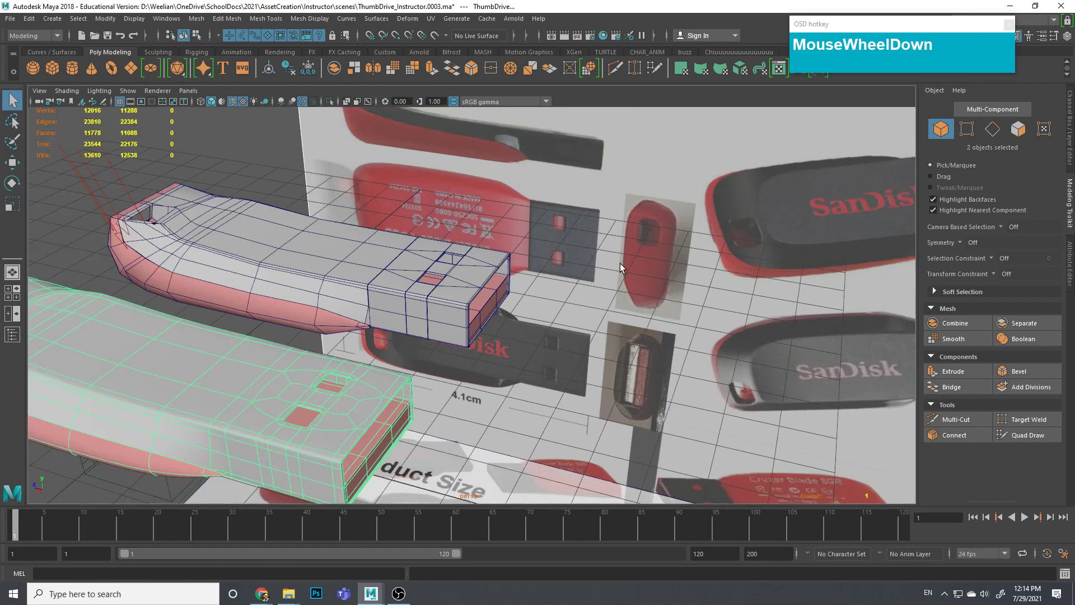
{"action": "left_click_drag", "start_coordinate": [594, 225], "coordinate": [560, 275], "text": "alt"}
{"action": "scroll", "coordinate": [519, 280], "scroll_direction": "up", "scroll_amount": 5}
{"action": "middle_click_drag", "start_coordinate": [560, 274], "coordinate": [693, 247], "text": "alt"}
{"action": "left_click_drag", "start_coordinate": [725, 184], "coordinate": [594, 300], "text": "alt"}
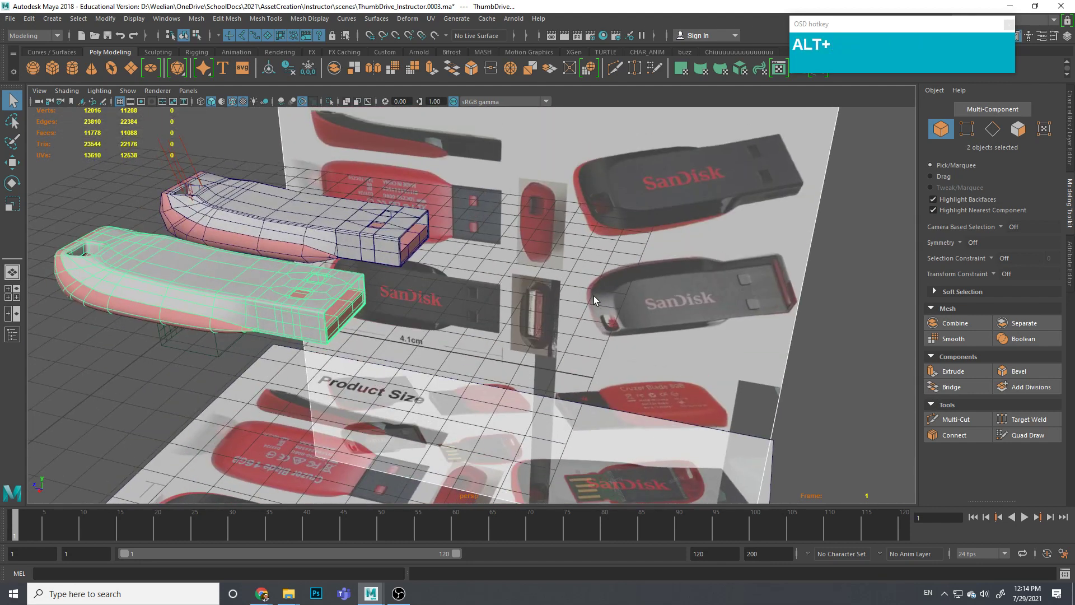
{"action": "middle_click_drag", "start_coordinate": [568, 260], "coordinate": [526, 215], "text": "alt"}
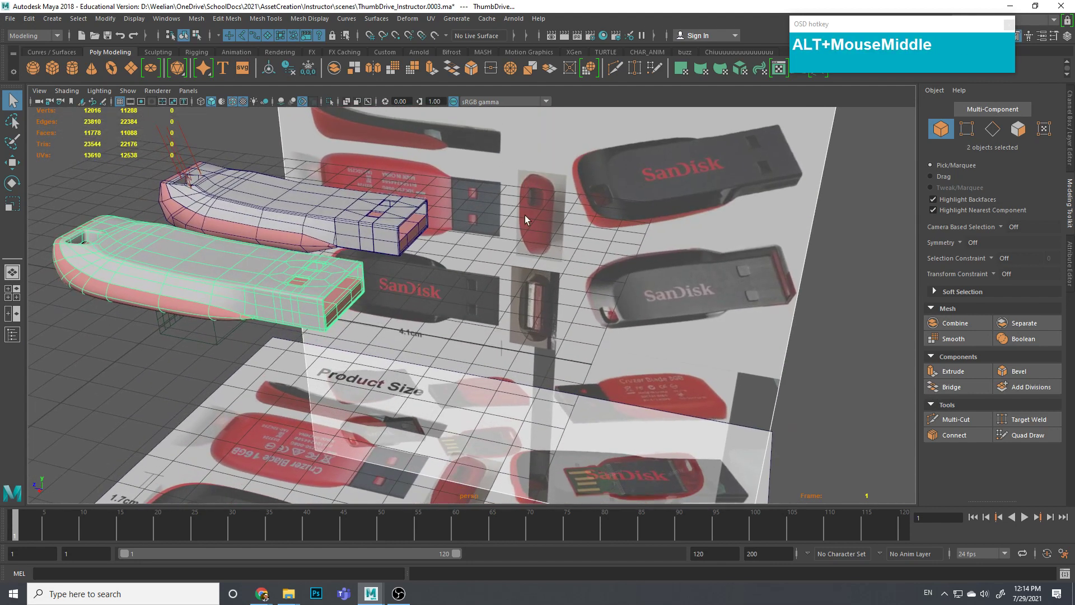
Step: Switch to File Explorer and open the sourceimages folder under OneDrive\SchoolDocs\2021\AssetCreation\Instructor
{"action": "left_click", "coordinate": [288, 593]}
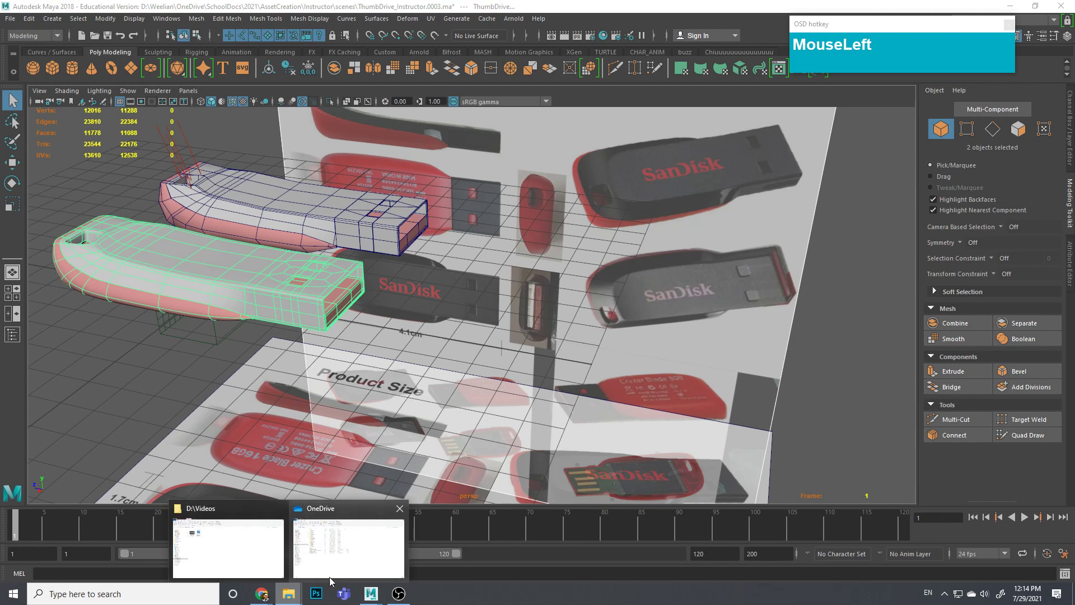
{"action": "left_click", "coordinate": [345, 560]}
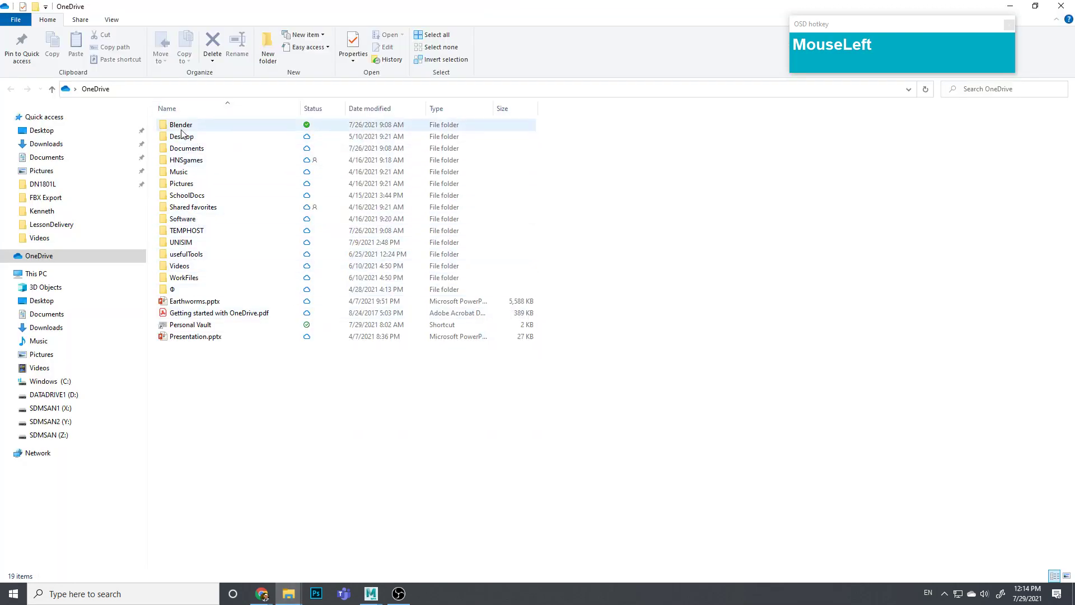
{"action": "left_click", "coordinate": [189, 199]}
{"action": "double_click", "coordinate": [189, 198]}
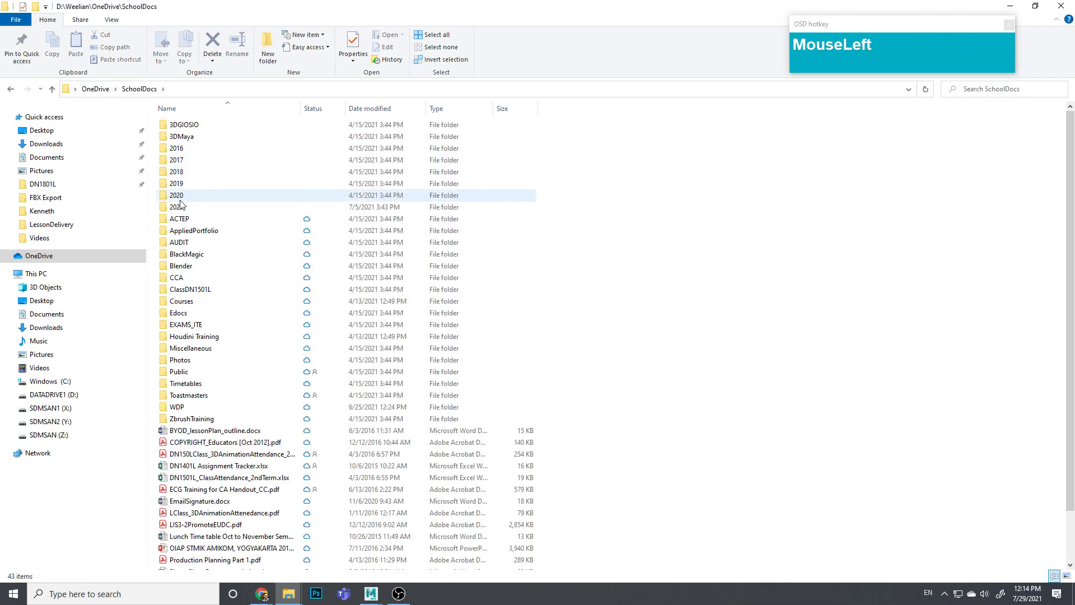
{"action": "double_click", "coordinate": [185, 206]}
{"action": "double_click", "coordinate": [185, 137]}
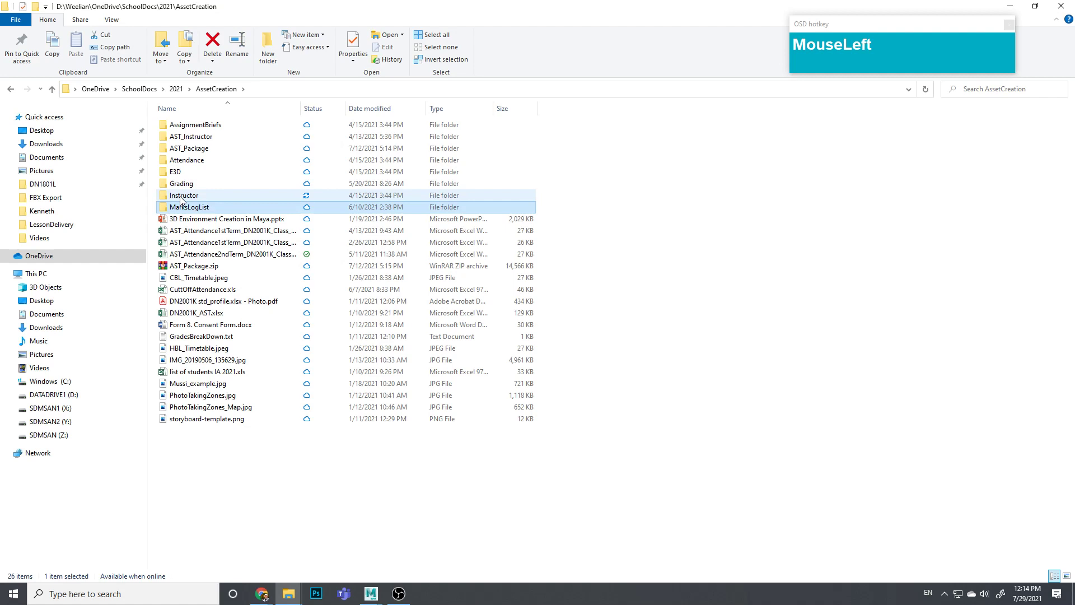
{"action": "double_click", "coordinate": [183, 196]}
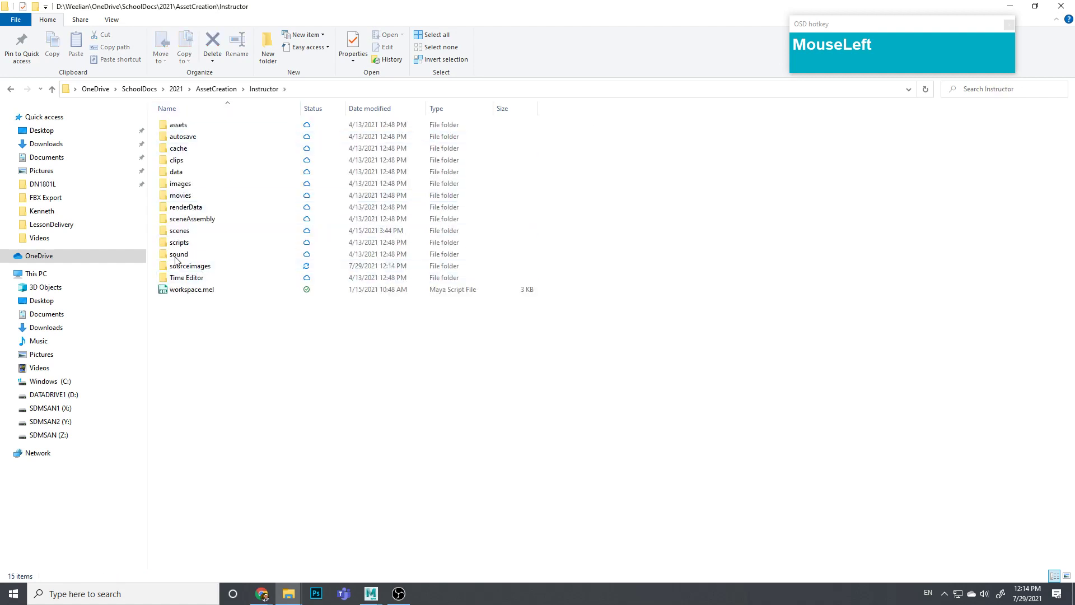
{"action": "double_click", "coordinate": [204, 270]}
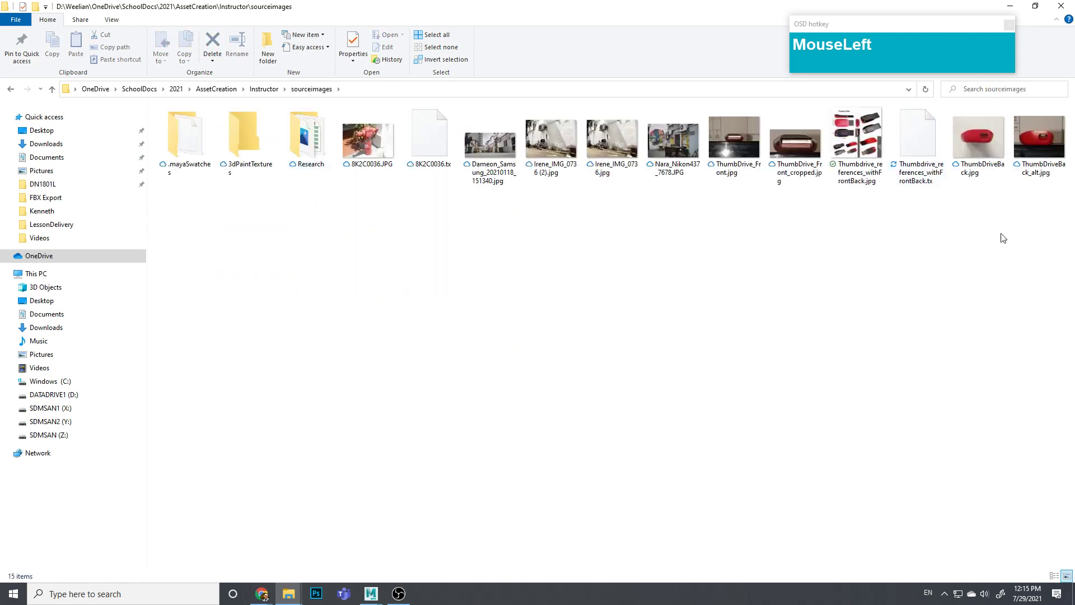
Step: Preview the images ThumbDrive_Front_cropped.jpg, ThumbDriveBack.jpg and Thumbdrive_references_withFrontBack.jpg, closing each after viewing
{"action": "left_click", "coordinate": [795, 147]}
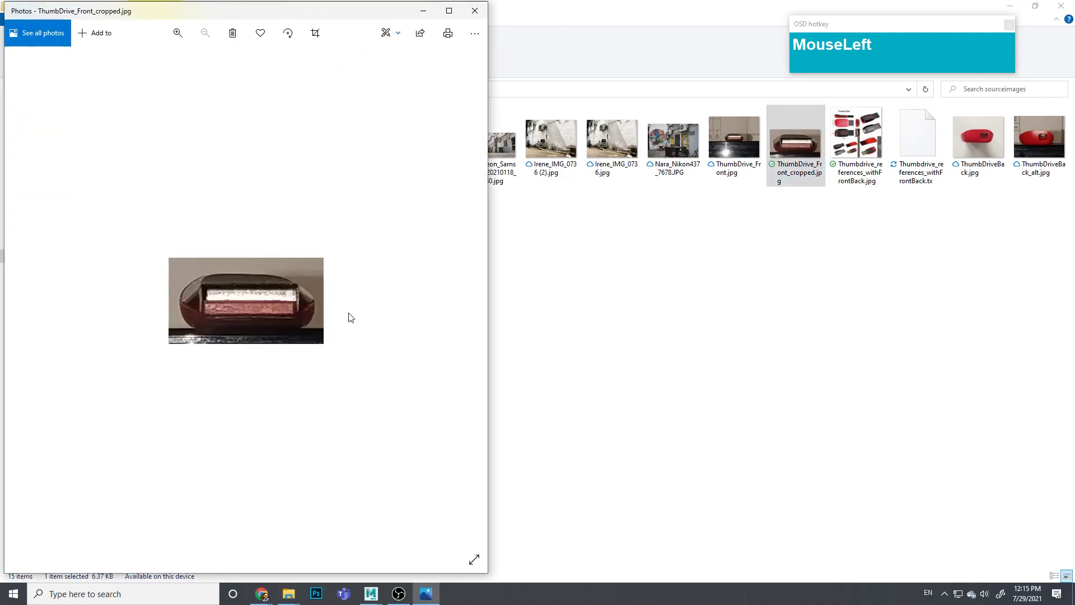
{"action": "left_click", "coordinate": [474, 11]}
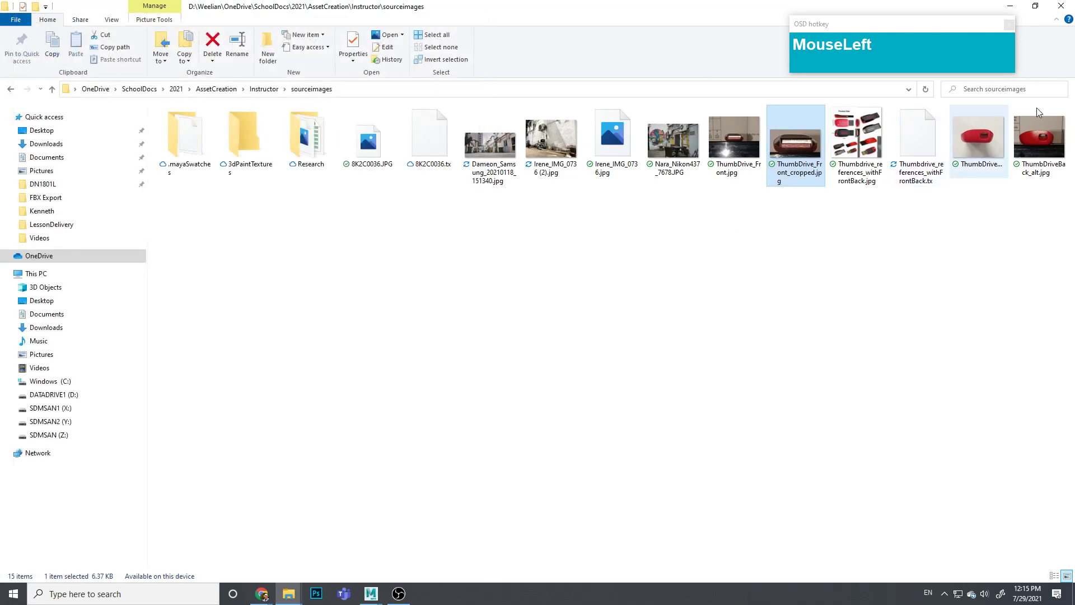
{"action": "double_click", "coordinate": [983, 142]}
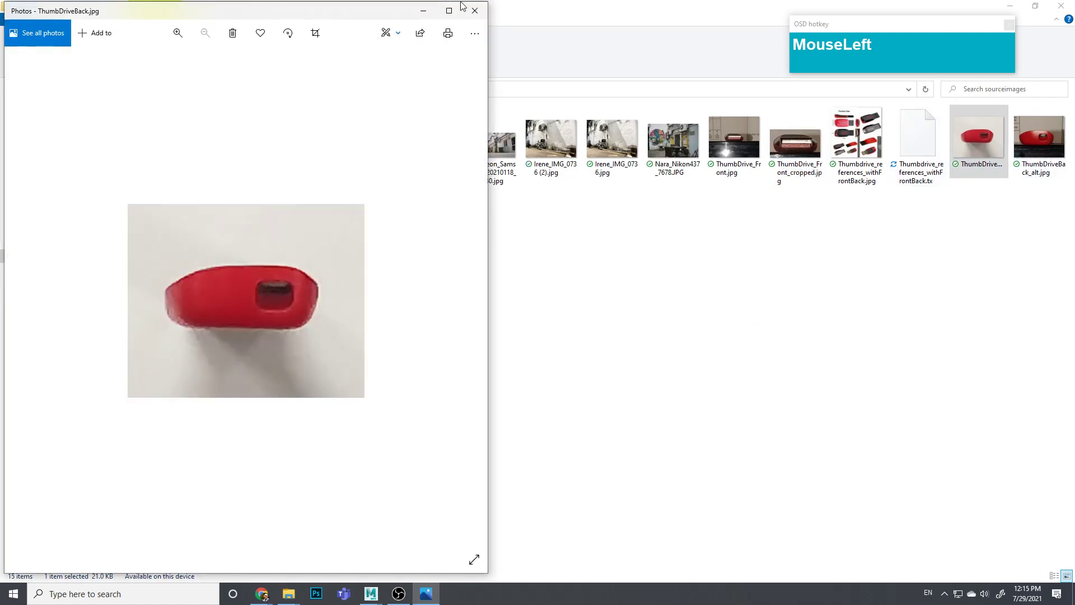
{"action": "left_click", "coordinate": [474, 11]}
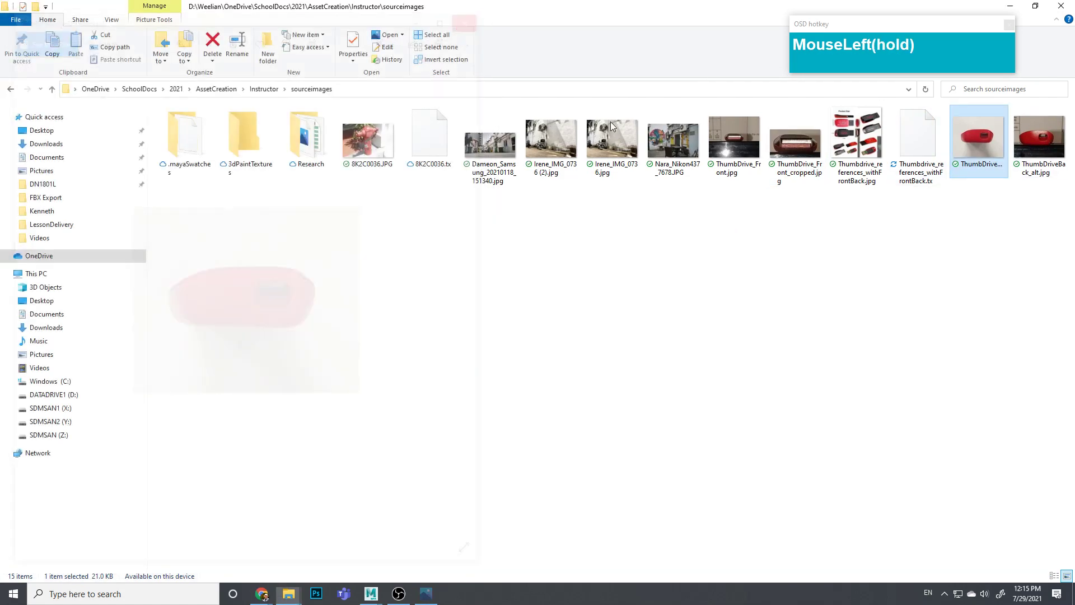
{"action": "double_click", "coordinate": [864, 141]}
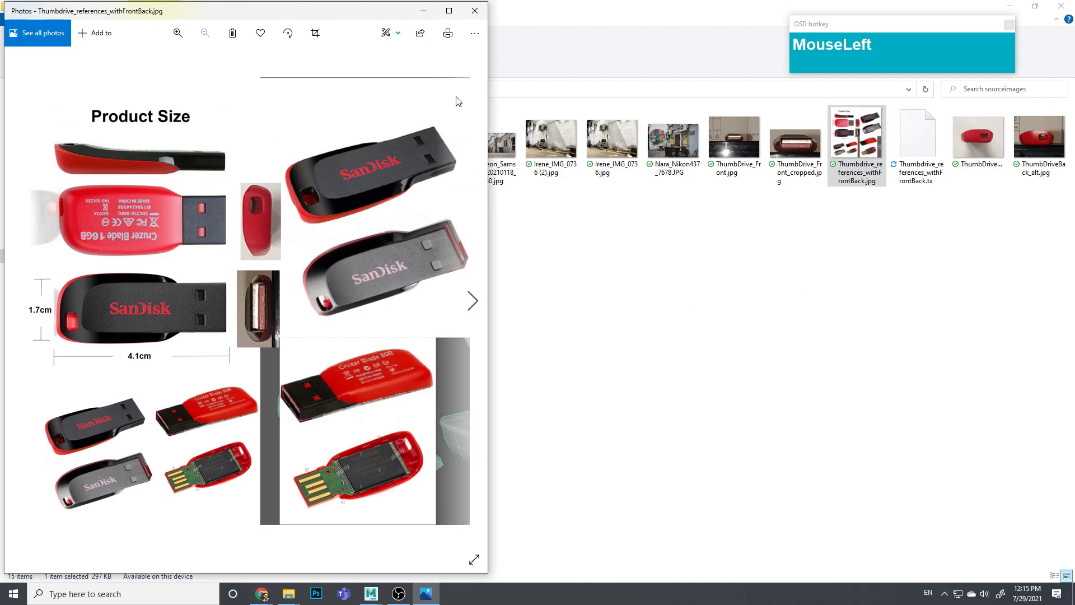
{"action": "left_click", "coordinate": [474, 10]}
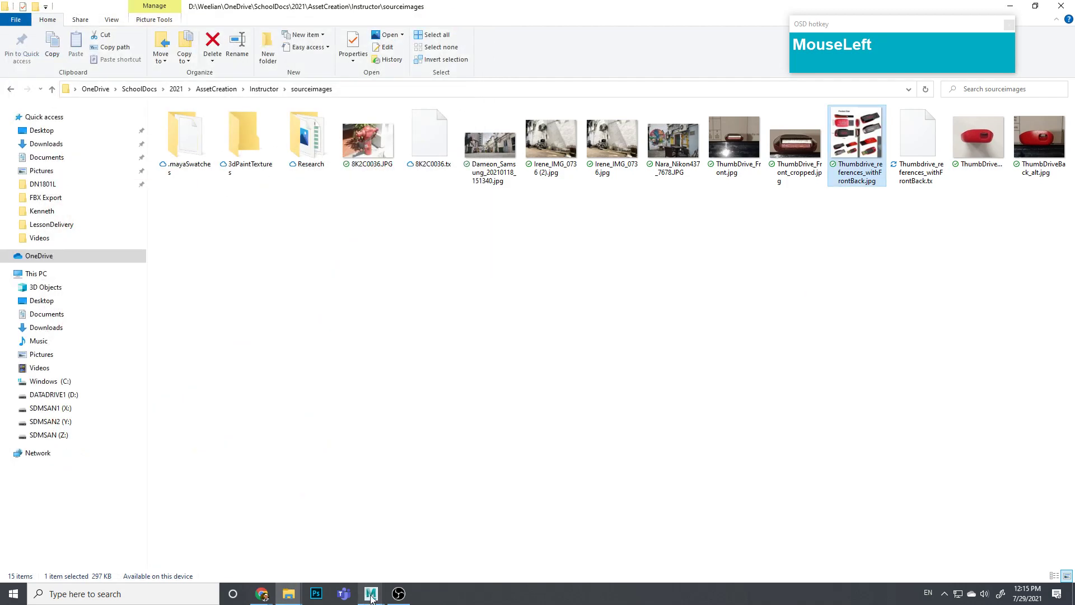
Step: Switch back to Maya and examine the reference image planes and the thumb drive models in the perspective view
{"action": "mouse_move", "coordinate": [371, 593]}
{"action": "left_click", "coordinate": [483, 493]}
{"action": "scroll", "coordinate": [525, 365], "scroll_direction": "down", "scroll_amount": 3}
{"action": "left_click_drag", "start_coordinate": [525, 365], "coordinate": [513, 343], "text": "alt"}
{"action": "left_click", "coordinate": [516, 375]}
{"action": "middle_click_drag", "start_coordinate": [516, 375], "coordinate": [426, 331], "text": "alt"}
{"action": "scroll", "coordinate": [426, 331], "scroll_direction": "up", "scroll_amount": 3}
{"action": "scroll", "coordinate": [457, 331], "scroll_direction": "down", "scroll_amount": 3}
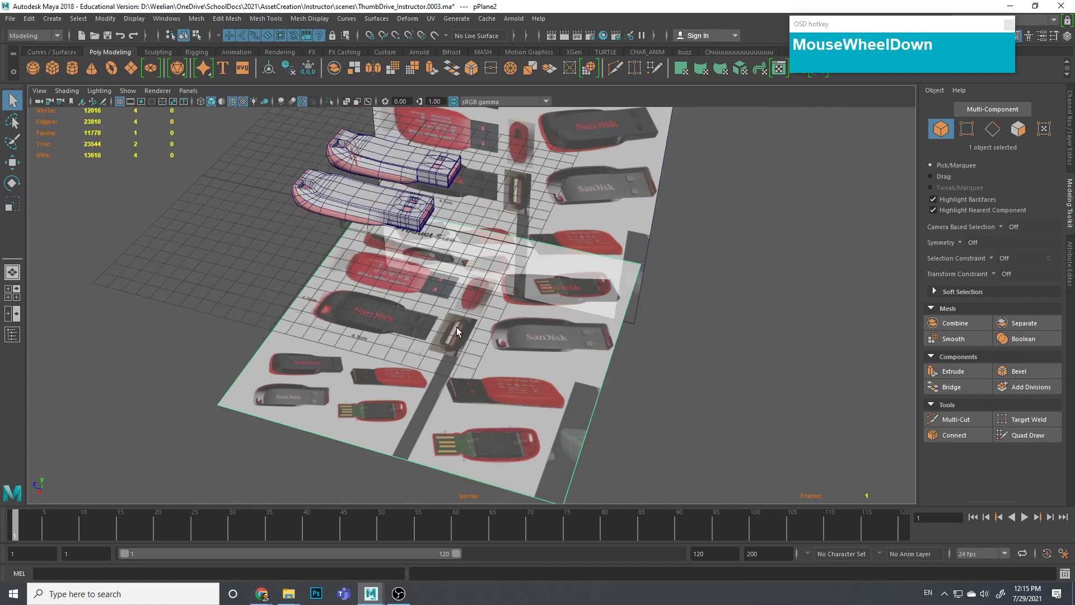
{"action": "left_click", "coordinate": [10, 18]}
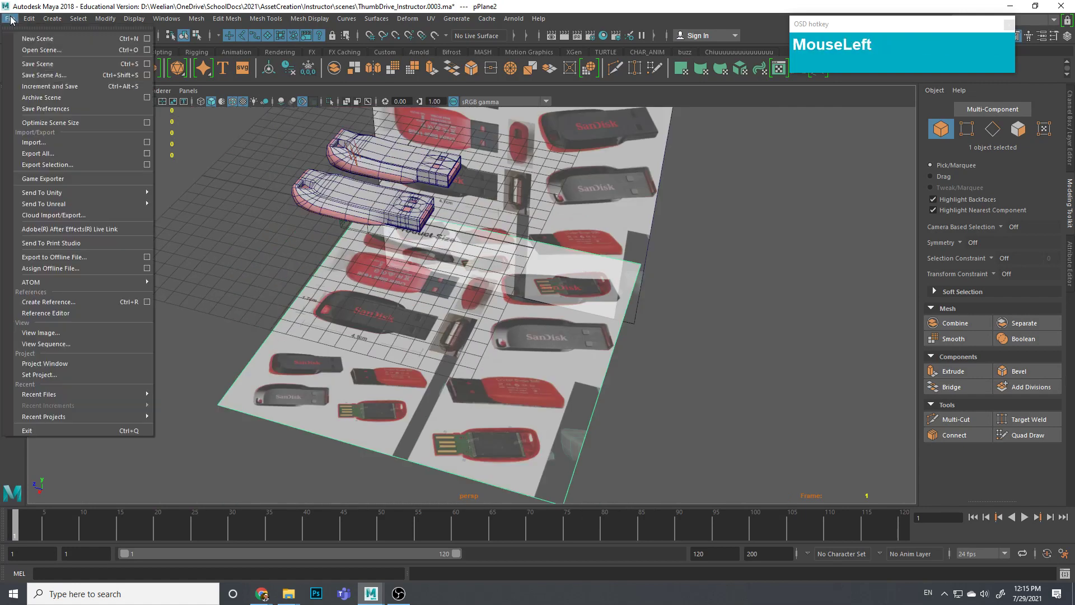
{"action": "scroll", "coordinate": [385, 214], "scroll_direction": "up", "scroll_amount": 2}
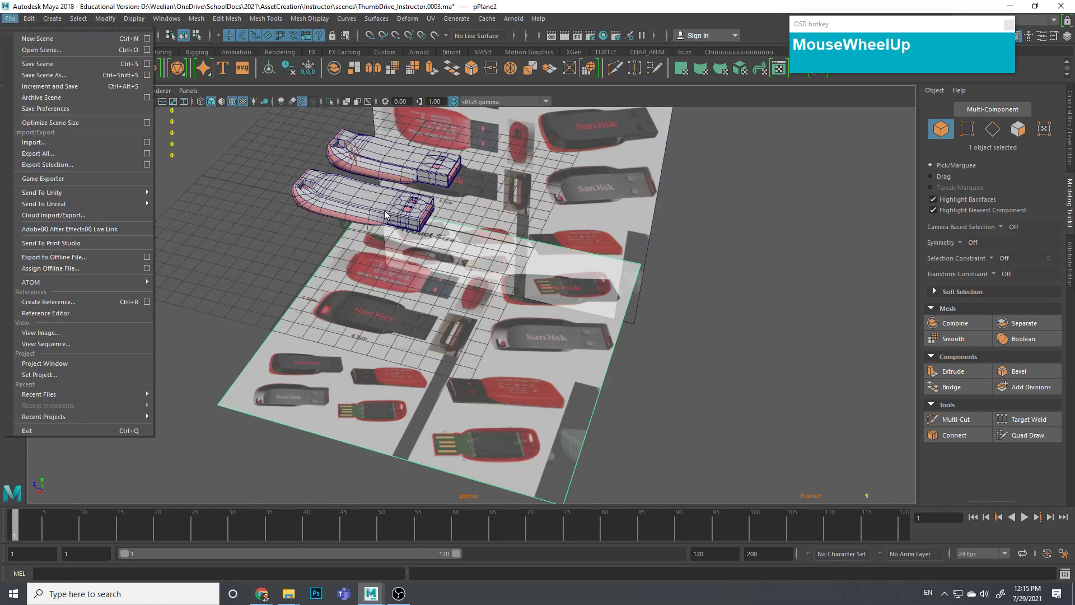
{"action": "left_click", "coordinate": [386, 213]}
{"action": "scroll", "coordinate": [373, 220], "scroll_direction": "up", "scroll_amount": 5}
{"action": "middle_click_drag", "start_coordinate": [373, 220], "coordinate": [557, 425], "text": "alt"}
{"action": "left_click_drag", "start_coordinate": [484, 364], "coordinate": [444, 327], "text": "alt"}
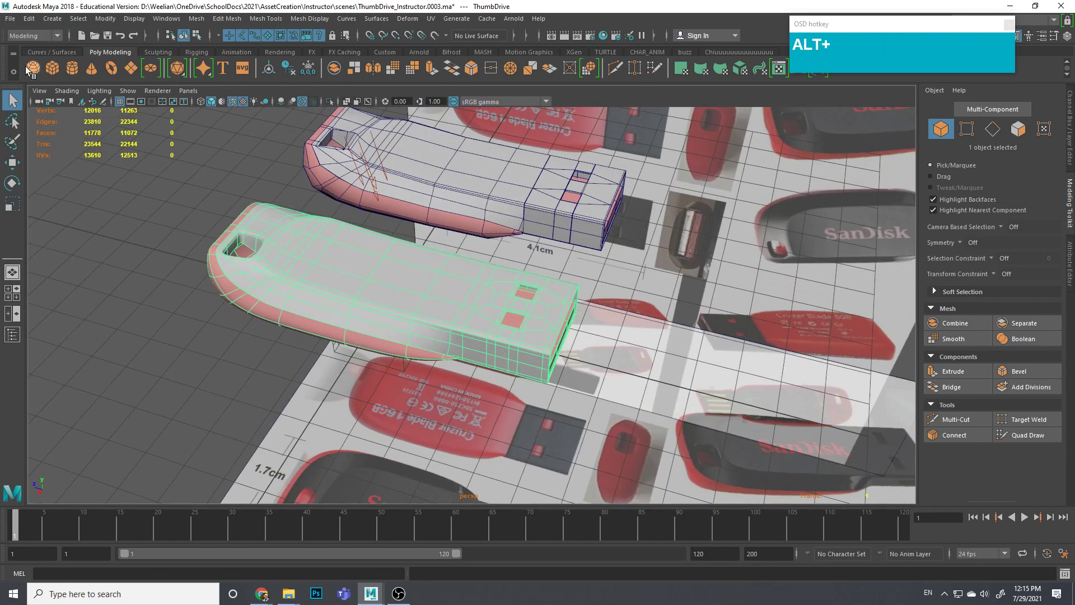
Step: Create a new empty scene without saving the changes to the thumb drive scene
{"action": "left_click", "coordinate": [10, 19]}
{"action": "left_click", "coordinate": [25, 27]}
{"action": "left_click", "coordinate": [535, 304]}
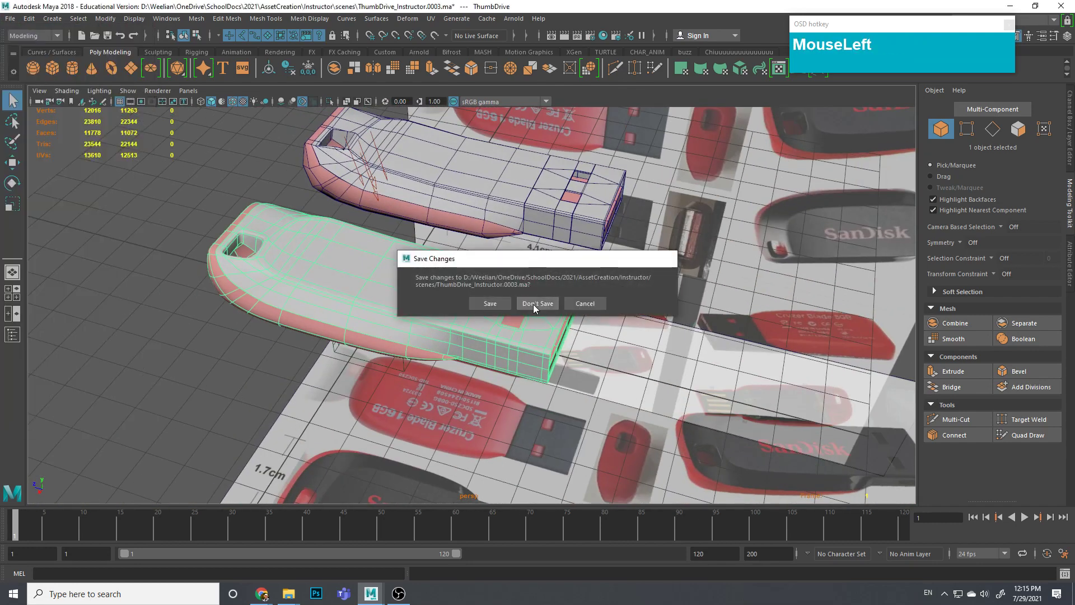
{"action": "scroll", "coordinate": [546, 267], "scroll_direction": "up", "scroll_amount": 3}
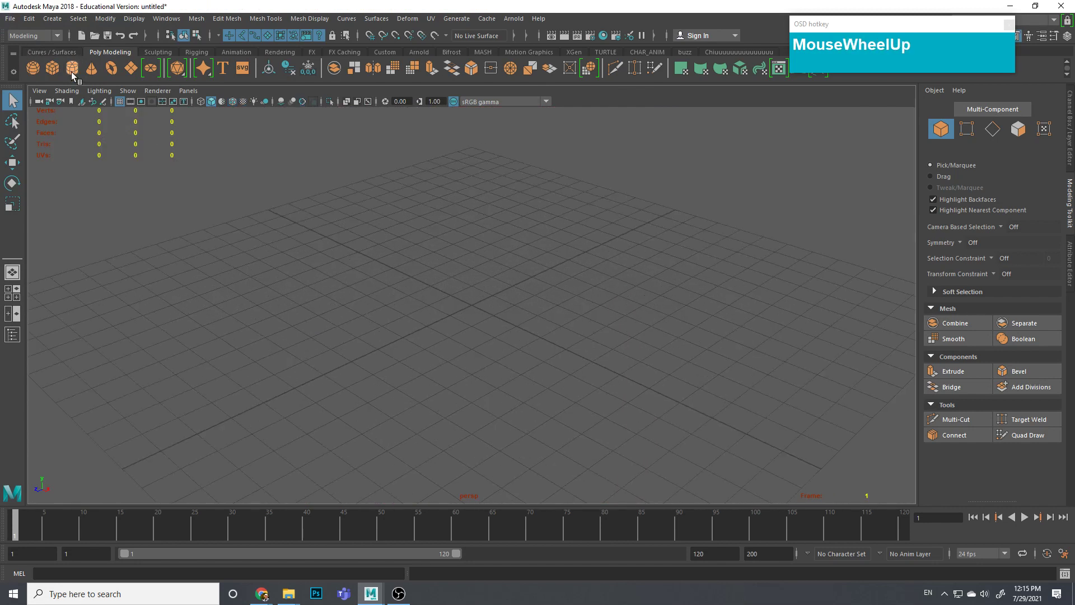
{"action": "left_click", "coordinate": [11, 18]}
{"action": "left_click", "coordinate": [48, 374]}
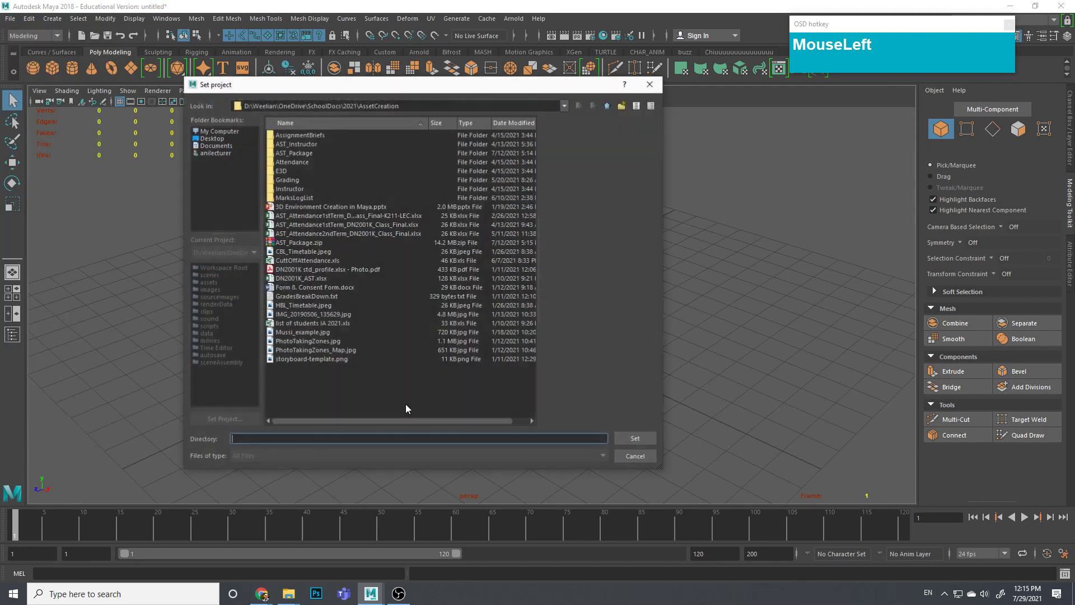
{"action": "left_click", "coordinate": [650, 84]}
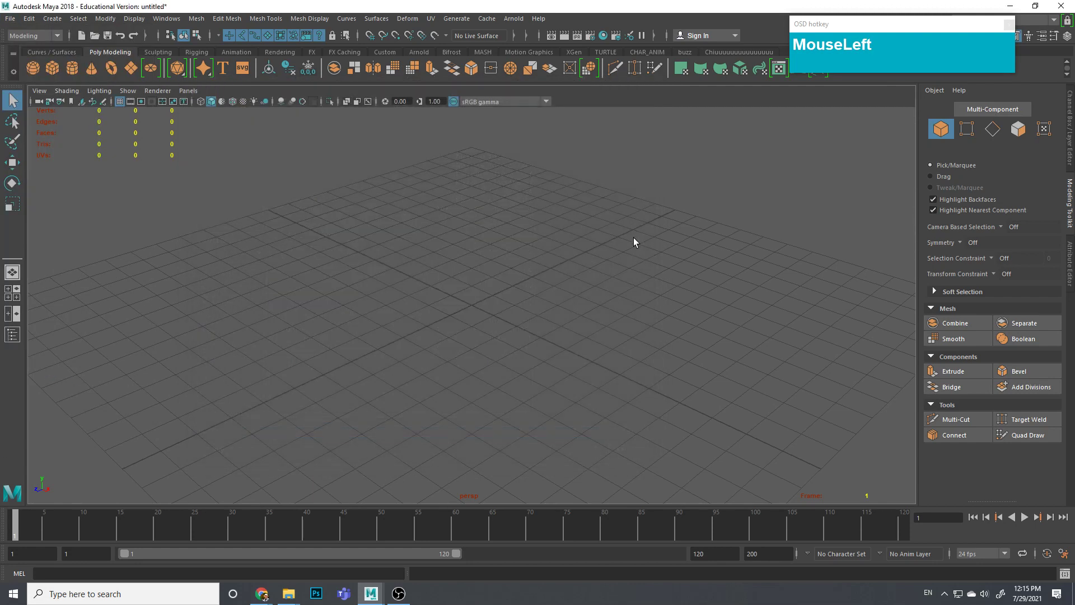
Step: Create a polygon plane at the centre of the grid
{"action": "mouse_move", "coordinate": [527, 303]}
{"action": "right_mouse_down", "text": "shift"}
{"action": "mouse_move", "coordinate": [481, 293]}
{"action": "mouse_move", "coordinate": [474, 302]}
{"action": "mouse_move", "coordinate": [532, 308]}
{"action": "right_mouse_up", "text": "shift"}
{"action": "left_click_drag", "start_coordinate": [883, 23], "coordinate": [768, 68]}
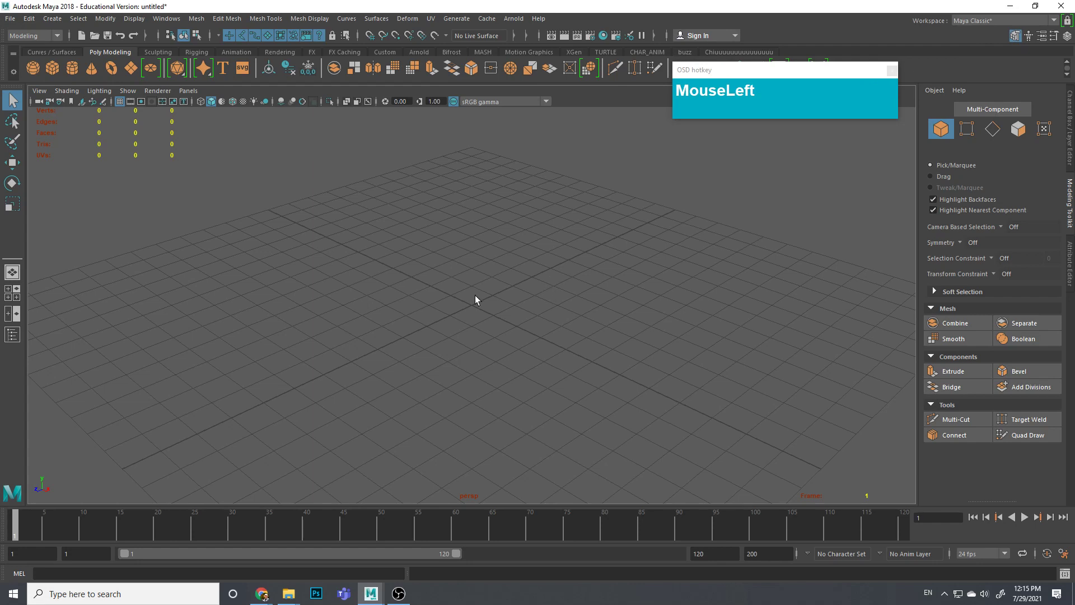
{"action": "right_click_drag", "start_coordinate": [483, 287], "coordinate": [443, 273], "text": "shift"}
{"action": "scroll", "coordinate": [505, 316], "scroll_direction": "up", "scroll_amount": 5}
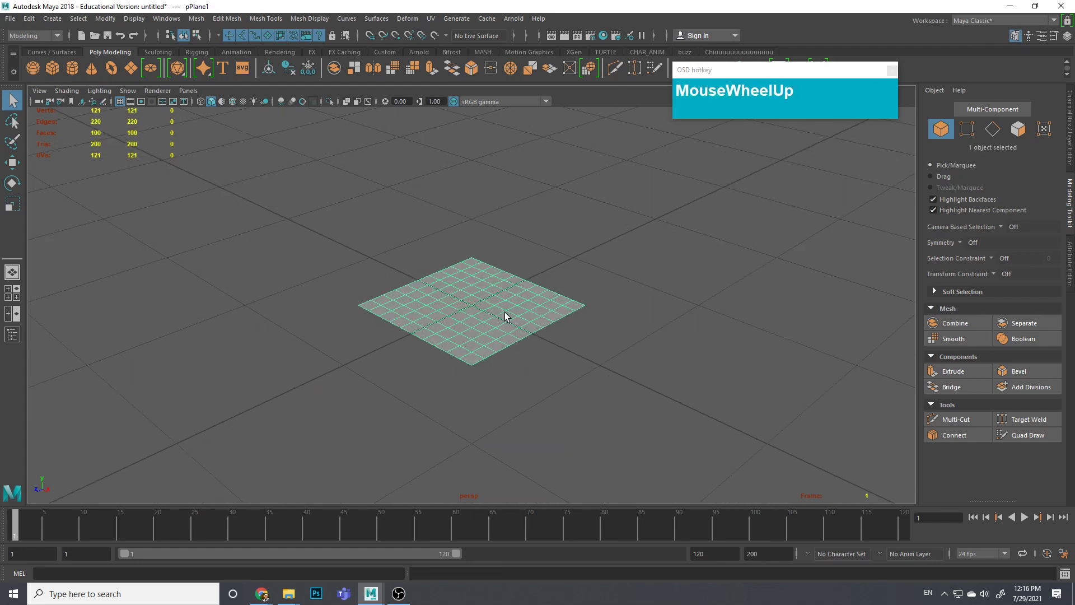
{"action": "scroll", "coordinate": [527, 355], "scroll_direction": "down", "scroll_amount": 3}
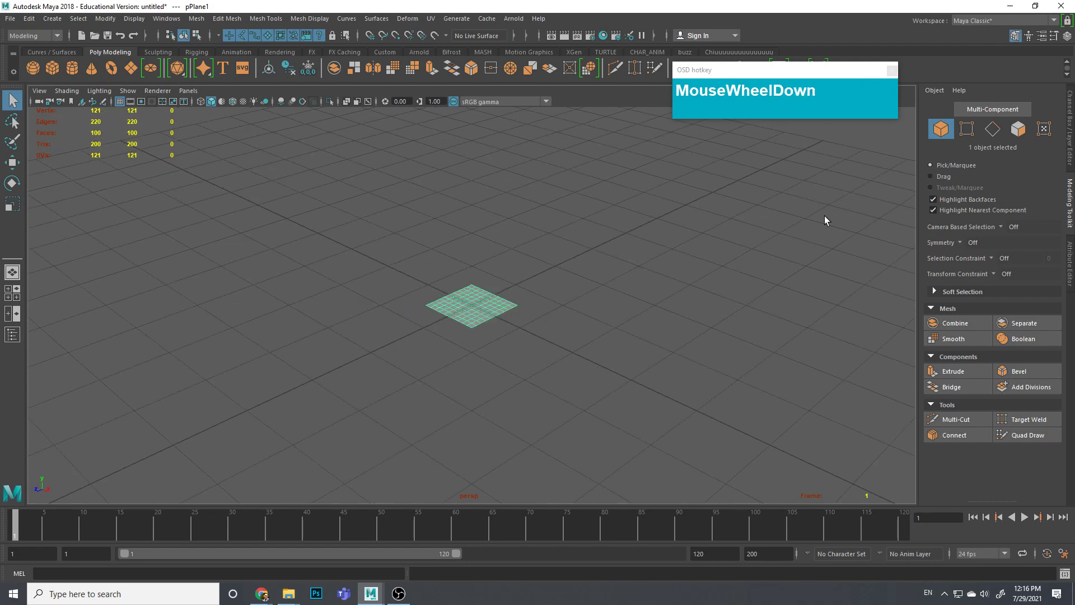
Step: Set both the width and height subdivisions of the plane to 1
{"action": "left_click", "coordinate": [1069, 133]}
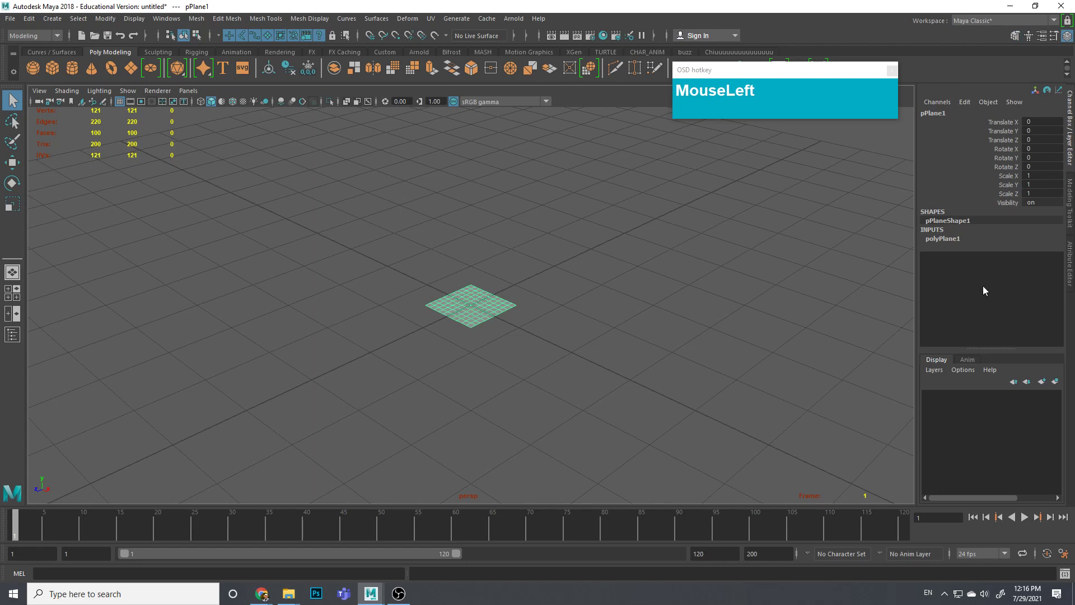
{"action": "left_click", "coordinate": [946, 242]}
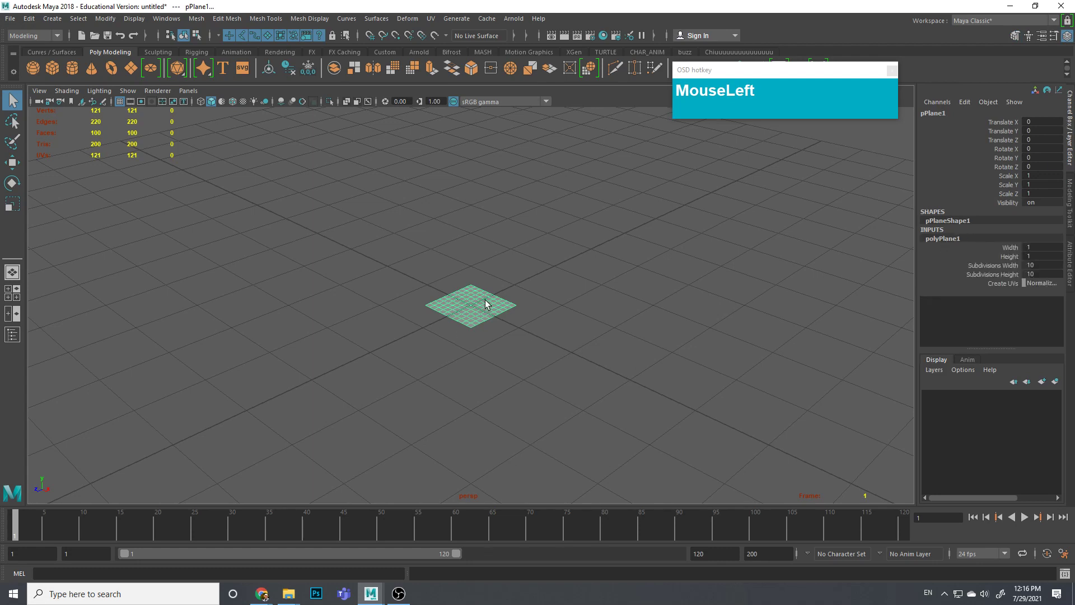
{"action": "left_click", "coordinate": [1011, 267]}
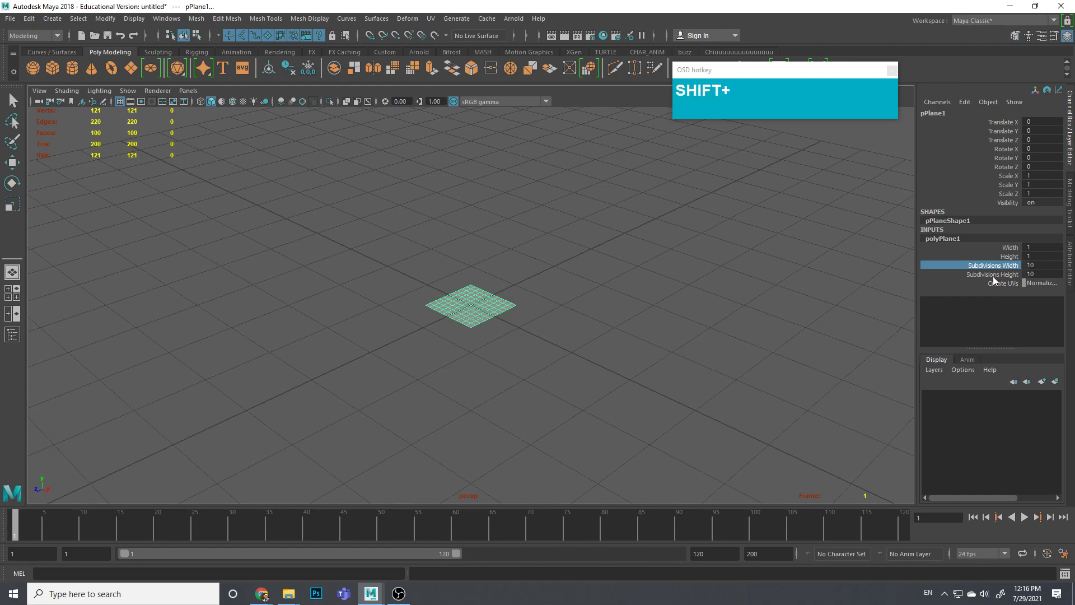
{"action": "left_click", "coordinate": [994, 274], "text": "shift"}
{"action": "middle_click_drag", "start_coordinate": [845, 290], "coordinate": [464, 300]}
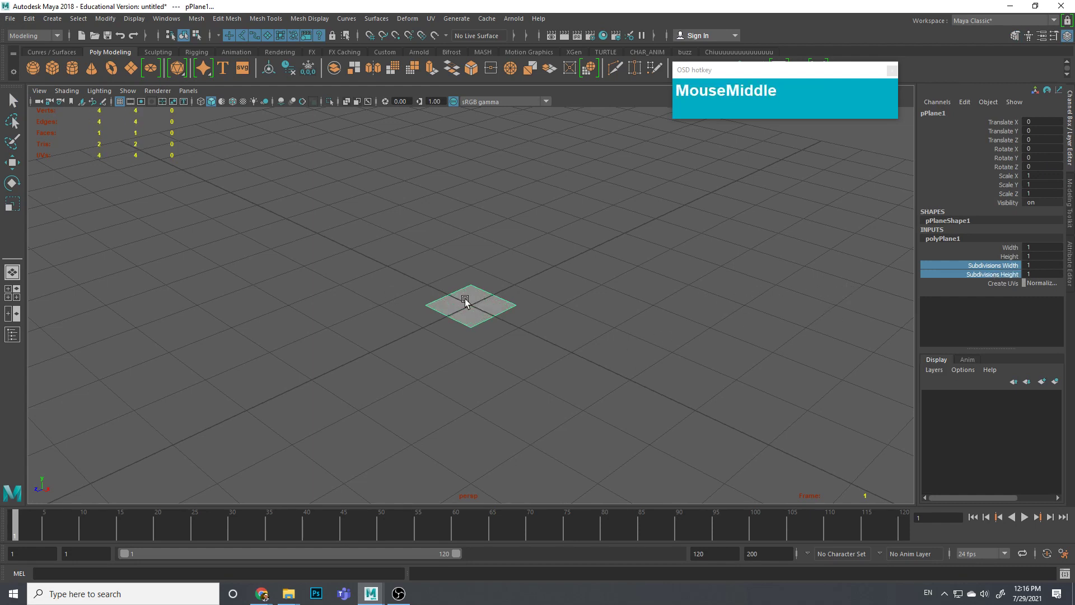
Step: Enlarge the plane by setting its width and height to 30.4
{"action": "left_click", "coordinate": [1003, 249]}
{"action": "left_click", "coordinate": [1009, 257], "text": "shift"}
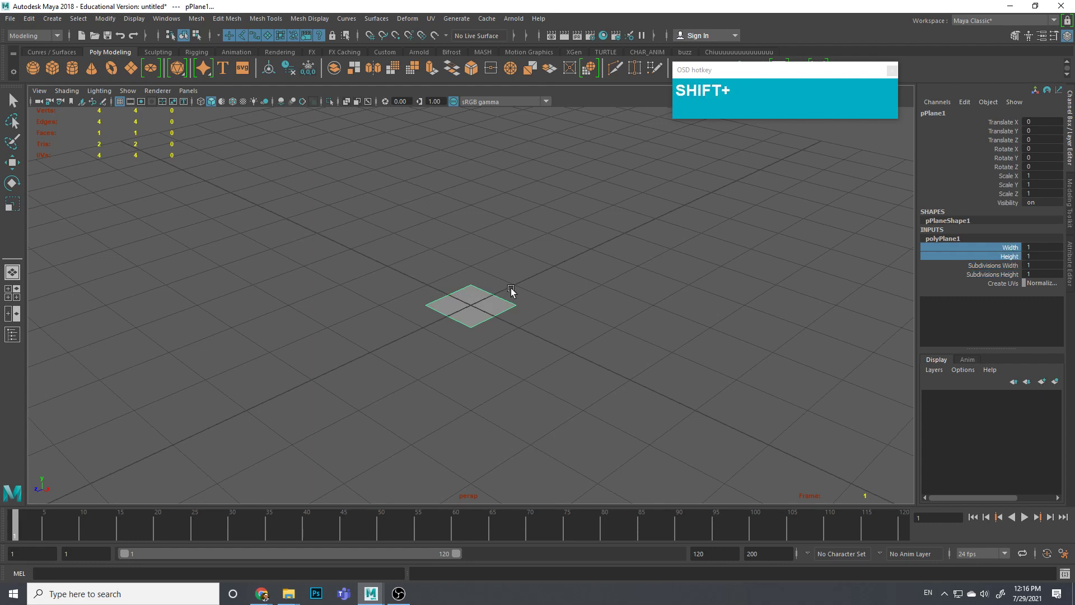
{"action": "middle_click_drag", "start_coordinate": [511, 290], "coordinate": [678, 292]}
{"action": "scroll", "coordinate": [667, 292], "scroll_direction": "down", "scroll_amount": 5}
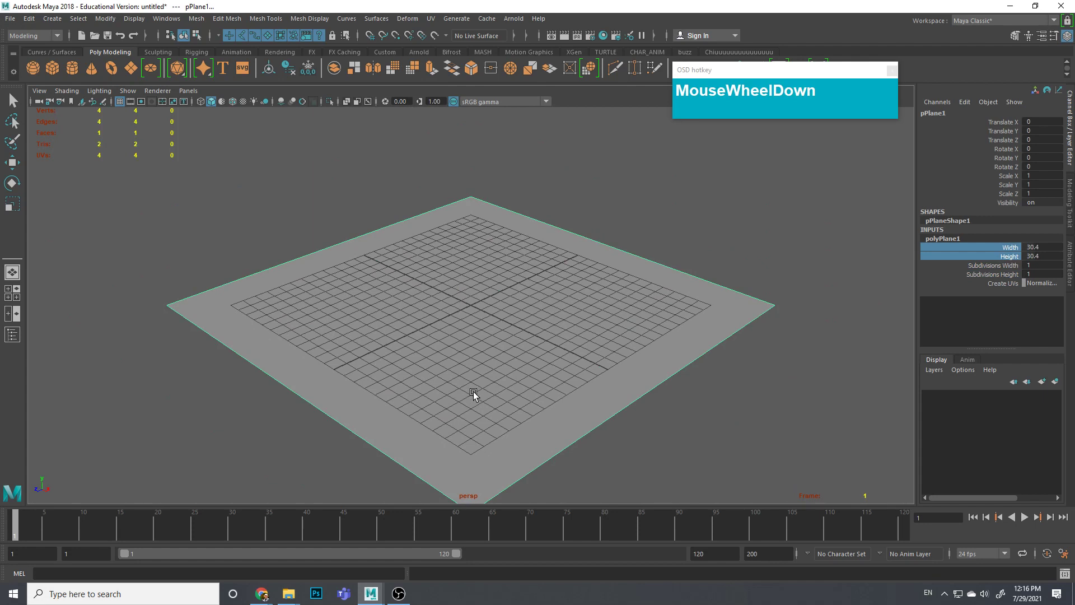
Step: Assign a new Surface Shader material to the plane and show its channel attributes again
{"action": "left_click", "coordinate": [734, 423]}
{"action": "left_click", "coordinate": [533, 349]}
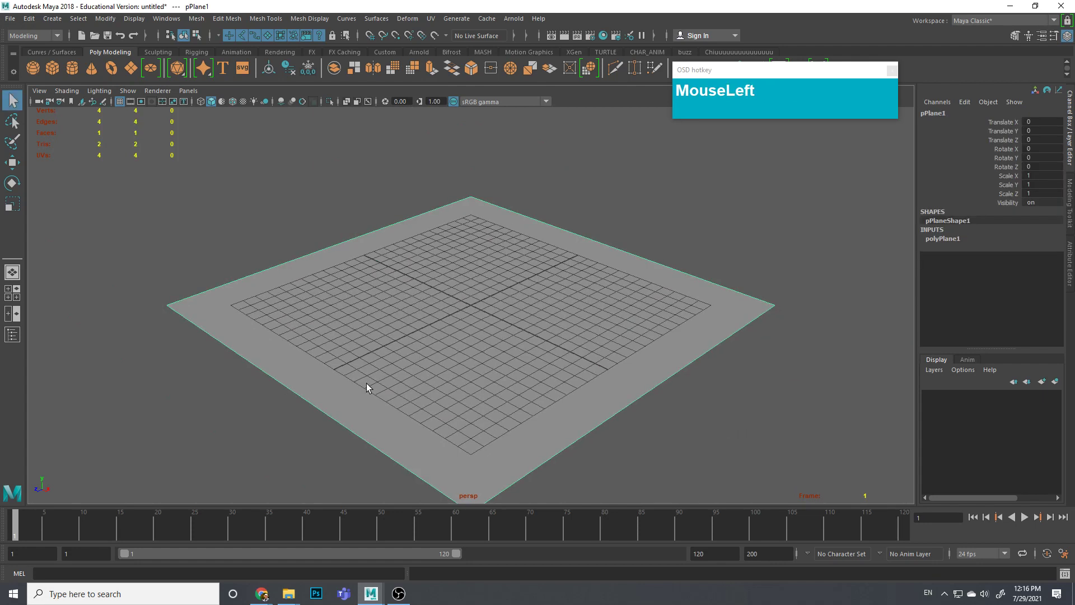
{"action": "right_click_drag", "start_coordinate": [470, 251], "coordinate": [443, 543]}
{"action": "right_click_drag", "start_coordinate": [500, 304], "coordinate": [500, 577]}
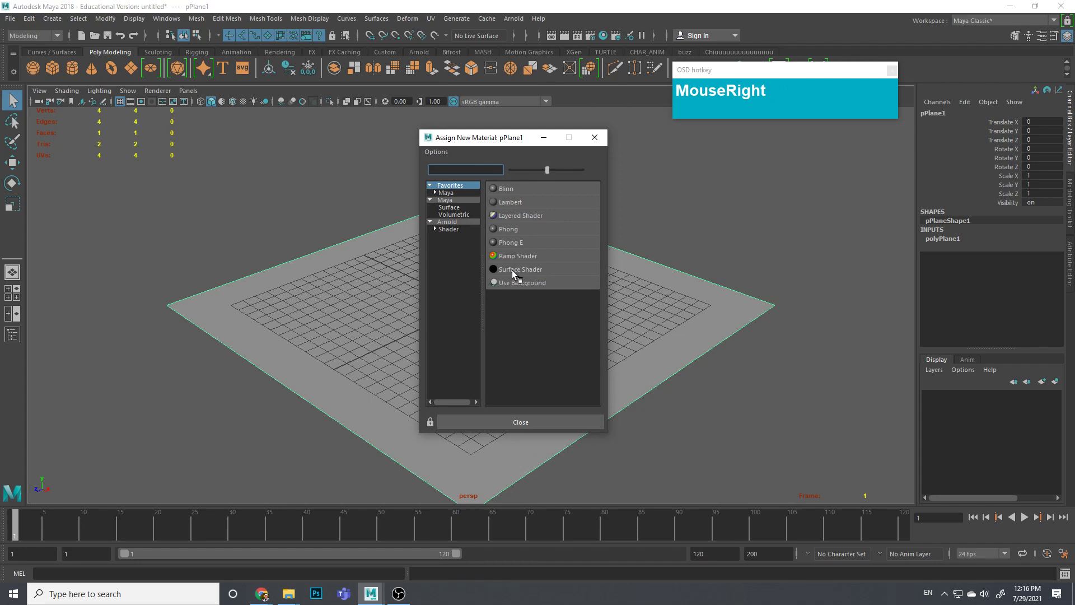
{"action": "left_click", "coordinate": [514, 269]}
{"action": "left_click_drag", "start_coordinate": [822, 72], "coordinate": [639, 77]}
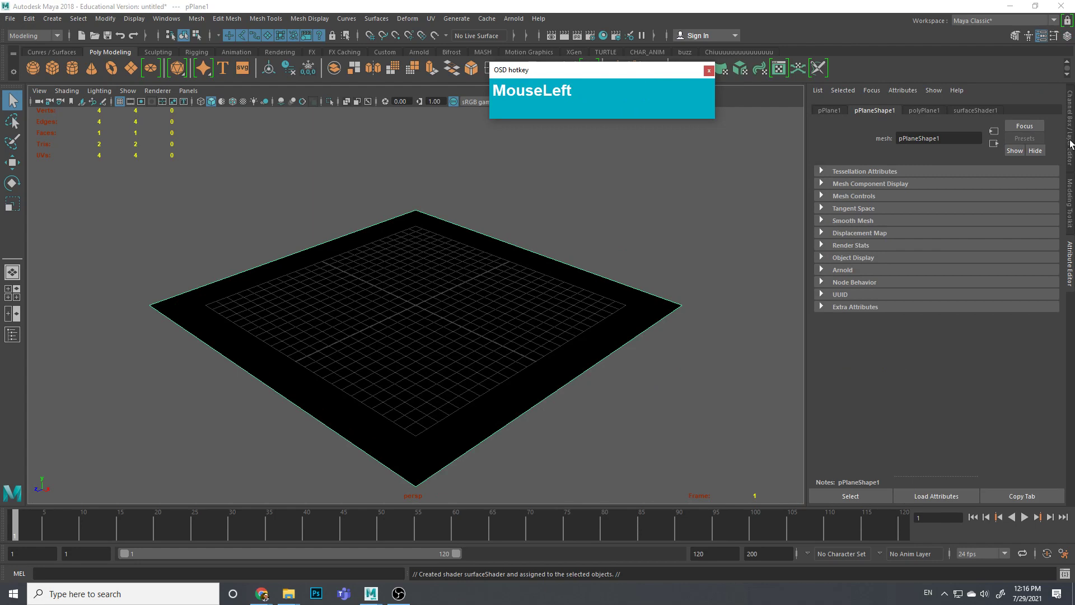
{"action": "left_click", "coordinate": [1070, 119]}
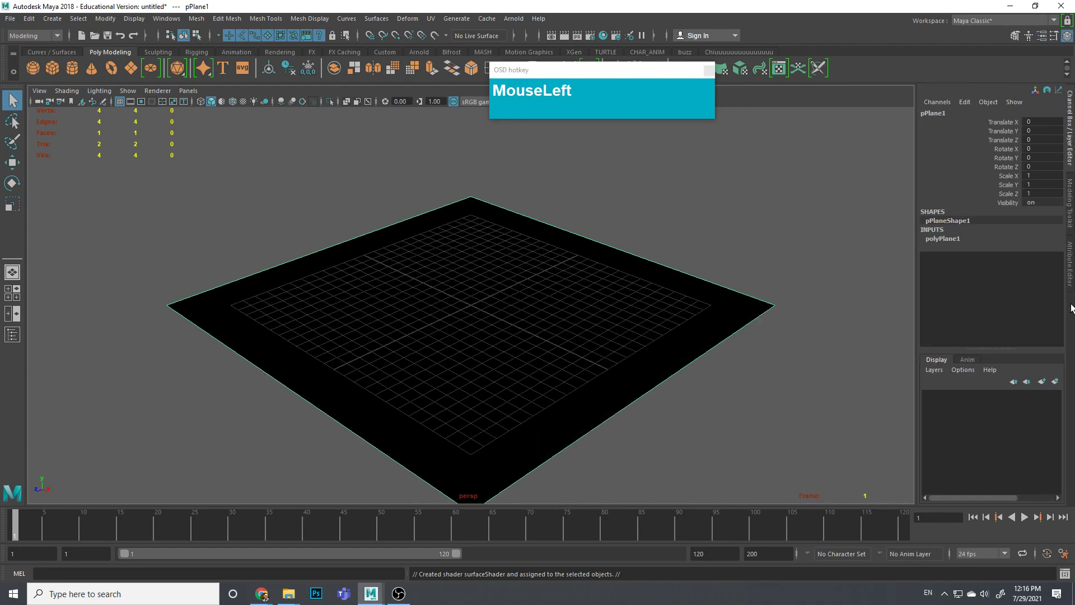
Step: Connect a File texture to the Out Color attribute of the plane's surface shader
{"action": "left_click", "coordinate": [1070, 269]}
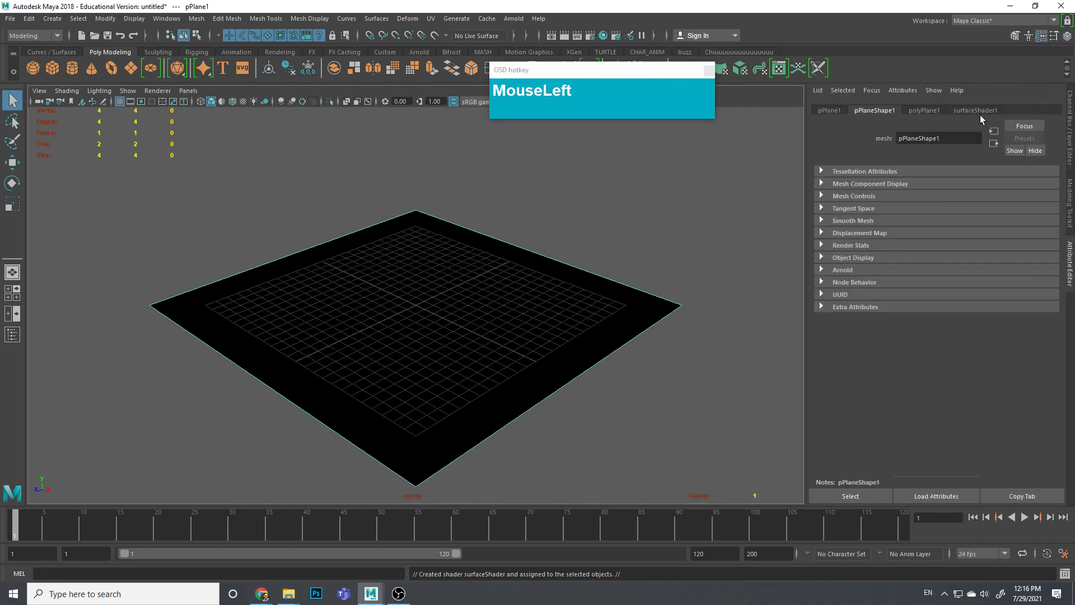
{"action": "left_click", "coordinate": [980, 111]}
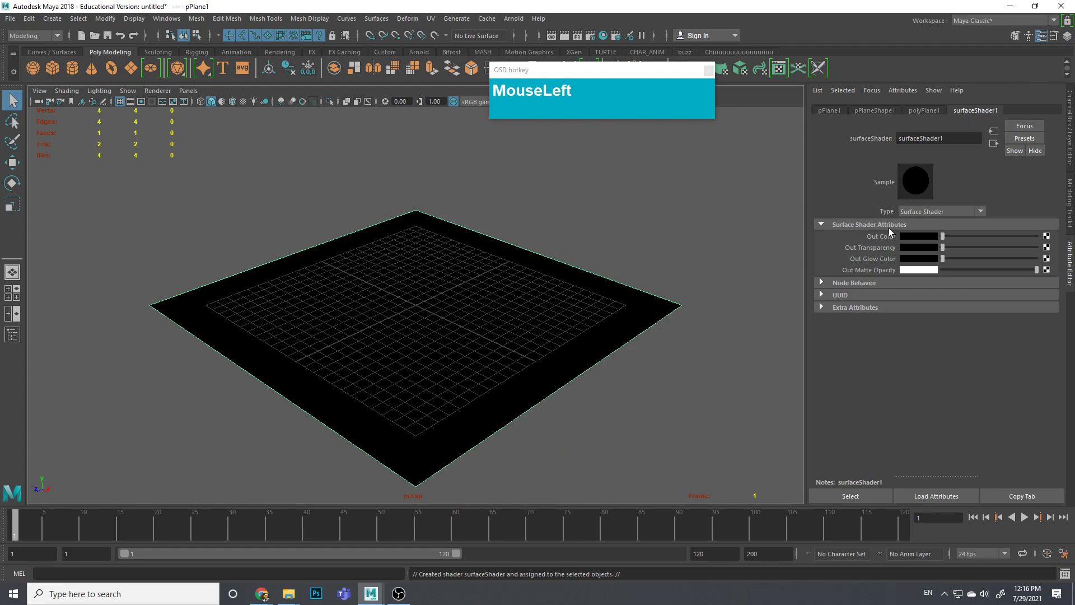
{"action": "left_click", "coordinate": [1047, 237]}
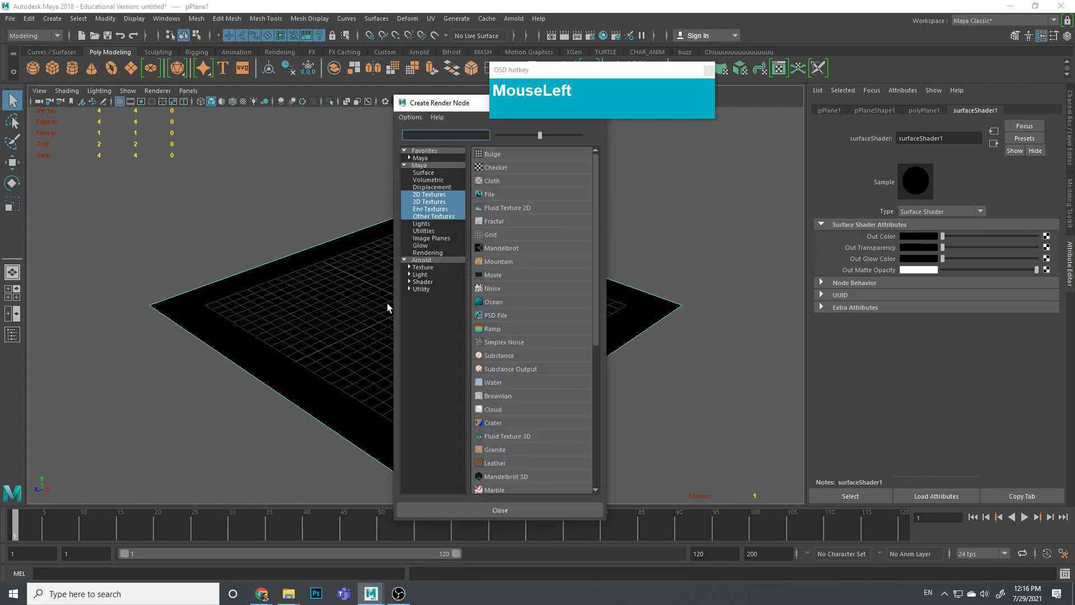
{"action": "left_click", "coordinate": [488, 193]}
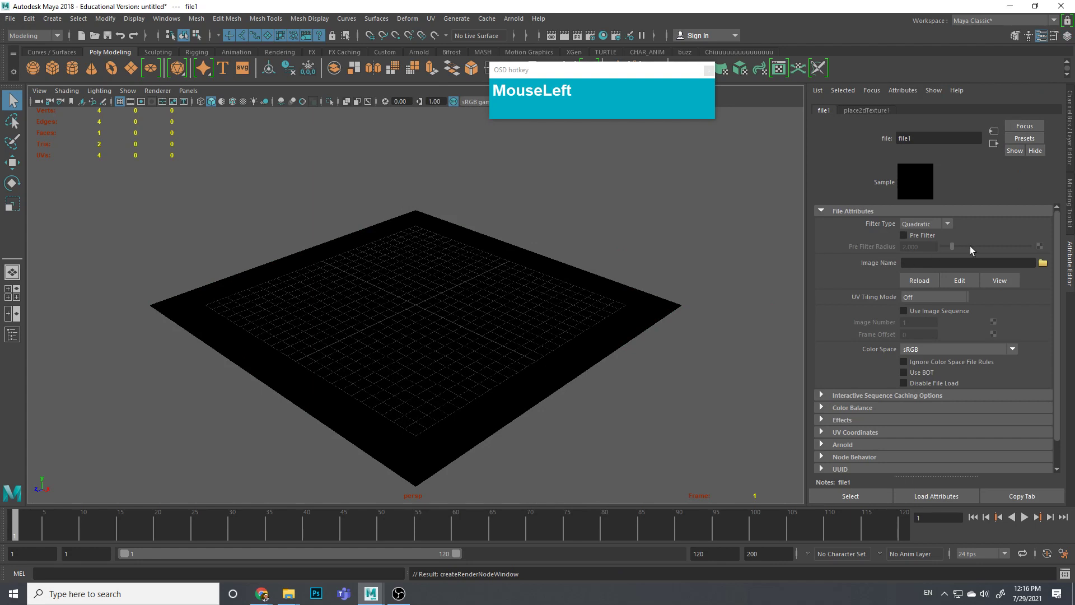
Step: Load Thumbdrive_references_withFrontBack.jpg from the sourceimages folder as the file texture's image
{"action": "left_click", "coordinate": [1043, 263]}
{"action": "left_click_drag", "start_coordinate": [377, 245], "coordinate": [374, 238]}
{"action": "left_click", "coordinate": [636, 437]}
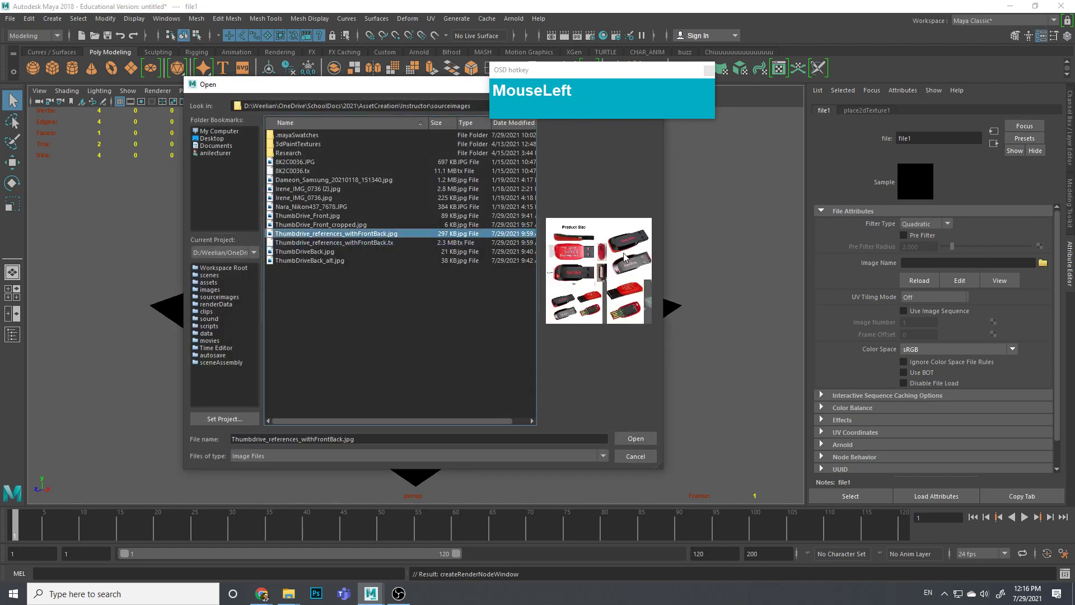
{"action": "left_click", "coordinate": [643, 440]}
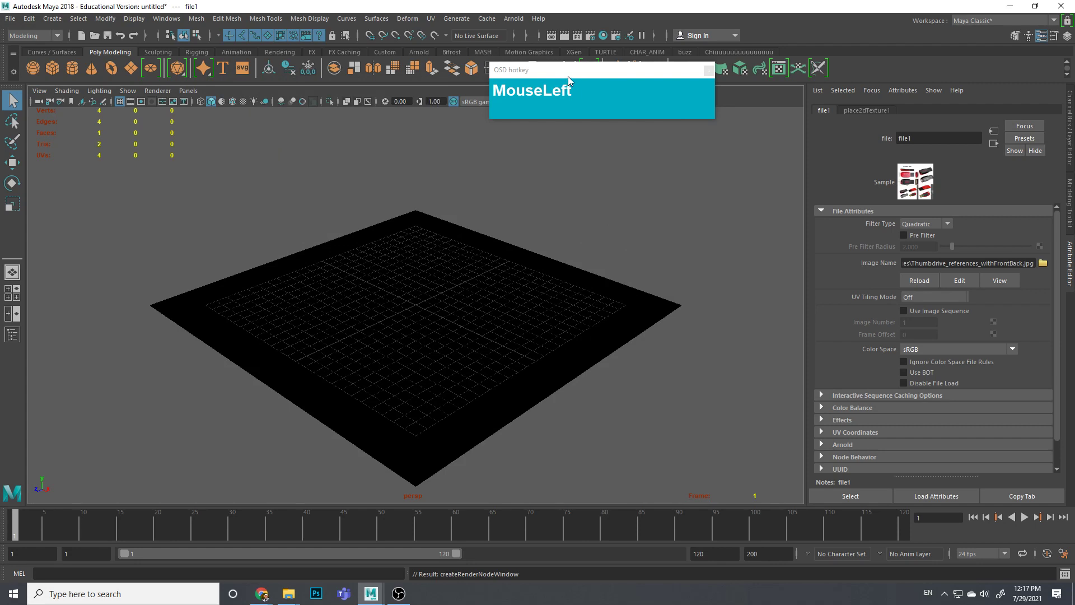
{"action": "left_click_drag", "start_coordinate": [567, 74], "coordinate": [643, 94]}
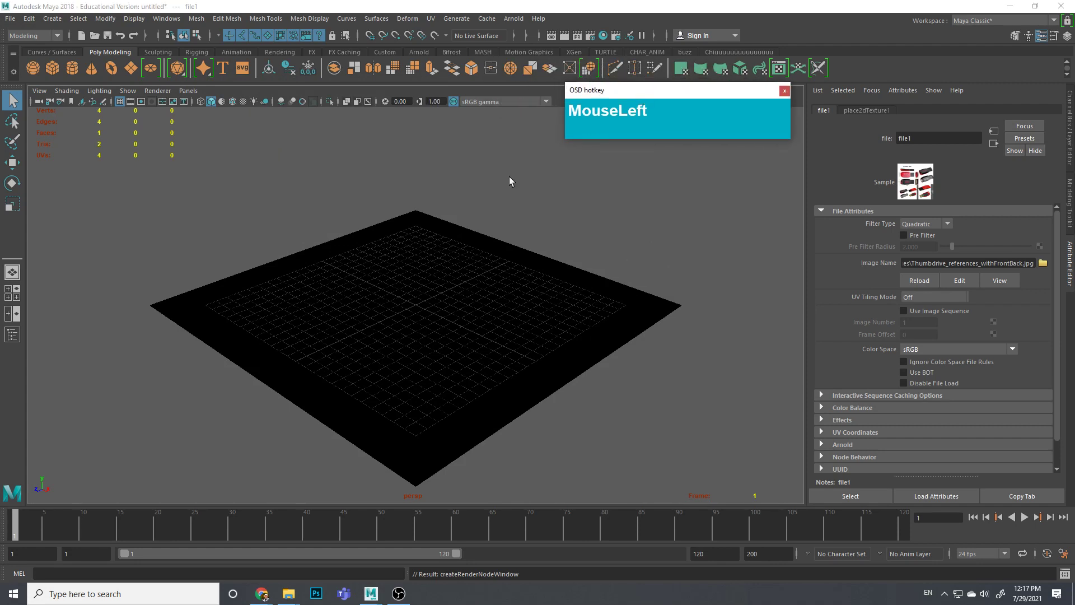
Step: Turn on textured display in the viewport and inspect the thumb drive reference image on the plane
{"action": "left_click", "coordinate": [243, 102]}
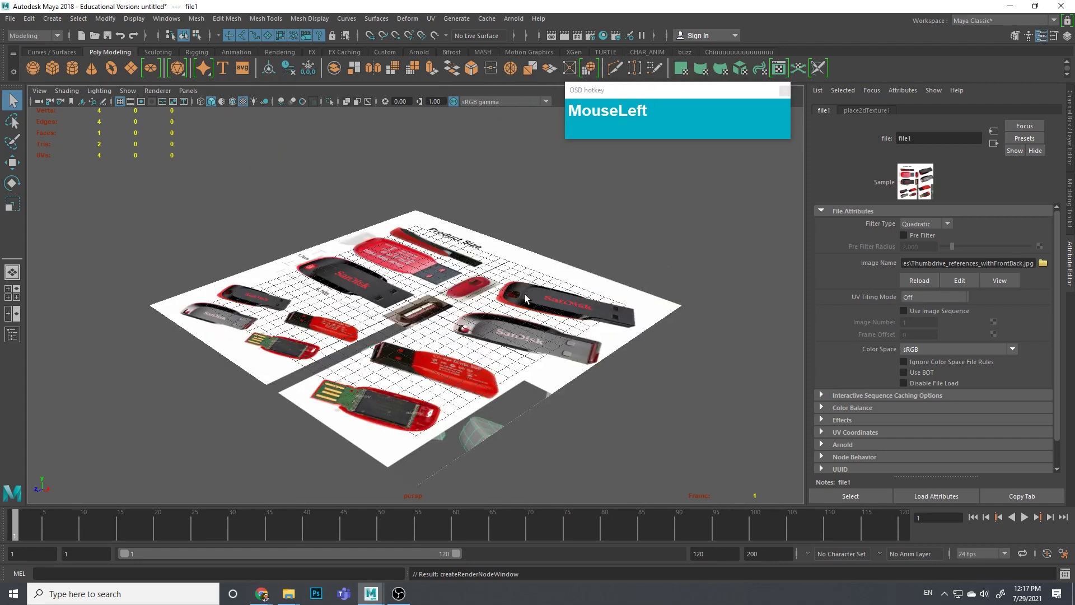
{"action": "left_click_drag", "start_coordinate": [431, 344], "coordinate": [495, 403], "text": "alt"}
{"action": "right_click_drag", "start_coordinate": [415, 342], "coordinate": [453, 352], "text": "alt"}
{"action": "middle_click_drag", "start_coordinate": [454, 352], "coordinate": [554, 423], "text": "alt"}
{"action": "left_click_drag", "start_coordinate": [554, 423], "coordinate": [254, 343], "text": "alt"}
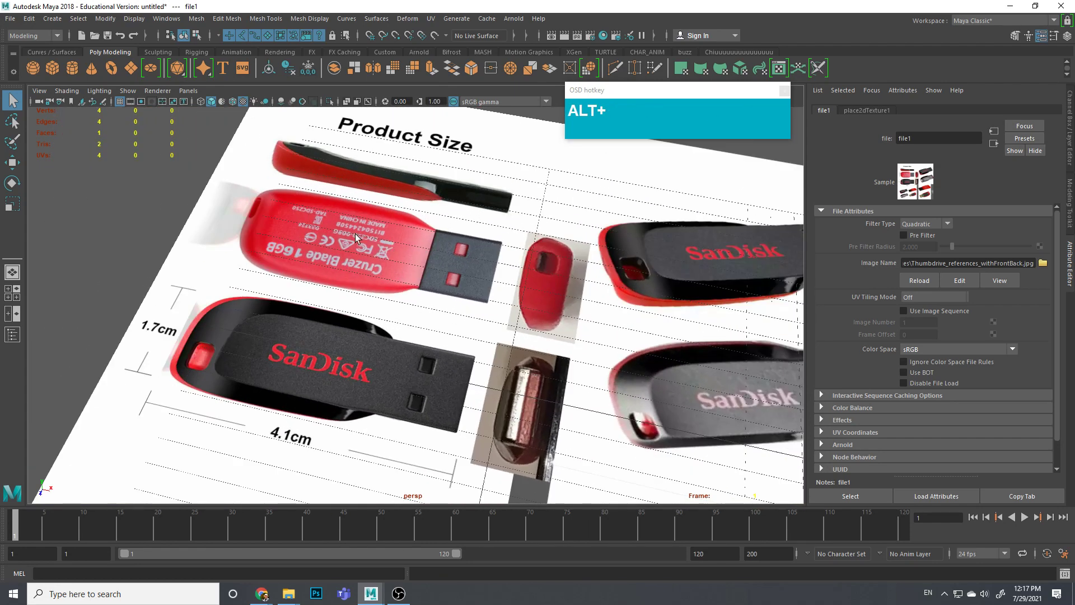
{"action": "scroll", "coordinate": [594, 301], "scroll_direction": "down", "scroll_amount": 2}
{"action": "scroll", "coordinate": [496, 446], "scroll_direction": "down", "scroll_amount": 3}
{"action": "left_click_drag", "start_coordinate": [497, 446], "coordinate": [493, 396], "text": "alt"}
{"action": "scroll", "coordinate": [412, 395], "scroll_direction": "up", "scroll_amount": 2}
{"action": "scroll", "coordinate": [470, 382], "scroll_direction": "up", "scroll_amount": 2}
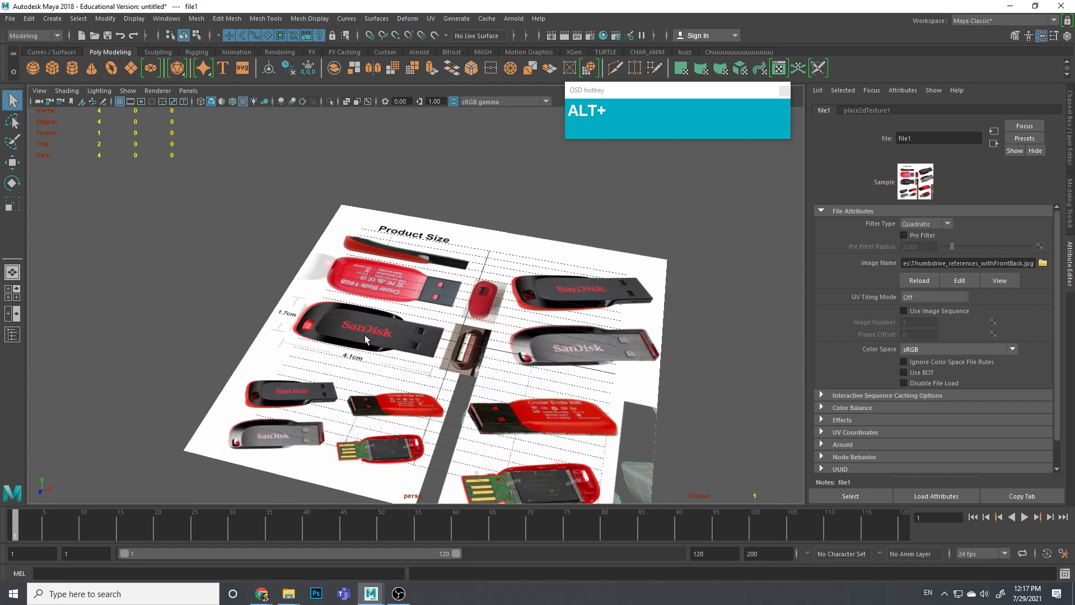
{"action": "left_click_drag", "start_coordinate": [502, 360], "coordinate": [485, 368], "text": "alt"}
{"action": "left_click_drag", "start_coordinate": [454, 317], "coordinate": [370, 403], "text": "alt"}
Step: Rotate the reference plane a quarter turn about its vertical axis and lower it below the grid
{"action": "left_click", "coordinate": [427, 378]}
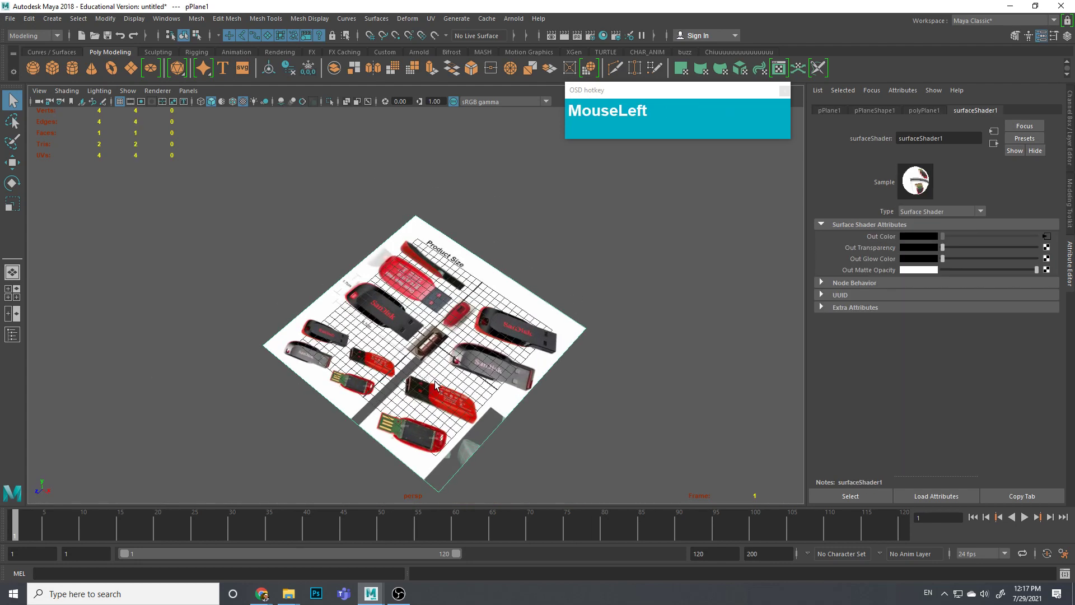
{"action": "key", "text": "e"}
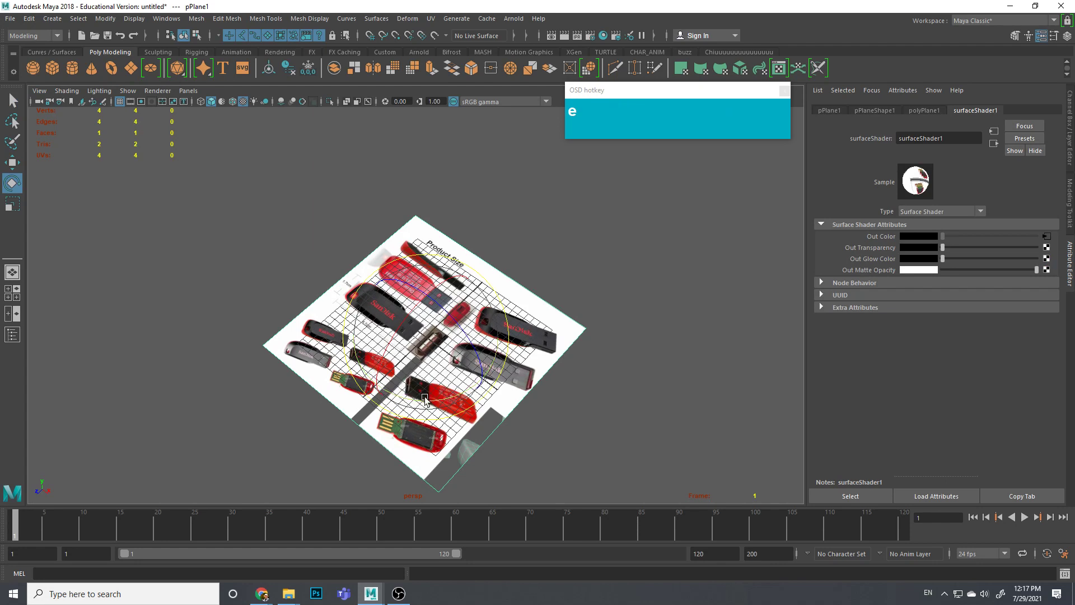
{"action": "left_click_drag", "start_coordinate": [410, 399], "coordinate": [477, 369]}
{"action": "left_click_drag", "start_coordinate": [523, 407], "coordinate": [420, 354], "text": "alt"}
{"action": "key", "text": "w"}
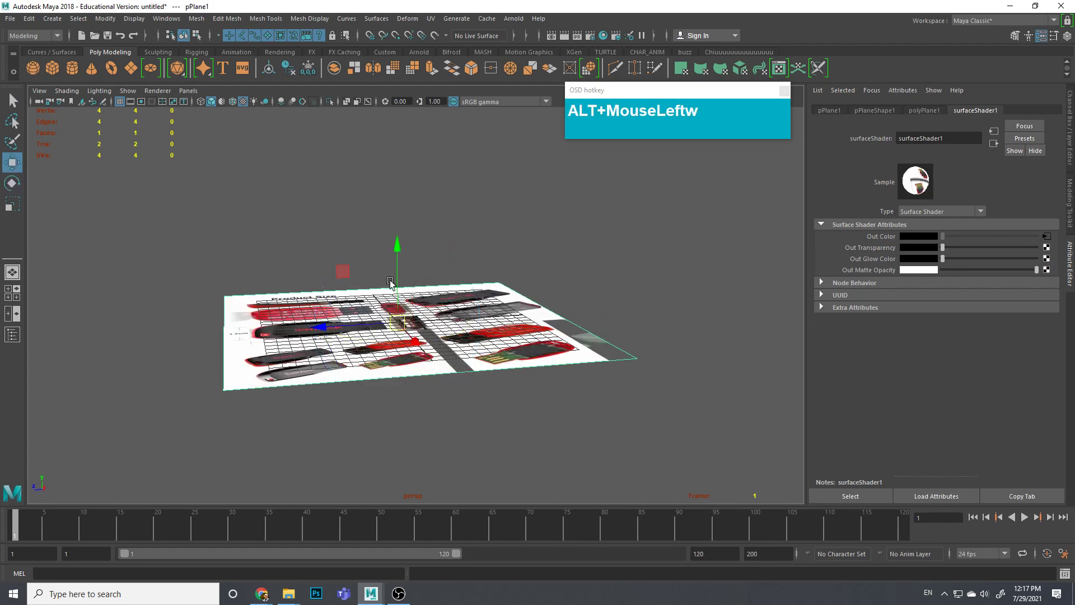
{"action": "left_click_drag", "start_coordinate": [397, 249], "coordinate": [448, 313]}
{"action": "middle_click_drag", "start_coordinate": [448, 313], "coordinate": [456, 297], "text": "alt"}
{"action": "left_click_drag", "start_coordinate": [461, 313], "coordinate": [414, 314], "text": "alt"}
Step: In the top view, move the reference plane to centre the black SanDisk front view on the grid origin
{"action": "key", "text": "space"}
{"action": "scroll", "coordinate": [476, 336], "scroll_direction": "down", "scroll_amount": 2}
{"action": "scroll", "coordinate": [477, 336], "scroll_direction": "down", "scroll_amount": 3}
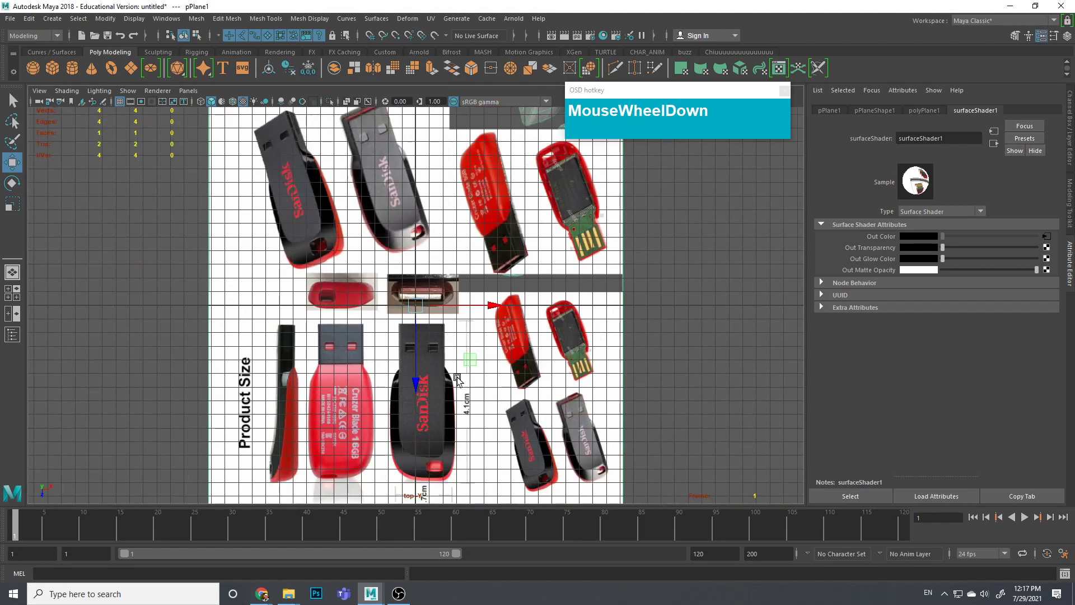
{"action": "left_click_drag", "start_coordinate": [470, 359], "coordinate": [463, 265]}
{"action": "scroll", "coordinate": [377, 312], "scroll_direction": "up", "scroll_amount": 3}
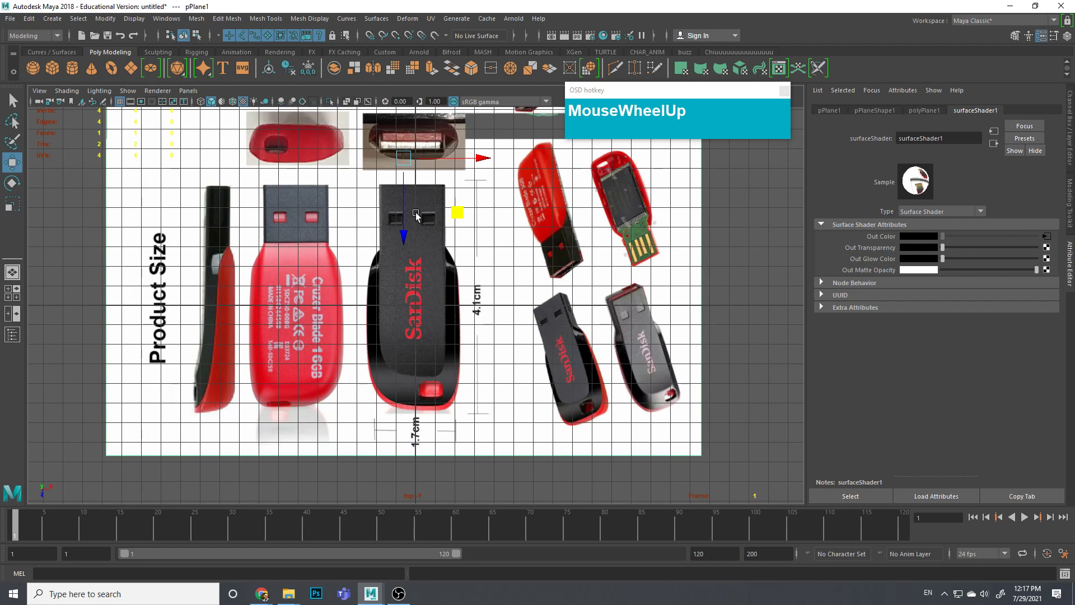
{"action": "left_click_drag", "start_coordinate": [480, 166], "coordinate": [485, 164]}
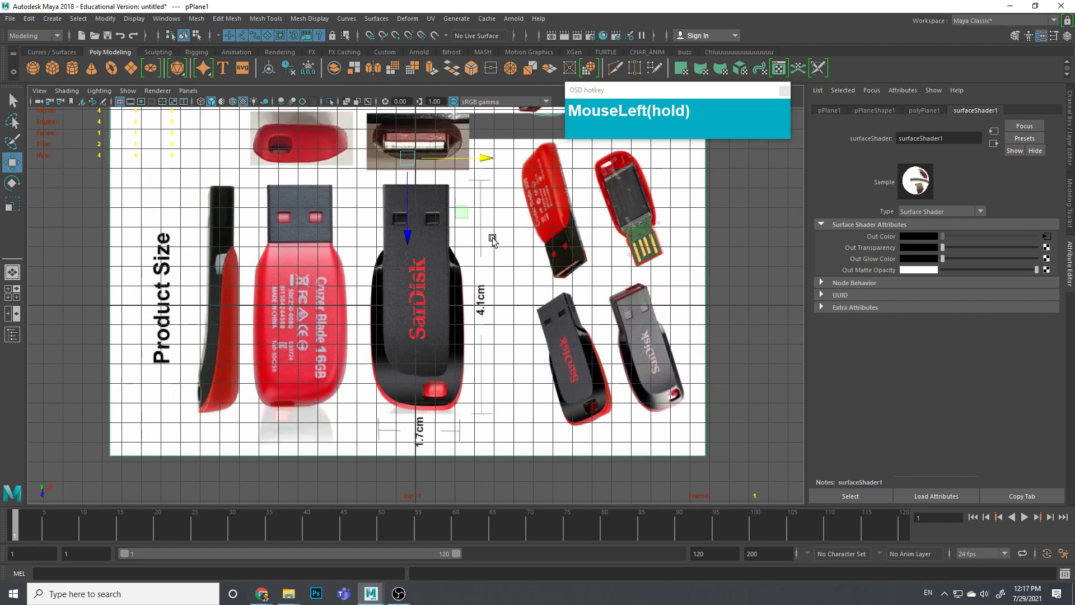
Step: Return to the perspective view, duplicate the reference plane and raise the copy above the original
{"action": "key", "text": "space"}
{"action": "left_click_drag", "start_coordinate": [485, 311], "coordinate": [499, 227]}
{"action": "key", "text": "space"}
{"action": "key", "text": "space"}
{"action": "left_click_drag", "start_coordinate": [448, 275], "coordinate": [447, 245]}
{"action": "left_click_drag", "start_coordinate": [532, 301], "coordinate": [448, 303], "text": "alt"}
{"action": "middle_click_drag", "start_coordinate": [448, 302], "coordinate": [415, 305], "text": "alt"}
{"action": "scroll", "coordinate": [413, 304], "scroll_direction": "up", "scroll_amount": 3}
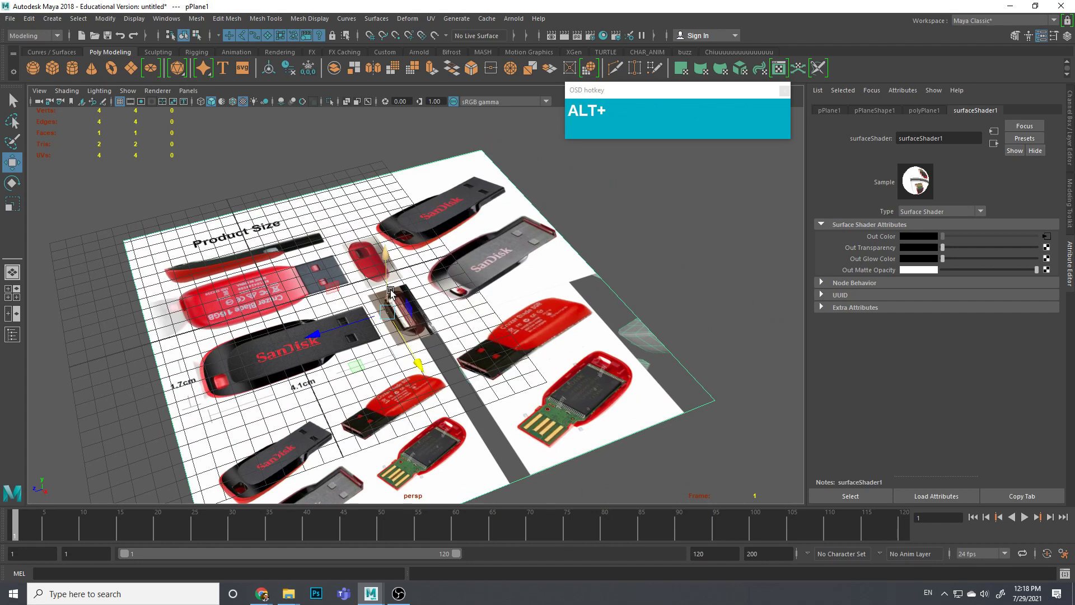
{"action": "key", "text": "ctrl+d"}
{"action": "left_click_drag", "start_coordinate": [400, 292], "coordinate": [400, 221]}
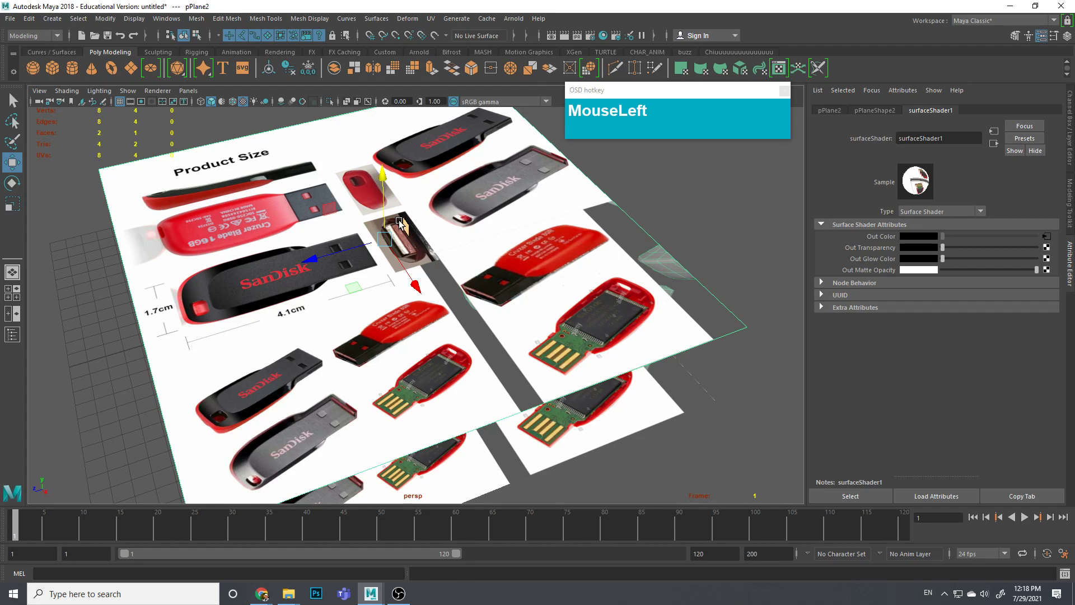
Step: Rotate the duplicated plane upright with step snapping, perpendicular to the flat reference plane
{"action": "key", "text": "e"}
{"action": "left_click_drag", "start_coordinate": [398, 214], "coordinate": [431, 269]}
{"action": "key", "text": "j"}
{"action": "middle_click_drag", "start_coordinate": [432, 269], "coordinate": [453, 301], "text": "alt"}
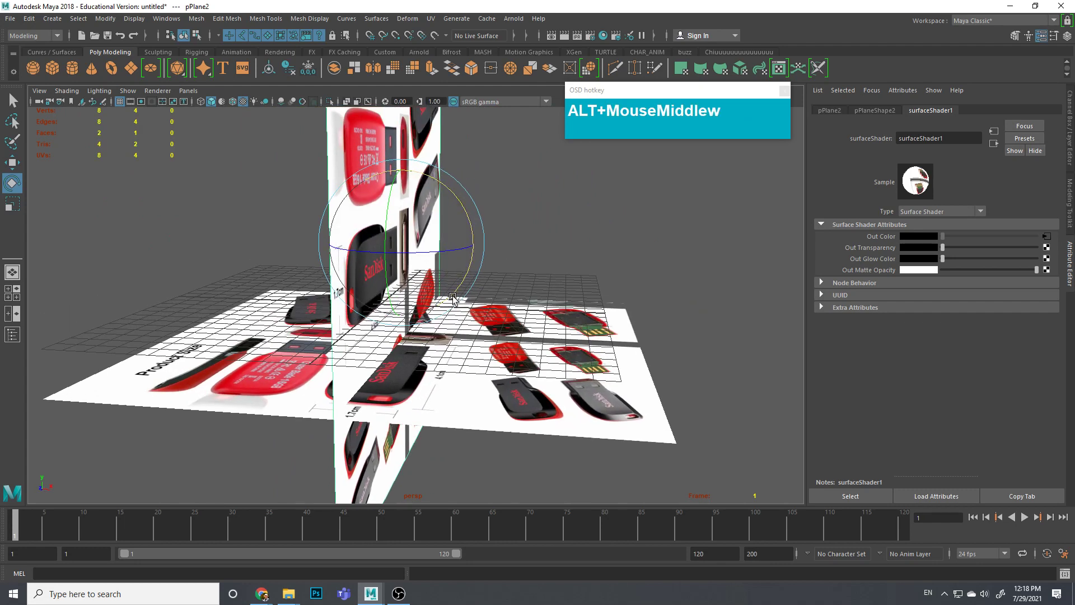
Step: Move the upright copy so that it crosses the flat plane between the side-view and red back-view drives
{"action": "key", "text": "w"}
{"action": "left_click_drag", "start_coordinate": [480, 247], "coordinate": [308, 253]}
{"action": "left_click_drag", "start_coordinate": [381, 174], "coordinate": [337, 294]}
{"action": "middle_click_drag", "start_coordinate": [338, 295], "coordinate": [471, 292], "text": "alt"}
{"action": "scroll", "coordinate": [471, 291], "scroll_direction": "down", "scroll_amount": 3}
{"action": "left_click_drag", "start_coordinate": [439, 343], "coordinate": [583, 340]}
{"action": "scroll", "coordinate": [439, 331], "scroll_direction": "down", "scroll_amount": 4}
{"action": "scroll", "coordinate": [434, 344], "scroll_direction": "down", "scroll_amount": 5}
{"action": "scroll", "coordinate": [459, 345], "scroll_direction": "up", "scroll_amount": 4}
Step: Cut the flat reference plane with Multi-Cut along two perpendicular lines, separating the orthographic drive views from the remaining photos
{"action": "left_click_drag", "start_coordinate": [596, 301], "coordinate": [532, 278], "text": "alt"}
{"action": "left_click", "coordinate": [592, 337]}
{"action": "scroll", "coordinate": [533, 278], "scroll_direction": "up", "scroll_amount": 4}
{"action": "middle_click_drag", "start_coordinate": [533, 279], "coordinate": [476, 276], "text": "alt"}
{"action": "left_click_drag", "start_coordinate": [476, 276], "coordinate": [473, 278], "text": "alt"}
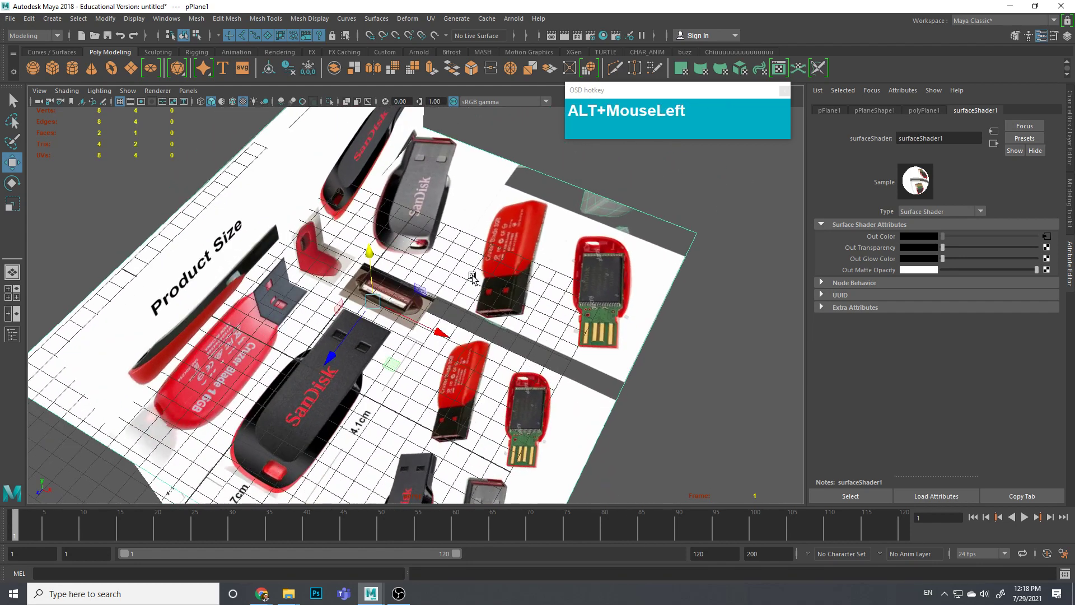
{"action": "right_click", "coordinate": [489, 257]}
{"action": "right_click_drag", "start_coordinate": [491, 261], "coordinate": [492, 231]}
{"action": "scroll", "coordinate": [498, 241], "scroll_direction": "down", "scroll_amount": 5}
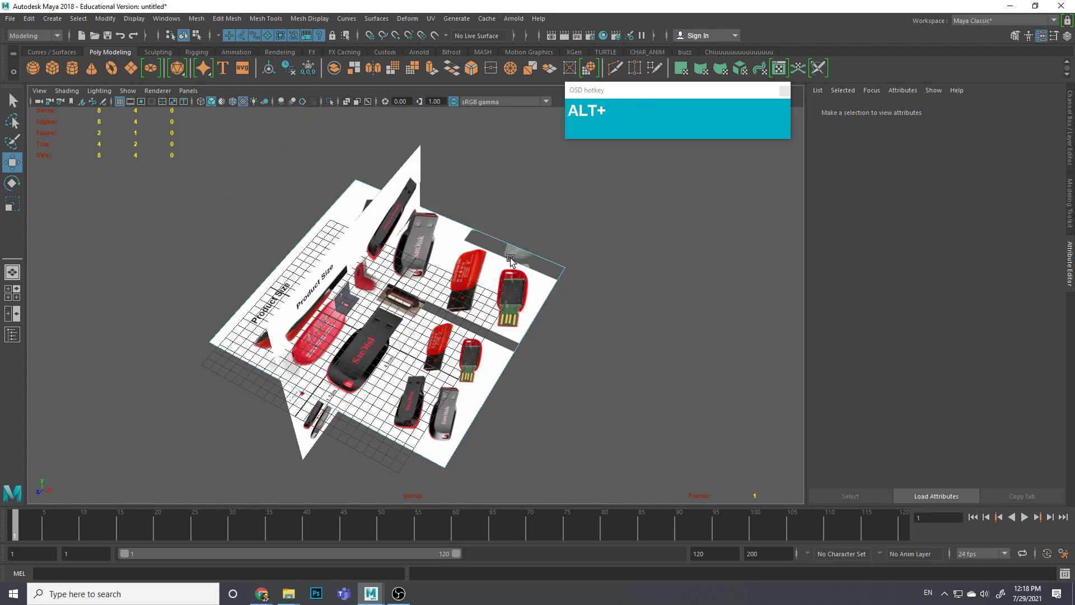
{"action": "left_click_drag", "start_coordinate": [513, 256], "coordinate": [567, 327], "text": "alt"}
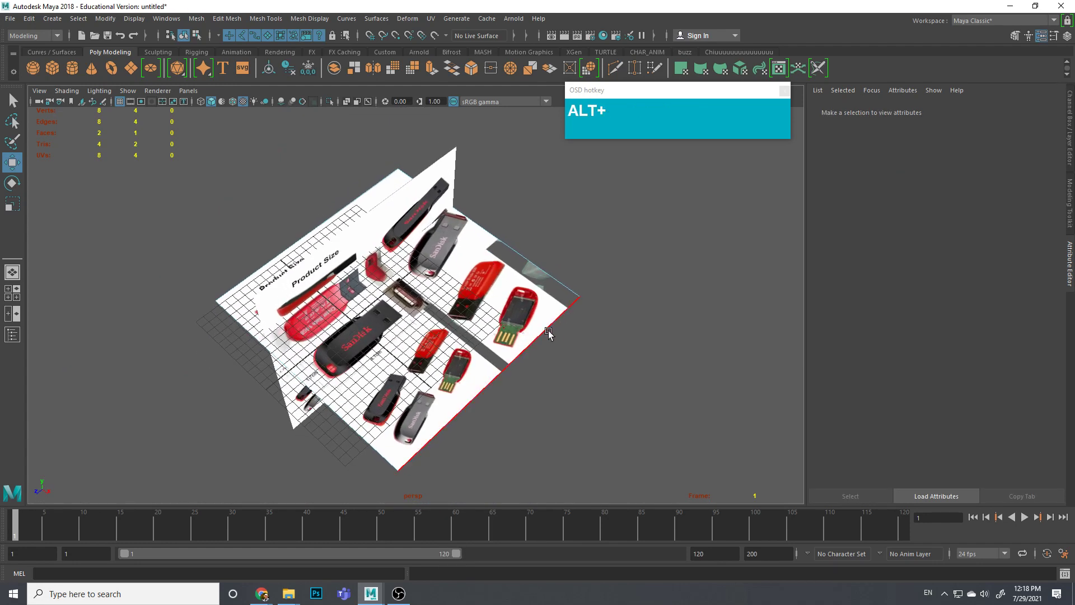
{"action": "right_click_drag", "start_coordinate": [553, 330], "coordinate": [509, 332], "text": "shift"}
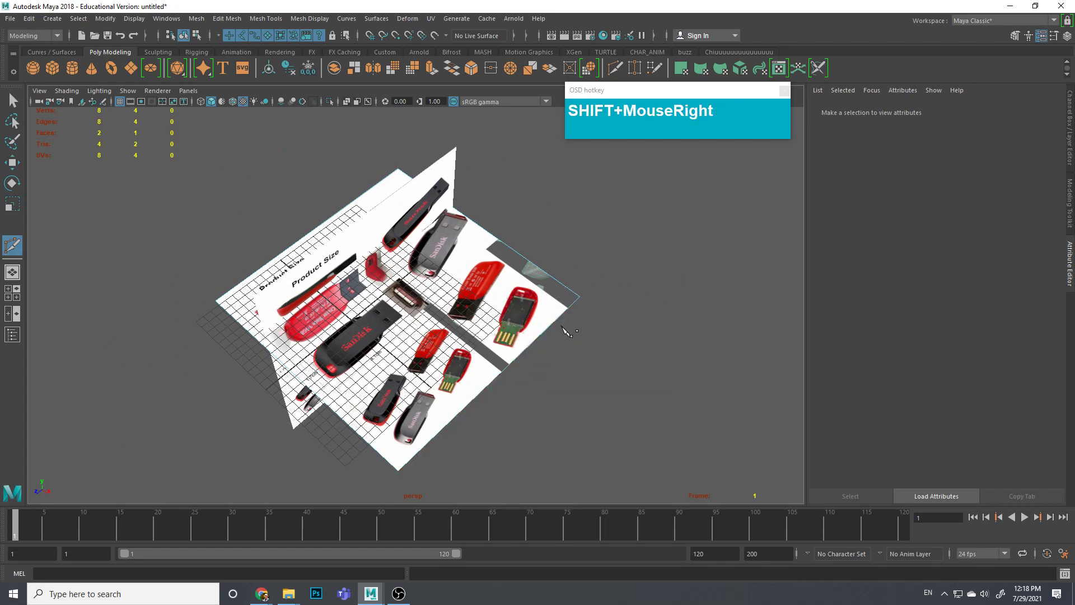
{"action": "key", "text": "ctrl"}
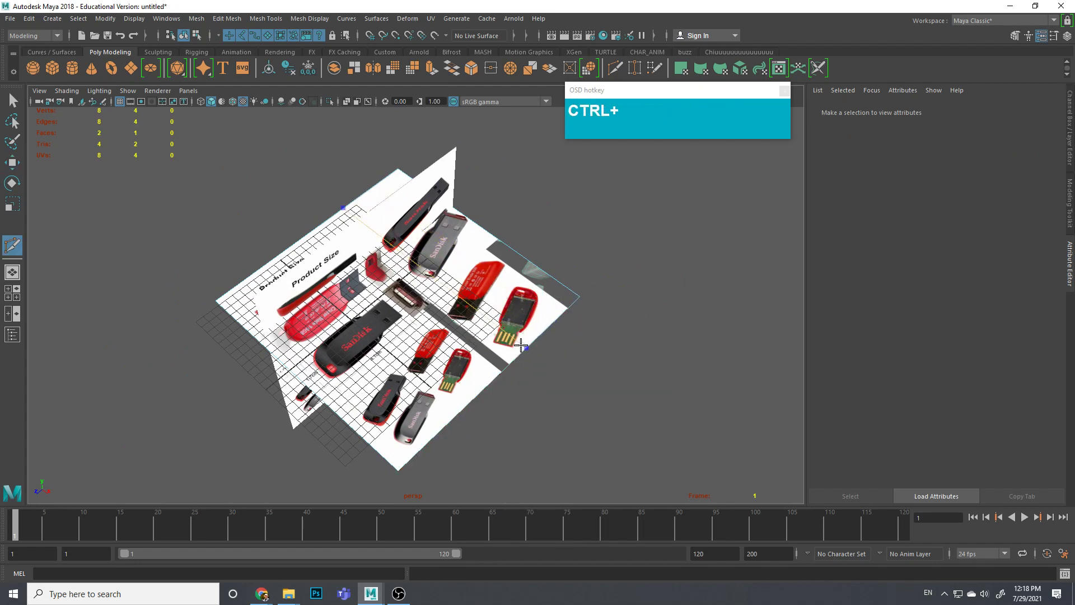
{"action": "left_click", "coordinate": [507, 357], "text": "ctrl"}
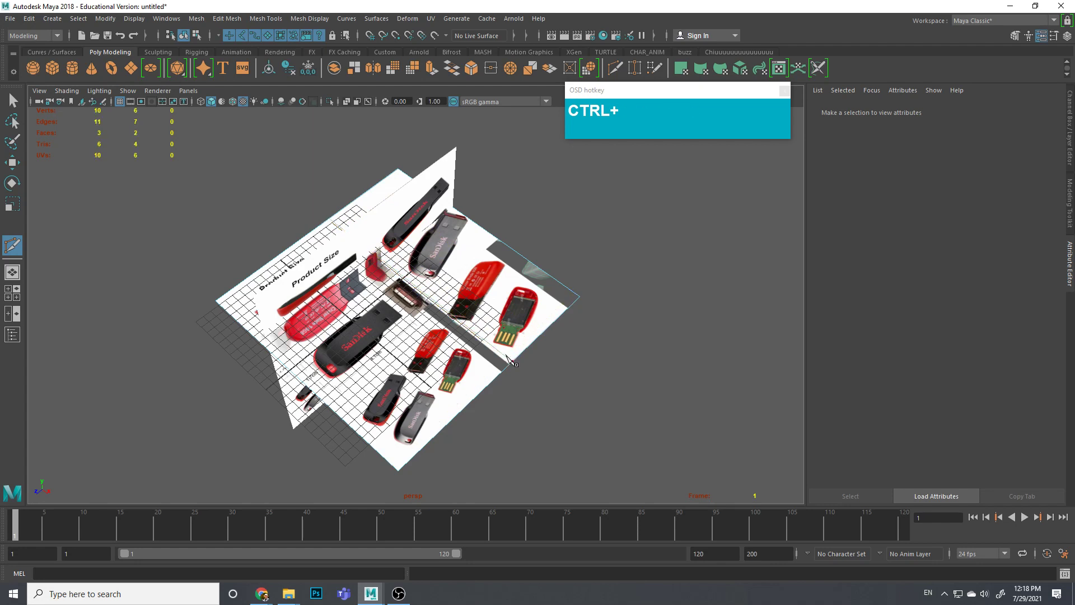
{"action": "left_click", "coordinate": [435, 307], "text": "ctrl"}
Step: Select the three faces of the flat plane that hold the extra product photos and delete them
{"action": "right_click_drag", "start_coordinate": [454, 271], "coordinate": [457, 301]}
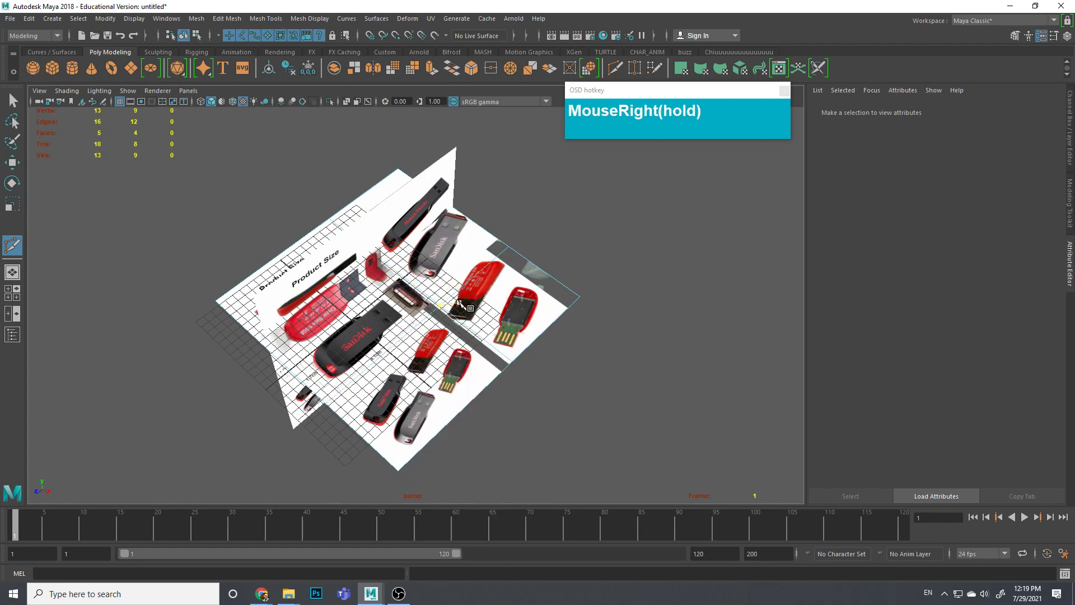
{"action": "key", "text": "q"}
{"action": "left_click", "coordinate": [504, 297]}
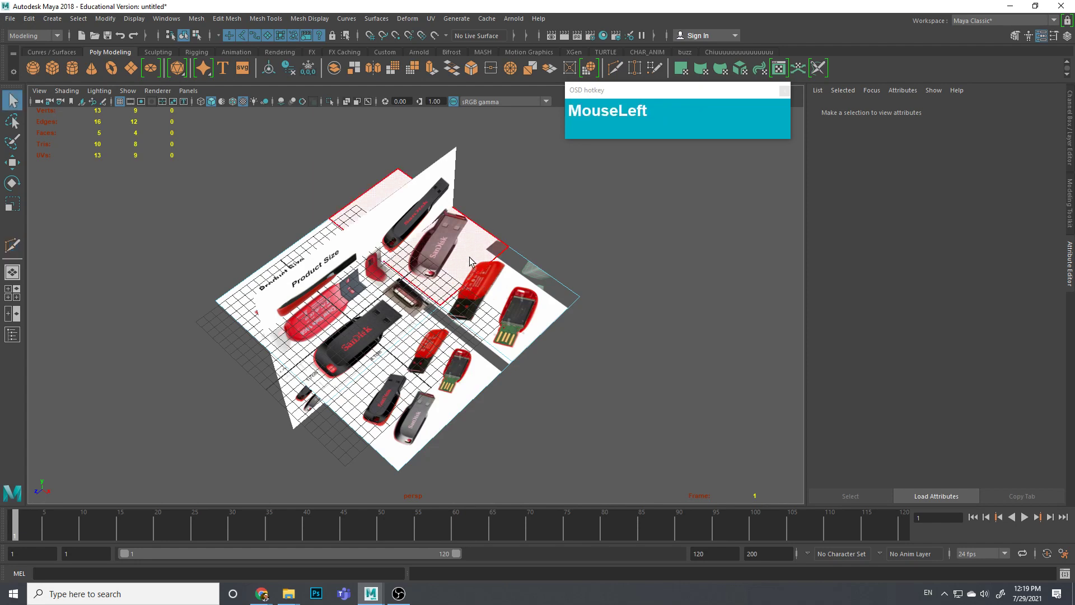
{"action": "left_click", "coordinate": [447, 381], "text": "shift"}
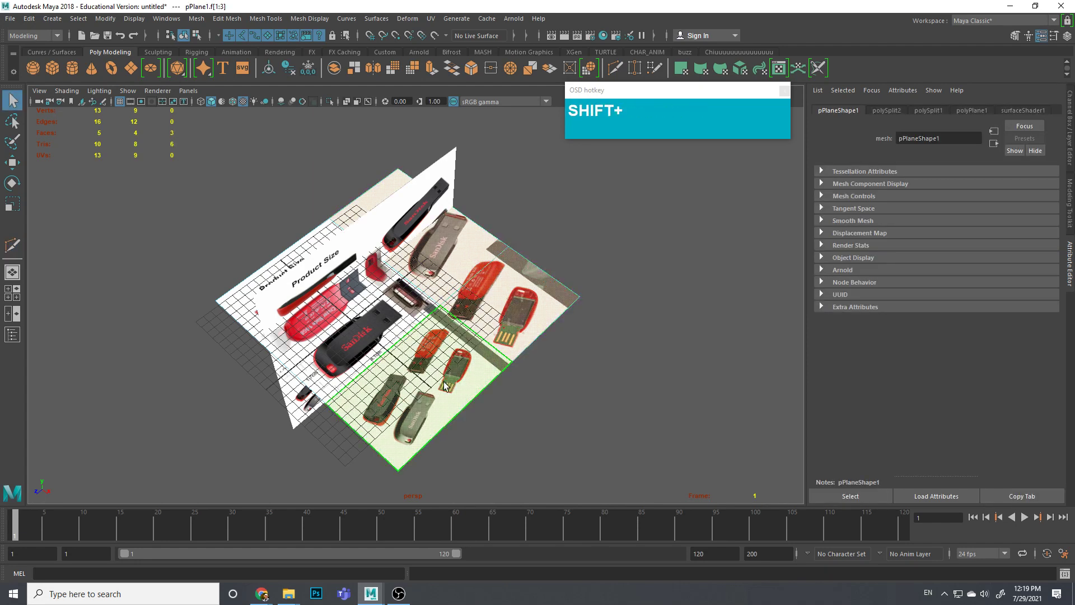
{"action": "key", "text": "shift+Delete"}
Step: Return the trimmed flat plane to object mode, select it and centre its pivot
{"action": "scroll", "coordinate": [455, 376], "scroll_direction": "up", "scroll_amount": 5}
{"action": "mouse_move", "coordinate": [456, 375]}
{"action": "left_mouse_down", "text": "alt"}
{"action": "mouse_move", "coordinate": [387, 314]}
{"action": "mouse_move", "coordinate": [454, 369]}
{"action": "left_mouse_up", "text": "alt"}
{"action": "middle_click_drag", "start_coordinate": [455, 369], "coordinate": [472, 374], "text": "alt"}
{"action": "left_click_drag", "start_coordinate": [472, 374], "coordinate": [532, 359], "text": "alt"}
{"action": "scroll", "coordinate": [538, 347], "scroll_direction": "up", "scroll_amount": 2}
{"action": "right_click_drag", "start_coordinate": [502, 284], "coordinate": [555, 270]}
{"action": "left_click", "coordinate": [603, 324]}
{"action": "left_click", "coordinate": [493, 345]}
{"action": "left_click_drag", "start_coordinate": [519, 354], "coordinate": [514, 319], "text": "alt"}
{"action": "left_click_drag", "start_coordinate": [448, 342], "coordinate": [515, 379], "text": "alt"}
{"action": "left_click", "coordinate": [512, 308]}
{"action": "left_click", "coordinate": [503, 297]}
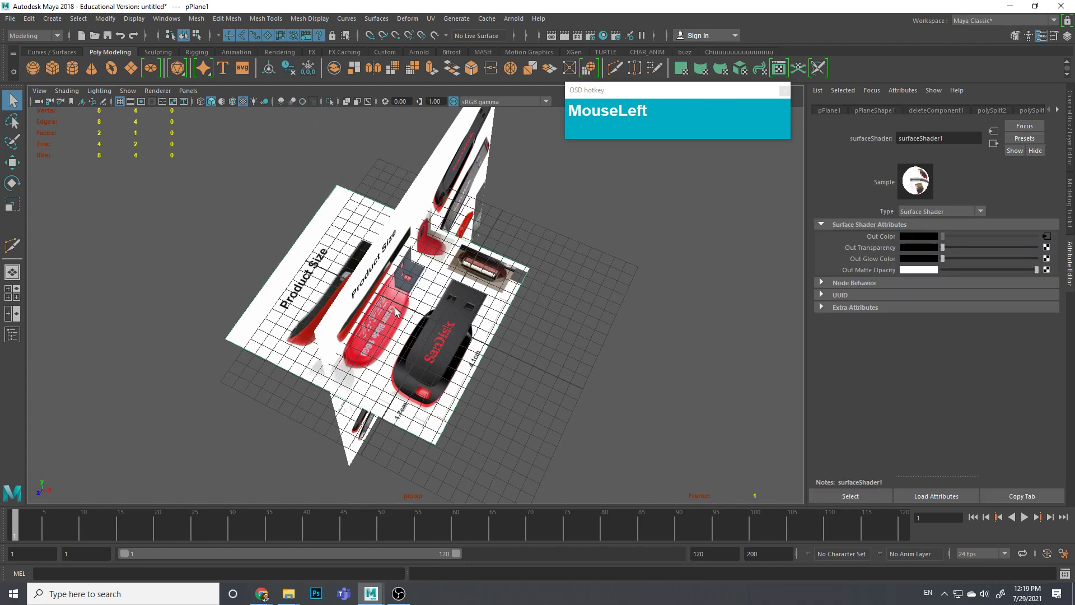
{"action": "key", "text": "w"}
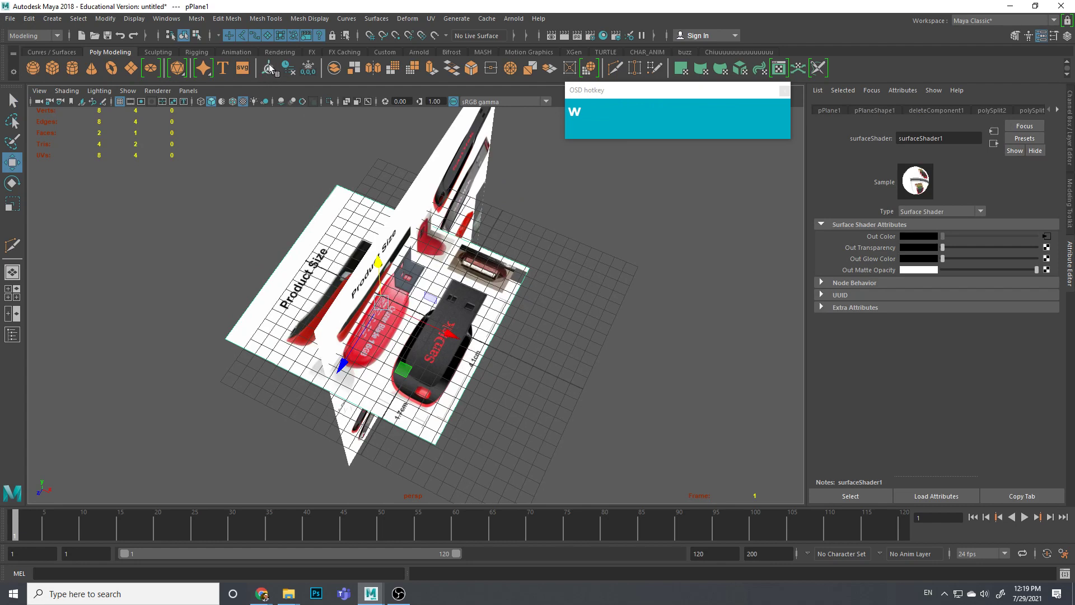
Step: Duplicate the trimmed plane, rotating the copy upright with step snapping and raising it above the flat plane
{"action": "left_click_drag", "start_coordinate": [550, 379], "coordinate": [457, 373], "text": "alt"}
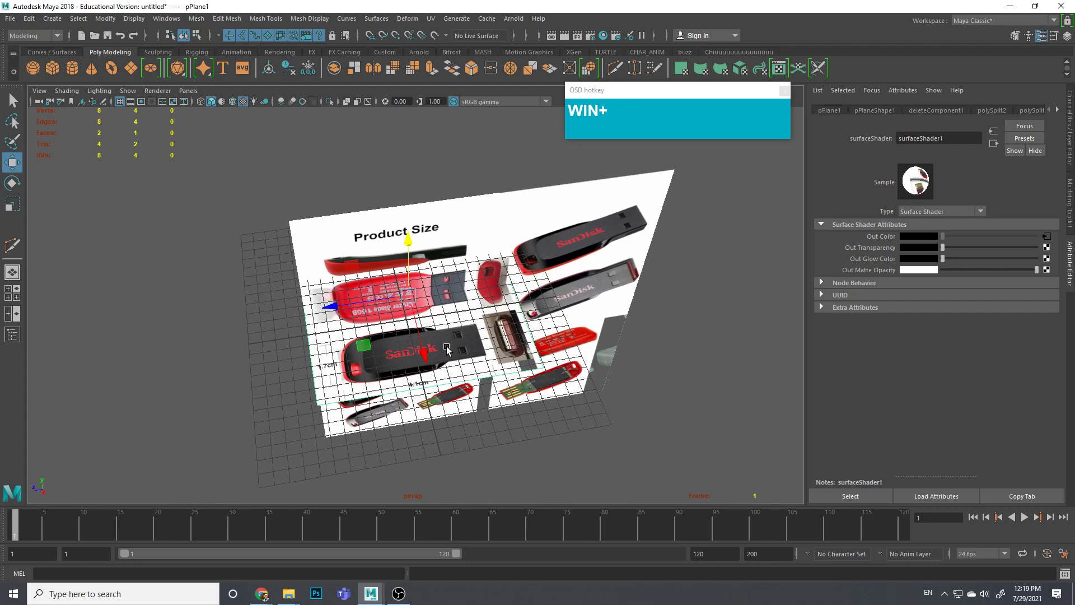
{"action": "key", "text": "ctrl+d"}
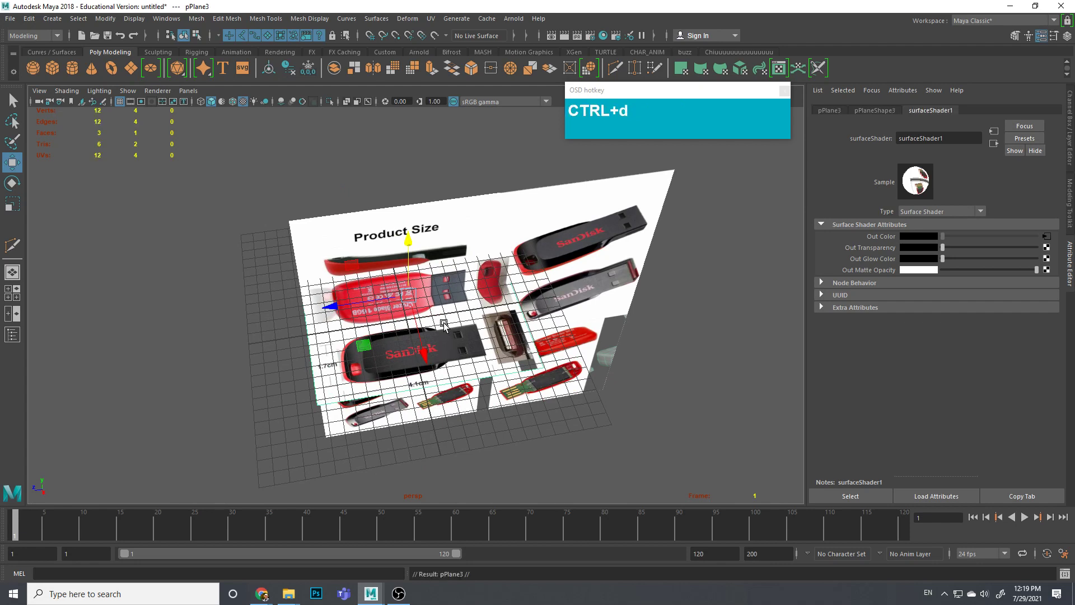
{"action": "key", "text": "e"}
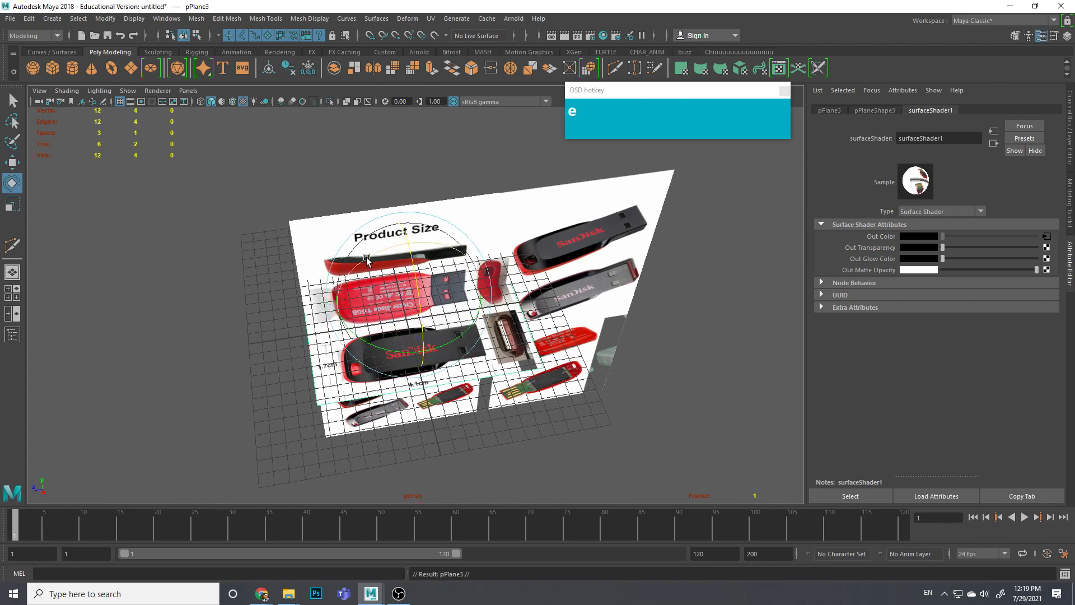
{"action": "left_click_drag", "start_coordinate": [374, 257], "coordinate": [448, 258]}
{"action": "key", "text": "w"}
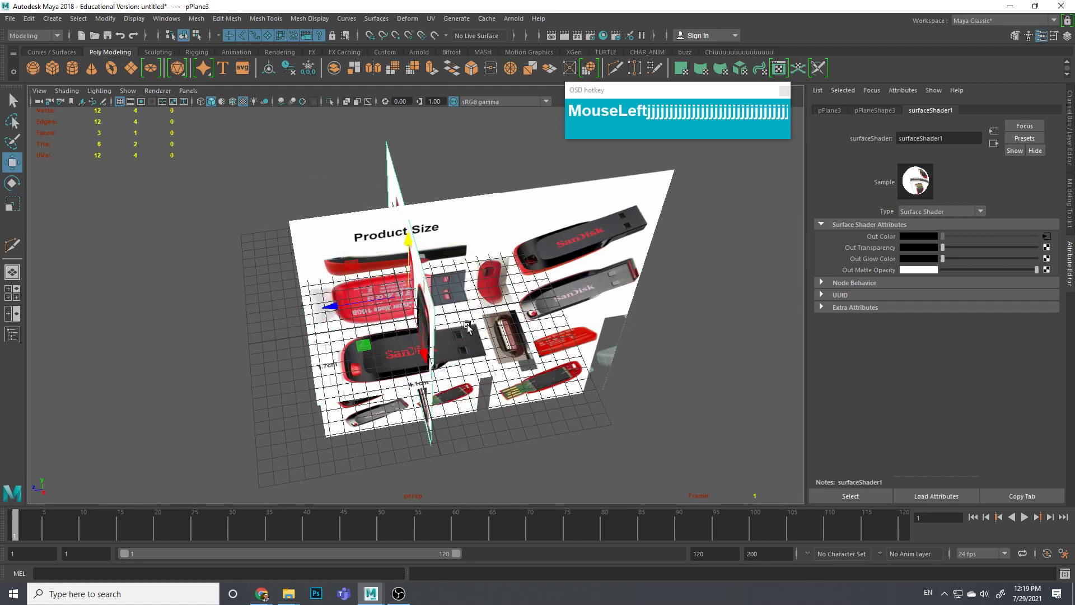
{"action": "left_click_drag", "start_coordinate": [409, 247], "coordinate": [372, 270]}
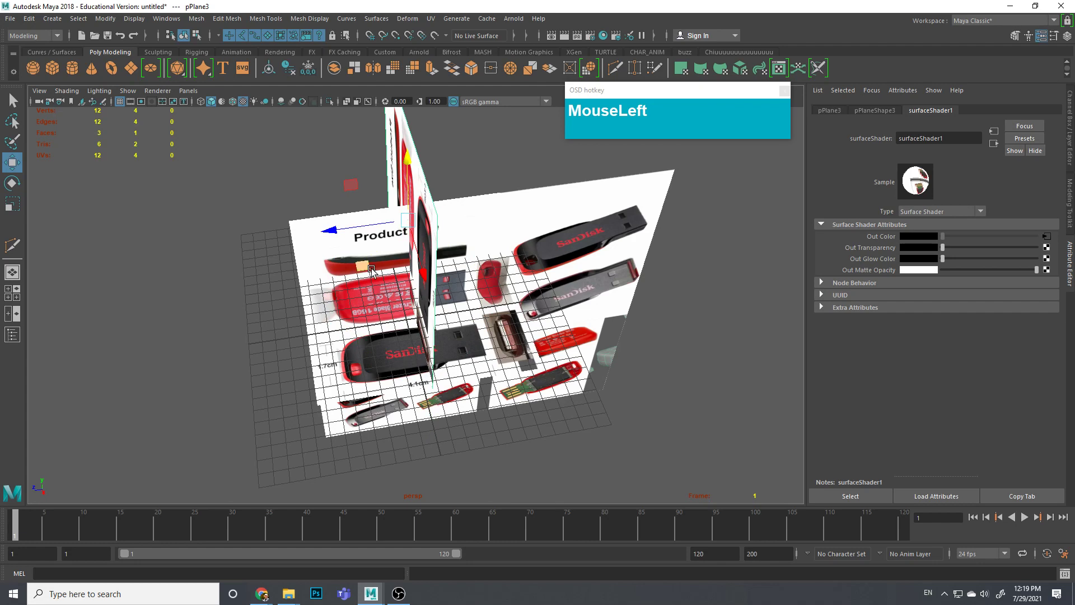
Step: Move the upright duplicate plane outward to the drive's rear-body end of the flat reference plane
{"action": "left_click_drag", "start_coordinate": [357, 230], "coordinate": [227, 250]}
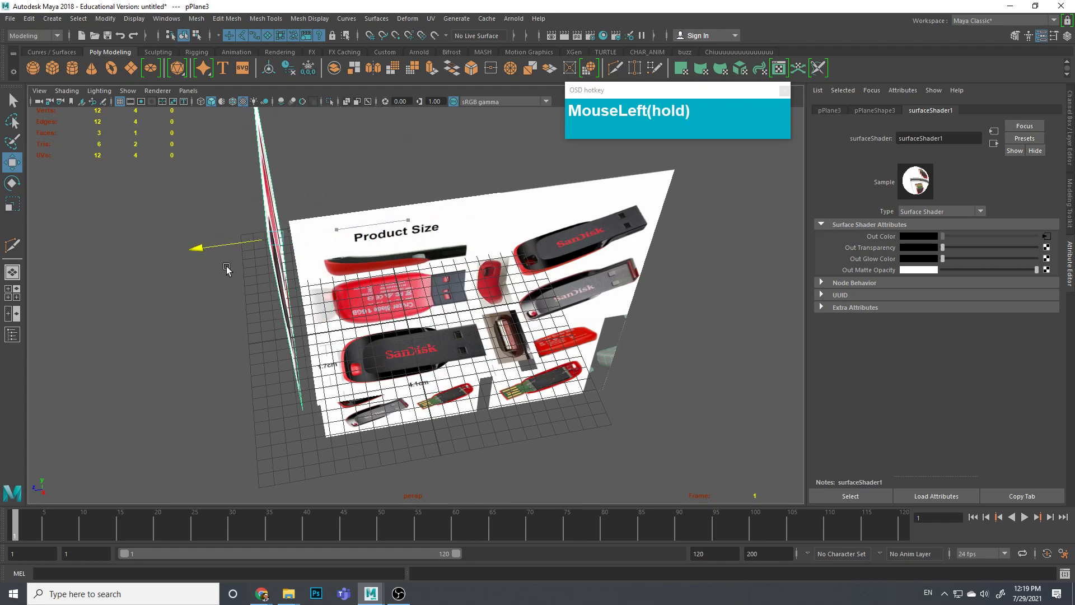
{"action": "left_click_drag", "start_coordinate": [460, 364], "coordinate": [518, 304], "text": "alt"}
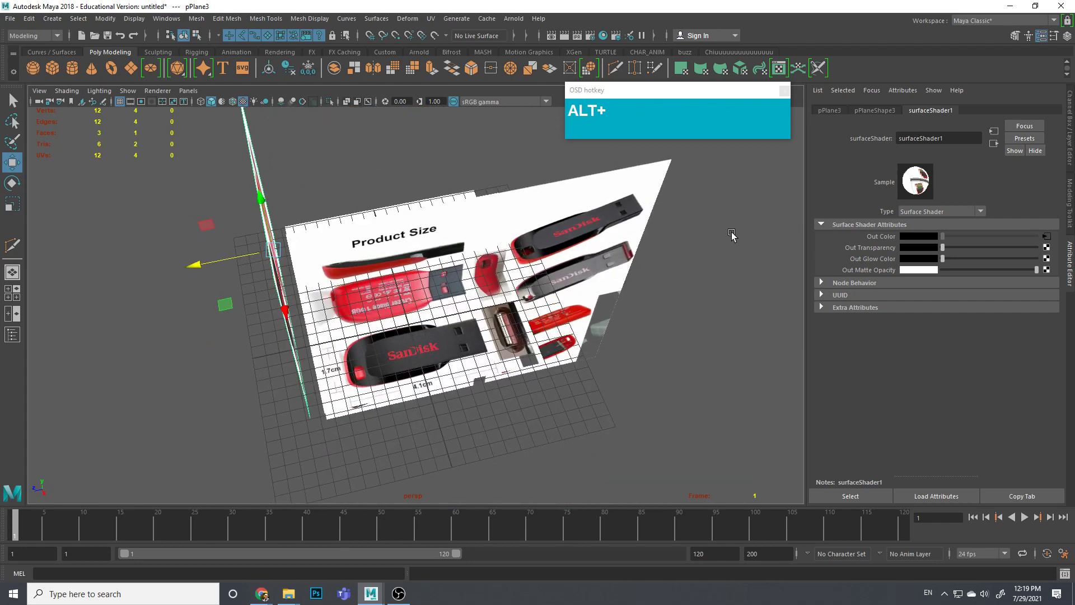
{"action": "left_click_drag", "start_coordinate": [324, 323], "coordinate": [439, 283], "text": "alt"}
{"action": "left_click_drag", "start_coordinate": [338, 301], "coordinate": [308, 283], "text": "alt"}
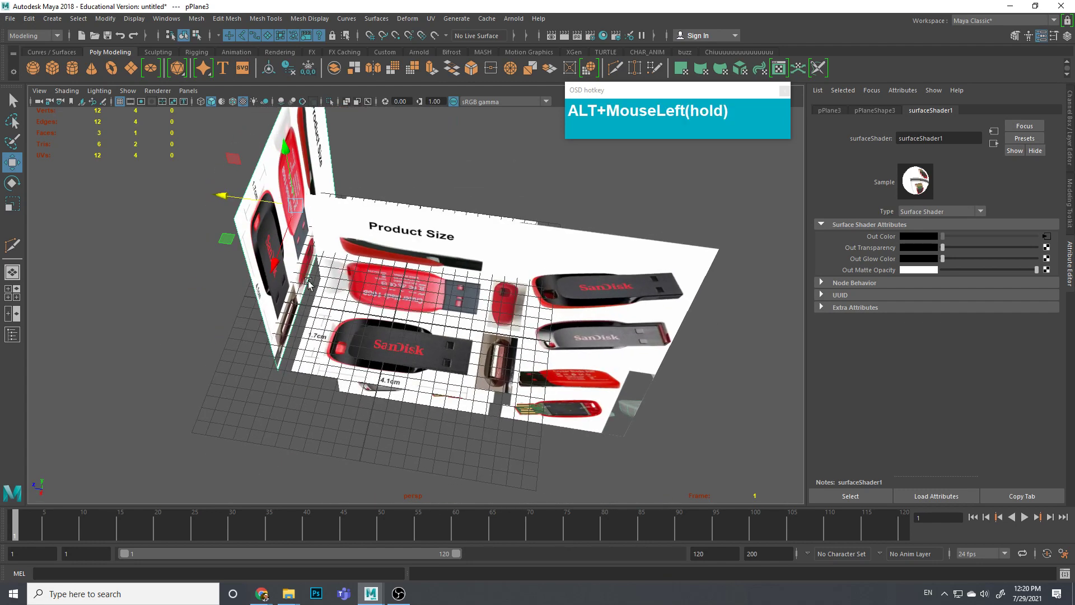
Step: Duplicate the upright end plane, move the copy to the opposite end of the flat plane and turn it around to face the first
{"action": "key", "text": "ctrl+d"}
{"action": "left_click_drag", "start_coordinate": [243, 199], "coordinate": [499, 238]}
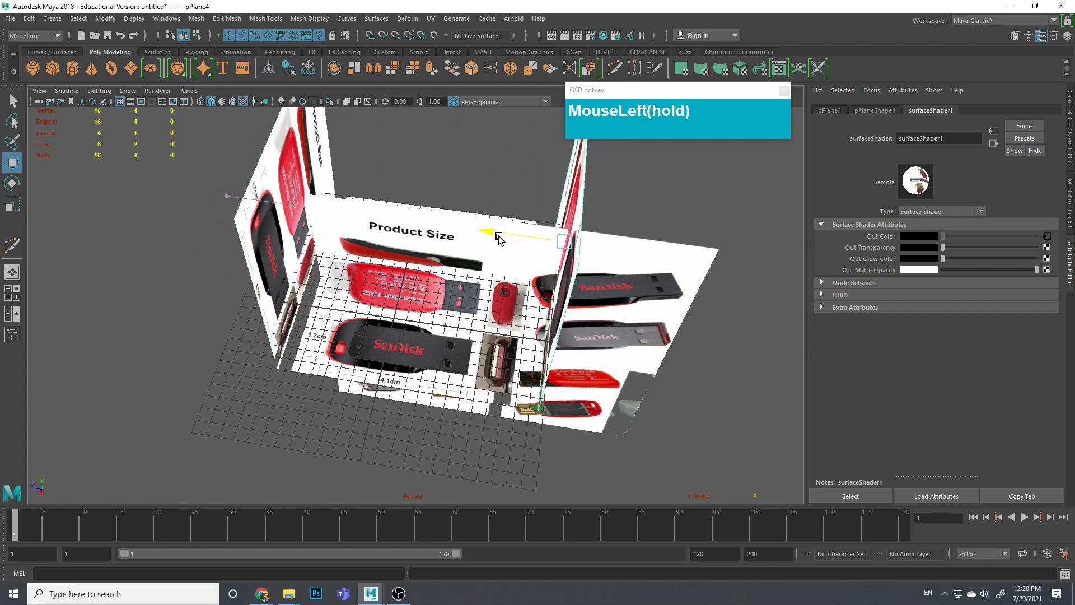
{"action": "key", "text": "e"}
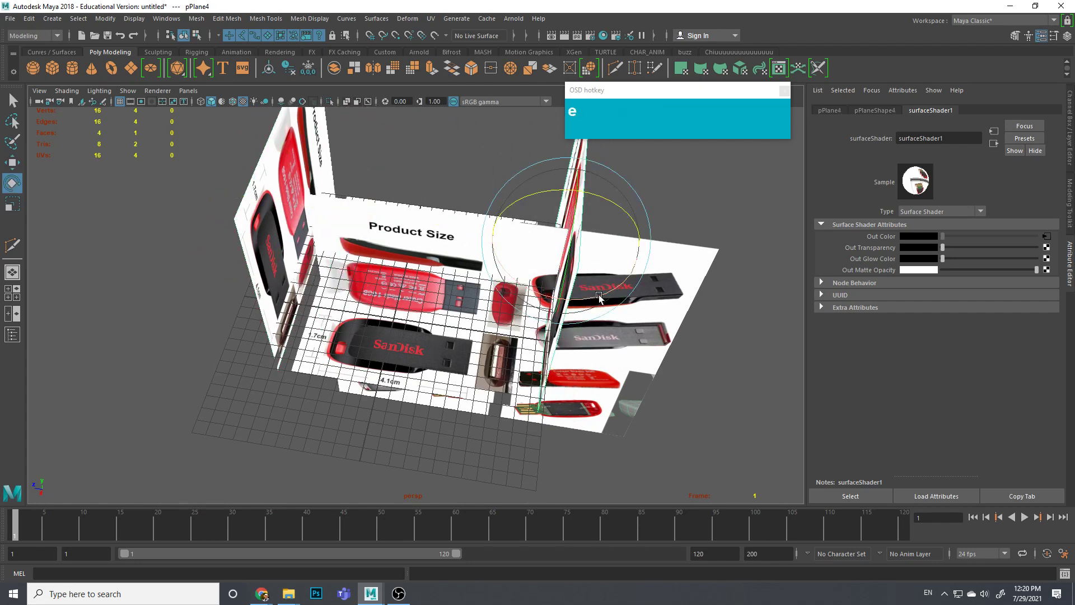
{"action": "left_click_drag", "start_coordinate": [613, 289], "coordinate": [572, 145]}
{"action": "left_click_drag", "start_coordinate": [623, 305], "coordinate": [713, 305], "text": "alt"}
{"action": "middle_click_drag", "start_coordinate": [713, 304], "coordinate": [648, 344], "text": "alt"}
{"action": "left_click_drag", "start_coordinate": [648, 343], "coordinate": [558, 381], "text": "alt"}
{"action": "key", "text": "alt+w"}
{"action": "left_click_drag", "start_coordinate": [544, 307], "coordinate": [457, 383]}
Step: Examine how the two upright end planes line up with the flat and side reference planes
{"action": "middle_click_drag", "start_coordinate": [238, 364], "coordinate": [364, 159], "text": "alt"}
{"action": "scroll", "coordinate": [425, 303], "scroll_direction": "up", "scroll_amount": 8}
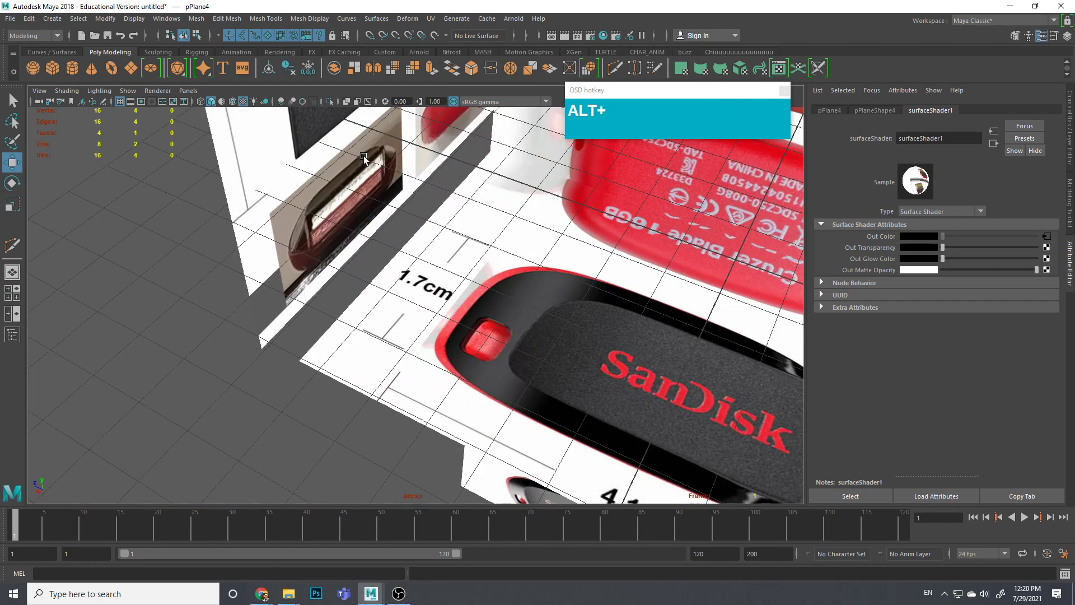
{"action": "left_click_drag", "start_coordinate": [410, 275], "coordinate": [375, 304], "text": "alt"}
{"action": "scroll", "coordinate": [442, 297], "scroll_direction": "down", "scroll_amount": 3}
{"action": "left_click_drag", "start_coordinate": [442, 298], "coordinate": [542, 365], "text": "alt"}
{"action": "scroll", "coordinate": [490, 327], "scroll_direction": "down", "scroll_amount": 3}
{"action": "scroll", "coordinate": [490, 327], "scroll_direction": "up", "scroll_amount": 5}
{"action": "scroll", "coordinate": [482, 362], "scroll_direction": "down", "scroll_amount": 3}
{"action": "middle_click_drag", "start_coordinate": [543, 365], "coordinate": [523, 408], "text": "alt"}
{"action": "left_click_drag", "start_coordinate": [523, 408], "coordinate": [475, 386], "text": "alt"}
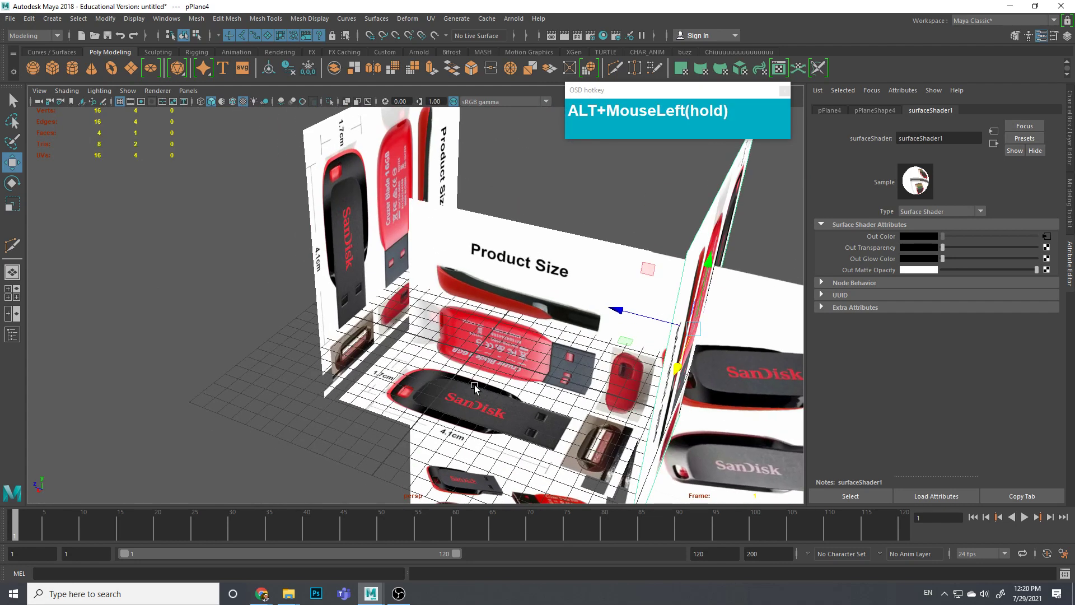
Step: Select the first upright end plane, pPlane3, and hide it
{"action": "left_click", "coordinate": [365, 273]}
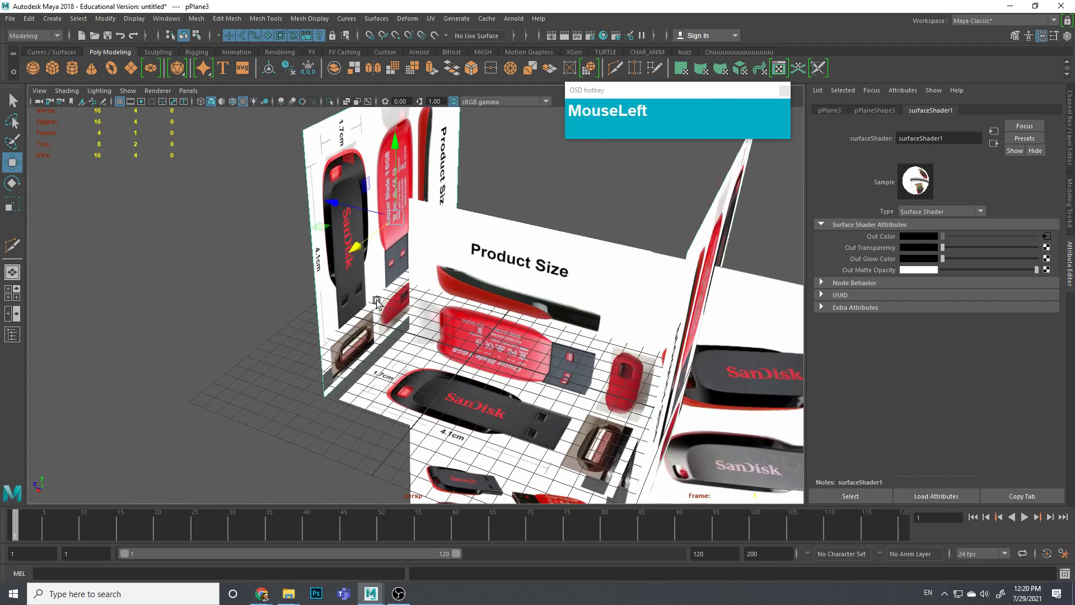
{"action": "key", "text": "h"}
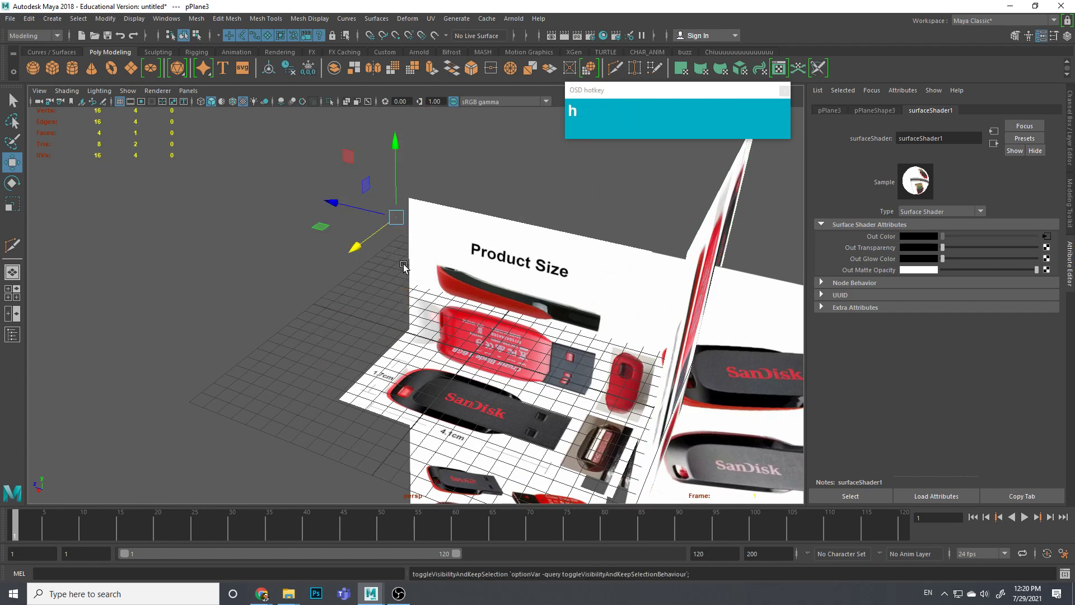
{"action": "left_click_drag", "start_coordinate": [395, 267], "coordinate": [621, 172], "text": "alt"}
{"action": "scroll", "coordinate": [620, 172], "scroll_direction": "down", "scroll_amount": 2}
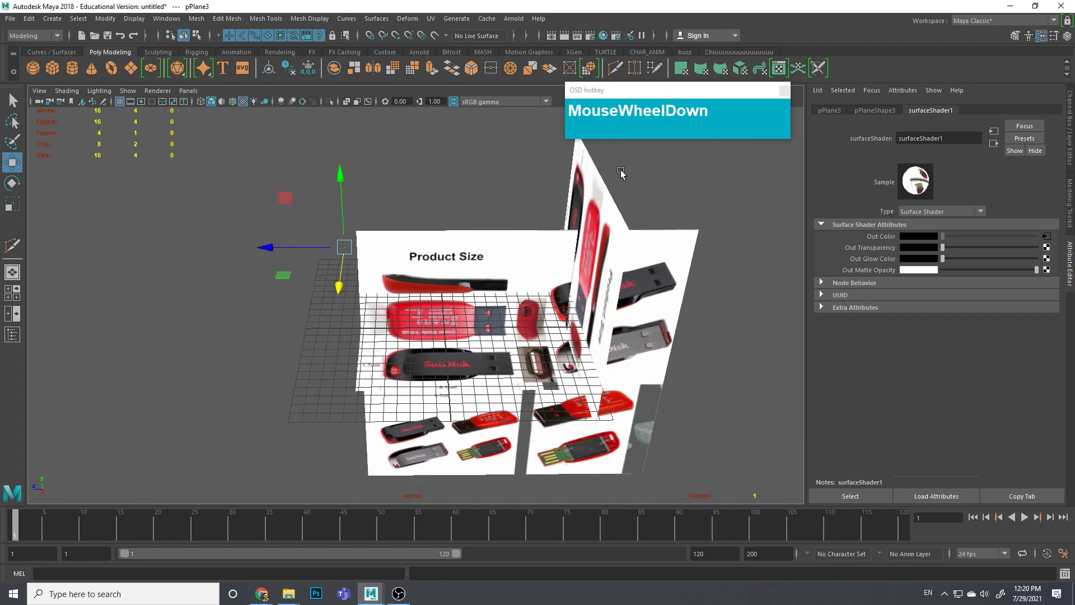
Step: Open the Outliner and rename the flat plane pPlane1 as TopRef
{"action": "left_click", "coordinate": [12, 336]}
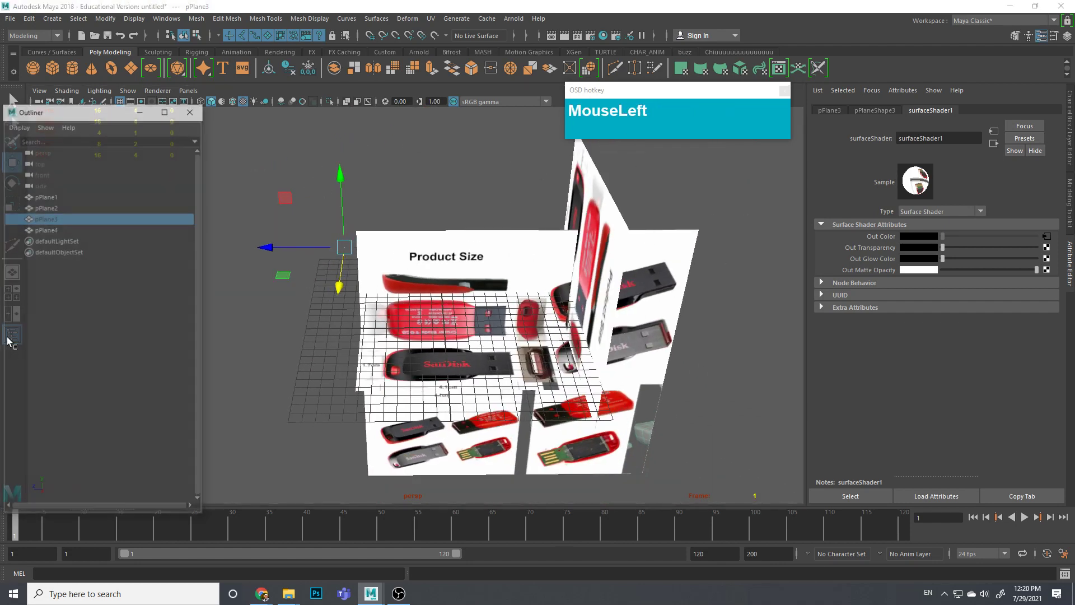
{"action": "left_click", "coordinate": [42, 195]}
{"action": "left_click_drag", "start_coordinate": [329, 254], "coordinate": [441, 322], "text": "alt"}
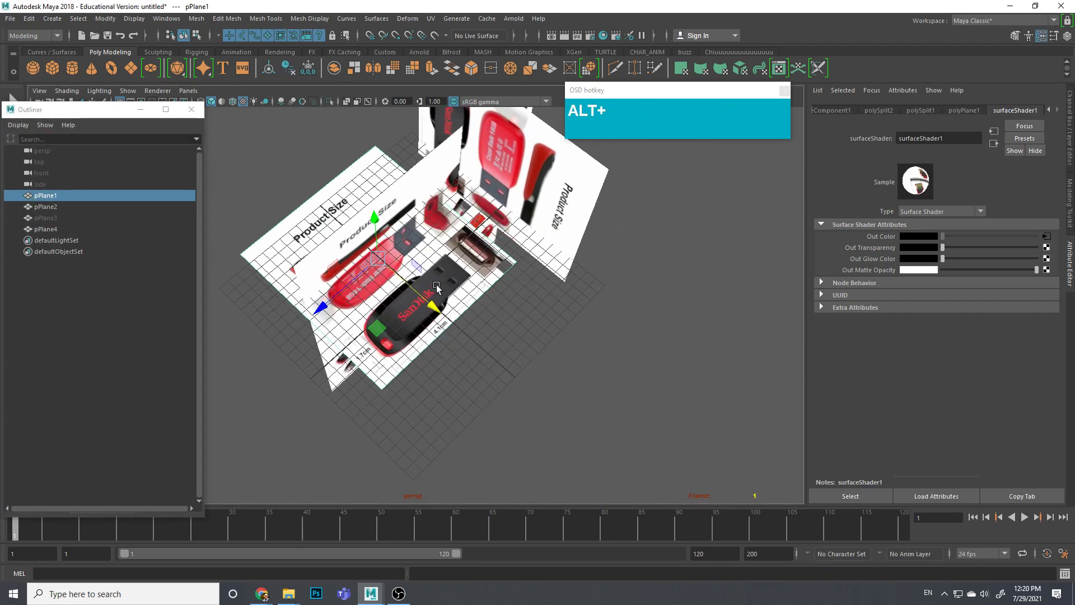
{"action": "double_click", "coordinate": [55, 197]}
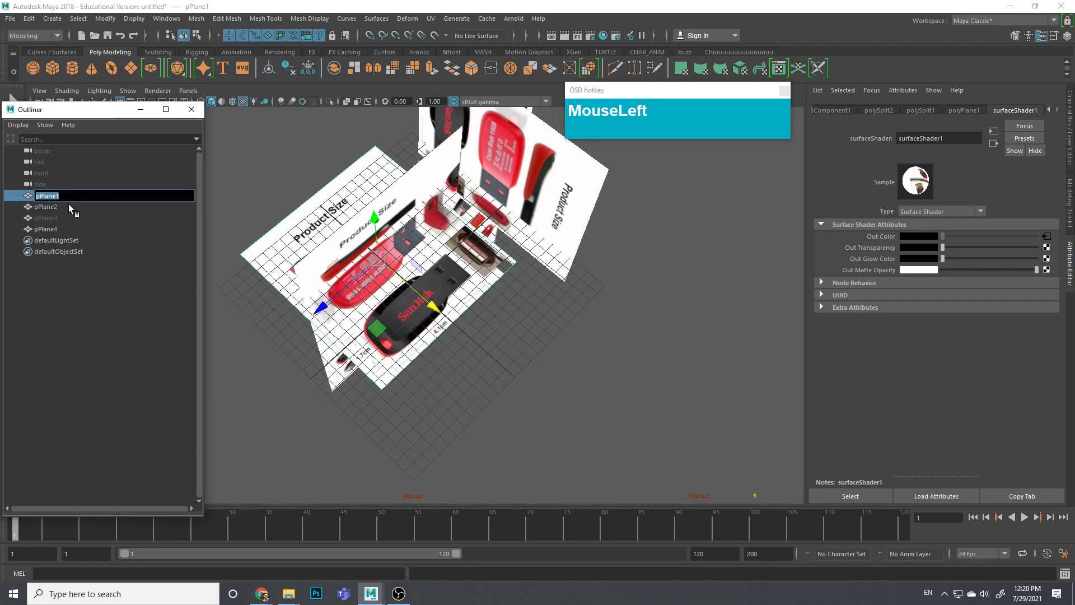
{"action": "type", "text": "TopF"}
{"action": "key", "text": "BackSpace"}
{"action": "type", "text": "Ref"}
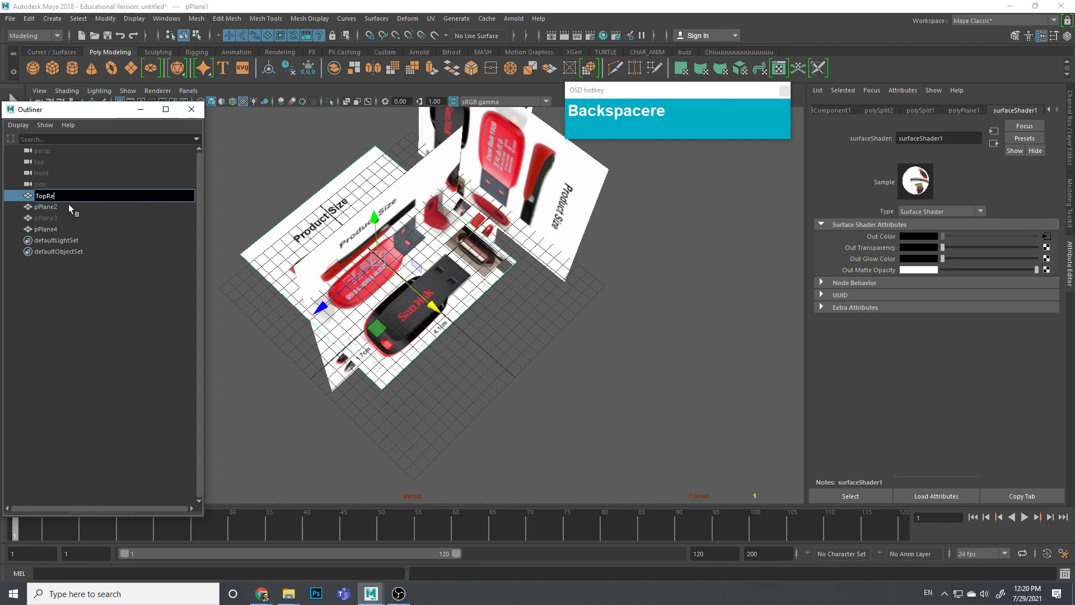
{"action": "key", "text": "Return"}
Step: Rename the long upright plane pPlane2 as SideRef, undoing the accidental move
{"action": "left_click", "coordinate": [47, 206]}
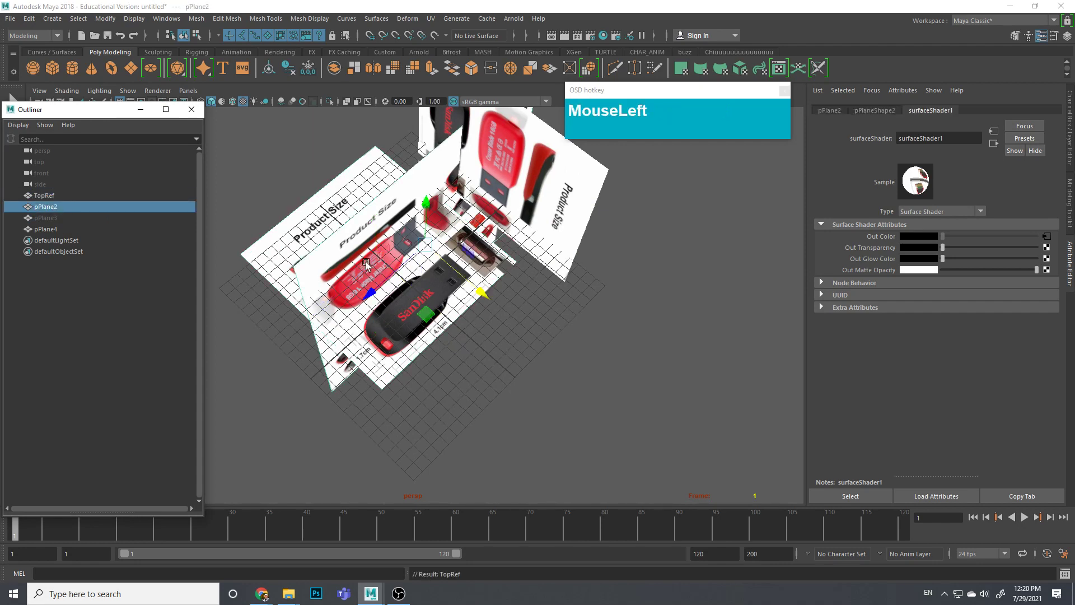
{"action": "double_click", "coordinate": [60, 207]}
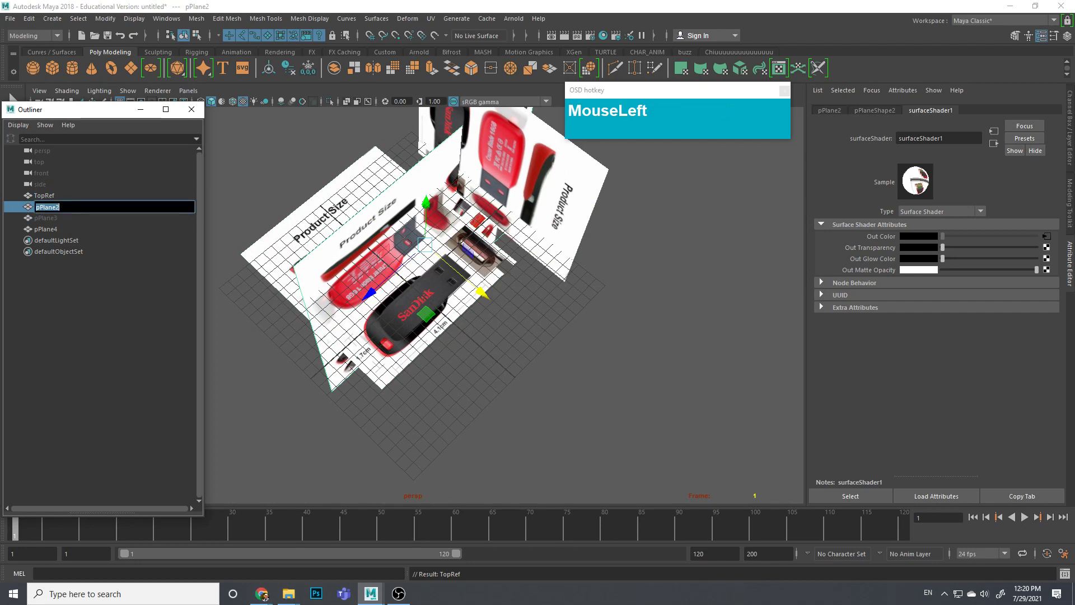
{"action": "left_click_drag", "start_coordinate": [485, 280], "coordinate": [454, 265], "text": "alt"}
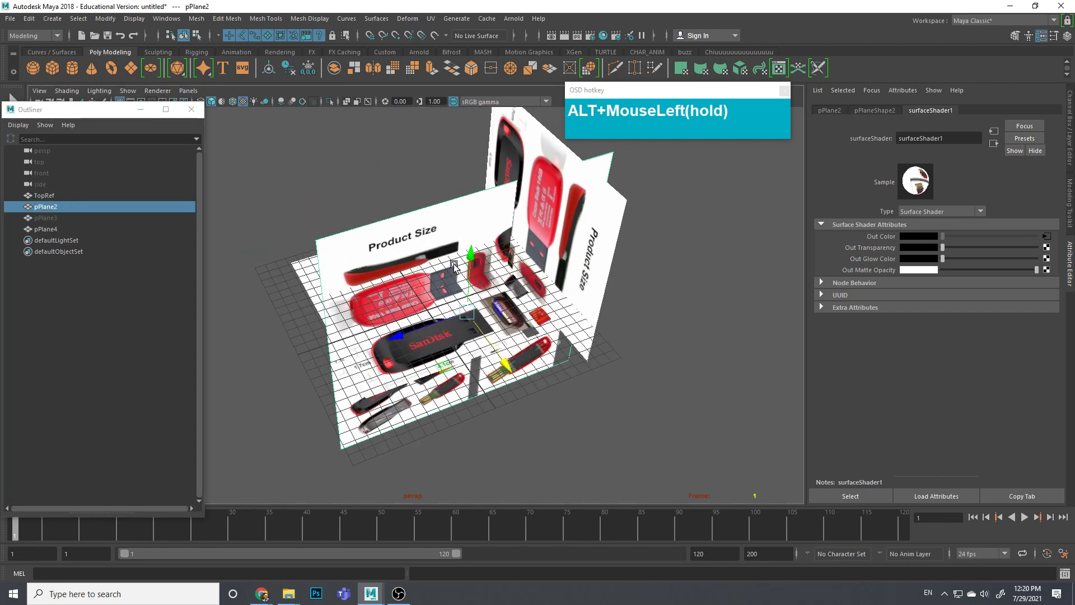
{"action": "left_click_drag", "start_coordinate": [503, 345], "coordinate": [491, 344]}
{"action": "key", "text": "ctrl+z"}
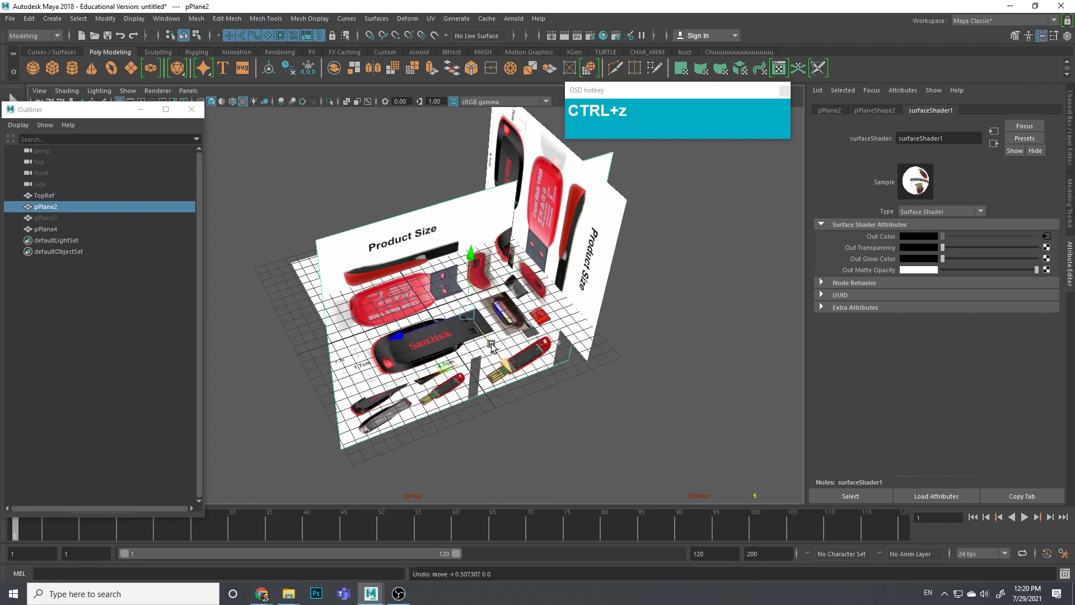
{"action": "double_click", "coordinate": [53, 206]}
{"action": "type", "text": "SideRef"}
{"action": "key", "text": "Return"}
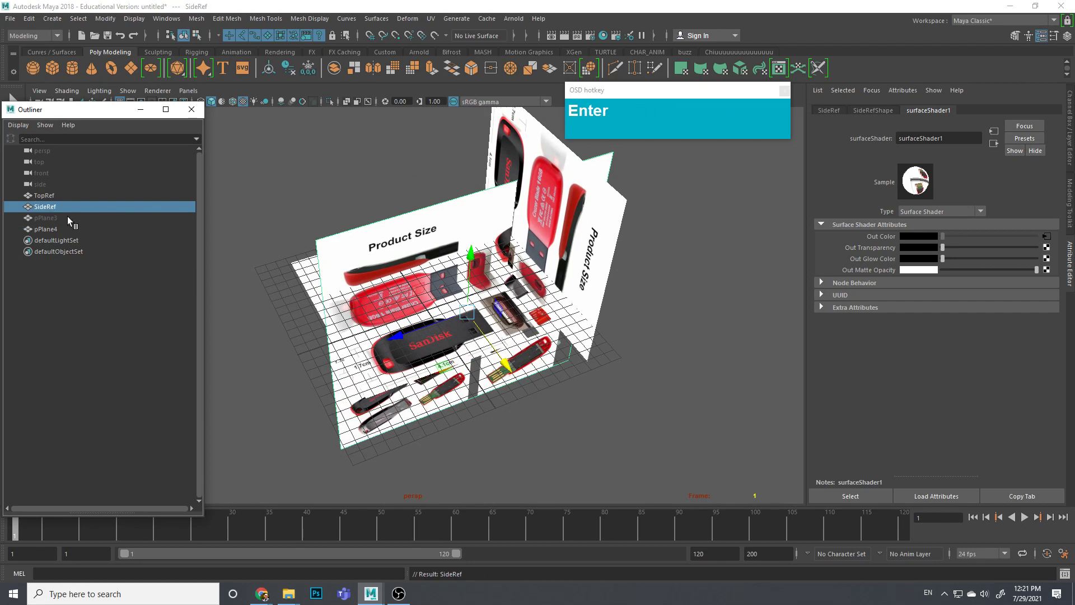
Step: Rename the hidden end plane pPlane3 as FrontRef and the opposite end plane pPlane4 as BackRef
{"action": "double_click", "coordinate": [48, 218]}
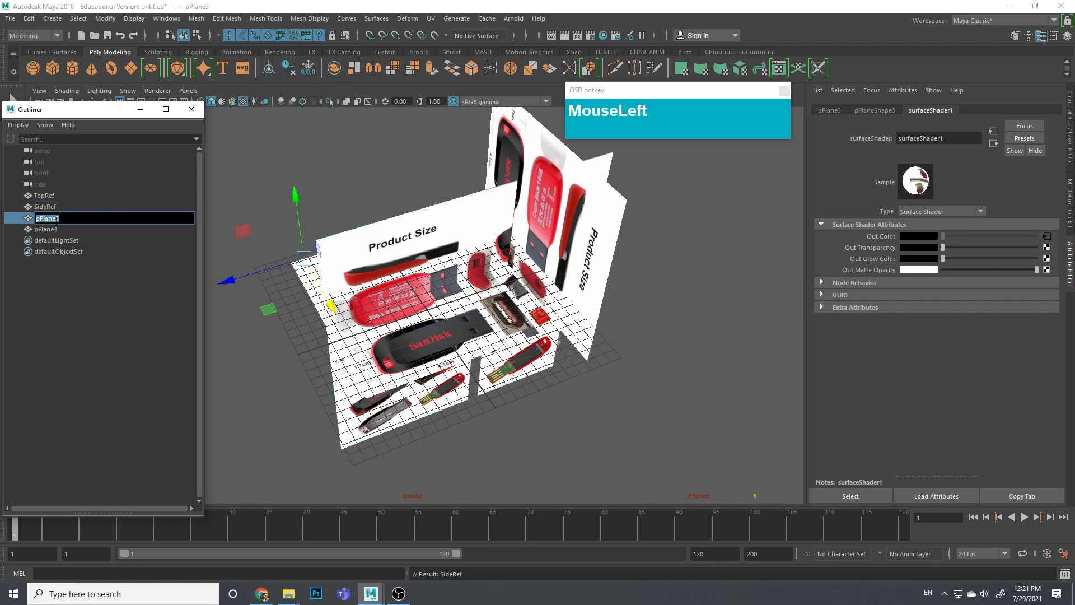
{"action": "type", "text": "FrontRef"}
{"action": "key", "text": "Return"}
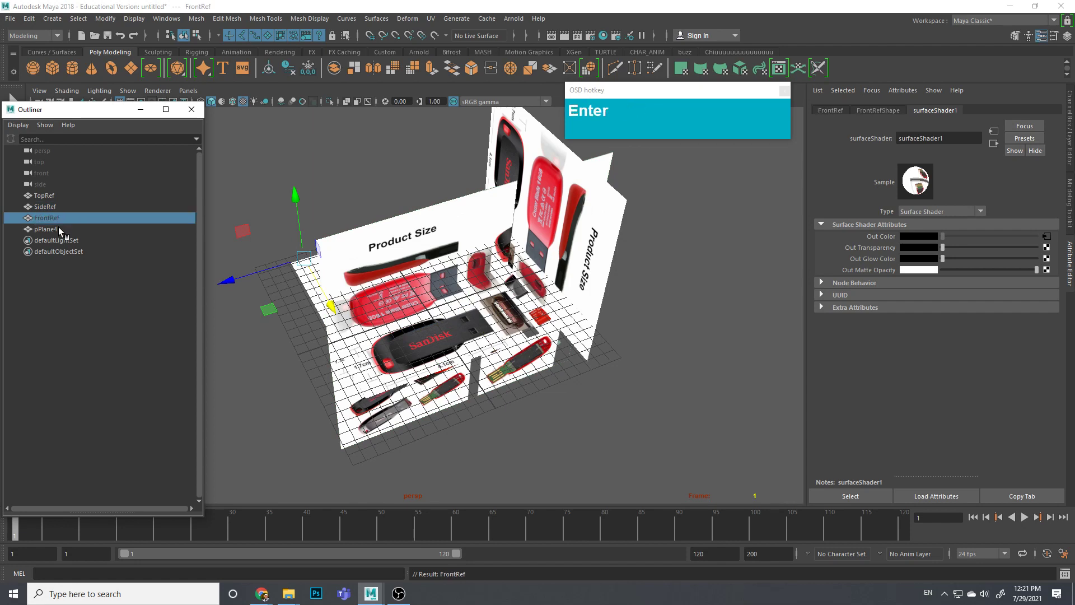
{"action": "left_click", "coordinate": [59, 230]}
{"action": "double_click", "coordinate": [51, 230]}
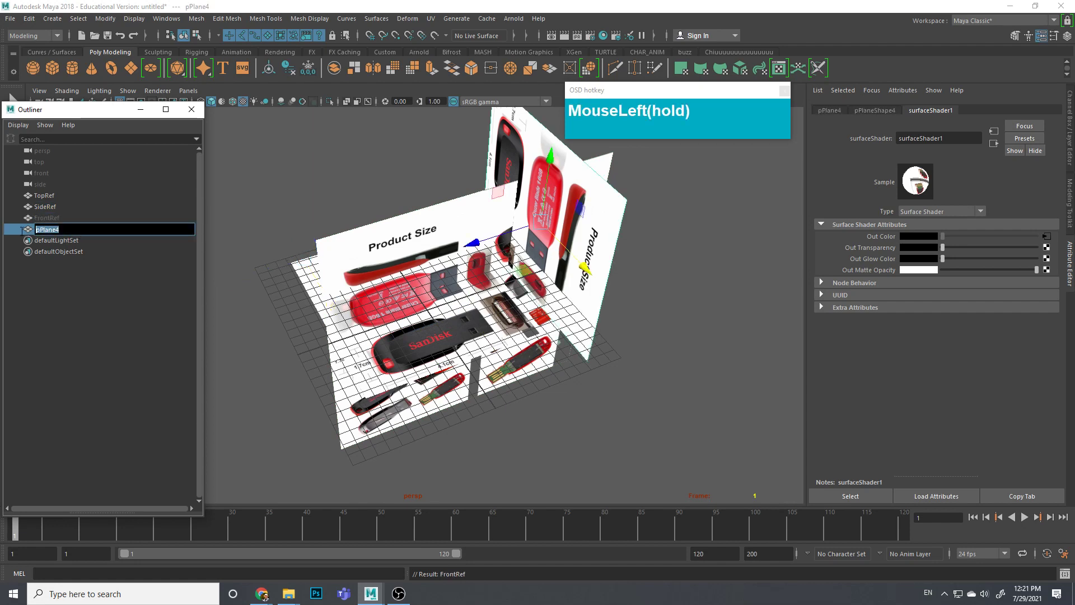
{"action": "type", "text": "BackRe"}
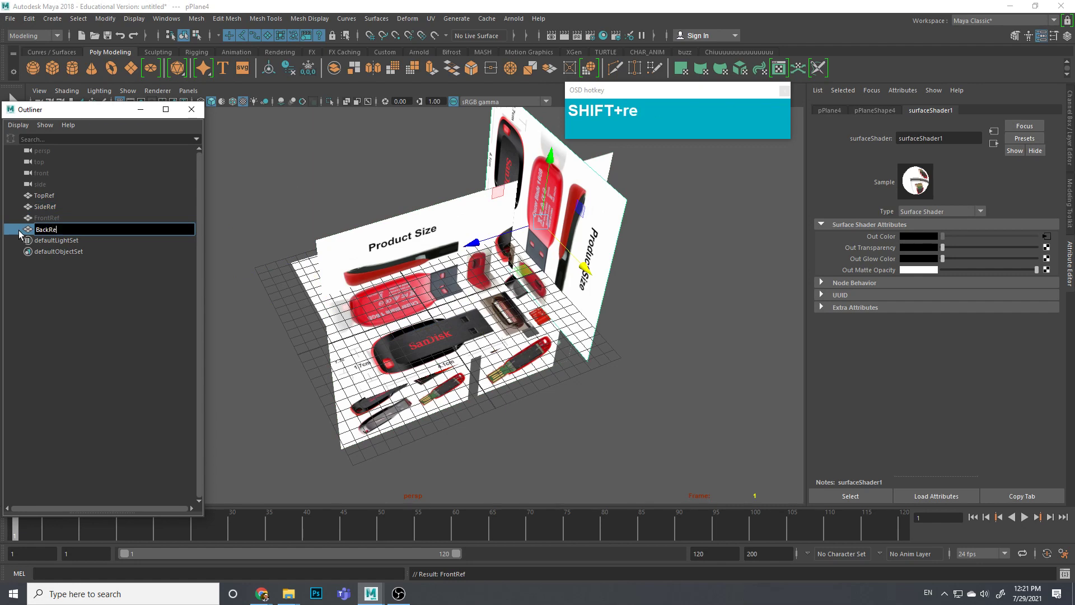
{"action": "type", "text": "f"}
{"action": "key", "text": "Return"}
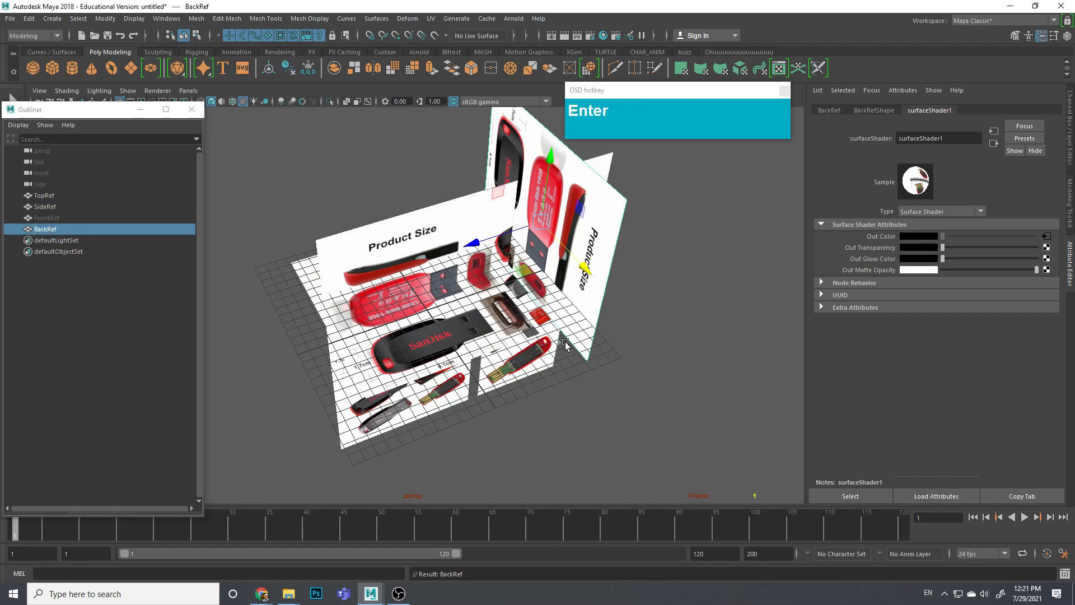
Step: Select the TopRef plane and lower it below the ground grid
{"action": "left_click", "coordinate": [565, 351]}
{"action": "left_click_drag", "start_coordinate": [518, 387], "coordinate": [476, 386], "text": "alt"}
{"action": "left_click", "coordinate": [433, 274]}
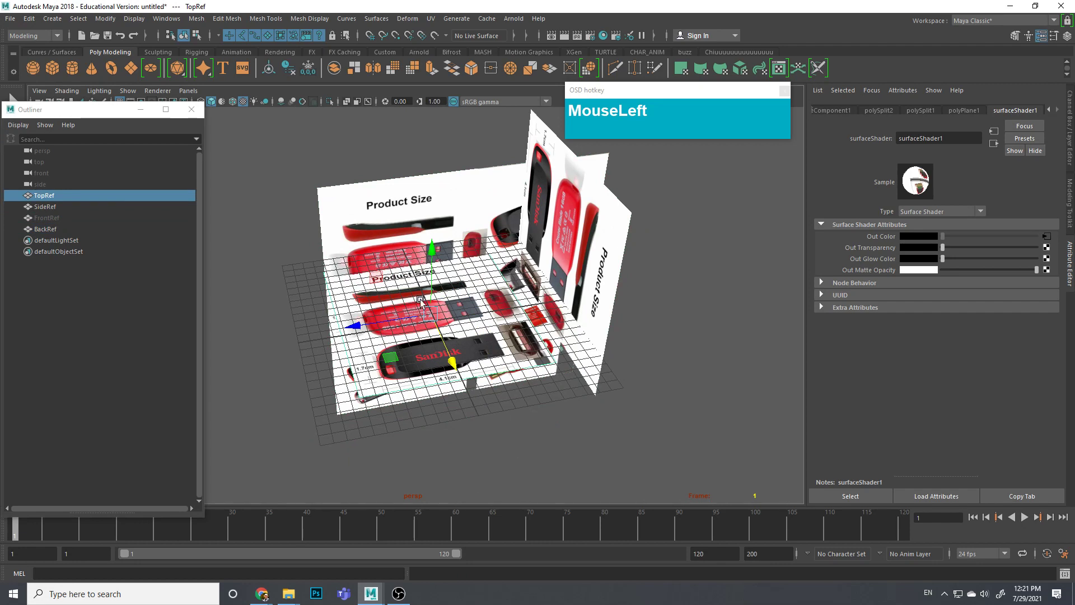
{"action": "middle_click_drag", "start_coordinate": [419, 302], "coordinate": [434, 306], "text": "alt"}
{"action": "left_click", "coordinate": [508, 347]}
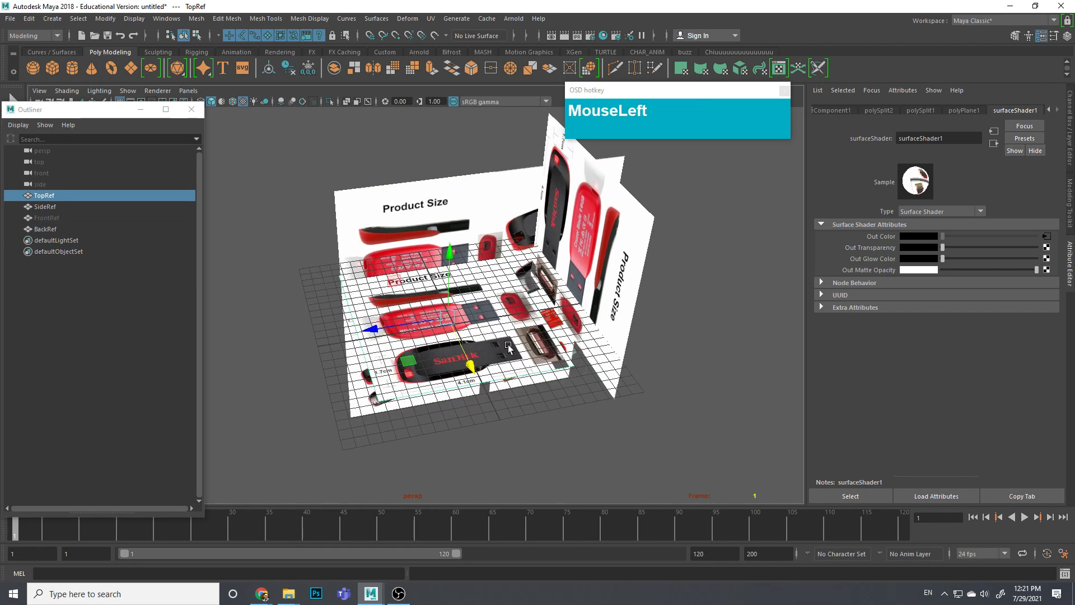
{"action": "left_click_drag", "start_coordinate": [457, 261], "coordinate": [542, 336]}
Step: Select the BackRef plane and move it outward, clear of the top and side reference planes
{"action": "left_click", "coordinate": [519, 250]}
{"action": "scroll", "coordinate": [549, 310], "scroll_direction": "up", "scroll_amount": 3}
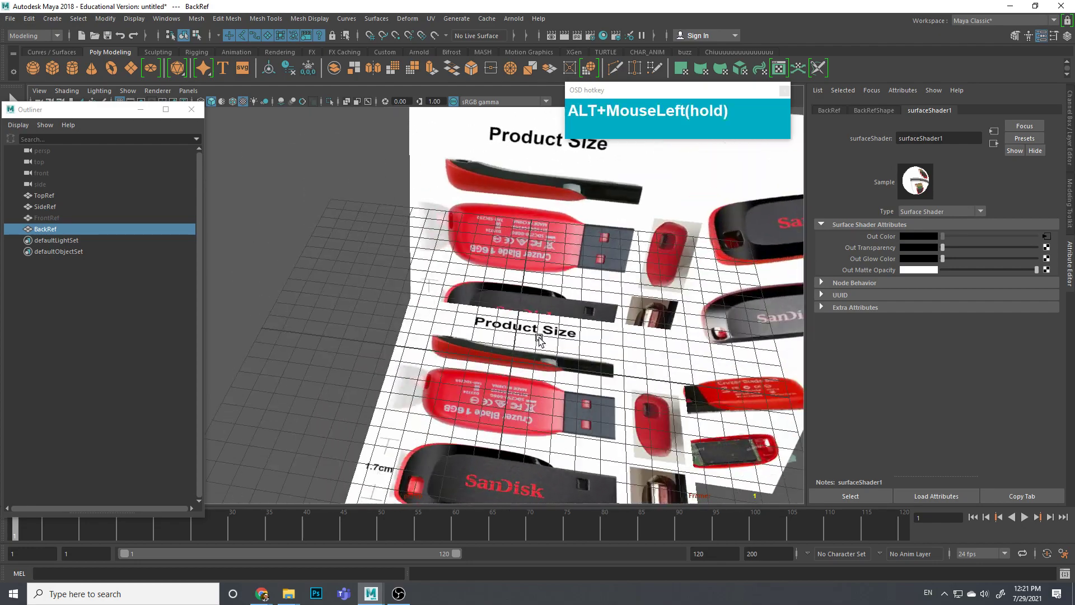
{"action": "middle_click_drag", "start_coordinate": [542, 336], "coordinate": [539, 352], "text": "alt"}
{"action": "scroll", "coordinate": [539, 352], "scroll_direction": "down", "scroll_amount": 3}
{"action": "left_click_drag", "start_coordinate": [540, 351], "coordinate": [529, 429], "text": "alt"}
{"action": "left_click_drag", "start_coordinate": [512, 339], "coordinate": [490, 281], "text": "alt"}
{"action": "middle_click_drag", "start_coordinate": [491, 281], "coordinate": [439, 276], "text": "alt"}
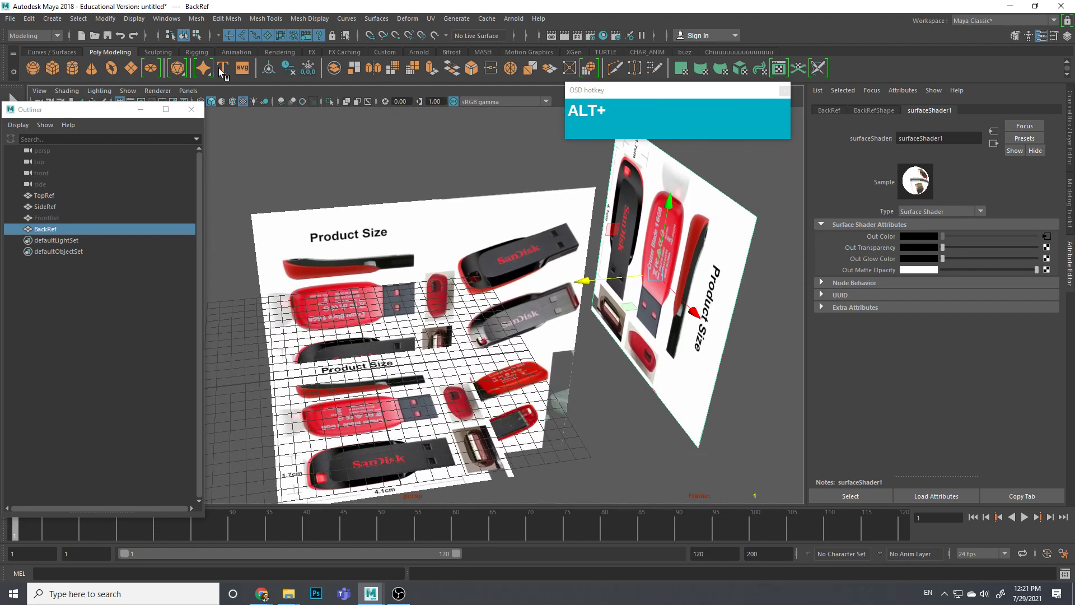
Step: Save the scene as SandiskBlade_Thumbdrive in Maya ASCII format in the project's scenes folder
{"action": "left_click", "coordinate": [11, 21]}
{"action": "left_click", "coordinate": [39, 74]}
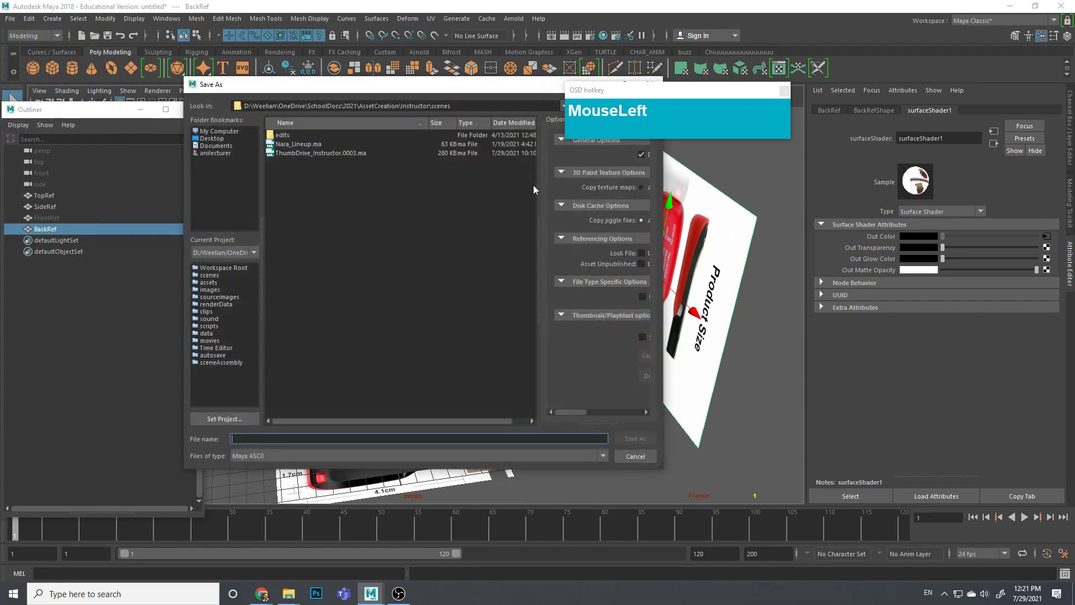
{"action": "left_click", "coordinate": [293, 440]}
{"action": "type", "text": "Thj"}
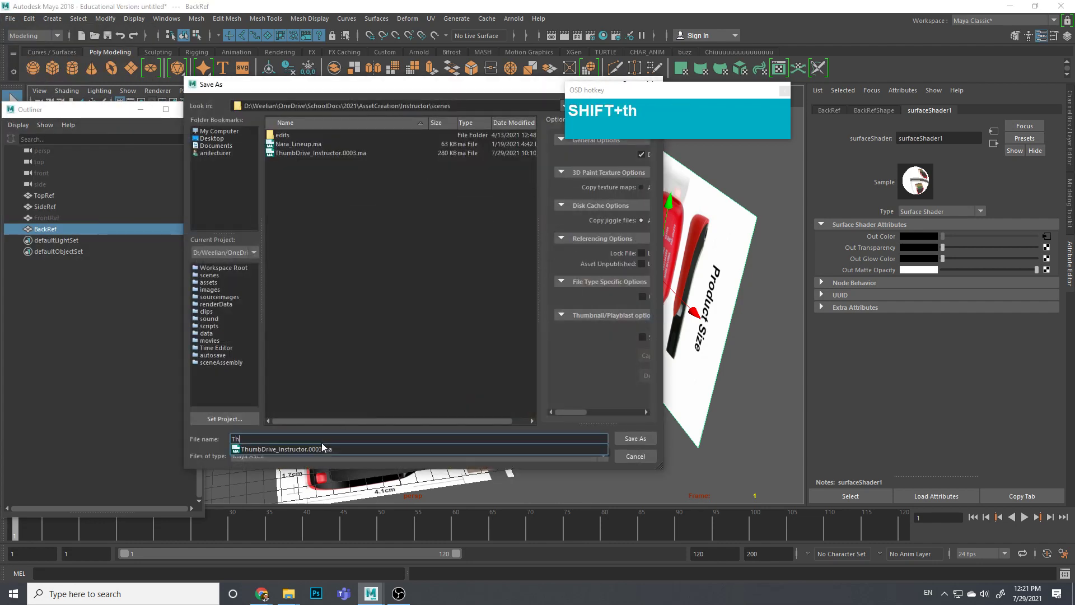
{"action": "key", "text": "BackSpace"}
{"action": "type", "text": "u"}
{"action": "key", "text": "BackSpace"}
{"action": "key", "text": "BackSpace"}
{"action": "key", "text": "BackSpace"}
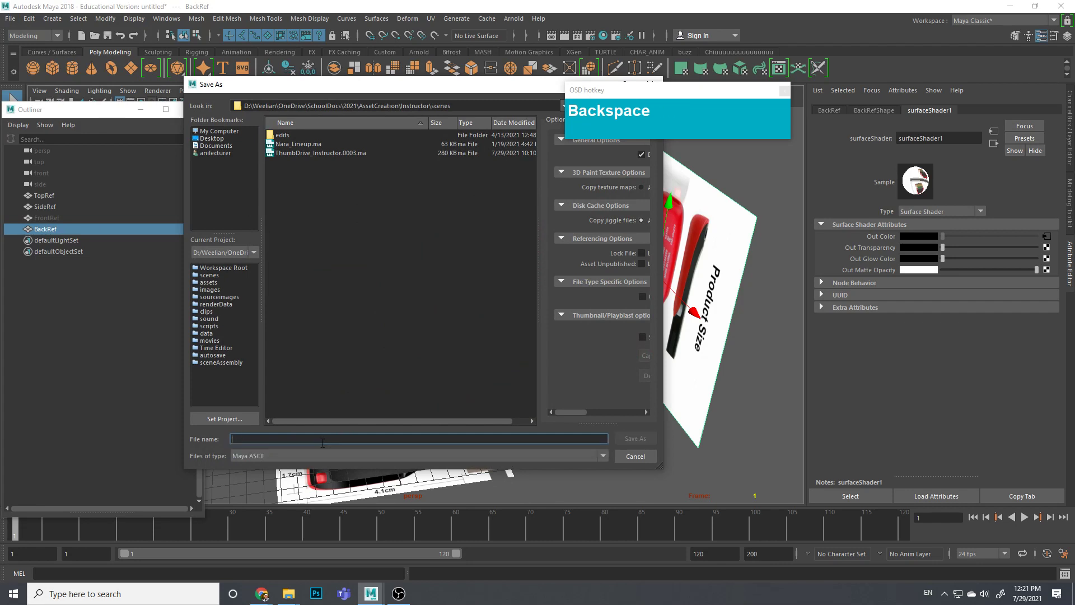
{"action": "type", "text": "Sandis"}
{"action": "key", "text": "BackSpace"}
{"action": "type", "text": "iskBlade_Thum"}
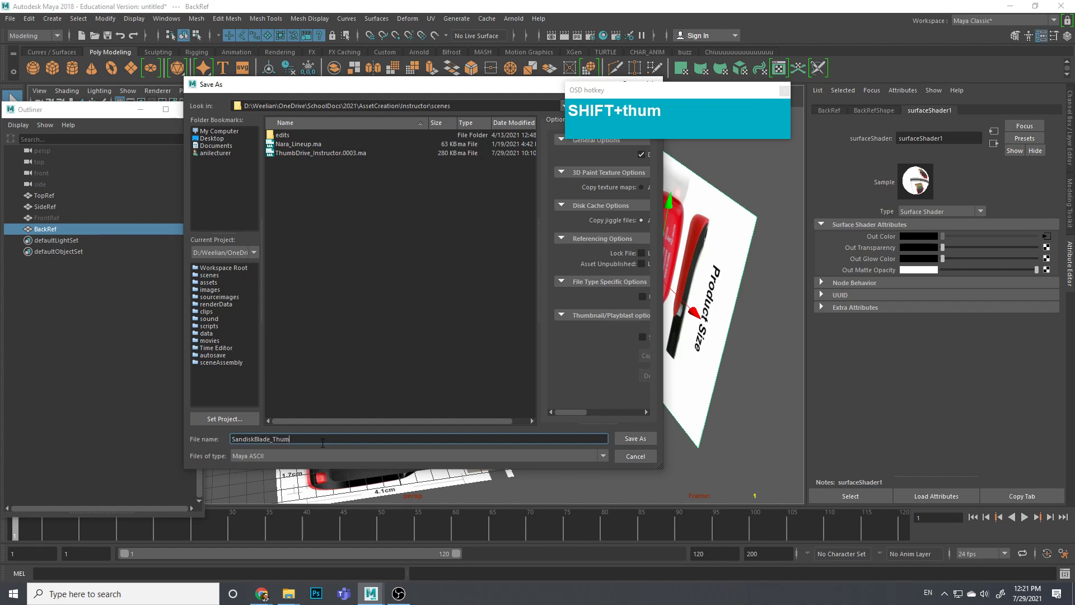
{"action": "type", "text": "bdrive"}
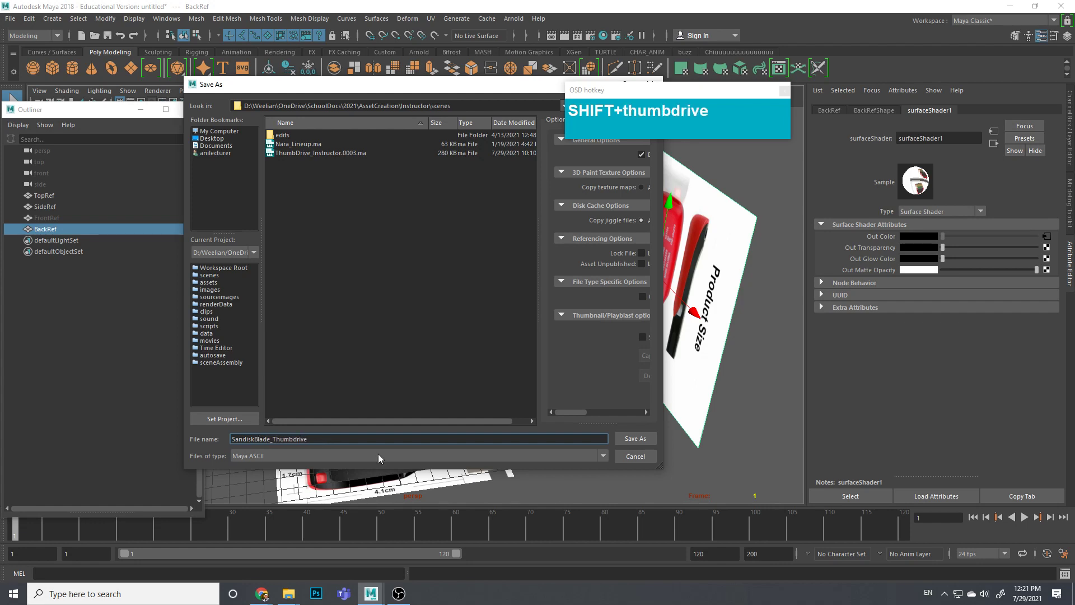
{"action": "left_click", "coordinate": [635, 438]}
Step: Inspect the spacing and orientation of the top, side and back reference planes from several angles
{"action": "left_click_drag", "start_coordinate": [458, 424], "coordinate": [554, 395], "text": "alt"}
{"action": "scroll", "coordinate": [548, 446], "scroll_direction": "up", "scroll_amount": 3}
{"action": "middle_click_drag", "start_coordinate": [555, 395], "coordinate": [543, 301], "text": "alt"}
{"action": "left_click_drag", "start_coordinate": [466, 437], "coordinate": [425, 465], "text": "alt"}
{"action": "left_click_drag", "start_coordinate": [507, 264], "coordinate": [613, 316], "text": "alt"}
{"action": "scroll", "coordinate": [431, 314], "scroll_direction": "up", "scroll_amount": 2}
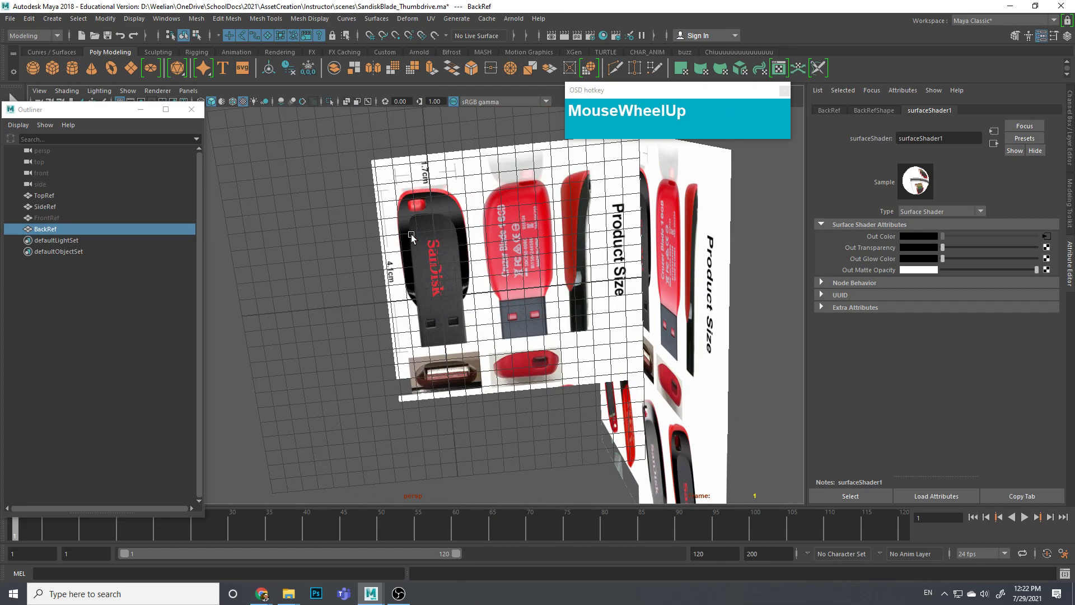
{"action": "left_click_drag", "start_coordinate": [447, 290], "coordinate": [569, 309], "text": "alt"}
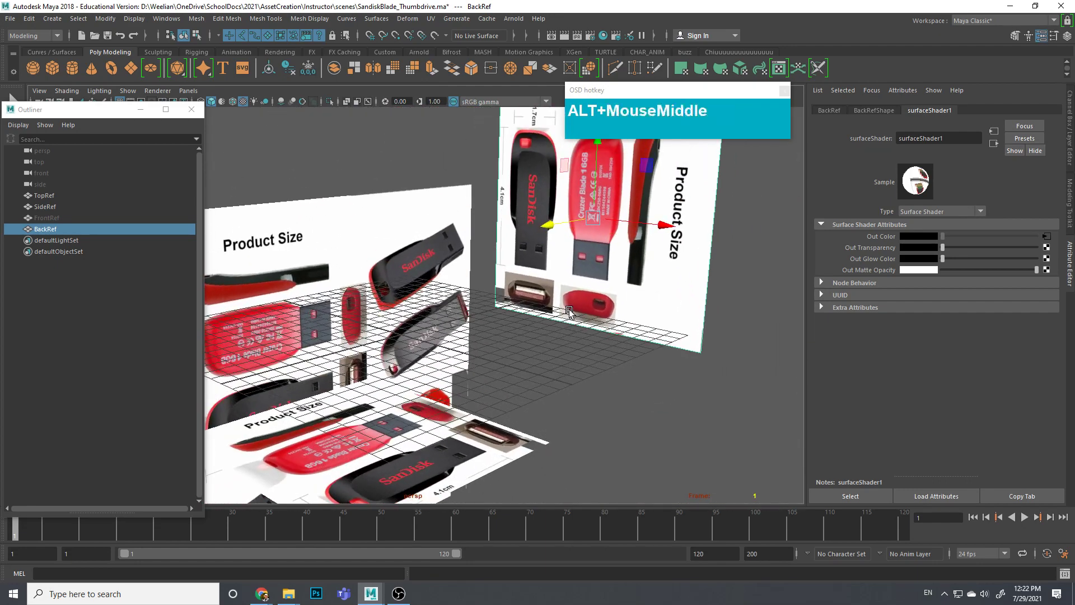
Step: Select the TopRef, SideRef and BackRef planes together and show the Layer Editor
{"action": "middle_click_drag", "start_coordinate": [569, 309], "coordinate": [597, 315], "text": "alt"}
{"action": "left_click", "coordinate": [580, 384]}
{"action": "scroll", "coordinate": [576, 386], "scroll_direction": "down", "scroll_amount": 3}
{"action": "left_click_drag", "start_coordinate": [569, 388], "coordinate": [512, 377], "text": "alt"}
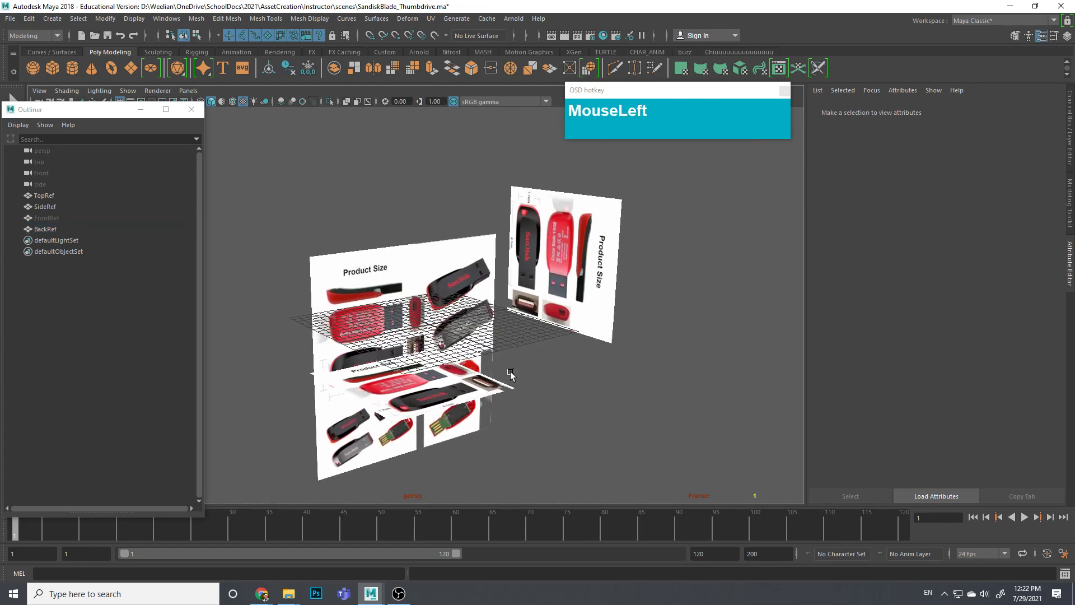
{"action": "left_click", "coordinate": [466, 260]}
{"action": "left_click", "coordinate": [543, 384]}
{"action": "left_click_drag", "start_coordinate": [356, 179], "coordinate": [637, 325]}
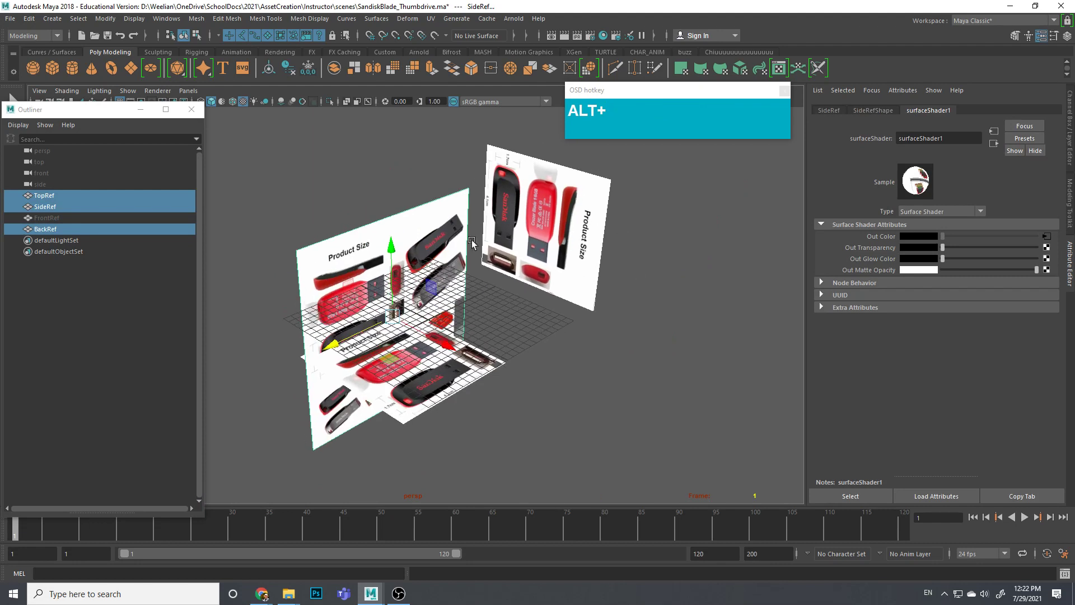
{"action": "left_click", "coordinate": [1071, 129]}
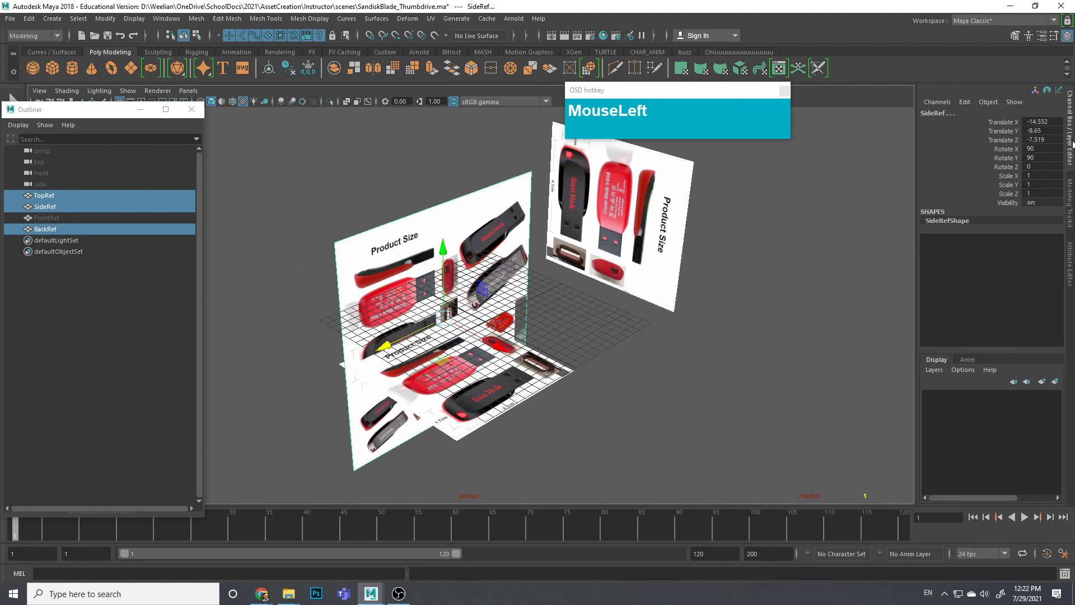
Step: Create an empty display layer and toggle its visibility to see whether it affects the reference planes
{"action": "left_click", "coordinate": [1043, 382]}
{"action": "left_click", "coordinate": [929, 396]}
{"action": "left_click", "coordinate": [929, 397]}
{"action": "left_click", "coordinate": [593, 353]}
{"action": "left_click", "coordinate": [619, 276]}
{"action": "left_click", "coordinate": [541, 380], "text": "shift"}
{"action": "left_click", "coordinate": [483, 279], "text": "shift"}
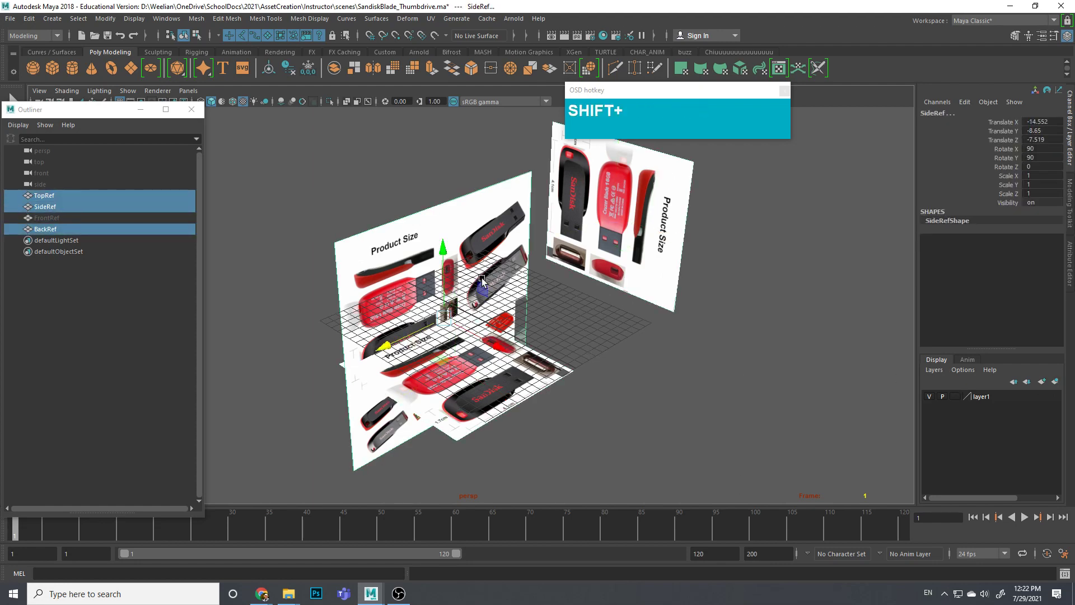
Step: Create a display layer from the selected reference planes and toggle its visibility to check them
{"action": "left_click", "coordinate": [1054, 382]}
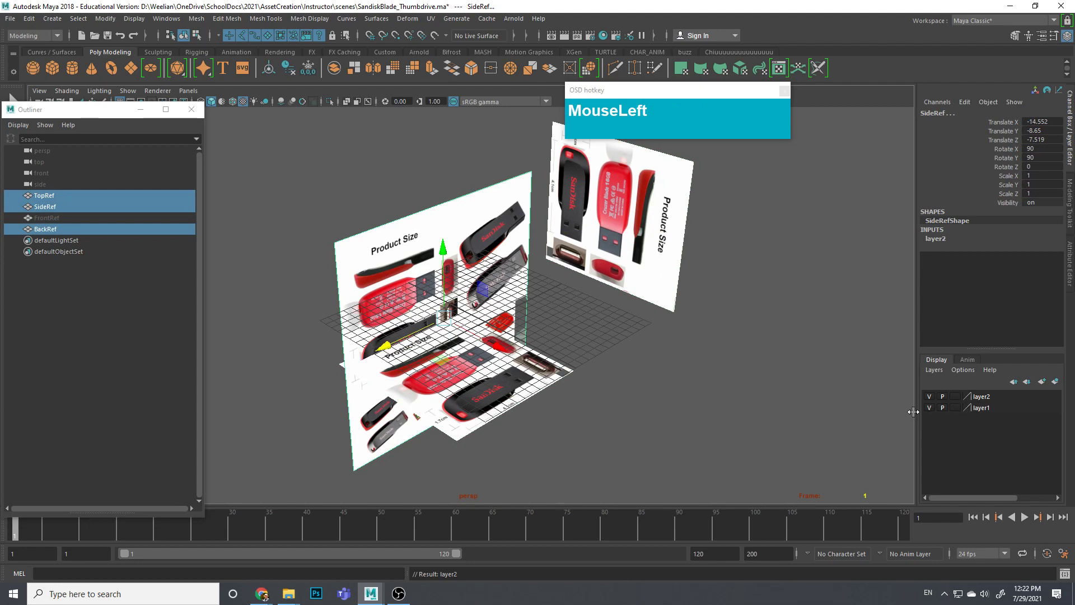
{"action": "left_click", "coordinate": [930, 397]}
{"action": "left_click", "coordinate": [930, 397]}
Step: Delete the empty display layer layer1
{"action": "left_click", "coordinate": [956, 408]}
{"action": "left_click", "coordinate": [986, 406]}
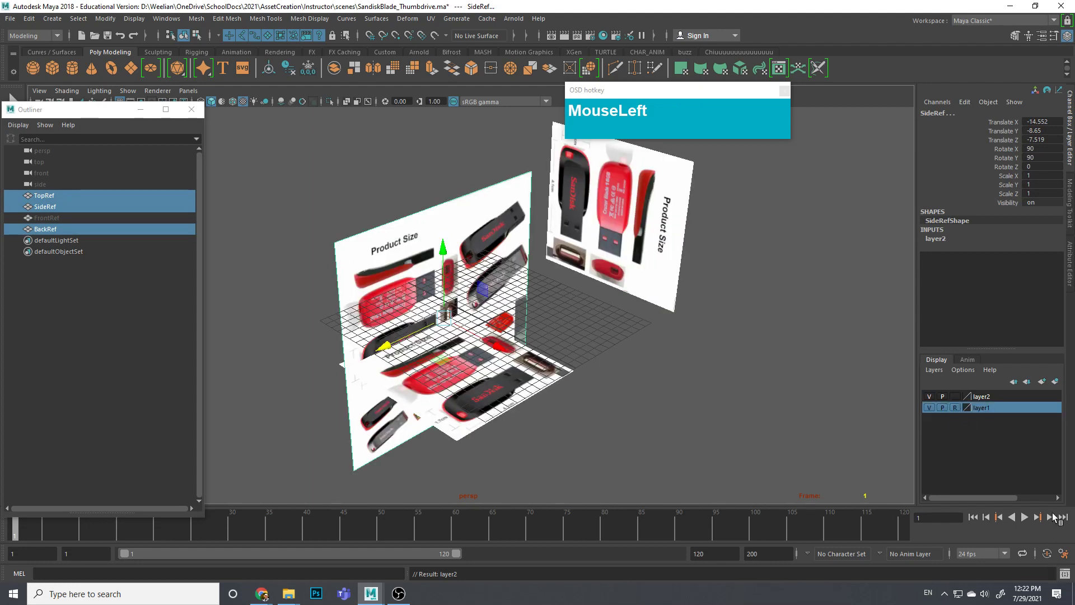
{"action": "right_click", "coordinate": [1000, 411]}
{"action": "left_click", "coordinate": [1003, 528]}
Step: Rename the reference planes' display layer as Ref
{"action": "left_click", "coordinate": [988, 396]}
{"action": "double_click", "coordinate": [992, 397]}
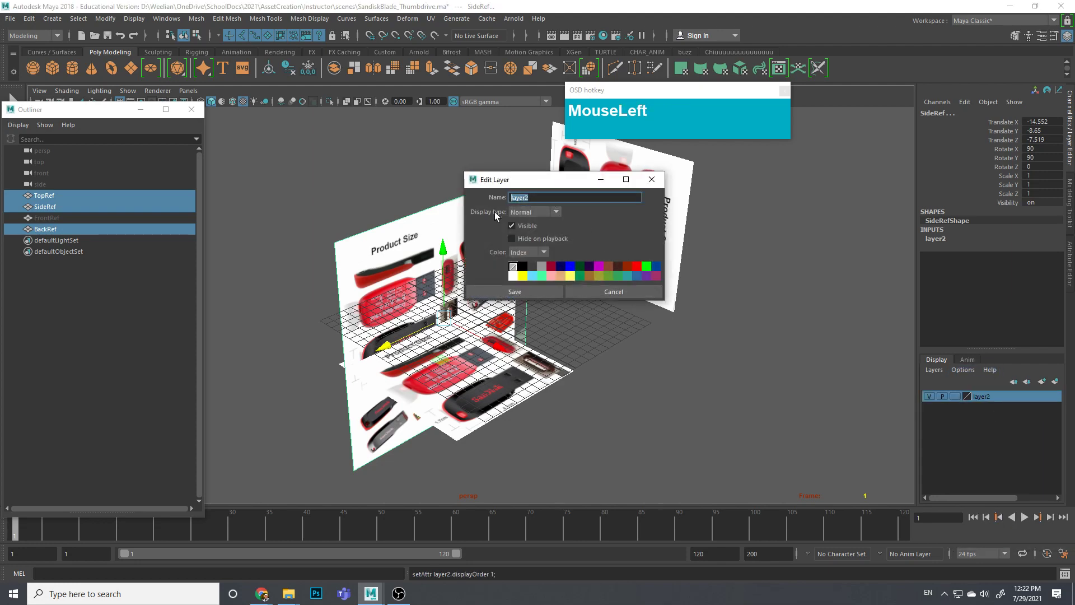
{"action": "type", "text": "Ref"}
{"action": "key", "text": "Return"}
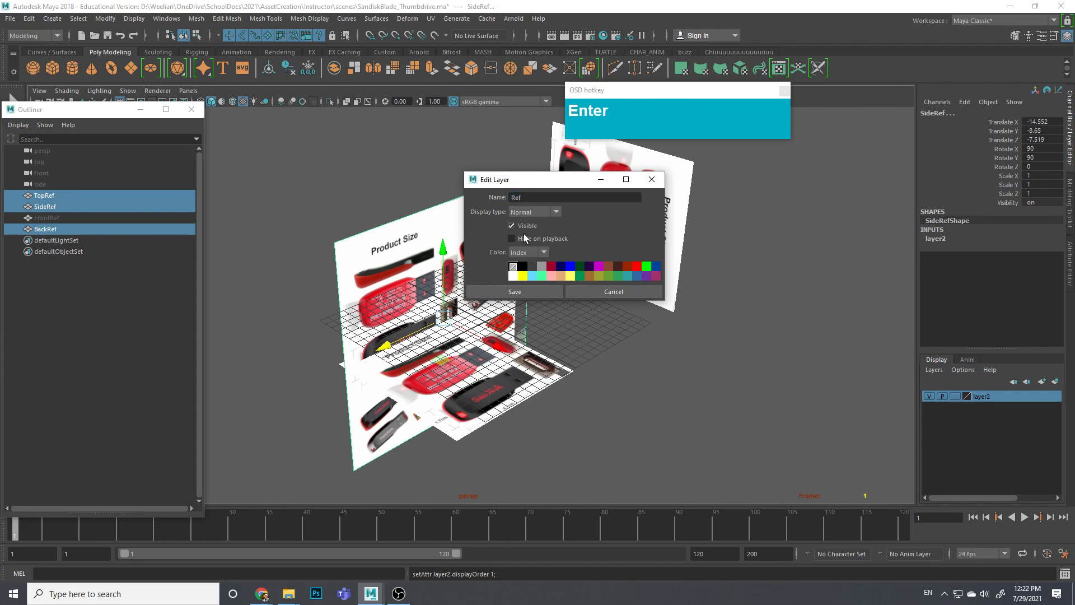
{"action": "left_click", "coordinate": [539, 291]}
Step: Toggle the Ref layer's visibility repeatedly to check that it hides and shows the reference planes
{"action": "left_click", "coordinate": [931, 399]}
{"action": "left_click", "coordinate": [932, 398]}
{"action": "left_click", "coordinate": [930, 398]}
{"action": "left_click", "coordinate": [931, 398]}
{"action": "left_click", "coordinate": [931, 399]}
{"action": "left_click", "coordinate": [931, 398]}
{"action": "left_click", "coordinate": [931, 398]}
{"action": "left_click", "coordinate": [931, 398]}
{"action": "left_click", "coordinate": [931, 399]}
{"action": "left_click", "coordinate": [930, 398]}
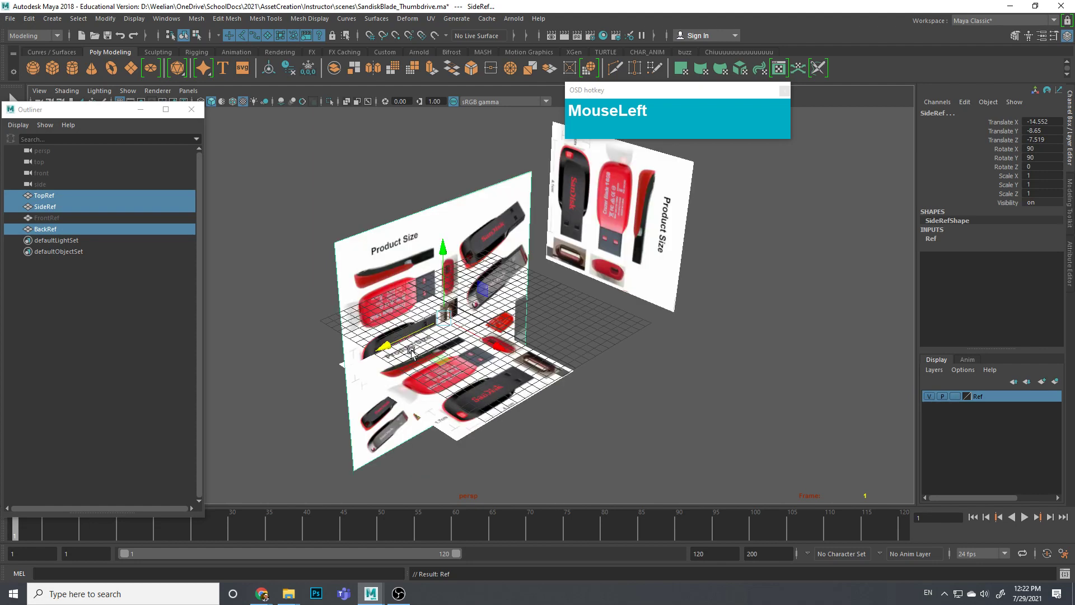
Step: Set the Ref layer to Reference display mode and test whether the planes can be selected in the viewport
{"action": "scroll", "coordinate": [506, 331], "scroll_direction": "up", "scroll_amount": 3}
{"action": "left_click_drag", "start_coordinate": [506, 331], "coordinate": [781, 400], "text": "alt"}
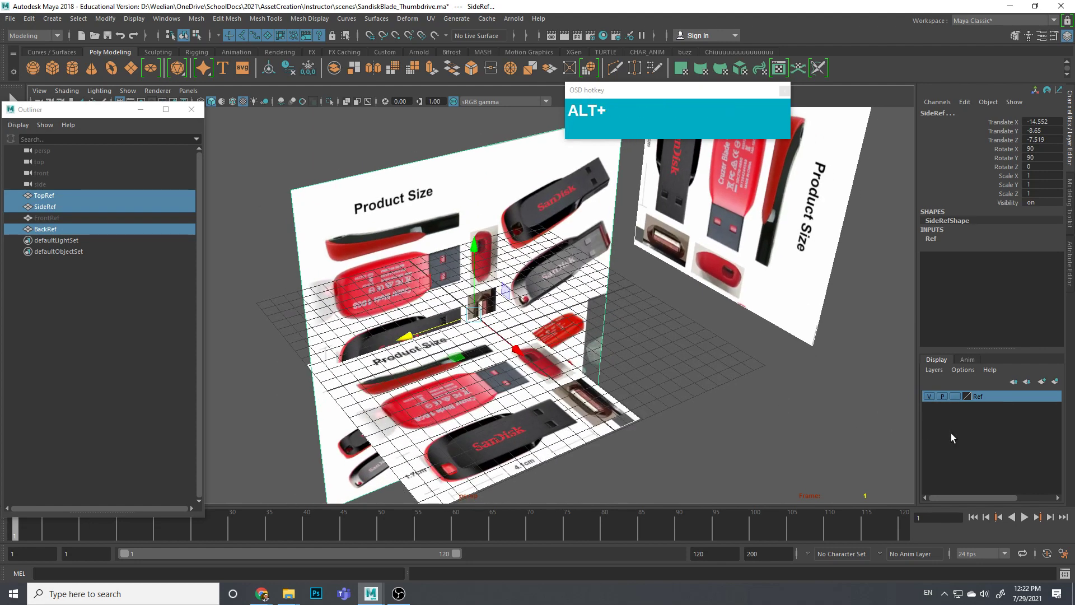
{"action": "left_click", "coordinate": [958, 397]}
{"action": "left_click", "coordinate": [956, 398]}
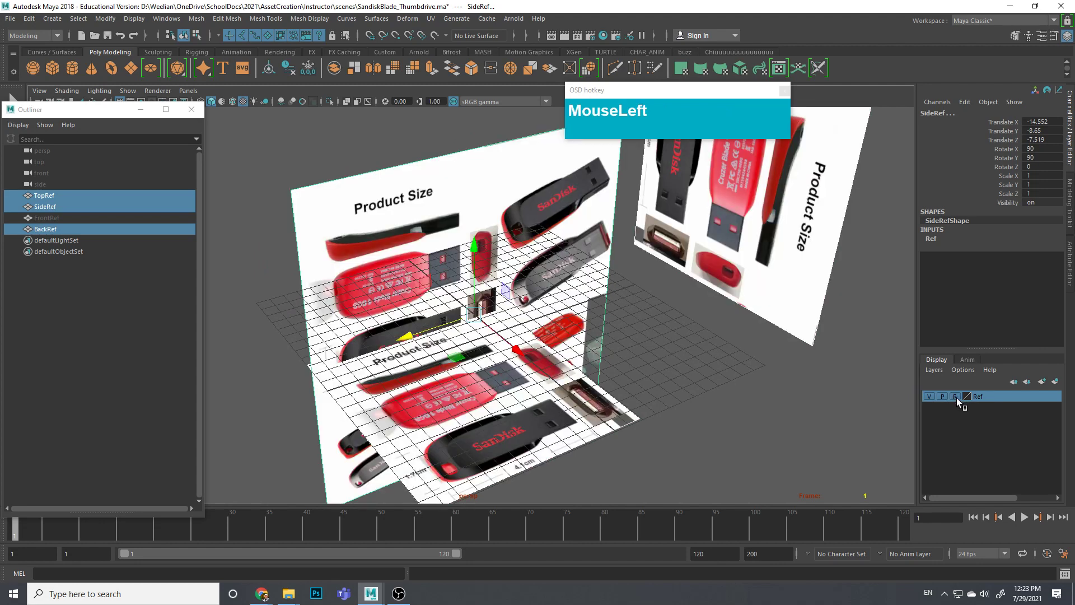
{"action": "left_click", "coordinate": [609, 299]}
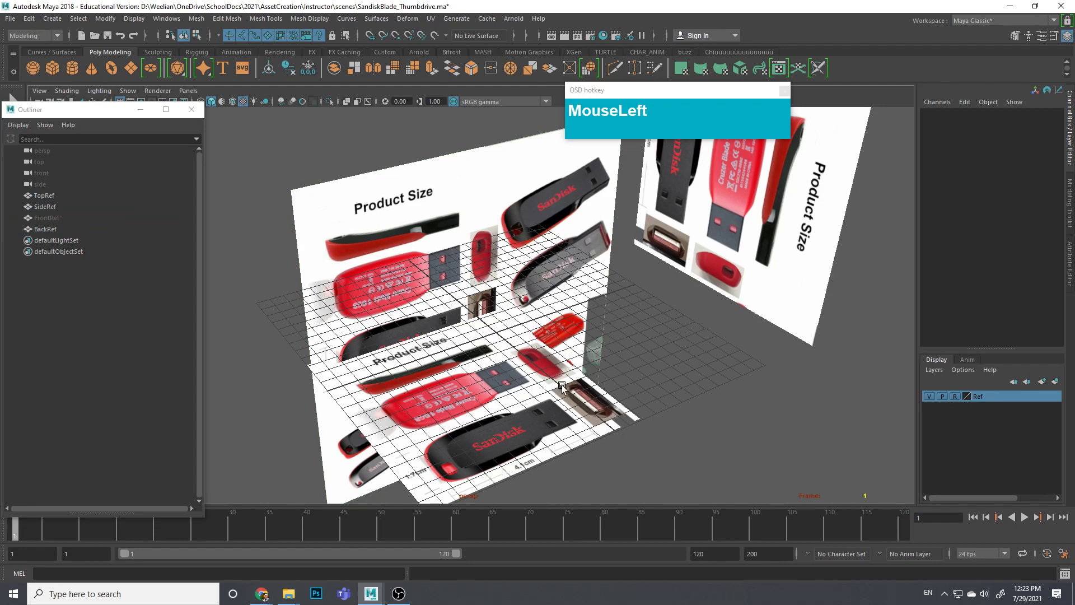
Step: Add the hidden FrontRef plane to the Ref layer and clear the selection
{"action": "mouse_move", "coordinate": [712, 263]}
{"action": "middle_mouse_down", "text": "alt"}
{"action": "mouse_move", "coordinate": [697, 290]}
{"action": "mouse_move", "coordinate": [692, 256]}
{"action": "middle_mouse_up", "text": "alt"}
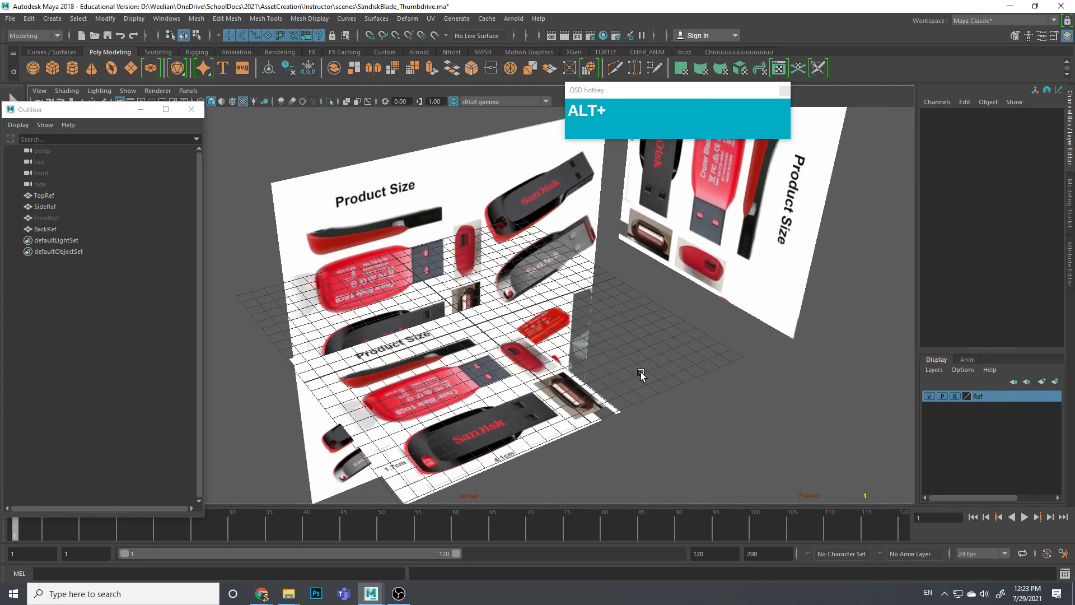
{"action": "scroll", "coordinate": [644, 372], "scroll_direction": "up", "scroll_amount": 2}
{"action": "left_click_drag", "start_coordinate": [643, 372], "coordinate": [603, 362], "text": "alt"}
{"action": "left_click", "coordinate": [47, 218]}
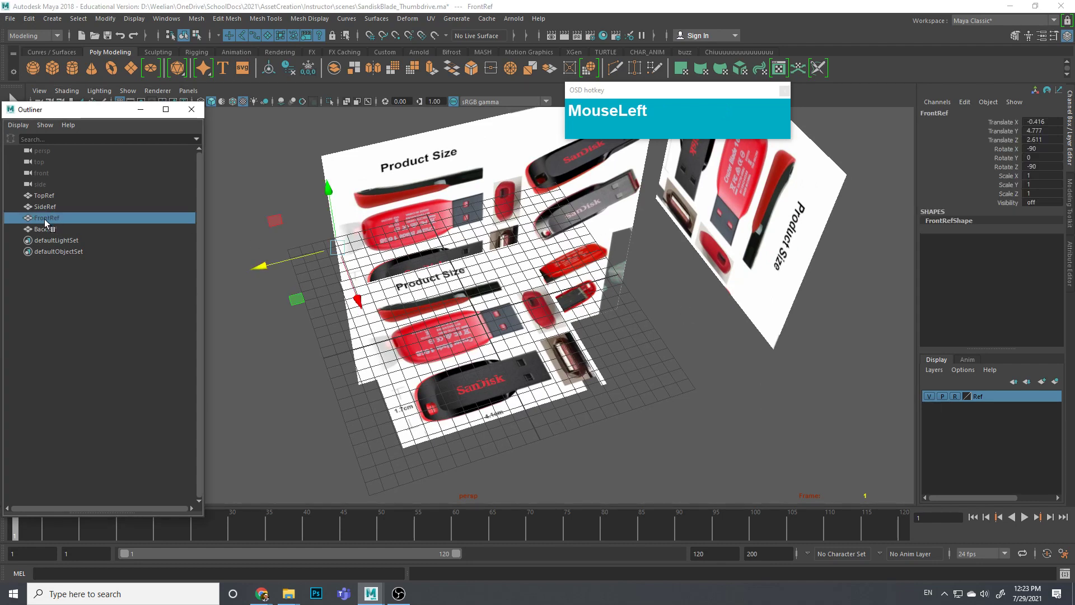
{"action": "right_click", "coordinate": [1020, 395]}
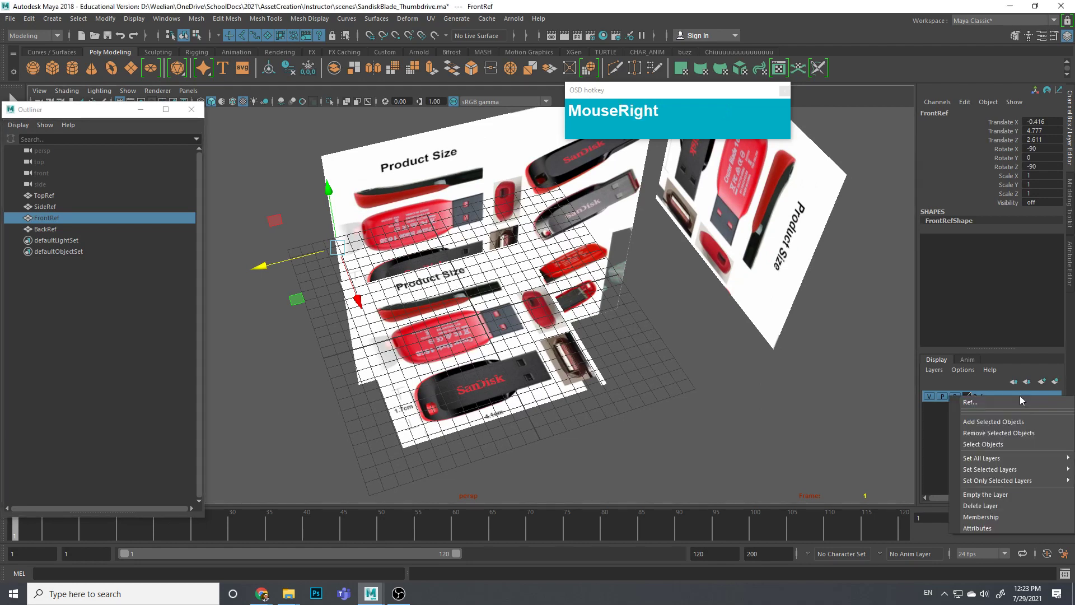
{"action": "left_click", "coordinate": [1007, 420]}
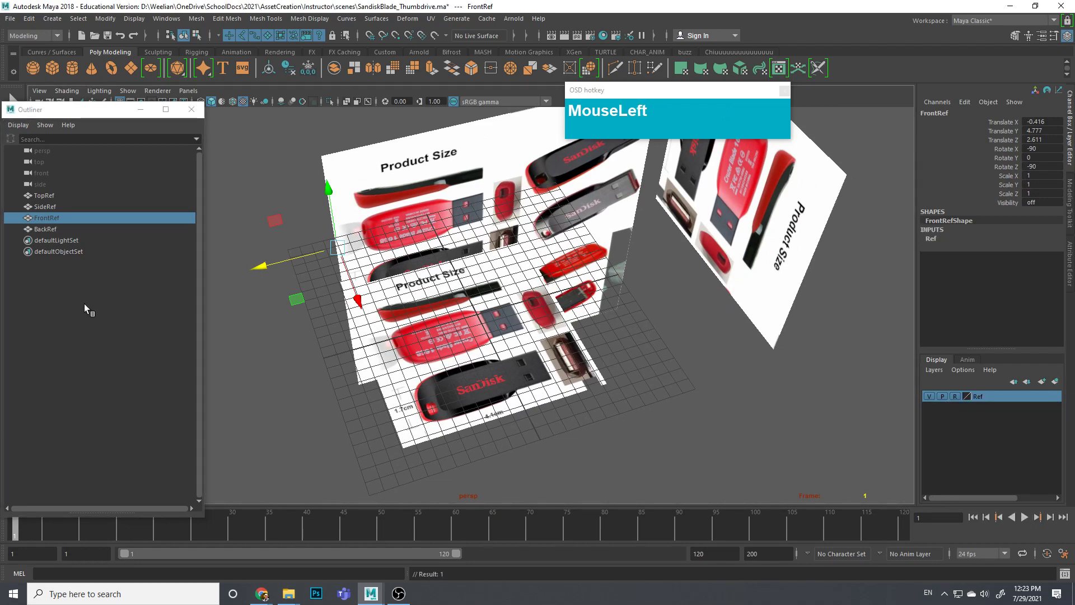
{"action": "left_click", "coordinate": [243, 301]}
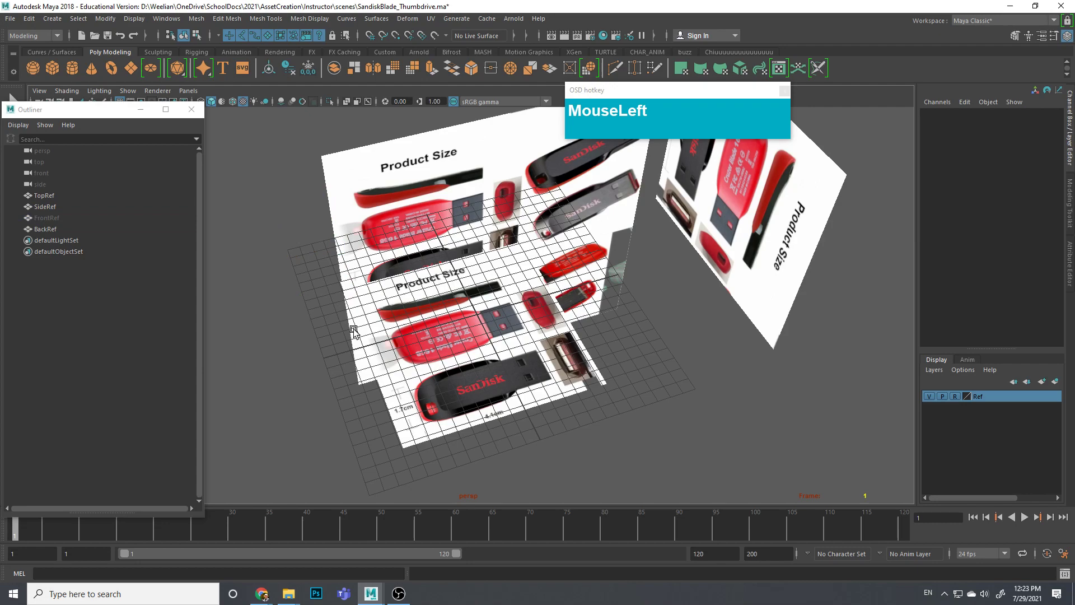
Step: Create a polygon cube at the origin, over the top reference image
{"action": "left_click_drag", "start_coordinate": [625, 343], "coordinate": [582, 389], "text": "alt"}
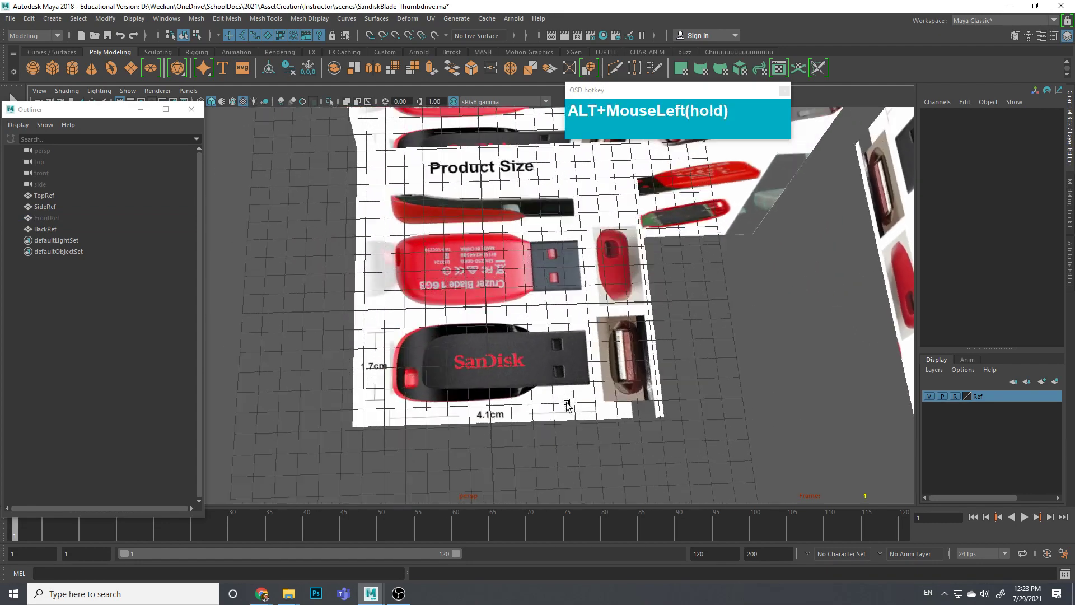
{"action": "scroll", "coordinate": [571, 404], "scroll_direction": "up", "scroll_amount": 4}
{"action": "middle_click_drag", "start_coordinate": [570, 403], "coordinate": [481, 303], "text": "alt"}
{"action": "left_click_drag", "start_coordinate": [482, 303], "coordinate": [529, 376], "text": "alt"}
{"action": "middle_click_drag", "start_coordinate": [529, 375], "coordinate": [597, 365], "text": "alt"}
{"action": "left_click_drag", "start_coordinate": [597, 365], "coordinate": [562, 329], "text": "alt"}
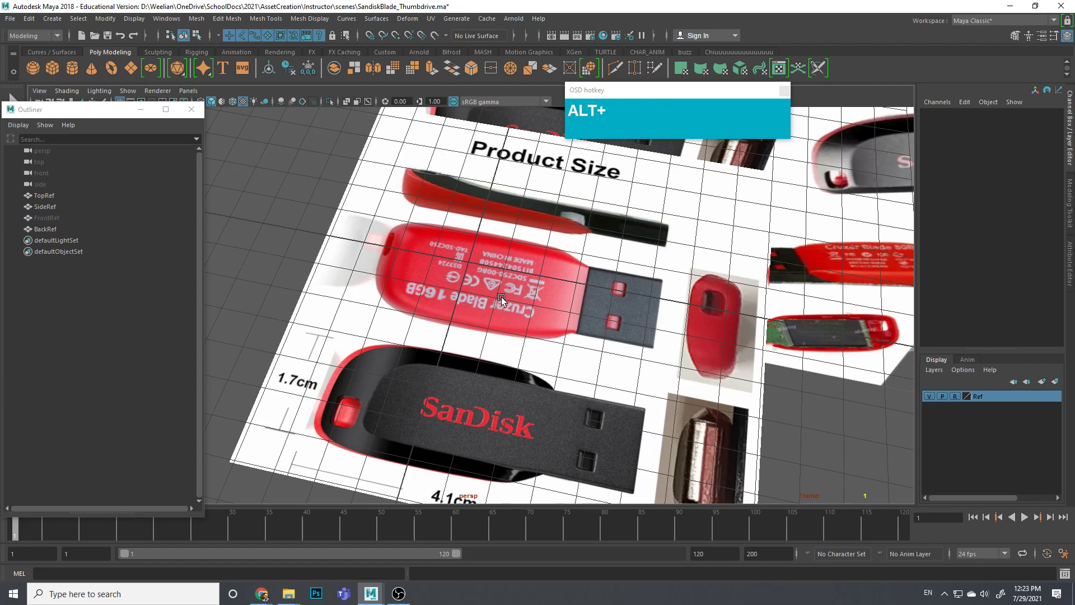
{"action": "right_click_drag", "start_coordinate": [507, 271], "coordinate": [495, 305], "text": "shift"}
{"action": "scroll", "coordinate": [571, 332], "scroll_direction": "up", "scroll_amount": 1}
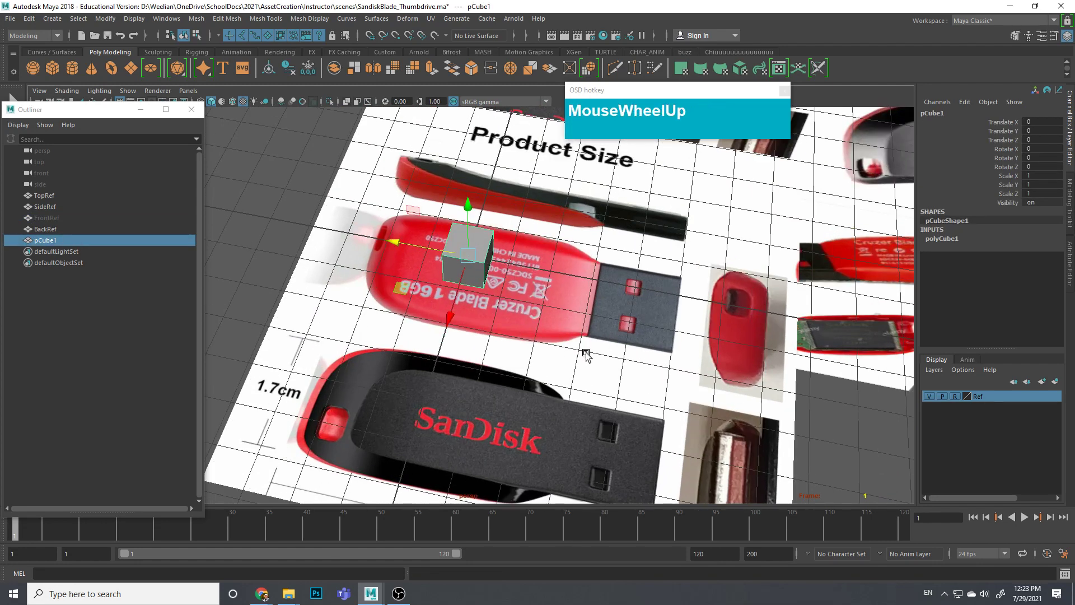
Step: Examine the thumb drive's shape and proportions on the side reference against the new cube
{"action": "scroll", "coordinate": [599, 361], "scroll_direction": "down", "scroll_amount": 1}
{"action": "left_click_drag", "start_coordinate": [600, 365], "coordinate": [590, 305], "text": "alt"}
{"action": "scroll", "coordinate": [590, 305], "scroll_direction": "up", "scroll_amount": 2}
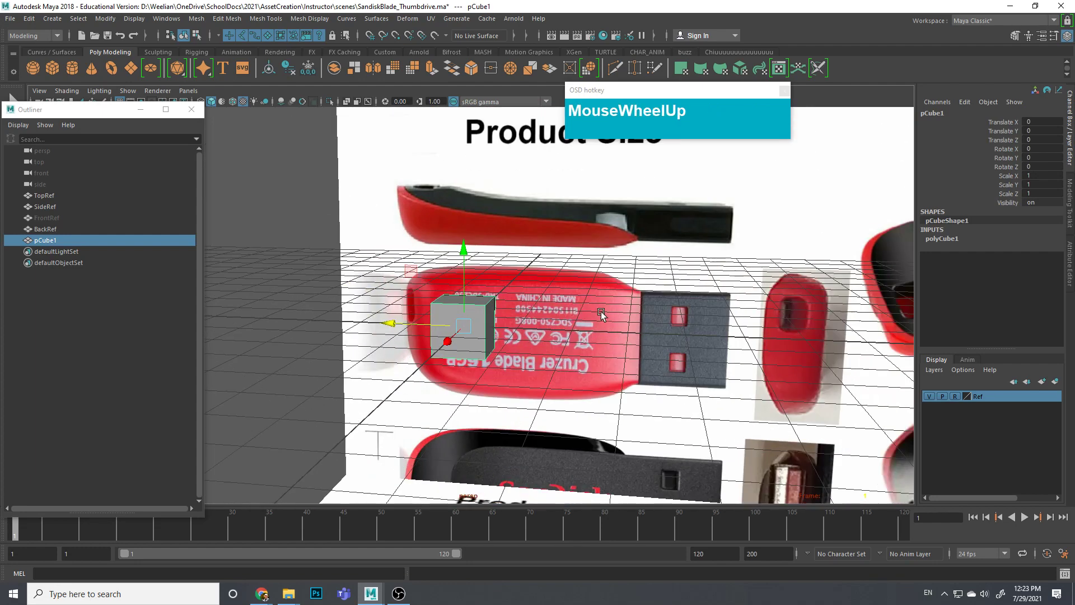
{"action": "middle_click_drag", "start_coordinate": [590, 305], "coordinate": [523, 353], "text": "alt"}
{"action": "scroll", "coordinate": [517, 256], "scroll_direction": "up", "scroll_amount": 2}
{"action": "left_click_drag", "start_coordinate": [560, 233], "coordinate": [555, 231], "text": "alt"}
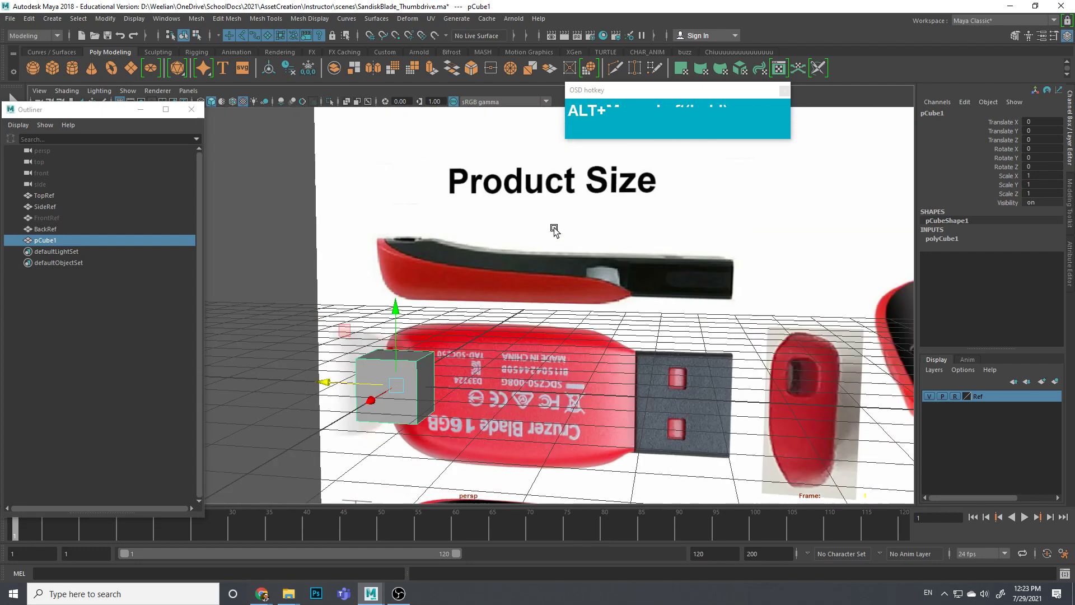
{"action": "middle_click_drag", "start_coordinate": [554, 230], "coordinate": [483, 233], "text": "alt"}
{"action": "left_click_drag", "start_coordinate": [482, 233], "coordinate": [516, 262], "text": "alt"}
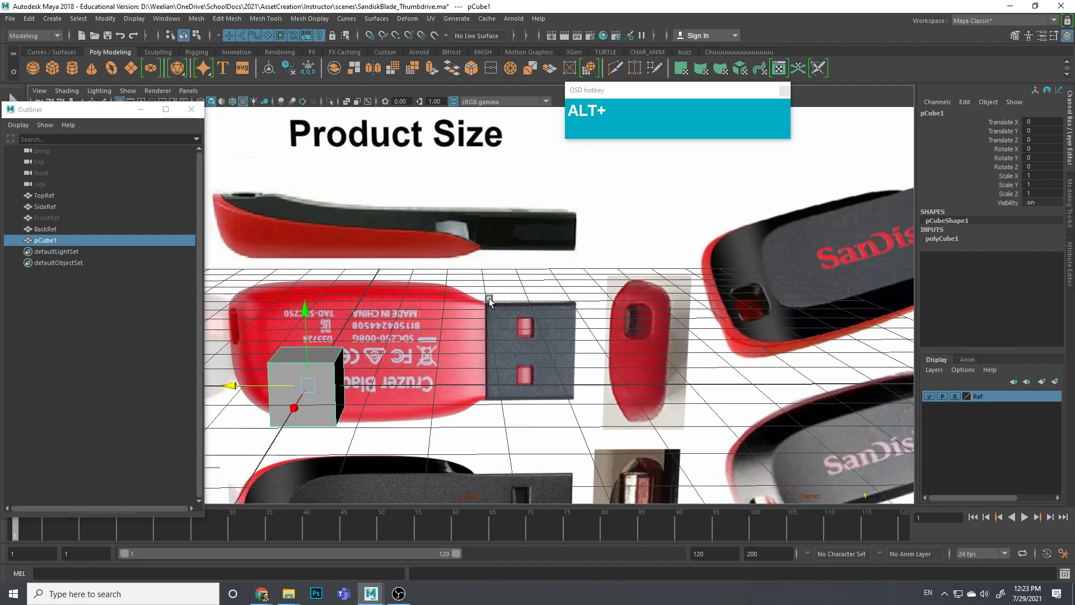
{"action": "middle_click_drag", "start_coordinate": [479, 247], "coordinate": [513, 311], "text": "alt"}
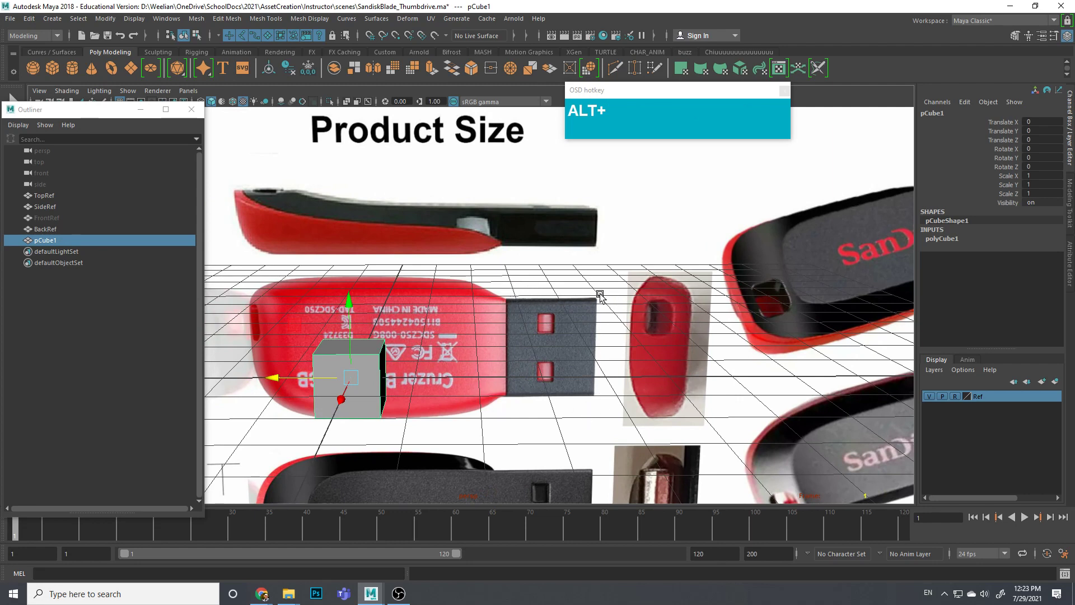
{"action": "middle_click_drag", "start_coordinate": [524, 309], "coordinate": [547, 298], "text": "alt"}
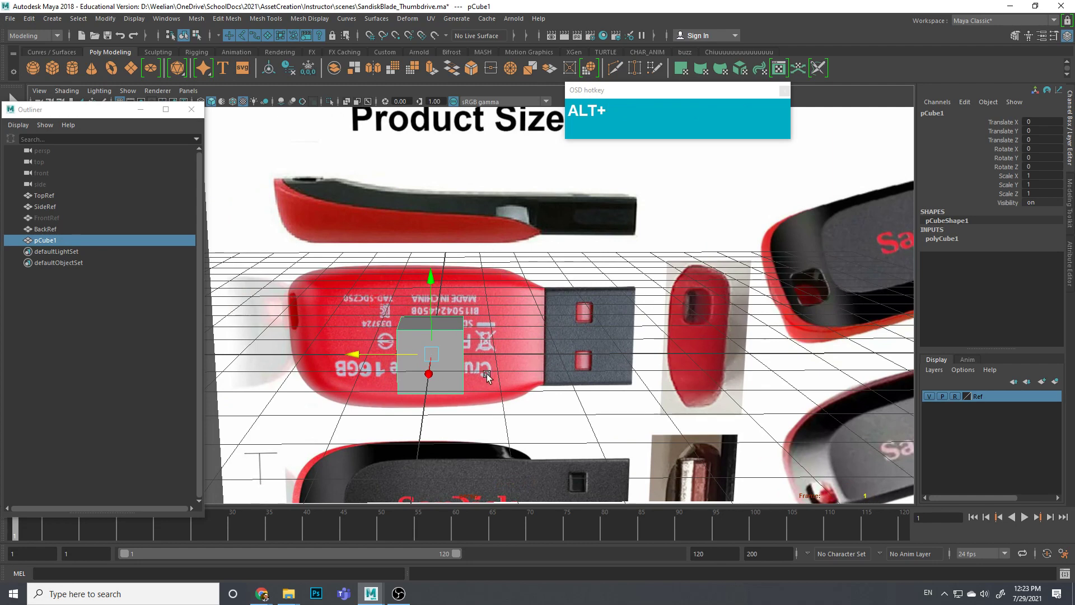
{"action": "middle_click_drag", "start_coordinate": [417, 318], "coordinate": [451, 257], "text": "alt"}
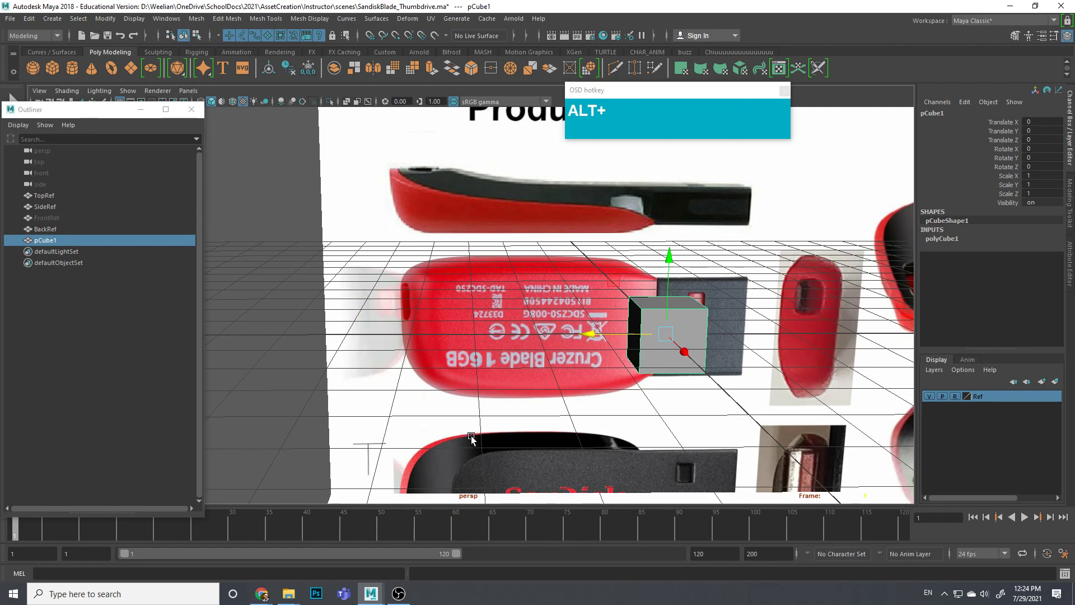
{"action": "scroll", "coordinate": [461, 294], "scroll_direction": "down", "scroll_amount": 2}
{"action": "middle_click_drag", "start_coordinate": [460, 294], "coordinate": [454, 336], "text": "alt"}
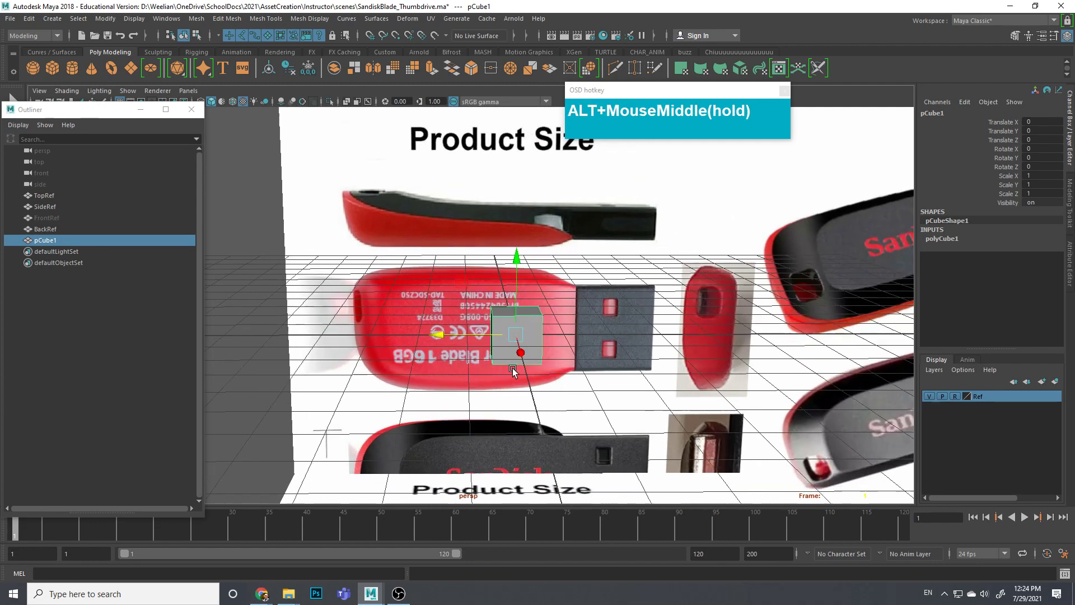
Step: Set the cube's depth subdivisions to 3
{"action": "left_click_drag", "start_coordinate": [455, 336], "coordinate": [446, 384], "text": "alt"}
{"action": "scroll", "coordinate": [447, 384], "scroll_direction": "up", "scroll_amount": 3}
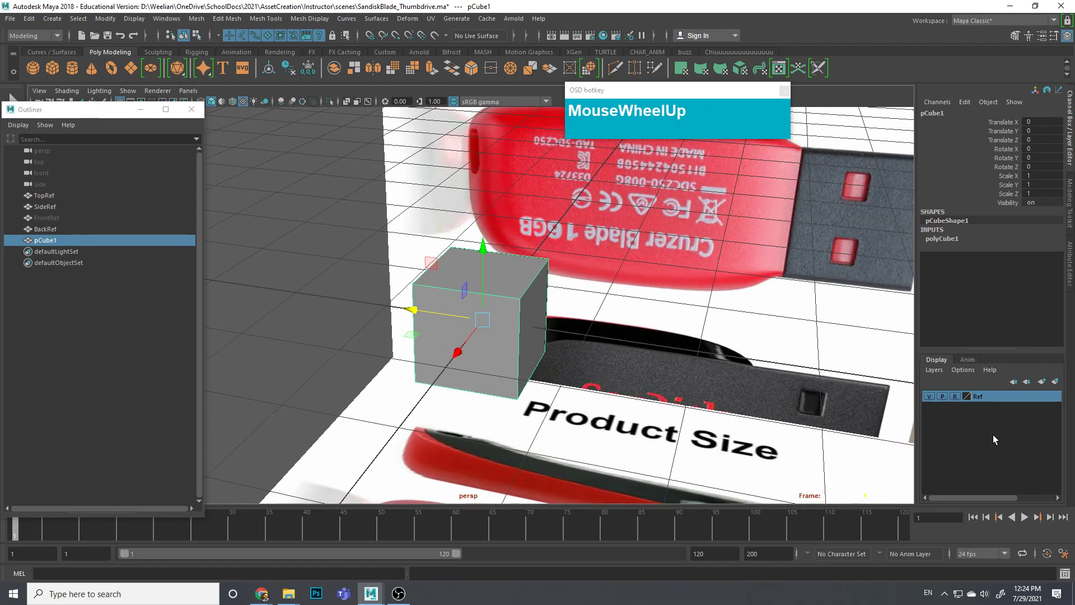
{"action": "left_click", "coordinate": [936, 240]}
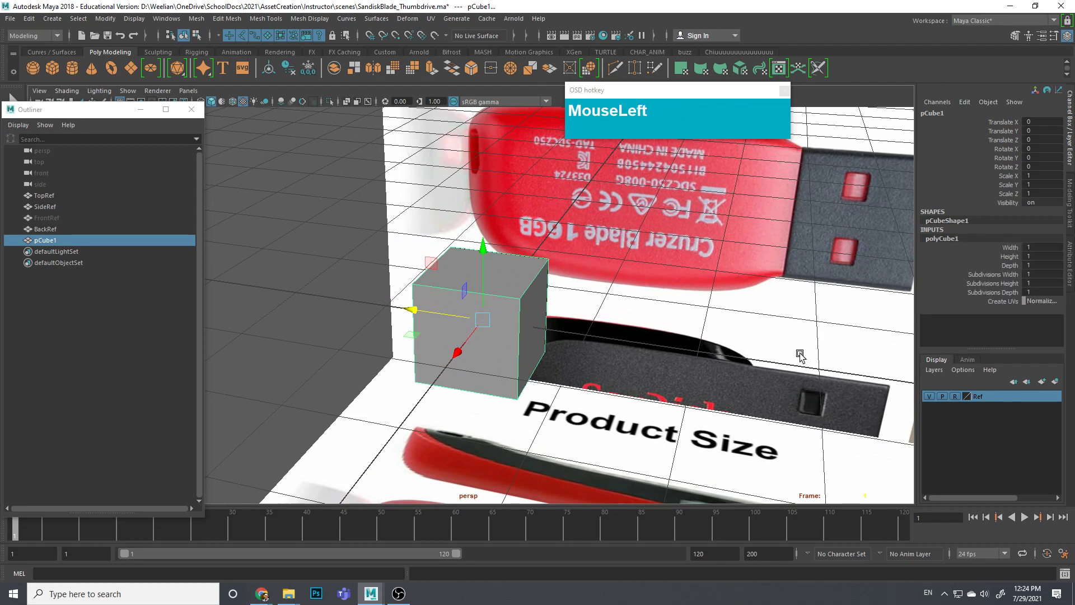
{"action": "left_click", "coordinate": [999, 292]}
{"action": "middle_click_drag", "start_coordinate": [815, 308], "coordinate": [824, 309]}
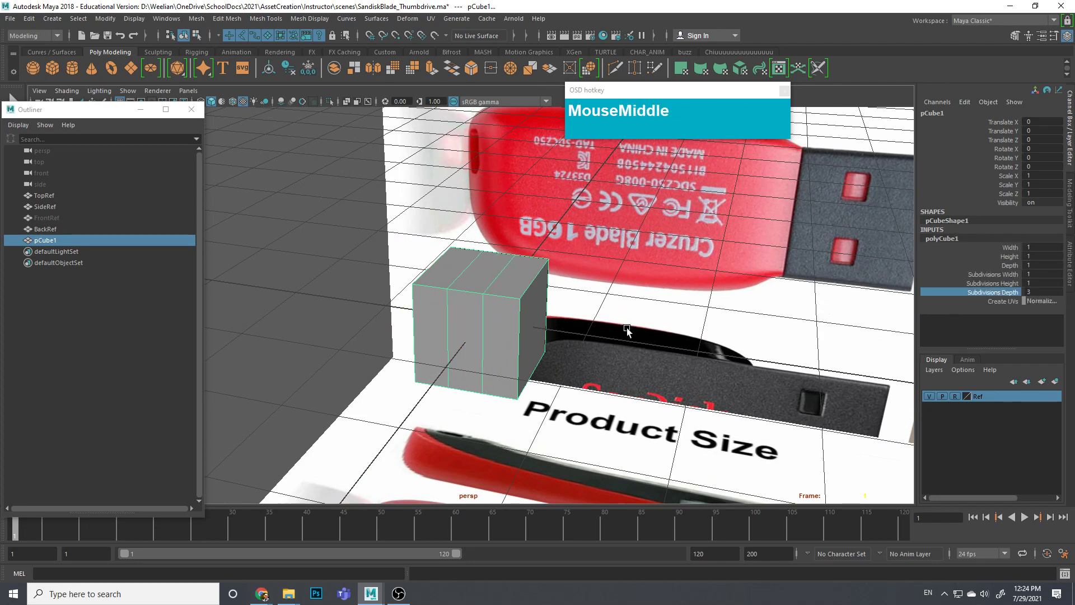
Step: Reduce the cube's height to 0.4
{"action": "left_click", "coordinate": [1011, 257]}
{"action": "mouse_move", "coordinate": [724, 295]}
{"action": "middle_mouse_down"}
{"action": "mouse_move", "coordinate": [707, 297]}
{"action": "mouse_move", "coordinate": [718, 299]}
{"action": "middle_mouse_up"}
{"action": "middle_click_drag", "start_coordinate": [523, 375], "coordinate": [571, 424]}
Step: Compare the flattened cube with the side reference and set its height subdivisions to 2
{"action": "scroll", "coordinate": [542, 384], "scroll_direction": "down", "scroll_amount": 6}
{"action": "left_click_drag", "start_coordinate": [571, 424], "coordinate": [558, 378], "text": "alt"}
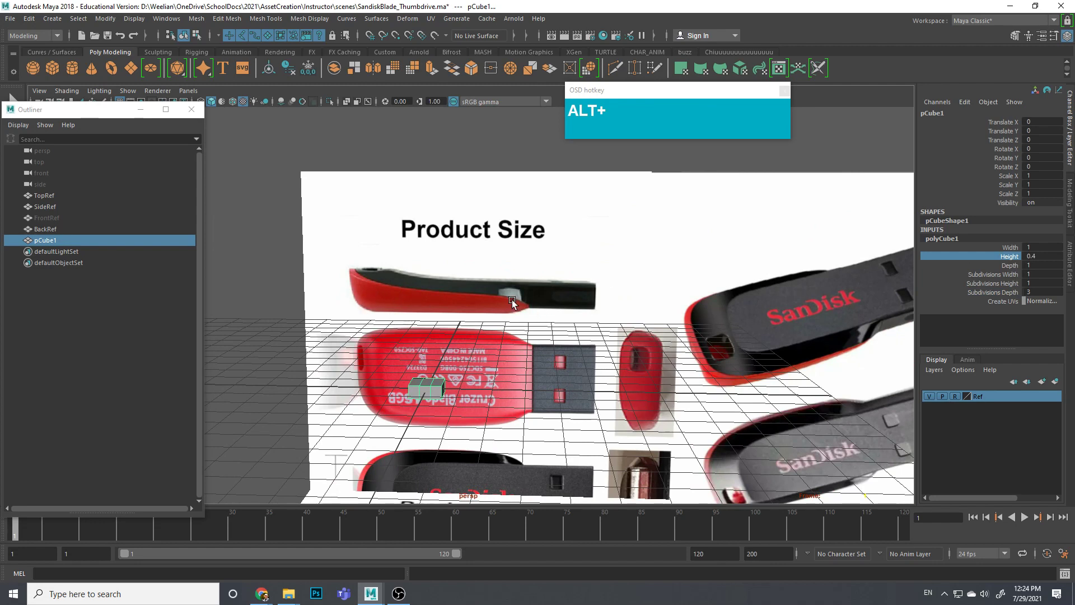
{"action": "scroll", "coordinate": [392, 300], "scroll_direction": "up", "scroll_amount": 3}
{"action": "middle_click_drag", "start_coordinate": [484, 432], "coordinate": [495, 364], "text": "alt"}
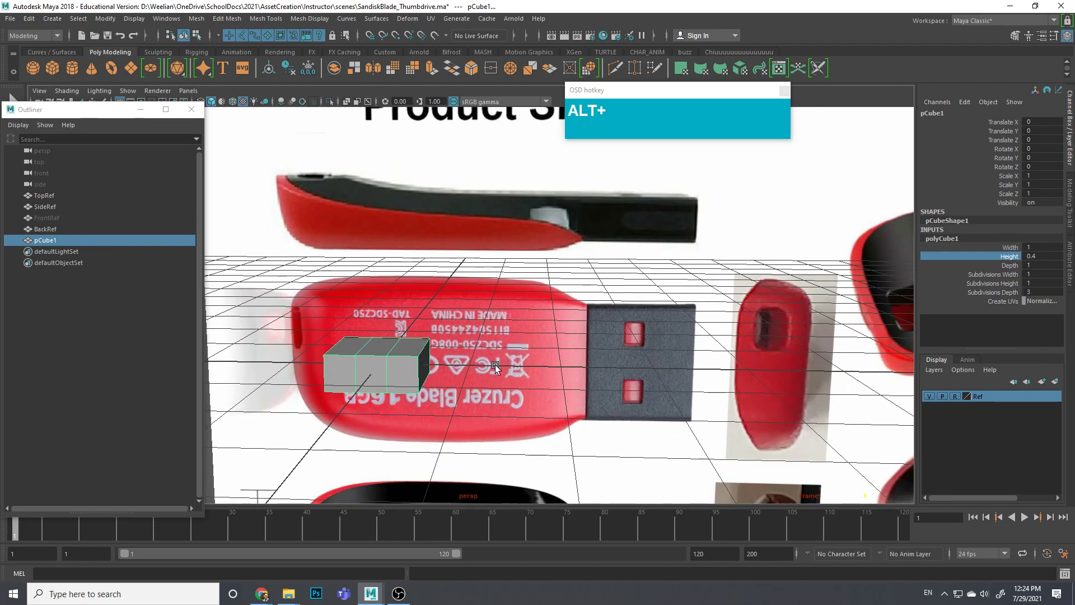
{"action": "left_click", "coordinate": [1003, 284]}
{"action": "middle_click_drag", "start_coordinate": [747, 313], "coordinate": [749, 312]}
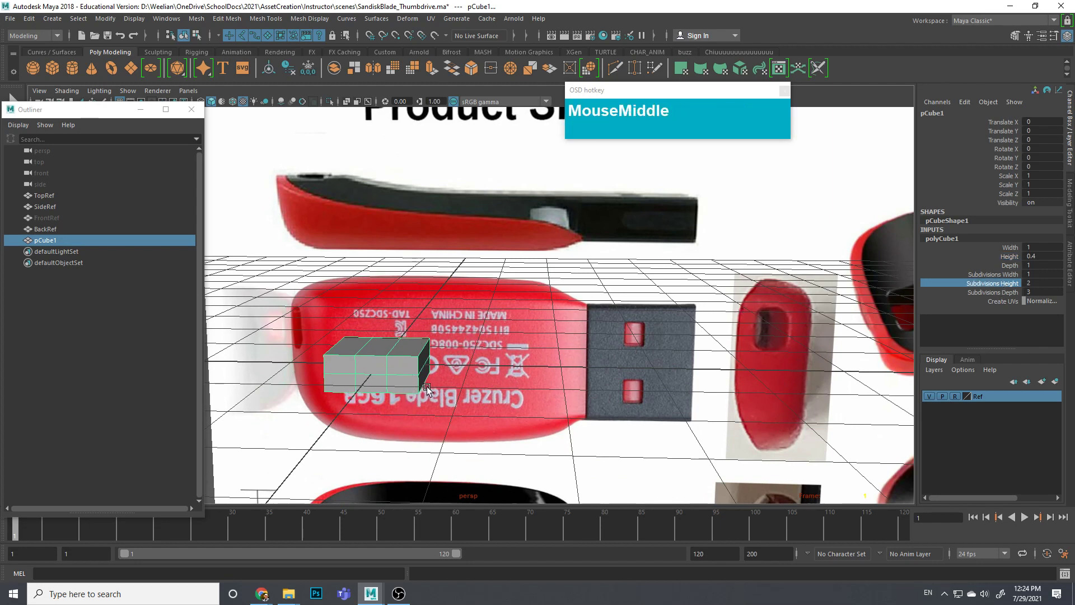
Step: Set the cube's depth to 3.8
{"action": "left_click_drag", "start_coordinate": [407, 396], "coordinate": [415, 395], "text": "alt"}
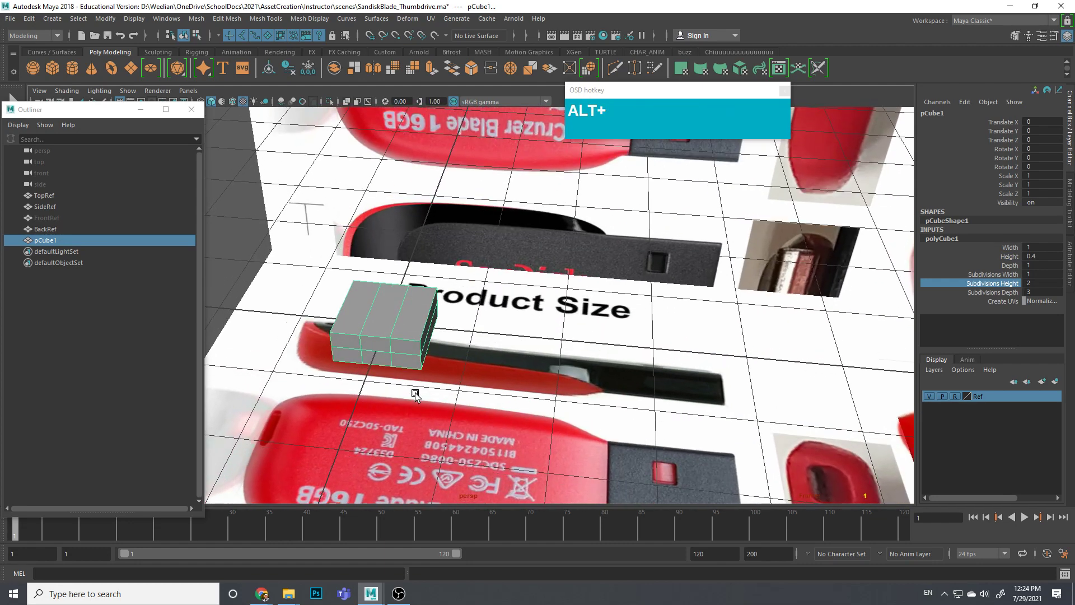
{"action": "left_click", "coordinate": [1011, 248]}
{"action": "left_click", "coordinate": [1012, 266]}
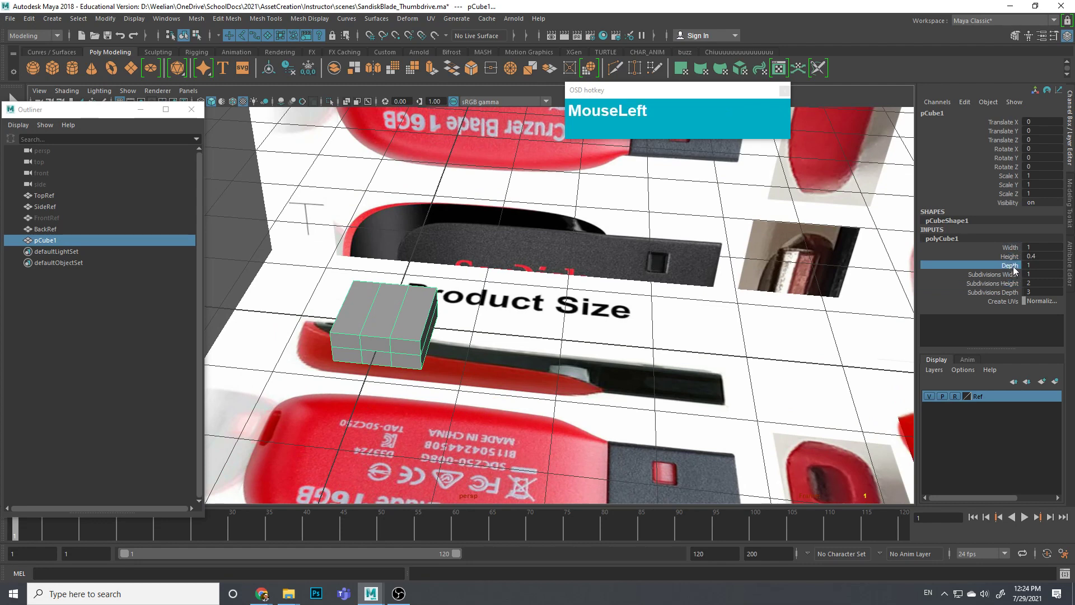
{"action": "middle_click_drag", "start_coordinate": [833, 277], "coordinate": [805, 283]}
{"action": "left_click_drag", "start_coordinate": [697, 328], "coordinate": [588, 377], "text": "alt"}
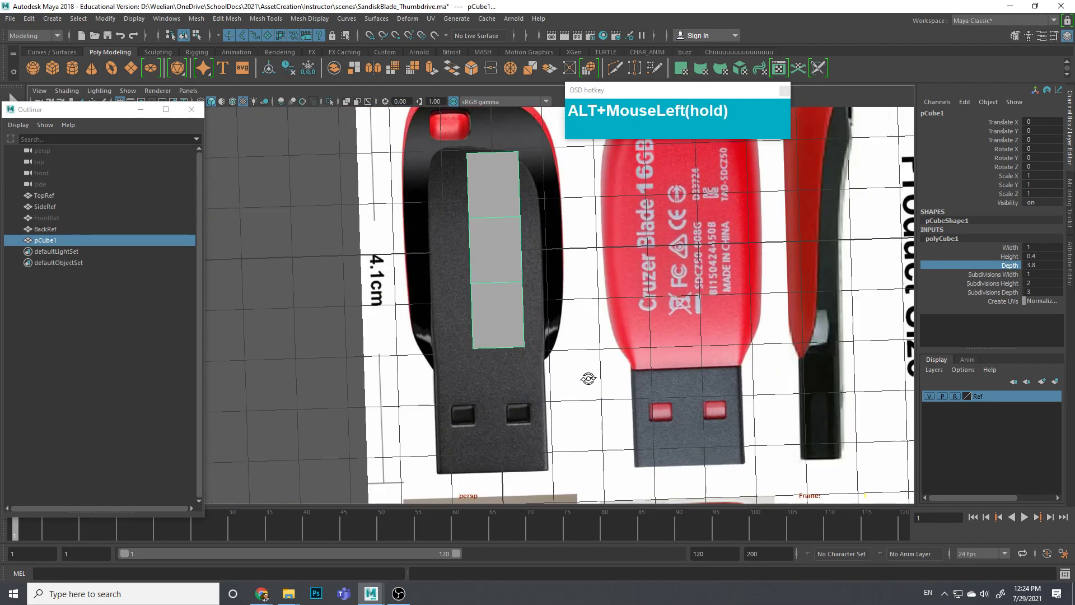
Step: Set the cube's width to 2 and check its proportions against the reference planes
{"action": "left_click", "coordinate": [1012, 247]}
{"action": "middle_click_drag", "start_coordinate": [712, 321], "coordinate": [644, 345]}
{"action": "left_click_drag", "start_coordinate": [644, 345], "coordinate": [627, 388], "text": "alt"}
{"action": "middle_click_drag", "start_coordinate": [627, 388], "coordinate": [622, 358], "text": "alt"}
{"action": "scroll", "coordinate": [622, 358], "scroll_direction": "down", "scroll_amount": 2}
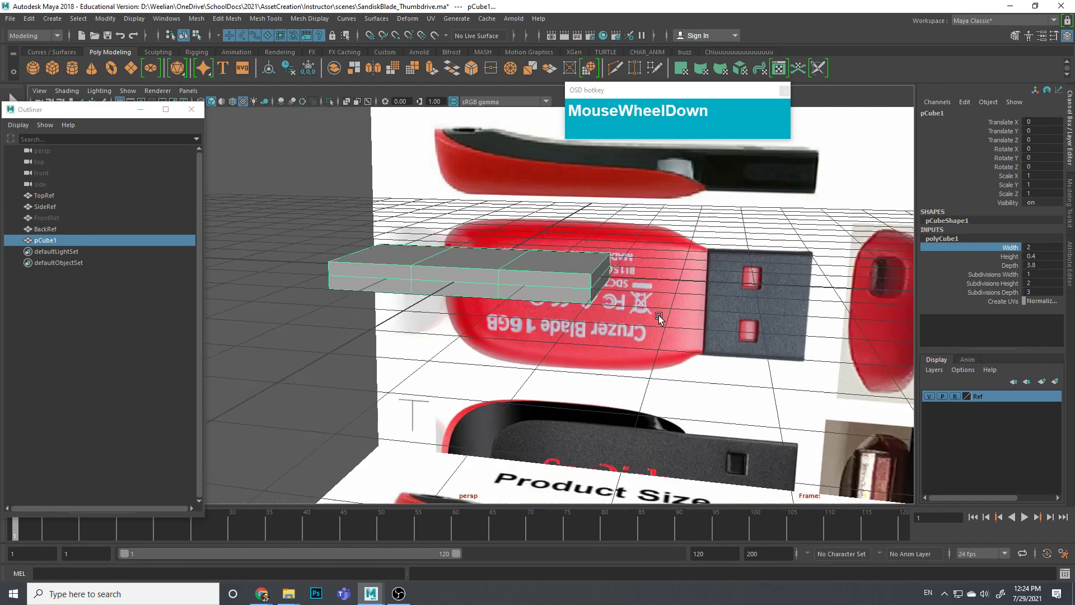
{"action": "left_click_drag", "start_coordinate": [621, 359], "coordinate": [627, 342], "text": "alt"}
{"action": "middle_click_drag", "start_coordinate": [627, 341], "coordinate": [617, 369], "text": "alt"}
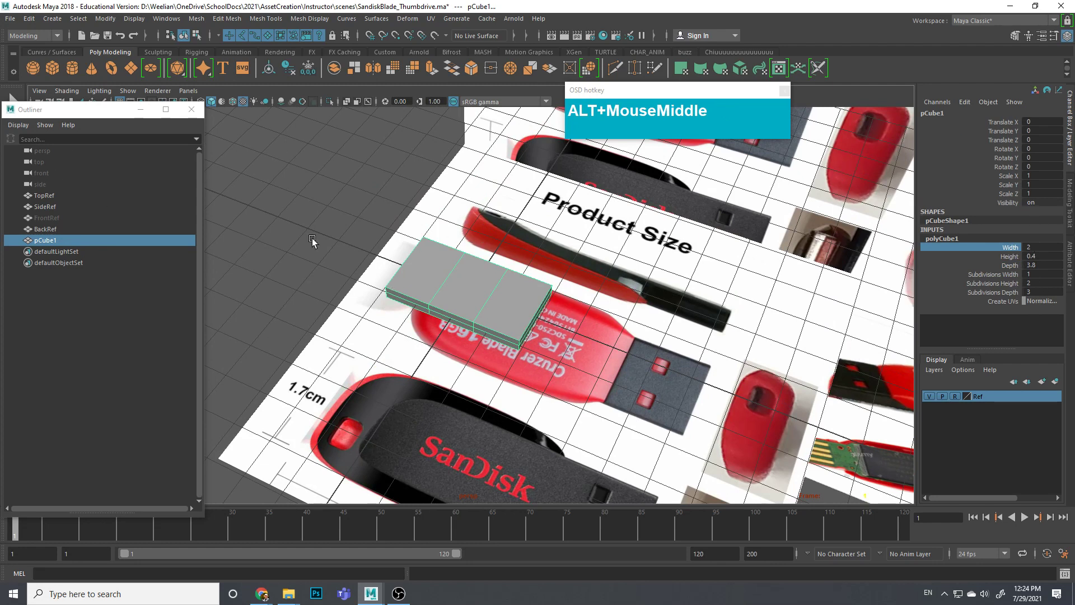
Step: Freeze the cube's transformations and inspect it over the top reference
{"action": "left_click", "coordinate": [308, 70]}
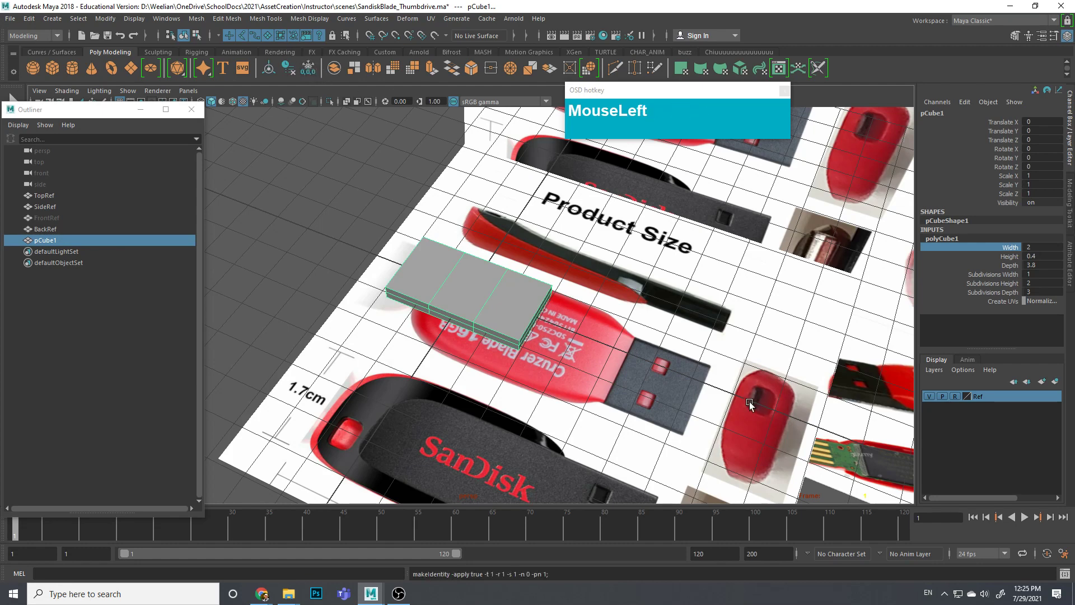
{"action": "scroll", "coordinate": [524, 363], "scroll_direction": "up", "scroll_amount": 3, "text": "alt"}
{"action": "left_click_drag", "start_coordinate": [525, 363], "coordinate": [529, 313], "text": "alt"}
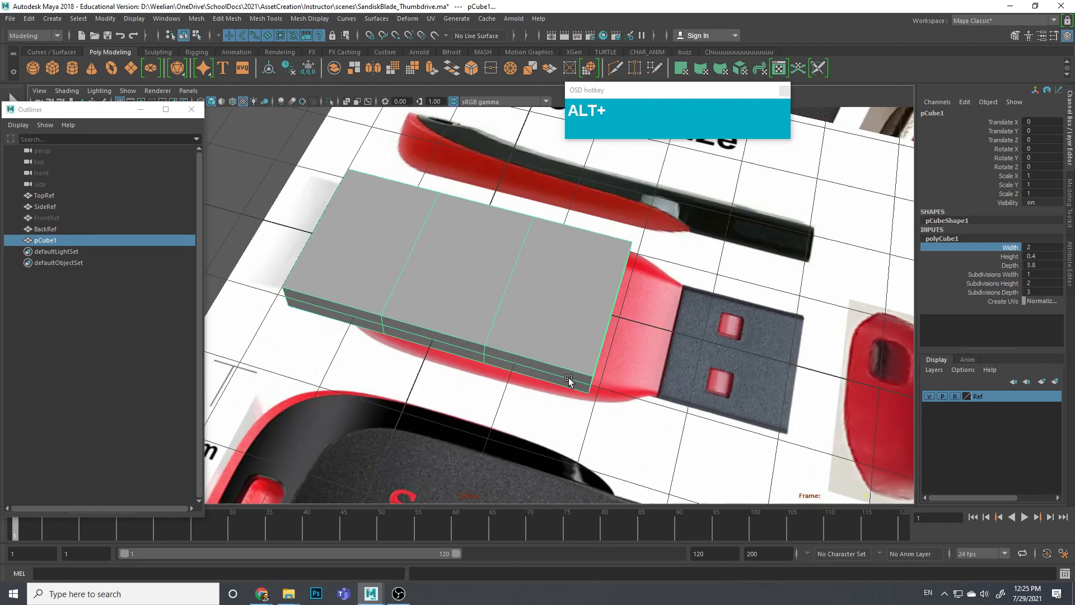
{"action": "scroll", "coordinate": [567, 378], "scroll_direction": "down", "scroll_amount": 4}
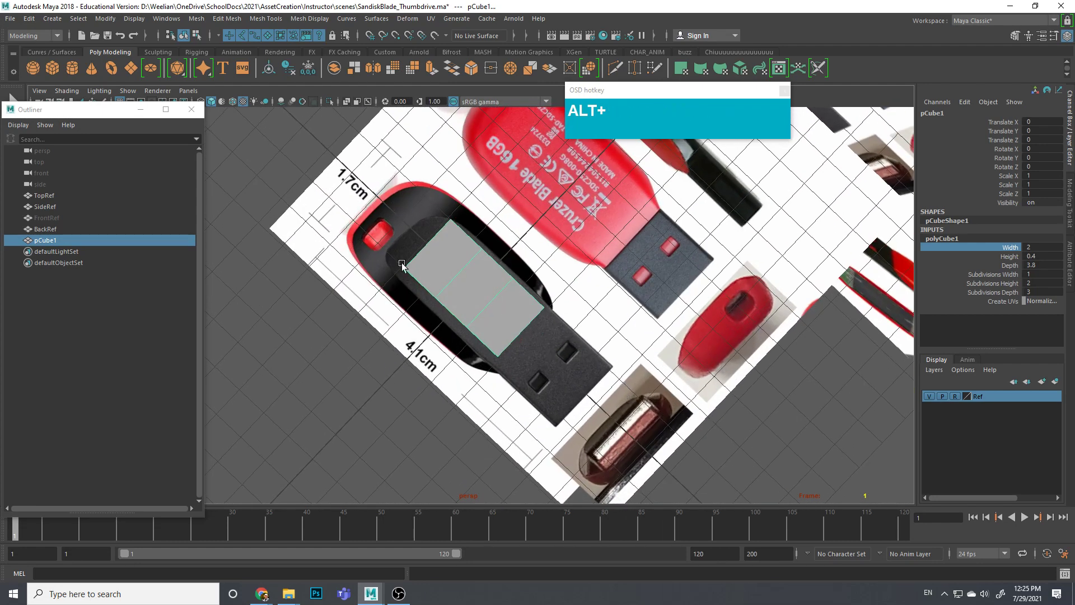
Step: Switch to the top view and put the cube in vertex selection mode
{"action": "key", "text": "space"}
{"action": "left_click_drag", "start_coordinate": [583, 323], "coordinate": [553, 306]}
{"action": "scroll", "coordinate": [533, 325], "scroll_direction": "up", "scroll_amount": 2}
{"action": "scroll", "coordinate": [526, 324], "scroll_direction": "down", "scroll_amount": 1}
{"action": "middle_click_drag", "start_coordinate": [520, 322], "coordinate": [550, 290], "text": "alt"}
{"action": "right_click_drag", "start_coordinate": [504, 283], "coordinate": [457, 283]}
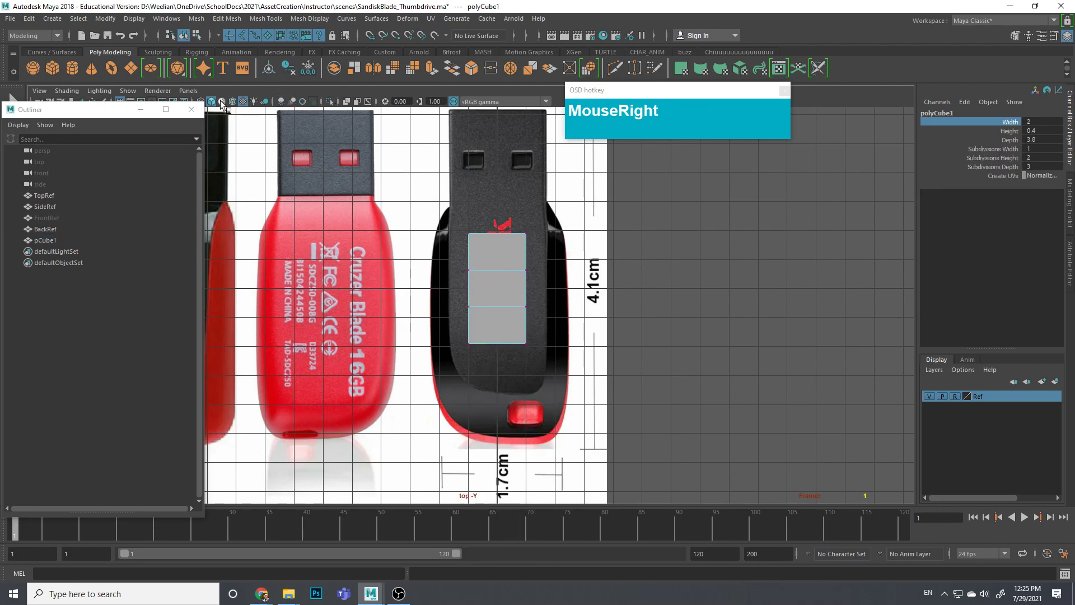
Step: Move the Outliner clear of the viewport controls and turn on X-Ray shading in the top view
{"action": "left_click_drag", "start_coordinate": [131, 109], "coordinate": [95, 101]}
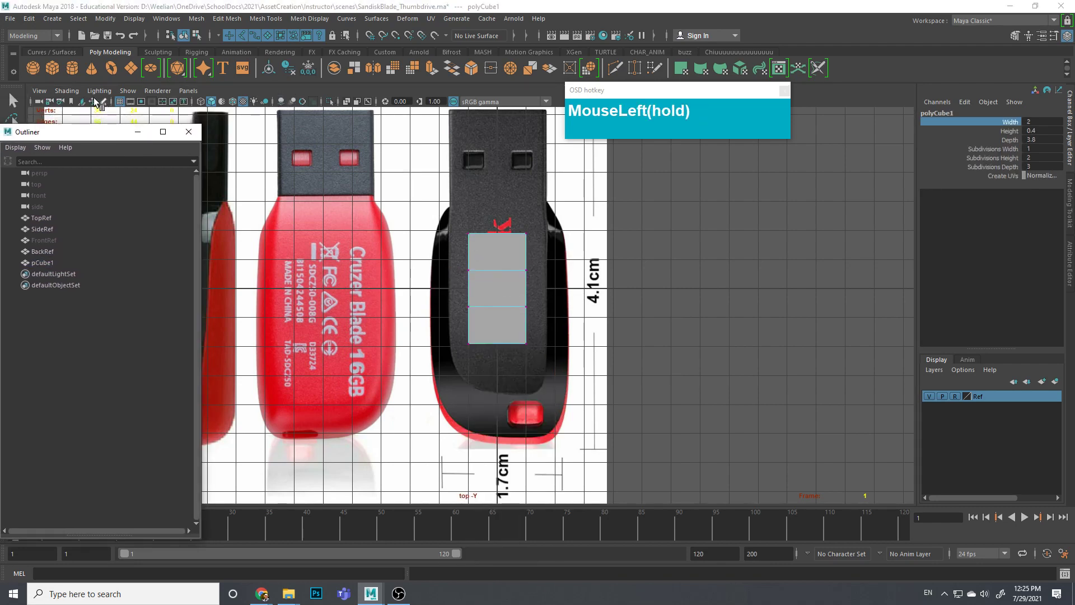
{"action": "left_click", "coordinate": [66, 91]}
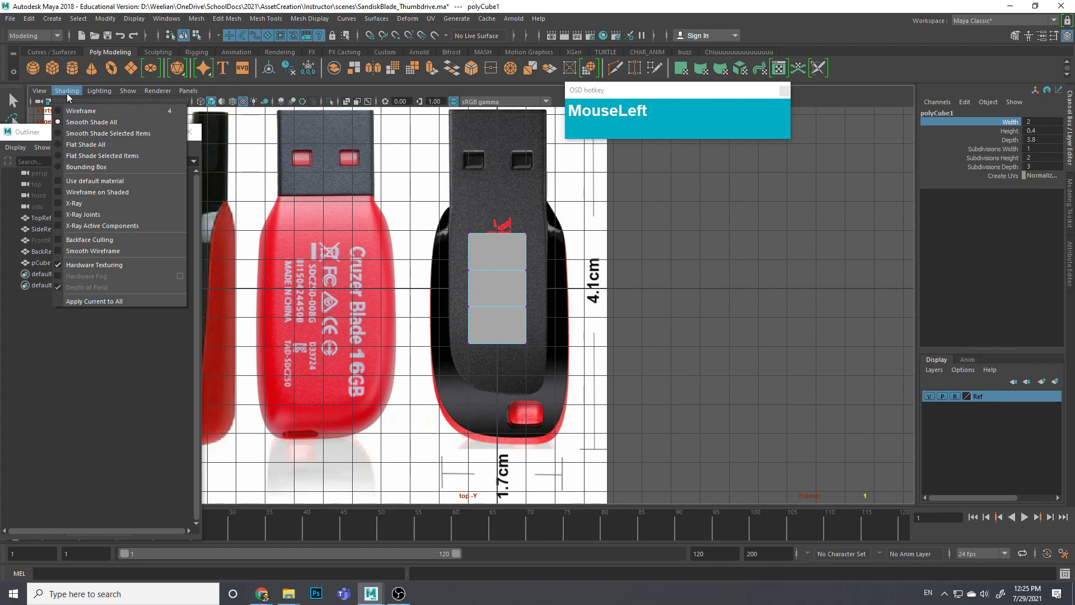
{"action": "left_click", "coordinate": [70, 204]}
{"action": "scroll", "coordinate": [674, 318], "scroll_direction": "up", "scroll_amount": 1}
{"action": "scroll", "coordinate": [674, 317], "scroll_direction": "up", "scroll_amount": 1}
{"action": "middle_click_drag", "start_coordinate": [475, 298], "coordinate": [394, 298], "text": "alt"}
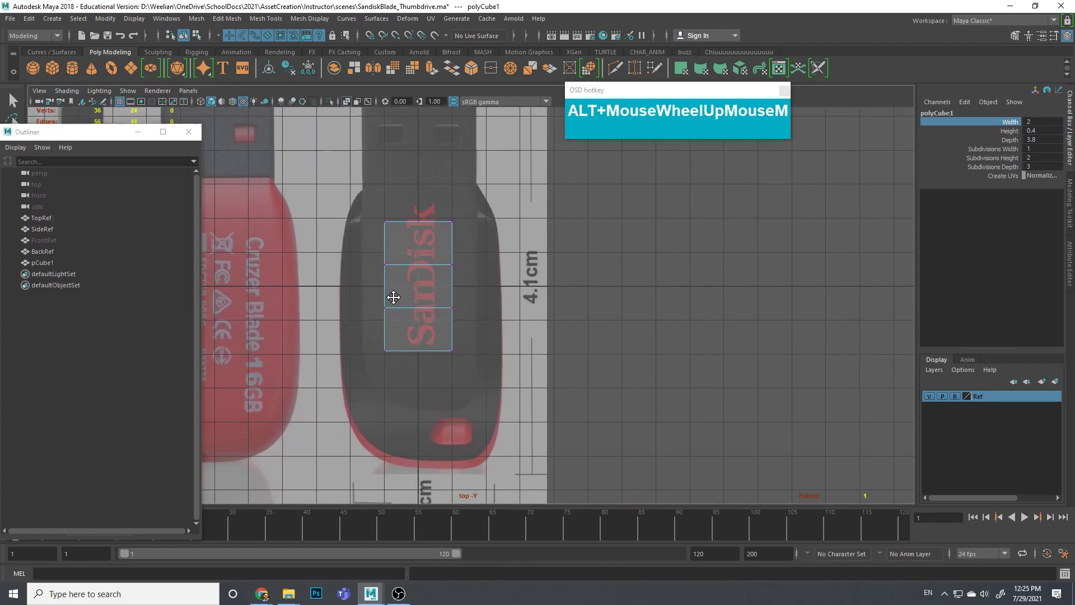
Step: Scale all of the cube's vertices up uniformly until it matches the USB connector's width on the top reference
{"action": "scroll", "coordinate": [443, 303], "scroll_direction": "down", "scroll_amount": 2}
{"action": "scroll", "coordinate": [446, 345], "scroll_direction": "down", "scroll_amount": 3}
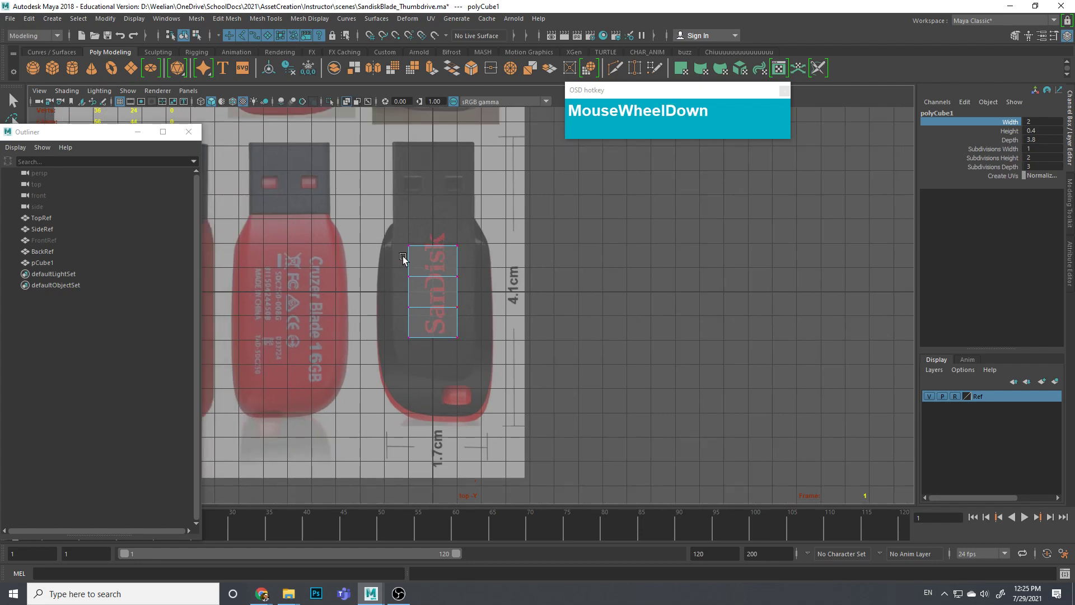
{"action": "left_click_drag", "start_coordinate": [391, 228], "coordinate": [499, 370]}
{"action": "key", "text": "r"}
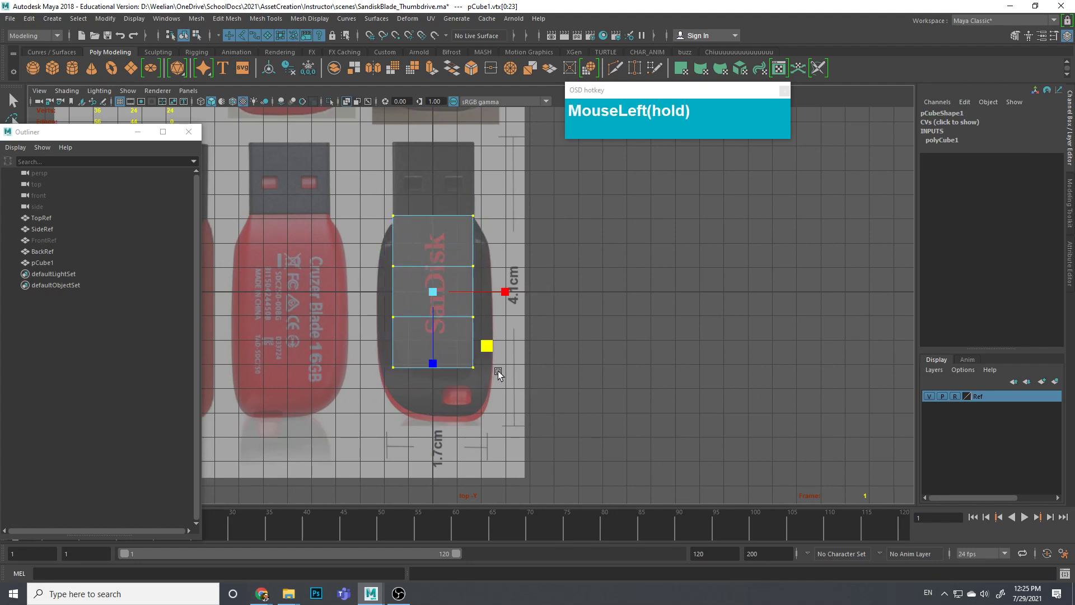
Step: Move the first vertex row to the USB connector's end and the second row to where the connector meets the body
{"action": "left_click_drag", "start_coordinate": [370, 196], "coordinate": [477, 234]}
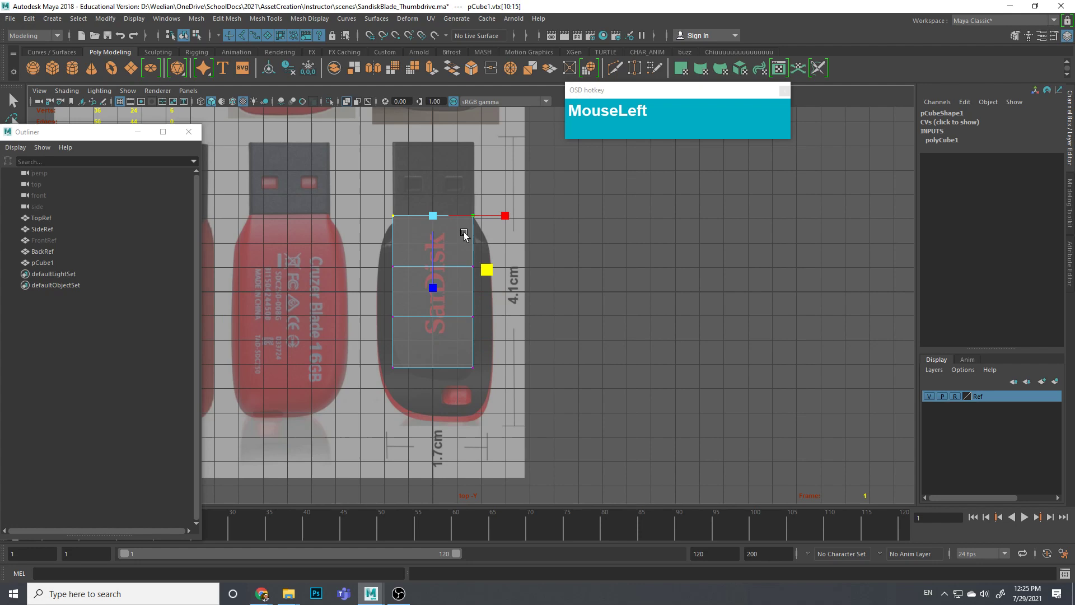
{"action": "key", "text": "w"}
{"action": "left_click_drag", "start_coordinate": [432, 265], "coordinate": [432, 192]}
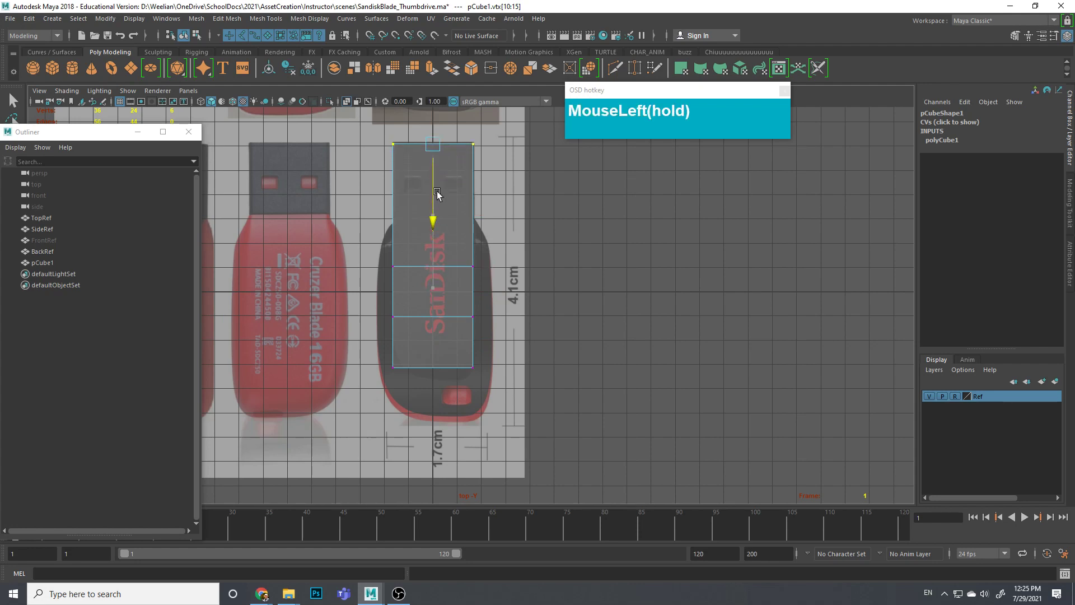
{"action": "left_click_drag", "start_coordinate": [374, 235], "coordinate": [476, 263]}
{"action": "left_click_drag", "start_coordinate": [435, 298], "coordinate": [434, 255]}
Step: Move the third vertex row just behind the body's shoulder and the last row to the body's rounded end
{"action": "left_click_drag", "start_coordinate": [363, 291], "coordinate": [497, 330]}
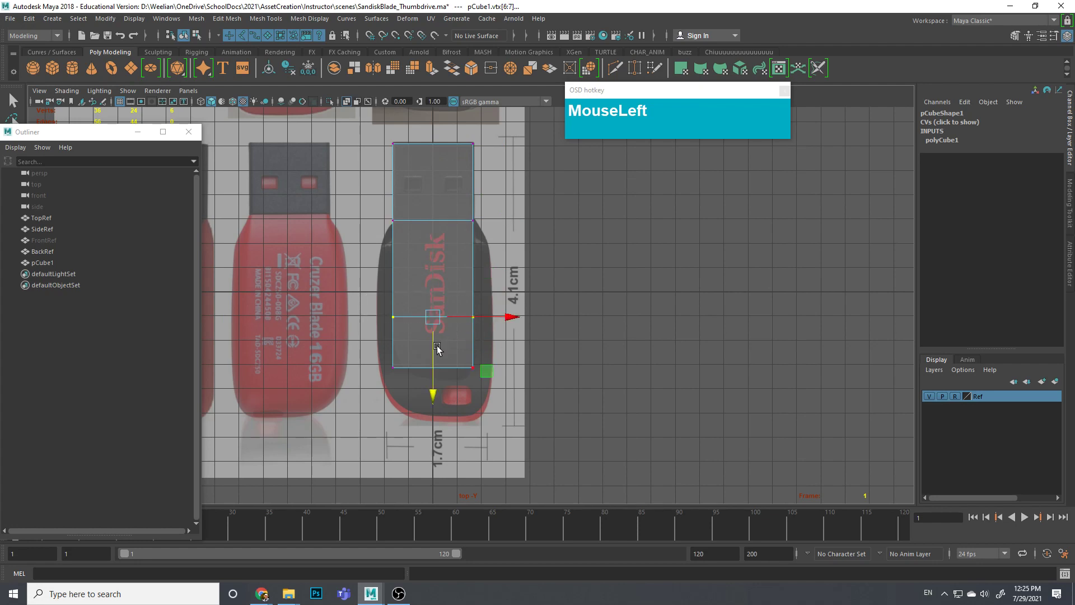
{"action": "left_click_drag", "start_coordinate": [433, 350], "coordinate": [434, 274]}
{"action": "left_click_drag", "start_coordinate": [375, 364], "coordinate": [527, 388]}
{"action": "left_click_drag", "start_coordinate": [435, 417], "coordinate": [441, 469]}
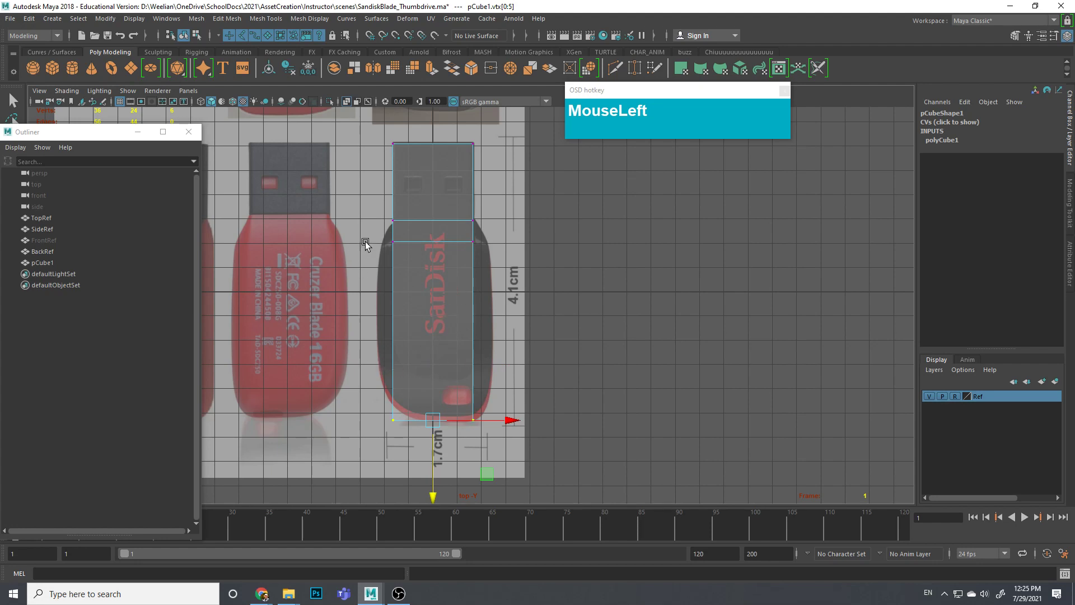
Step: Scale the two vertex rows of the body outward along X to match the casing's width on the top reference
{"action": "left_click_drag", "start_coordinate": [371, 233], "coordinate": [507, 426]}
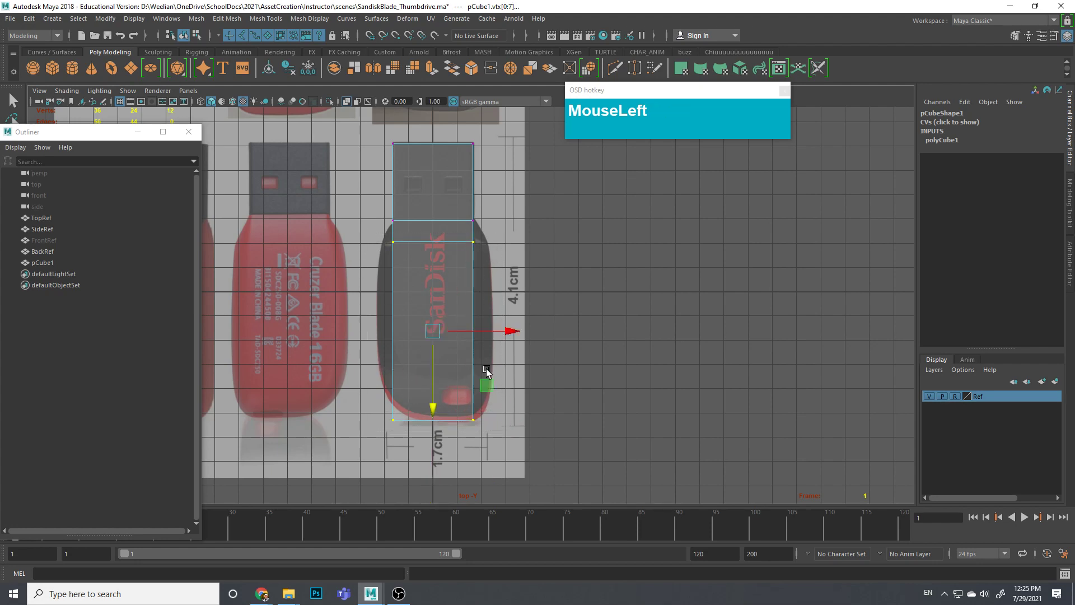
{"action": "key", "text": "r"}
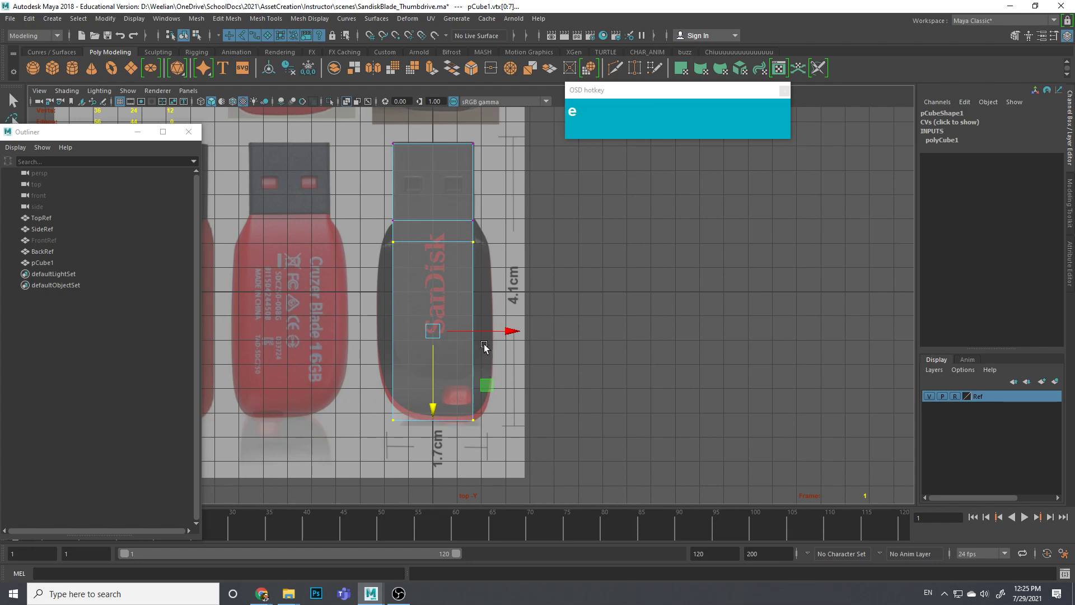
{"action": "left_click_drag", "start_coordinate": [507, 332], "coordinate": [489, 350]}
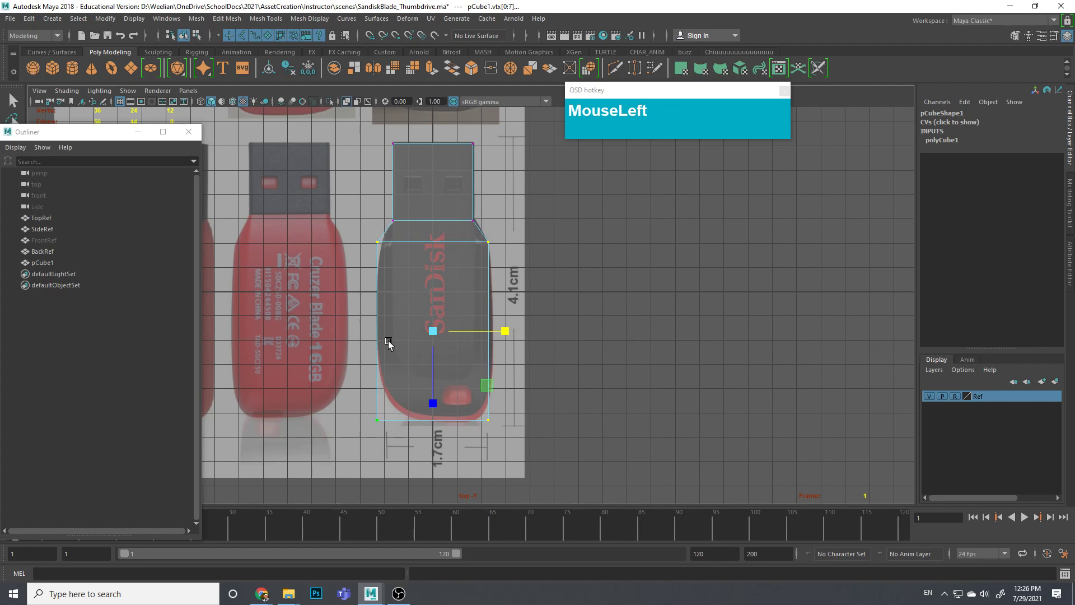
Step: Insert an edge loop across the body, a little past halfway from the shoulder to the rounded end
{"action": "right_click_drag", "start_coordinate": [416, 284], "coordinate": [422, 318]}
{"action": "right_click_drag", "start_coordinate": [420, 256], "coordinate": [420, 256]}
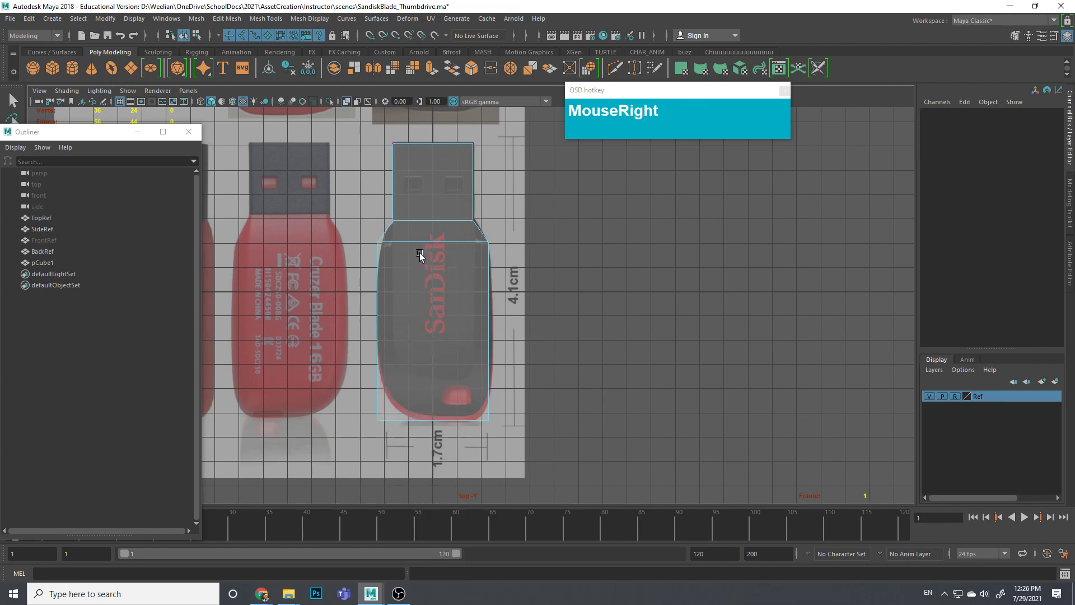
{"action": "left_click", "coordinate": [489, 313]}
{"action": "right_click_drag", "start_coordinate": [489, 314], "coordinate": [439, 314], "text": "shift"}
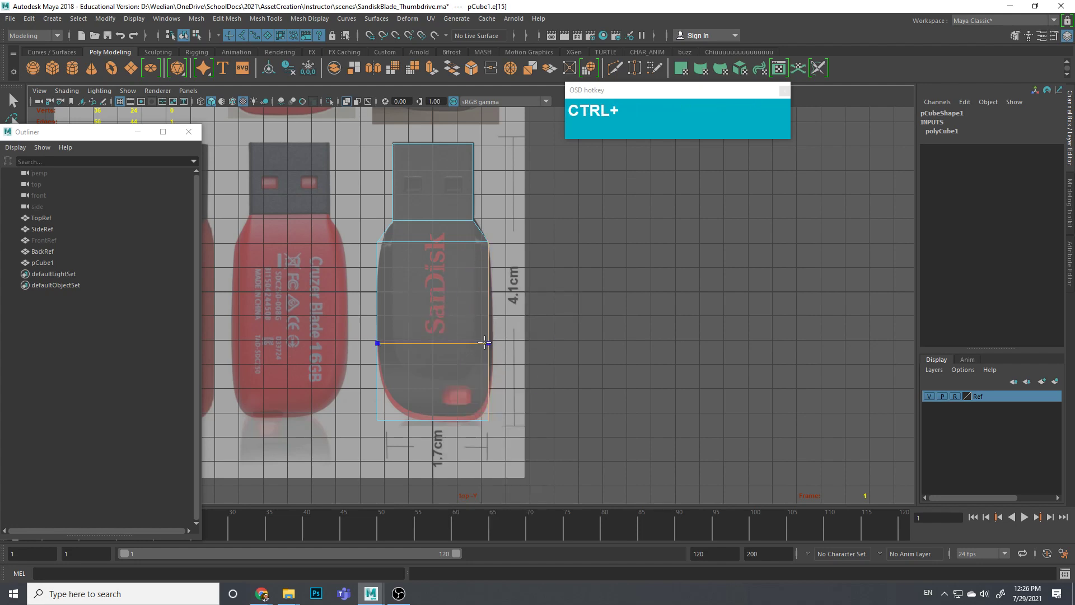
{"action": "left_click", "coordinate": [485, 340], "text": "ctrl"}
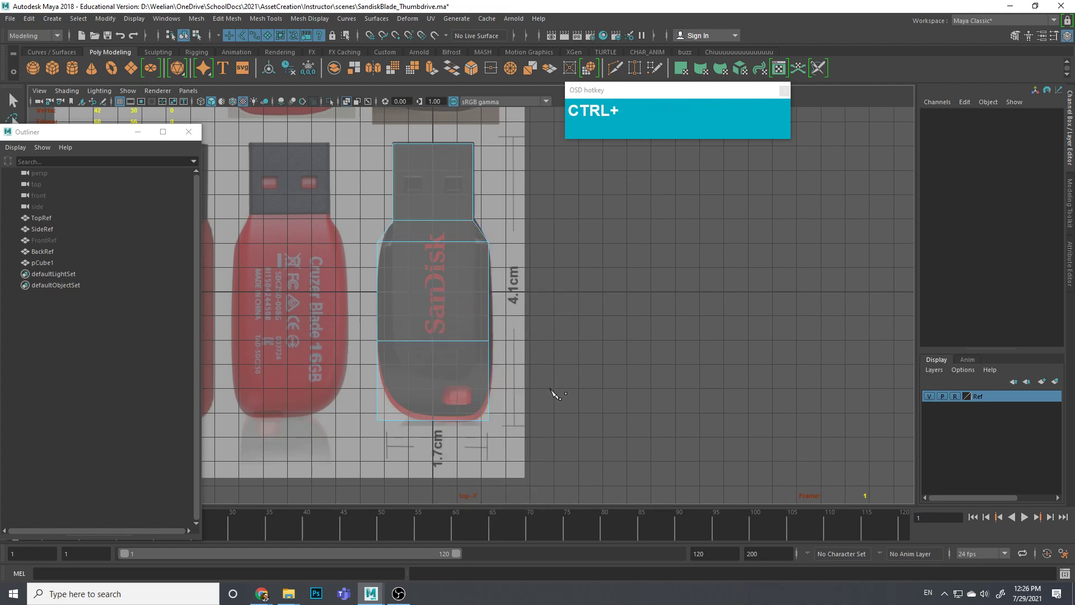
{"action": "key", "text": "q"}
Step: In the side view, scale all of the cube's vertices vertically to match the thumb drive's thickness on the side reference
{"action": "key", "text": "space"}
{"action": "left_click_drag", "start_coordinate": [522, 307], "coordinate": [527, 284]}
{"action": "left_click_drag", "start_coordinate": [620, 355], "coordinate": [456, 292], "text": "alt"}
{"action": "key", "text": "space"}
{"action": "left_click_drag", "start_coordinate": [562, 320], "coordinate": [616, 322]}
{"action": "scroll", "coordinate": [558, 354], "scroll_direction": "up", "scroll_amount": 2}
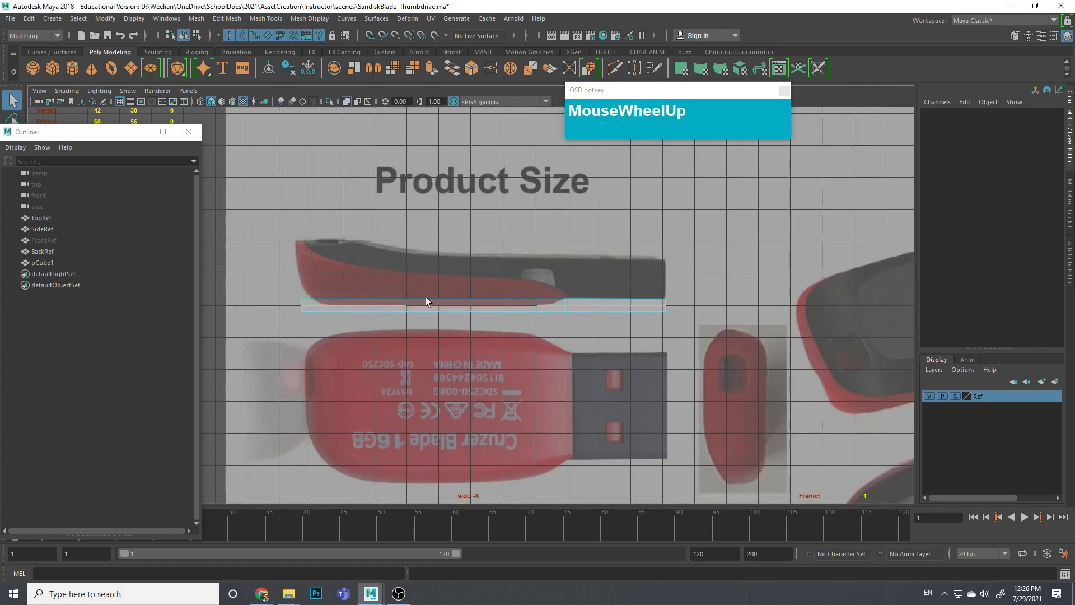
{"action": "right_click_drag", "start_coordinate": [398, 307], "coordinate": [370, 294]}
{"action": "left_click_drag", "start_coordinate": [213, 255], "coordinate": [710, 340]}
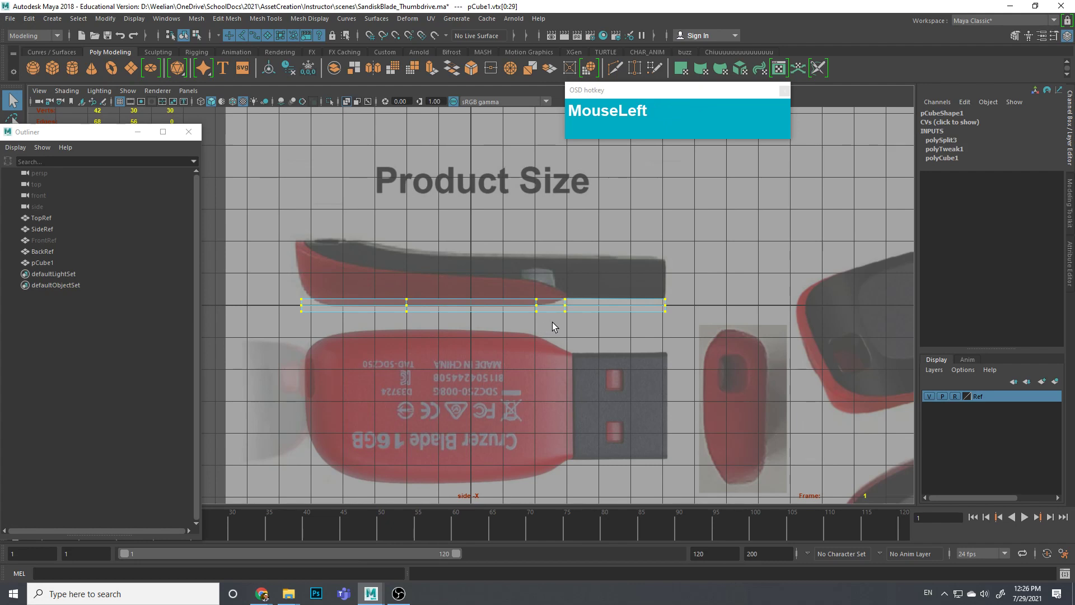
{"action": "key", "text": "r"}
{"action": "left_click_drag", "start_coordinate": [485, 236], "coordinate": [520, 1]}
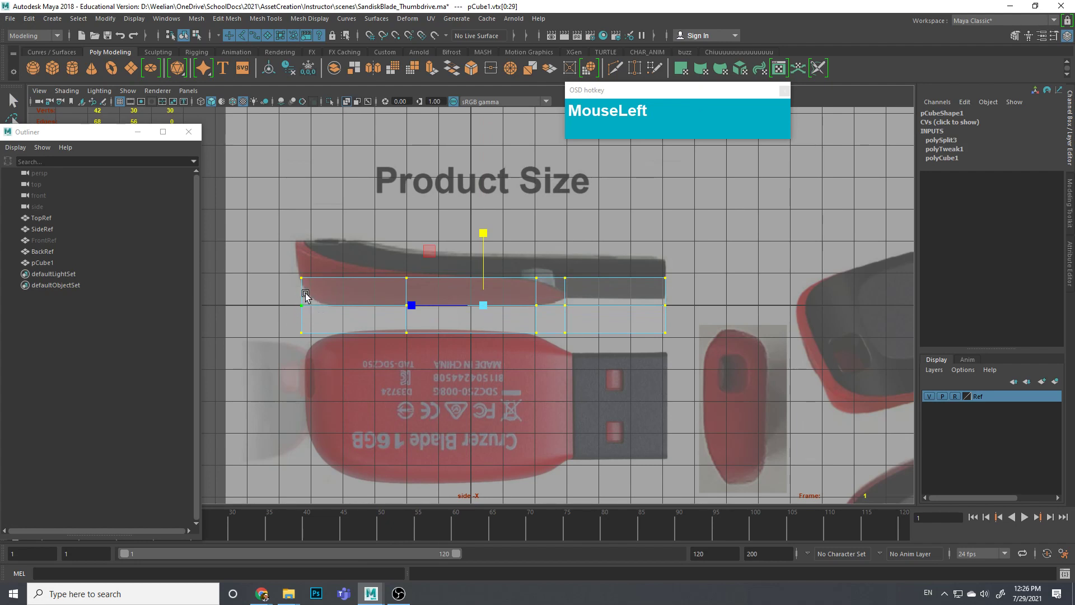
Step: Unlock the Ref layer and lower the SideRef plane to Translate Y -9.455, aligning the drive's side profile with the cube
{"action": "right_click_drag", "start_coordinate": [518, 277], "coordinate": [579, 259]}
{"action": "left_click", "coordinate": [663, 240]}
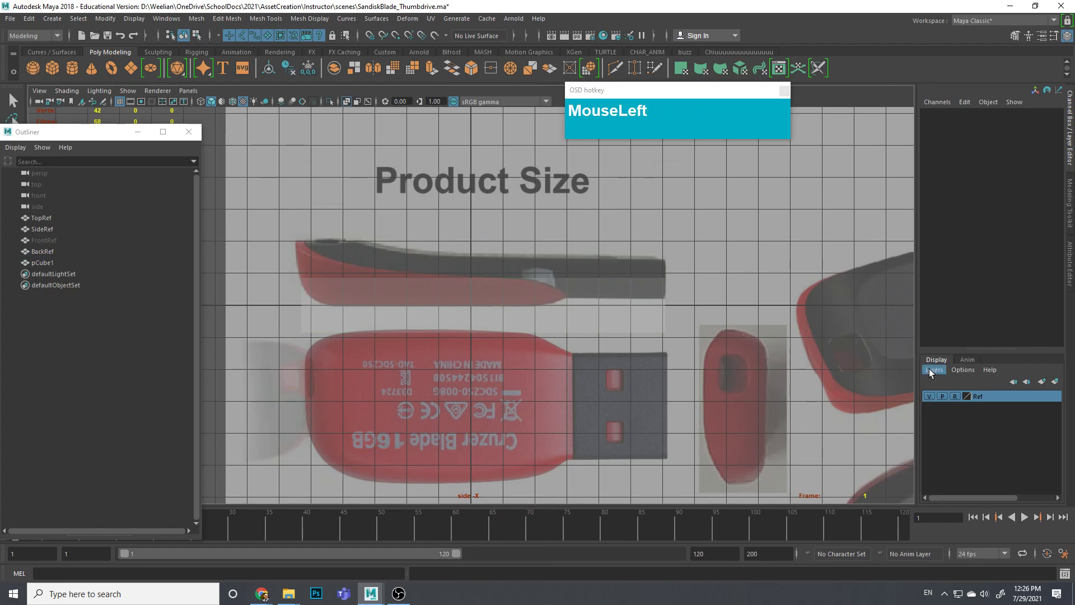
{"action": "left_click", "coordinate": [955, 396]}
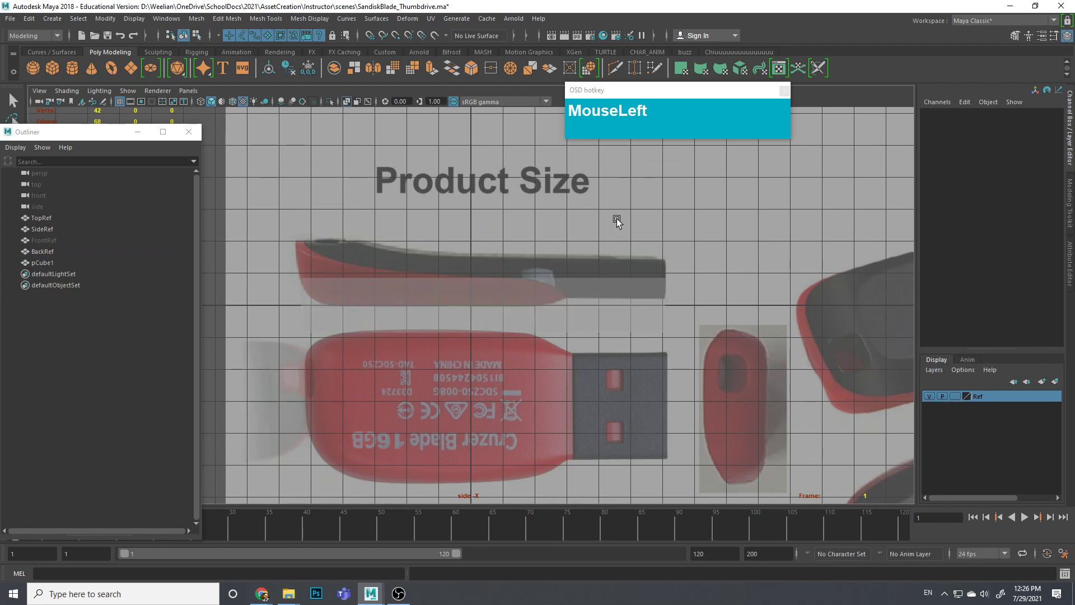
{"action": "left_click", "coordinate": [571, 222]}
{"action": "key", "text": "w"}
{"action": "scroll", "coordinate": [532, 227], "scroll_direction": "down", "scroll_amount": 3}
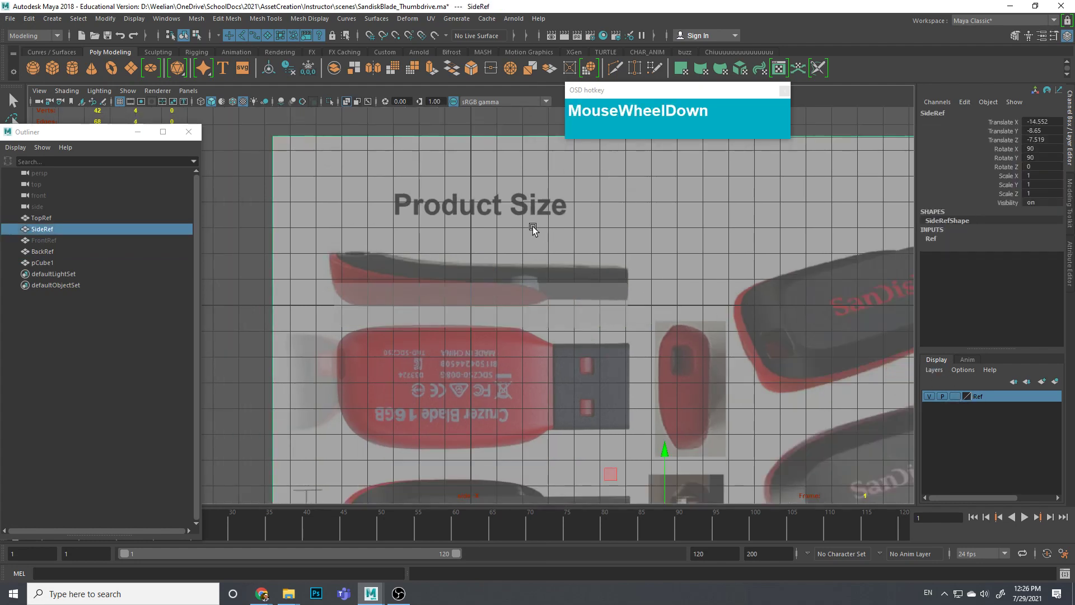
{"action": "scroll", "coordinate": [570, 308], "scroll_direction": "up", "scroll_amount": 2}
{"action": "mouse_move", "coordinate": [648, 459]}
{"action": "left_mouse_down"}
{"action": "mouse_move", "coordinate": [653, 440]}
{"action": "mouse_move", "coordinate": [658, 461]}
{"action": "left_mouse_up"}
{"action": "scroll", "coordinate": [596, 425], "scroll_direction": "up", "scroll_amount": 2}
{"action": "scroll", "coordinate": [596, 424], "scroll_direction": "up", "scroll_amount": 1}
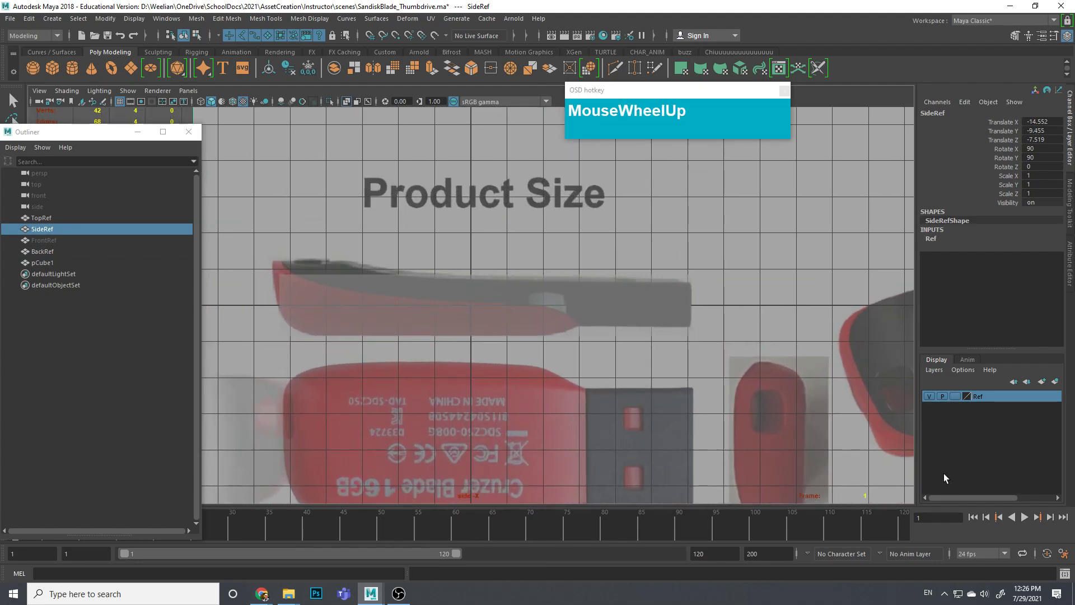
Step: Set the Ref layer back to reference mode and select the cube
{"action": "left_click", "coordinate": [955, 397]}
{"action": "left_click", "coordinate": [955, 396]}
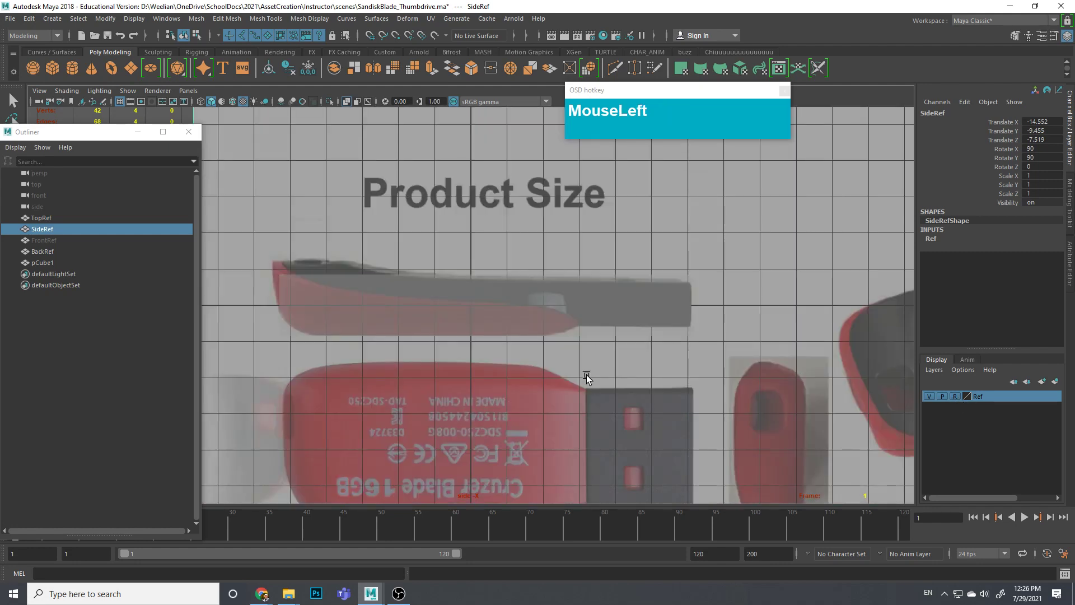
{"action": "left_click", "coordinate": [579, 387]}
{"action": "left_click", "coordinate": [523, 300]}
{"action": "scroll", "coordinate": [553, 312], "scroll_direction": "up", "scroll_amount": 2}
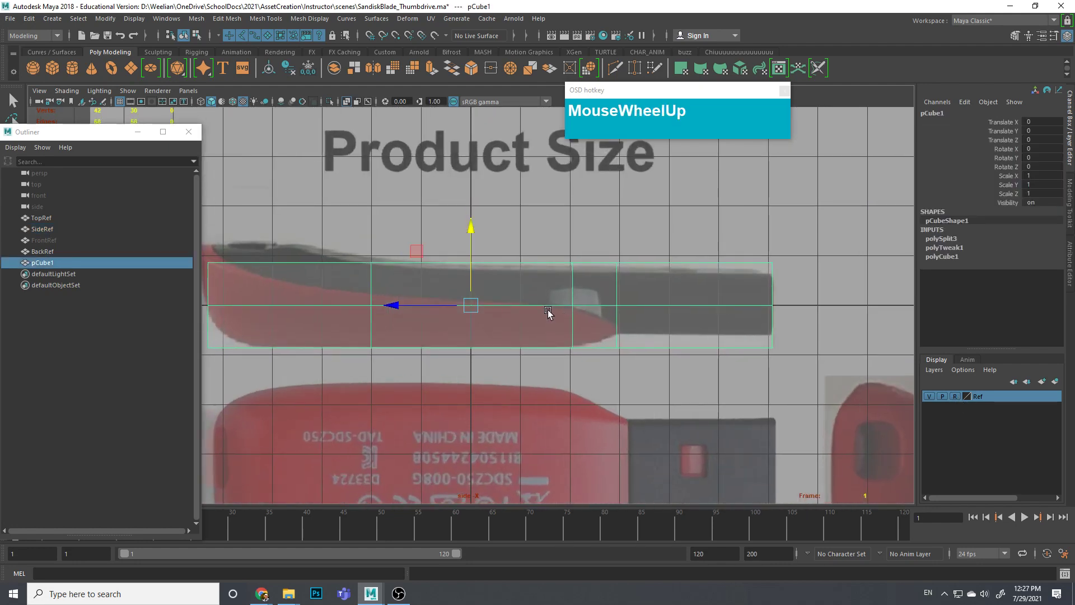
{"action": "key", "text": "alt"}
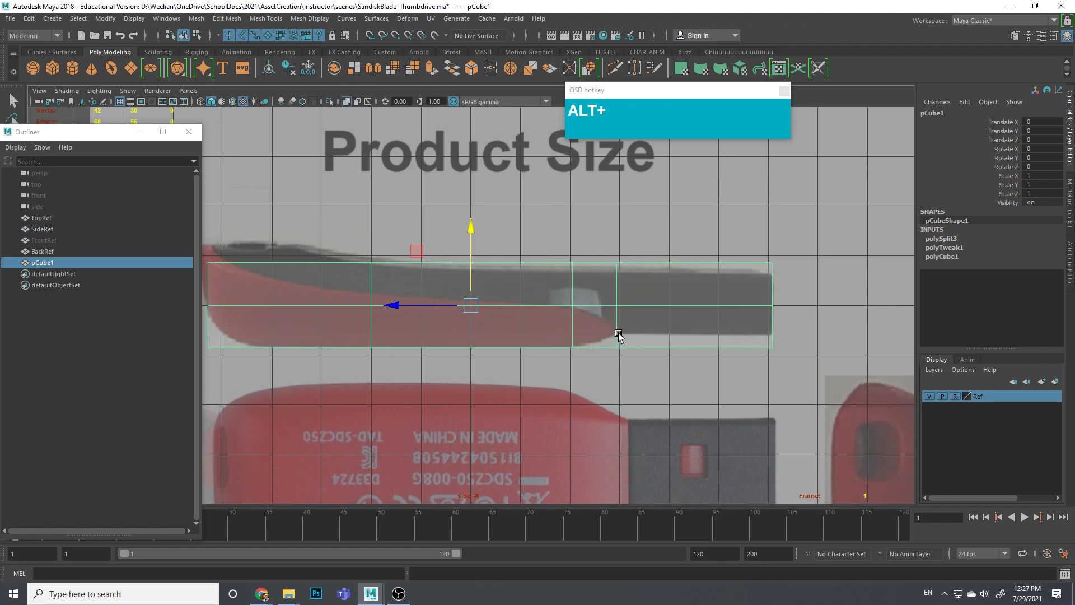
Step: Raise the lower vertices of the connector section to the connector's underside on the side reference
{"action": "right_click_drag", "start_coordinate": [614, 338], "coordinate": [560, 301]}
{"action": "mouse_move", "coordinate": [602, 342]}
{"action": "left_mouse_down"}
{"action": "mouse_move", "coordinate": [798, 359]}
{"action": "mouse_move", "coordinate": [588, 343]}
{"action": "left_mouse_up"}
{"action": "left_click", "coordinate": [600, 337]}
{"action": "left_click_drag", "start_coordinate": [694, 279], "coordinate": [697, 264]}
Step: Lower the cube's upper vertices, except those at the tail end, to the drive's top edge on the side reference
{"action": "scroll", "coordinate": [597, 299], "scroll_direction": "down", "scroll_amount": 2}
{"action": "middle_click_drag", "start_coordinate": [597, 299], "coordinate": [628, 288], "text": "alt"}
{"action": "left_click_drag", "start_coordinate": [420, 246], "coordinate": [749, 269]}
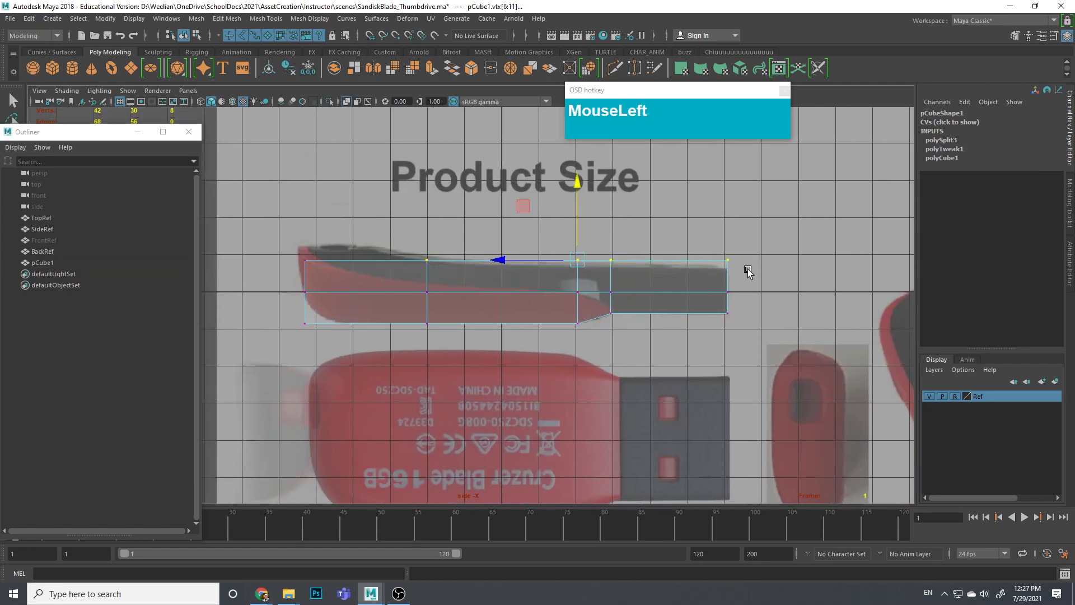
{"action": "left_click_drag", "start_coordinate": [583, 208], "coordinate": [579, 210]}
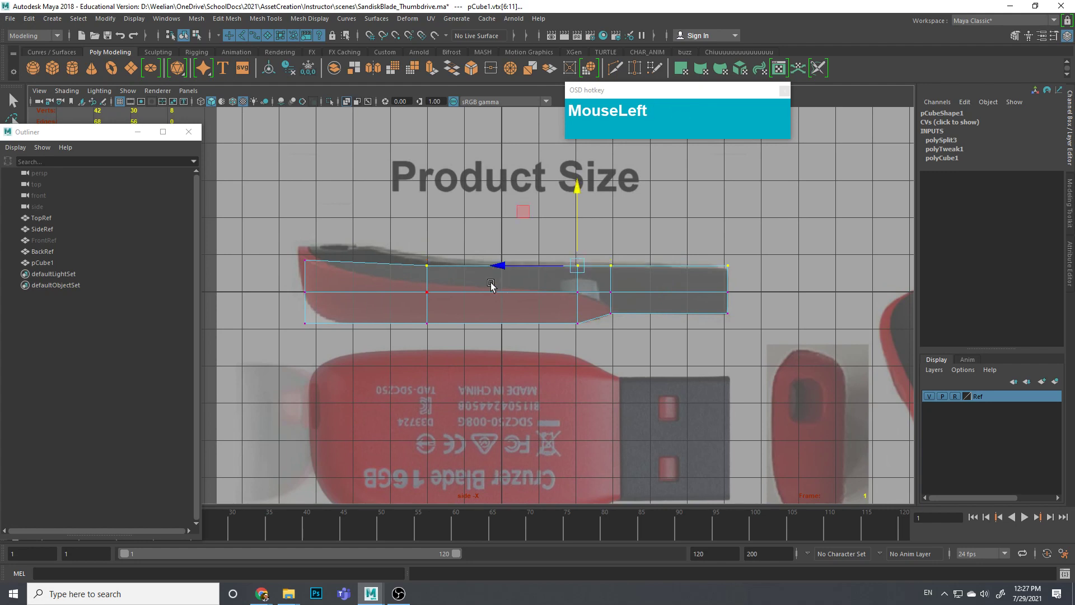
Step: Move the connector section's middle vertices down to just above its underside
{"action": "left_click_drag", "start_coordinate": [604, 290], "coordinate": [768, 298]}
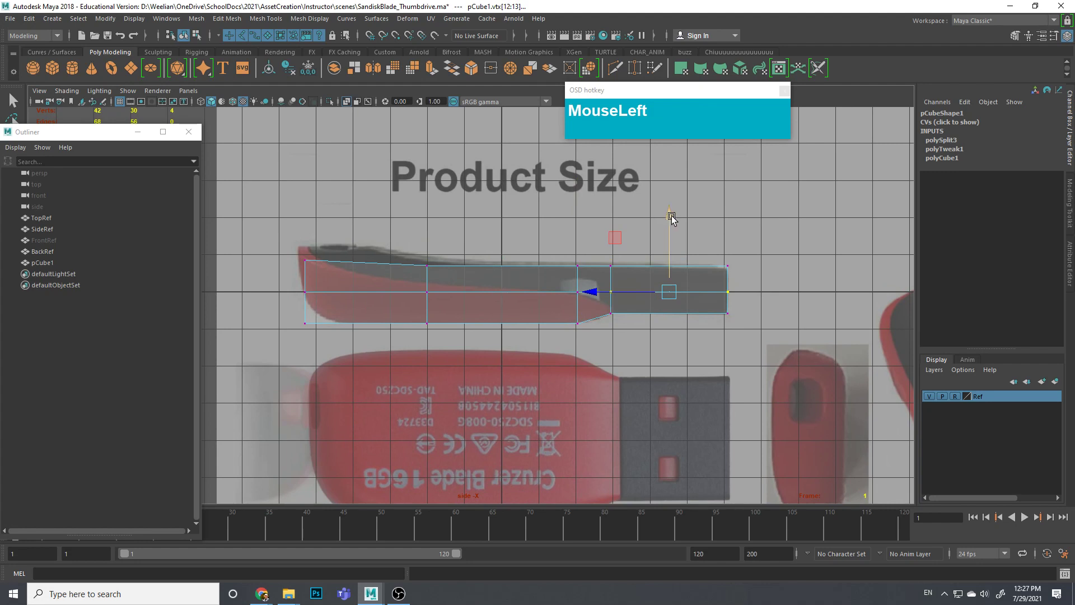
{"action": "left_click_drag", "start_coordinate": [673, 220], "coordinate": [673, 233]}
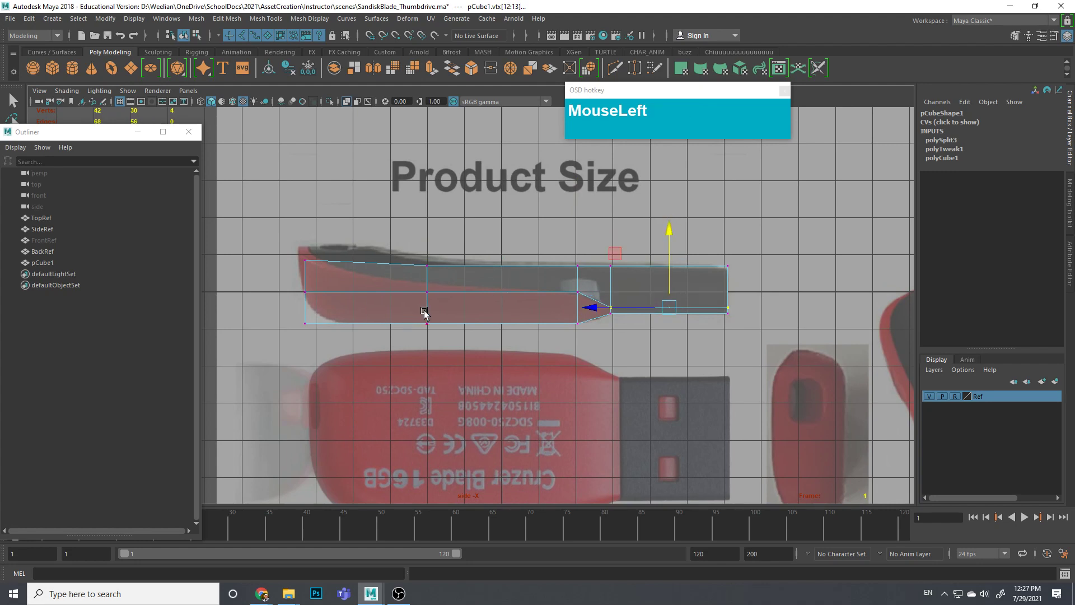
{"action": "scroll", "coordinate": [362, 284], "scroll_direction": "up", "scroll_amount": 1}
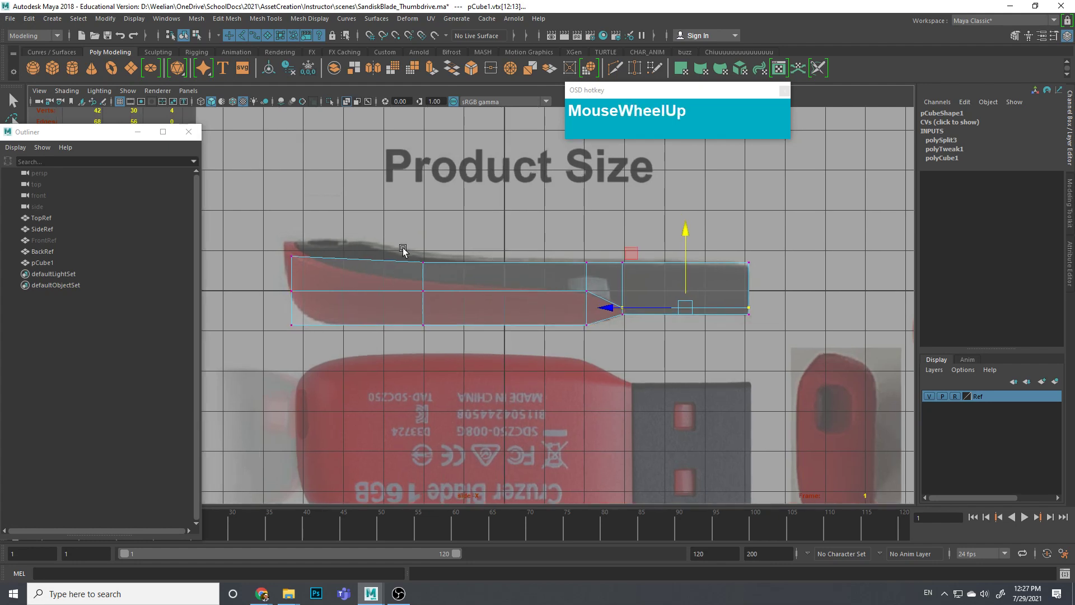
Step: Insert an edge loop with Multi-Cut halfway along the cube's tail section
{"action": "scroll", "coordinate": [415, 302], "scroll_direction": "up", "scroll_amount": 2}
{"action": "middle_click_drag", "start_coordinate": [415, 302], "coordinate": [491, 311], "text": "alt"}
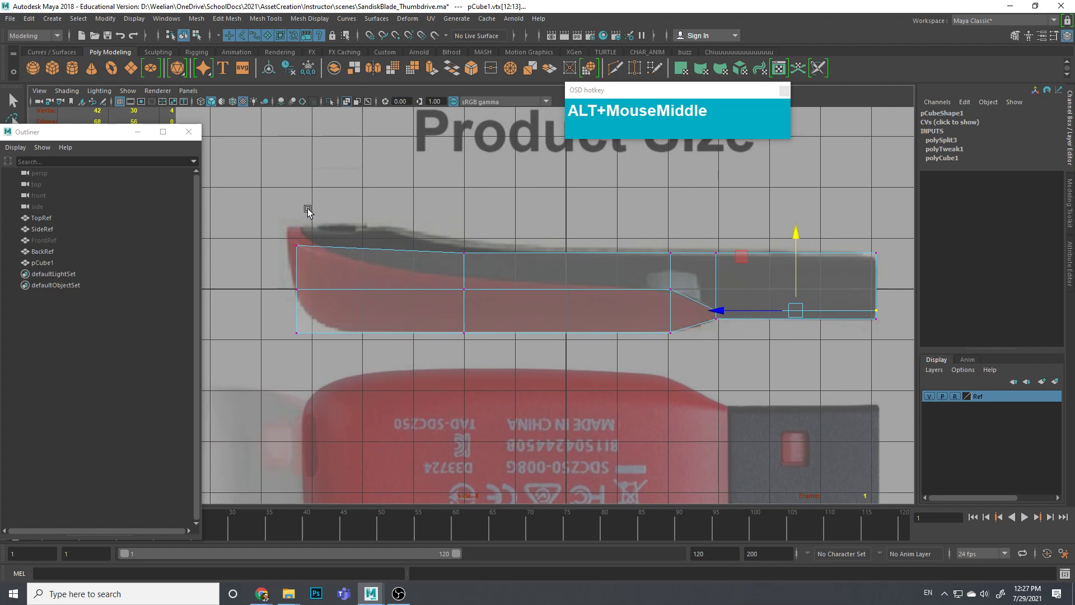
{"action": "right_click_drag", "start_coordinate": [347, 279], "coordinate": [374, 253]}
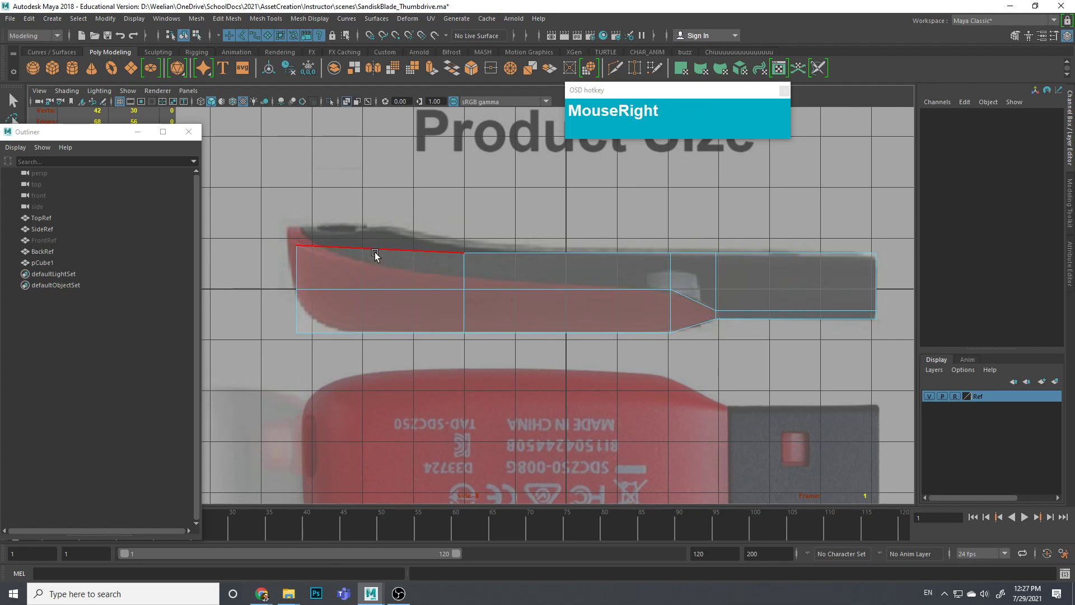
{"action": "left_click", "coordinate": [375, 285]}
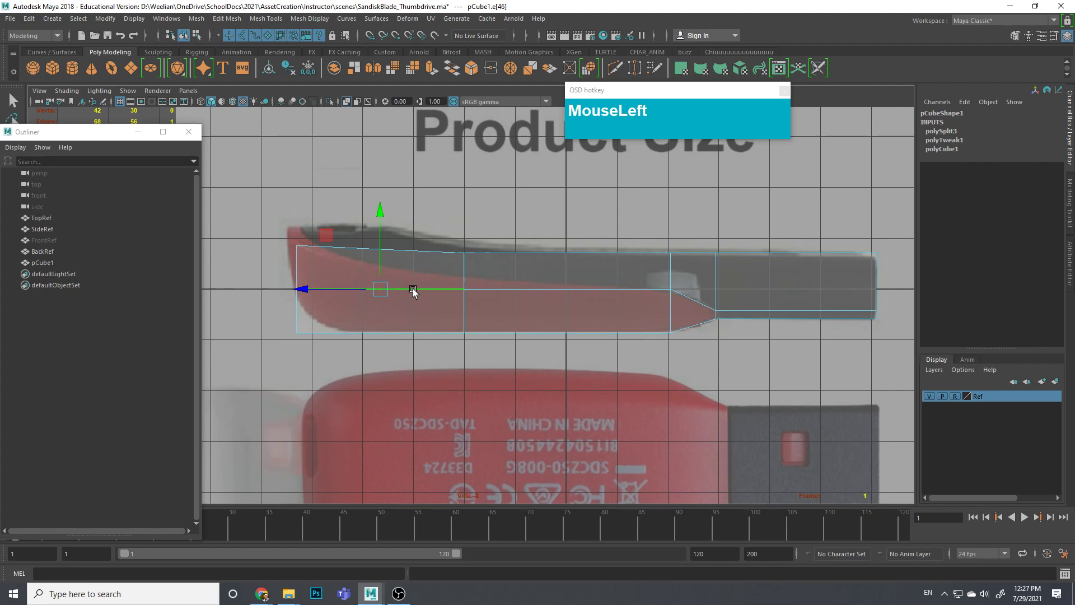
{"action": "right_click_drag", "start_coordinate": [407, 290], "coordinate": [408, 291], "text": "shift"}
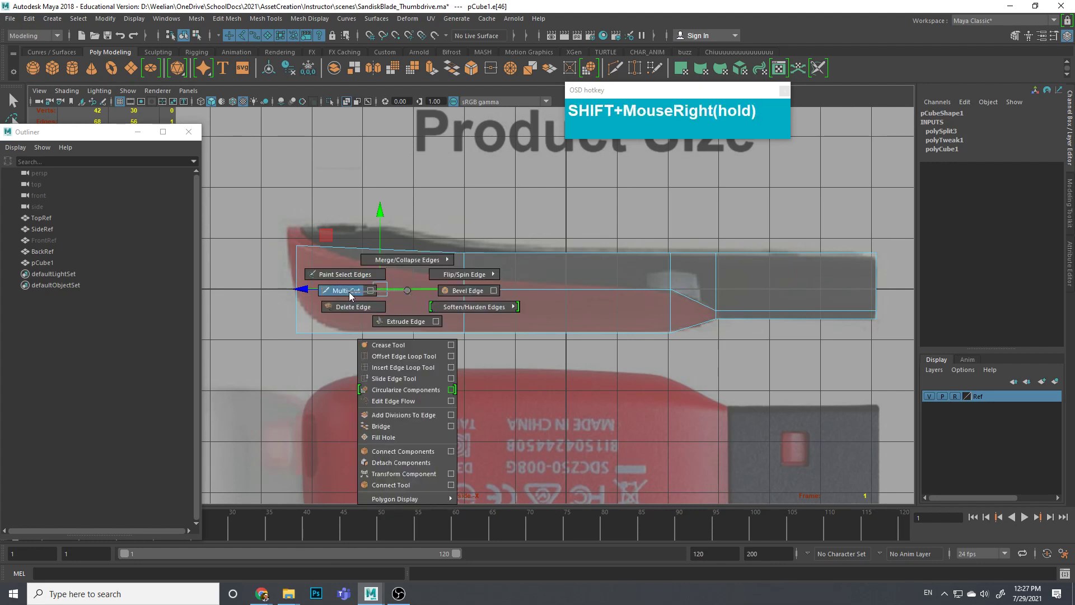
{"action": "right_click_drag", "start_coordinate": [349, 291], "coordinate": [348, 292], "text": "shift"}
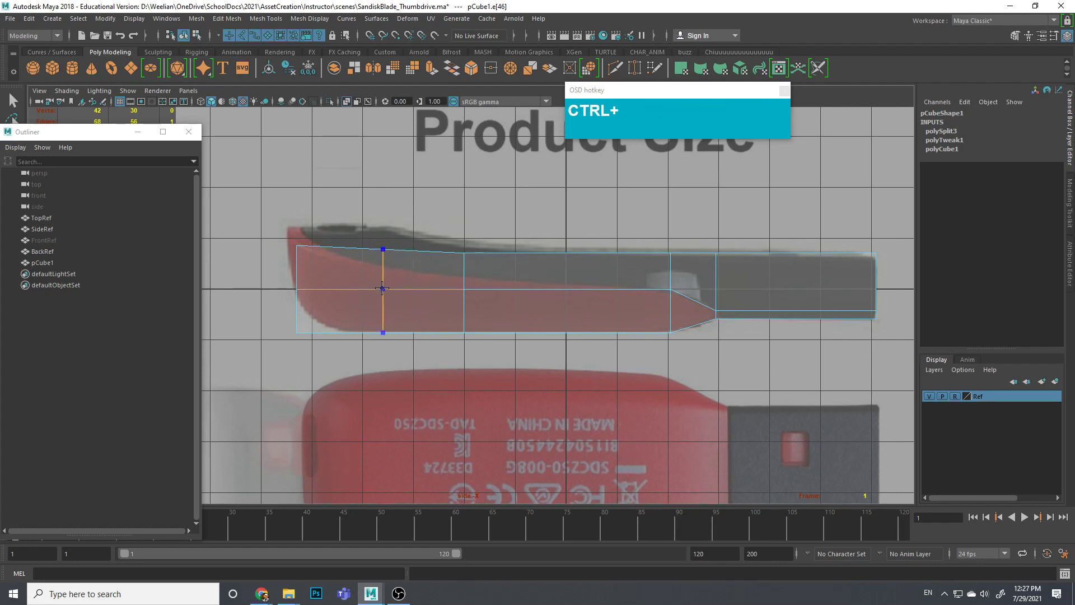
{"action": "left_click", "coordinate": [382, 288], "text": "ctrl"}
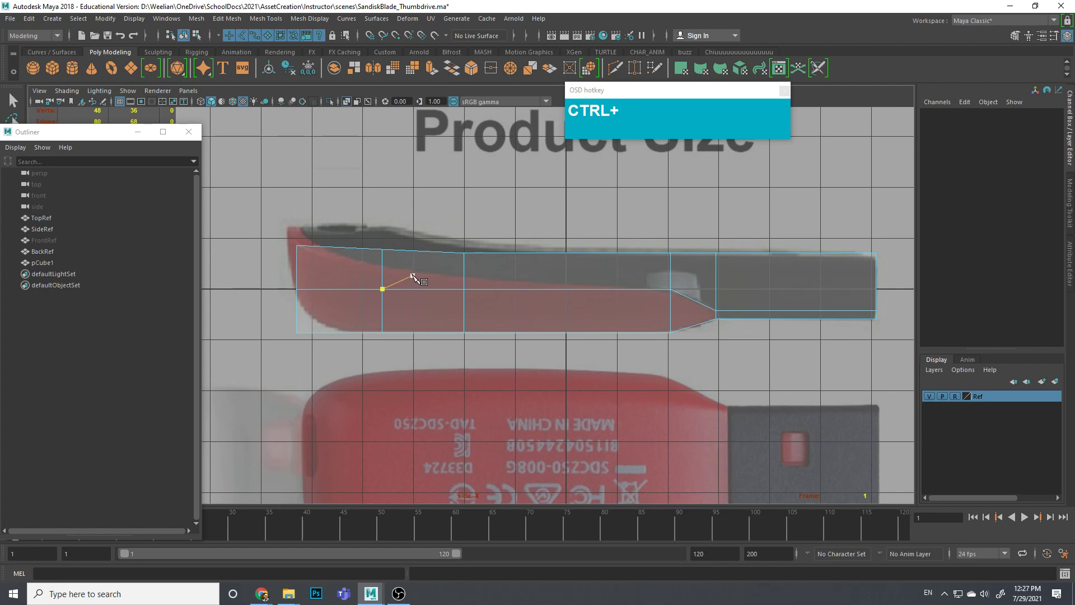
{"action": "key", "text": "q"}
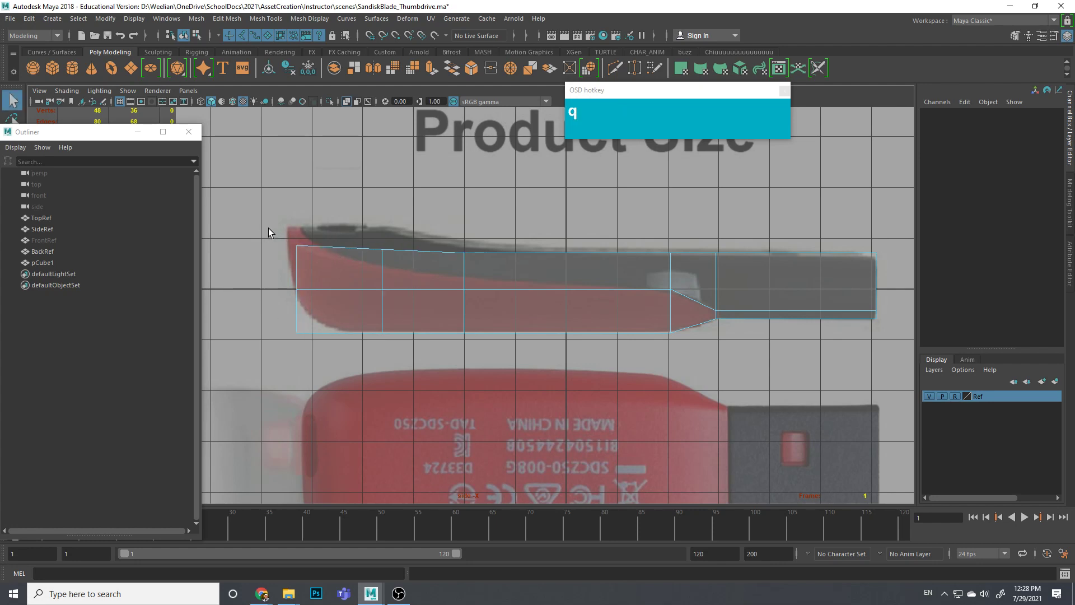
Step: Rotate the two end columns of tail vertices and move them up toward the drive's upturned end on the side reference
{"action": "right_click_drag", "start_coordinate": [312, 263], "coordinate": [260, 263]}
{"action": "left_click_drag", "start_coordinate": [240, 195], "coordinate": [393, 371]}
{"action": "left_click_drag", "start_coordinate": [267, 205], "coordinate": [417, 364]}
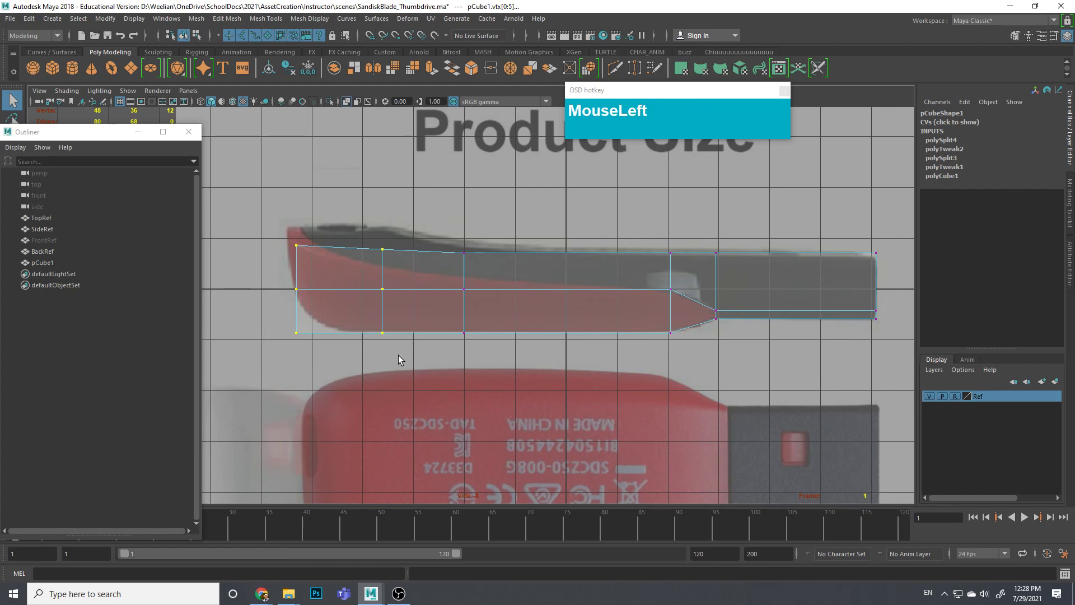
{"action": "key", "text": "e"}
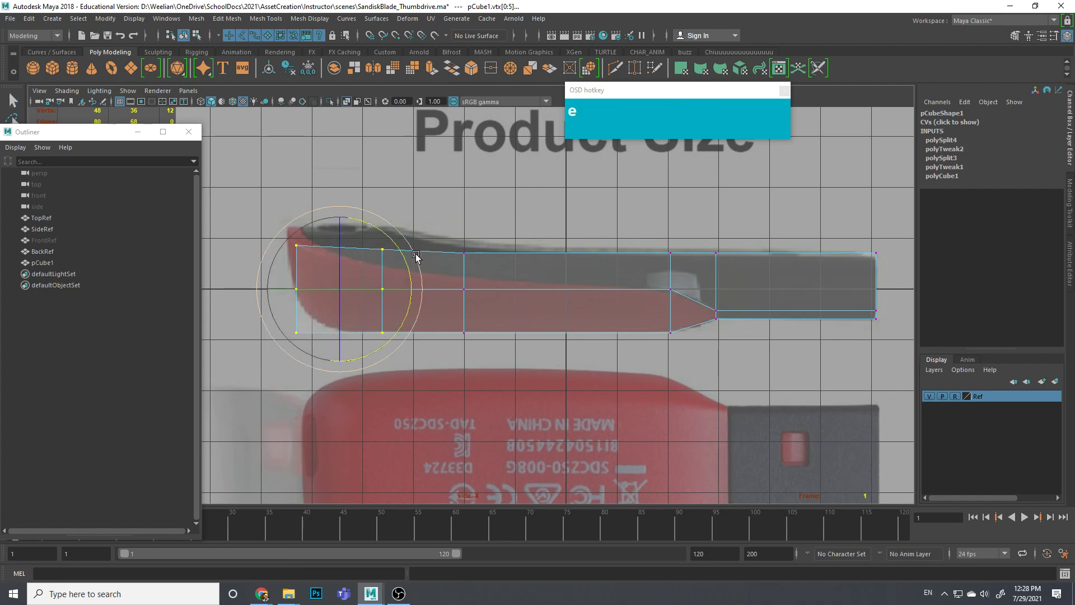
{"action": "left_click_drag", "start_coordinate": [400, 252], "coordinate": [408, 304]}
{"action": "key", "text": "w"}
{"action": "left_click_drag", "start_coordinate": [338, 288], "coordinate": [336, 234]}
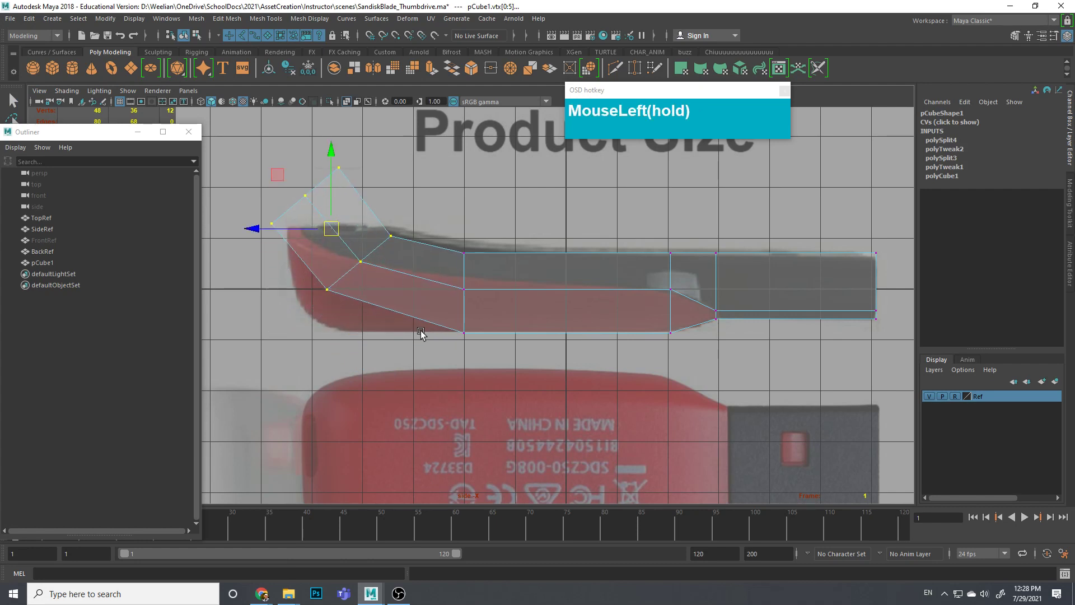
Step: Reposition the tail tip's vertices one by one to follow the upturned end's outline on the side reference
{"action": "right_click", "coordinate": [330, 240]}
{"action": "left_click", "coordinate": [272, 224]}
{"action": "left_click_drag", "start_coordinate": [272, 224], "coordinate": [282, 257]}
{"action": "left_click_drag", "start_coordinate": [316, 275], "coordinate": [344, 318]}
{"action": "left_click_drag", "start_coordinate": [327, 290], "coordinate": [310, 320]}
{"action": "left_click", "coordinate": [360, 264]}
{"action": "left_click_drag", "start_coordinate": [383, 224], "coordinate": [362, 210]}
{"action": "left_click", "coordinate": [338, 171]}
{"action": "left_click_drag", "start_coordinate": [344, 171], "coordinate": [278, 228]}
{"action": "left_click", "coordinate": [305, 196]}
{"action": "left_click", "coordinate": [280, 256]}
{"action": "left_click", "coordinate": [348, 210]}
Step: Adjust the vertices between tail and body and the lower end corner to follow the drive's curve on the side reference
{"action": "left_click_drag", "start_coordinate": [347, 209], "coordinate": [428, 241]}
{"action": "left_click", "coordinate": [401, 241]}
{"action": "left_click_drag", "start_coordinate": [357, 262], "coordinate": [367, 267]}
{"action": "left_click_drag", "start_coordinate": [365, 262], "coordinate": [368, 263]}
{"action": "left_click_drag", "start_coordinate": [511, 319], "coordinate": [466, 251]}
{"action": "left_click_drag", "start_coordinate": [321, 335], "coordinate": [295, 298]}
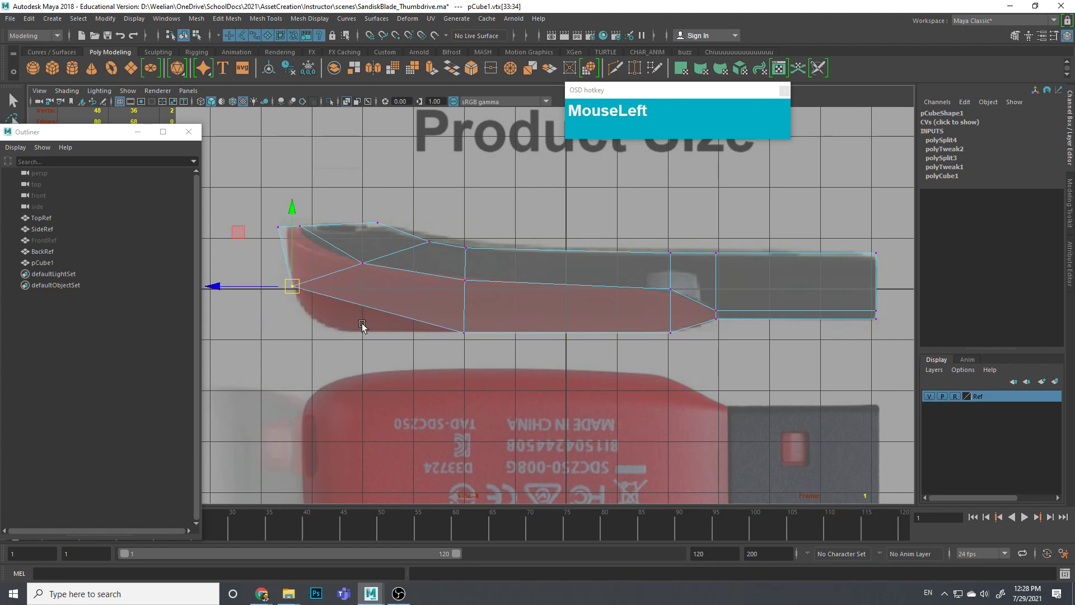
{"action": "left_click", "coordinate": [420, 240]}
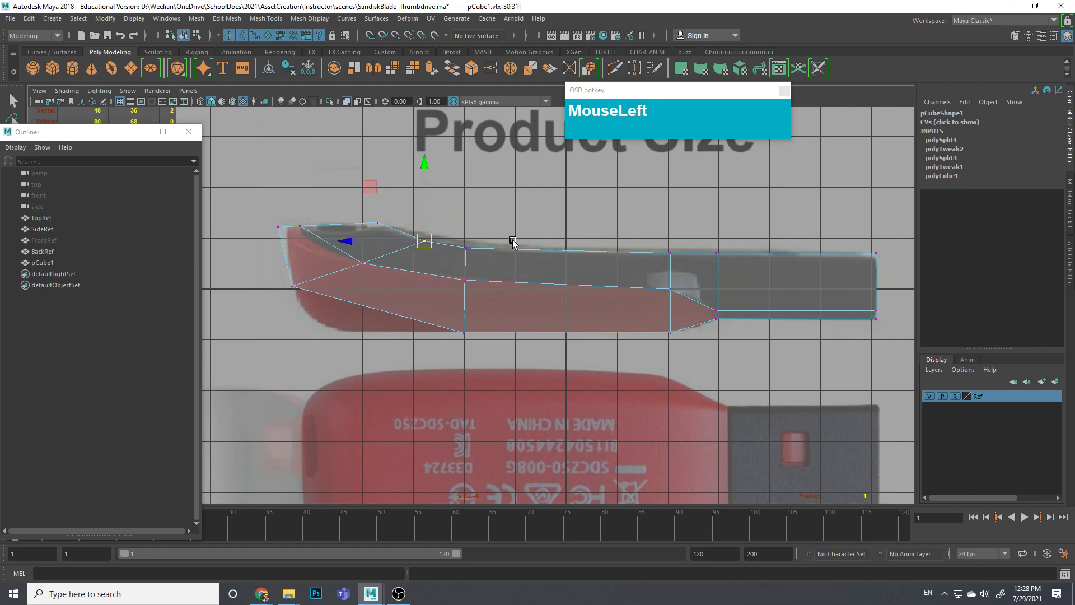
{"action": "left_click", "coordinate": [430, 278]}
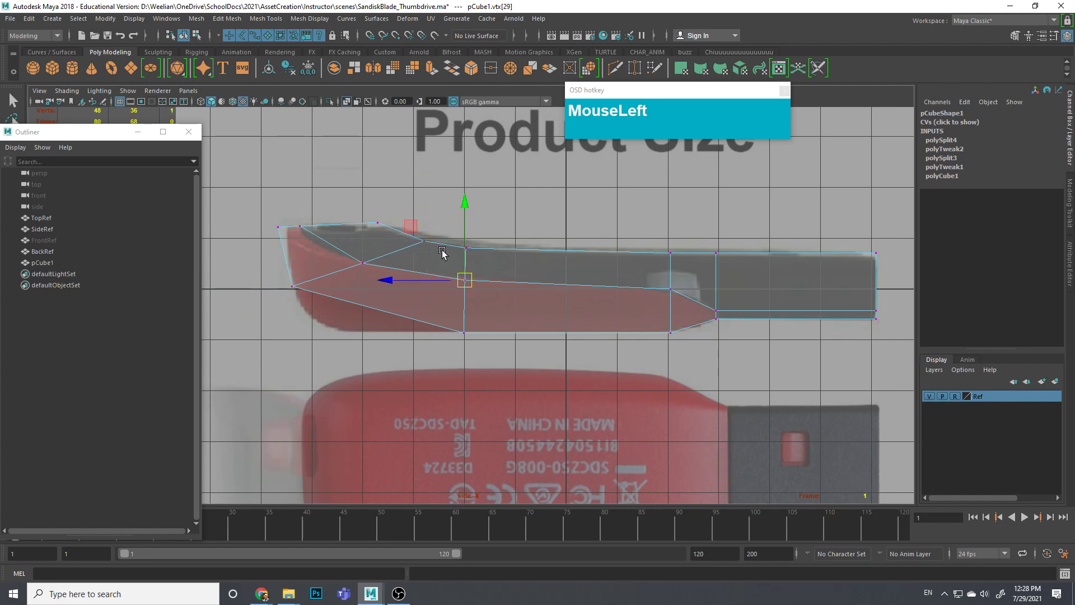
Step: Insert another edge loop with Multi-Cut between the tail bend and the body
{"action": "right_click_drag", "start_coordinate": [444, 260], "coordinate": [421, 278]}
{"action": "left_click", "coordinate": [435, 274]}
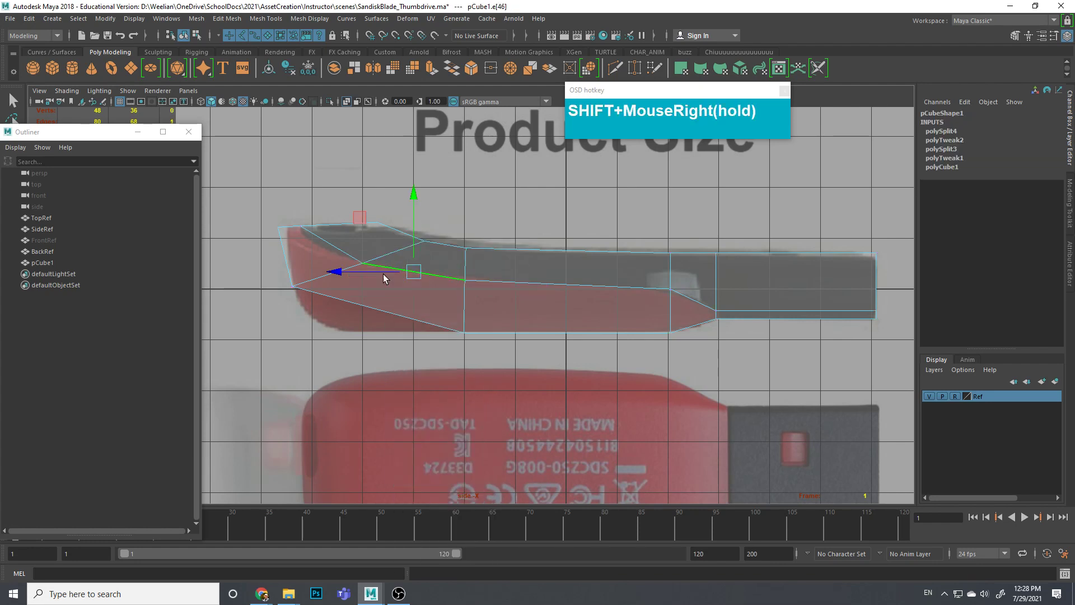
{"action": "left_click", "coordinate": [422, 273], "text": "ctrl"}
{"action": "key", "text": "ctrl+q"}
Step: Move the new loop's bottom vertices out to the rounded lower corner of the drive's tail
{"action": "right_click_drag", "start_coordinate": [392, 313], "coordinate": [367, 300]}
{"action": "left_click_drag", "start_coordinate": [371, 297], "coordinate": [343, 330]}
{"action": "key", "text": "w"}
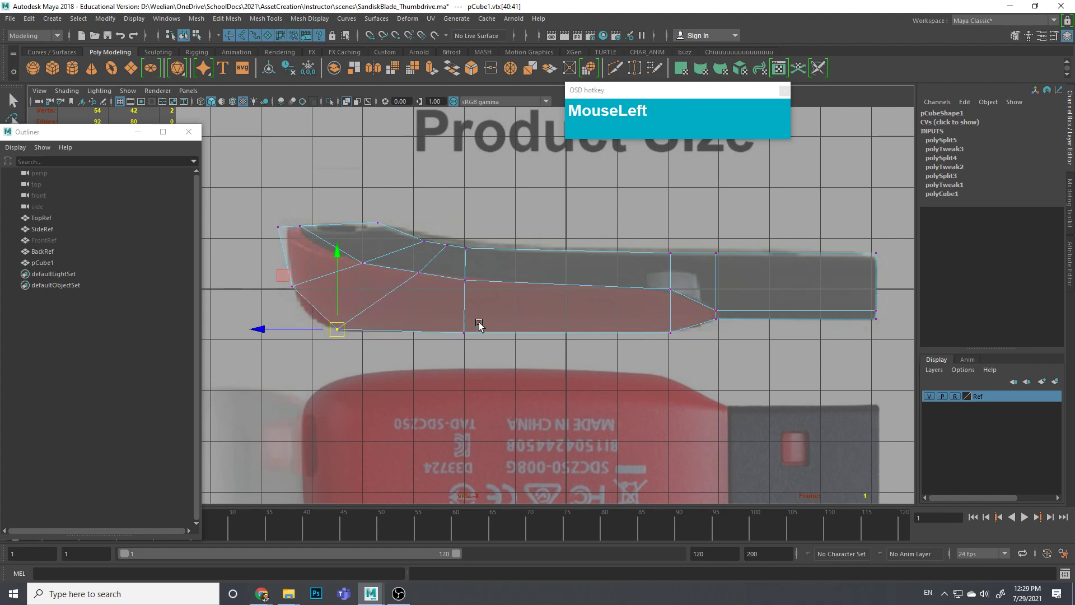
Step: Examine the cube's outline against the thumb drive reference in the top view
{"action": "key", "text": "space"}
{"action": "left_click_drag", "start_coordinate": [535, 311], "coordinate": [520, 317]}
{"action": "scroll", "coordinate": [510, 350], "scroll_direction": "up", "scroll_amount": 2}
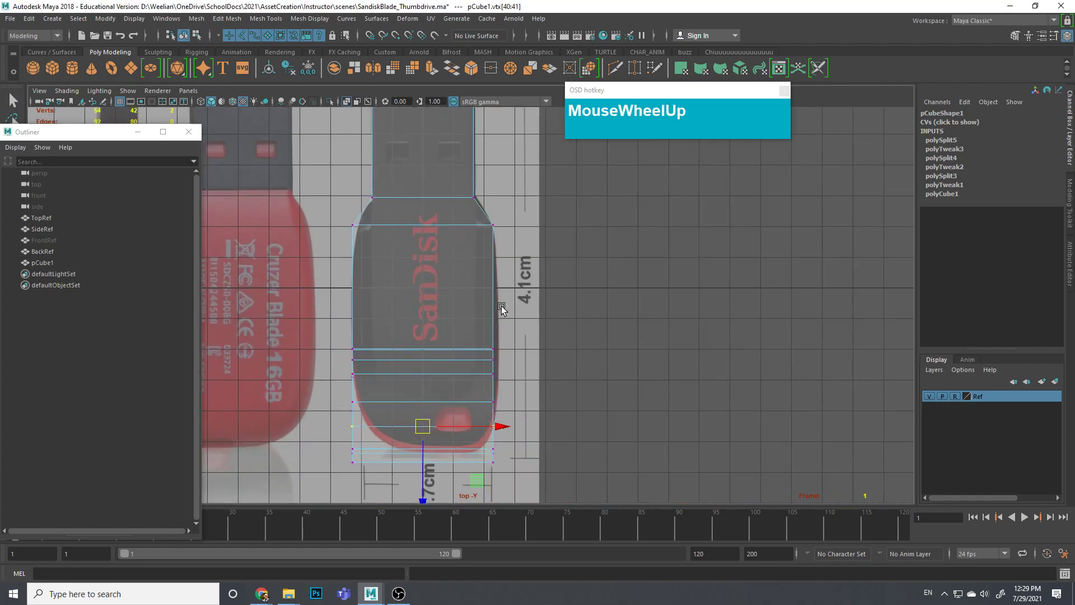
{"action": "scroll", "coordinate": [493, 305], "scroll_direction": "down", "scroll_amount": 1}
{"action": "scroll", "coordinate": [487, 426], "scroll_direction": "up", "scroll_amount": 1}
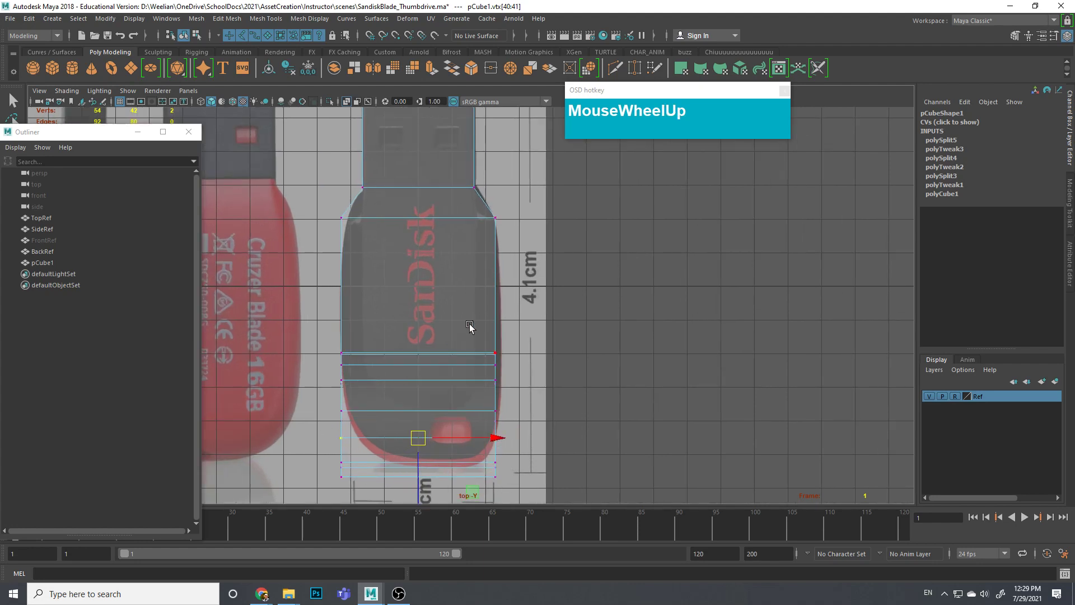
{"action": "scroll", "coordinate": [521, 284], "scroll_direction": "down", "scroll_amount": 3}
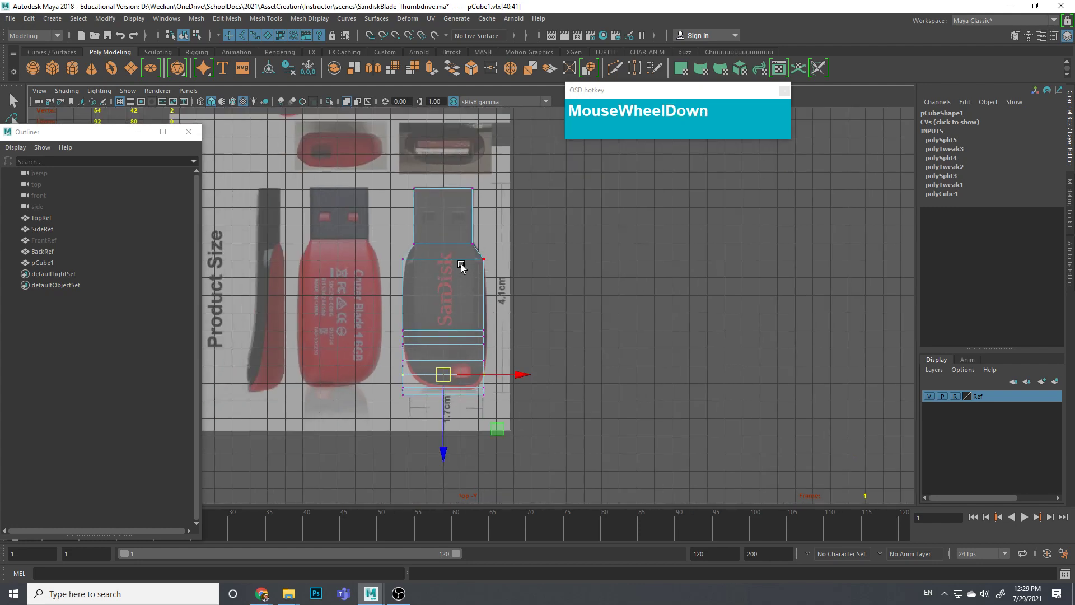
{"action": "scroll", "coordinate": [452, 202], "scroll_direction": "up", "scroll_amount": 3}
{"action": "middle_click_drag", "start_coordinate": [452, 178], "coordinate": [462, 250], "text": "alt"}
Step: Examine how the cube lines up with the end-on drive image in the front view, and clear the selection
{"action": "key", "text": "space"}
{"action": "left_click_drag", "start_coordinate": [454, 241], "coordinate": [458, 270]}
{"action": "middle_click_drag", "start_coordinate": [470, 279], "coordinate": [696, 221], "text": "alt"}
{"action": "scroll", "coordinate": [403, 278], "scroll_direction": "up", "scroll_amount": 3}
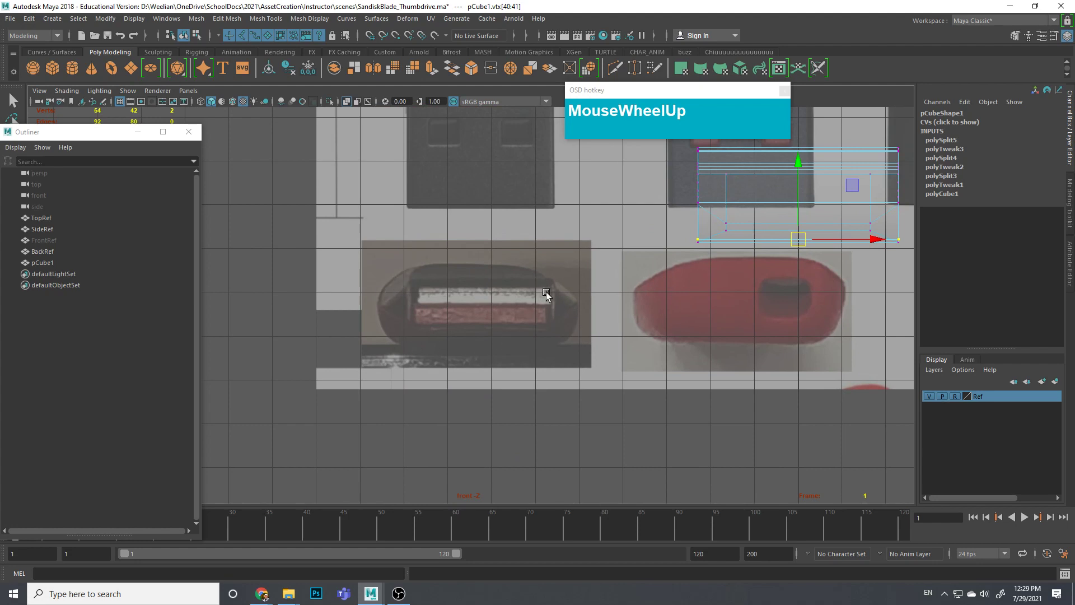
{"action": "scroll", "coordinate": [572, 297], "scroll_direction": "down", "scroll_amount": 2}
{"action": "middle_click_drag", "start_coordinate": [572, 297], "coordinate": [504, 338], "text": "alt"}
{"action": "scroll", "coordinate": [503, 339], "scroll_direction": "up", "scroll_amount": 2}
{"action": "scroll", "coordinate": [518, 365], "scroll_direction": "down", "scroll_amount": 4}
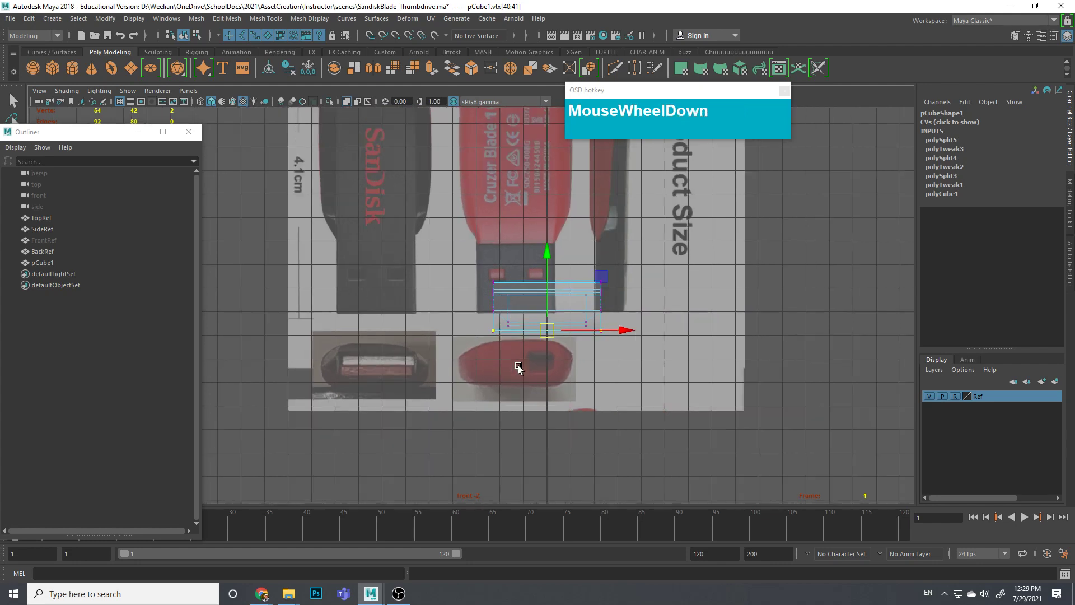
{"action": "scroll", "coordinate": [595, 367], "scroll_direction": "up", "scroll_amount": 2}
{"action": "left_click", "coordinate": [666, 390]}
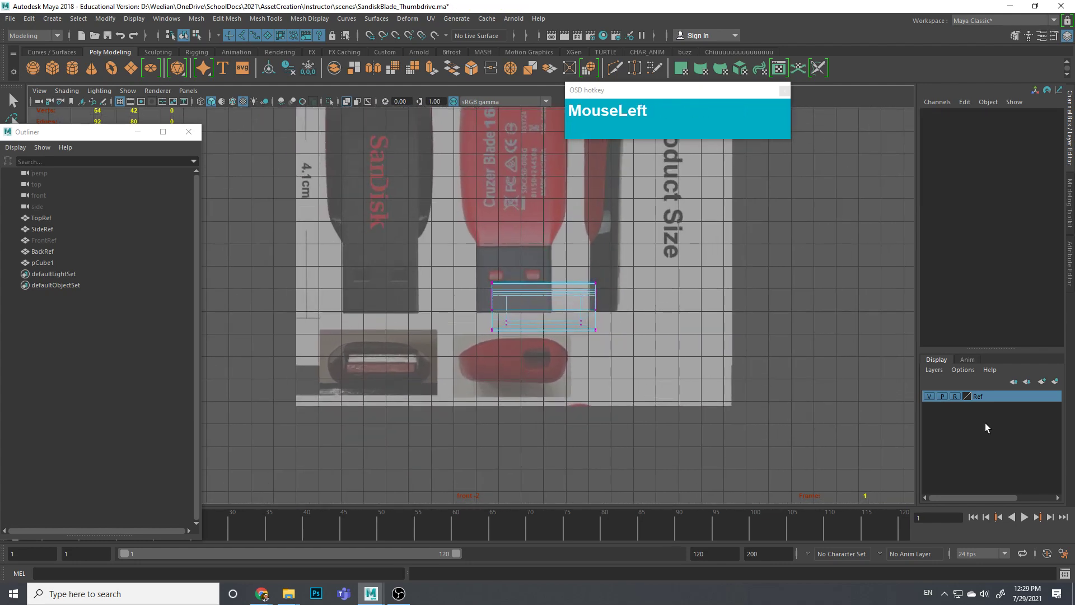
Step: Unlock the Ref layer and move the BackRef plane to Translate X 5.478, Y 7.125, placing the red end-on drive image behind the cube
{"action": "left_click", "coordinate": [956, 397]}
{"action": "left_click", "coordinate": [728, 398]}
{"action": "left_click_drag", "start_coordinate": [513, 208], "coordinate": [517, 202]}
{"action": "key", "text": "space"}
{"action": "left_click_drag", "start_coordinate": [516, 286], "coordinate": [576, 305]}
{"action": "key", "text": "space"}
{"action": "left_click_drag", "start_coordinate": [576, 305], "coordinate": [579, 331]}
{"action": "scroll", "coordinate": [563, 316], "scroll_direction": "up", "scroll_amount": 2}
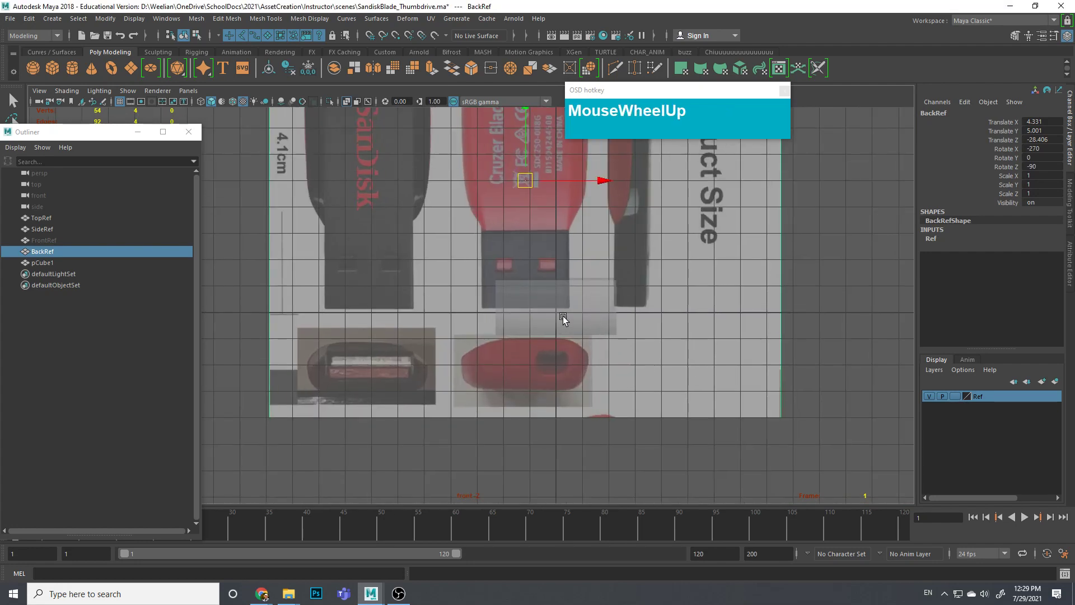
{"action": "left_click_drag", "start_coordinate": [523, 168], "coordinate": [557, 130]}
Step: Set the Ref layer back to reference mode and select the cube to compare it with the end-on image
{"action": "left_click", "coordinate": [955, 395]}
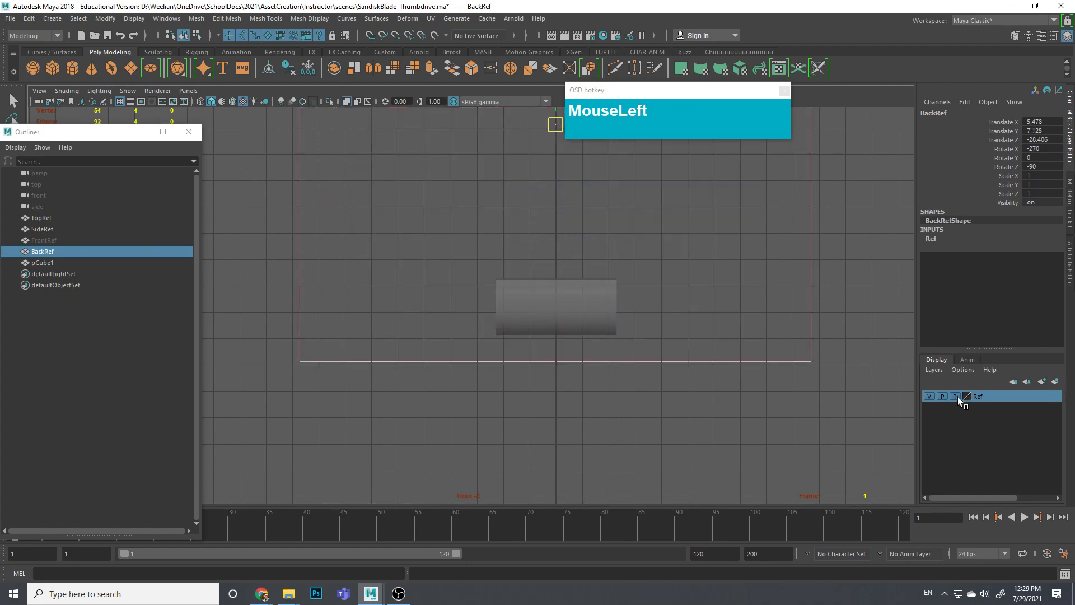
{"action": "left_click", "coordinate": [954, 396]}
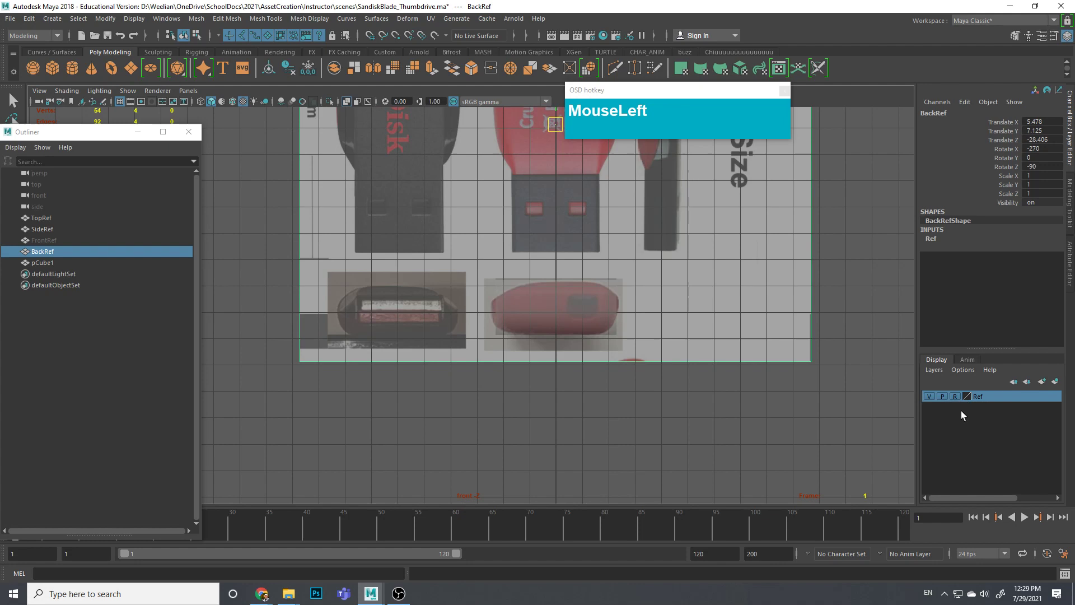
{"action": "left_click", "coordinate": [641, 318]}
{"action": "left_click", "coordinate": [579, 334]}
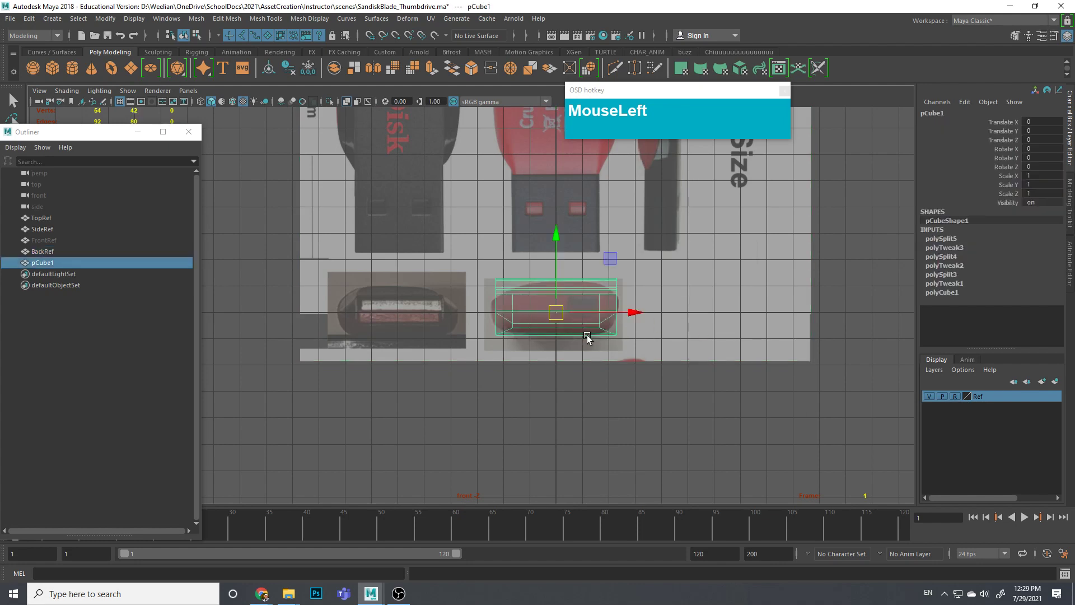
{"action": "scroll", "coordinate": [588, 336], "scroll_direction": "up", "scroll_amount": 2}
{"action": "middle_click_drag", "start_coordinate": [605, 351], "coordinate": [563, 387], "text": "alt"}
{"action": "scroll", "coordinate": [544, 343], "scroll_direction": "up", "scroll_amount": 1}
{"action": "scroll", "coordinate": [545, 343], "scroll_direction": "up", "scroll_amount": 4}
{"action": "scroll", "coordinate": [622, 359], "scroll_direction": "up", "scroll_amount": 2}
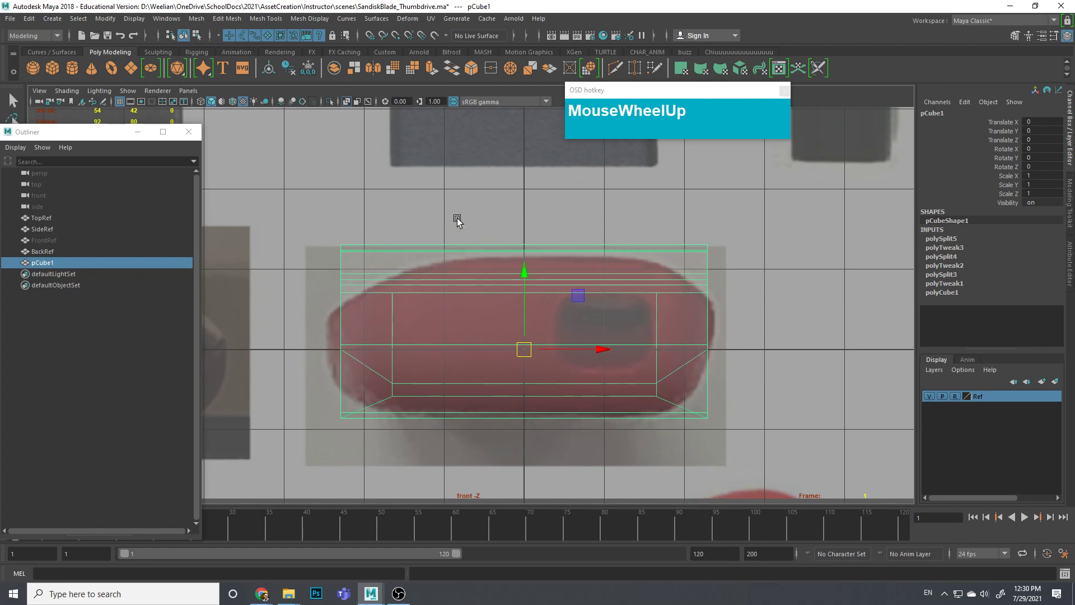
Step: Switch to the perspective view and turn off X-Ray shading
{"action": "key", "text": "space"}
{"action": "left_click_drag", "start_coordinate": [506, 302], "coordinate": [502, 274]}
{"action": "left_click_drag", "start_coordinate": [592, 351], "coordinate": [441, 106], "text": "alt"}
{"action": "scroll", "coordinate": [525, 364], "scroll_direction": "up", "scroll_amount": 3}
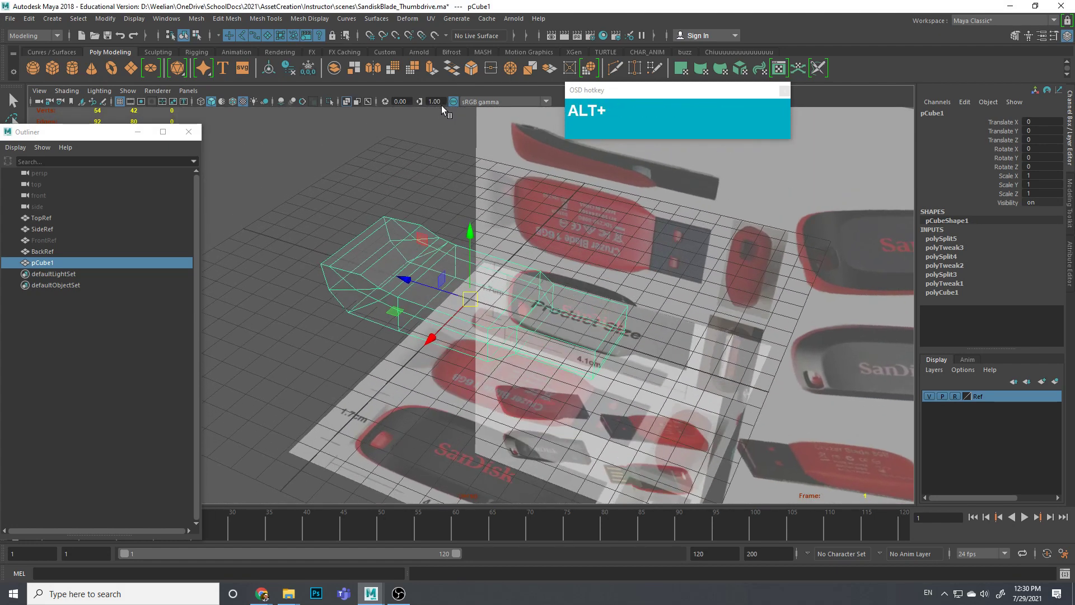
{"action": "left_click", "coordinate": [67, 91]}
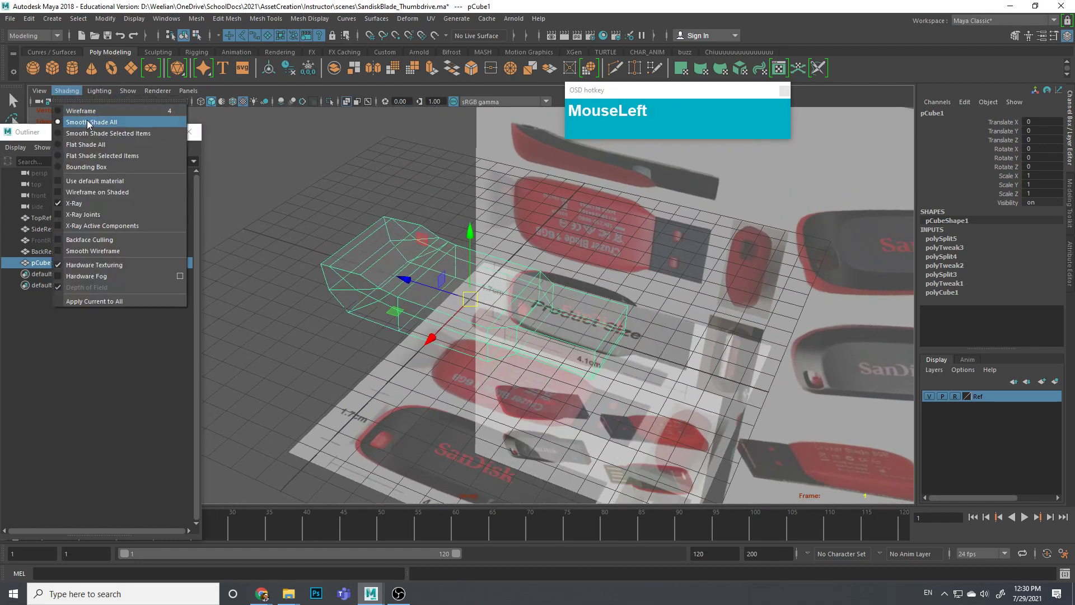
{"action": "left_click", "coordinate": [72, 203]}
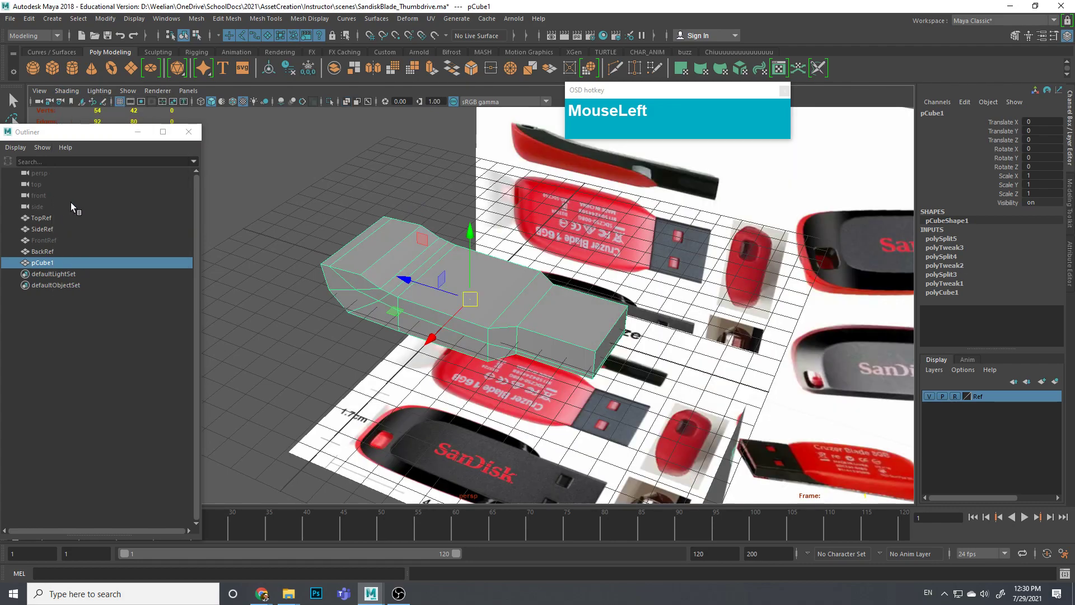
Step: Examine the blocked-out thumb drive and the reference planes from several angles in perspective
{"action": "left_click_drag", "start_coordinate": [333, 271], "coordinate": [578, 295], "text": "alt"}
{"action": "scroll", "coordinate": [493, 284], "scroll_direction": "up", "scroll_amount": 3}
{"action": "middle_click_drag", "start_coordinate": [579, 295], "coordinate": [492, 238], "text": "alt"}
{"action": "left_click_drag", "start_coordinate": [492, 237], "coordinate": [539, 242], "text": "alt"}
{"action": "middle_click_drag", "start_coordinate": [538, 242], "coordinate": [552, 255], "text": "alt"}
{"action": "left_click_drag", "start_coordinate": [551, 255], "coordinate": [347, 297], "text": "alt"}
{"action": "middle_click_drag", "start_coordinate": [348, 297], "coordinate": [448, 285], "text": "alt"}
{"action": "left_click_drag", "start_coordinate": [448, 285], "coordinate": [485, 238], "text": "alt"}
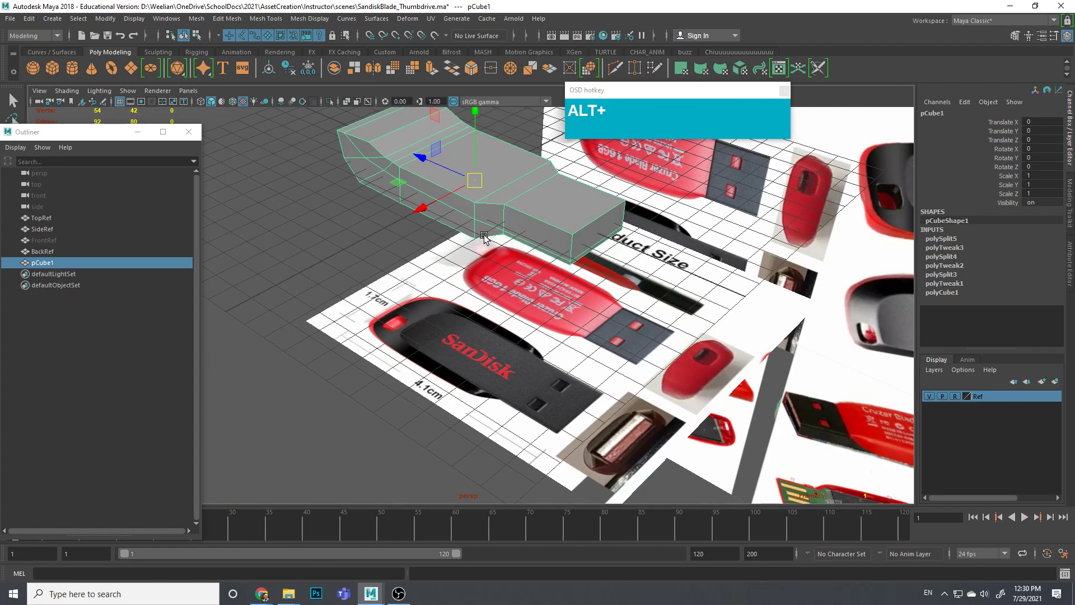
Step: Select the cube's large top face and the strips behind it up to the sloped end, and scale them narrower along X
{"action": "middle_click_drag", "start_coordinate": [484, 238], "coordinate": [482, 258], "text": "alt"}
{"action": "right_click_drag", "start_coordinate": [482, 258], "coordinate": [480, 264]}
{"action": "left_click", "coordinate": [456, 227]}
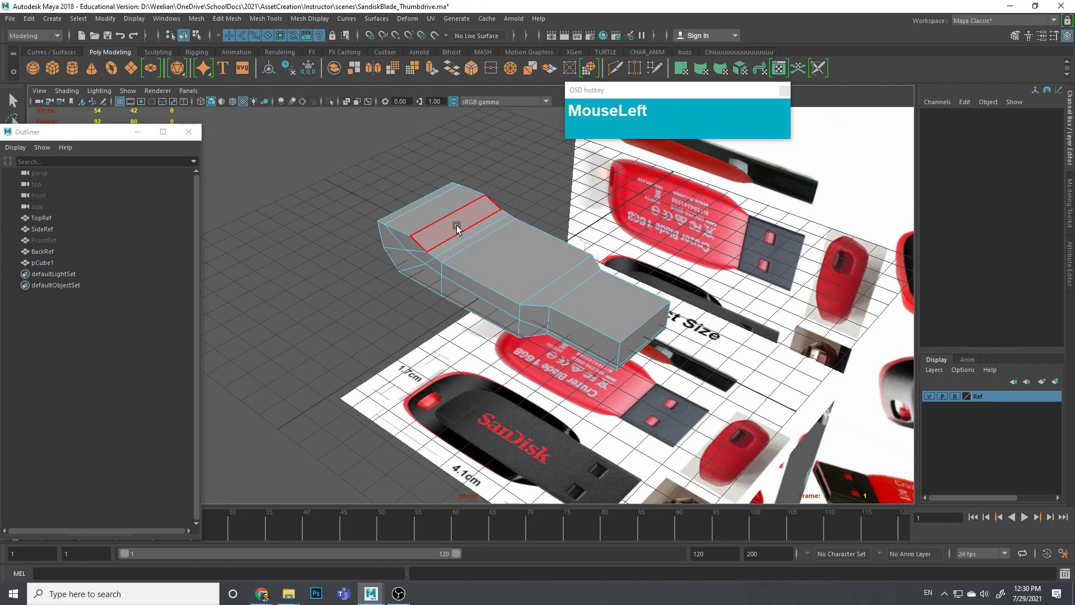
{"action": "left_click", "coordinate": [528, 272], "text": "shift"}
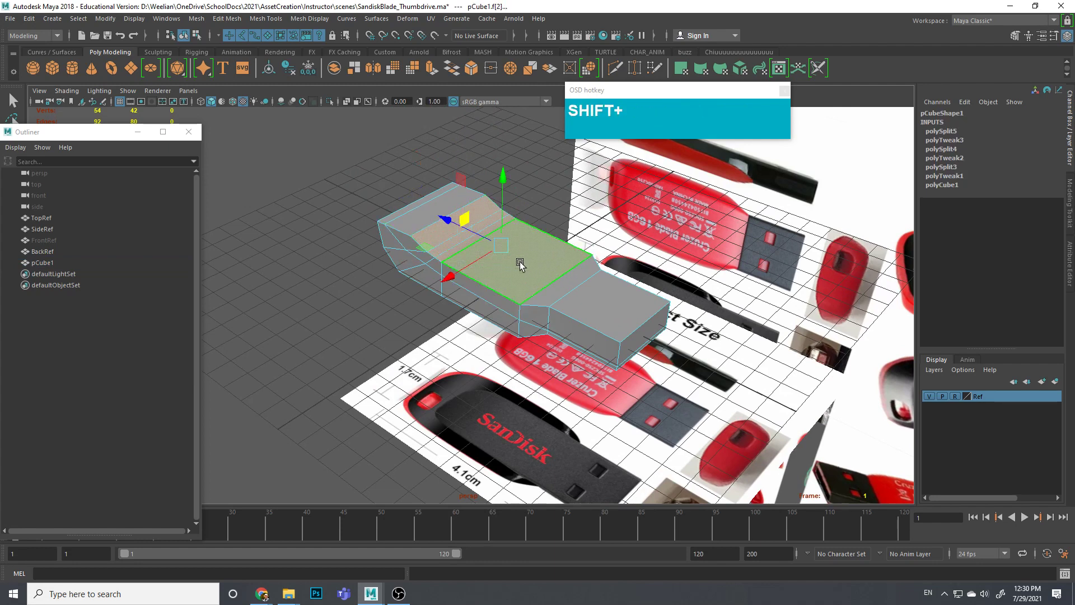
{"action": "key", "text": "r"}
{"action": "left_click_drag", "start_coordinate": [451, 277], "coordinate": [475, 274]}
Step: Switch to the top view and turn on X-Ray shading to see the reference image through the cube
{"action": "key", "text": "space"}
{"action": "left_click_drag", "start_coordinate": [547, 273], "coordinate": [493, 274]}
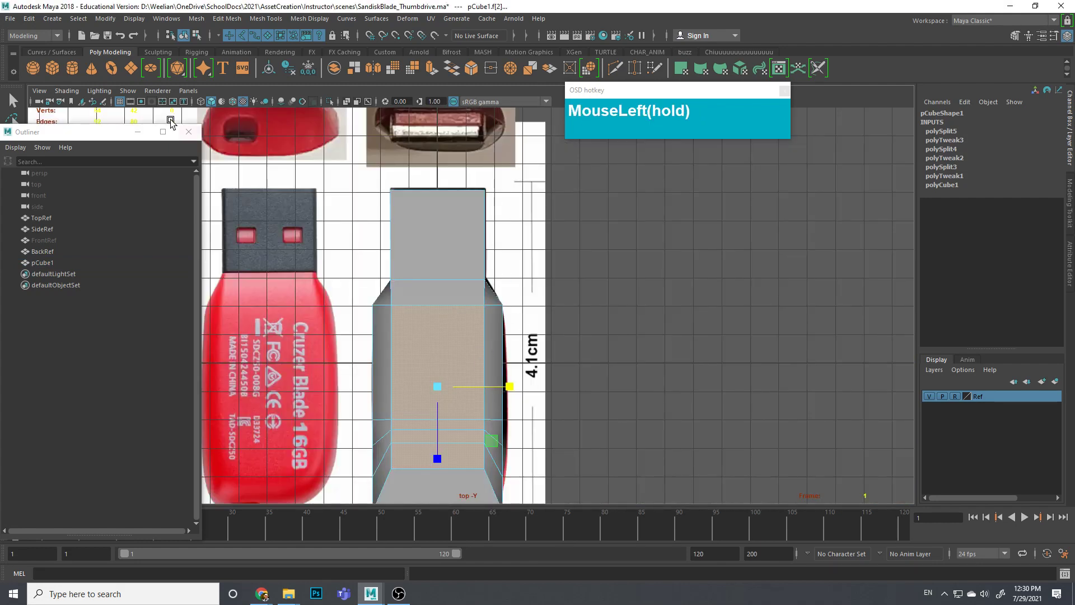
{"action": "left_click", "coordinate": [72, 90]}
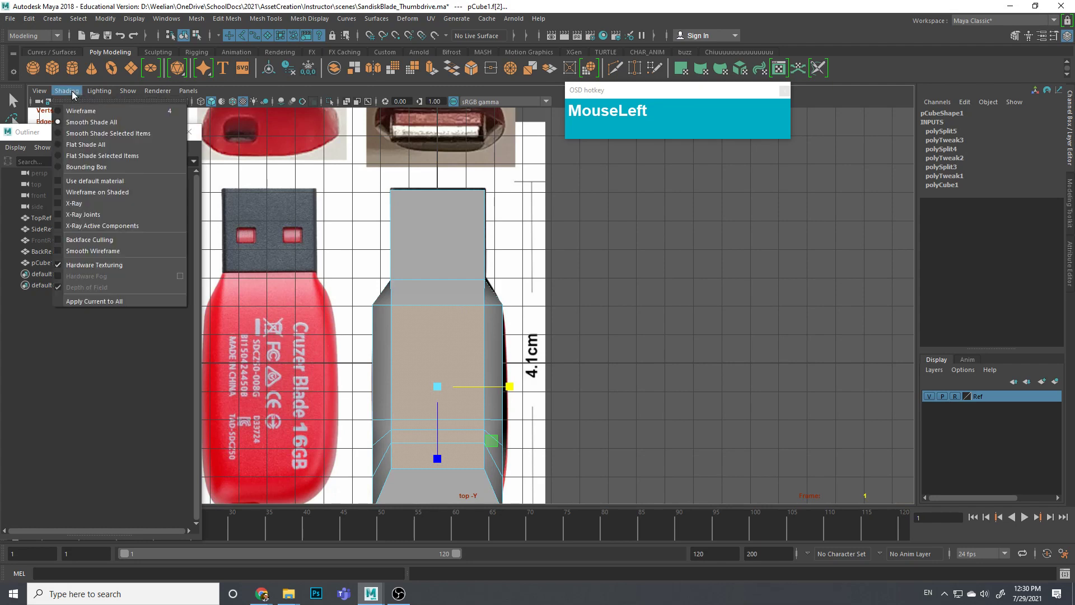
{"action": "left_click", "coordinate": [60, 204]}
Step: Nudge the selected top faces slightly along X to centre them on the black panel in the reference image
{"action": "scroll", "coordinate": [569, 300], "scroll_direction": "up", "scroll_amount": 3, "text": "alt"}
{"action": "scroll", "coordinate": [511, 308], "scroll_direction": "up", "scroll_amount": 3}
{"action": "middle_click_drag", "start_coordinate": [511, 308], "coordinate": [524, 391], "text": "alt"}
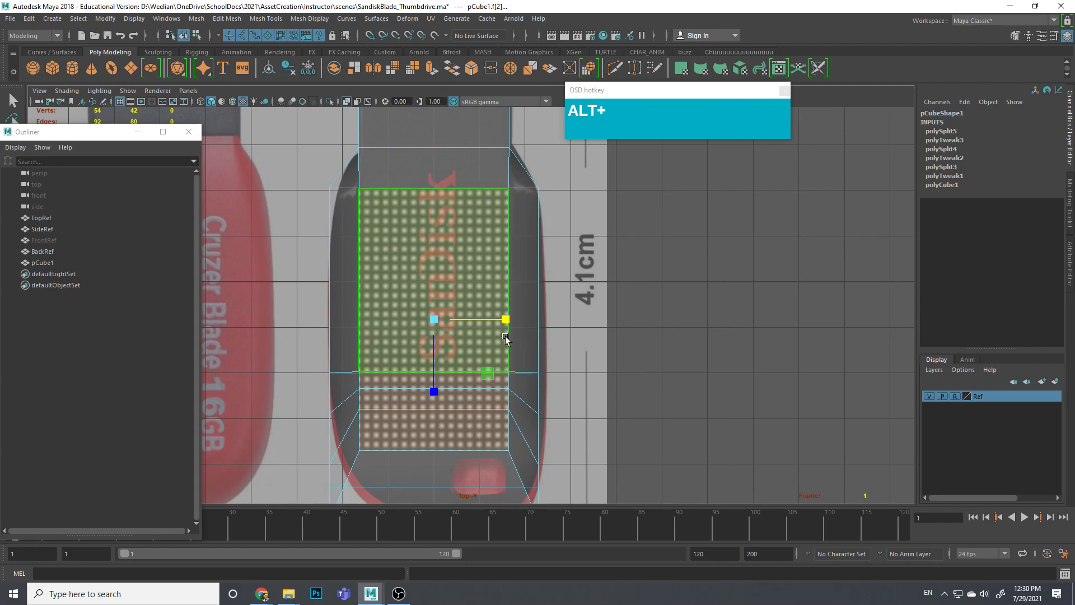
{"action": "key", "text": "w"}
{"action": "left_click_drag", "start_coordinate": [506, 321], "coordinate": [501, 322]}
{"action": "mouse_move", "coordinate": [562, 196]}
{"action": "middle_mouse_down", "text": "alt"}
{"action": "mouse_move", "coordinate": [571, 262]}
{"action": "mouse_move", "coordinate": [567, 216]}
{"action": "middle_mouse_up", "text": "alt"}
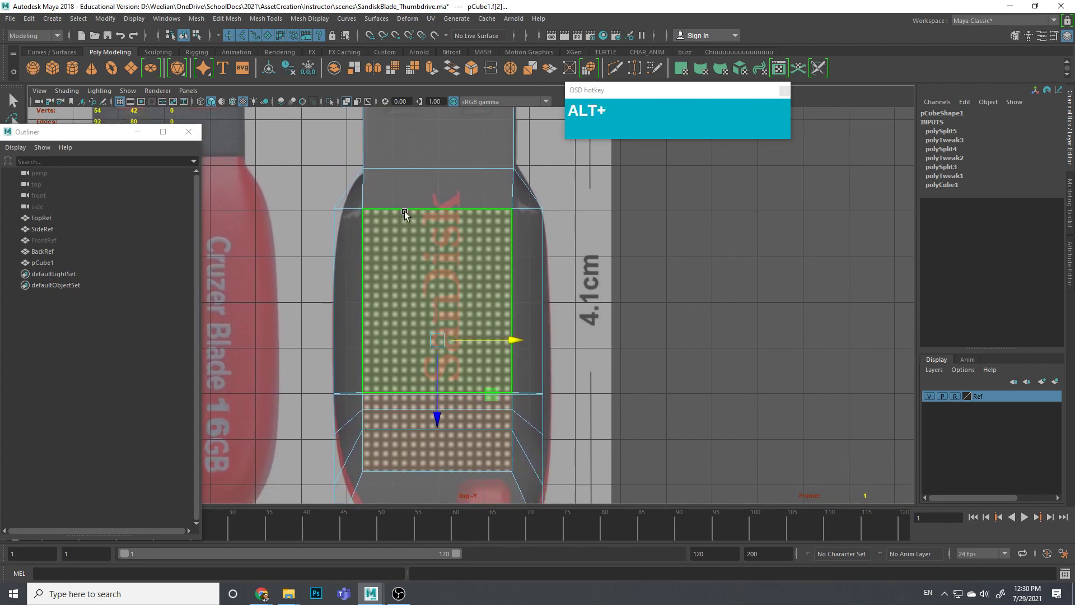
Step: In vertex mode, pull the two corner vertices of the top panel's last row near the rounded end inward
{"action": "middle_click_drag", "start_coordinate": [492, 303], "coordinate": [497, 230], "text": "alt"}
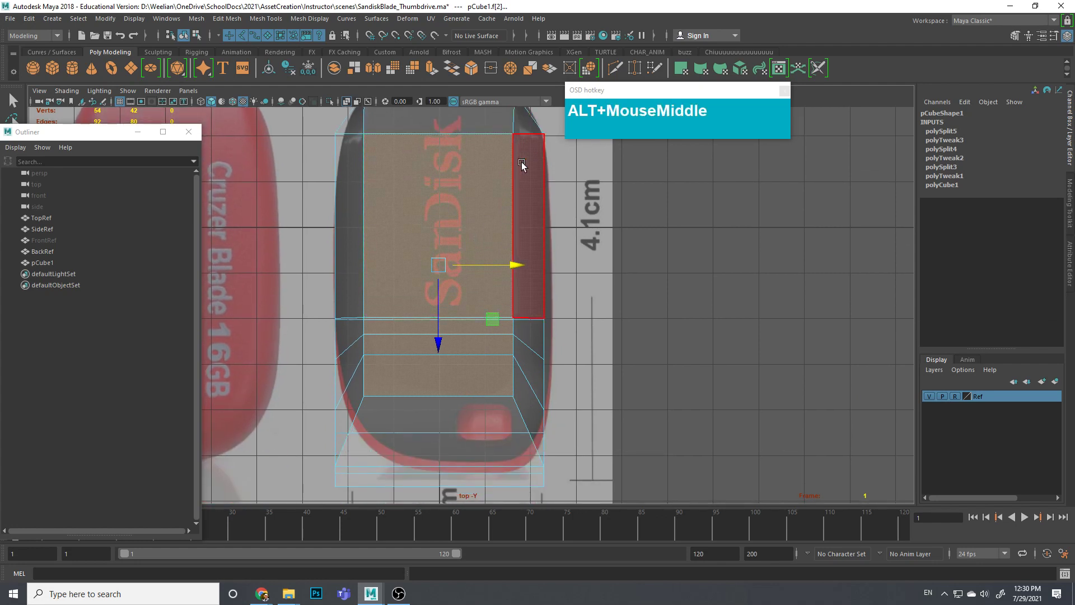
{"action": "scroll", "coordinate": [510, 401], "scroll_direction": "up", "scroll_amount": 3}
{"action": "middle_click_drag", "start_coordinate": [509, 401], "coordinate": [562, 343], "text": "alt"}
{"action": "scroll", "coordinate": [594, 338], "scroll_direction": "up", "scroll_amount": 2}
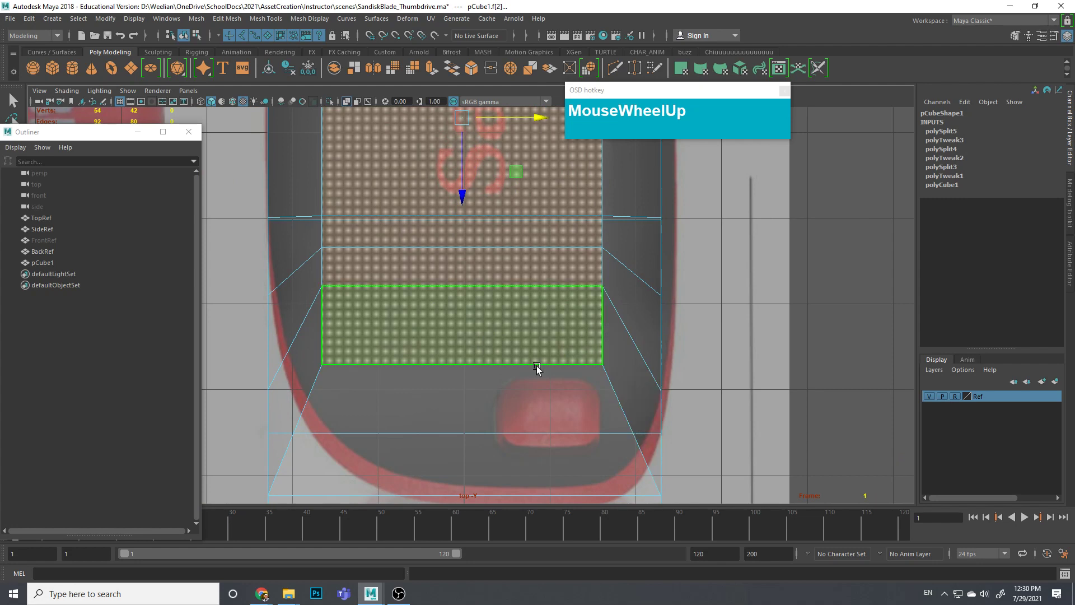
{"action": "right_click_drag", "start_coordinate": [557, 351], "coordinate": [503, 285]}
{"action": "left_click_drag", "start_coordinate": [605, 368], "coordinate": [589, 356]}
{"action": "left_click", "coordinate": [323, 365]}
{"action": "left_click_drag", "start_coordinate": [330, 368], "coordinate": [389, 343]}
Step: Move the left vertices of the two panel rows before the last one inward to taper the panel's left edge
{"action": "left_click", "coordinate": [322, 286]}
{"action": "left_click_drag", "start_coordinate": [324, 287], "coordinate": [341, 286]}
{"action": "middle_click_drag", "start_coordinate": [343, 274], "coordinate": [350, 310], "text": "alt"}
{"action": "left_click_drag", "start_coordinate": [313, 278], "coordinate": [378, 288]}
{"action": "middle_click_drag", "start_coordinate": [611, 328], "coordinate": [580, 363], "text": "alt"}
{"action": "left_click", "coordinate": [578, 322]}
{"action": "left_click_drag", "start_coordinate": [580, 322], "coordinate": [586, 322]}
{"action": "key", "text": "ctrl+z"}
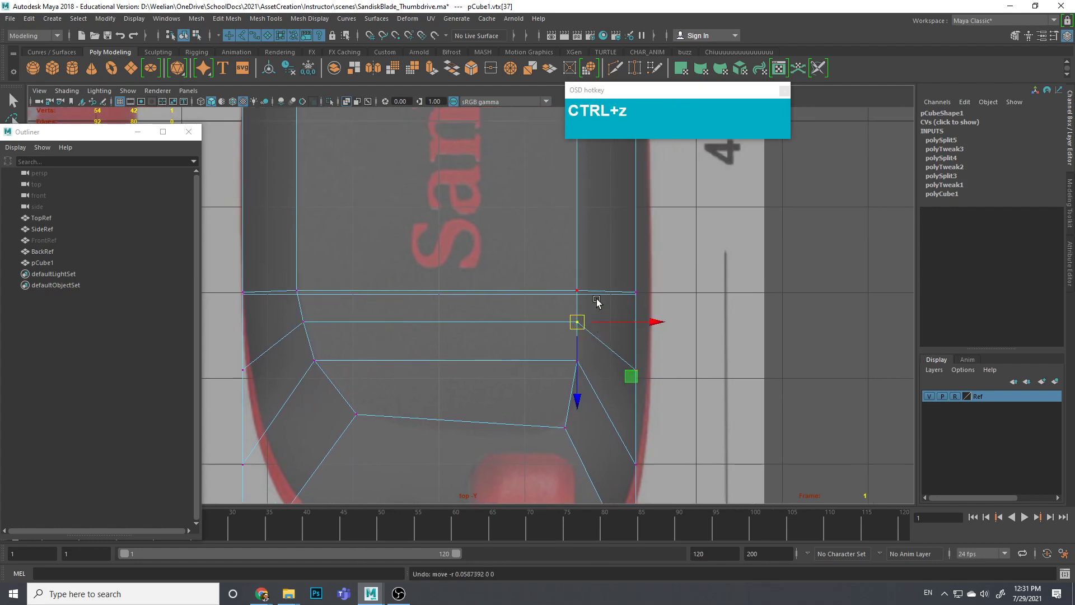
Step: Move the right vertices of the panel's middle rows inward so the right edge tapers like the left one
{"action": "scroll", "coordinate": [593, 331], "scroll_direction": "down", "scroll_amount": 3}
{"action": "right_click_drag", "start_coordinate": [541, 237], "coordinate": [532, 216]}
{"action": "left_click", "coordinate": [523, 220]}
{"action": "left_click_drag", "start_coordinate": [565, 219], "coordinate": [576, 221]}
{"action": "scroll", "coordinate": [557, 284], "scroll_direction": "up", "scroll_amount": 2}
{"action": "right_click_drag", "start_coordinate": [529, 285], "coordinate": [475, 285]}
{"action": "left_click", "coordinate": [537, 315]}
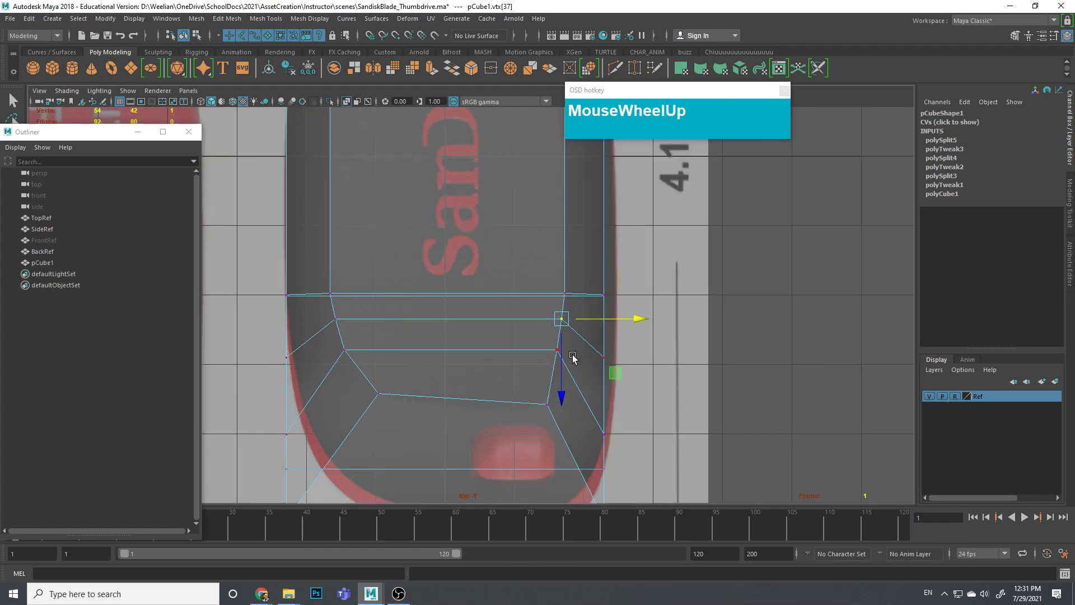
Step: Walk the vertex selection up, down and across the neighbouring vertices of the tapered panel rows
{"action": "key", "text": "Down"}
{"action": "key", "text": "Down"}
{"action": "key", "text": "Up"}
{"action": "key", "text": "Up"}
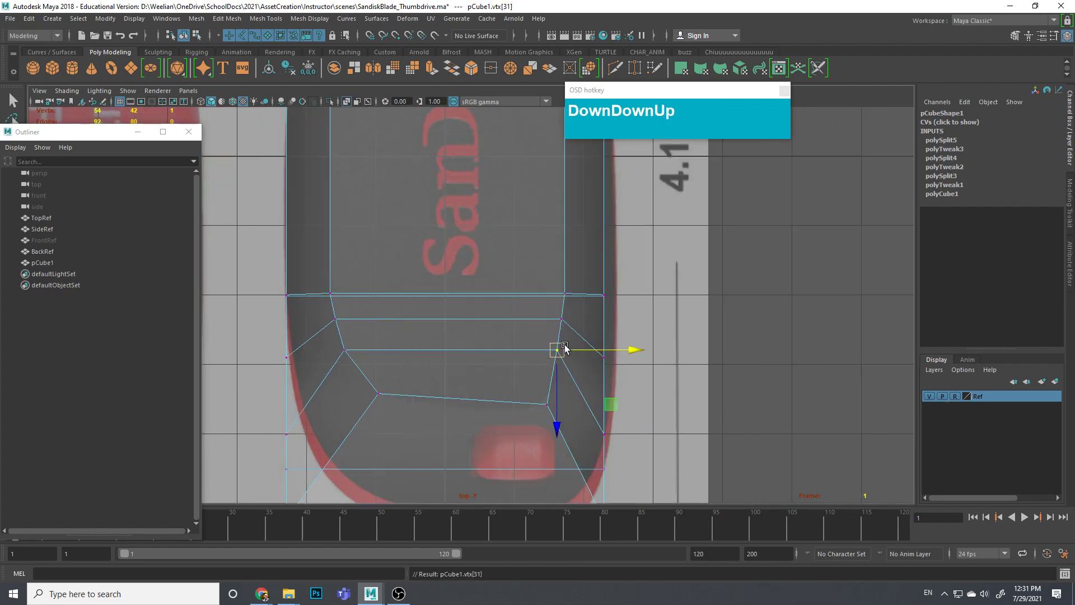
{"action": "key", "text": "Left"}
{"action": "key", "text": "Right"}
{"action": "key", "text": "Down"}
{"action": "key", "text": "Up"}
{"action": "key", "text": "Up"}
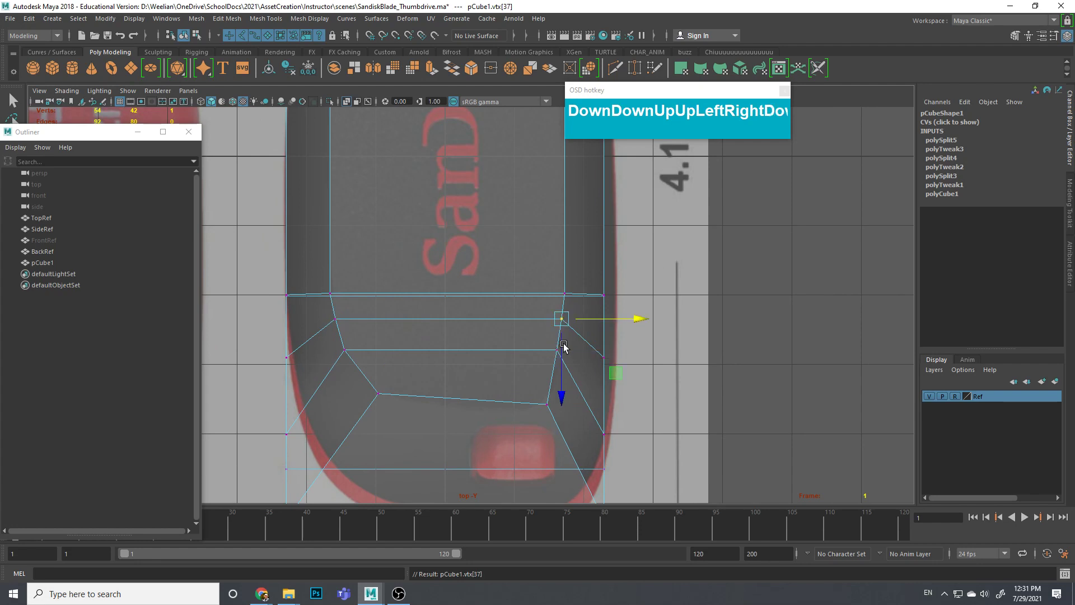
{"action": "key", "text": "Down"}
{"action": "key", "text": "Down"}
{"action": "key", "text": "Left"}
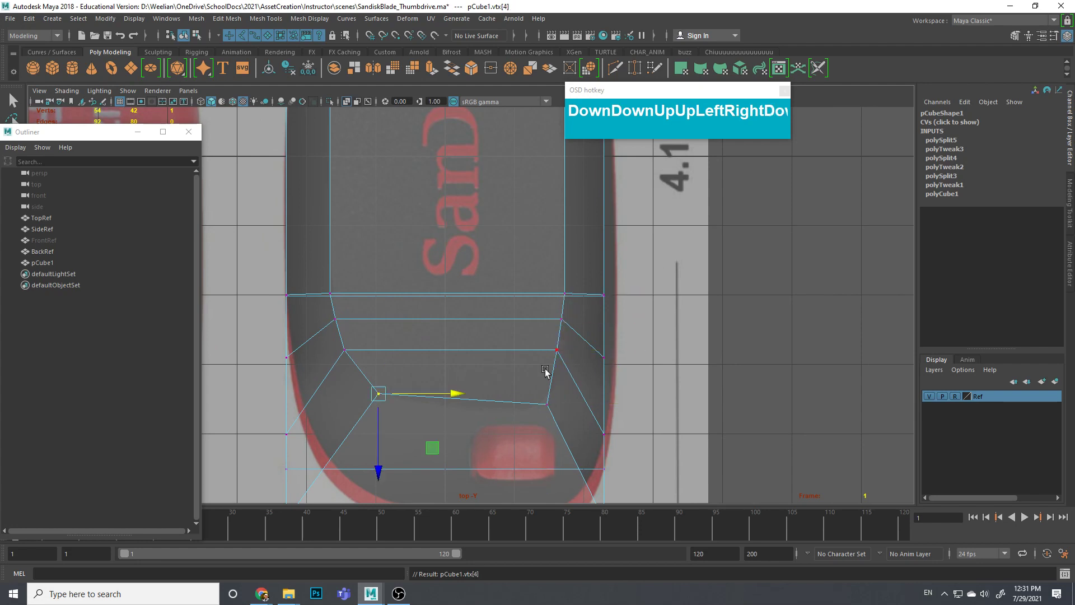
Step: Nudge the right corner vertex of the panel's last row slightly inward and away from the rounded end
{"action": "key", "text": "Right"}
{"action": "key", "text": "Up"}
{"action": "key", "text": "Down"}
{"action": "left_click_drag", "start_coordinate": [604, 413], "coordinate": [599, 412]}
{"action": "key", "text": "Up"}
{"action": "key", "text": "Down"}
{"action": "left_click_drag", "start_coordinate": [541, 455], "coordinate": [556, 436]}
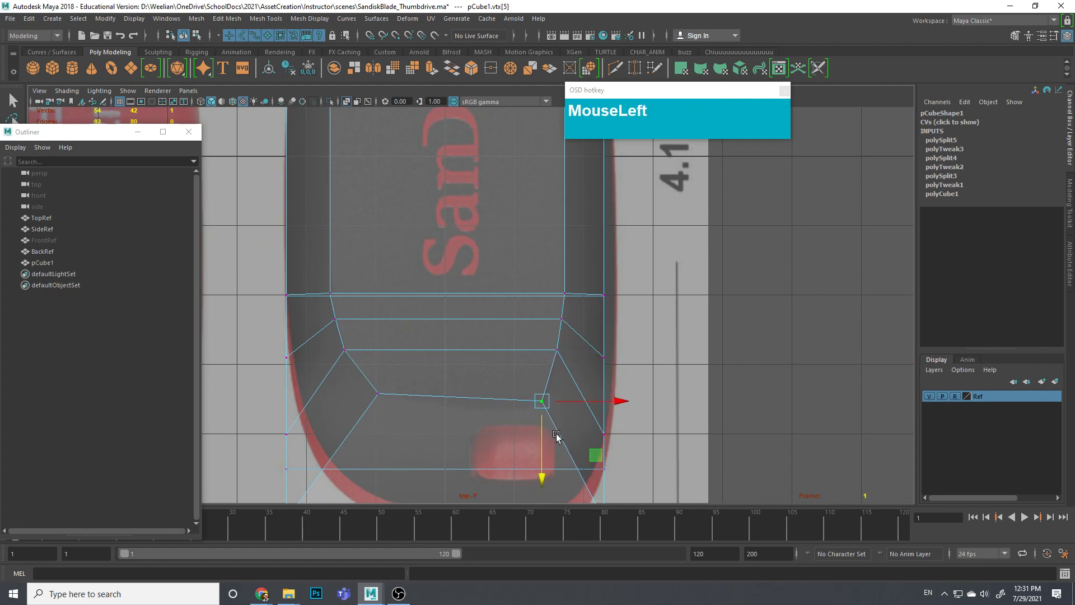
Step: Shift the left vertices of the panel's last two rows slightly inward to even out the taper
{"action": "left_click_drag", "start_coordinate": [344, 356], "coordinate": [348, 352]}
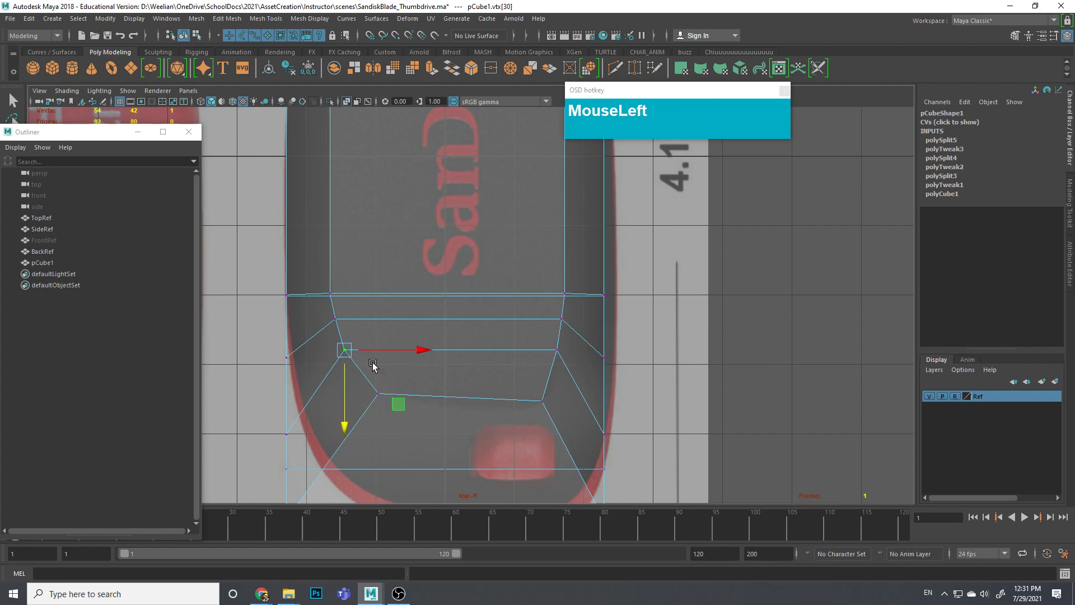
{"action": "left_click", "coordinate": [379, 394]}
{"action": "left_click_drag", "start_coordinate": [412, 399], "coordinate": [419, 399]}
{"action": "left_click", "coordinate": [542, 402]}
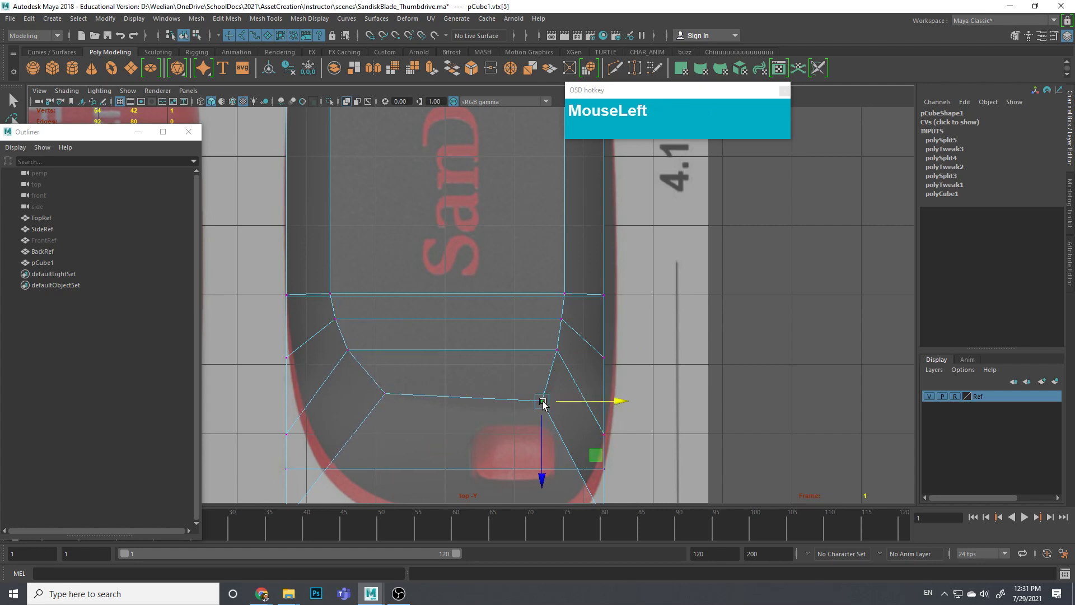
Step: Select the vertices at the rounded end's right corner, rotate them, and move them onto the curved outline in the reference image
{"action": "scroll", "coordinate": [577, 443], "scroll_direction": "down", "scroll_amount": 3}
{"action": "scroll", "coordinate": [582, 421], "scroll_direction": "up", "scroll_amount": 2}
{"action": "left_click_drag", "start_coordinate": [566, 455], "coordinate": [540, 433]}
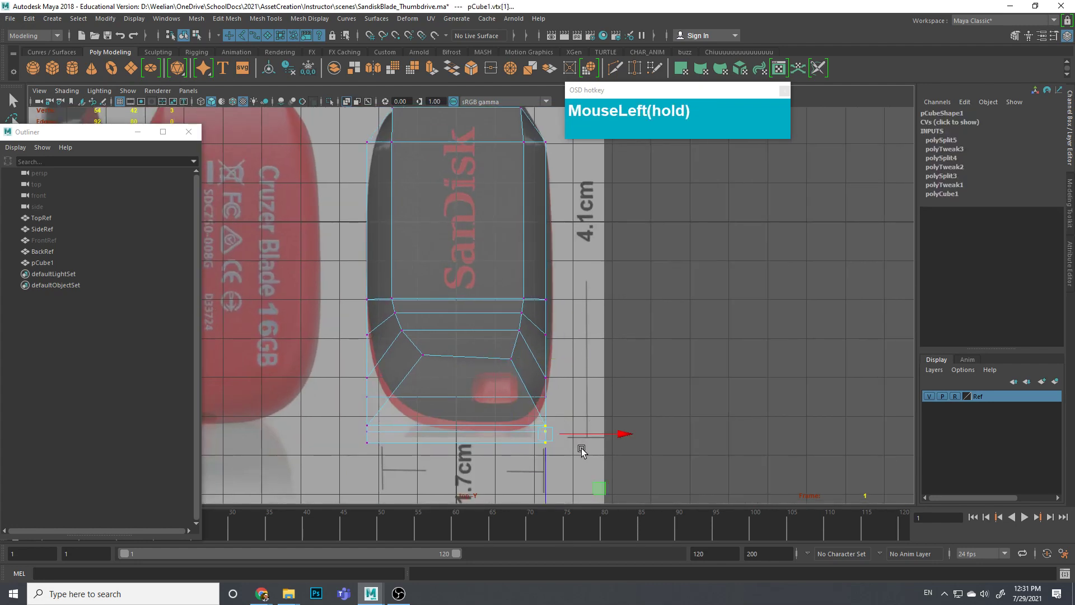
{"action": "scroll", "coordinate": [581, 448], "scroll_direction": "up", "scroll_amount": 1}
{"action": "middle_click_drag", "start_coordinate": [582, 454], "coordinate": [567, 341], "text": "alt"}
{"action": "scroll", "coordinate": [563, 327], "scroll_direction": "up", "scroll_amount": 2}
{"action": "key", "text": "e"}
{"action": "left_click_drag", "start_coordinate": [563, 274], "coordinate": [586, 301]}
{"action": "key", "text": "w"}
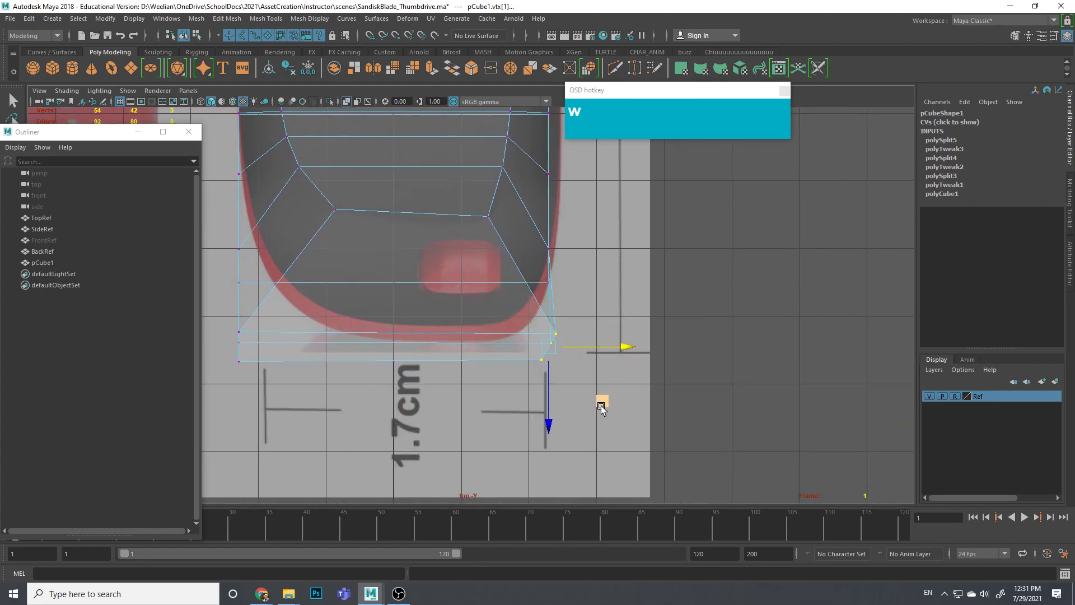
{"action": "left_click_drag", "start_coordinate": [600, 343], "coordinate": [582, 385]}
Step: Select the vertices at the rounded end's left corner, rotate them, and move them inward onto the curved outline
{"action": "middle_click_drag", "start_coordinate": [560, 381], "coordinate": [659, 385], "text": "alt"}
{"action": "left_click", "coordinate": [343, 340]}
{"action": "key", "text": "e"}
{"action": "left_click_drag", "start_coordinate": [391, 353], "coordinate": [401, 293]}
{"action": "key", "text": "w"}
{"action": "left_click_drag", "start_coordinate": [344, 357], "coordinate": [323, 327]}
{"action": "key", "text": "e"}
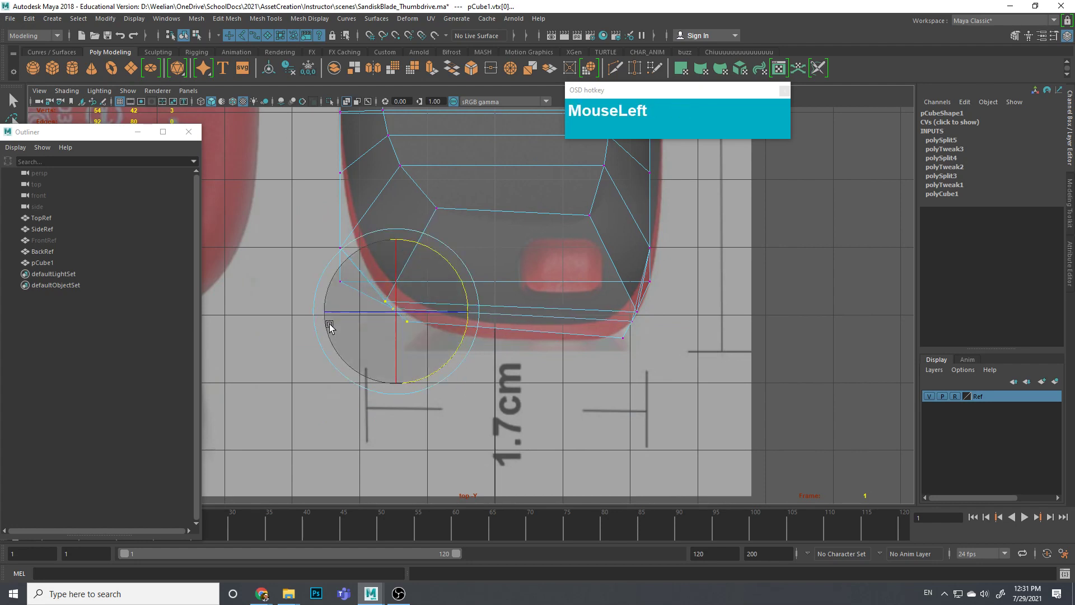
{"action": "key", "text": "q"}
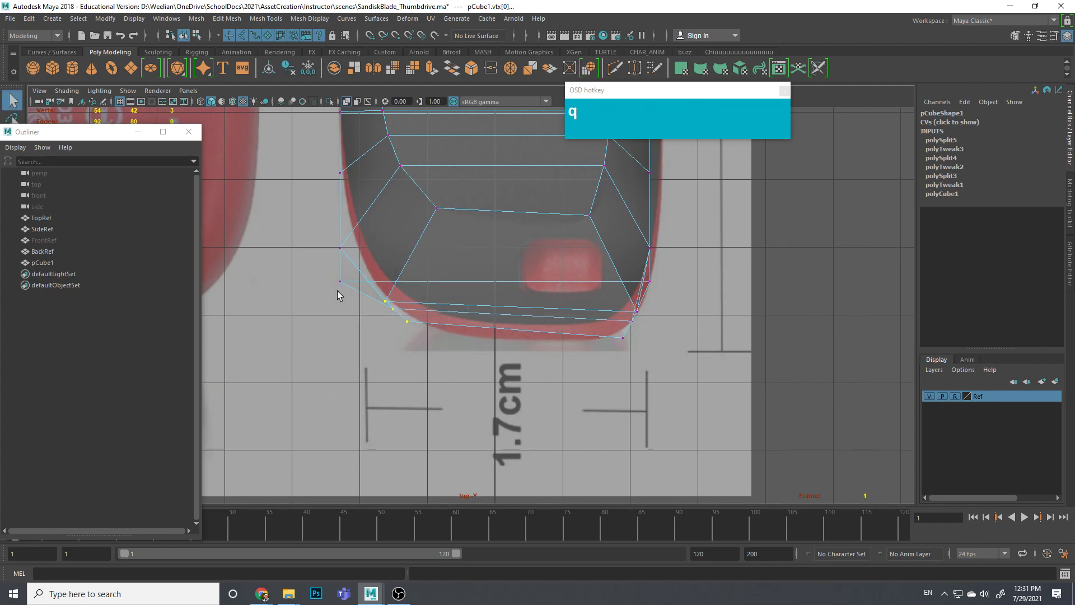
Step: Move the two left-edge vertices just before the rounded corner inward to follow the red outline
{"action": "key", "text": "w"}
{"action": "left_click_drag", "start_coordinate": [335, 285], "coordinate": [360, 240]}
{"action": "left_click", "coordinate": [340, 247]}
Step: Move the right-edge vertices at the middle of the body outward to the red outline
{"action": "middle_click_drag", "start_coordinate": [600, 312], "coordinate": [315, 305], "text": "alt"}
{"action": "scroll", "coordinate": [316, 306], "scroll_direction": "down", "scroll_amount": 2}
{"action": "middle_click_drag", "start_coordinate": [441, 298], "coordinate": [512, 365], "text": "alt"}
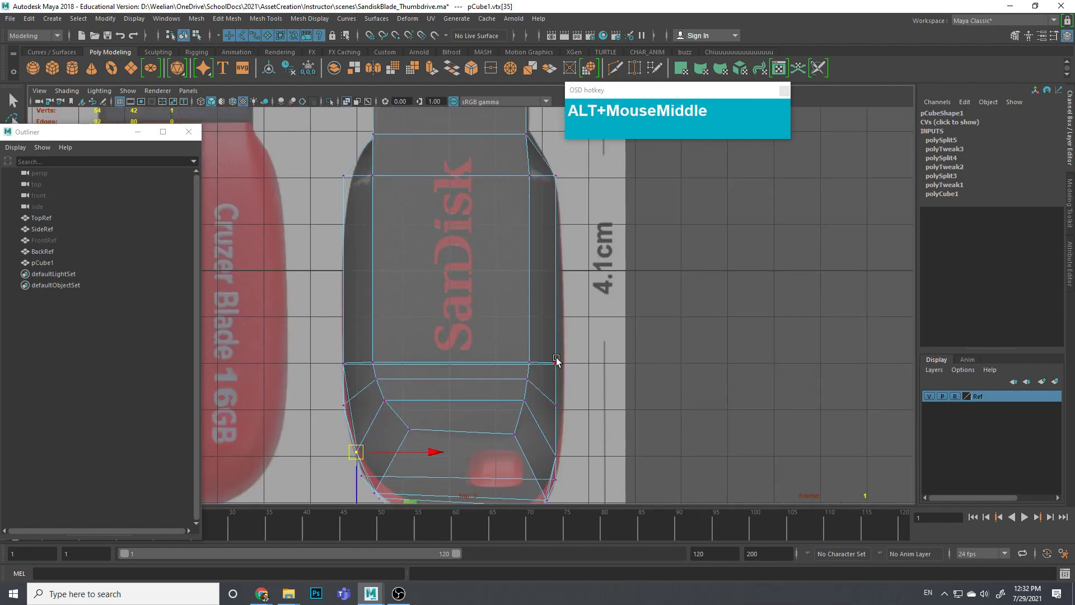
{"action": "left_click_drag", "start_coordinate": [553, 333], "coordinate": [601, 367]}
Step: Move the outer vertices on both shoulders near the connector inward to match the body's outline
{"action": "middle_click_drag", "start_coordinate": [482, 279], "coordinate": [520, 392], "text": "alt"}
{"action": "left_click_drag", "start_coordinate": [376, 274], "coordinate": [396, 305]}
{"action": "left_click_drag", "start_coordinate": [436, 342], "coordinate": [442, 350]}
{"action": "left_click", "coordinate": [595, 283]}
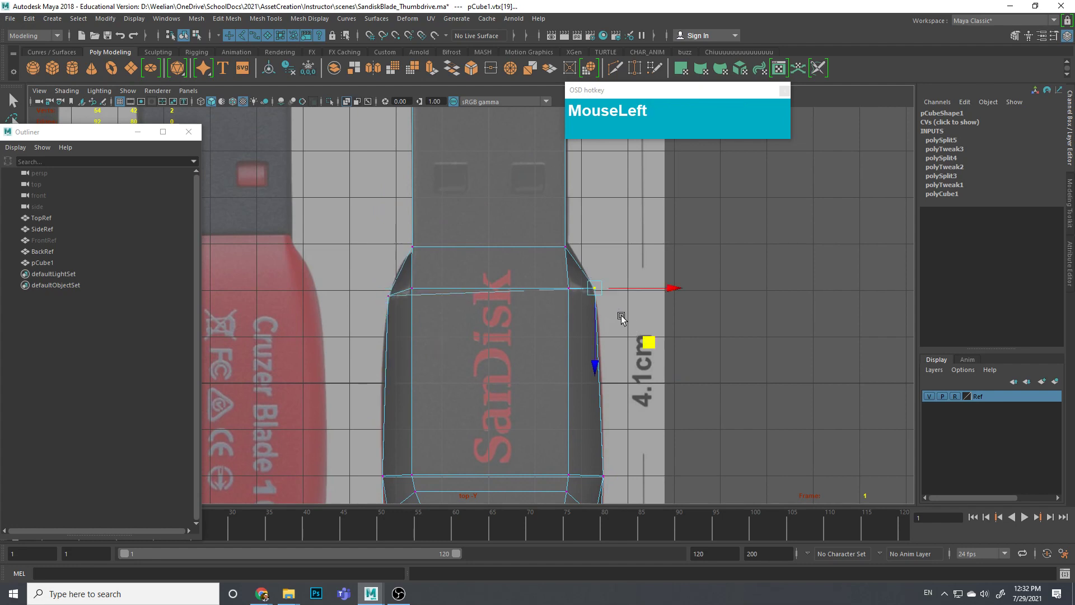
Step: Select the whole row of shoulder vertices and scale it along Z into a straight line
{"action": "left_click_drag", "start_coordinate": [653, 342], "coordinate": [328, 280]}
{"action": "scroll", "coordinate": [481, 328], "scroll_direction": "up", "scroll_amount": 2}
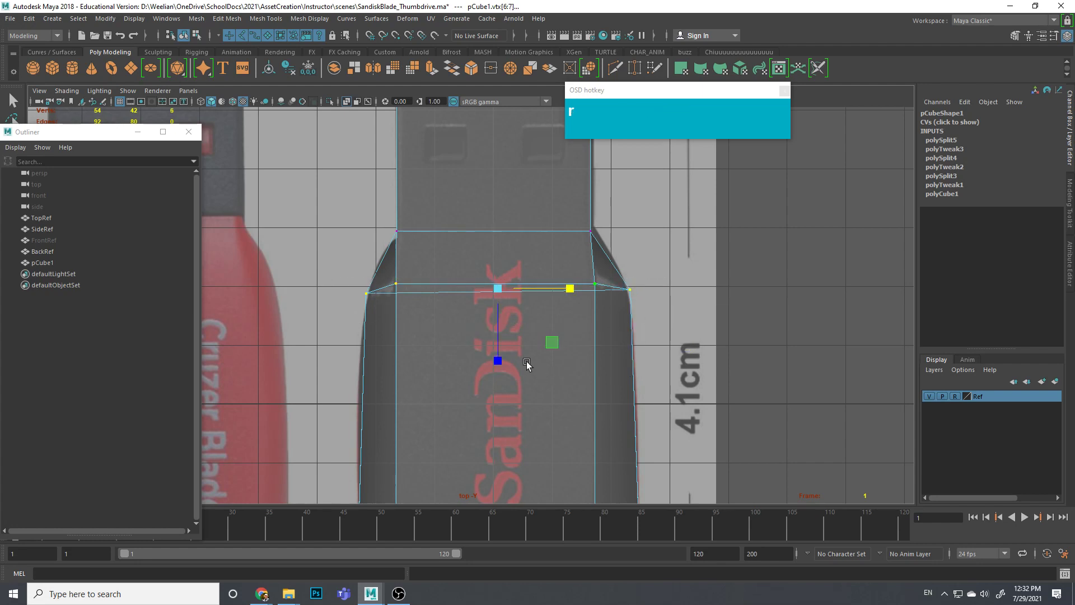
{"action": "left_click_drag", "start_coordinate": [496, 365], "coordinate": [505, 294]}
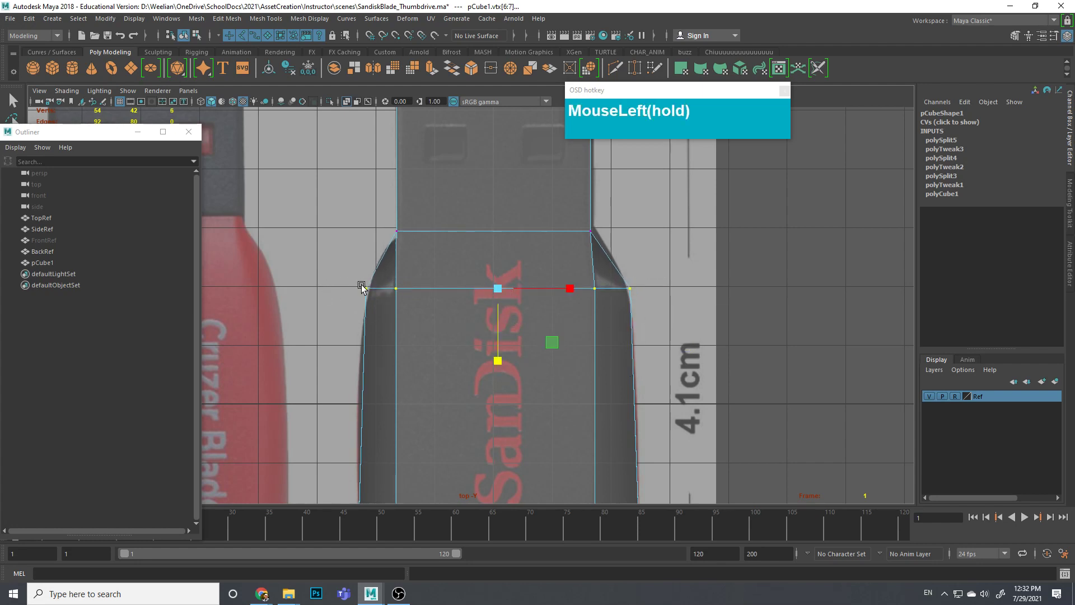
Step: Select the vertices at the connector's end and align them with the connector tip in the top reference image
{"action": "scroll", "coordinate": [539, 282], "scroll_direction": "down", "scroll_amount": 2}
{"action": "left_click_drag", "start_coordinate": [401, 125], "coordinate": [565, 168]}
{"action": "key", "text": "w"}
{"action": "left_click", "coordinate": [486, 206]}
{"action": "scroll", "coordinate": [511, 343], "scroll_direction": "down", "scroll_amount": 2}
{"action": "middle_click_drag", "start_coordinate": [511, 343], "coordinate": [497, 281], "text": "alt"}
Step: Switch to the side view and move the rounded end's middle and upper vertices outward to the red silhouette
{"action": "key", "text": "space"}
{"action": "left_click_drag", "start_coordinate": [498, 281], "coordinate": [532, 287]}
{"action": "scroll", "coordinate": [514, 317], "scroll_direction": "down", "scroll_amount": 3}
{"action": "middle_click_drag", "start_coordinate": [532, 318], "coordinate": [565, 313], "text": "alt"}
{"action": "scroll", "coordinate": [392, 327], "scroll_direction": "up", "scroll_amount": 4}
{"action": "middle_click_drag", "start_coordinate": [374, 305], "coordinate": [446, 305], "text": "alt"}
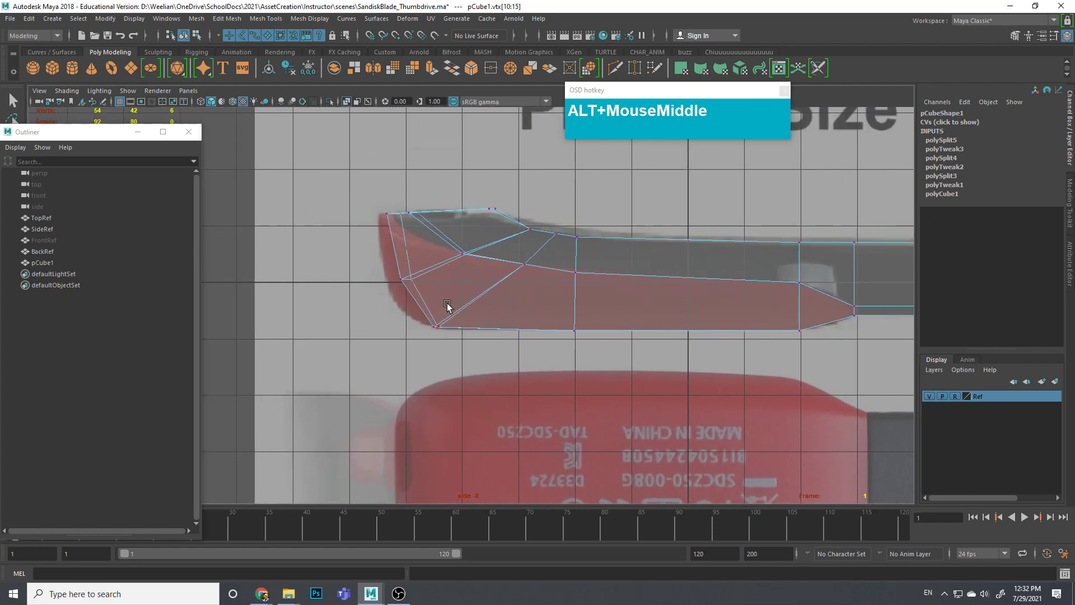
{"action": "scroll", "coordinate": [446, 304], "scroll_direction": "up", "scroll_amount": 2}
{"action": "mouse_move", "coordinate": [367, 268]}
{"action": "left_mouse_down"}
{"action": "mouse_move", "coordinate": [415, 276]}
{"action": "mouse_move", "coordinate": [351, 276]}
{"action": "left_mouse_up"}
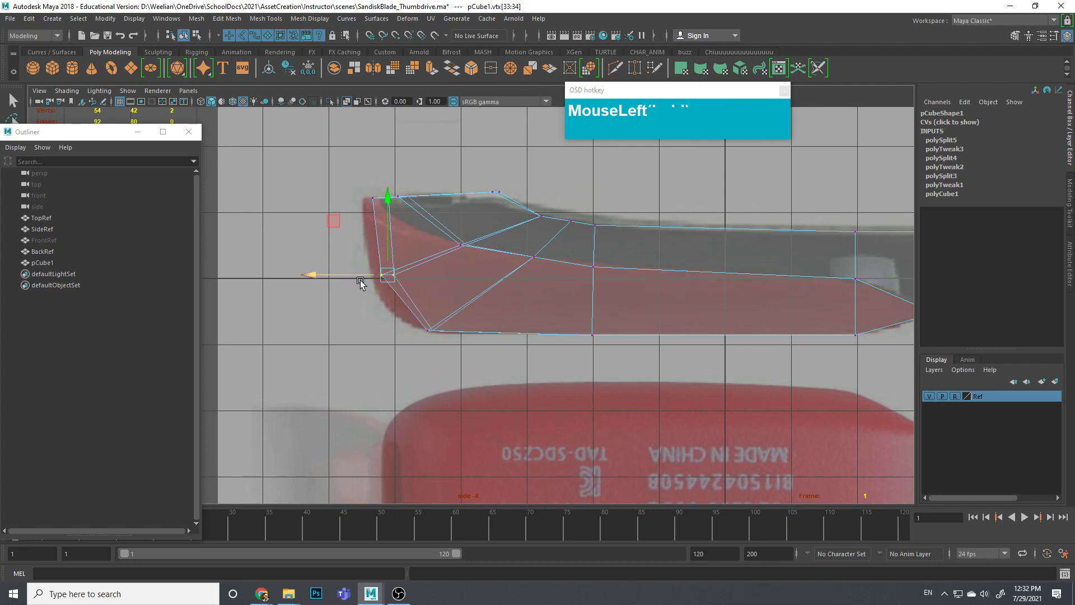
{"action": "left_click_drag", "start_coordinate": [436, 212], "coordinate": [373, 197]}
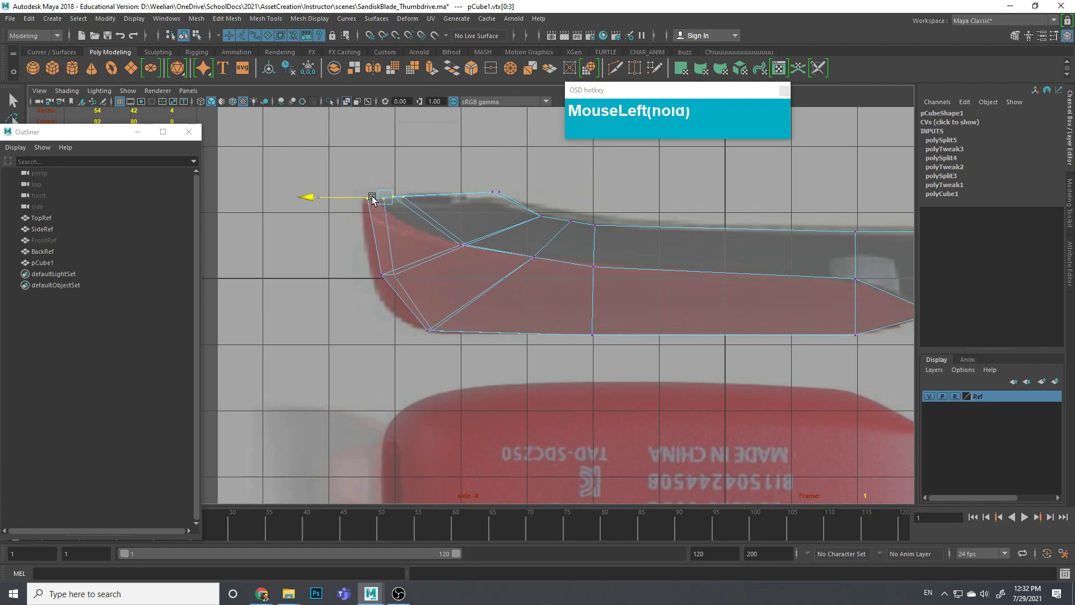
Step: Select the connector's end vertices in the side view and compare the cube's profile with the reference image
{"action": "middle_click_drag", "start_coordinate": [495, 306], "coordinate": [353, 304], "text": "alt"}
{"action": "middle_click_drag", "start_coordinate": [429, 329], "coordinate": [416, 368], "text": "alt"}
{"action": "scroll", "coordinate": [431, 355], "scroll_direction": "down", "scroll_amount": 3}
{"action": "left_click_drag", "start_coordinate": [753, 282], "coordinate": [790, 371]}
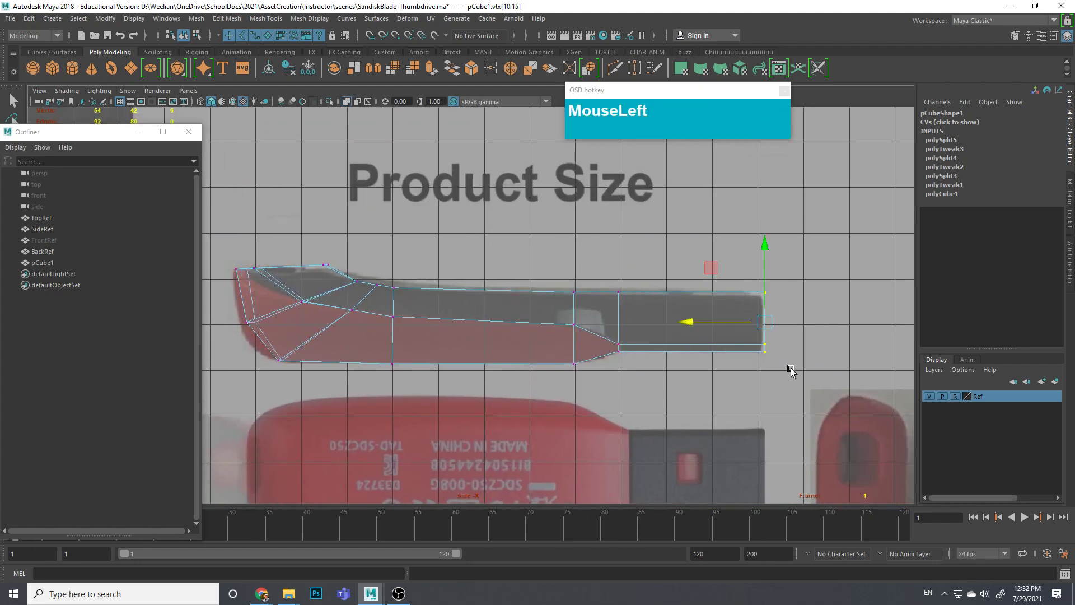
{"action": "scroll", "coordinate": [693, 324], "scroll_direction": "down", "scroll_amount": 3}
{"action": "middle_click_drag", "start_coordinate": [694, 336], "coordinate": [671, 338], "text": "alt"}
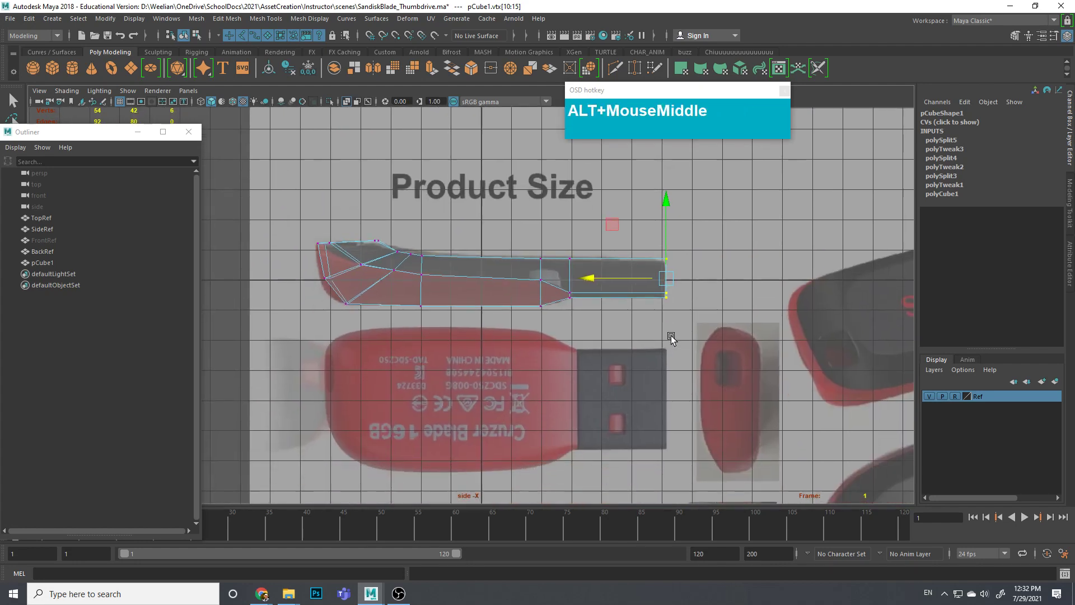
{"action": "scroll", "coordinate": [528, 283], "scroll_direction": "up", "scroll_amount": 1}
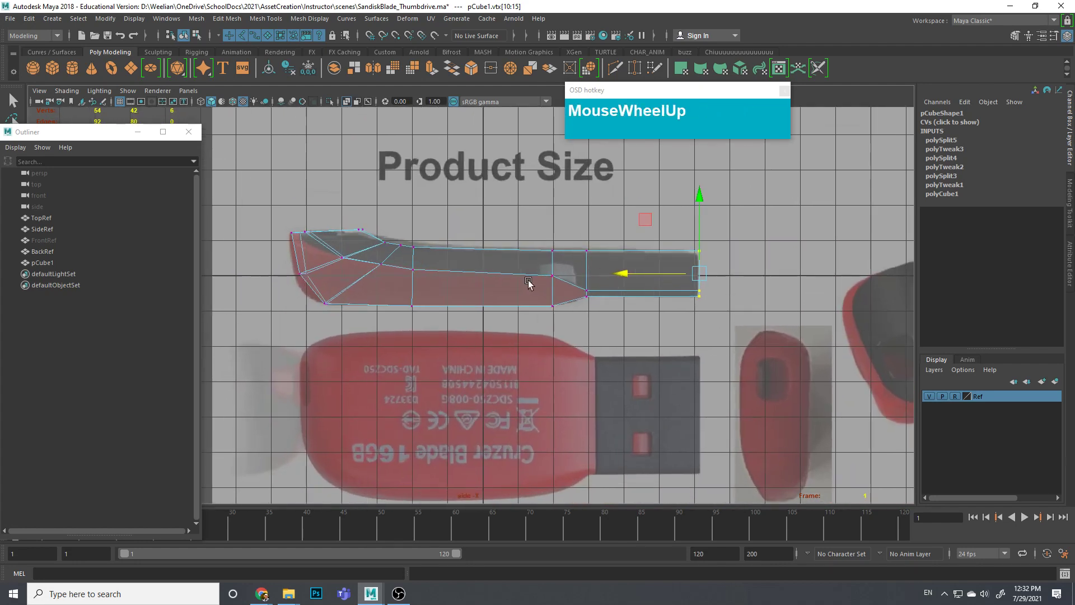
Step: Switch to the perspective view and turn off X-Ray shading
{"action": "key", "text": "space"}
{"action": "left_click_drag", "start_coordinate": [523, 284], "coordinate": [568, 304]}
{"action": "middle_click_drag", "start_coordinate": [569, 305], "coordinate": [470, 255], "text": "alt"}
{"action": "scroll", "coordinate": [504, 314], "scroll_direction": "up", "scroll_amount": 3}
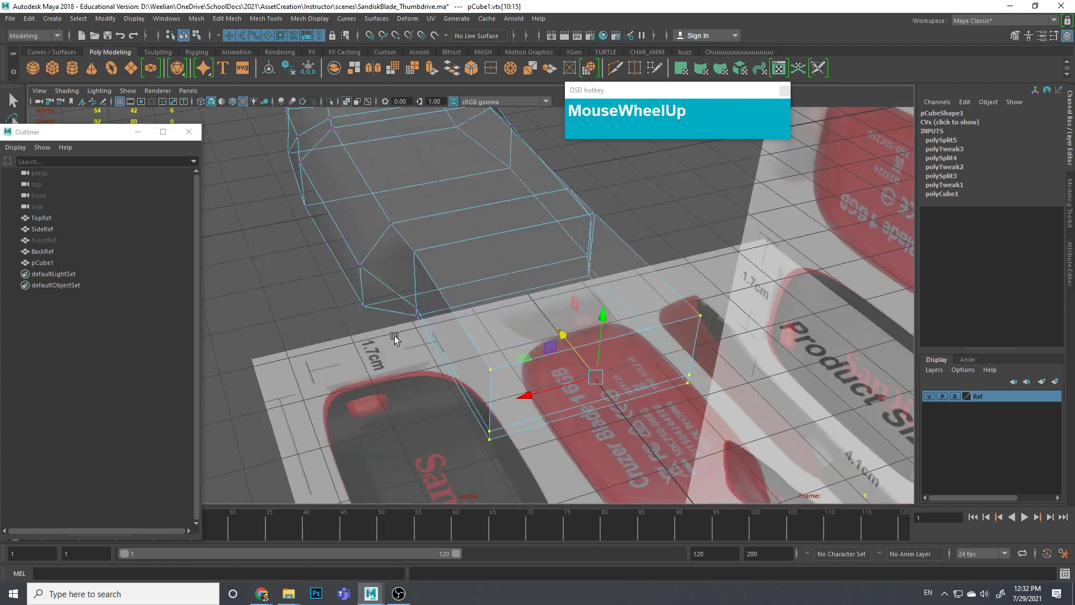
{"action": "middle_click_drag", "start_coordinate": [487, 319], "coordinate": [404, 329], "text": "alt"}
{"action": "scroll", "coordinate": [415, 323], "scroll_direction": "down", "scroll_amount": 2}
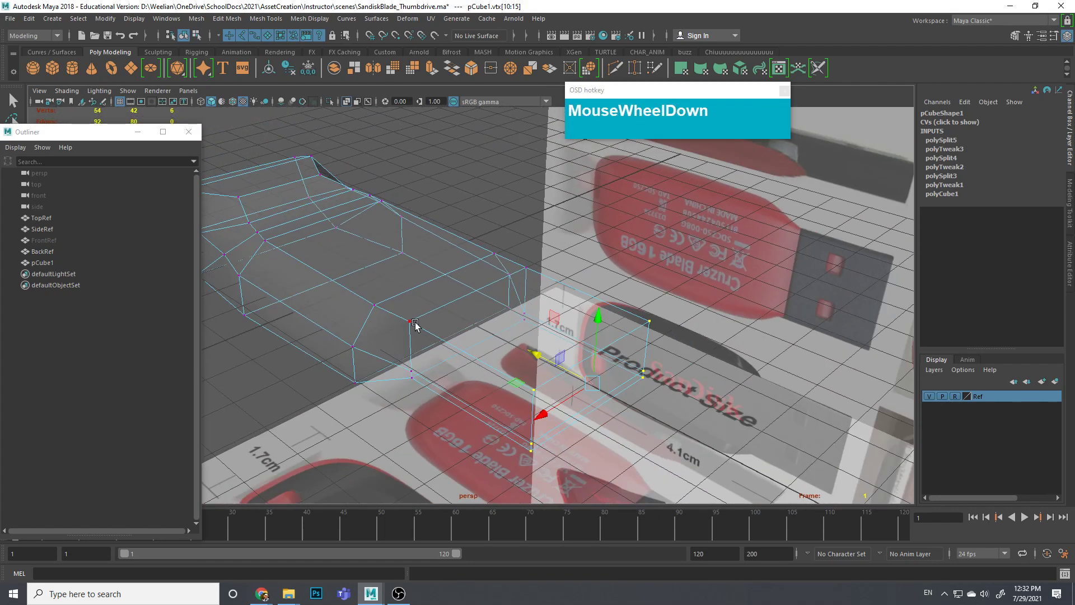
{"action": "left_click_drag", "start_coordinate": [66, 90], "coordinate": [79, 199]}
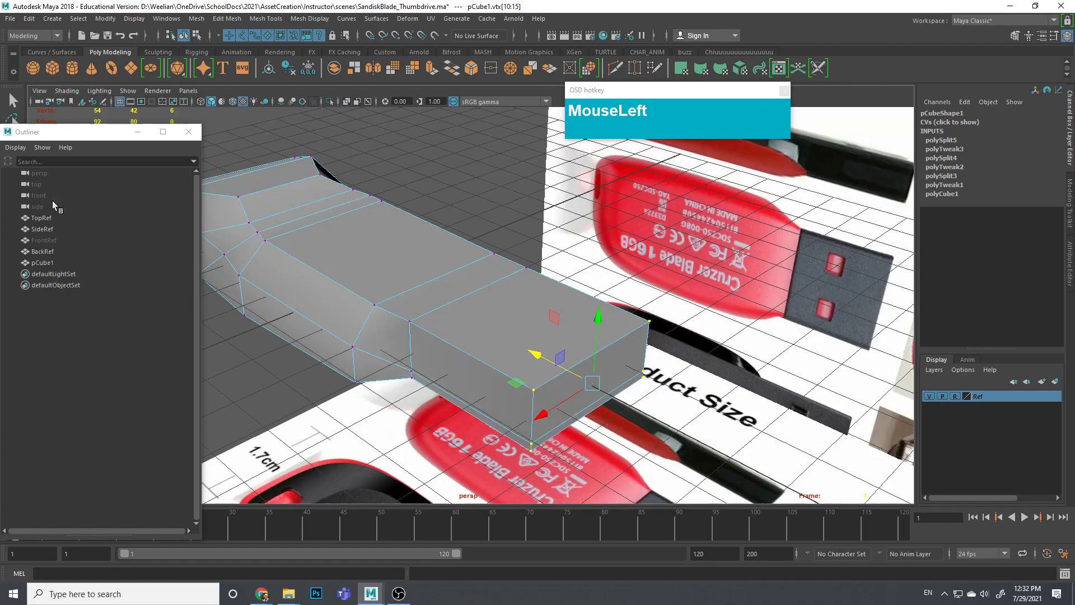
Step: Inspect the reshaped top panel, shoulders and rounded end of the drive from several angles in perspective
{"action": "scroll", "coordinate": [605, 216], "scroll_direction": "down", "scroll_amount": 2}
{"action": "left_click_drag", "start_coordinate": [605, 215], "coordinate": [504, 280], "text": "alt"}
{"action": "middle_click_drag", "start_coordinate": [504, 280], "coordinate": [493, 291], "text": "alt"}
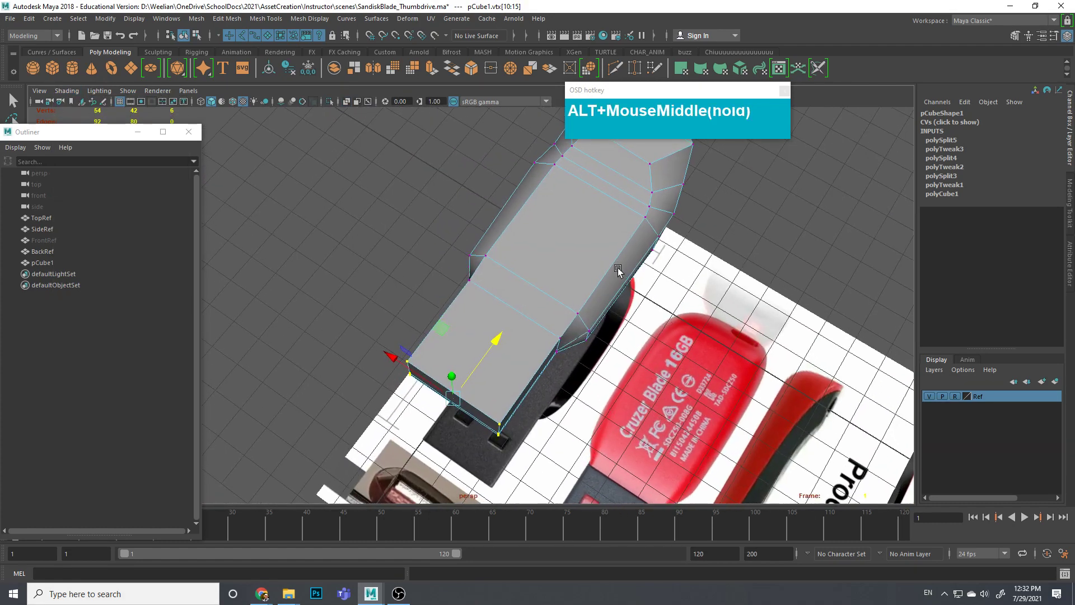
{"action": "left_click_drag", "start_coordinate": [493, 291], "coordinate": [486, 303], "text": "alt"}
{"action": "middle_click_drag", "start_coordinate": [666, 319], "coordinate": [573, 264], "text": "alt"}
{"action": "left_click_drag", "start_coordinate": [574, 264], "coordinate": [542, 387], "text": "alt"}
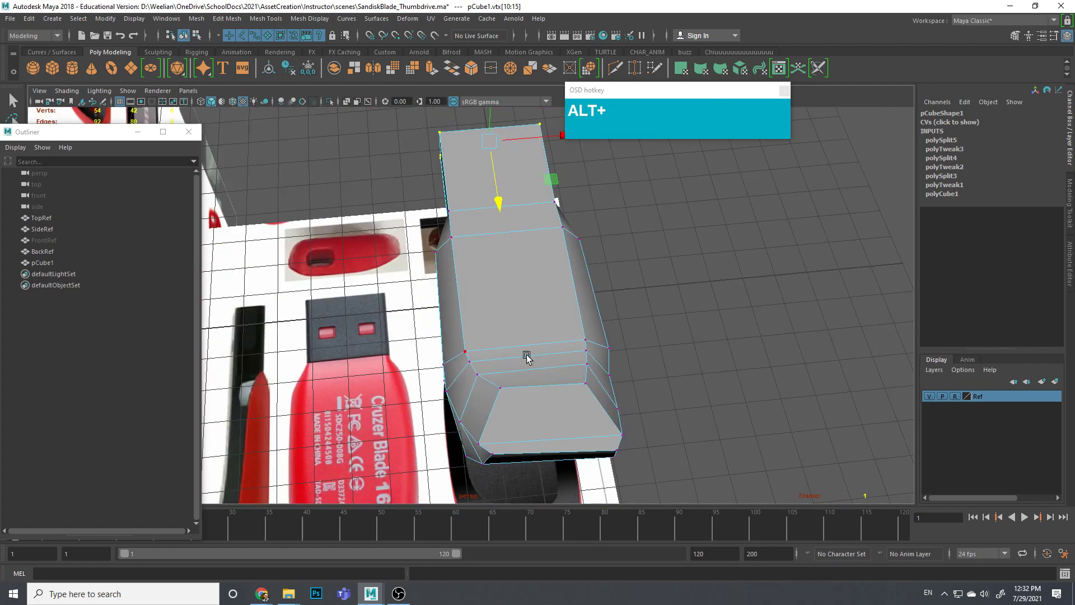
Step: Inspect the drive blockout from several angles and compare its connector with the SanDisk reference image
{"action": "left_click_drag", "start_coordinate": [544, 458], "coordinate": [451, 340], "text": "alt"}
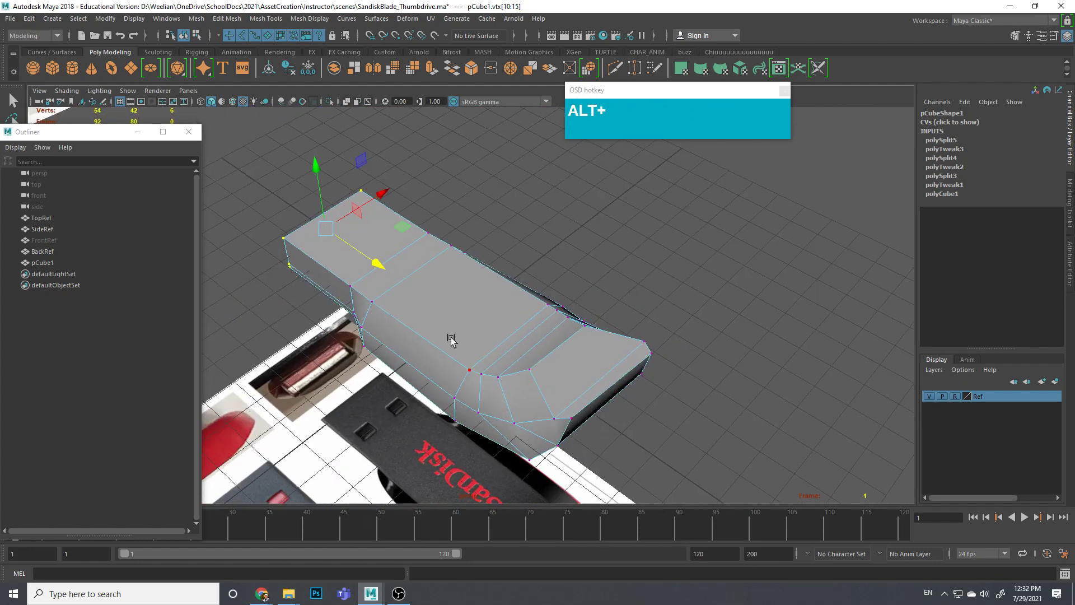
{"action": "left_click_drag", "start_coordinate": [643, 400], "coordinate": [560, 377], "text": "alt"}
{"action": "middle_click_drag", "start_coordinate": [559, 377], "coordinate": [737, 284], "text": "alt"}
{"action": "left_click_drag", "start_coordinate": [737, 283], "coordinate": [542, 340], "text": "alt"}
{"action": "middle_click_drag", "start_coordinate": [543, 340], "coordinate": [571, 342], "text": "alt"}
{"action": "left_click_drag", "start_coordinate": [571, 341], "coordinate": [575, 341], "text": "alt"}
{"action": "scroll", "coordinate": [576, 341], "scroll_direction": "up", "scroll_amount": 2}
{"action": "middle_click_drag", "start_coordinate": [575, 340], "coordinate": [552, 348], "text": "alt"}
{"action": "left_click_drag", "start_coordinate": [552, 348], "coordinate": [496, 297], "text": "alt"}
{"action": "right_click_drag", "start_coordinate": [496, 298], "coordinate": [496, 255]}
{"action": "left_click", "coordinate": [495, 297]}
{"action": "scroll", "coordinate": [569, 356], "scroll_direction": "up", "scroll_amount": 3}
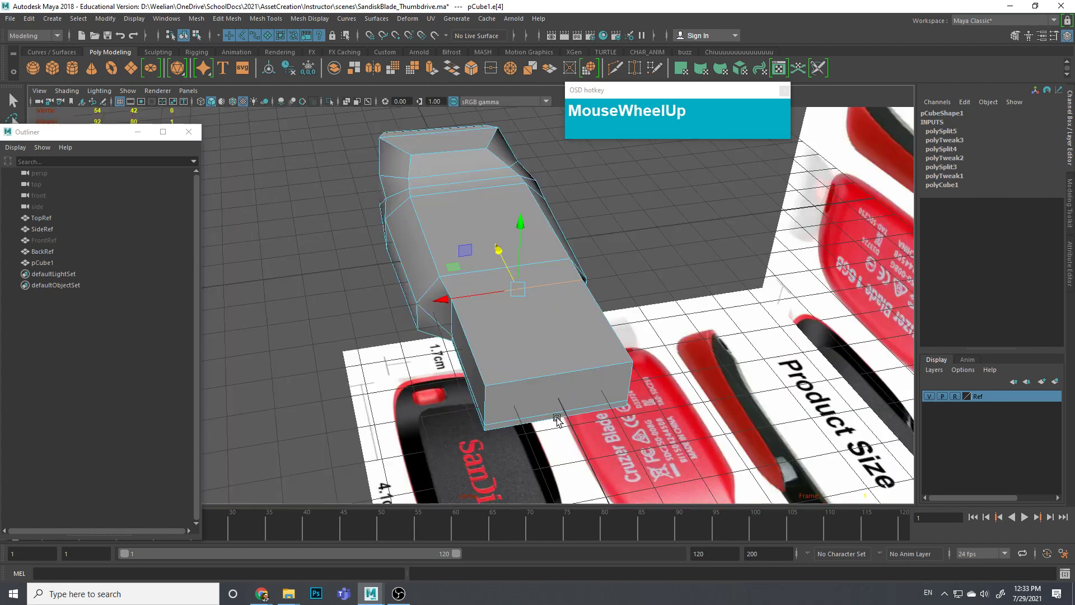
{"action": "left_click_drag", "start_coordinate": [563, 430], "coordinate": [547, 235], "text": "alt"}
{"action": "middle_click_drag", "start_coordinate": [547, 235], "coordinate": [525, 256], "text": "alt"}
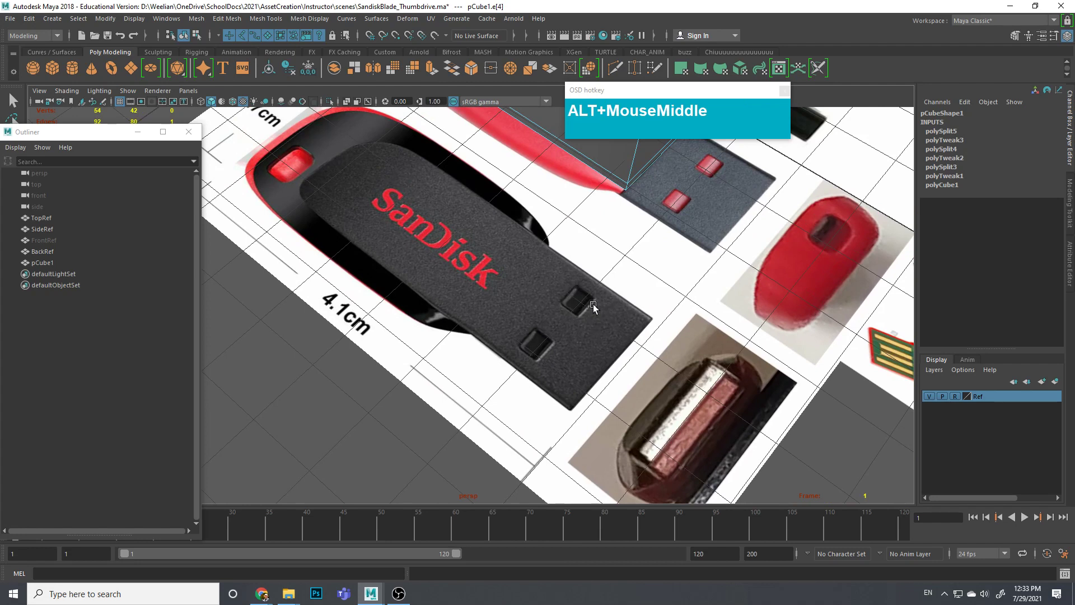
{"action": "middle_click_drag", "start_coordinate": [506, 341], "coordinate": [499, 334], "text": "alt"}
{"action": "scroll", "coordinate": [499, 334], "scroll_direction": "down", "scroll_amount": 3}
{"action": "left_click_drag", "start_coordinate": [499, 334], "coordinate": [559, 349], "text": "alt"}
{"action": "middle_click_drag", "start_coordinate": [544, 286], "coordinate": [661, 425], "text": "alt"}
{"action": "left_click_drag", "start_coordinate": [661, 425], "coordinate": [586, 328], "text": "alt"}
{"action": "middle_click_drag", "start_coordinate": [586, 328], "coordinate": [516, 296], "text": "alt"}
Step: Select the whole drive mesh, preview it smoothed from different angles, and return to the unsmoothed display
{"action": "left_click", "coordinate": [528, 286]}
{"action": "right_click_drag", "start_coordinate": [526, 284], "coordinate": [581, 270]}
{"action": "left_click", "coordinate": [528, 295]}
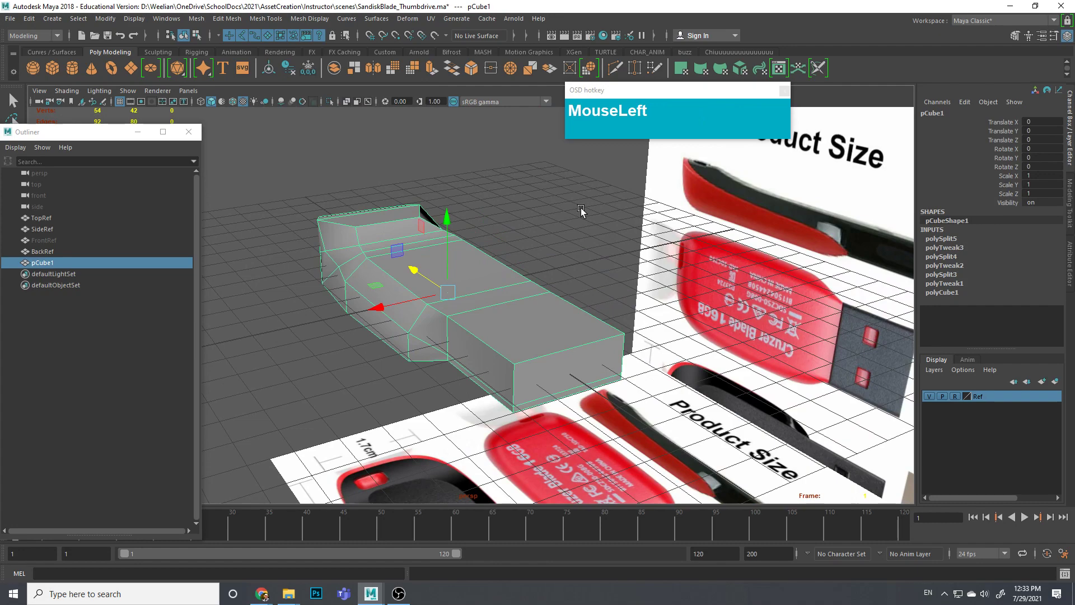
{"action": "key", "text": "3"}
{"action": "left_click_drag", "start_coordinate": [511, 287], "coordinate": [551, 372], "text": "alt"}
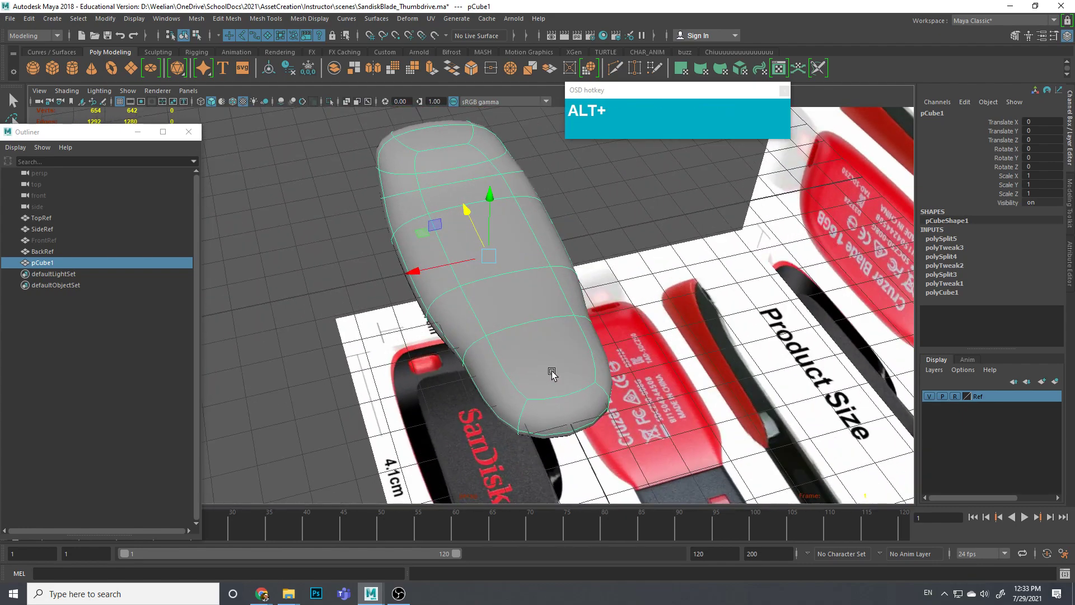
{"action": "middle_click_drag", "start_coordinate": [552, 383], "coordinate": [507, 384], "text": "alt"}
{"action": "mouse_move", "coordinate": [506, 384]}
{"action": "left_mouse_down", "text": "alt"}
{"action": "mouse_move", "coordinate": [509, 410]}
{"action": "mouse_move", "coordinate": [527, 385]}
{"action": "left_mouse_up", "text": "alt"}
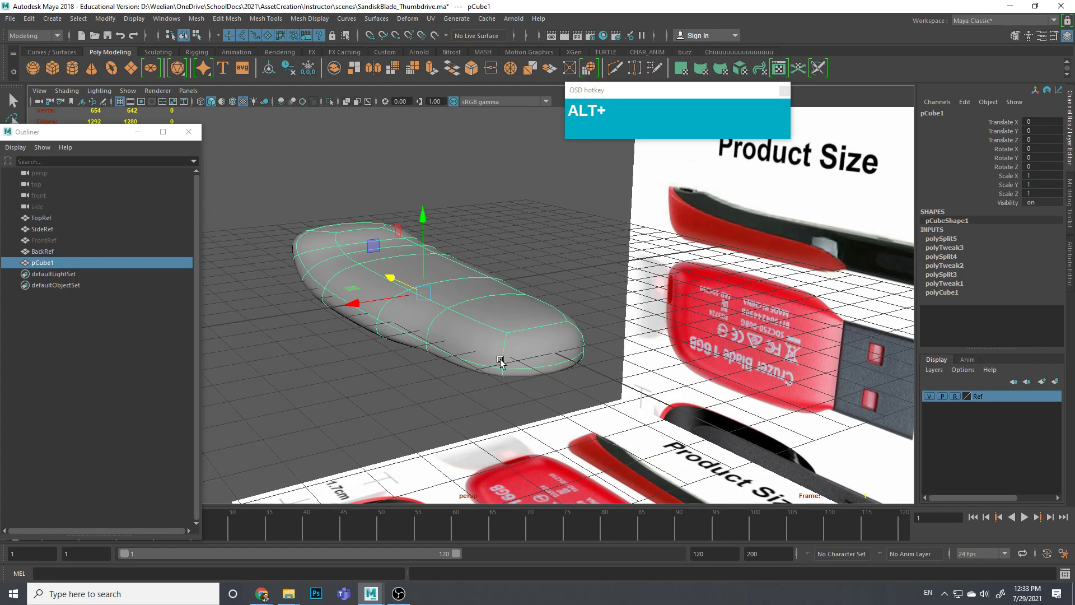
{"action": "key", "text": "1"}
Step: Compare the blockout with the SanDisk top reference image, examining the raised panel and connector edges closely
{"action": "left_click_drag", "start_coordinate": [557, 355], "coordinate": [546, 352], "text": "alt"}
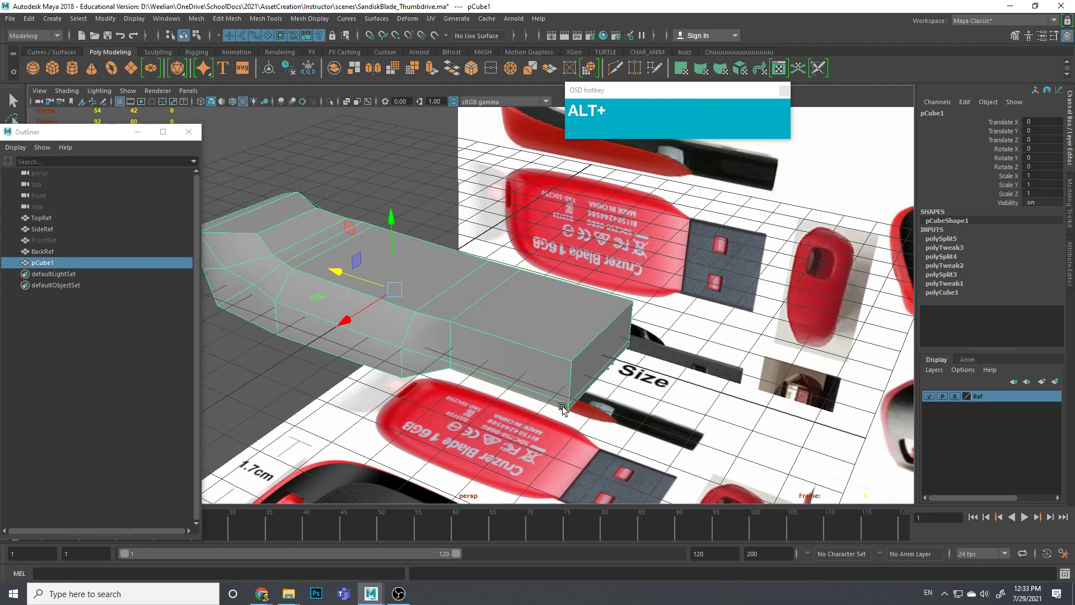
{"action": "left_click_drag", "start_coordinate": [464, 336], "coordinate": [491, 232], "text": "alt"}
{"action": "left_click_drag", "start_coordinate": [559, 250], "coordinate": [547, 329], "text": "alt"}
{"action": "middle_click_drag", "start_coordinate": [547, 329], "coordinate": [494, 314], "text": "alt"}
{"action": "left_click_drag", "start_coordinate": [495, 314], "coordinate": [569, 348], "text": "alt"}
{"action": "middle_click_drag", "start_coordinate": [569, 348], "coordinate": [626, 233], "text": "alt"}
{"action": "scroll", "coordinate": [638, 284], "scroll_direction": "up", "scroll_amount": 5}
{"action": "scroll", "coordinate": [638, 283], "scroll_direction": "up", "scroll_amount": 1}
{"action": "middle_click_drag", "start_coordinate": [806, 250], "coordinate": [658, 281], "text": "alt"}
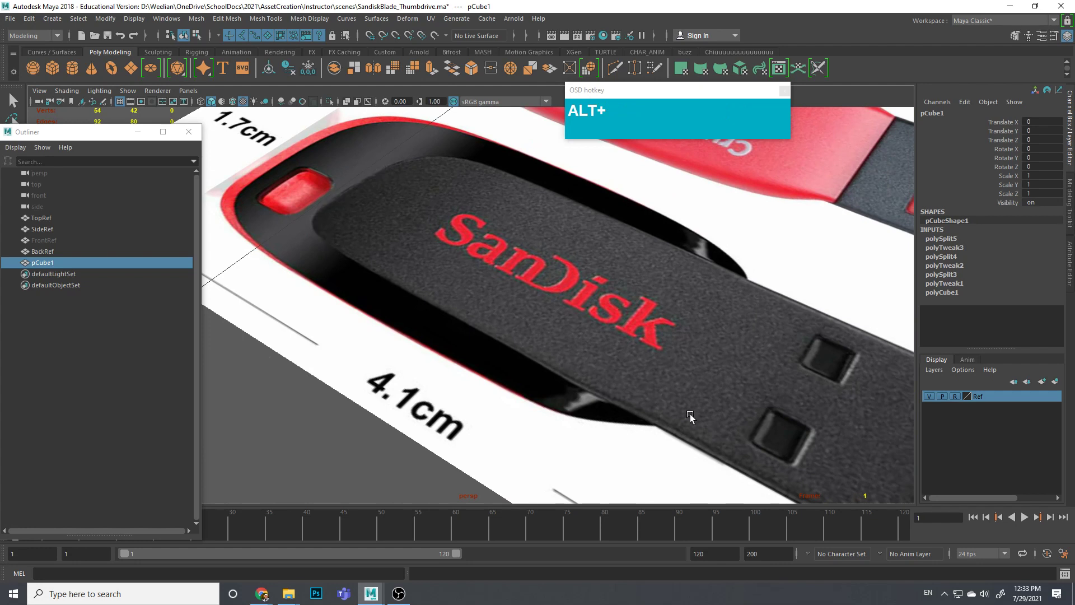
{"action": "scroll", "coordinate": [704, 307], "scroll_direction": "down", "scroll_amount": 6}
{"action": "left_click_drag", "start_coordinate": [588, 201], "coordinate": [541, 322], "text": "alt"}
{"action": "scroll", "coordinate": [546, 277], "scroll_direction": "up", "scroll_amount": 4}
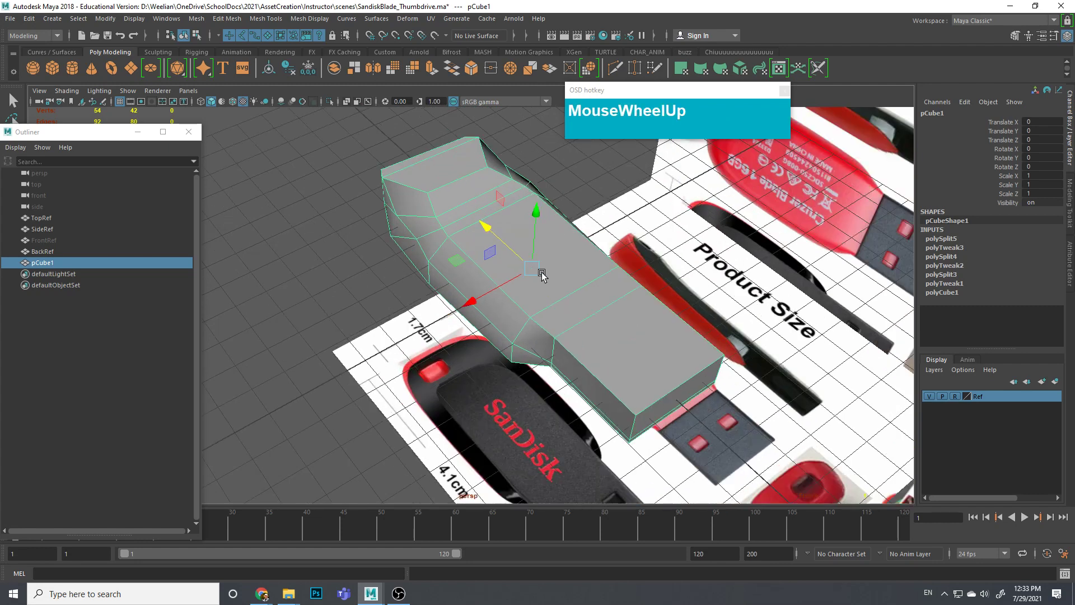
{"action": "left_click_drag", "start_coordinate": [605, 290], "coordinate": [594, 282], "text": "alt"}
{"action": "scroll", "coordinate": [575, 265], "scroll_direction": "down", "scroll_amount": 2}
{"action": "middle_click_drag", "start_coordinate": [575, 263], "coordinate": [521, 267], "text": "alt"}
Step: Select all the faces of the drive's upper panel, from the rounded end to the connector's tip
{"action": "right_click_drag", "start_coordinate": [497, 203], "coordinate": [497, 235]}
{"action": "left_click", "coordinate": [471, 184]}
{"action": "left_click", "coordinate": [478, 199], "text": "shift"}
{"action": "left_click", "coordinate": [483, 207], "text": "shift"}
{"action": "left_click", "coordinate": [490, 238], "text": "shift"}
{"action": "left_click", "coordinate": [531, 355], "text": "shift"}
{"action": "left_click", "coordinate": [562, 392], "text": "shift"}
{"action": "scroll", "coordinate": [588, 396], "scroll_direction": "down", "scroll_amount": 5}
{"action": "left_click_drag", "start_coordinate": [593, 374], "coordinate": [475, 191], "text": "alt"}
{"action": "scroll", "coordinate": [648, 355], "scroll_direction": "up", "scroll_amount": 3}
{"action": "scroll", "coordinate": [660, 333], "scroll_direction": "down", "scroll_amount": 3}
{"action": "left_click_drag", "start_coordinate": [687, 367], "coordinate": [645, 354], "text": "alt"}
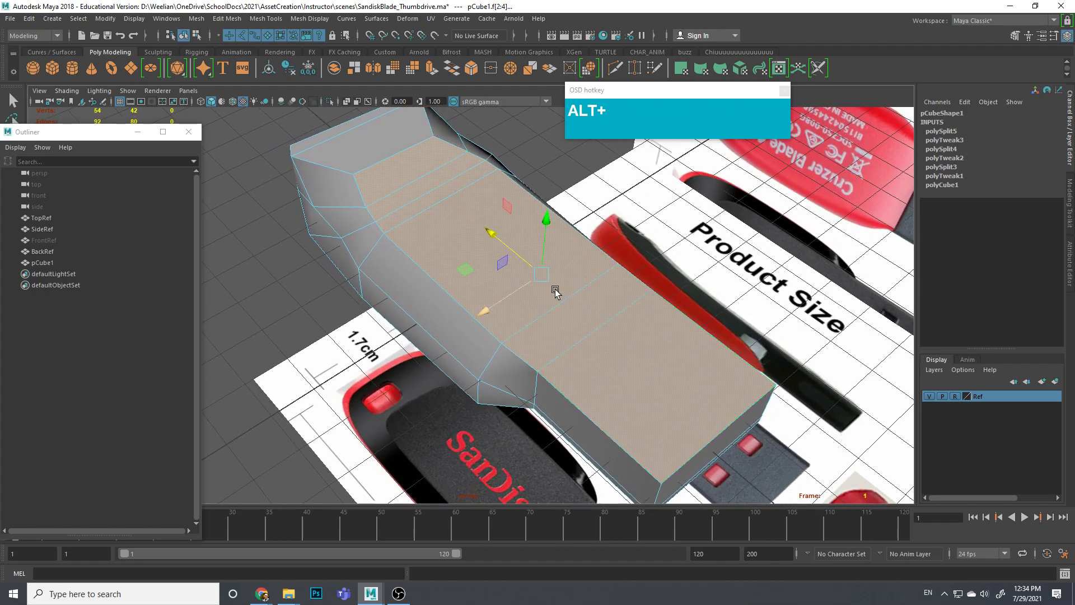
Step: Extrude the selected top faces and scale them inward to about 0.935 in local X and 0.947 in local Y
{"action": "right_click", "coordinate": [594, 312], "text": "shift"}
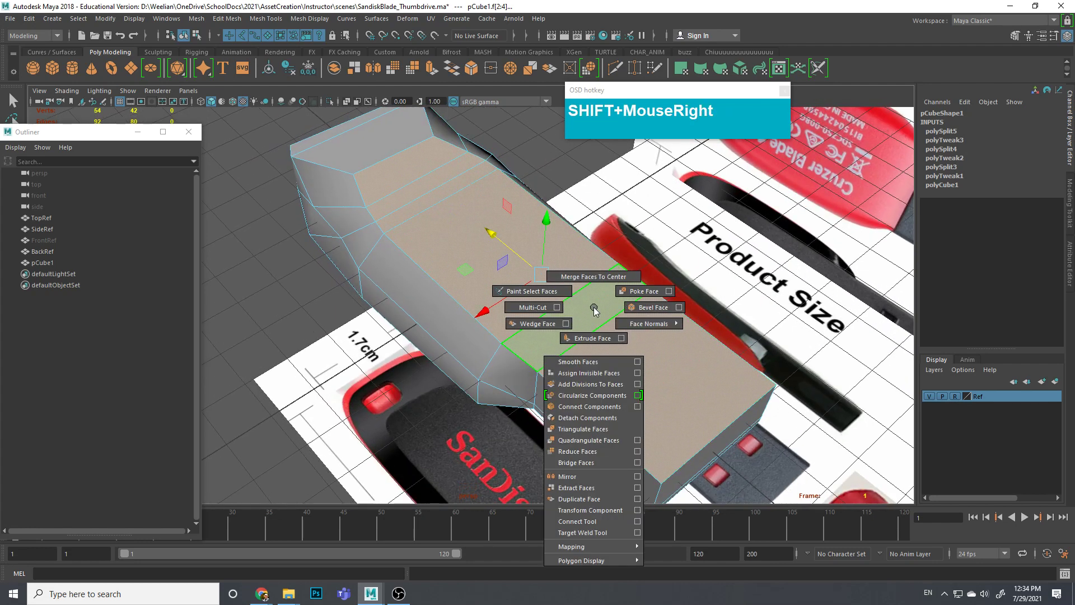
{"action": "right_click_drag", "start_coordinate": [595, 311], "coordinate": [598, 339], "text": "shift"}
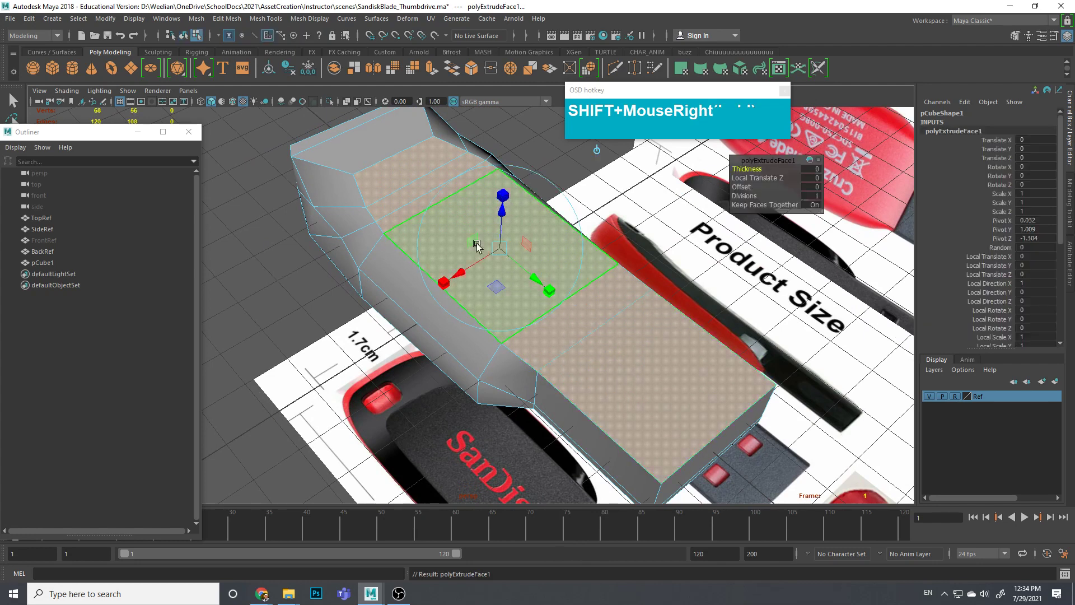
{"action": "left_click_drag", "start_coordinate": [500, 297], "coordinate": [444, 282]}
{"action": "key", "text": "ctrl+z"}
{"action": "key", "text": "ctrl+z"}
{"action": "left_click_drag", "start_coordinate": [550, 295], "coordinate": [600, 240]}
{"action": "key", "text": "w"}
{"action": "left_click", "coordinate": [491, 225]}
{"action": "left_click_drag", "start_coordinate": [415, 442], "coordinate": [536, 401], "text": "alt"}
{"action": "middle_click_drag", "start_coordinate": [472, 248], "coordinate": [505, 284], "text": "alt"}
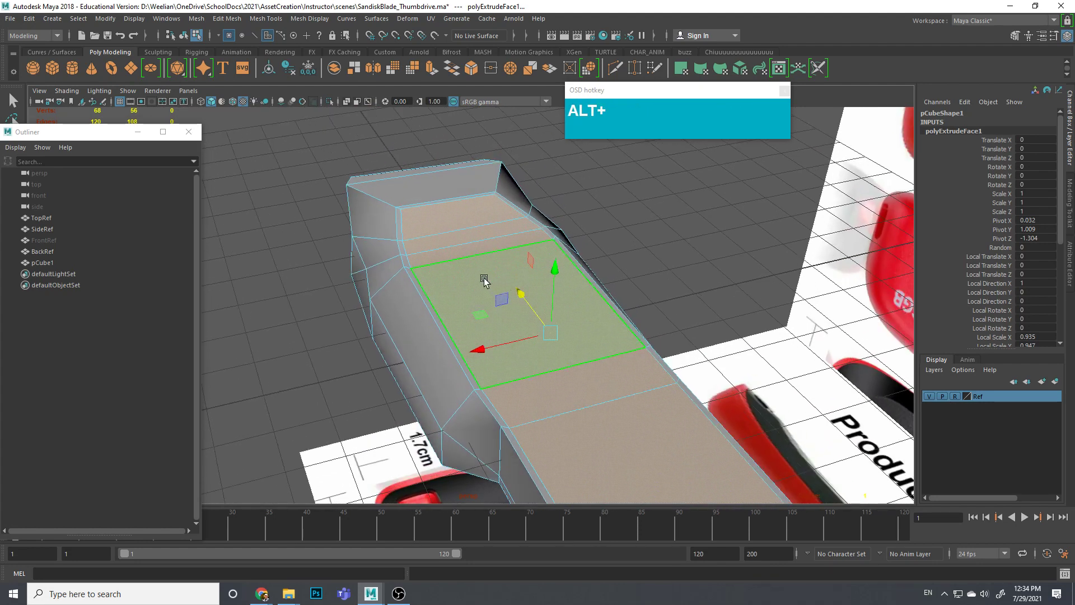
Step: Preview the inset top panel smoothed around the rounded end, and return to the unsmoothed display
{"action": "key", "text": "alt+3"}
{"action": "left_click_drag", "start_coordinate": [486, 284], "coordinate": [619, 168], "text": "alt"}
{"action": "scroll", "coordinate": [520, 254], "scroll_direction": "up", "scroll_amount": 3}
{"action": "left_click", "coordinate": [619, 168]}
{"action": "left_click_drag", "start_coordinate": [409, 166], "coordinate": [708, 233], "text": "alt"}
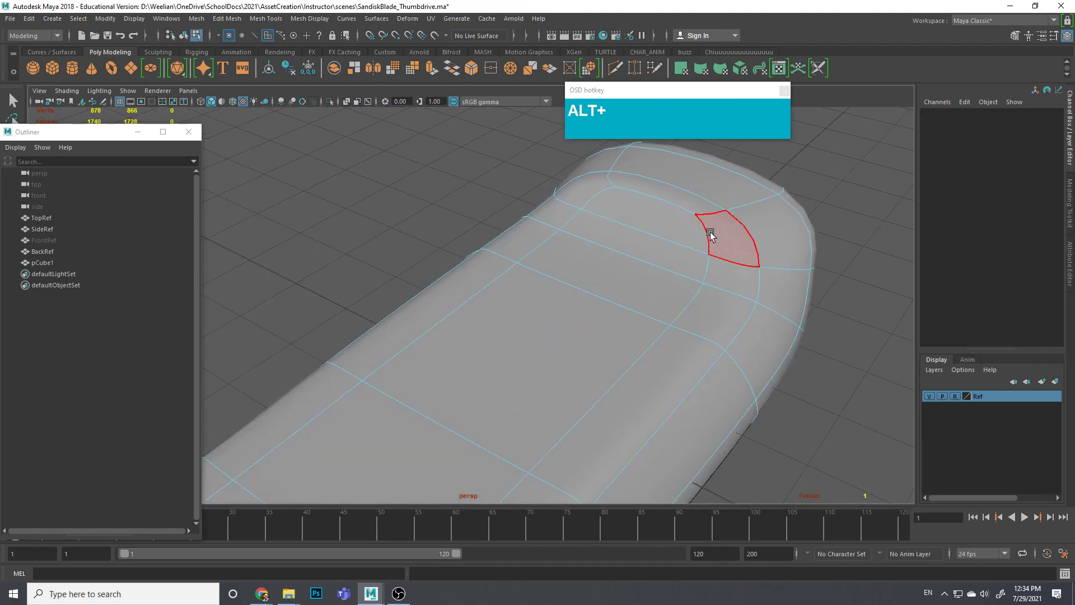
{"action": "left_click_drag", "start_coordinate": [615, 287], "coordinate": [576, 329], "text": "alt"}
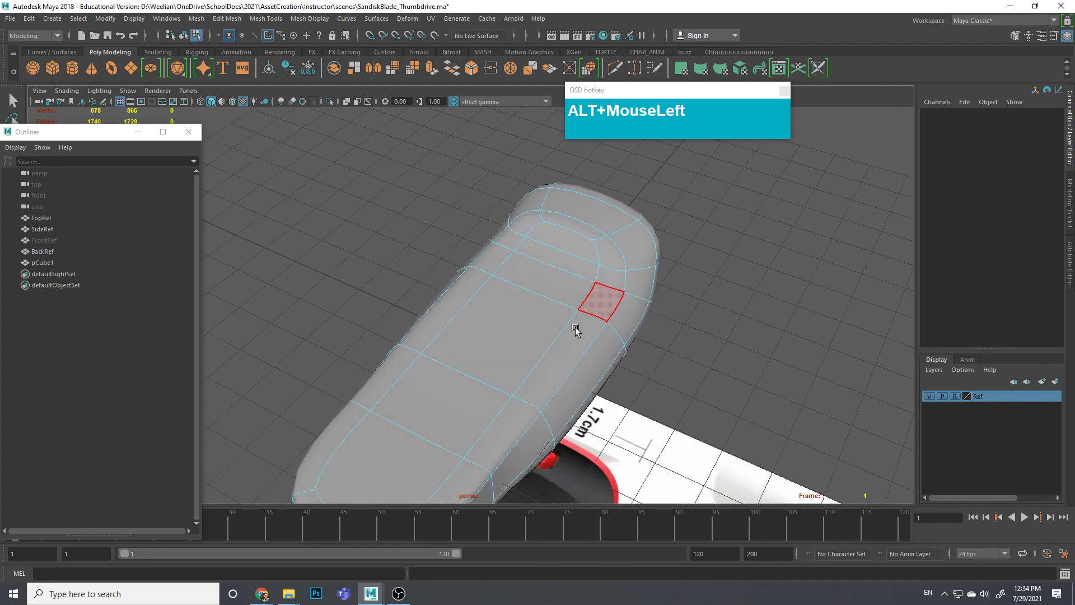
{"action": "middle_click_drag", "start_coordinate": [576, 329], "coordinate": [637, 199], "text": "alt"}
{"action": "left_click_drag", "start_coordinate": [636, 199], "coordinate": [629, 278], "text": "alt"}
{"action": "key", "text": "1"}
Step: Delete the narrow inset strip, the end face and the strip beneath it at the connector's tip to leave it open
{"action": "scroll", "coordinate": [629, 277], "scroll_direction": "down", "scroll_amount": 3}
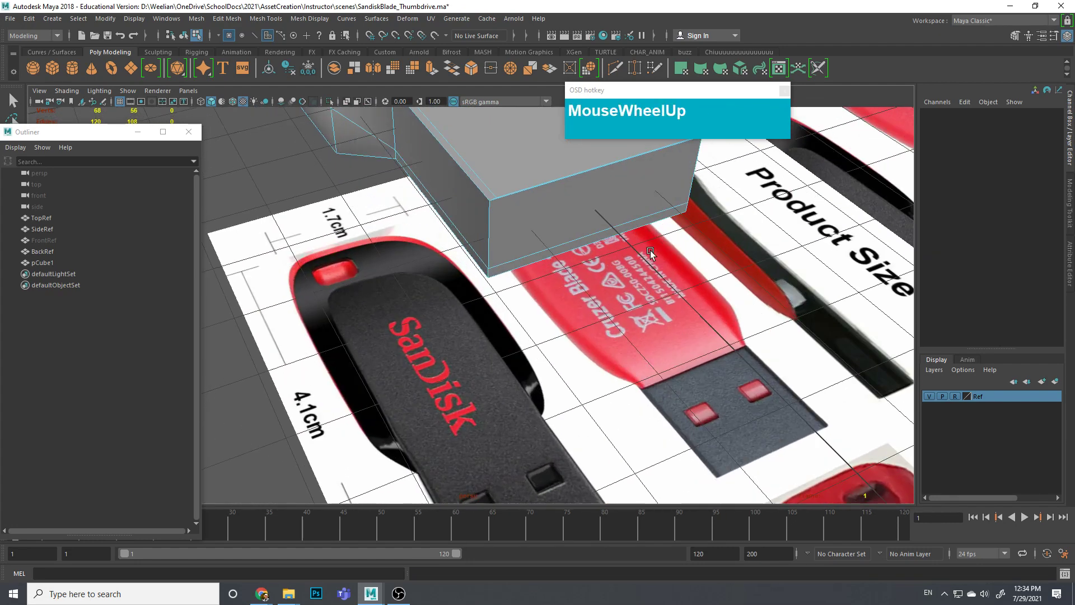
{"action": "middle_click_drag", "start_coordinate": [650, 250], "coordinate": [614, 320], "text": "alt"}
{"action": "left_click_drag", "start_coordinate": [614, 321], "coordinate": [589, 355], "text": "alt"}
{"action": "scroll", "coordinate": [616, 354], "scroll_direction": "up", "scroll_amount": 5}
{"action": "right_click_drag", "start_coordinate": [549, 363], "coordinate": [554, 319]}
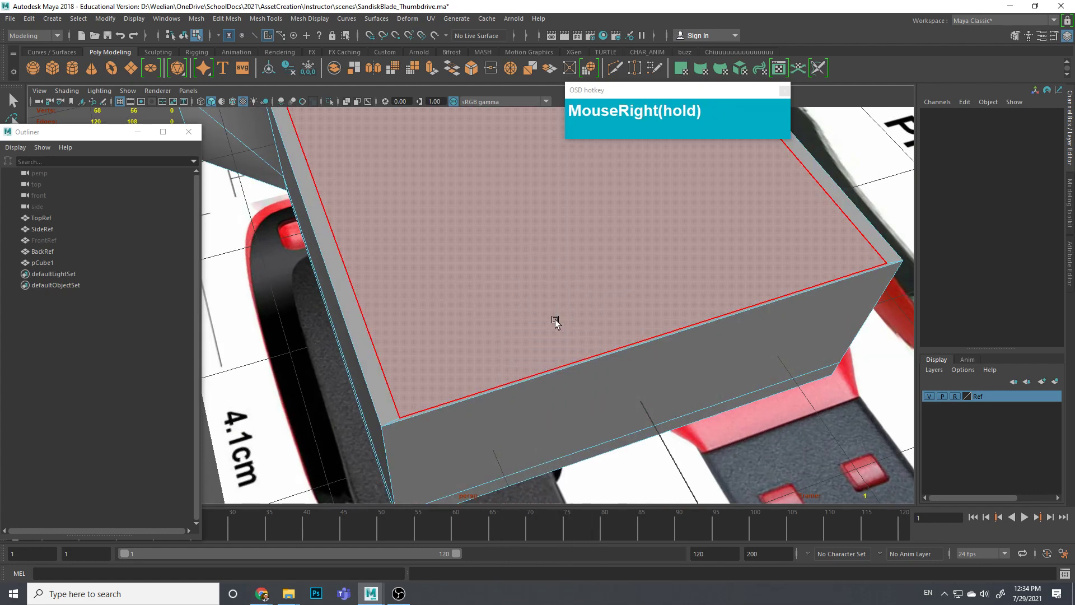
{"action": "left_click", "coordinate": [573, 361]}
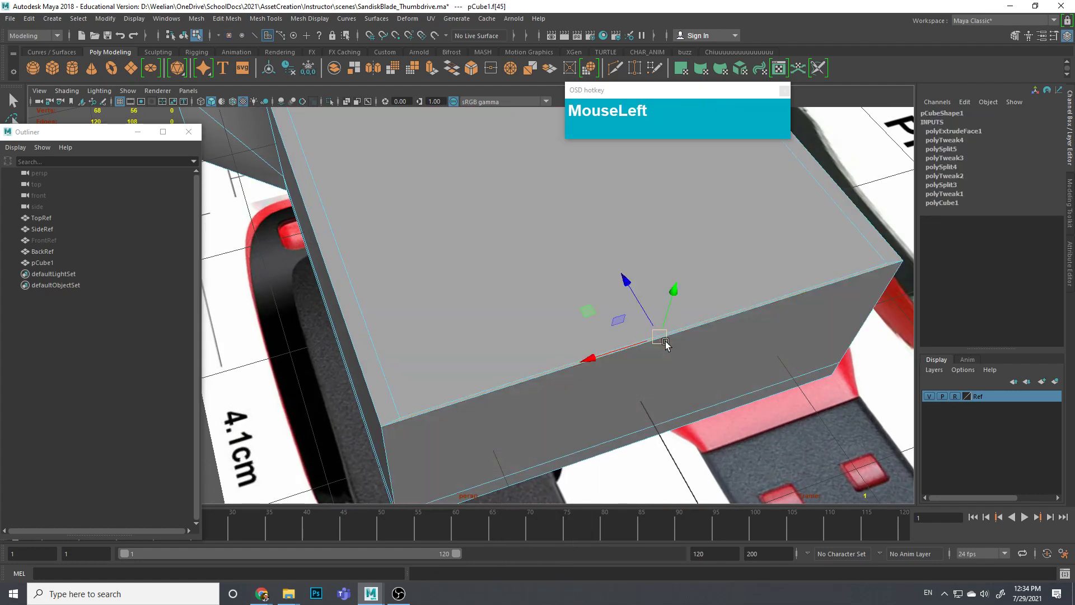
{"action": "key", "text": "Delete"}
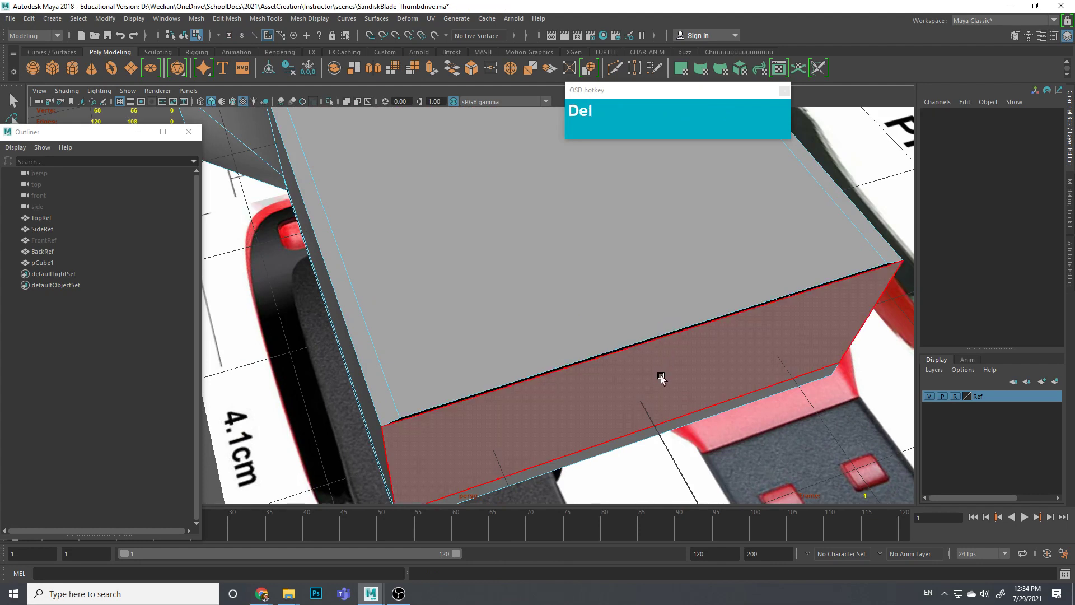
{"action": "left_click_drag", "start_coordinate": [662, 384], "coordinate": [604, 269], "text": "alt"}
{"action": "left_click", "coordinate": [602, 264]}
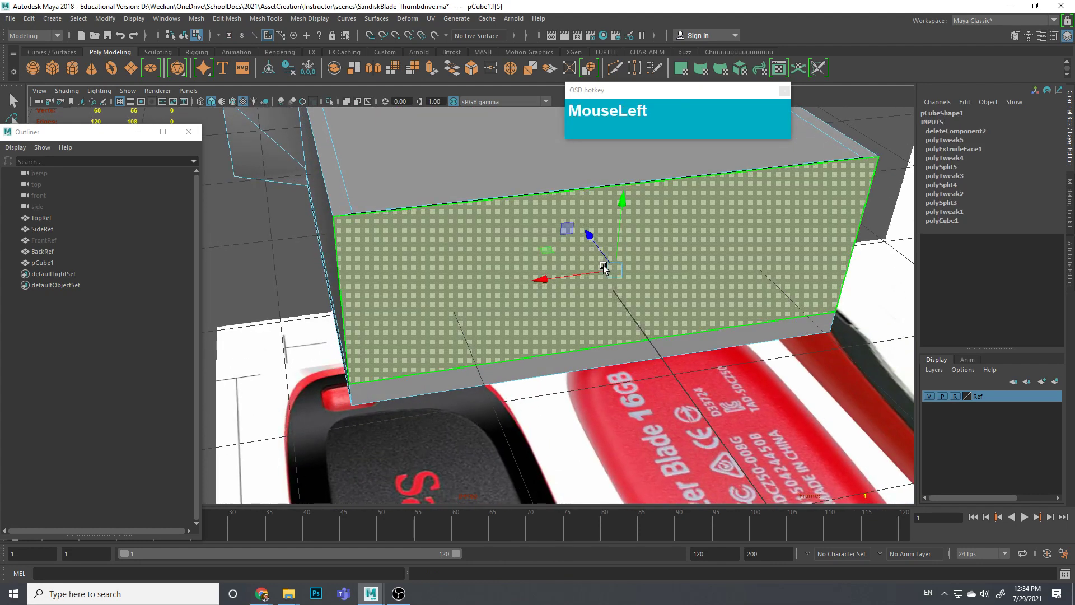
{"action": "left_click", "coordinate": [586, 361], "text": "shift"}
{"action": "key", "text": "shift+Delete"}
{"action": "scroll", "coordinate": [599, 310], "scroll_direction": "down", "scroll_amount": 3}
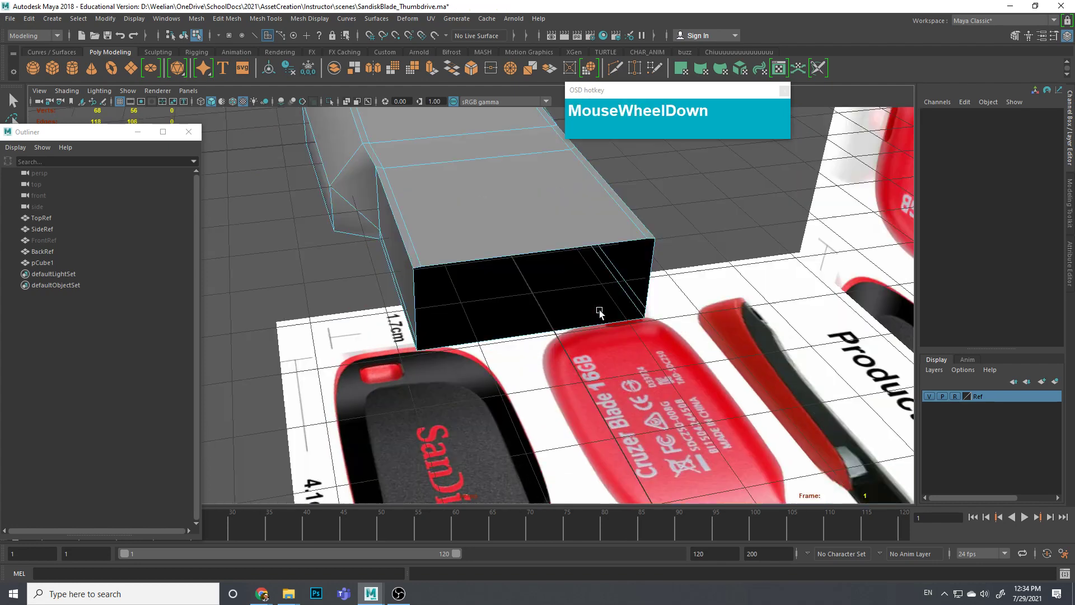
Step: Preview the open-ended drive smoothed from several angles, and return to the unsmoothed display
{"action": "scroll", "coordinate": [597, 314], "scroll_direction": "up", "scroll_amount": 10}
{"action": "scroll", "coordinate": [590, 285], "scroll_direction": "down", "scroll_amount": 10}
{"action": "left_click_drag", "start_coordinate": [594, 284], "coordinate": [616, 359], "text": "alt"}
{"action": "scroll", "coordinate": [639, 269], "scroll_direction": "up", "scroll_amount": 4}
{"action": "middle_click_drag", "start_coordinate": [616, 358], "coordinate": [616, 358], "text": "alt"}
{"action": "key", "text": "3"}
{"action": "left_click_drag", "start_coordinate": [599, 353], "coordinate": [560, 249], "text": "alt"}
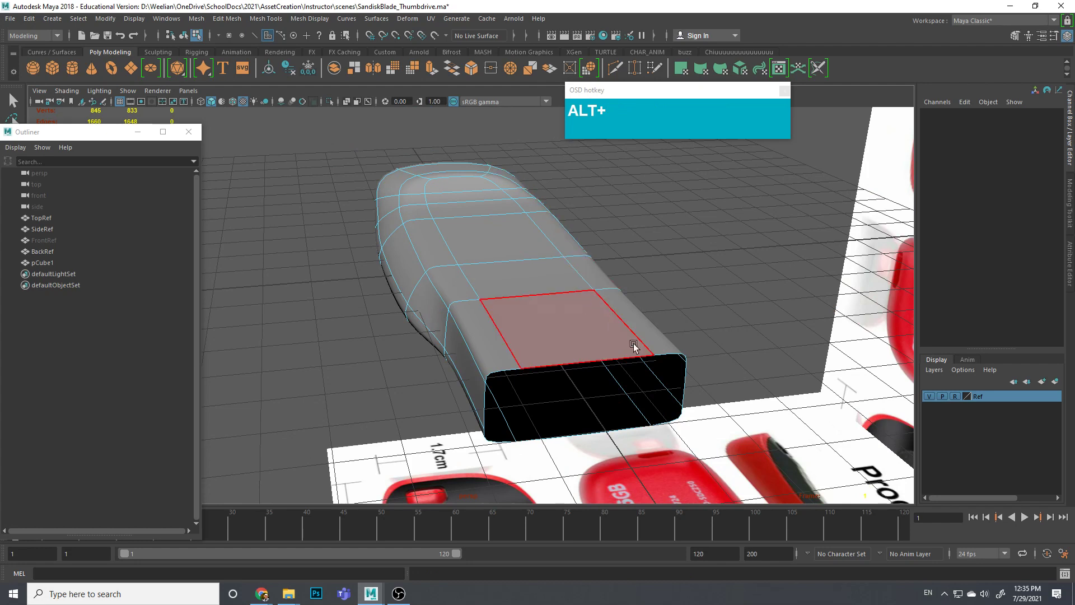
{"action": "left_click_drag", "start_coordinate": [473, 209], "coordinate": [509, 212], "text": "alt"}
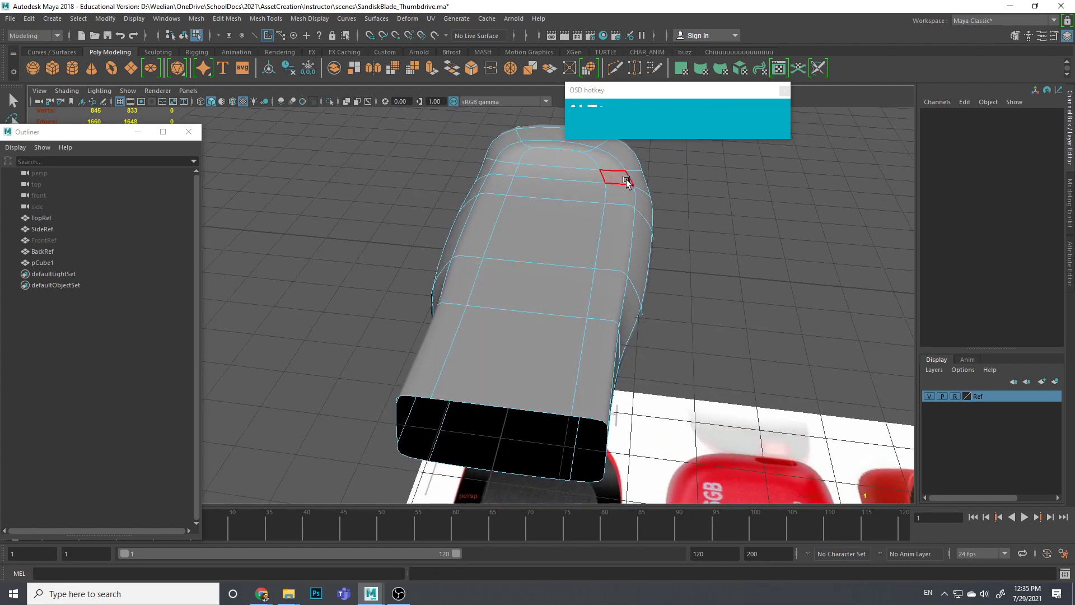
{"action": "key", "text": "1"}
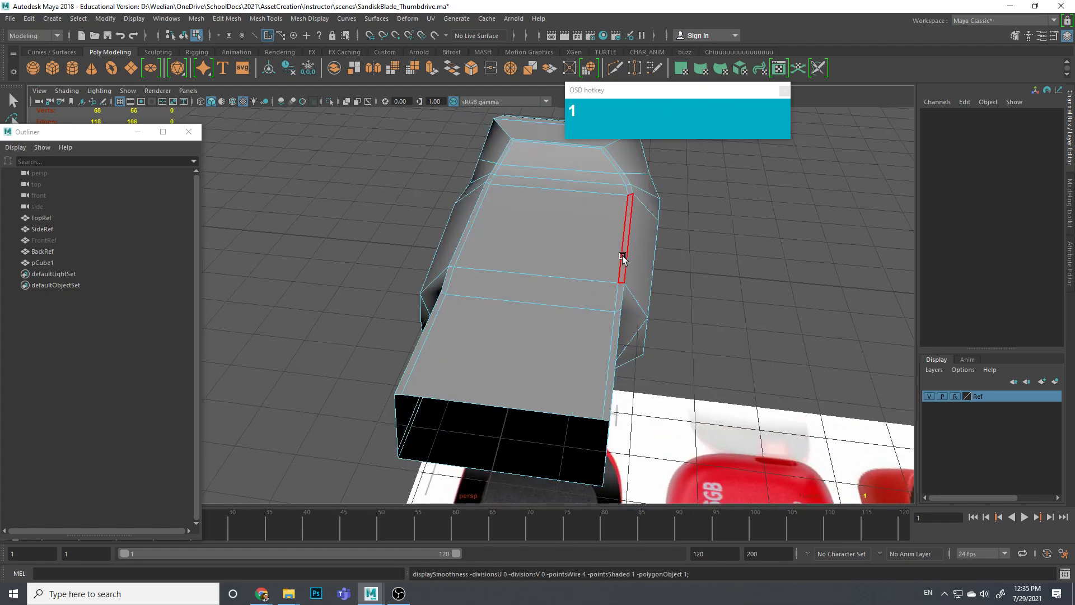
Step: Insert an edge loop through the narrow border around the top panel with the Multi-Cut tool
{"action": "scroll", "coordinate": [628, 313], "scroll_direction": "up", "scroll_amount": 5}
{"action": "middle_click_drag", "start_coordinate": [632, 363], "coordinate": [461, 314], "text": "alt"}
{"action": "right_click_drag", "start_coordinate": [498, 263], "coordinate": [464, 276]}
{"action": "left_click", "coordinate": [519, 273]}
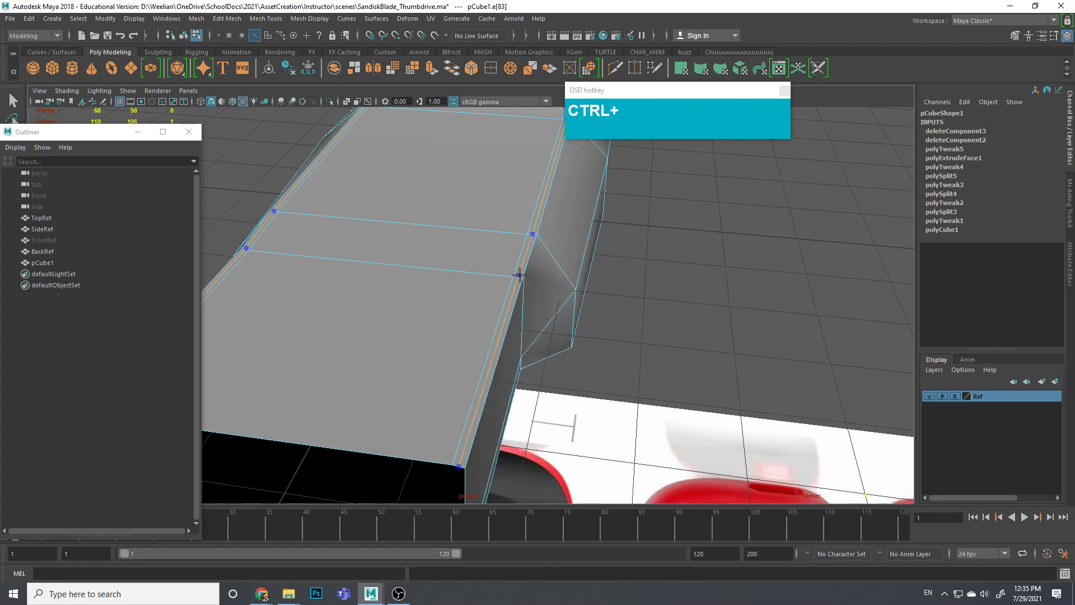
{"action": "left_click", "coordinate": [520, 275], "text": "ctrl"}
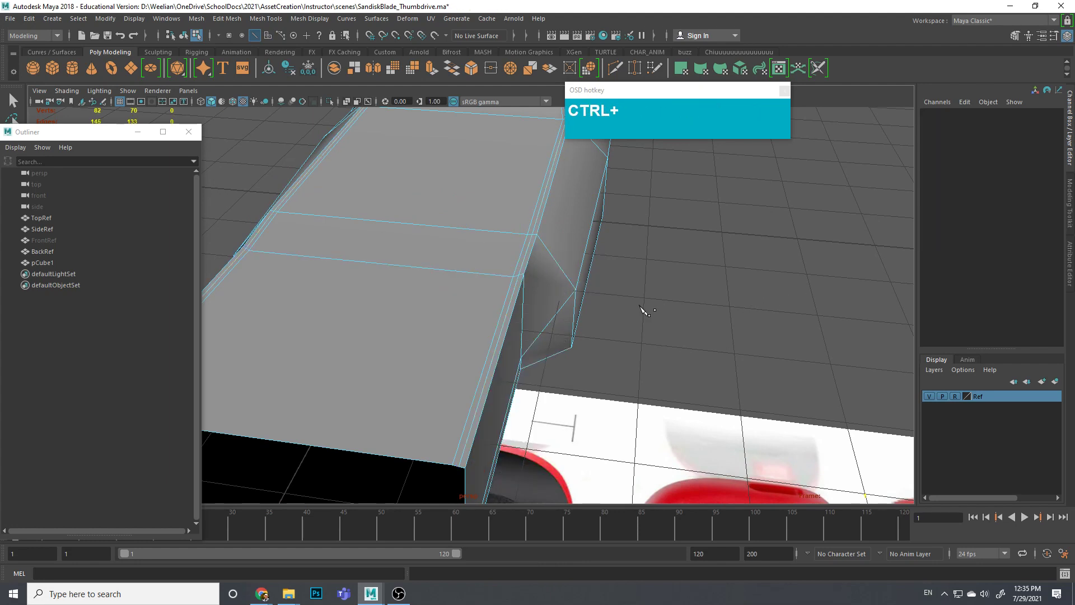
Step: Preview the drive smoothed, select it as a whole object, and compare its profile with the side reference image
{"action": "scroll", "coordinate": [647, 312], "scroll_direction": "down", "scroll_amount": 5}
{"action": "left_click_drag", "start_coordinate": [605, 304], "coordinate": [553, 307], "text": "alt"}
{"action": "key", "text": "3"}
{"action": "left_click_drag", "start_coordinate": [504, 277], "coordinate": [482, 269], "text": "alt"}
{"action": "key", "text": "q"}
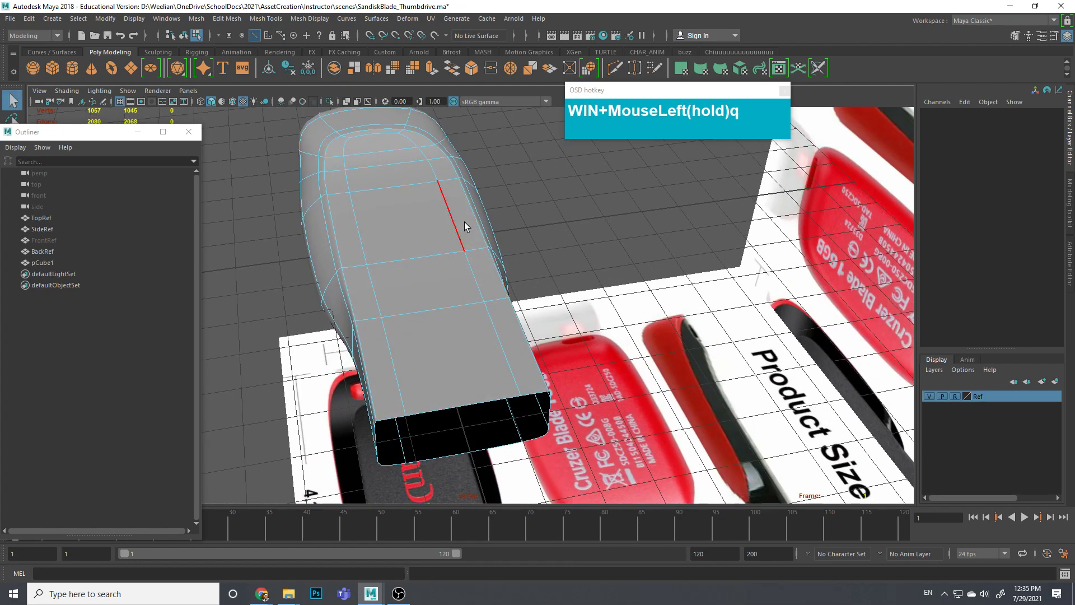
{"action": "right_click", "coordinate": [465, 223]}
{"action": "right_click_drag", "start_coordinate": [500, 207], "coordinate": [502, 207]}
{"action": "left_click_drag", "start_coordinate": [532, 190], "coordinate": [555, 324], "text": "alt"}
{"action": "left_click", "coordinate": [571, 330]}
{"action": "middle_click_drag", "start_coordinate": [556, 324], "coordinate": [614, 149], "text": "alt"}
{"action": "middle_click_drag", "start_coordinate": [585, 250], "coordinate": [505, 456], "text": "alt"}
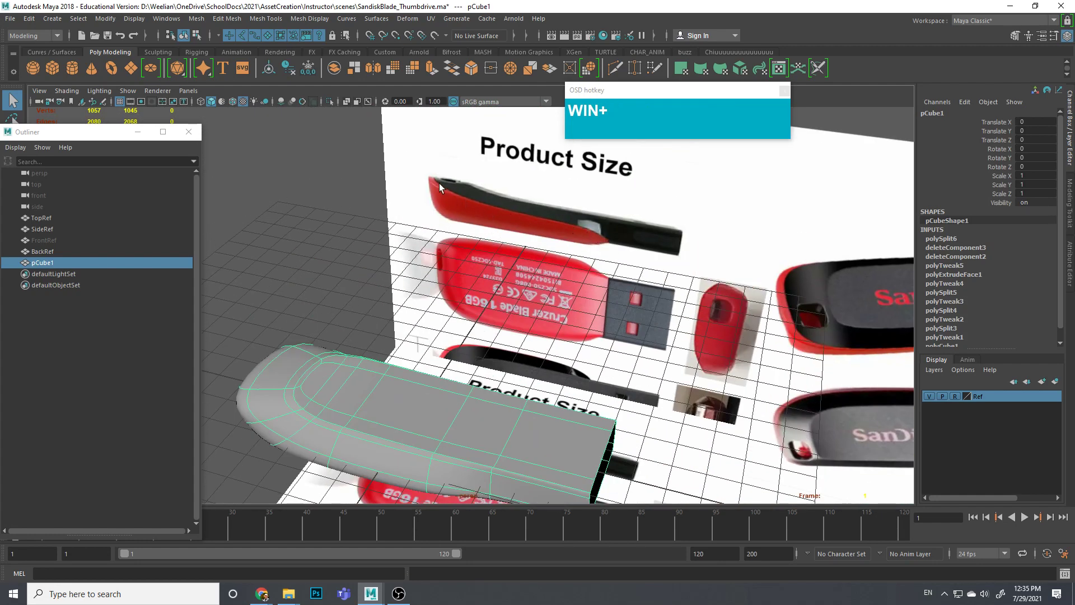
{"action": "left_click_drag", "start_coordinate": [562, 211], "coordinate": [484, 452], "text": "alt"}
{"action": "middle_click_drag", "start_coordinate": [484, 452], "coordinate": [495, 414], "text": "alt"}
{"action": "left_click_drag", "start_coordinate": [495, 413], "coordinate": [605, 290], "text": "alt"}
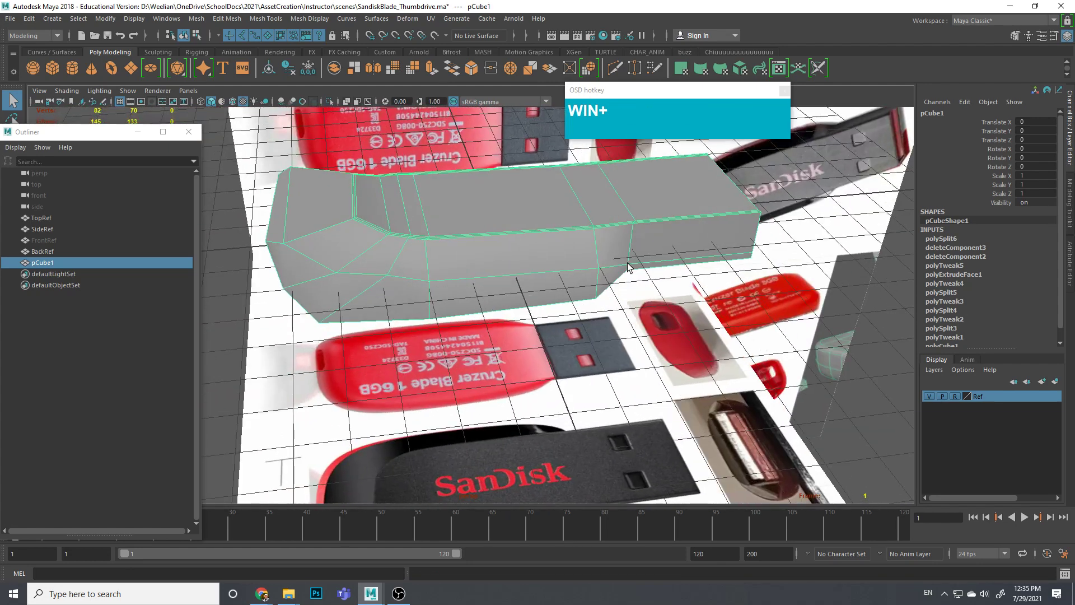
{"action": "left_click_drag", "start_coordinate": [414, 224], "coordinate": [556, 312], "text": "alt"}
Step: Shift a side vertex near the rounded end along the X axis and check it in the top view
{"action": "scroll", "coordinate": [557, 312], "scroll_direction": "up", "scroll_amount": 3}
{"action": "left_click_drag", "start_coordinate": [448, 358], "coordinate": [347, 358], "text": "alt"}
{"action": "right_click_drag", "start_coordinate": [334, 331], "coordinate": [327, 291]}
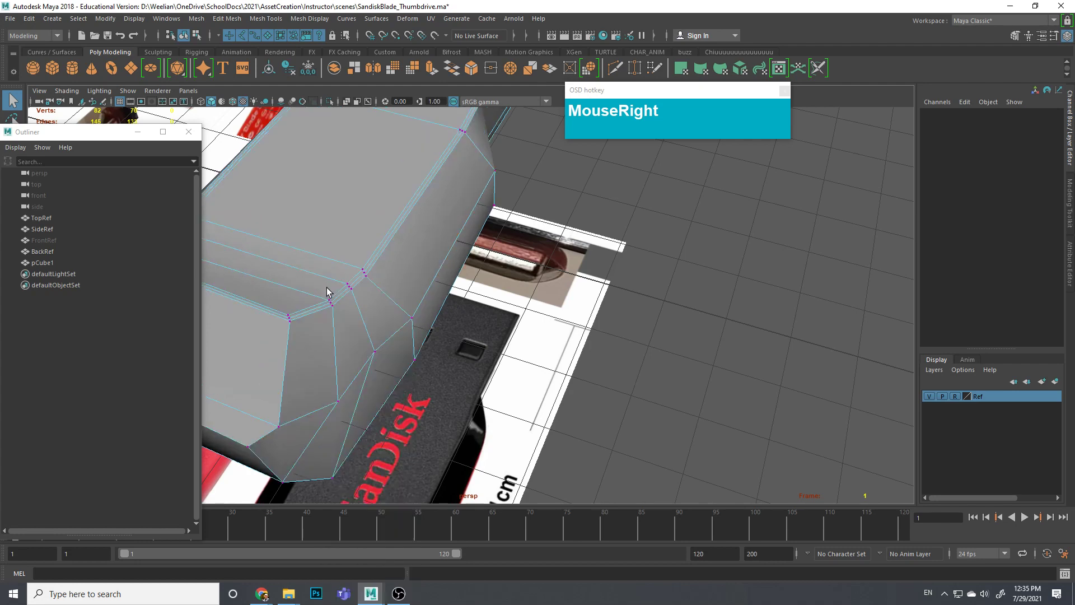
{"action": "left_click", "coordinate": [374, 359]}
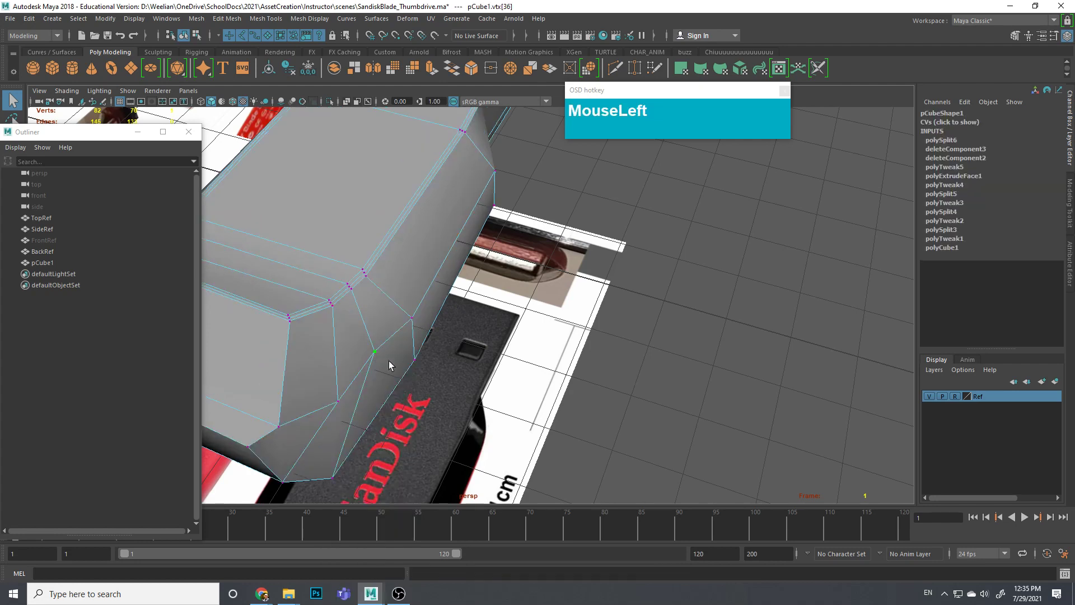
{"action": "key", "text": "w"}
{"action": "left_click_drag", "start_coordinate": [423, 368], "coordinate": [392, 369]}
{"action": "key", "text": "space"}
{"action": "scroll", "coordinate": [472, 367], "scroll_direction": "up", "scroll_amount": 3}
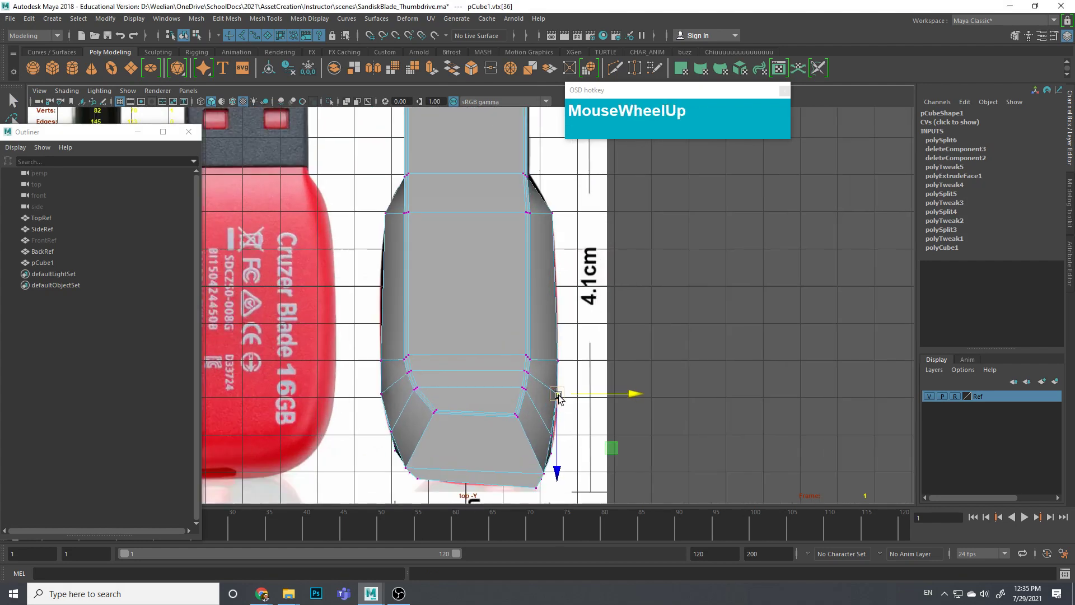
Step: In the top view, move the lower side vertex of the rounded end outward to the reference's red outline
{"action": "key", "text": "super"}
{"action": "middle_click", "coordinate": [597, 417], "text": "super"}
{"action": "scroll", "coordinate": [597, 417], "scroll_direction": "up", "scroll_amount": 2}
{"action": "middle_click_drag", "start_coordinate": [597, 417], "coordinate": [572, 396], "text": "alt"}
{"action": "left_click", "coordinate": [567, 396]}
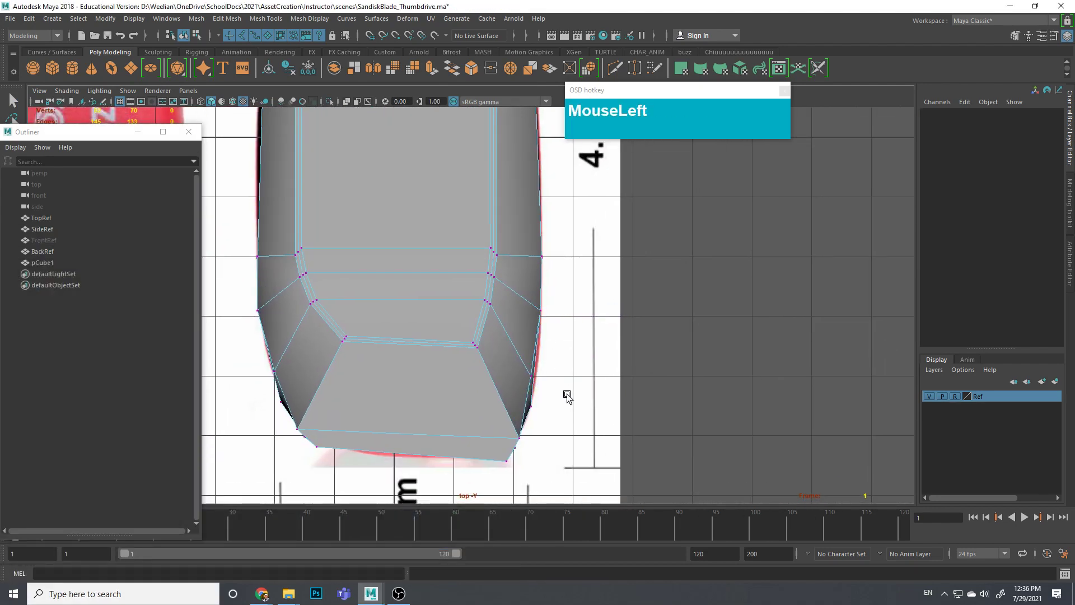
{"action": "left_click", "coordinate": [515, 368]}
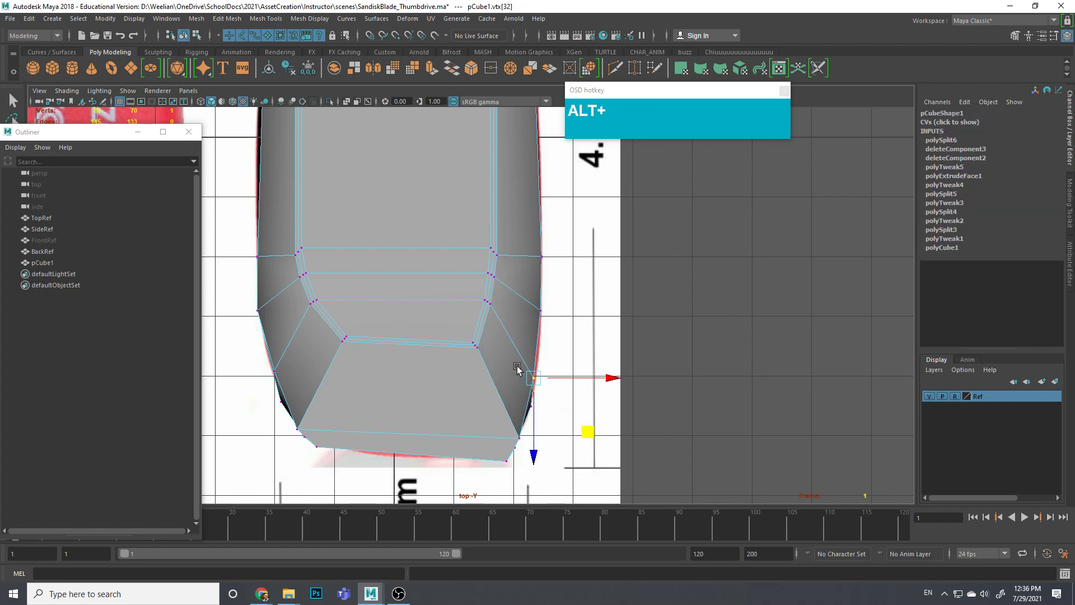
Step: Adjust the lower side vertices on the opposite side of the rounded end to follow the reference outline
{"action": "middle_click_drag", "start_coordinate": [515, 367], "coordinate": [666, 371], "text": "alt"}
{"action": "left_click", "coordinate": [422, 374]}
{"action": "left_click", "coordinate": [430, 409]}
{"action": "left_click_drag", "start_coordinate": [486, 462], "coordinate": [486, 460]}
{"action": "middle_click_drag", "start_coordinate": [522, 419], "coordinate": [430, 382], "text": "alt"}
{"action": "scroll", "coordinate": [430, 382], "scroll_direction": "down", "scroll_amount": 3}
{"action": "middle_click_drag", "start_coordinate": [510, 352], "coordinate": [506, 392], "text": "alt"}
{"action": "scroll", "coordinate": [519, 403], "scroll_direction": "down", "scroll_amount": 2}
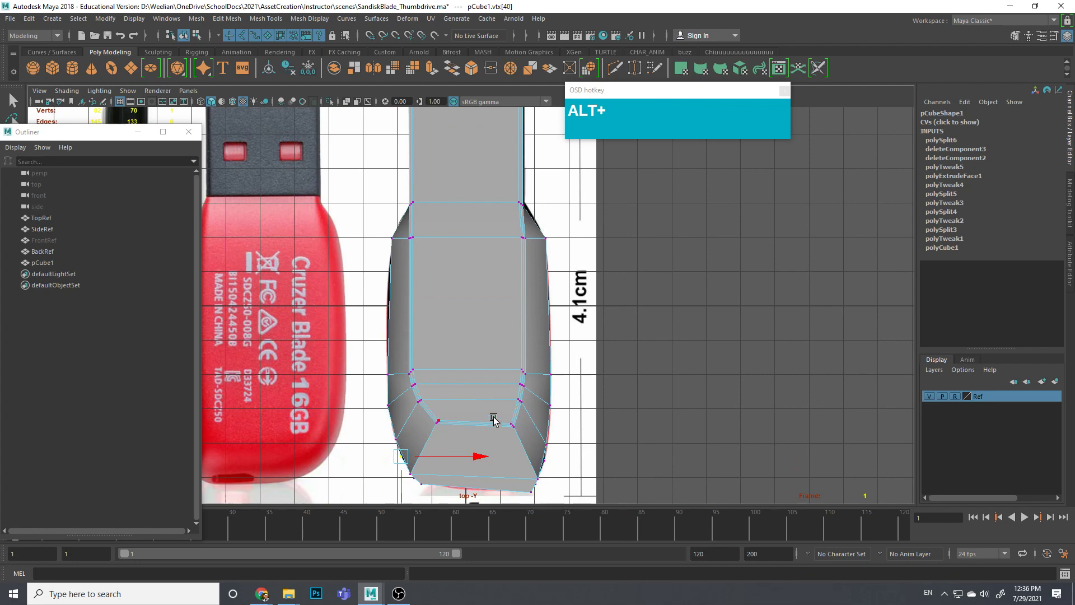
Step: Align the vertices along the connector's end edge into a straight row by scaling them flat along the Z axis
{"action": "middle_click_drag", "start_coordinate": [468, 348], "coordinate": [455, 328], "text": "alt"}
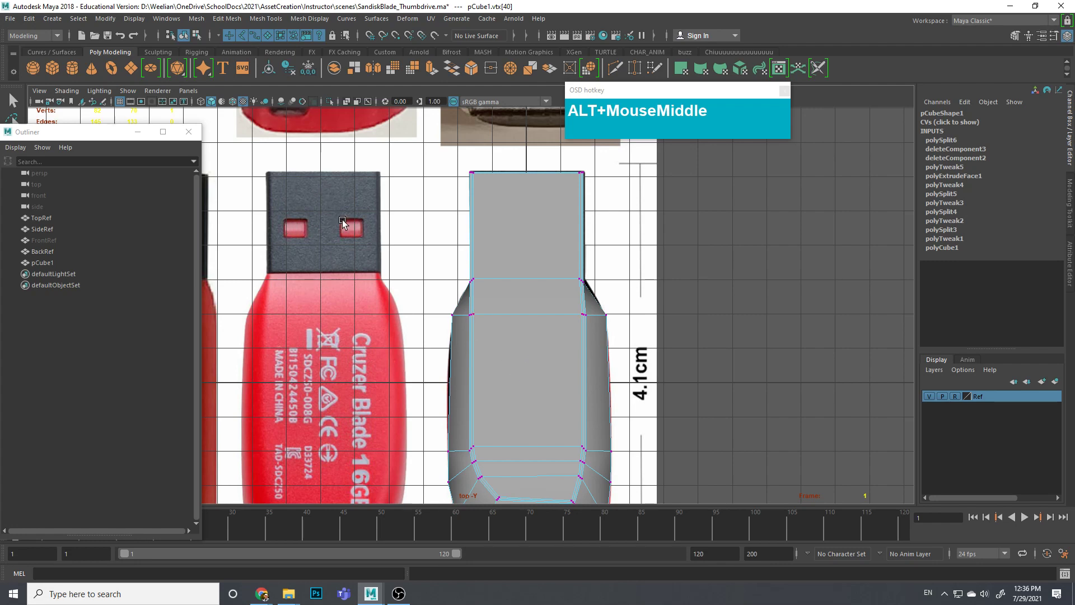
{"action": "middle_click_drag", "start_coordinate": [511, 220], "coordinate": [461, 314], "text": "alt"}
{"action": "scroll", "coordinate": [460, 314], "scroll_direction": "up", "scroll_amount": 3}
{"action": "right_click_drag", "start_coordinate": [392, 287], "coordinate": [307, 274]}
{"action": "left_click_drag", "start_coordinate": [306, 275], "coordinate": [612, 309]}
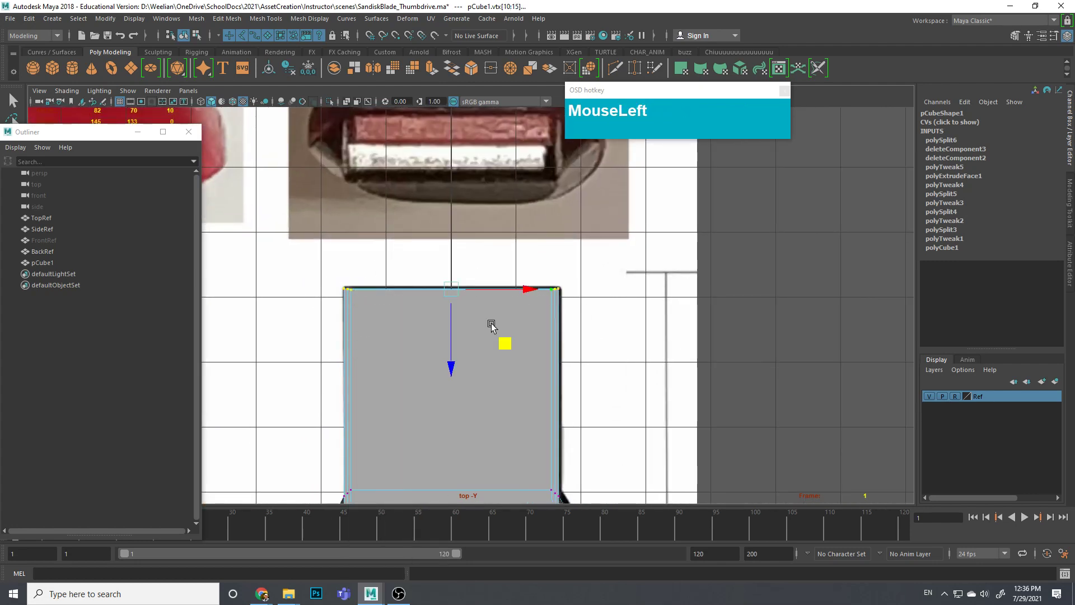
{"action": "key", "text": "r"}
{"action": "left_click_drag", "start_coordinate": [456, 363], "coordinate": [439, 285]}
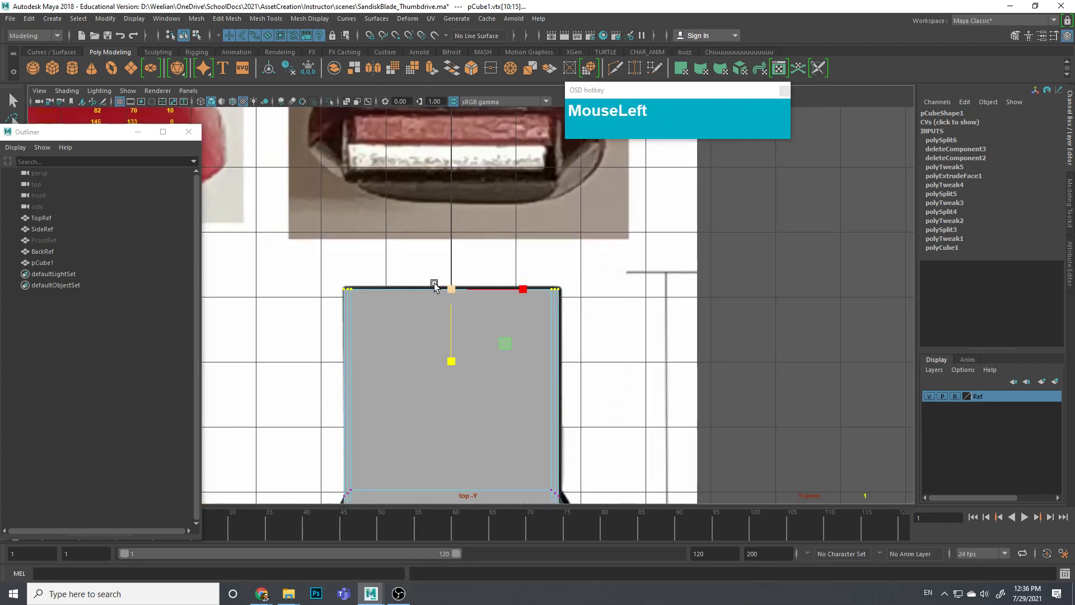
{"action": "scroll", "coordinate": [493, 378], "scroll_direction": "down", "scroll_amount": 3}
{"action": "middle_click_drag", "start_coordinate": [492, 378], "coordinate": [473, 241], "text": "alt"}
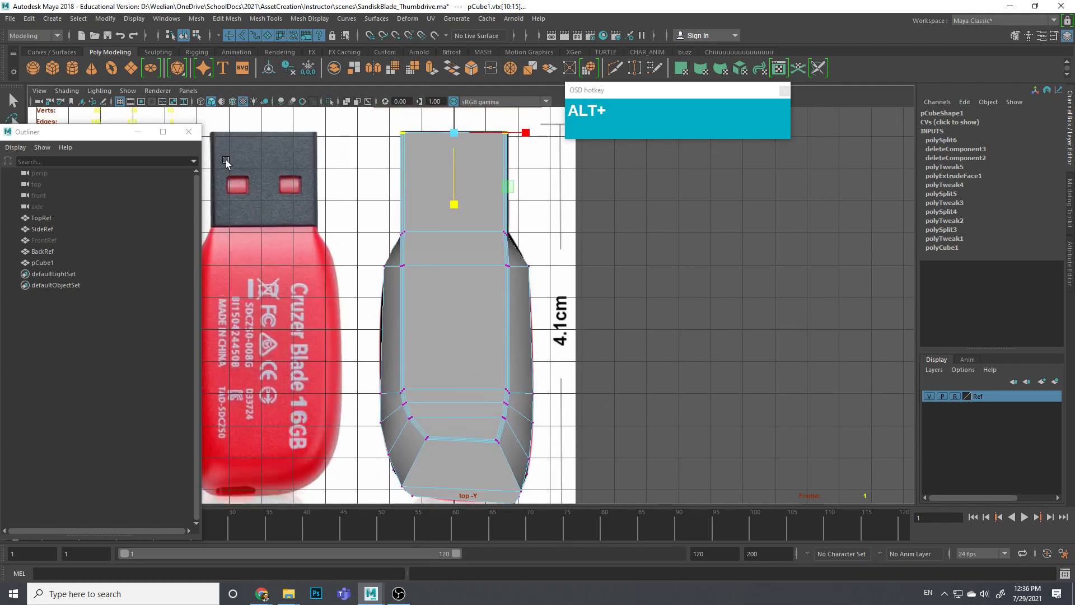
Step: Insert four equally spaced edge loops lengthwise through the drive using the Insert Edge Loop Tool's Multiple edge loops option
{"action": "right_click_drag", "start_coordinate": [455, 241], "coordinate": [455, 229]}
{"action": "left_click", "coordinate": [454, 232]}
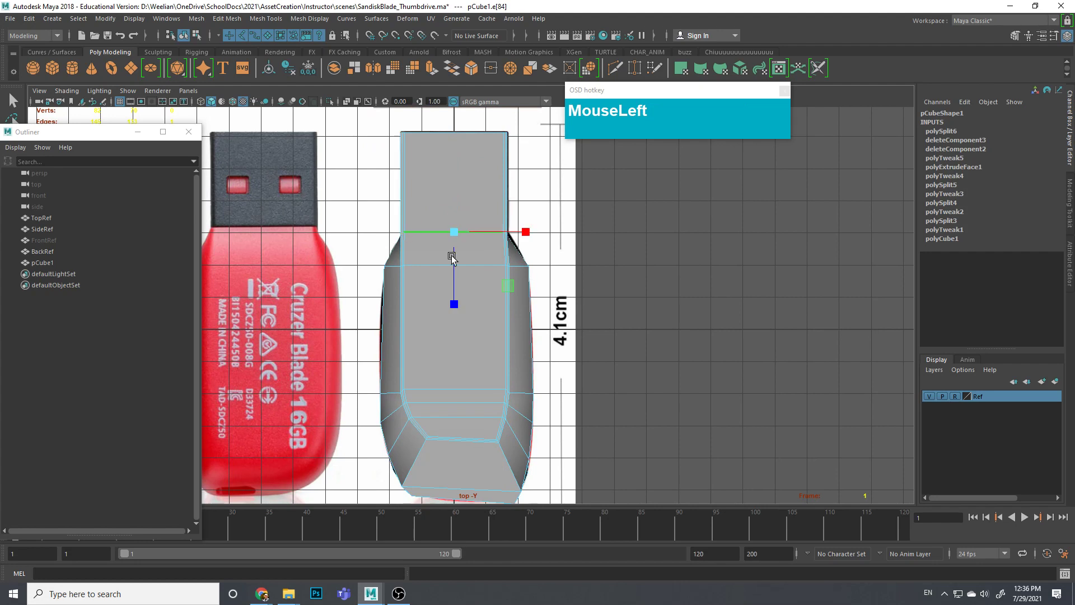
{"action": "scroll", "coordinate": [452, 258], "scroll_direction": "up", "scroll_amount": 1}
{"action": "right_click_drag", "start_coordinate": [451, 216], "coordinate": [497, 295], "text": "shift"}
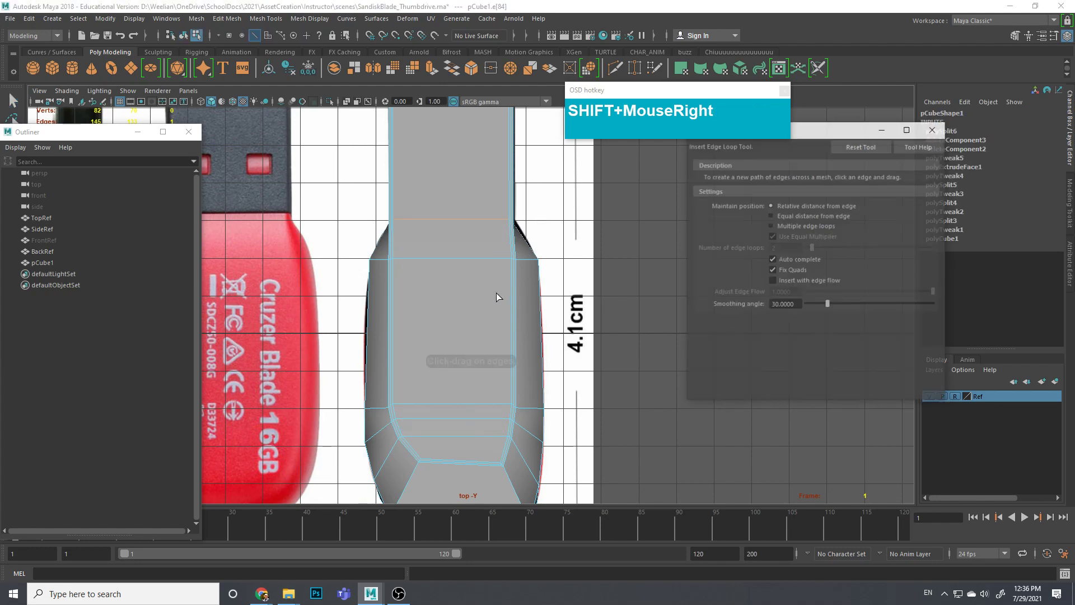
{"action": "left_click_drag", "start_coordinate": [848, 135], "coordinate": [821, 205]}
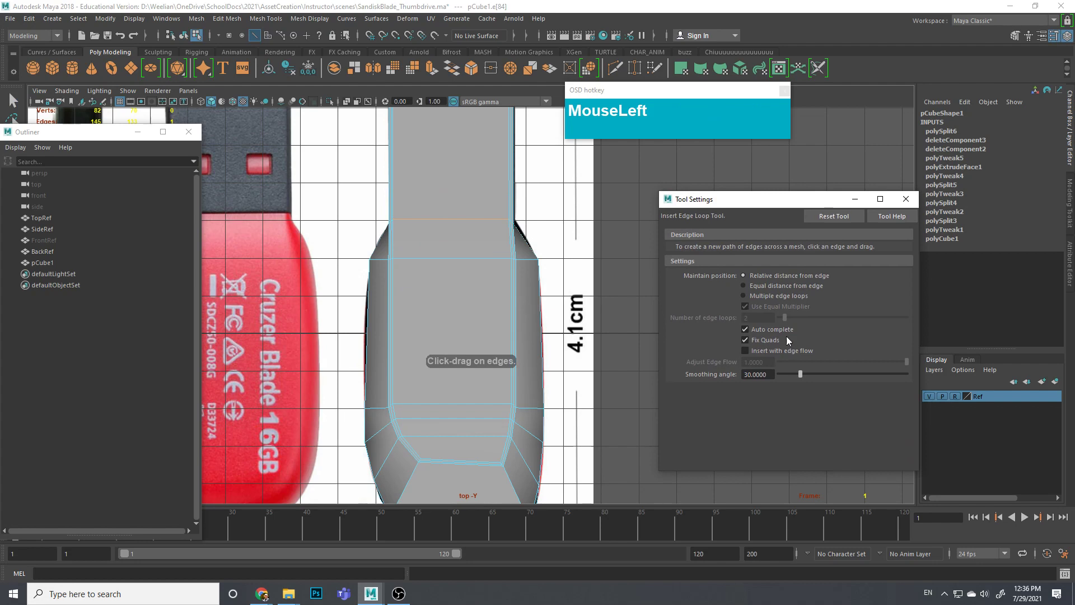
{"action": "left_click", "coordinate": [745, 295]}
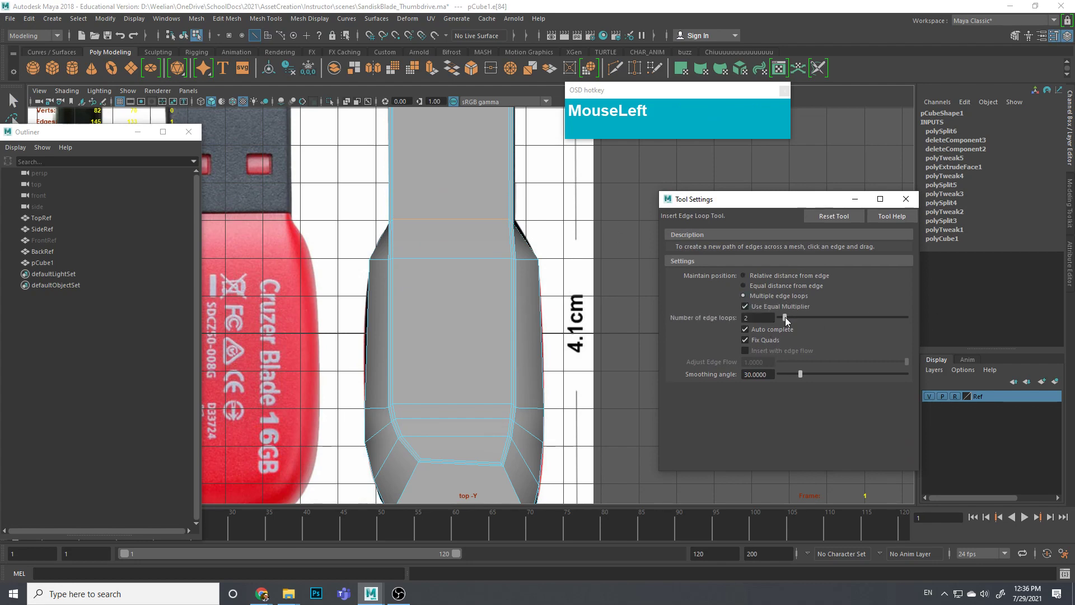
{"action": "left_click_drag", "start_coordinate": [788, 318], "coordinate": [791, 317]}
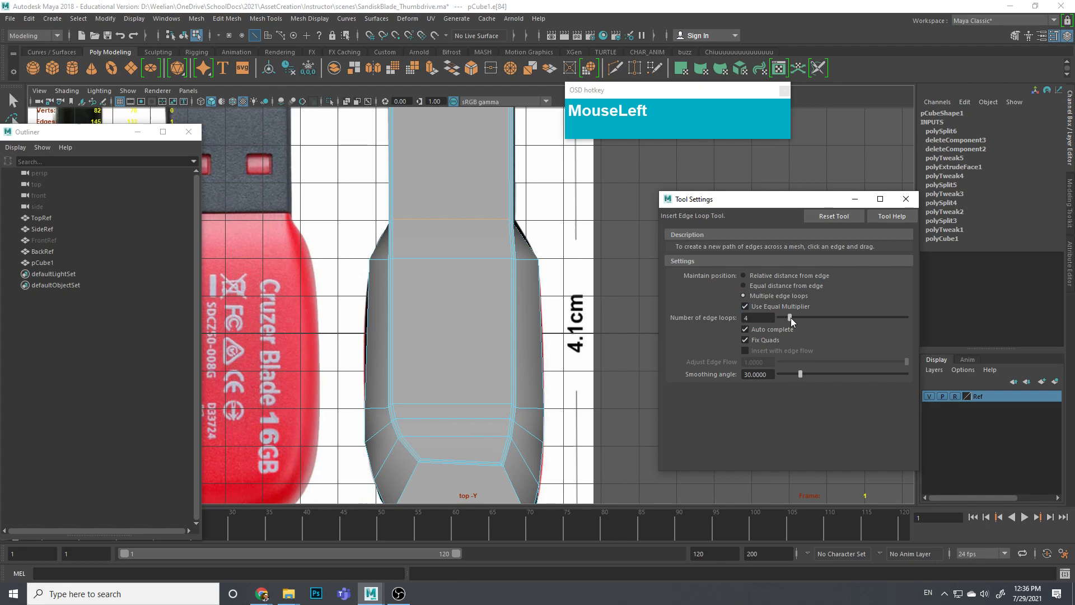
{"action": "left_click", "coordinate": [435, 258]}
{"action": "scroll", "coordinate": [452, 166], "scroll_direction": "down", "scroll_amount": 3}
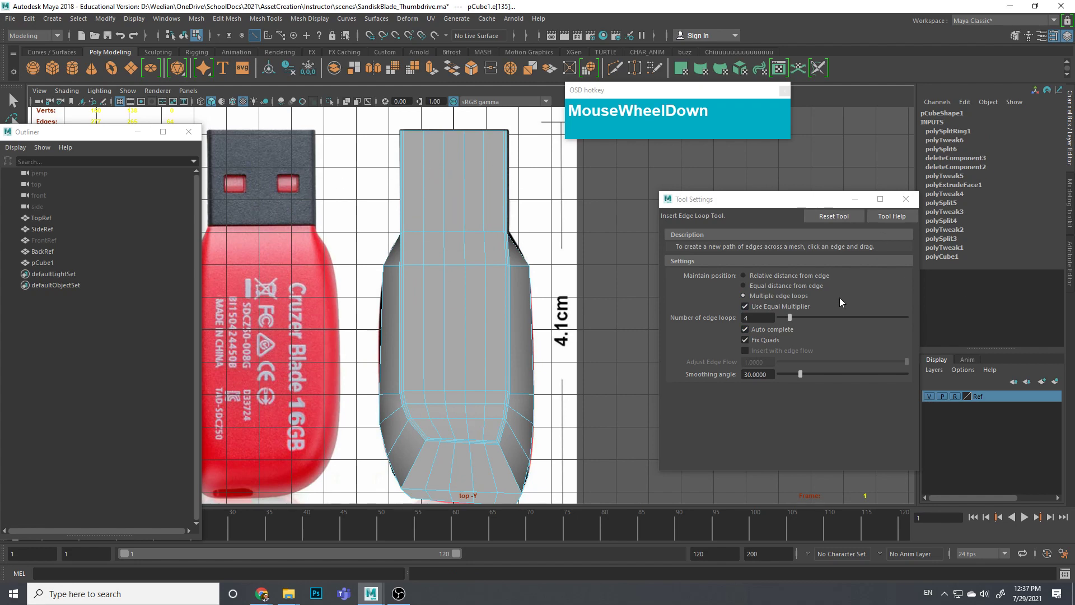
Step: Reset the Insert Edge Loop tool settings to their defaults and close the settings window
{"action": "left_click", "coordinate": [834, 217]}
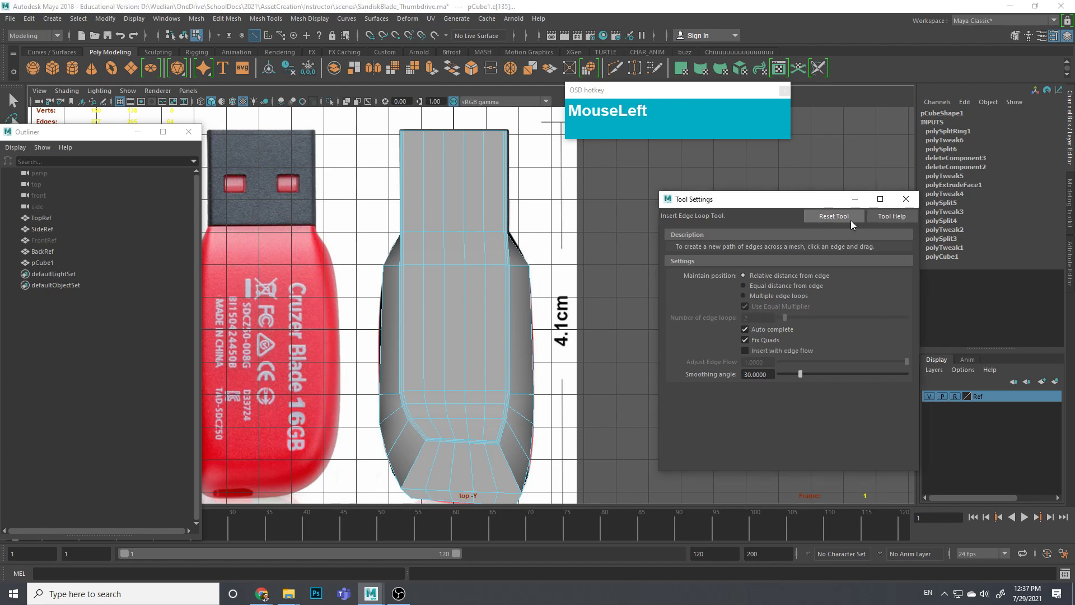
{"action": "left_click", "coordinate": [906, 199]}
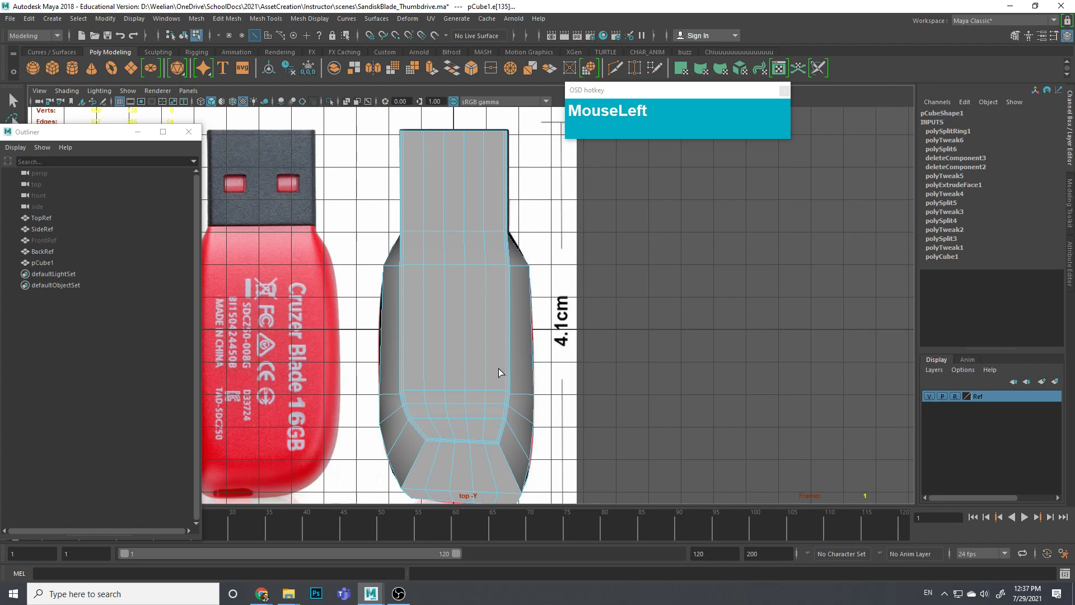
Step: Using Soft Select with a small falloff, move the two middle vertex columns of the recess rim slightly toward the body's rounded end
{"action": "middle_click_drag", "start_coordinate": [492, 398], "coordinate": [506, 293], "text": "alt"}
{"action": "scroll", "coordinate": [493, 288], "scroll_direction": "up", "scroll_amount": 3}
{"action": "right_click_drag", "start_coordinate": [480, 285], "coordinate": [431, 291]}
{"action": "left_click", "coordinate": [442, 321]}
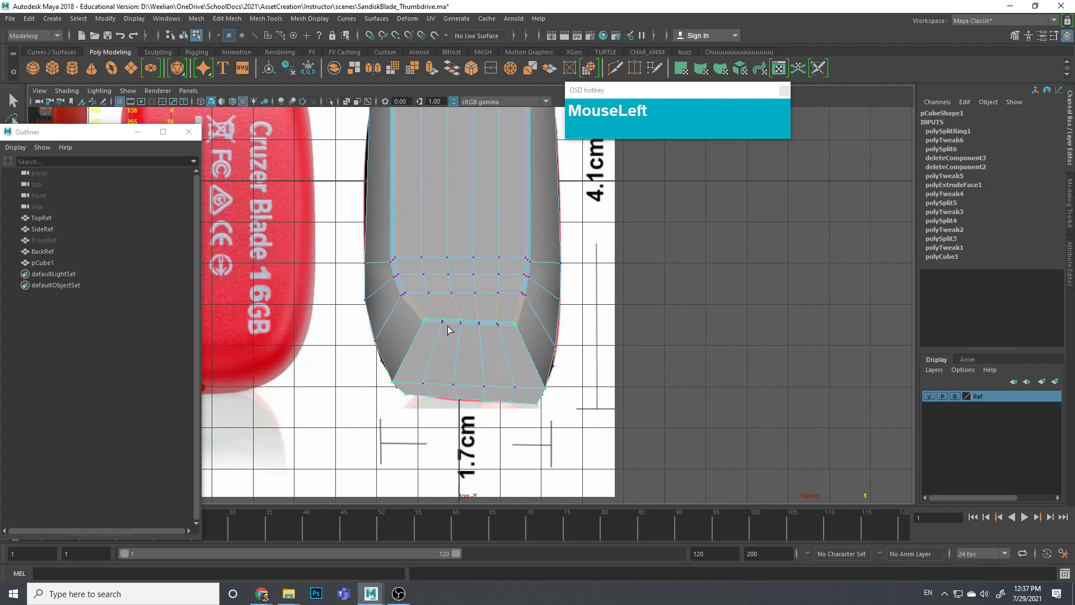
{"action": "key", "text": "ctrl+z"}
{"action": "key", "text": "q"}
{"action": "right_click_drag", "start_coordinate": [446, 285], "coordinate": [415, 288]}
{"action": "left_click", "coordinate": [447, 332]}
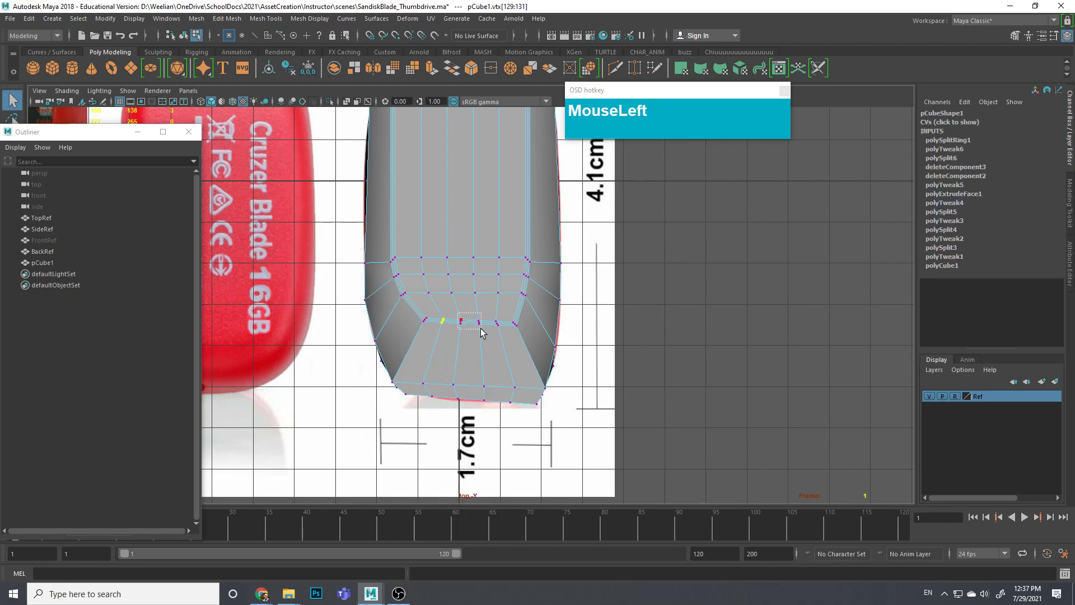
{"action": "left_click_drag", "start_coordinate": [480, 328], "coordinate": [485, 336]}
{"action": "key", "text": "b"}
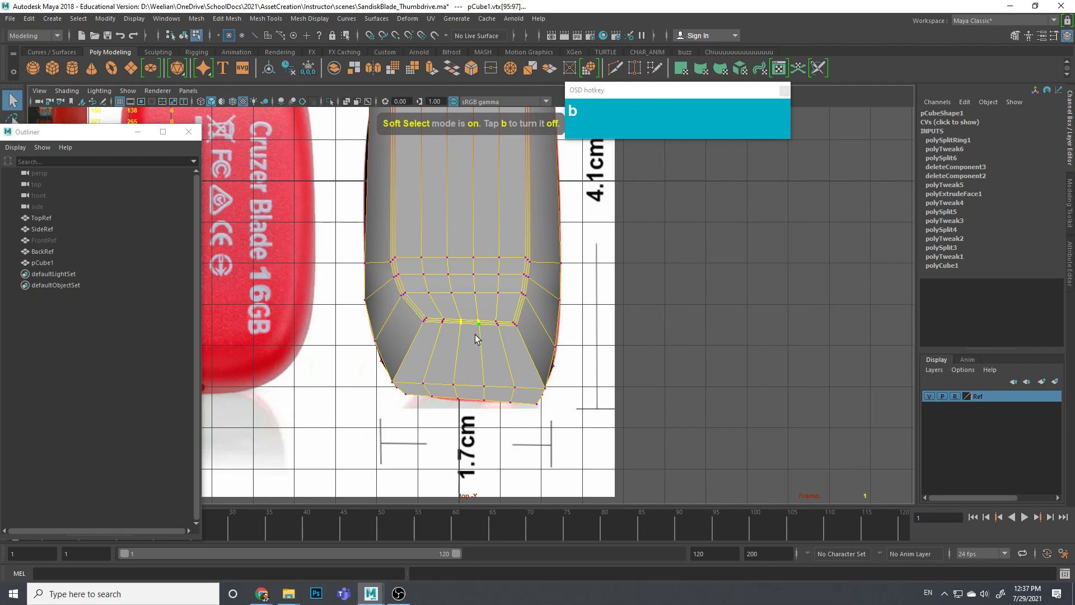
{"action": "scroll", "coordinate": [477, 317], "scroll_direction": "down", "scroll_amount": 2}
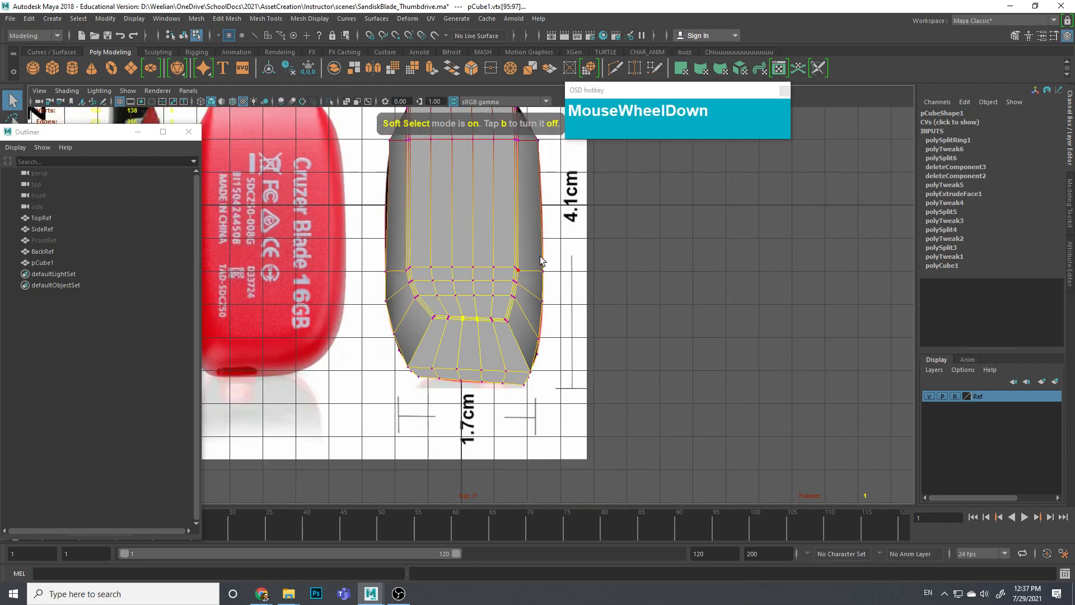
{"action": "scroll", "coordinate": [476, 313], "scroll_direction": "up", "scroll_amount": 4}
{"action": "key", "text": "b"}
{"action": "mouse_move", "coordinate": [469, 313]}
{"action": "middle_mouse_down"}
{"action": "mouse_move", "coordinate": [459, 314]}
{"action": "mouse_move", "coordinate": [513, 310]}
{"action": "mouse_move", "coordinate": [488, 319]}
{"action": "mouse_move", "coordinate": [513, 320]}
{"action": "mouse_move", "coordinate": [509, 329]}
{"action": "mouse_move", "coordinate": [477, 330]}
{"action": "middle_mouse_up"}
{"action": "key", "text": "w"}
{"action": "left_click_drag", "start_coordinate": [470, 399], "coordinate": [469, 406]}
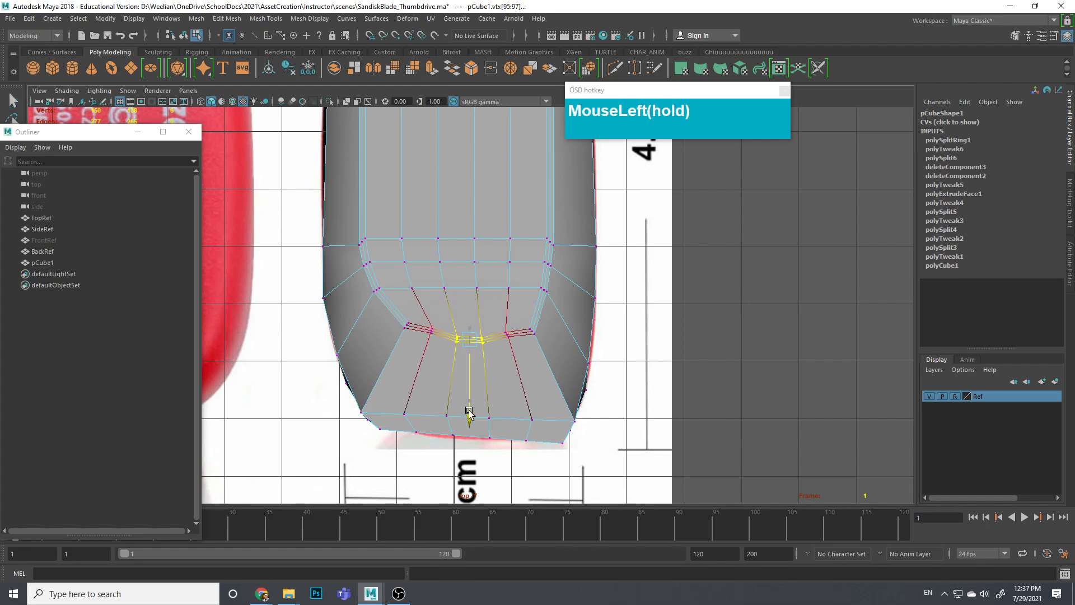
Step: Grow the rim vertex selection, adjust the Soft Select radius, and shift the selection slightly toward the rounded end
{"action": "left_click", "coordinate": [412, 329]}
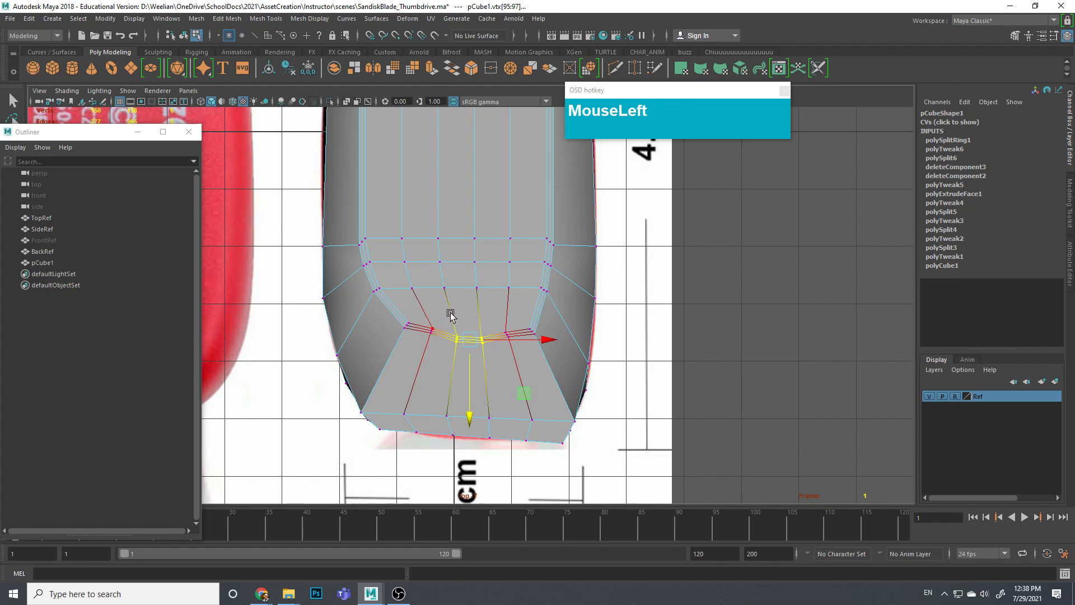
{"action": "key", "text": "shift+period"}
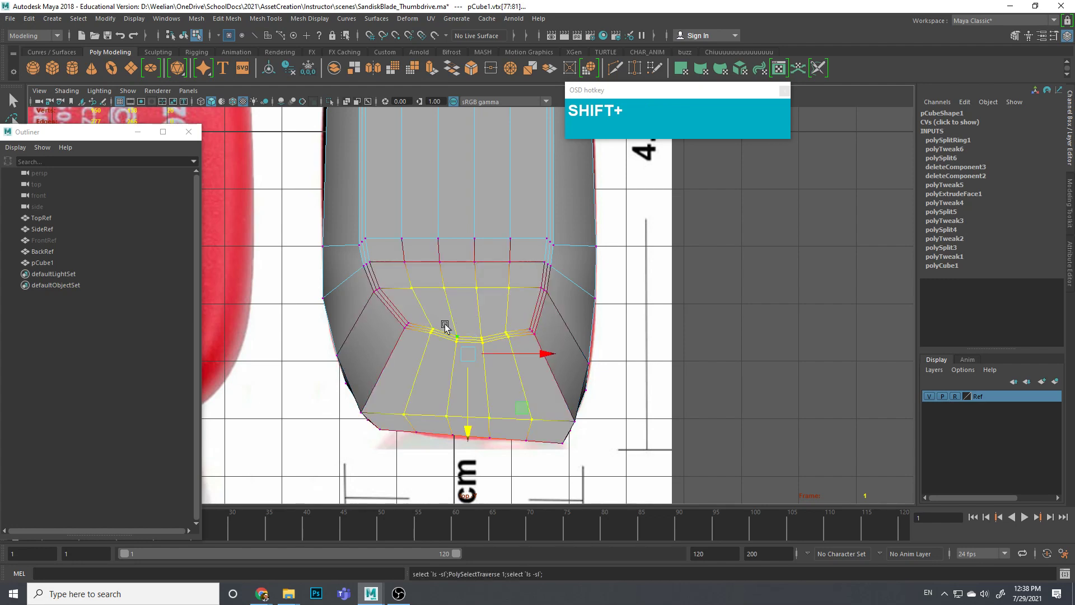
{"action": "key", "text": "b"}
{"action": "middle_click_drag", "start_coordinate": [501, 304], "coordinate": [533, 319]}
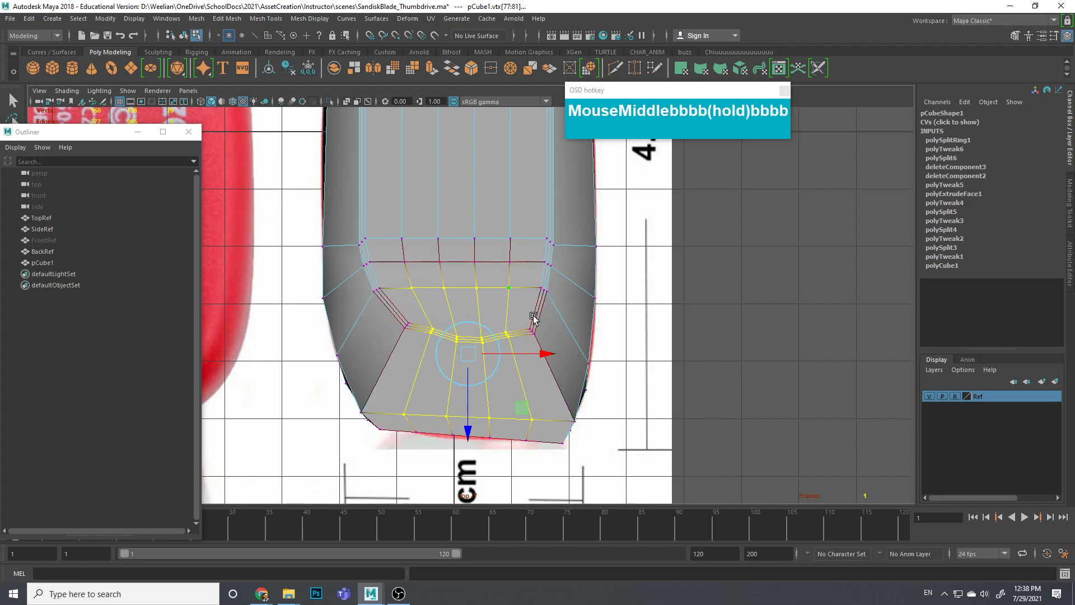
{"action": "left_click_drag", "start_coordinate": [471, 396], "coordinate": [470, 399]}
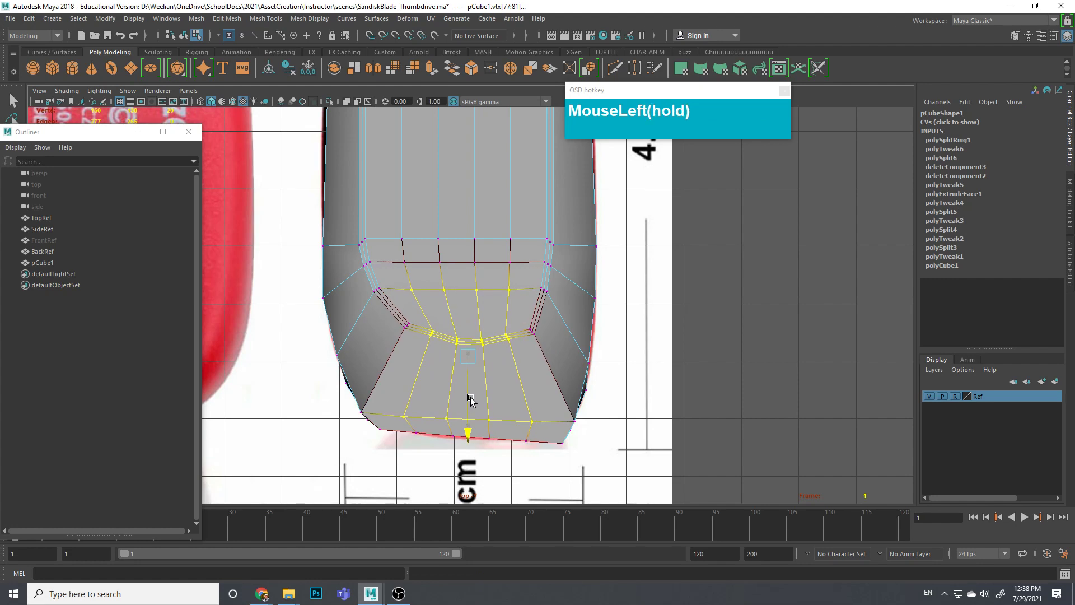
{"action": "left_click", "coordinate": [438, 422]}
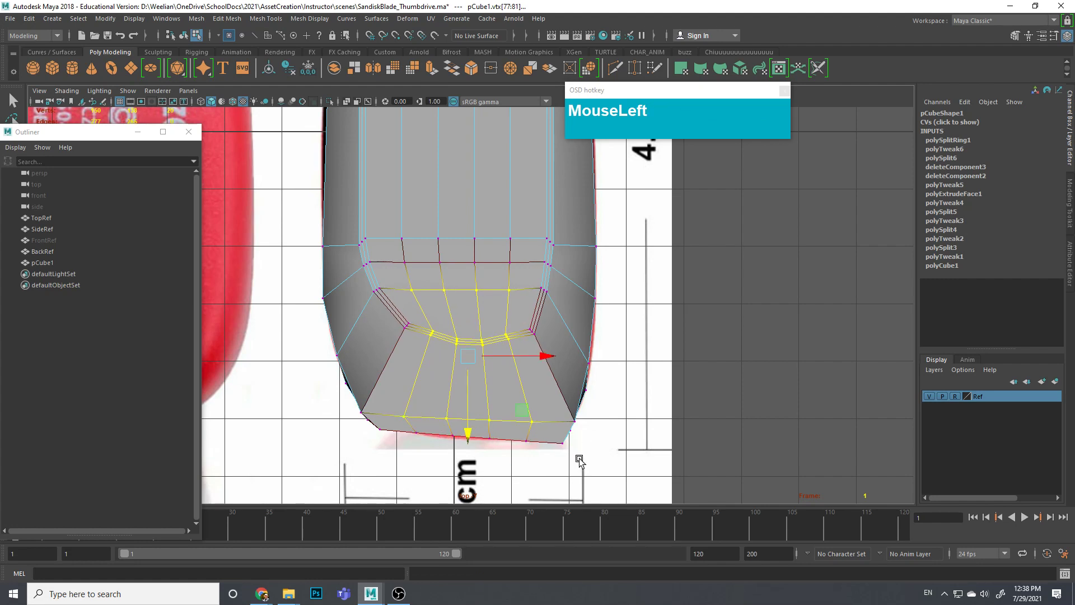
Step: Rotate the rim vertex columns on either side of the centre pair to follow the curve, turning Soft Select off in between
{"action": "key", "text": "q"}
{"action": "left_click_drag", "start_coordinate": [503, 333], "coordinate": [523, 348]}
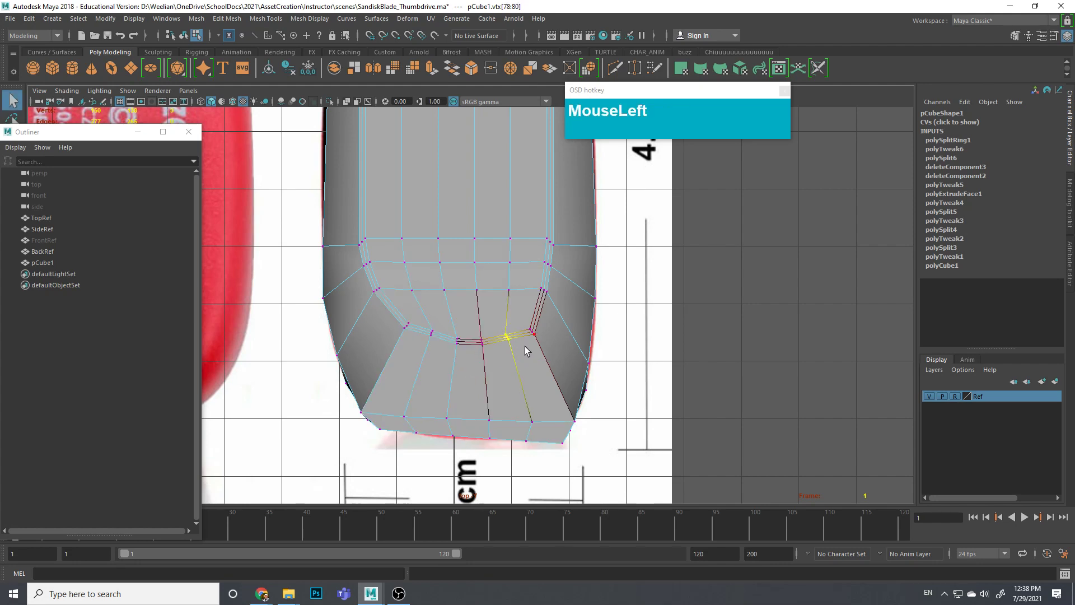
{"action": "key", "text": "e"}
{"action": "left_click", "coordinate": [541, 274]}
{"action": "left_click_drag", "start_coordinate": [552, 283], "coordinate": [540, 297]}
{"action": "scroll", "coordinate": [538, 351], "scroll_direction": "up", "scroll_amount": 4}
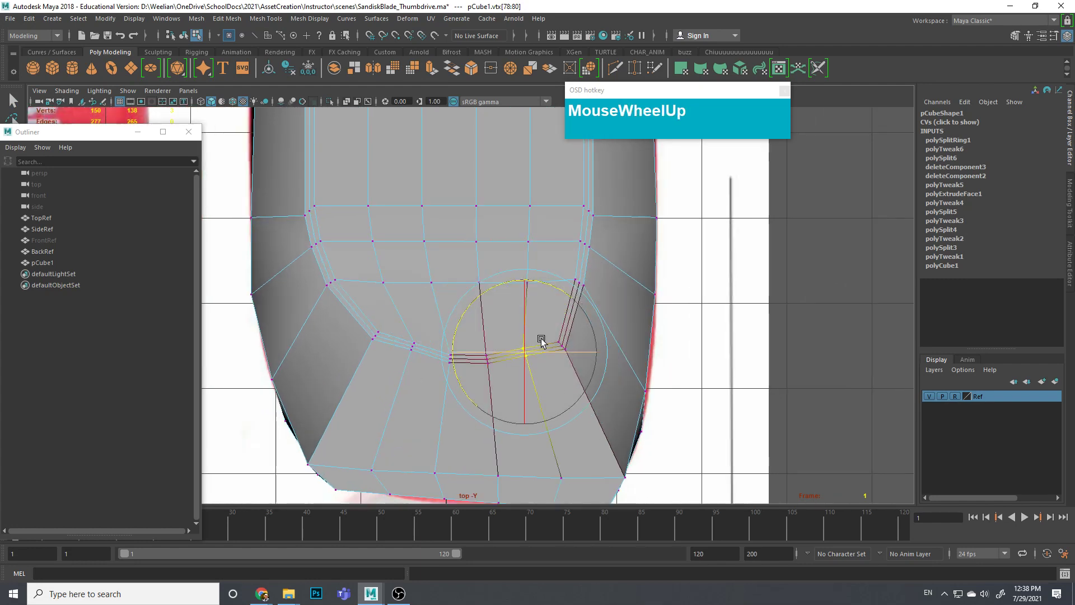
{"action": "key", "text": "b"}
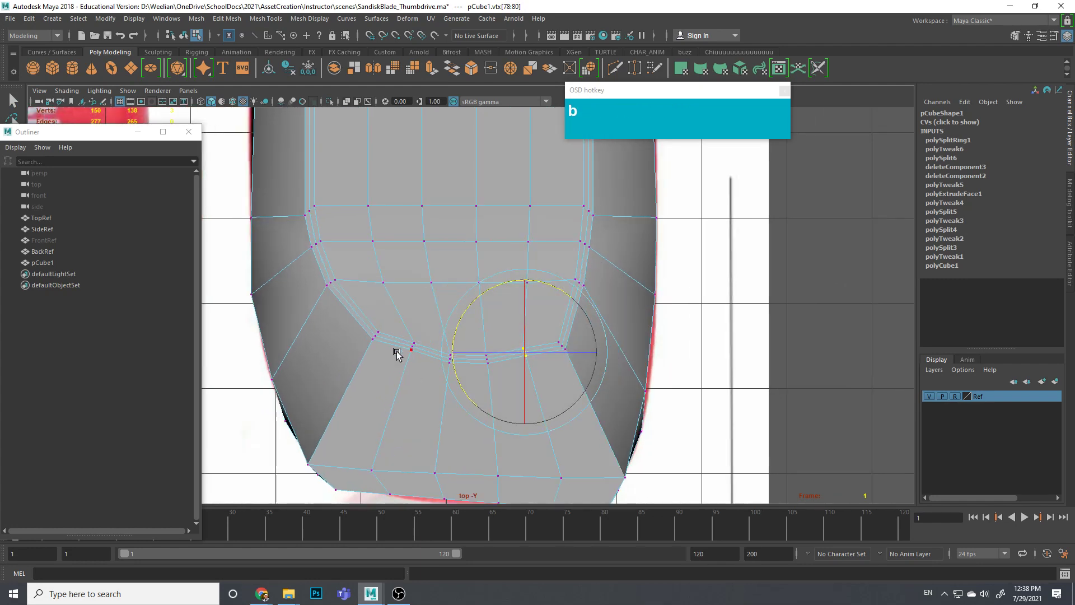
{"action": "left_click", "coordinate": [412, 349]}
{"action": "left_click_drag", "start_coordinate": [464, 292], "coordinate": [466, 299]}
Step: Refine the recess rim's vertex columns into an even arc and turn on the smooth mesh preview
{"action": "key", "text": "w"}
{"action": "left_click", "coordinate": [410, 351]}
{"action": "left_click_drag", "start_coordinate": [440, 345], "coordinate": [472, 347]}
{"action": "left_click_drag", "start_coordinate": [547, 385], "coordinate": [509, 344]}
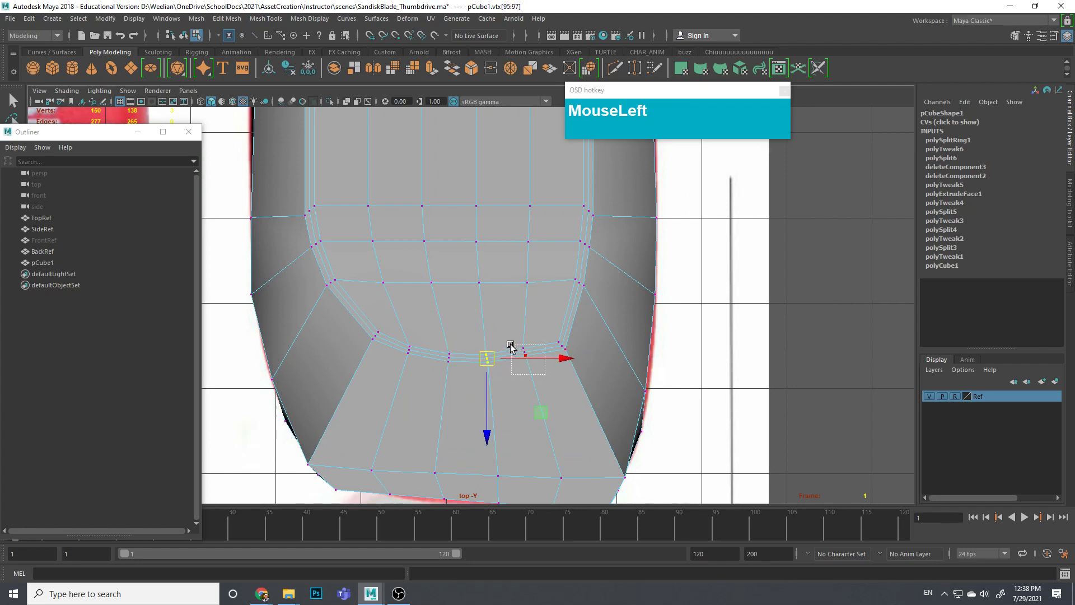
{"action": "left_click_drag", "start_coordinate": [584, 380], "coordinate": [568, 342]}
{"action": "key", "text": "3"}
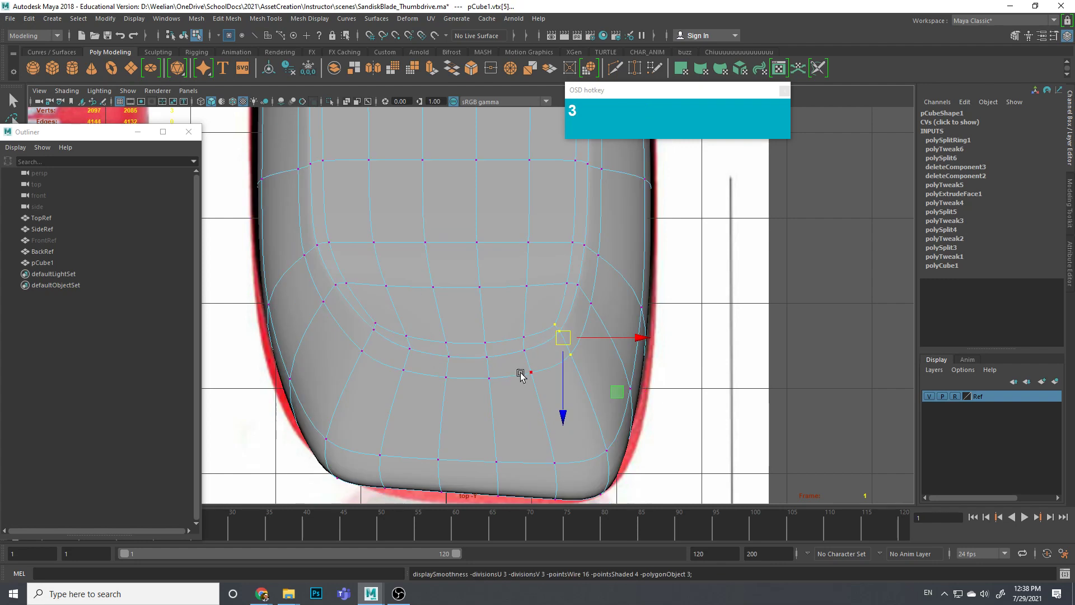
Step: Move the vertex columns along the body's rounded end outward to match the red reference outline
{"action": "scroll", "coordinate": [521, 376], "scroll_direction": "down", "scroll_amount": 6}
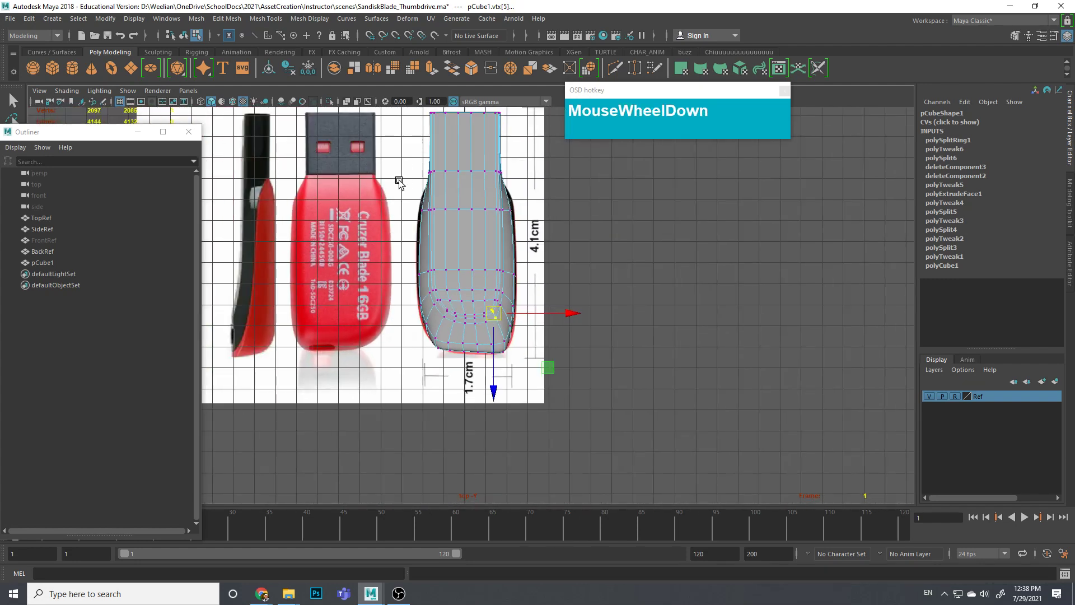
{"action": "scroll", "coordinate": [493, 330], "scroll_direction": "up", "scroll_amount": 3}
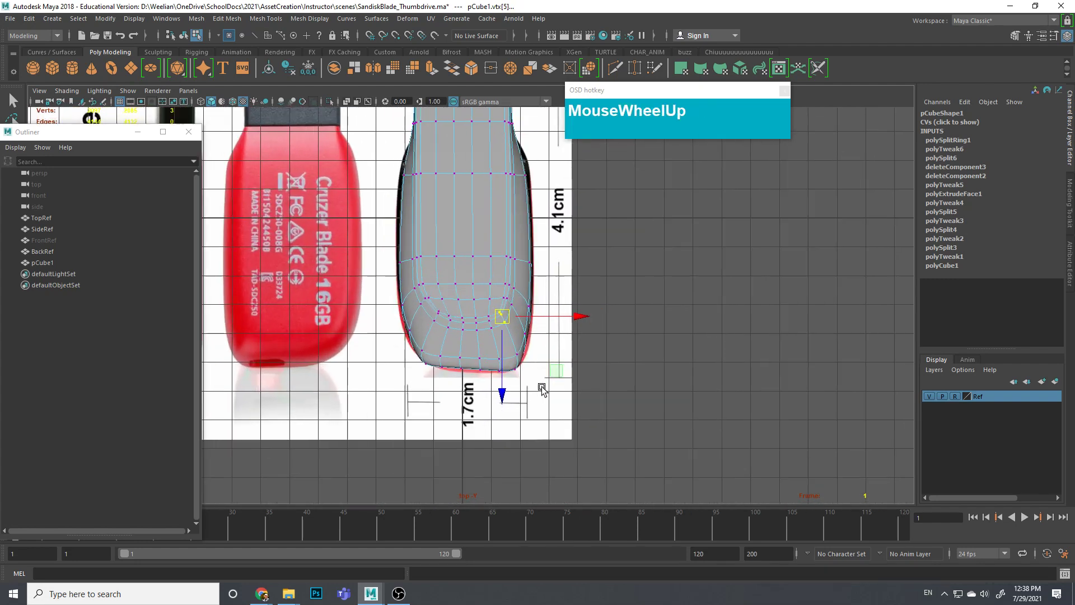
{"action": "left_click_drag", "start_coordinate": [428, 362], "coordinate": [431, 428]}
{"action": "left_click_drag", "start_coordinate": [454, 358], "coordinate": [466, 416]}
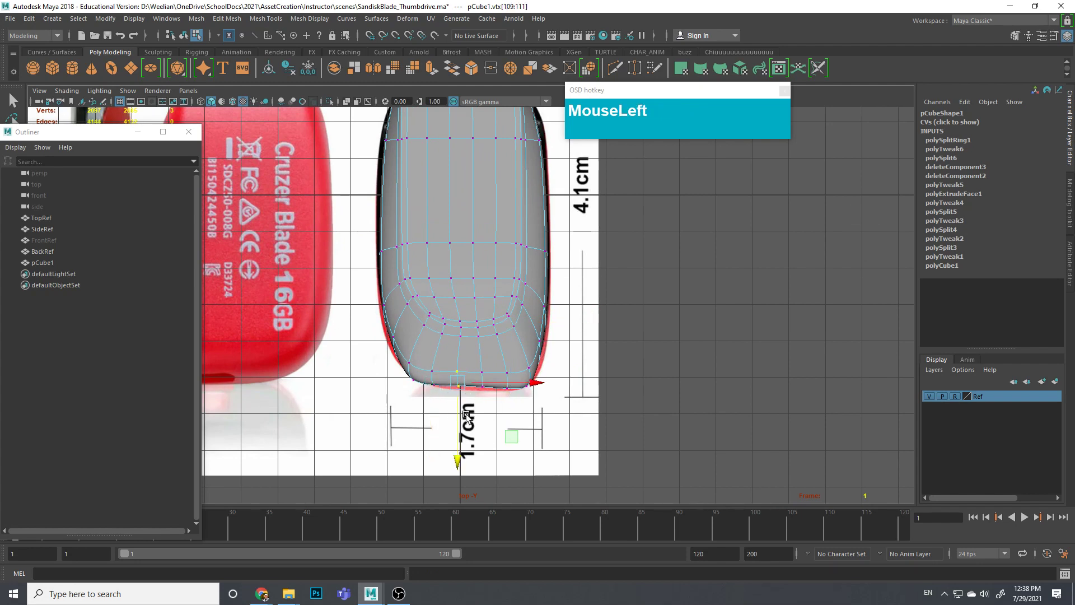
{"action": "left_click_drag", "start_coordinate": [470, 360], "coordinate": [486, 410]}
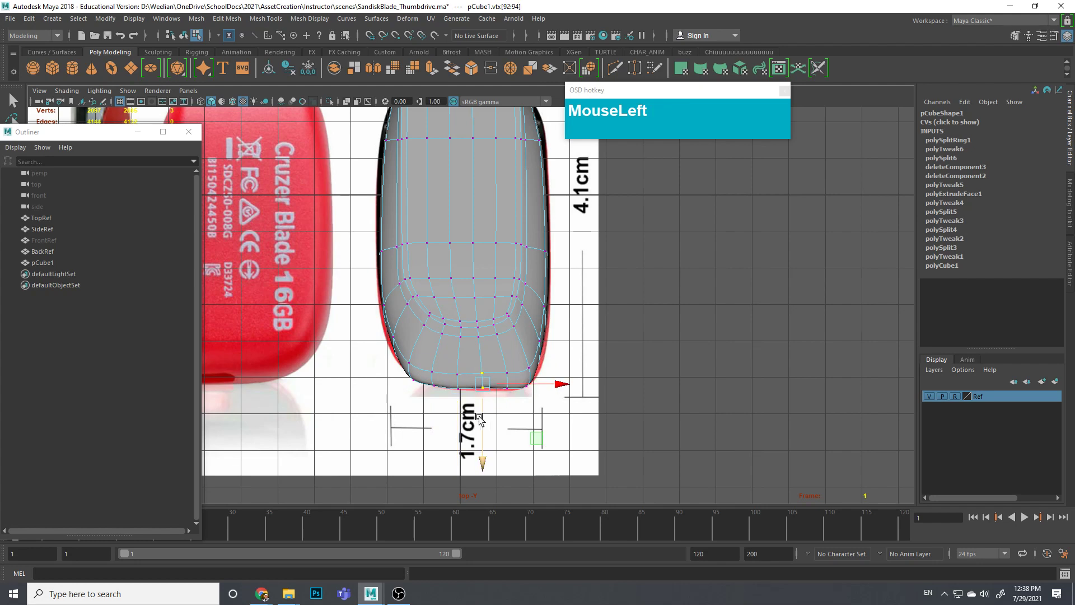
{"action": "left_click_drag", "start_coordinate": [499, 364], "coordinate": [509, 426]}
Step: Adjust the side vertices near both corners of the rounded end to follow the reference silhouette
{"action": "left_click_drag", "start_coordinate": [545, 346], "coordinate": [575, 349]}
{"action": "left_click_drag", "start_coordinate": [380, 296], "coordinate": [402, 377]}
{"action": "left_click_drag", "start_coordinate": [444, 329], "coordinate": [442, 331]}
Step: Examine the smoothed thumb drive body from several angles in the perspective view
{"action": "middle_click_drag", "start_coordinate": [473, 235], "coordinate": [405, 233], "text": "alt"}
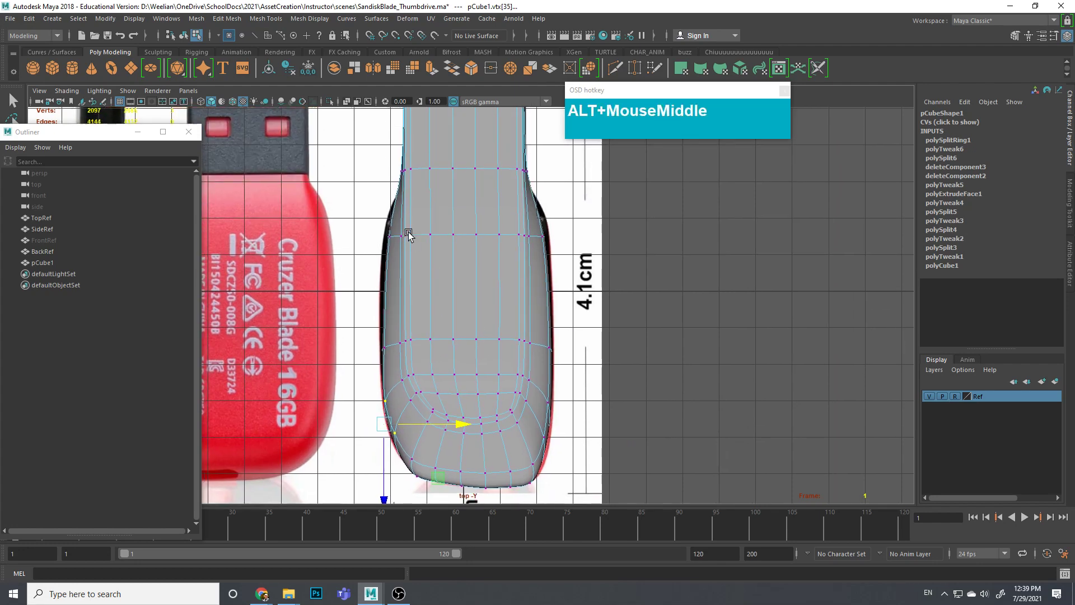
{"action": "scroll", "coordinate": [514, 283], "scroll_direction": "up", "scroll_amount": 3}
{"action": "key", "text": "space"}
{"action": "left_click_drag", "start_coordinate": [514, 281], "coordinate": [516, 262]}
{"action": "left_click_drag", "start_coordinate": [554, 333], "coordinate": [470, 268], "text": "alt"}
{"action": "middle_click_drag", "start_coordinate": [471, 268], "coordinate": [493, 281], "text": "alt"}
{"action": "left_click_drag", "start_coordinate": [492, 280], "coordinate": [417, 336], "text": "alt"}
{"action": "middle_click_drag", "start_coordinate": [418, 336], "coordinate": [434, 325], "text": "alt"}
{"action": "left_click_drag", "start_coordinate": [434, 325], "coordinate": [476, 353], "text": "alt"}
{"action": "scroll", "coordinate": [468, 334], "scroll_direction": "up", "scroll_amount": 2, "text": "alt"}
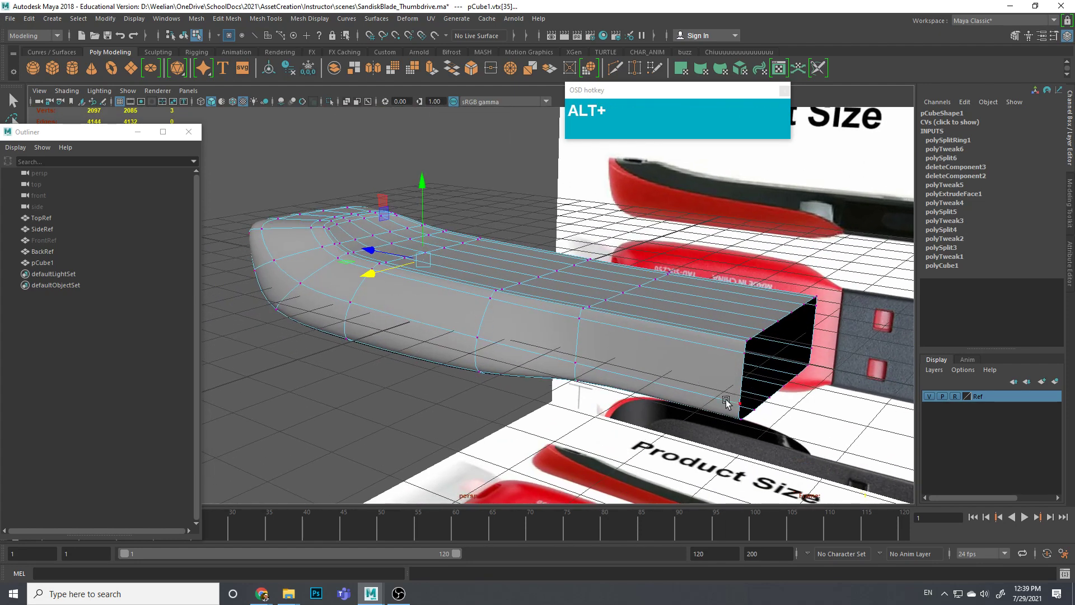
{"action": "scroll", "coordinate": [271, 264], "scroll_direction": "down", "scroll_amount": 4, "text": "alt"}
{"action": "middle_click_drag", "start_coordinate": [395, 281], "coordinate": [415, 374], "text": "alt"}
{"action": "left_click_drag", "start_coordinate": [415, 374], "coordinate": [420, 403], "text": "alt"}
{"action": "scroll", "coordinate": [547, 364], "scroll_direction": "up", "scroll_amount": 2}
Step: Insert an edge loop around the body's side near its lower edge with Multi-Cut, and return to object mode in smooth preview
{"action": "middle_click_drag", "start_coordinate": [547, 365], "coordinate": [518, 328], "text": "alt"}
{"action": "left_click_drag", "start_coordinate": [519, 329], "coordinate": [567, 321], "text": "alt"}
{"action": "middle_click_drag", "start_coordinate": [567, 323], "coordinate": [349, 403], "text": "alt"}
{"action": "right_click_drag", "start_coordinate": [426, 283], "coordinate": [428, 250]}
{"action": "left_click", "coordinate": [411, 383]}
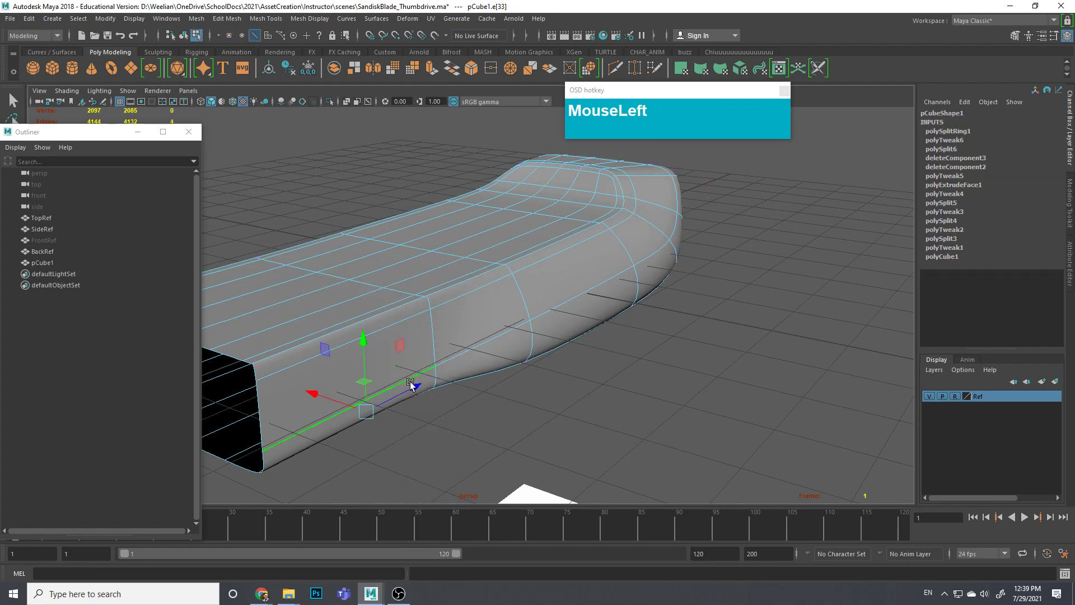
{"action": "right_click_drag", "start_coordinate": [411, 382], "coordinate": [358, 390], "text": "shift"}
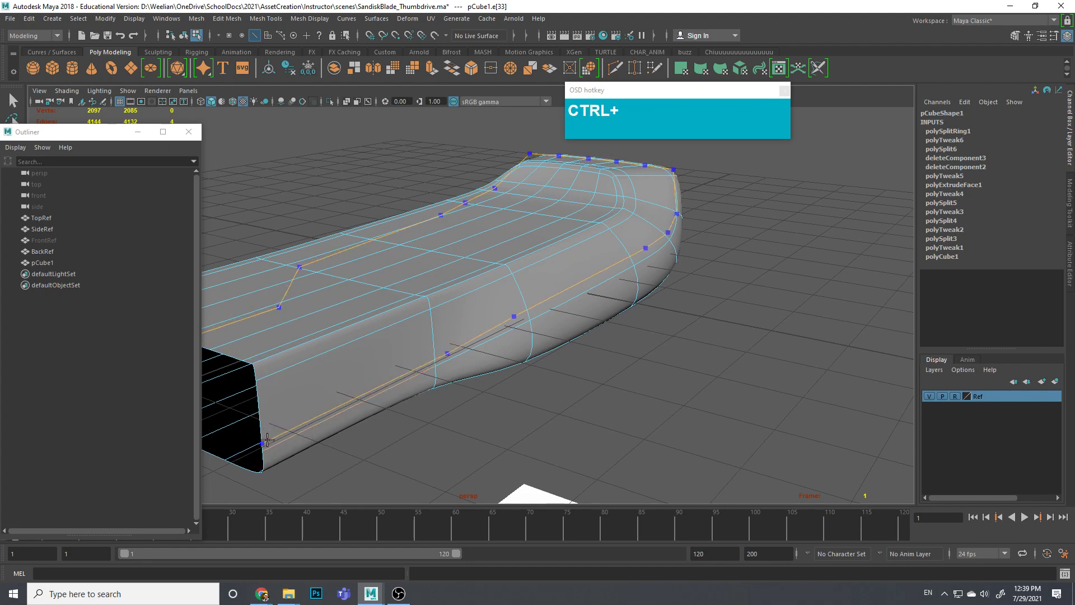
{"action": "left_click", "coordinate": [265, 441], "text": "ctrl"}
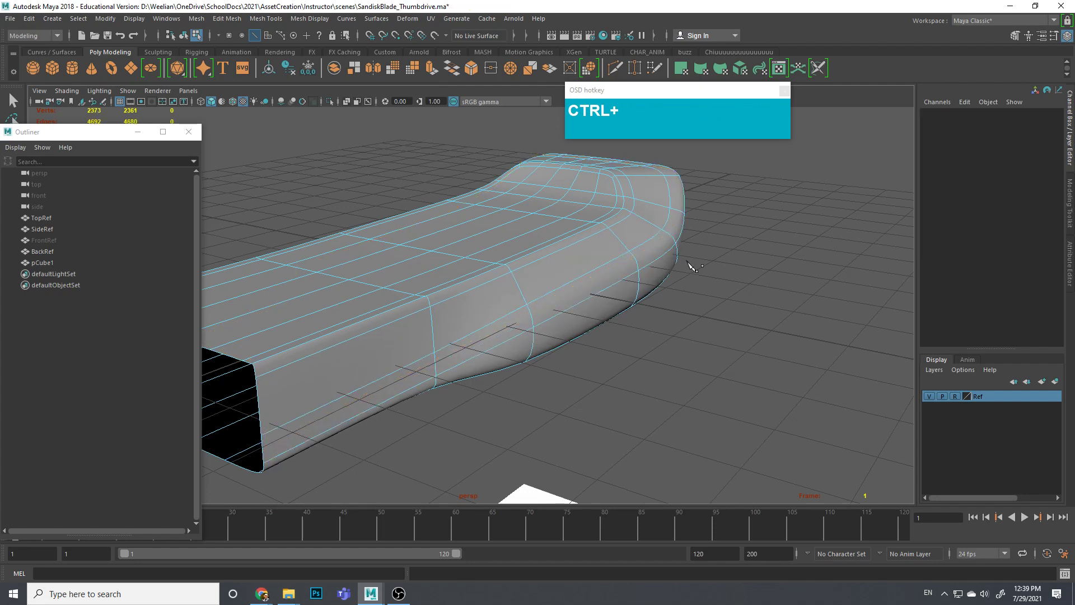
{"action": "key", "text": "1"}
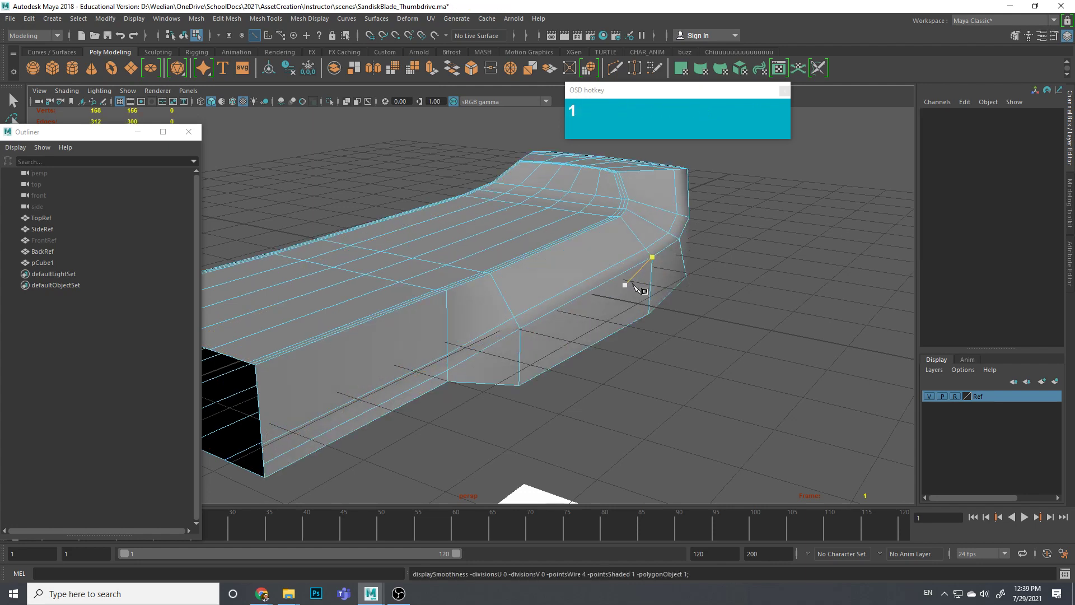
{"action": "right_click_drag", "start_coordinate": [627, 290], "coordinate": [683, 289]}
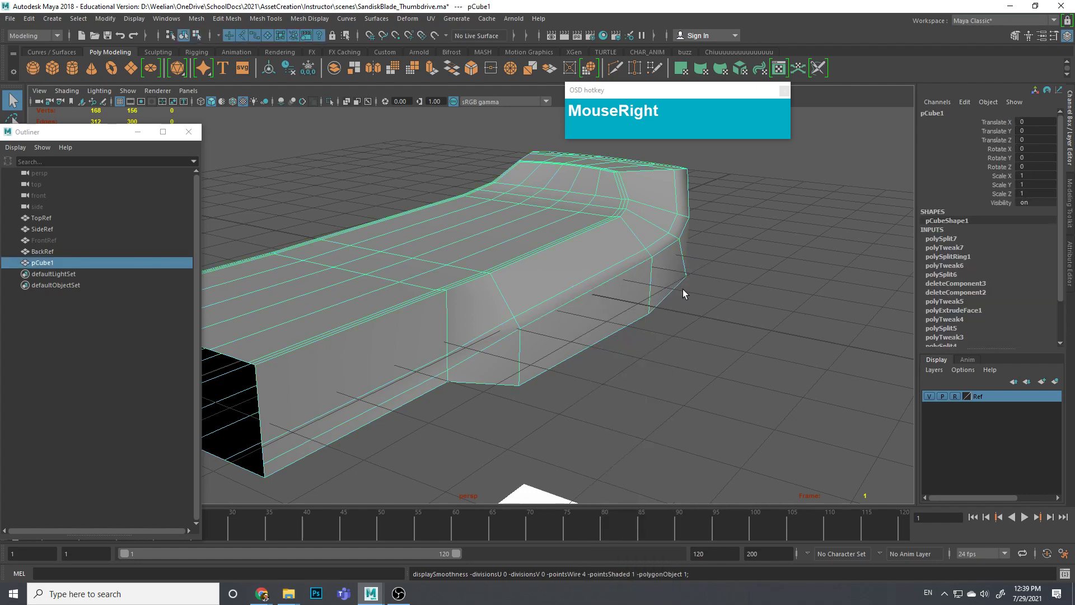
{"action": "key", "text": "3"}
Step: In the top view, move the end-edge vertex column beside the left corner to match the reference outline
{"action": "left_click_drag", "start_coordinate": [704, 297], "coordinate": [673, 345], "text": "alt"}
{"action": "scroll", "coordinate": [713, 358], "scroll_direction": "down", "scroll_amount": 5, "text": "alt"}
{"action": "middle_click_drag", "start_coordinate": [673, 345], "coordinate": [648, 370], "text": "alt"}
{"action": "left_click_drag", "start_coordinate": [648, 369], "coordinate": [563, 318], "text": "alt"}
{"action": "key", "text": "space"}
{"action": "middle_click_drag", "start_coordinate": [493, 373], "coordinate": [521, 327], "text": "alt"}
{"action": "scroll", "coordinate": [513, 346], "scroll_direction": "up", "scroll_amount": 4}
{"action": "right_click_drag", "start_coordinate": [513, 288], "coordinate": [466, 340]}
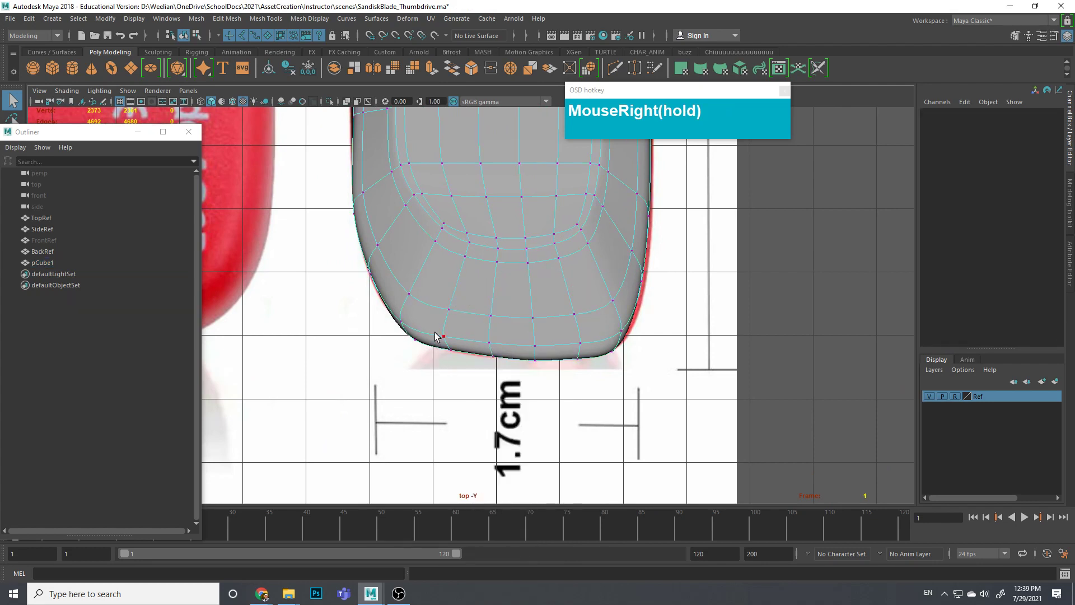
{"action": "left_click_drag", "start_coordinate": [435, 334], "coordinate": [458, 380]}
{"action": "key", "text": "w"}
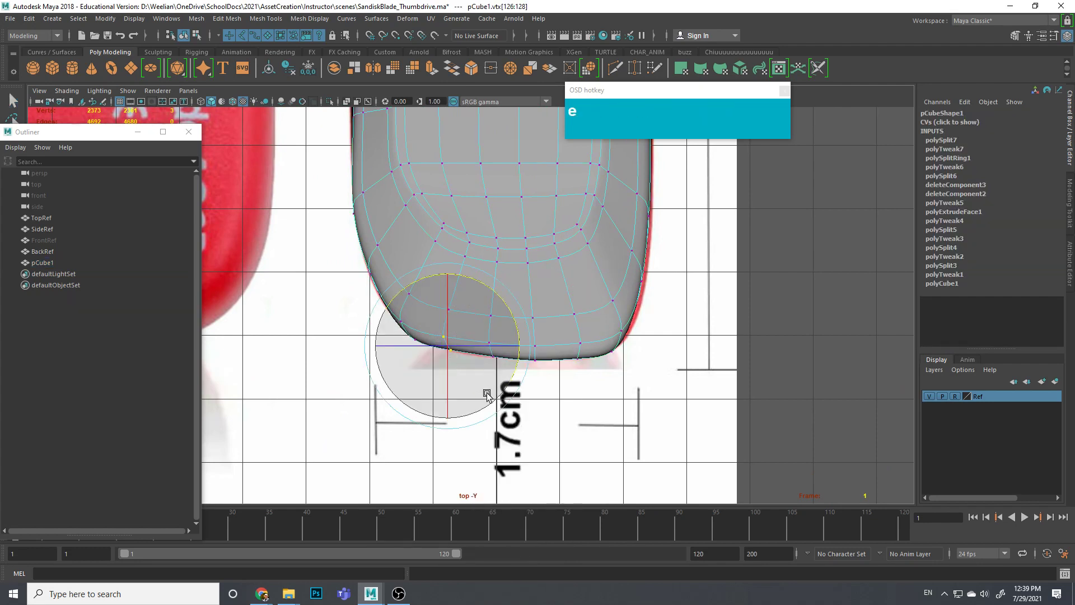
{"action": "left_click", "coordinate": [448, 398]}
{"action": "left_click_drag", "start_coordinate": [448, 396], "coordinate": [448, 397]}
Step: Align the end-edge vertex columns at the centre and beside the right corner with the reference outline
{"action": "left_click_drag", "start_coordinate": [471, 342], "coordinate": [526, 351]}
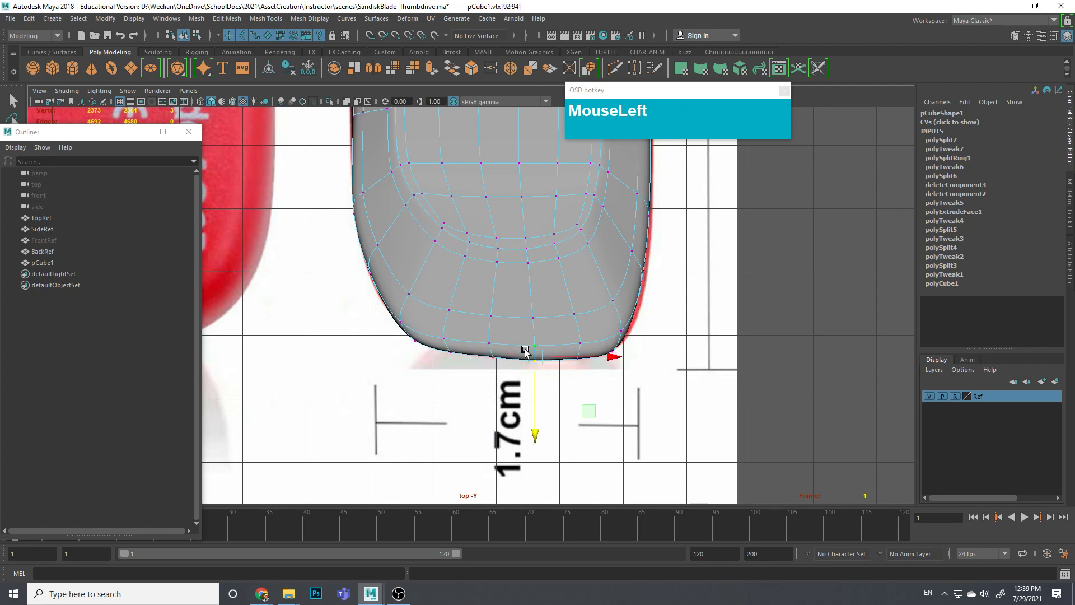
{"action": "left_click_drag", "start_coordinate": [536, 404], "coordinate": [536, 403]}
{"action": "left_click_drag", "start_coordinate": [602, 399], "coordinate": [563, 341]}
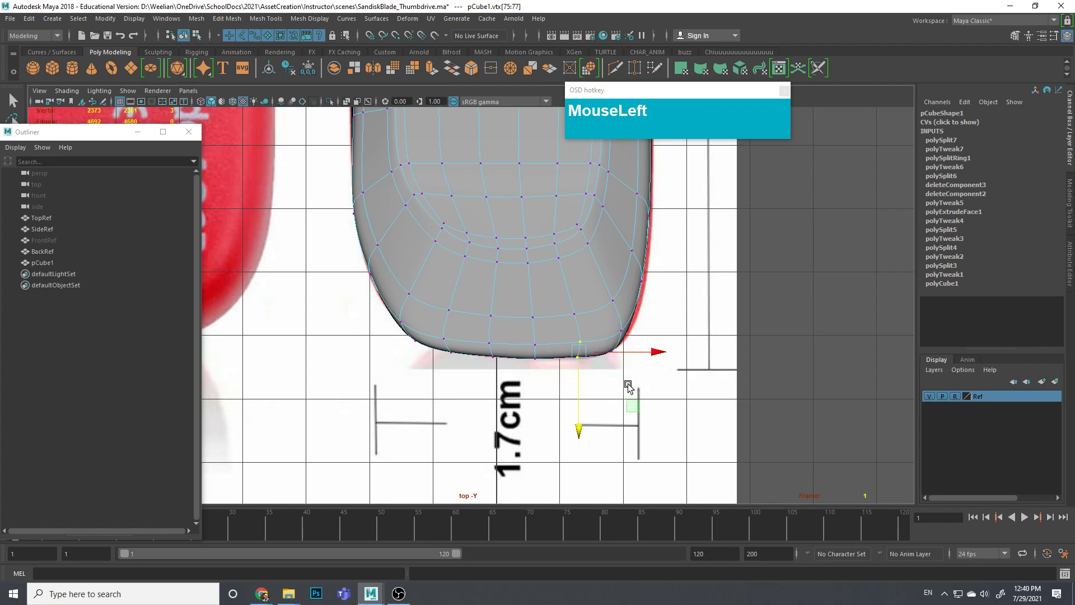
{"action": "left_click_drag", "start_coordinate": [631, 376], "coordinate": [637, 404]}
Step: Reposition the right corner vertices of the rounded end and move the side vertices above them outward to the reference
{"action": "left_click_drag", "start_coordinate": [600, 323], "coordinate": [635, 402]}
{"action": "left_click_drag", "start_coordinate": [668, 352], "coordinate": [671, 348]}
{"action": "left_click_drag", "start_coordinate": [674, 407], "coordinate": [673, 402]}
{"action": "left_click_drag", "start_coordinate": [640, 266], "coordinate": [637, 265]}
{"action": "left_click_drag", "start_coordinate": [703, 273], "coordinate": [707, 274]}
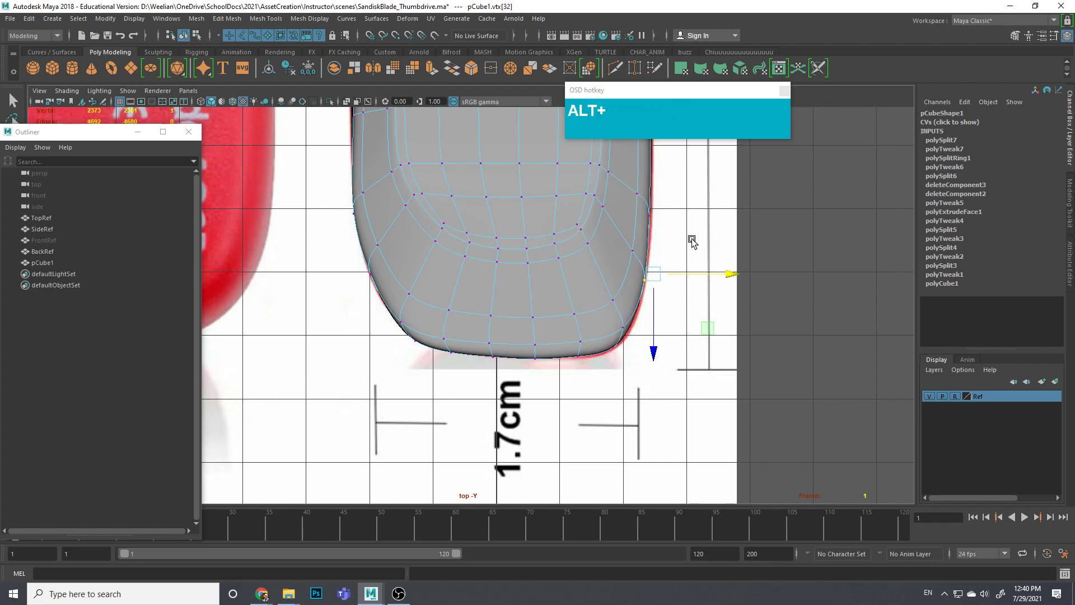
Step: Move the vertices farther up the body's right side outward to meet the reference outline
{"action": "middle_click_drag", "start_coordinate": [692, 239], "coordinate": [674, 314], "text": "alt"}
{"action": "left_click_drag", "start_coordinate": [630, 258], "coordinate": [687, 276]}
{"action": "middle_click_drag", "start_coordinate": [679, 250], "coordinate": [666, 426], "text": "alt"}
{"action": "left_click_drag", "start_coordinate": [642, 280], "coordinate": [608, 234]}
{"action": "left_click_drag", "start_coordinate": [678, 271], "coordinate": [687, 271]}
Step: Move the left shoulder vertices of the body outward to match the reference outline
{"action": "middle_click_drag", "start_coordinate": [660, 255], "coordinate": [694, 297], "text": "alt"}
{"action": "left_click_drag", "start_coordinate": [369, 275], "coordinate": [388, 308]}
{"action": "left_click_drag", "start_coordinate": [449, 264], "coordinate": [439, 263]}
Step: Turn on X-Ray shading in the top view to show the reference through the body's shoulder area
{"action": "middle_click_drag", "start_coordinate": [652, 265], "coordinate": [634, 325], "text": "alt"}
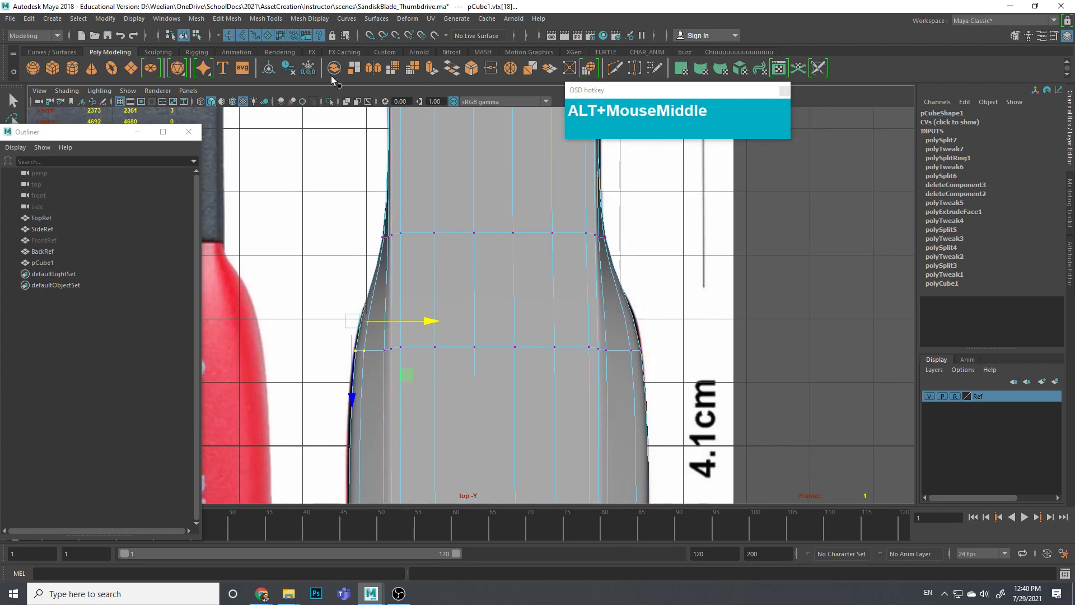
{"action": "left_click", "coordinate": [67, 91]}
{"action": "left_click", "coordinate": [62, 203]}
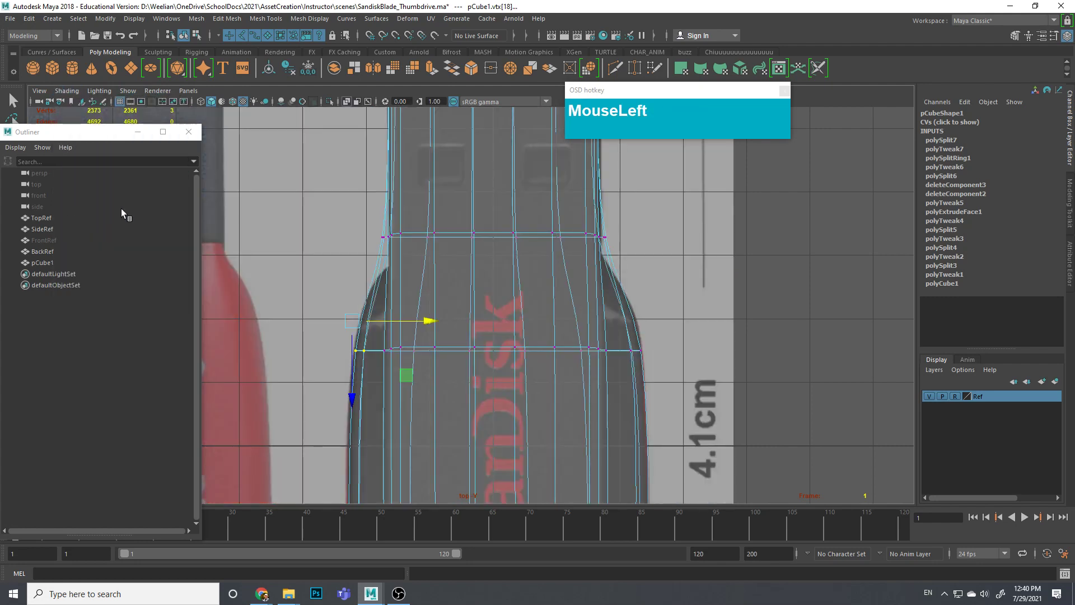
Step: Cut an edge loop through the narrow band at the body's shoulder with Multi-Cut and return to the smoothed preview
{"action": "scroll", "coordinate": [629, 328], "scroll_direction": "up", "scroll_amount": 2}
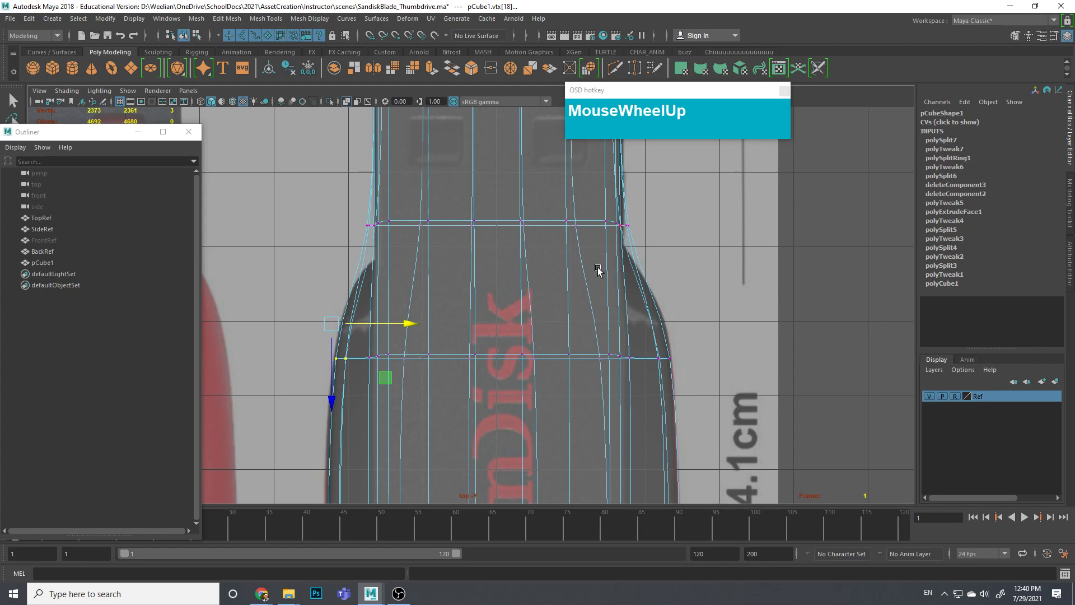
{"action": "key", "text": "1"}
{"action": "right_click", "coordinate": [626, 246]}
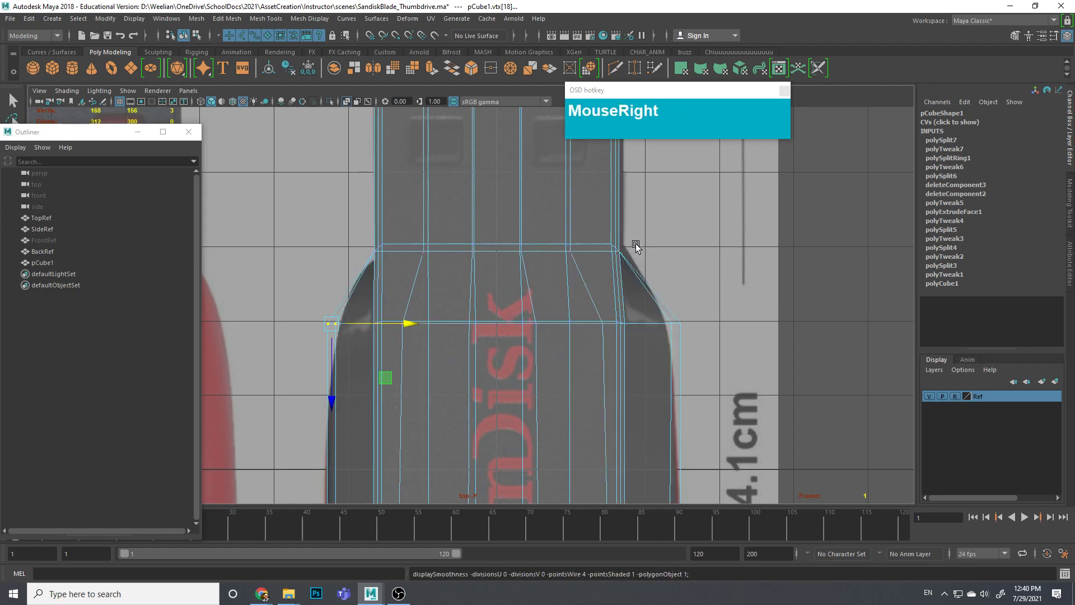
{"action": "left_click", "coordinate": [598, 245]}
{"action": "right_click_drag", "start_coordinate": [598, 247], "coordinate": [548, 253], "text": "shift"}
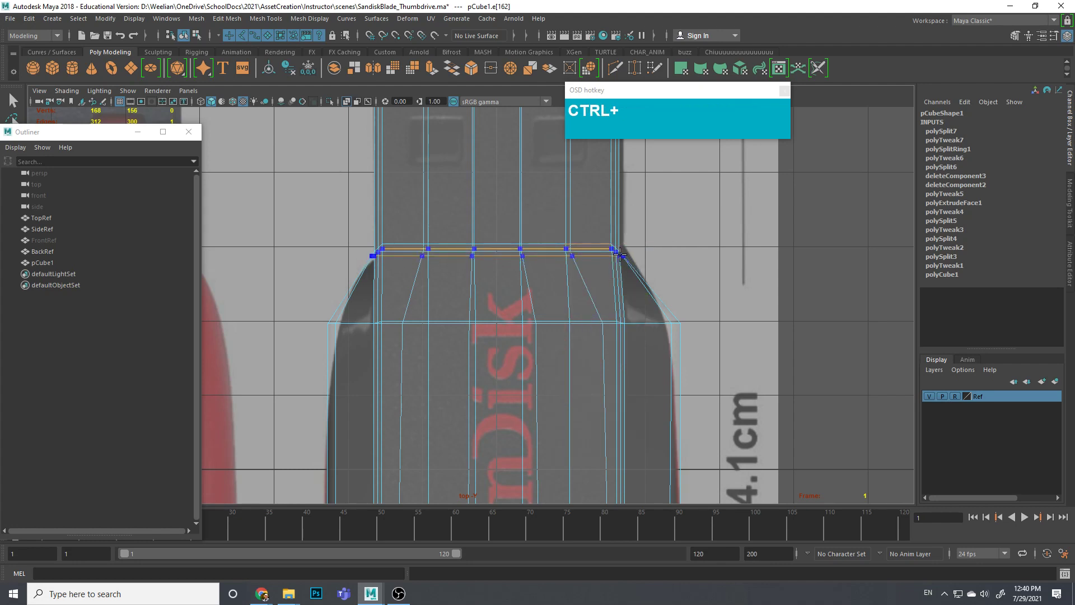
{"action": "left_click", "coordinate": [619, 253], "text": "ctrl"}
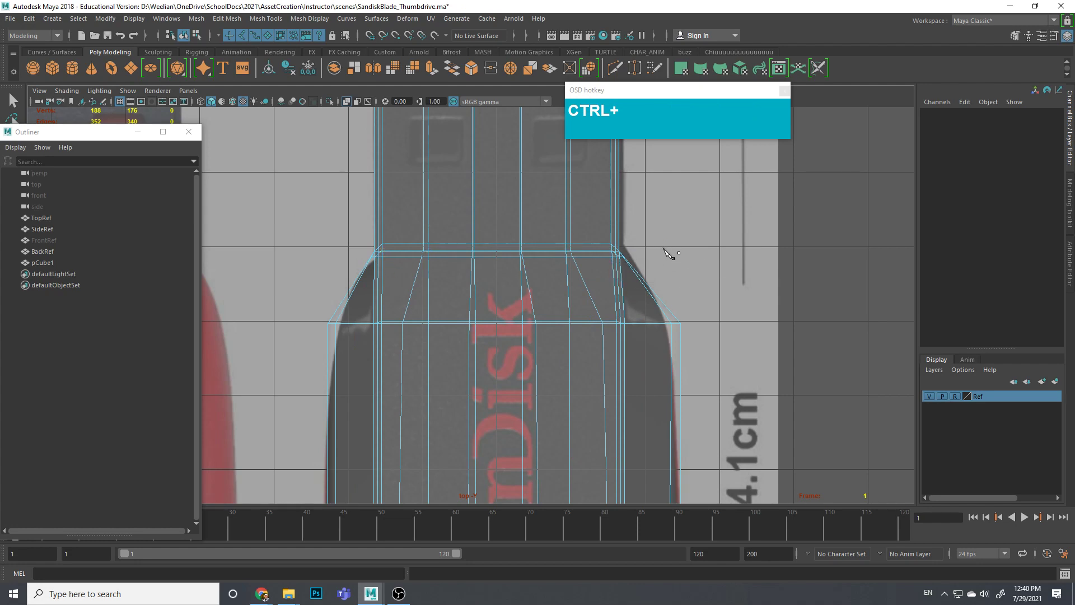
{"action": "key", "text": "q"}
{"action": "key", "text": "3"}
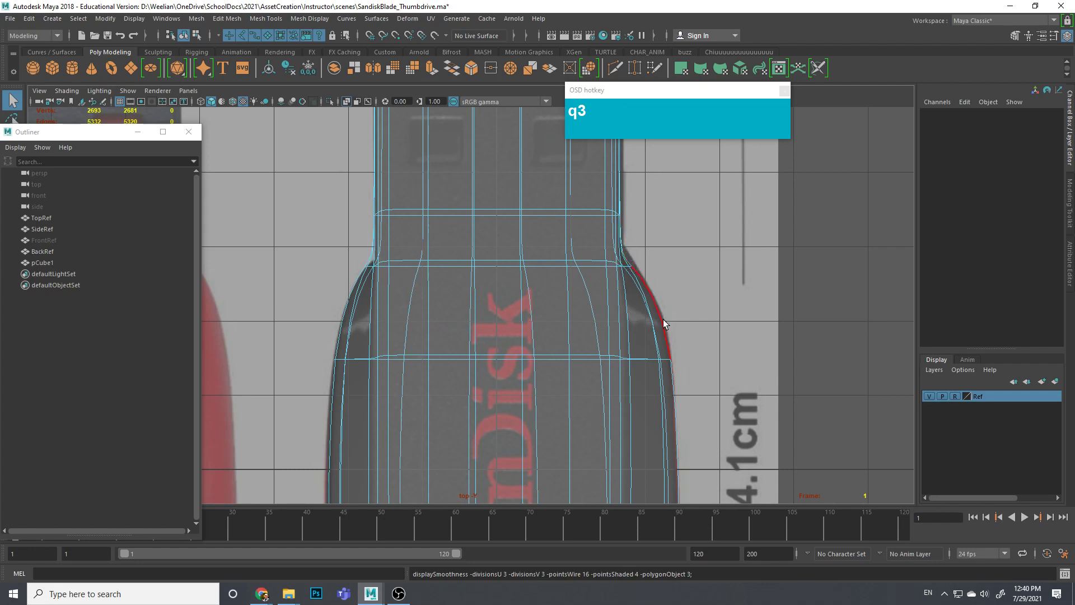
{"action": "scroll", "coordinate": [553, 367], "scroll_direction": "down", "scroll_amount": 5}
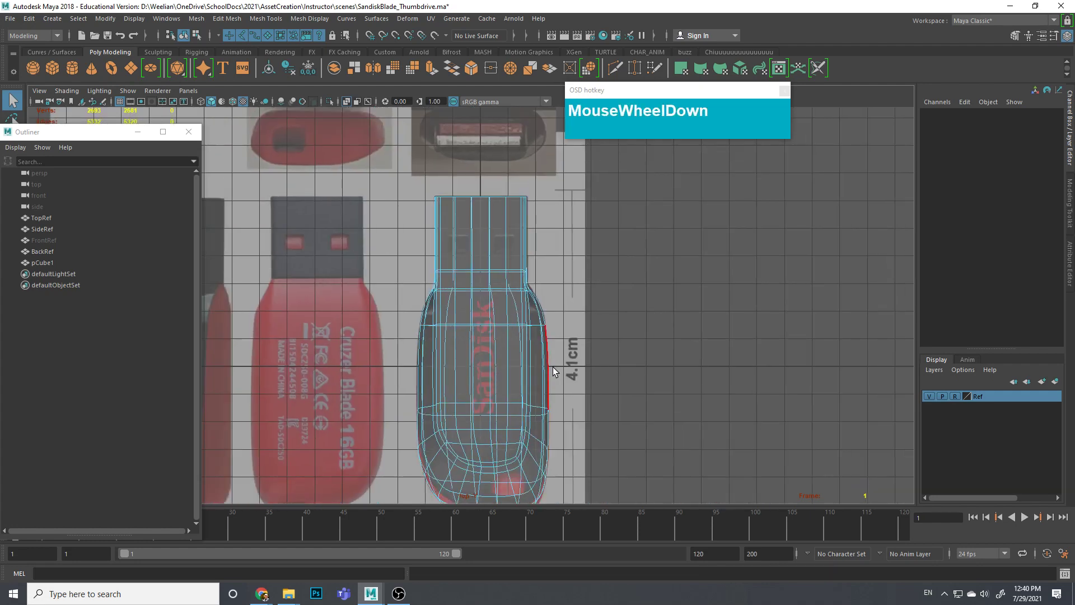
Step: Turn off X-Ray shading in the perspective view and examine the unsmoothed shoulder area from the side
{"action": "scroll", "coordinate": [553, 365], "scroll_direction": "up", "scroll_amount": 2}
{"action": "key", "text": "space"}
{"action": "key", "text": "space"}
{"action": "left_click_drag", "start_coordinate": [559, 274], "coordinate": [559, 247]}
{"action": "key", "text": "space"}
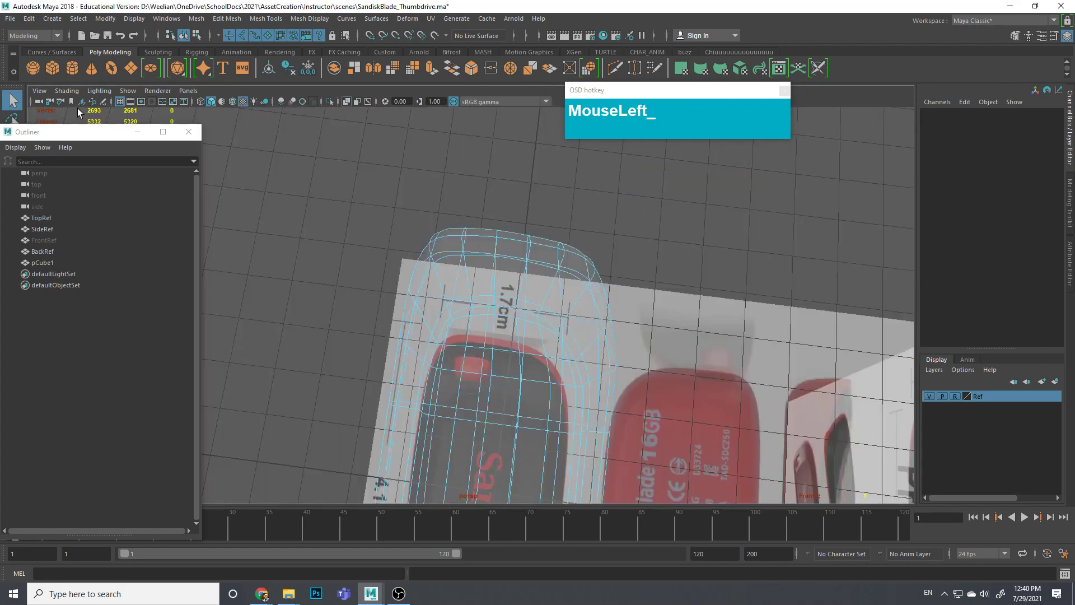
{"action": "left_click", "coordinate": [66, 91]}
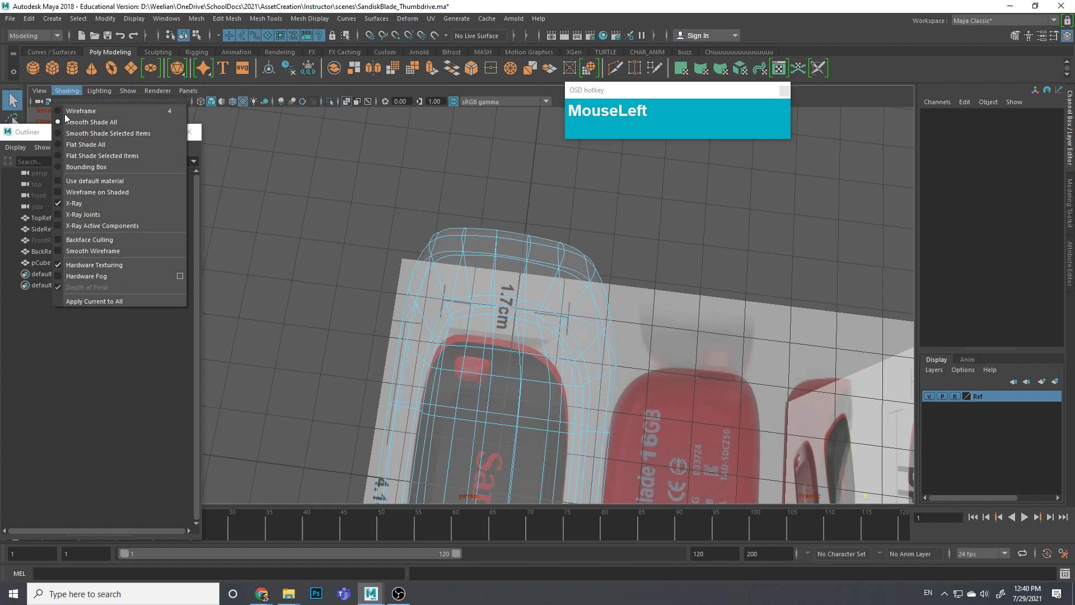
{"action": "left_click", "coordinate": [57, 205]}
{"action": "mouse_move", "coordinate": [537, 354]}
{"action": "left_mouse_down", "text": "alt"}
{"action": "mouse_move", "coordinate": [550, 363]}
{"action": "mouse_move", "coordinate": [571, 352]}
{"action": "mouse_move", "coordinate": [603, 316]}
{"action": "mouse_move", "coordinate": [594, 260]}
{"action": "mouse_move", "coordinate": [648, 300]}
{"action": "mouse_move", "coordinate": [607, 288]}
{"action": "mouse_move", "coordinate": [712, 274]}
{"action": "mouse_move", "coordinate": [661, 213]}
{"action": "left_mouse_up", "text": "alt"}
{"action": "middle_click_drag", "start_coordinate": [661, 213], "coordinate": [487, 300], "text": "alt"}
{"action": "scroll", "coordinate": [556, 265], "scroll_direction": "up", "scroll_amount": 2}
{"action": "scroll", "coordinate": [487, 301], "scroll_direction": "up", "scroll_amount": 2}
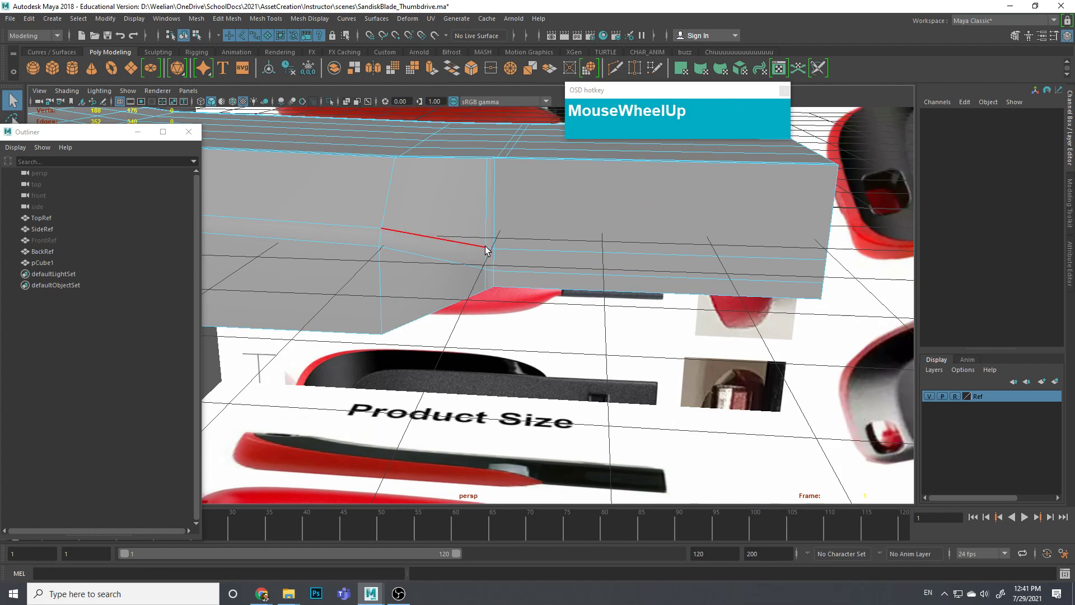
{"action": "left_click_drag", "start_coordinate": [498, 240], "coordinate": [485, 266], "text": "alt"}
Step: Switch to the side view and turn on X-Ray shading to show the reference through the body
{"action": "right_click_drag", "start_coordinate": [409, 223], "coordinate": [408, 193]}
{"action": "key", "text": "space"}
{"action": "left_click_drag", "start_coordinate": [512, 240], "coordinate": [558, 249]}
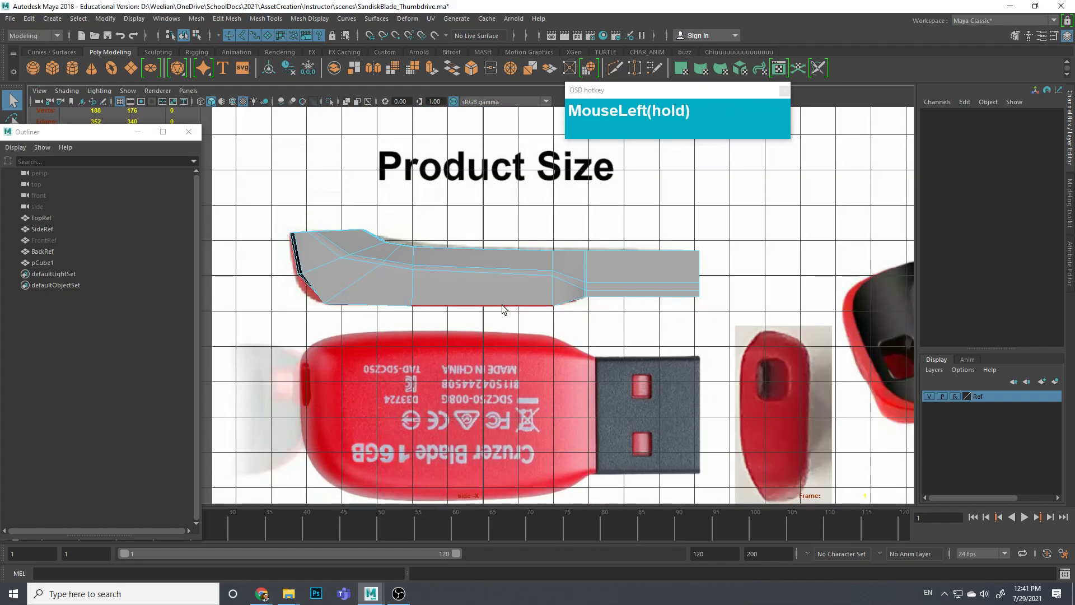
{"action": "scroll", "coordinate": [498, 302], "scroll_direction": "up", "scroll_amount": 2}
{"action": "middle_click_drag", "start_coordinate": [497, 302], "coordinate": [543, 307], "text": "alt"}
{"action": "left_click", "coordinate": [67, 90]}
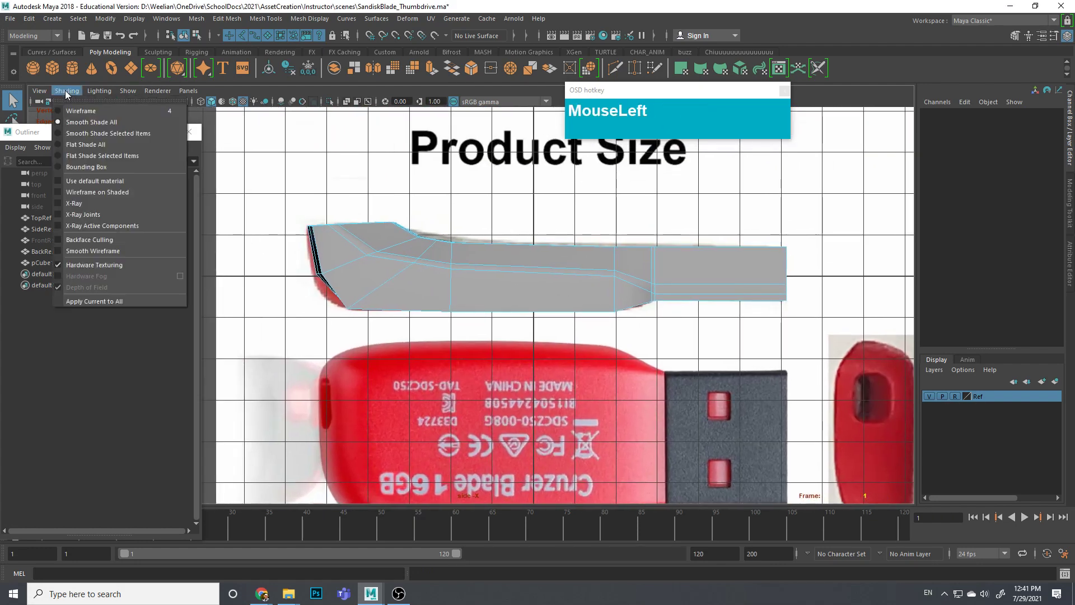
{"action": "left_click", "coordinate": [75, 205]}
{"action": "scroll", "coordinate": [560, 299], "scroll_direction": "up", "scroll_amount": 2}
{"action": "scroll", "coordinate": [560, 300], "scroll_direction": "up", "scroll_amount": 1}
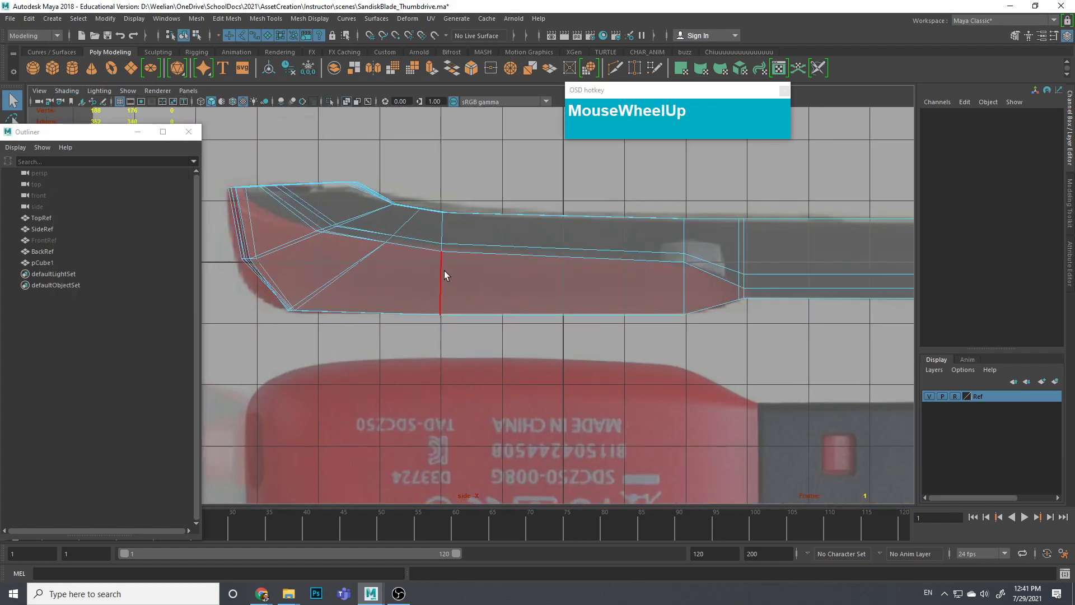
{"action": "scroll", "coordinate": [435, 272], "scroll_direction": "up", "scroll_amount": 5}
{"action": "middle_click_drag", "start_coordinate": [326, 241], "coordinate": [548, 296], "text": "alt"}
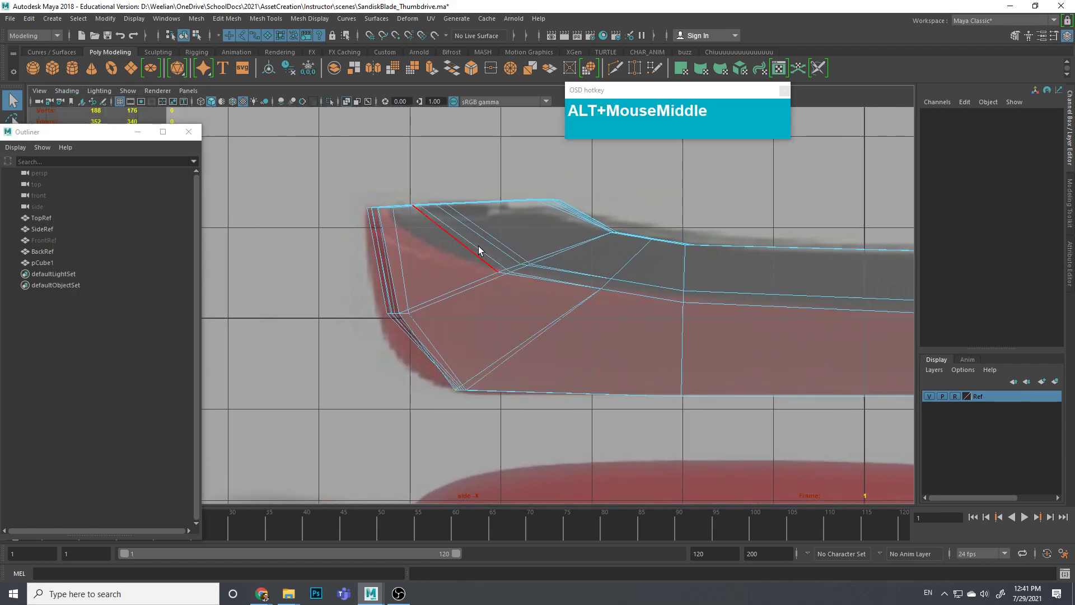
Step: In the smoothed side view, move the rounded end's back and lower corner vertices outward to meet the reference outline
{"action": "key", "text": "3"}
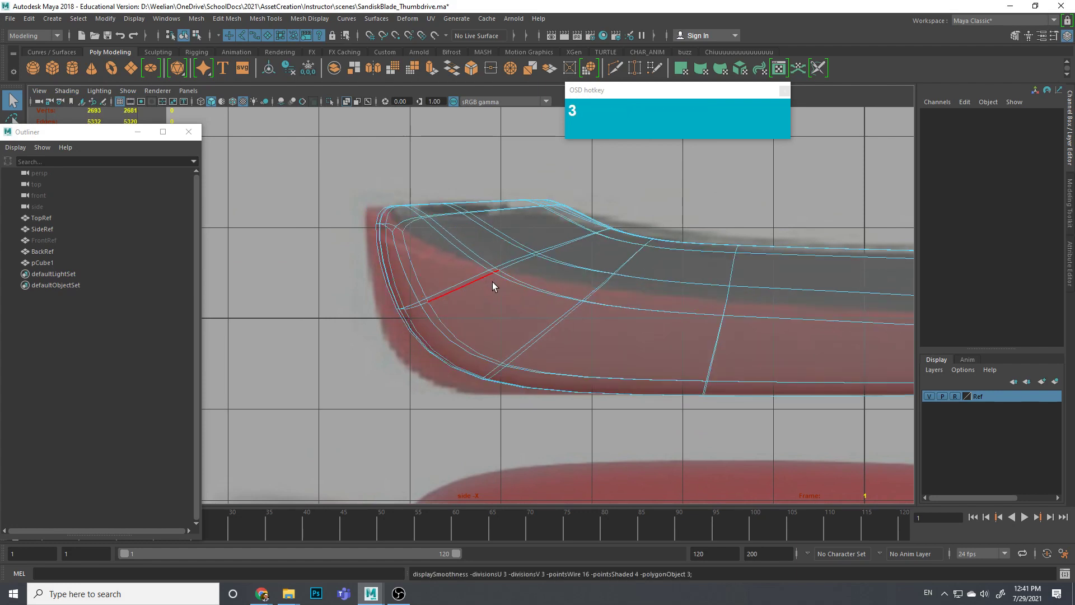
{"action": "scroll", "coordinate": [532, 266], "scroll_direction": "down", "scroll_amount": 4}
{"action": "middle_click_drag", "start_coordinate": [551, 286], "coordinate": [467, 280], "text": "alt"}
{"action": "scroll", "coordinate": [560, 291], "scroll_direction": "up", "scroll_amount": 2}
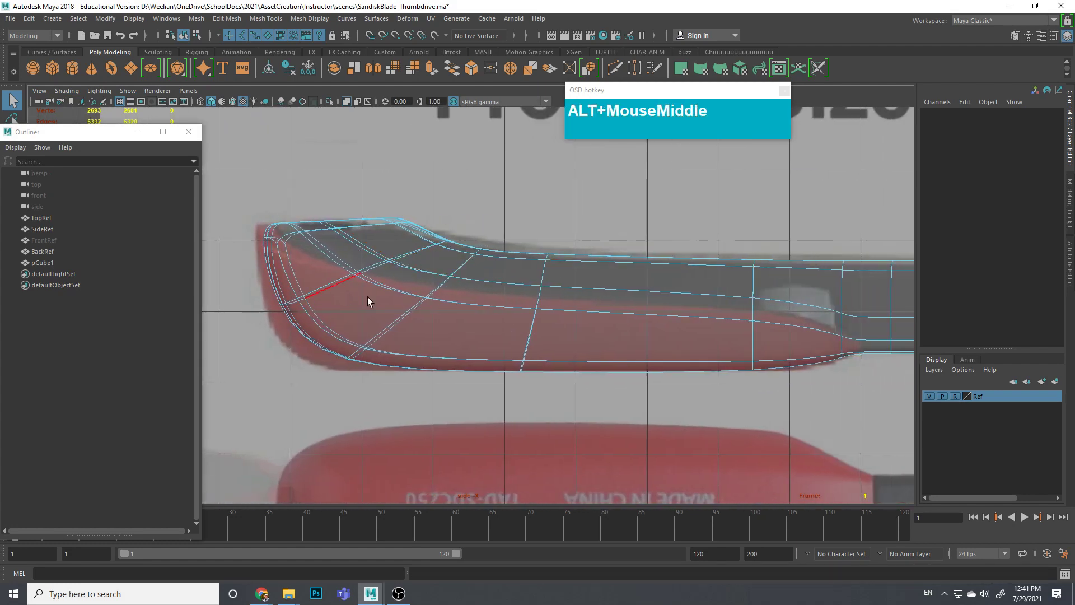
{"action": "middle_click_drag", "start_coordinate": [368, 301], "coordinate": [511, 283], "text": "alt"}
{"action": "right_click_drag", "start_coordinate": [455, 297], "coordinate": [378, 284]}
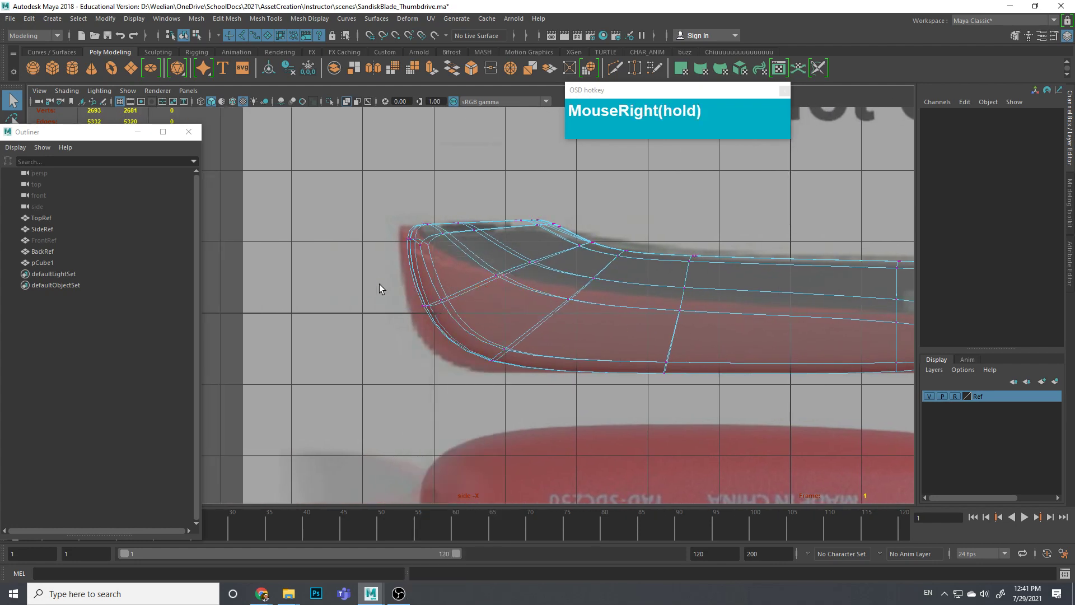
{"action": "left_click_drag", "start_coordinate": [379, 288], "coordinate": [470, 335]}
{"action": "key", "text": "w"}
{"action": "mouse_move", "coordinate": [383, 316]}
{"action": "left_mouse_down"}
{"action": "mouse_move", "coordinate": [372, 313]}
{"action": "mouse_move", "coordinate": [386, 326]}
{"action": "left_mouse_up"}
{"action": "left_click_drag", "start_coordinate": [499, 361], "coordinate": [484, 357]}
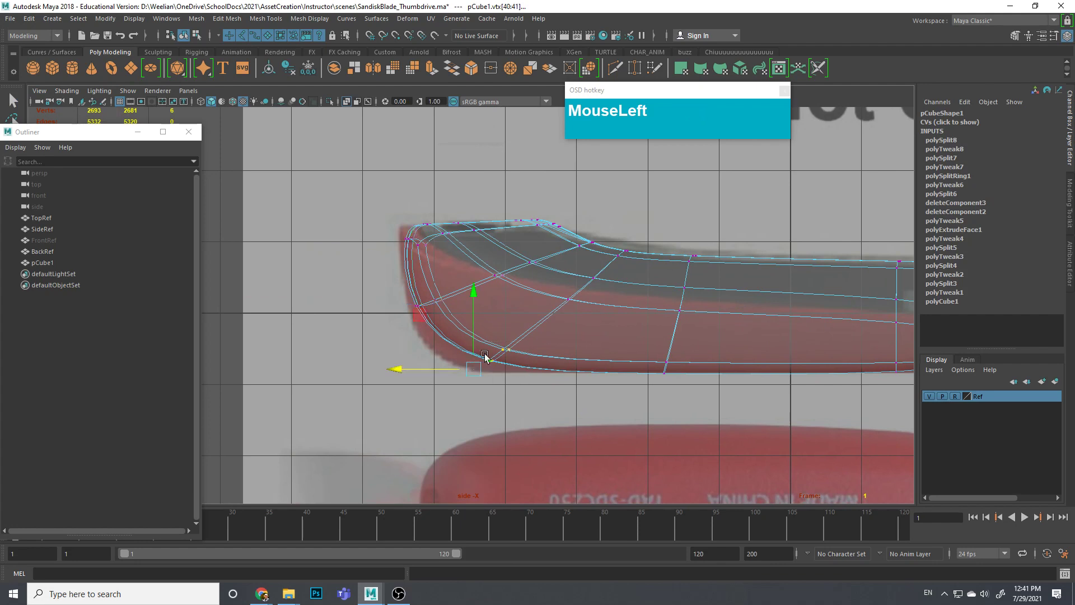
{"action": "left_click_drag", "start_coordinate": [427, 321], "coordinate": [400, 328]}
Step: Move the rounded end's upper tip vertices outward and shift the vertices at the top surface's dip to match the side reference
{"action": "left_click_drag", "start_coordinate": [376, 214], "coordinate": [450, 252]}
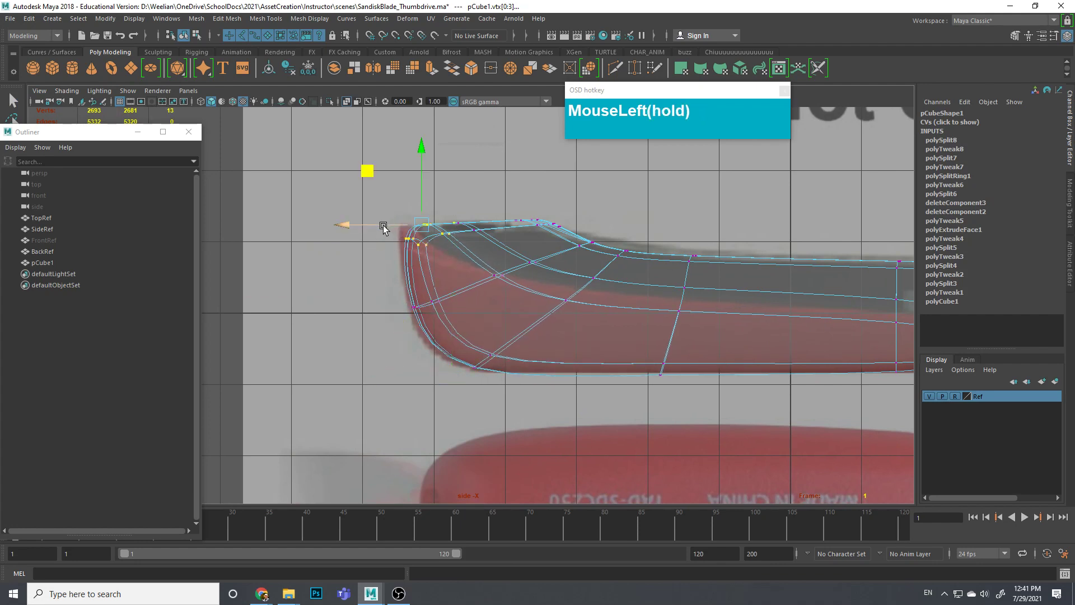
{"action": "left_click_drag", "start_coordinate": [384, 227], "coordinate": [336, 229]}
{"action": "middle_click_drag", "start_coordinate": [518, 298], "coordinate": [418, 308], "text": "alt"}
{"action": "left_click_drag", "start_coordinate": [476, 278], "coordinate": [443, 242]}
{"action": "left_click_drag", "start_coordinate": [404, 201], "coordinate": [414, 196]}
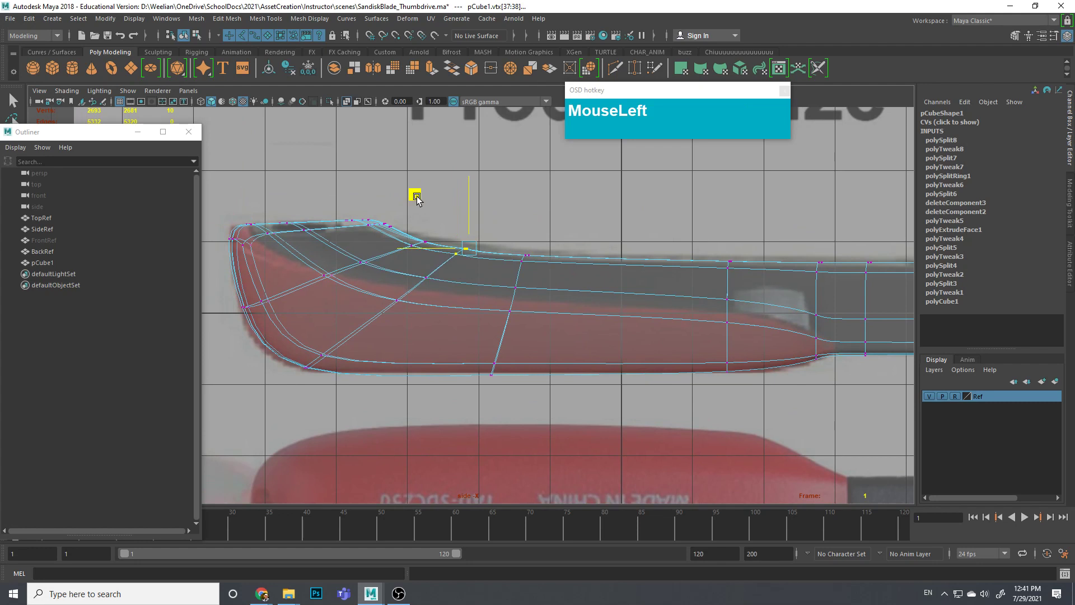
Step: Try to lower the side seam vertices at the neck between body and connector
{"action": "middle_click_drag", "start_coordinate": [580, 305], "coordinate": [375, 280], "text": "alt"}
{"action": "left_click_drag", "start_coordinate": [660, 261], "coordinate": [672, 281]}
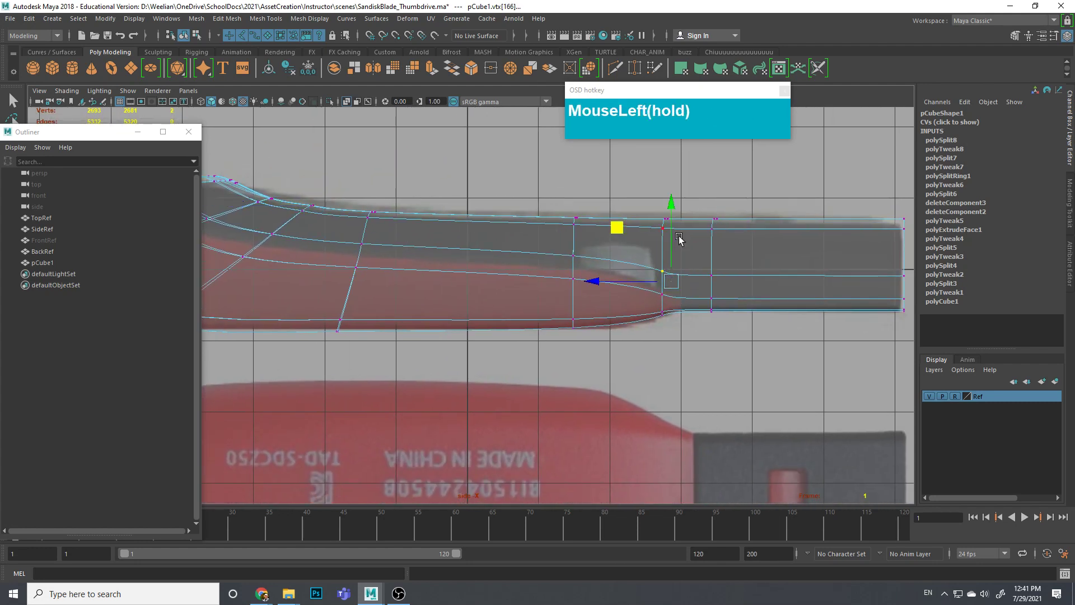
{"action": "left_click_drag", "start_coordinate": [672, 229], "coordinate": [674, 242]}
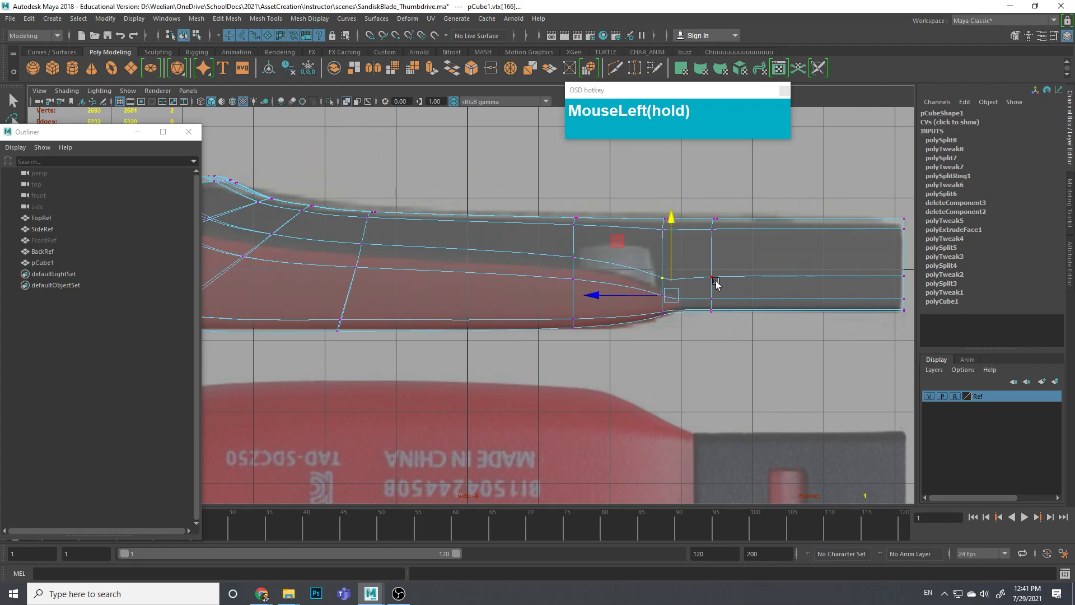
{"action": "key", "text": "ctrl+z"}
Step: In the unsmoothed mesh, lower the connector's upper side edge vertices close to the edge row beneath them
{"action": "key", "text": "1"}
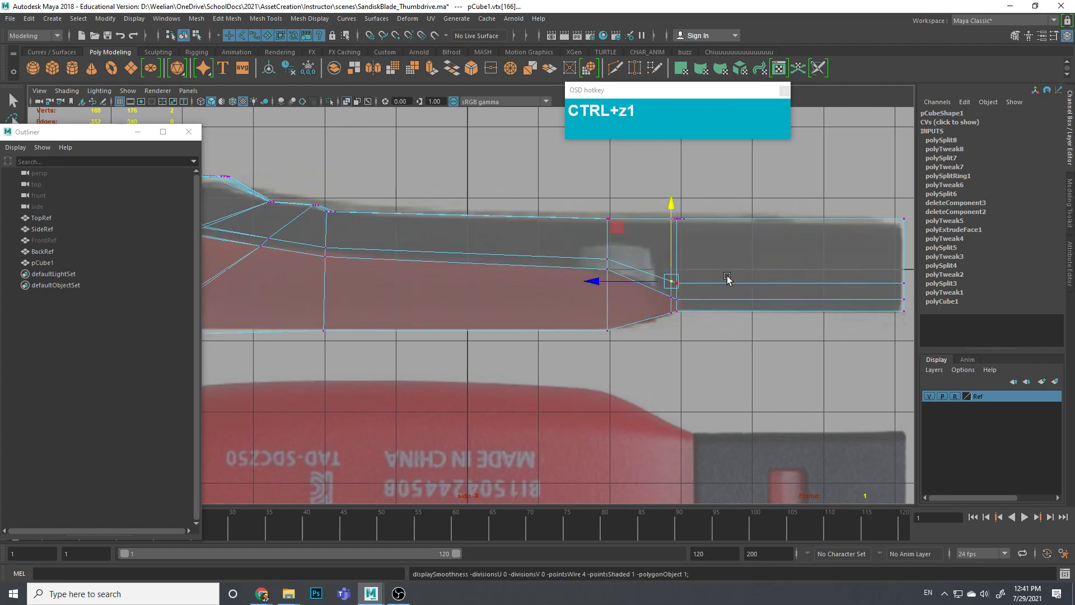
{"action": "middle_click_drag", "start_coordinate": [751, 290], "coordinate": [635, 278], "text": "alt"}
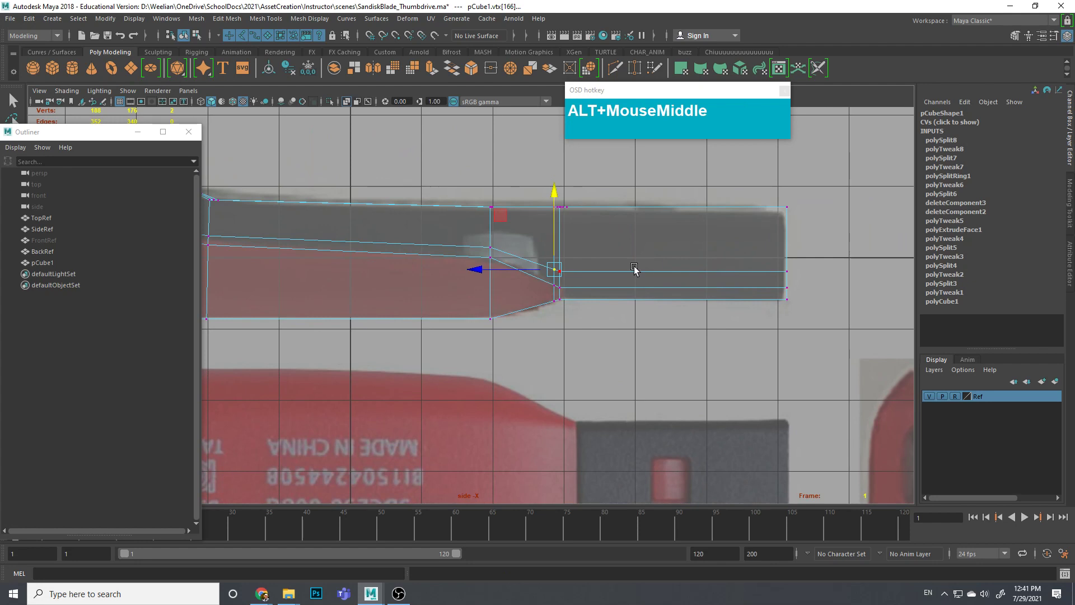
{"action": "scroll", "coordinate": [659, 279], "scroll_direction": "up", "scroll_amount": 3}
{"action": "middle_click", "coordinate": [593, 245]}
{"action": "right_click_drag", "start_coordinate": [626, 240], "coordinate": [628, 238]}
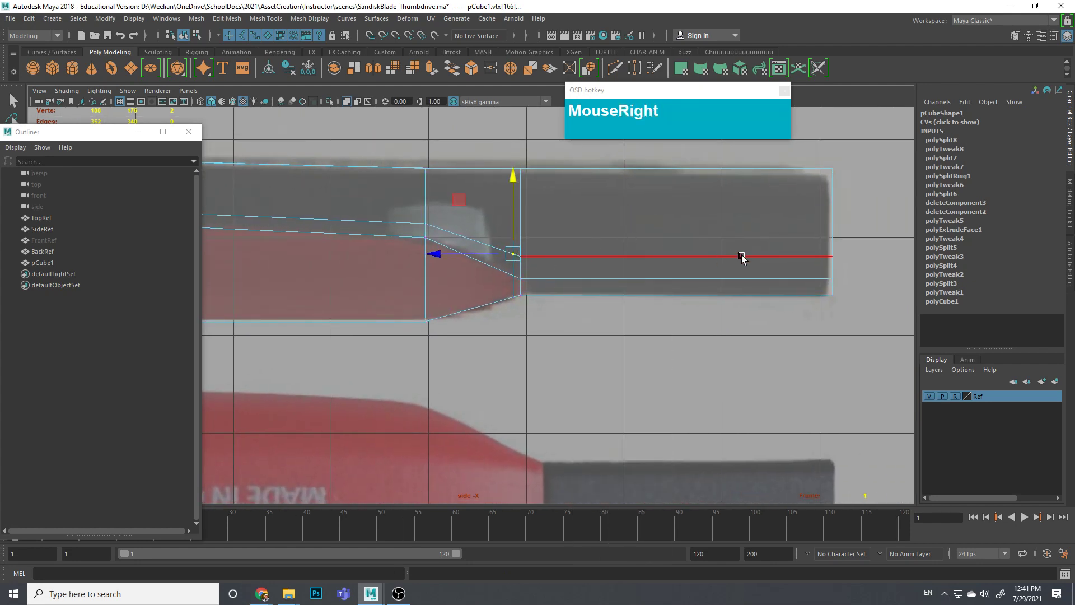
{"action": "right_click_drag", "start_coordinate": [661, 264], "coordinate": [544, 253]}
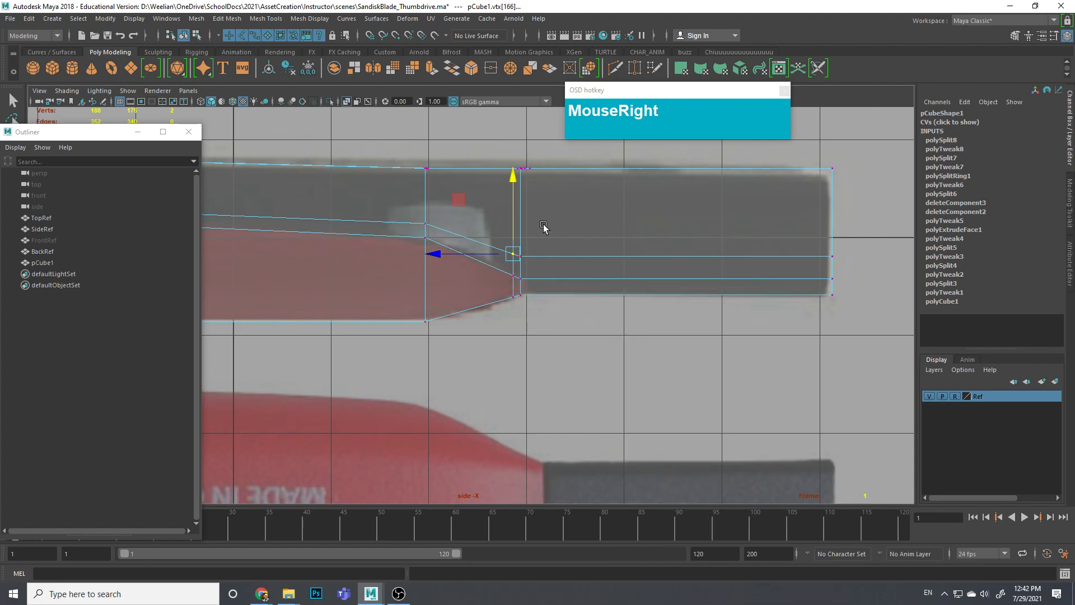
{"action": "left_click_drag", "start_coordinate": [517, 217], "coordinate": [665, 199]}
{"action": "key", "text": "ctrl+z"}
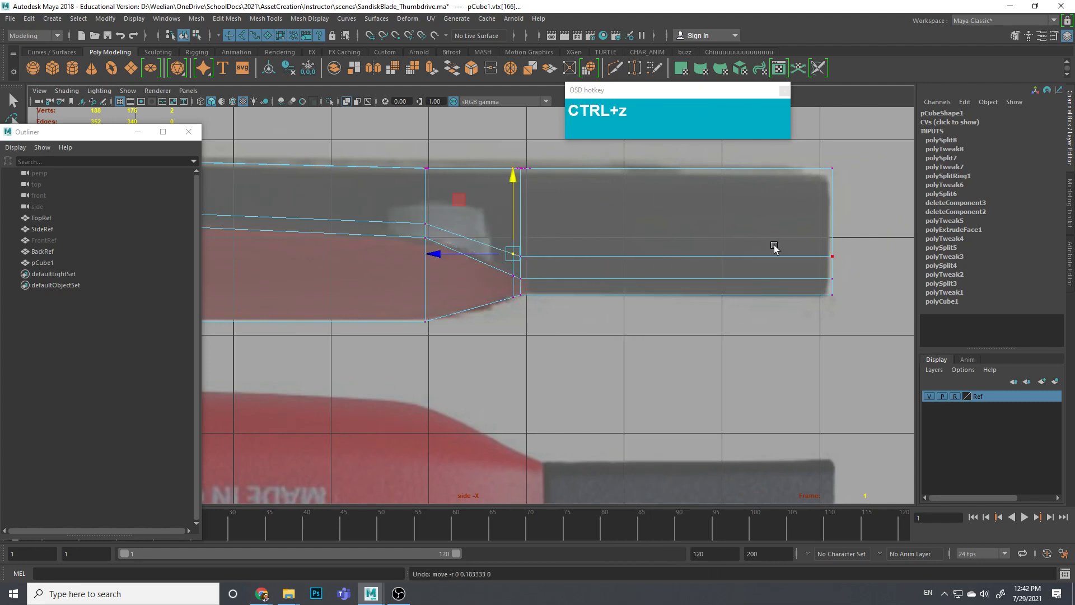
{"action": "left_click_drag", "start_coordinate": [879, 267], "coordinate": [507, 221]}
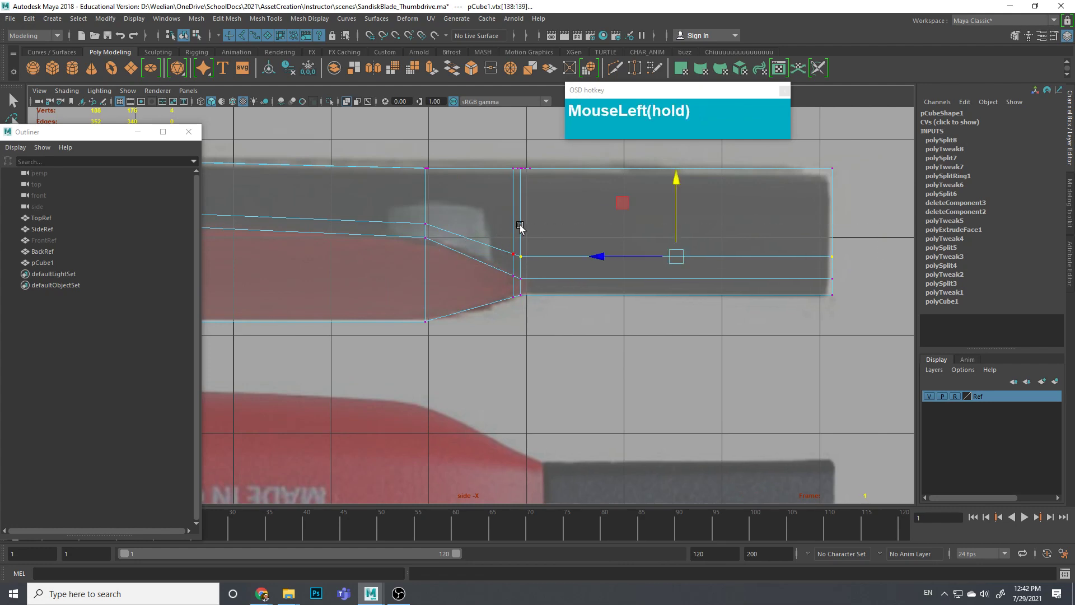
{"action": "left_click_drag", "start_coordinate": [676, 180], "coordinate": [680, 202]}
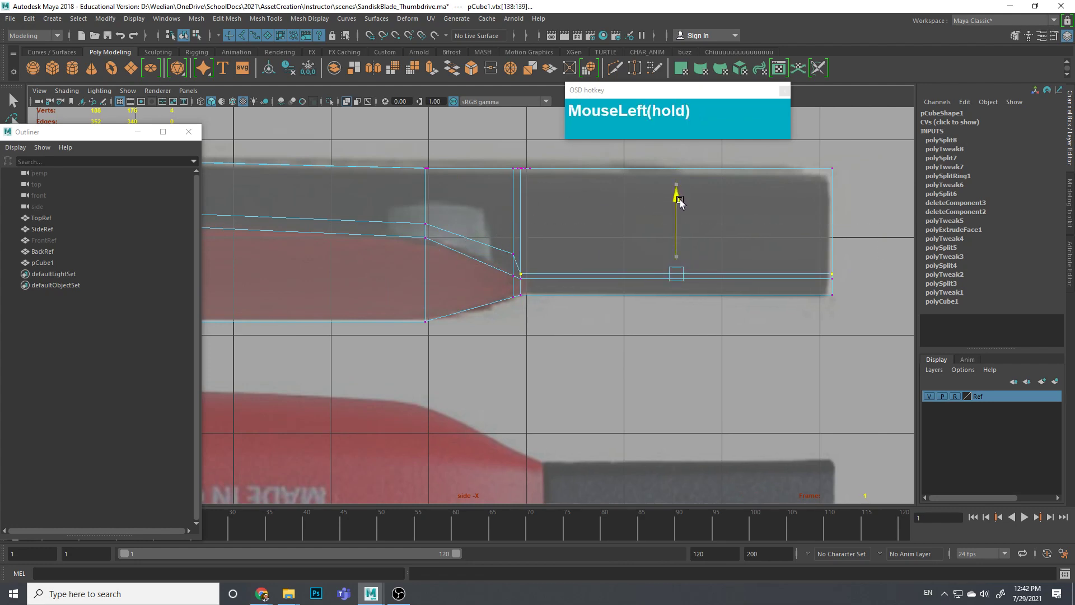
Step: Lower the upper seam vertices at the neck, shoulder and mid-body toward the lower seam edge
{"action": "left_click_drag", "start_coordinate": [510, 229], "coordinate": [517, 261]}
{"action": "left_click_drag", "start_coordinate": [513, 184], "coordinate": [513, 198]}
{"action": "middle_click_drag", "start_coordinate": [461, 232], "coordinate": [529, 232], "text": "alt"}
{"action": "left_click_drag", "start_coordinate": [484, 211], "coordinate": [502, 229]}
{"action": "left_click_drag", "start_coordinate": [502, 192], "coordinate": [501, 201]}
{"action": "middle_click_drag", "start_coordinate": [500, 201], "coordinate": [466, 249], "text": "alt"}
{"action": "left_click_drag", "start_coordinate": [440, 247], "coordinate": [458, 268]}
{"action": "left_click_drag", "start_coordinate": [451, 224], "coordinate": [452, 231]}
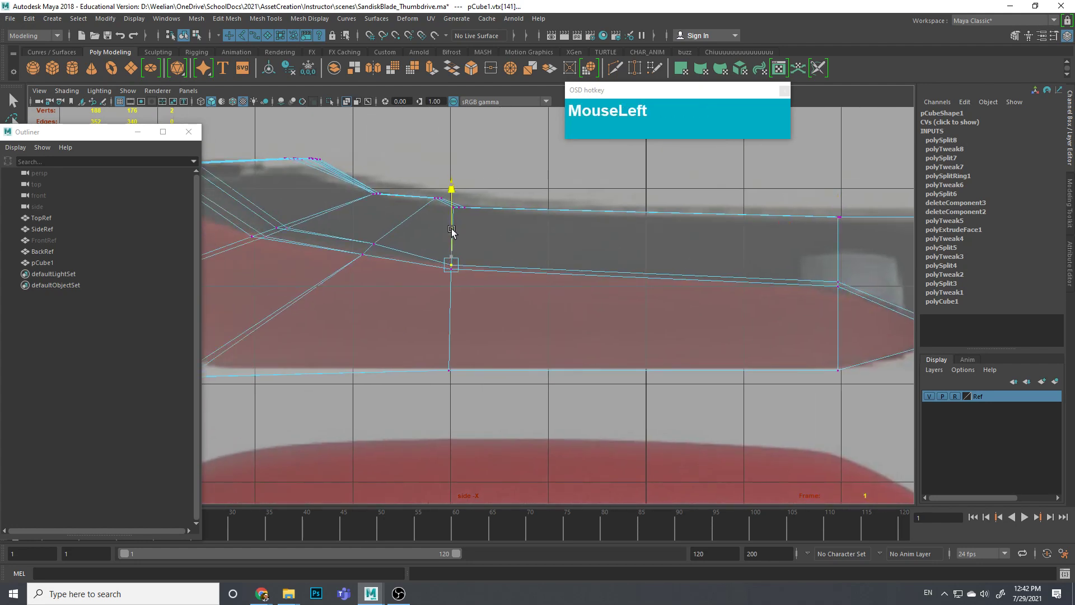
{"action": "left_click_drag", "start_coordinate": [375, 240], "coordinate": [367, 248]}
{"action": "middle_click_drag", "start_coordinate": [367, 248], "coordinate": [550, 286], "text": "alt"}
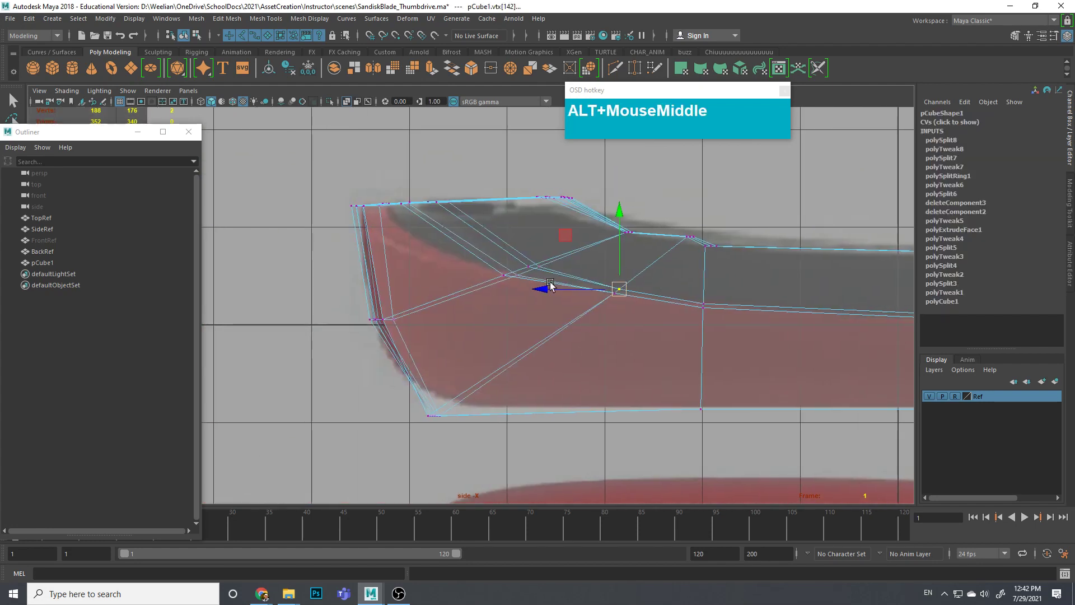
Step: Scale the seam vertices near the rounded end together so each group lines up in the side view
{"action": "left_click_drag", "start_coordinate": [524, 264], "coordinate": [554, 273]}
{"action": "key", "text": "e"}
{"action": "key", "text": "r"}
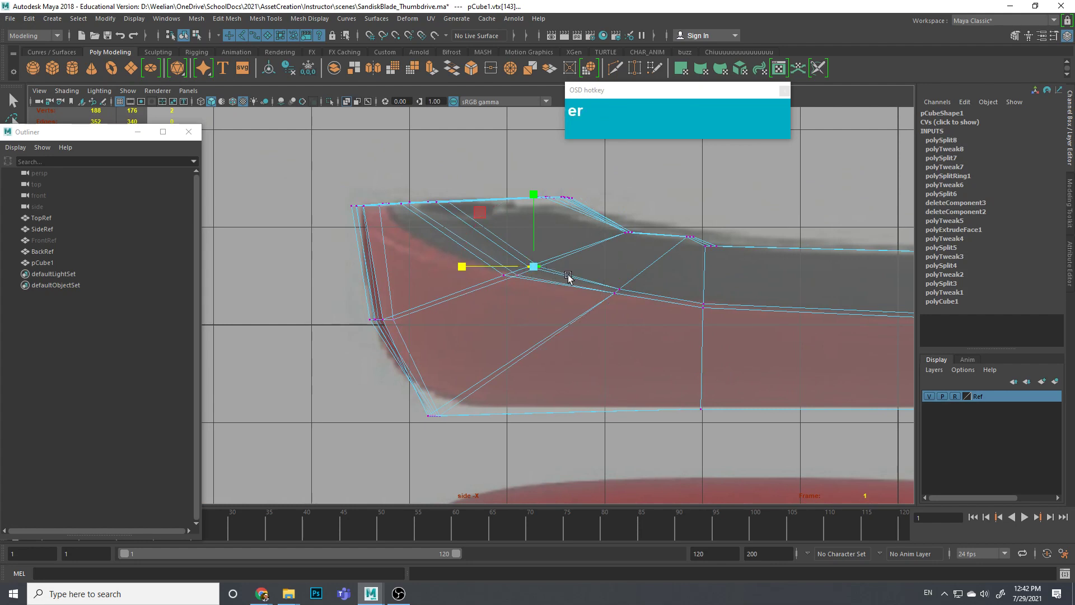
{"action": "left_click", "coordinate": [463, 267]}
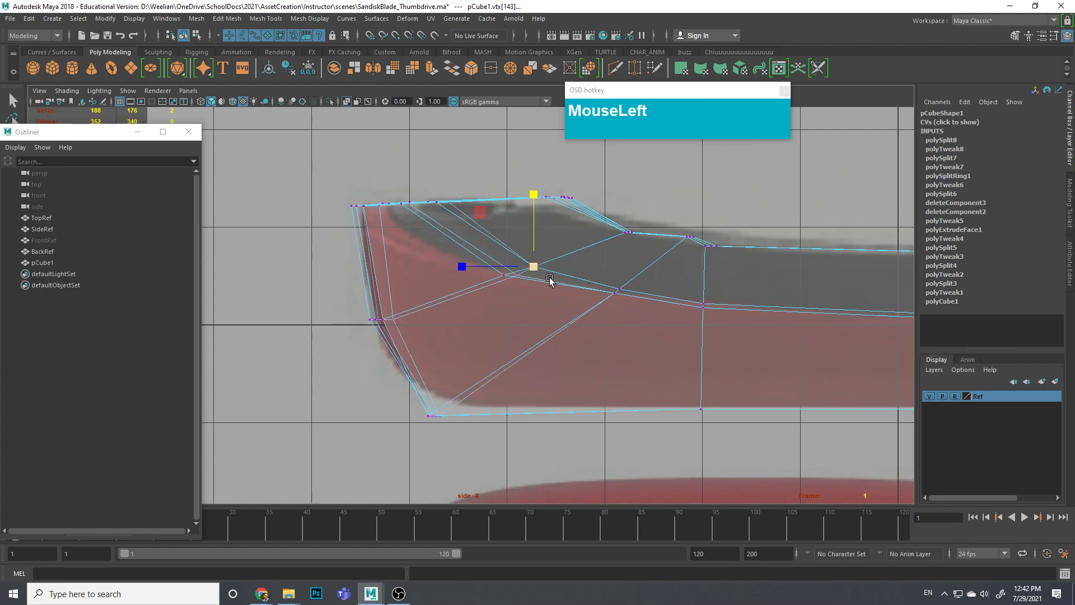
{"action": "key", "text": "w"}
{"action": "left_click_drag", "start_coordinate": [538, 269], "coordinate": [507, 278]}
{"action": "key", "text": "r"}
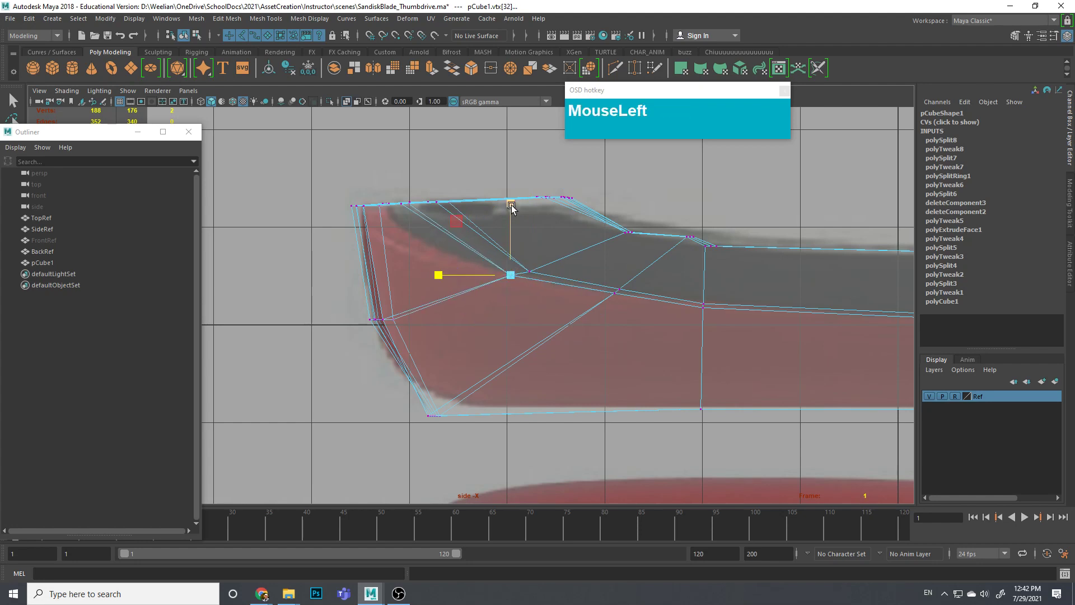
Step: Adjust the positions of the seam vertices near the rounded end to keep the two seam edges close together
{"action": "key", "text": "w"}
{"action": "left_click_drag", "start_coordinate": [521, 282], "coordinate": [513, 275]}
{"action": "left_click_drag", "start_coordinate": [533, 272], "coordinate": [519, 273]}
{"action": "left_click_drag", "start_coordinate": [618, 287], "coordinate": [619, 298]}
Step: Display the mesh smoothed and examine the body and connector in the perspective view with X-Ray shading off
{"action": "middle_click_drag", "start_coordinate": [551, 340], "coordinate": [537, 343], "text": "alt"}
{"action": "left_click_drag", "start_coordinate": [487, 414], "coordinate": [398, 374]}
{"action": "key", "text": "3"}
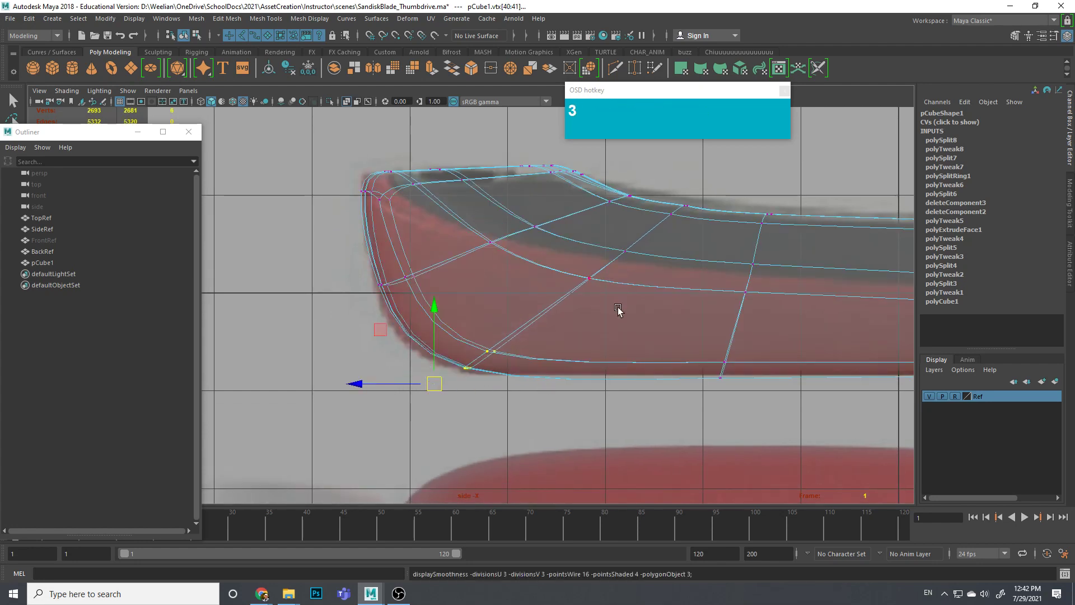
{"action": "middle_click_drag", "start_coordinate": [619, 310], "coordinate": [473, 319], "text": "alt"}
{"action": "scroll", "coordinate": [654, 315], "scroll_direction": "down", "scroll_amount": 3}
{"action": "key", "text": "space"}
{"action": "left_click", "coordinate": [644, 319]}
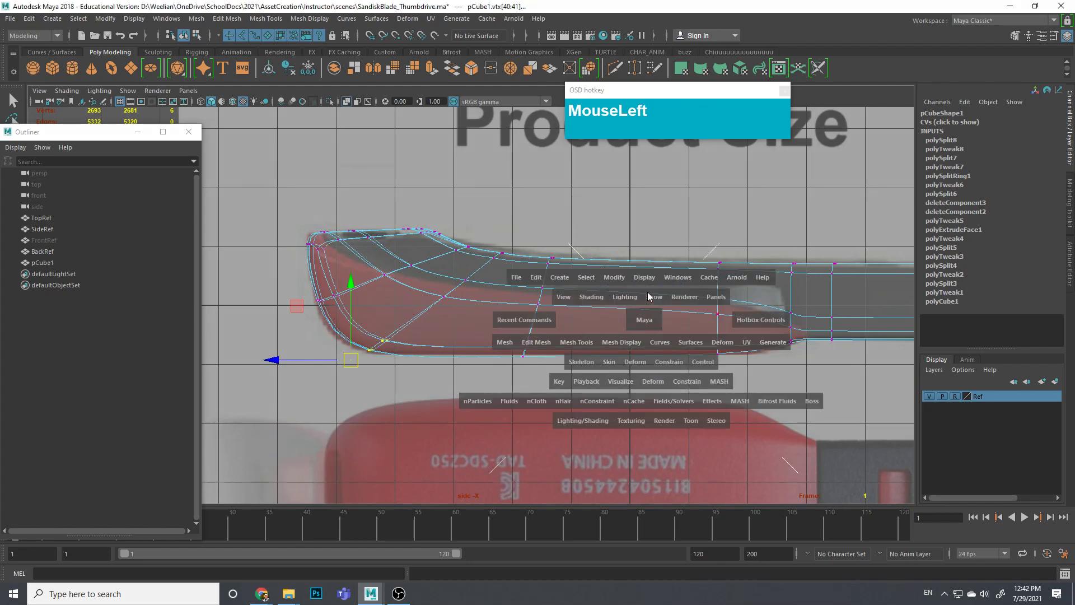
{"action": "left_click_drag", "start_coordinate": [643, 312], "coordinate": [409, 209], "text": "alt"}
{"action": "left_click", "coordinate": [63, 92]}
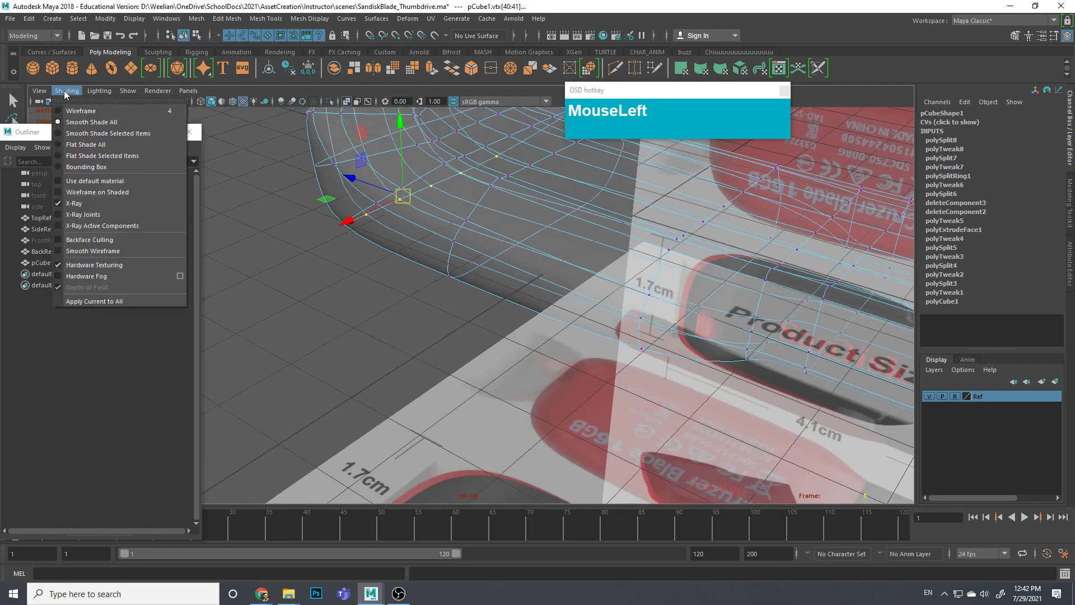
{"action": "left_click", "coordinate": [72, 205]}
{"action": "scroll", "coordinate": [516, 290], "scroll_direction": "down", "scroll_amount": 3}
{"action": "left_click_drag", "start_coordinate": [518, 292], "coordinate": [525, 256], "text": "alt"}
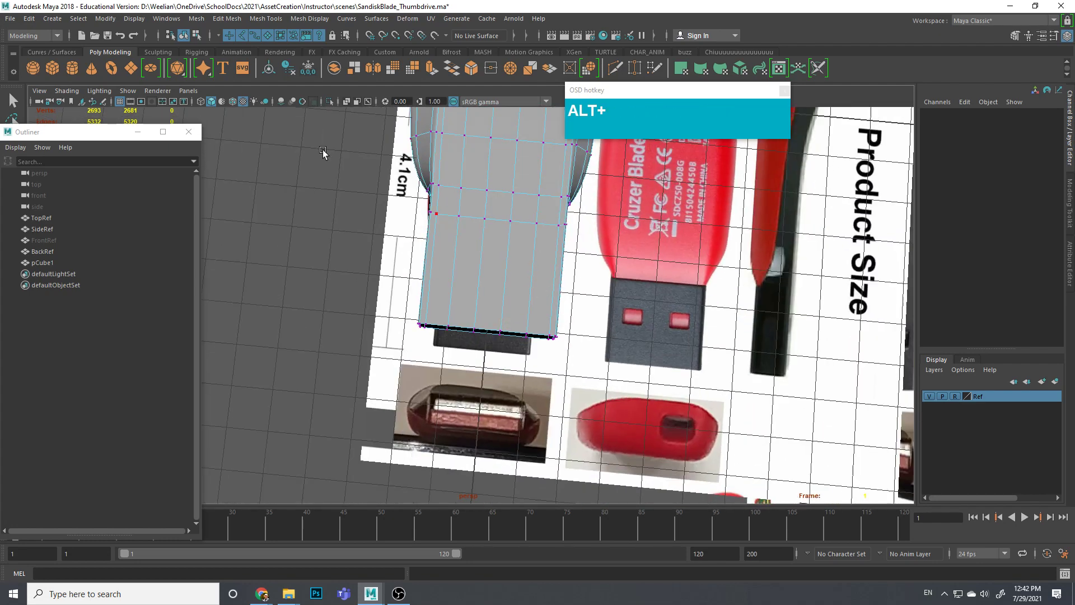
{"action": "left_click_drag", "start_coordinate": [495, 308], "coordinate": [511, 240], "text": "alt"}
{"action": "middle_click_drag", "start_coordinate": [511, 240], "coordinate": [504, 381], "text": "alt"}
{"action": "mouse_move", "coordinate": [529, 308]}
{"action": "left_mouse_down", "text": "alt"}
{"action": "mouse_move", "coordinate": [548, 271]}
{"action": "mouse_move", "coordinate": [557, 308]}
{"action": "mouse_move", "coordinate": [522, 327]}
{"action": "left_mouse_up", "text": "alt"}
Step: Turn X-Ray shading back on in the perspective view and switch to the top view
{"action": "left_click", "coordinate": [39, 91]}
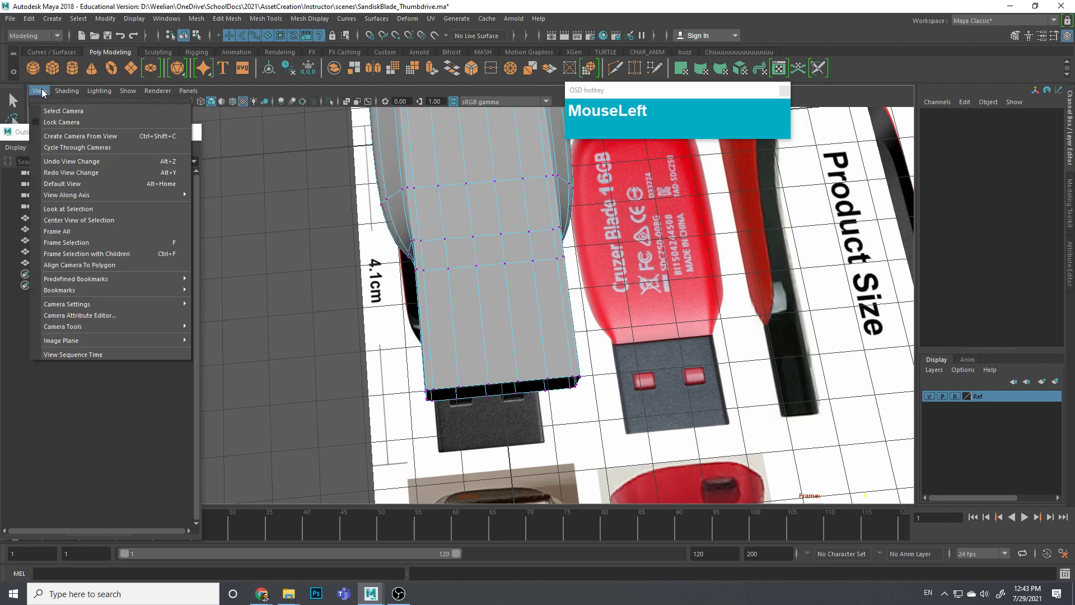
{"action": "left_click", "coordinate": [67, 91]}
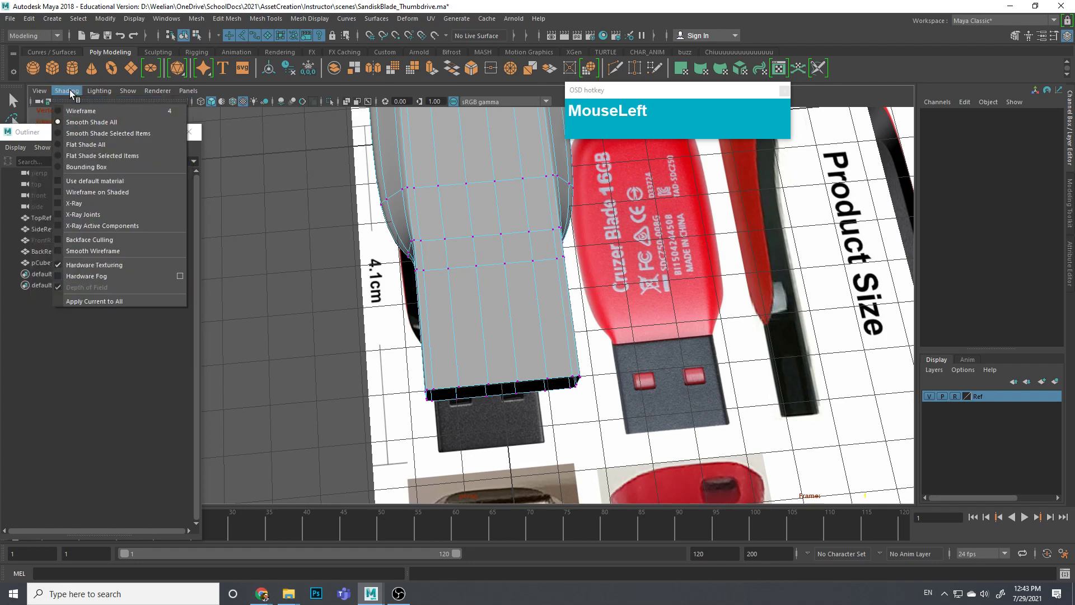
{"action": "left_click", "coordinate": [64, 207]}
{"action": "key", "text": "space"}
{"action": "left_click_drag", "start_coordinate": [595, 303], "coordinate": [553, 303]}
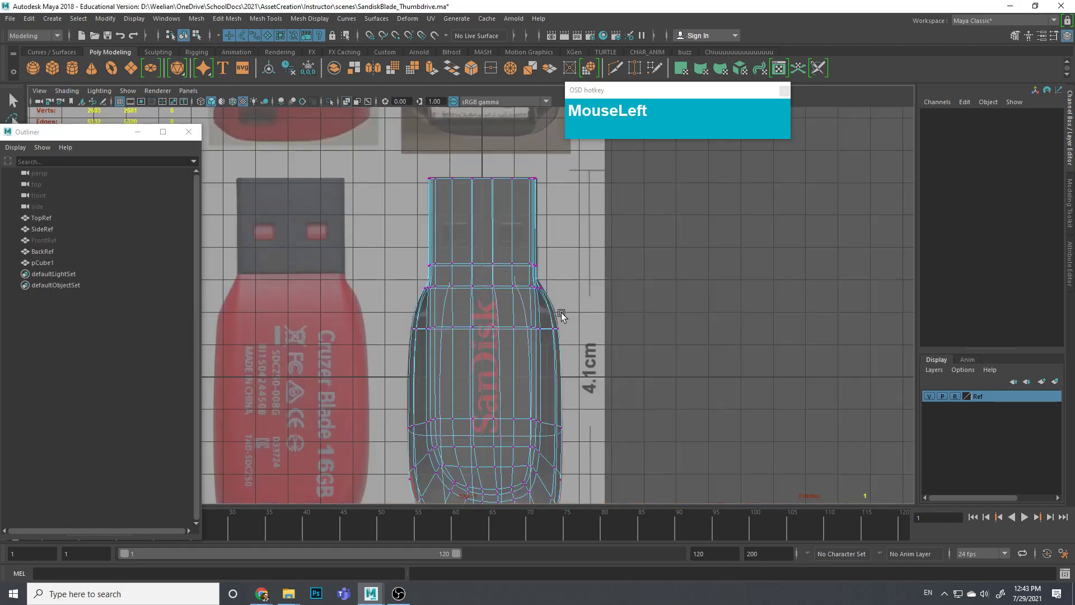
Step: Insert two edge loops across the connector, one at each end of the two contact holes in the reference
{"action": "scroll", "coordinate": [532, 347], "scroll_direction": "up", "scroll_amount": 2}
{"action": "middle_click_drag", "start_coordinate": [521, 354], "coordinate": [518, 361], "text": "alt"}
{"action": "scroll", "coordinate": [538, 336], "scroll_direction": "up", "scroll_amount": 4}
{"action": "left_click", "coordinate": [513, 243]}
{"action": "right_click_drag", "start_coordinate": [513, 242], "coordinate": [455, 247]}
{"action": "left_click", "coordinate": [518, 250]}
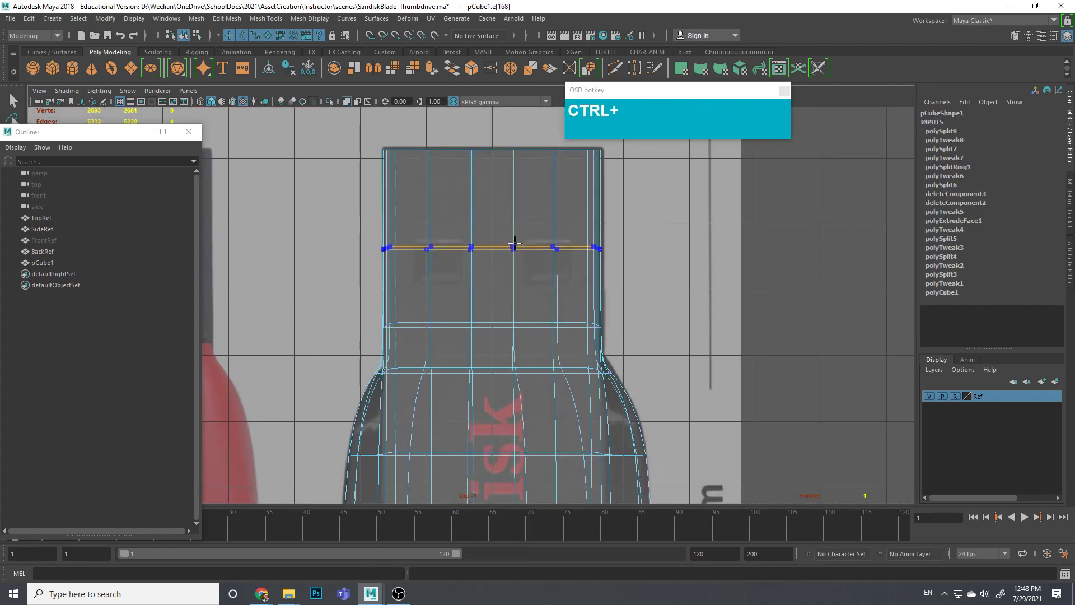
{"action": "left_click", "coordinate": [576, 240], "text": "ctrl"}
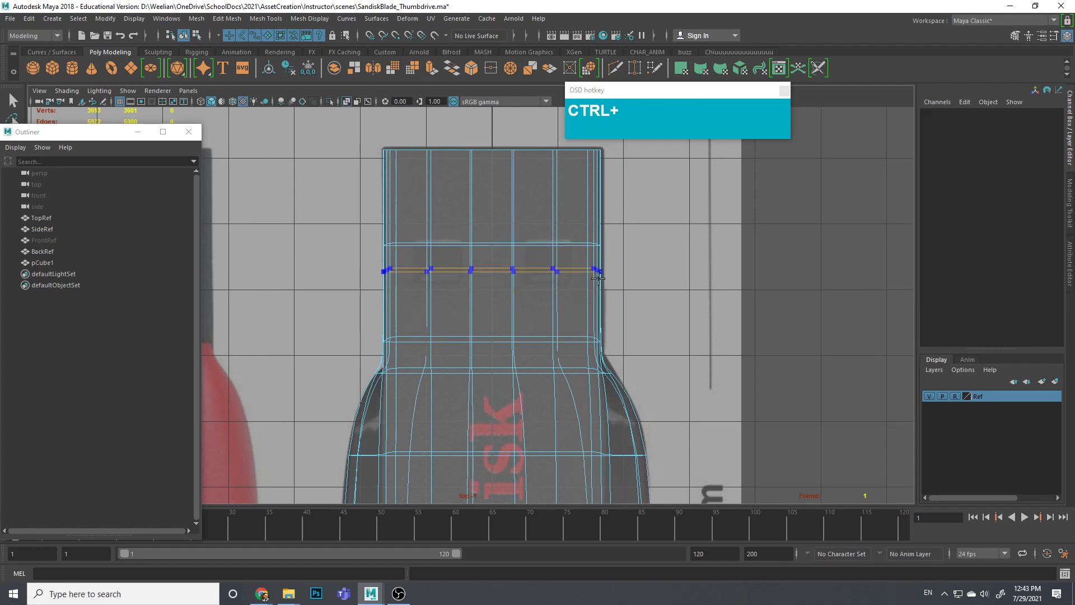
{"action": "left_click", "coordinate": [578, 278], "text": "ctrl"}
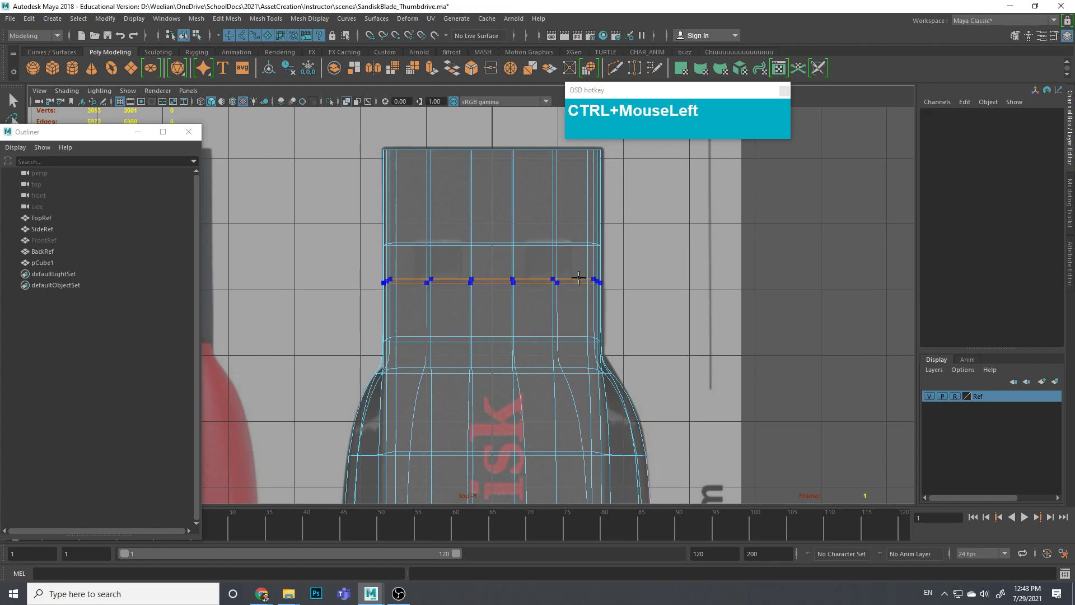
{"action": "scroll", "coordinate": [649, 307], "scroll_direction": "up", "scroll_amount": 1}
{"action": "key", "text": "q"}
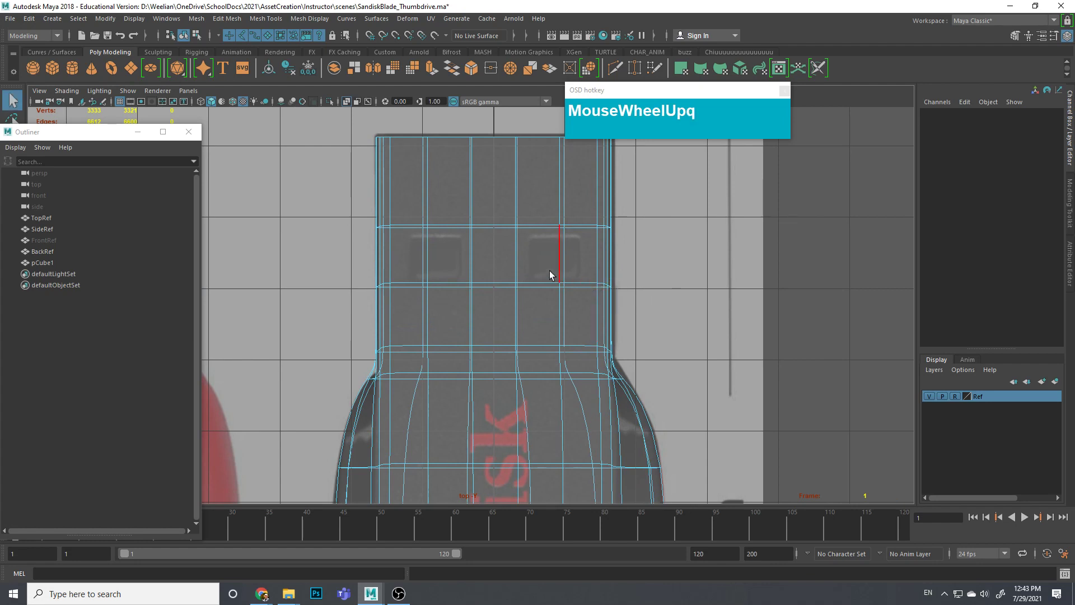
{"action": "right_click_drag", "start_coordinate": [527, 263], "coordinate": [479, 277]}
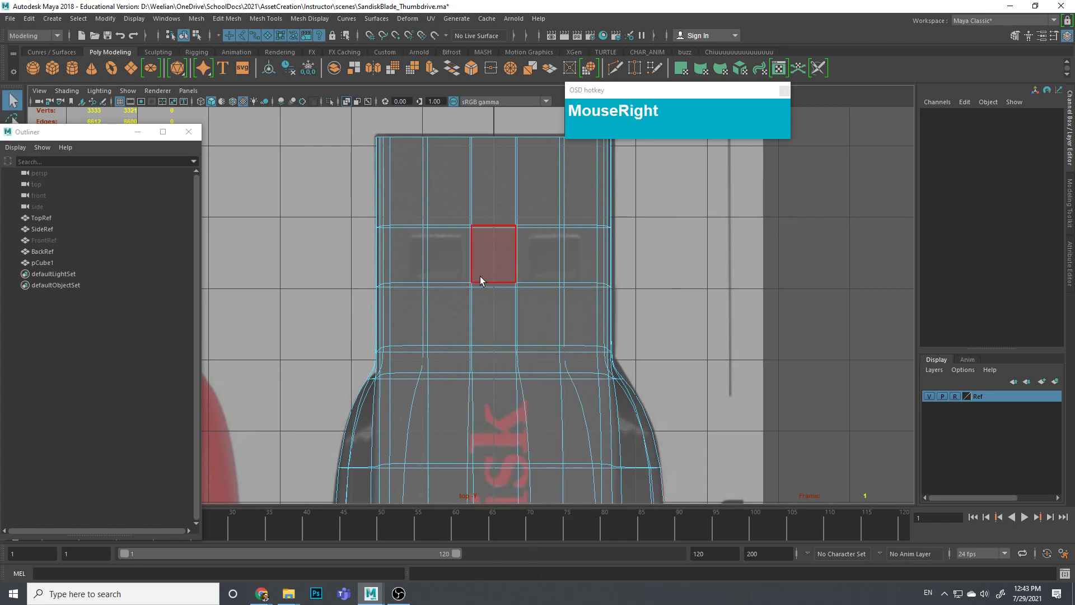
{"action": "left_click", "coordinate": [452, 264]}
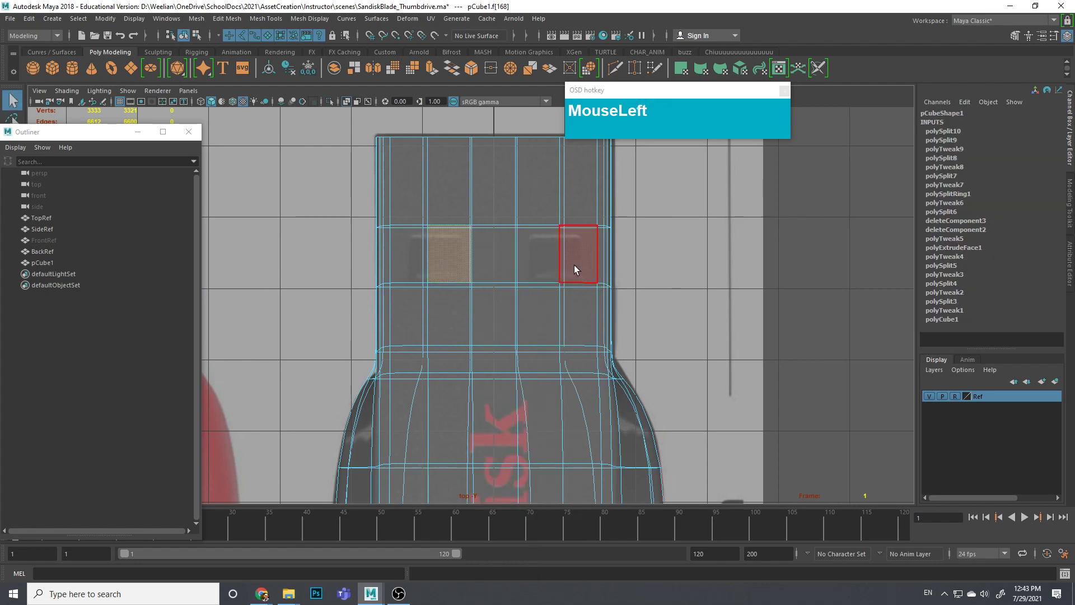
{"action": "left_click", "coordinate": [543, 266], "text": "shift"}
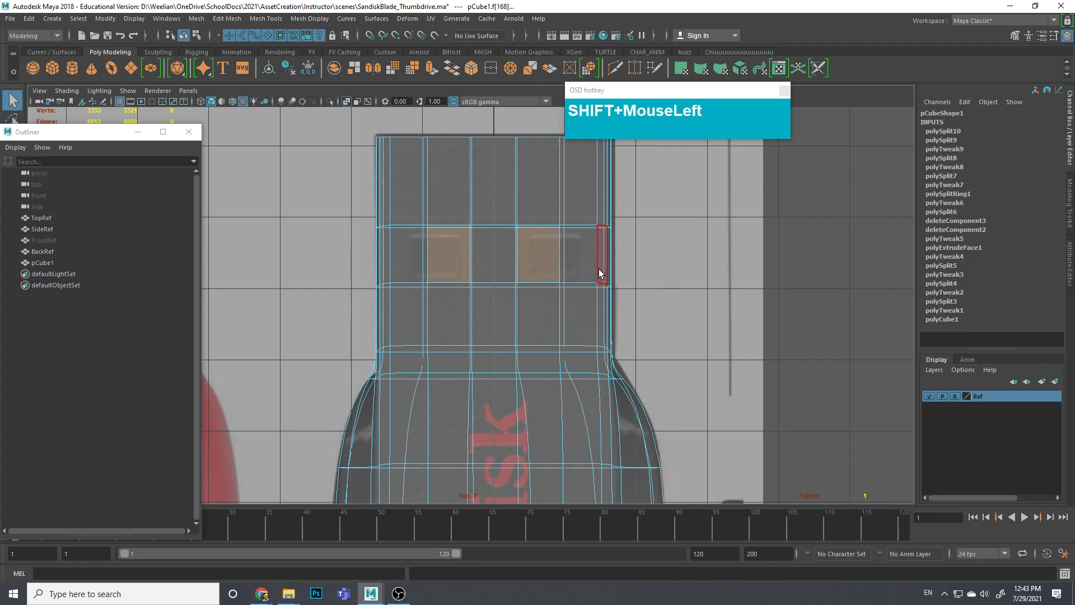
{"action": "scroll", "coordinate": [650, 273], "scroll_direction": "up", "scroll_amount": 1}
{"action": "scroll", "coordinate": [650, 273], "scroll_direction": "up", "scroll_amount": 1}
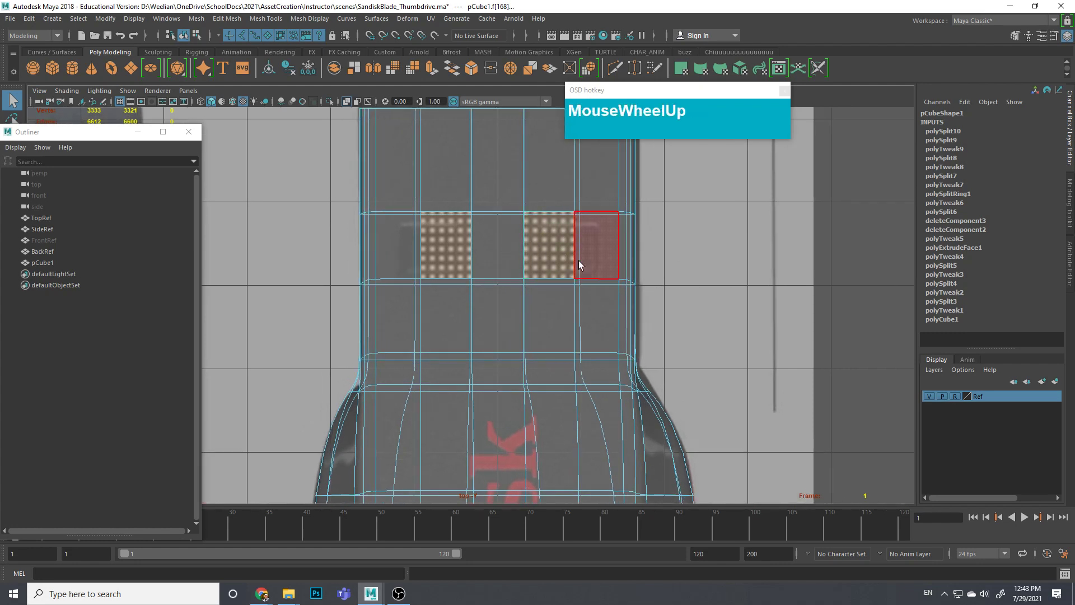
Step: Scale the vertices of each new edge loop flat so both rows run straight across the connector
{"action": "right_click_drag", "start_coordinate": [557, 242], "coordinate": [485, 247]}
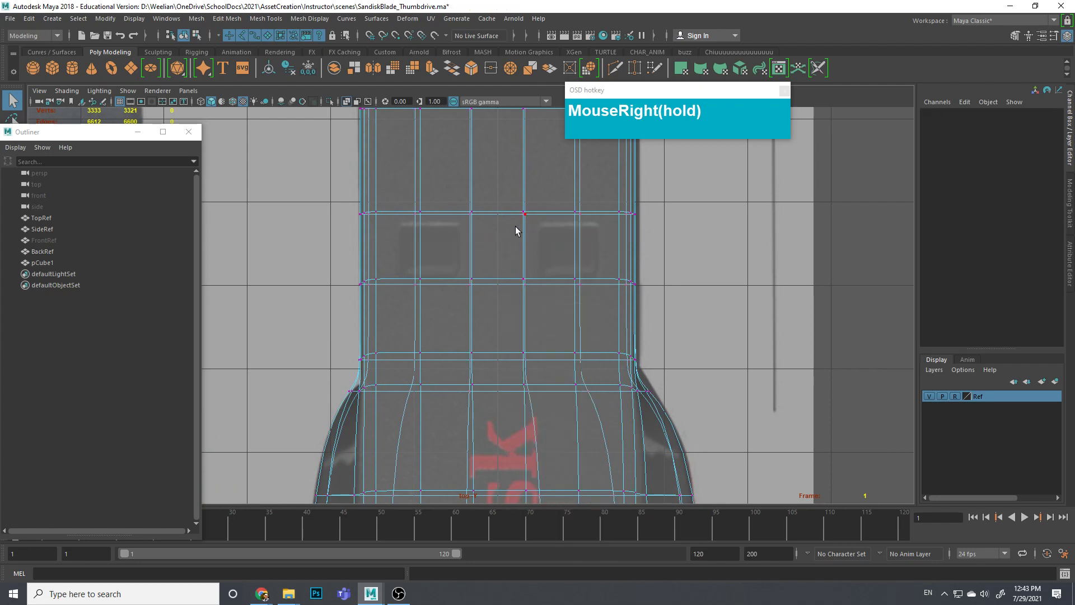
{"action": "left_click_drag", "start_coordinate": [512, 199], "coordinate": [559, 261]}
{"action": "left_click_drag", "start_coordinate": [586, 307], "coordinate": [593, 238]}
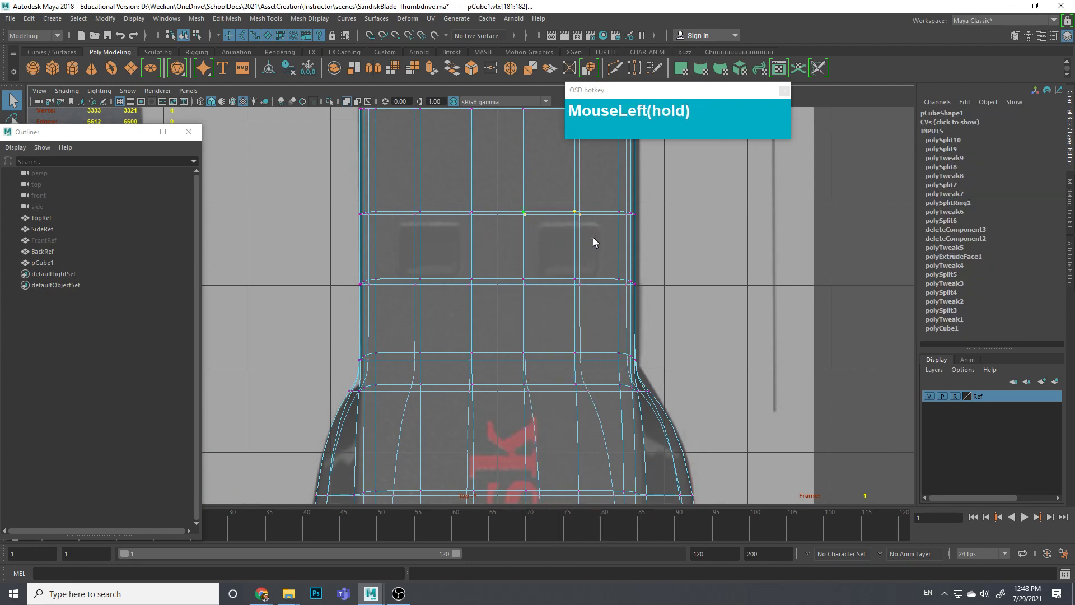
{"action": "key", "text": "e"}
{"action": "key", "text": "r"}
{"action": "left_click_drag", "start_coordinate": [552, 291], "coordinate": [551, 213]}
{"action": "left_click_drag", "start_coordinate": [319, 201], "coordinate": [699, 225]}
{"action": "left_click_drag", "start_coordinate": [501, 293], "coordinate": [504, 207]}
{"action": "left_click_drag", "start_coordinate": [317, 260], "coordinate": [752, 312]}
{"action": "left_click_drag", "start_coordinate": [498, 347], "coordinate": [499, 276]}
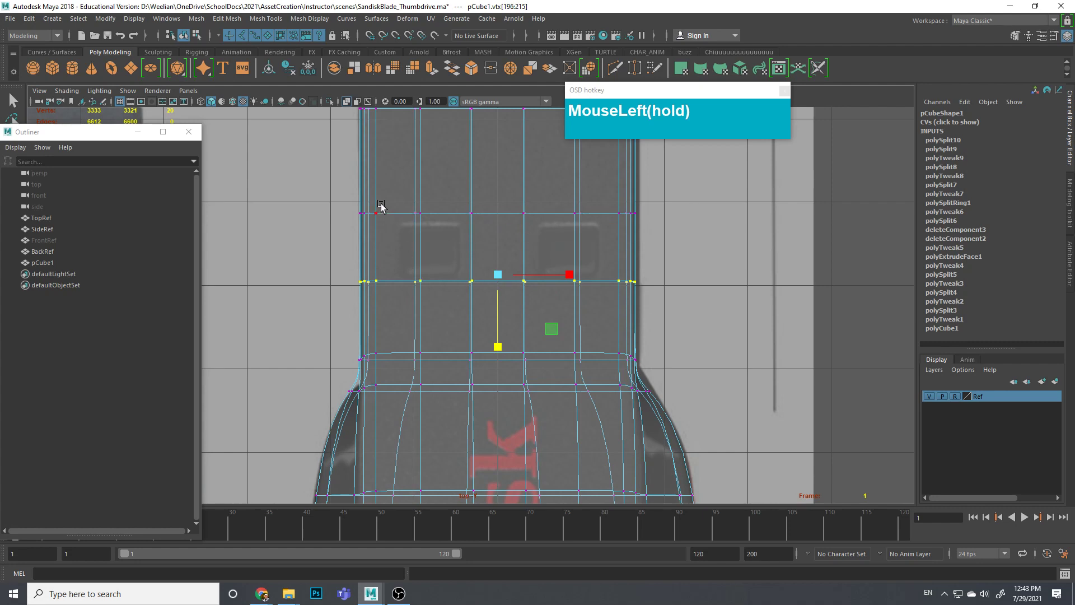
Step: Scale each of the four vertex columns beside the hole positions narrow in width so their vertices line up
{"action": "left_click_drag", "start_coordinate": [400, 218], "coordinate": [435, 289]}
{"action": "left_click_drag", "start_coordinate": [486, 297], "coordinate": [486, 297]}
{"action": "left_click_drag", "start_coordinate": [496, 252], "coordinate": [373, 253]}
{"action": "left_click_drag", "start_coordinate": [459, 200], "coordinate": [487, 321]}
{"action": "left_click_drag", "start_coordinate": [545, 250], "coordinate": [442, 252]}
{"action": "left_click_drag", "start_coordinate": [511, 197], "coordinate": [540, 297]}
{"action": "left_click_drag", "start_coordinate": [566, 253], "coordinate": [634, 217]}
{"action": "left_click_drag", "start_coordinate": [562, 199], "coordinate": [600, 302]}
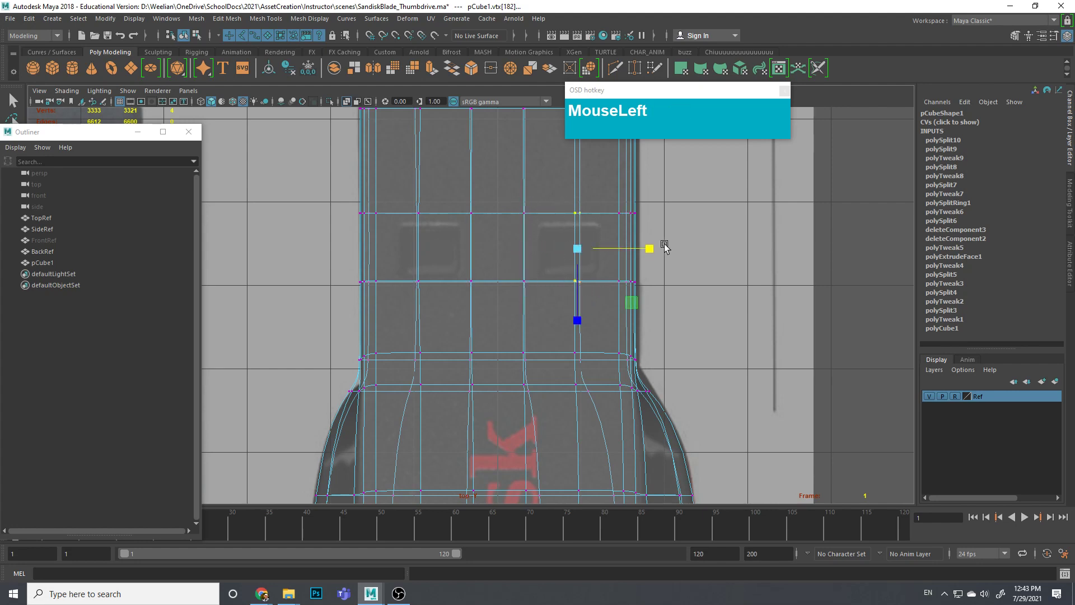
{"action": "left_click", "coordinate": [553, 257]}
Step: Move the vertex columns sideways onto the side edges of the two hole outlines in the reference
{"action": "left_click_drag", "start_coordinate": [565, 210], "coordinate": [600, 292]}
{"action": "left_click_drag", "start_coordinate": [549, 243], "coordinate": [583, 280]}
{"action": "key", "text": "w"}
{"action": "left_click_drag", "start_coordinate": [626, 253], "coordinate": [649, 250]}
{"action": "left_click_drag", "start_coordinate": [397, 197], "coordinate": [486, 292]}
{"action": "left_click_drag", "start_coordinate": [525, 250], "coordinate": [509, 251]}
Step: Move the two vertex rows across the connector onto the upper and lower edges of the hole outlines
{"action": "left_click_drag", "start_coordinate": [347, 202], "coordinate": [667, 237]}
{"action": "key", "text": "w"}
{"action": "left_click_drag", "start_coordinate": [502, 259], "coordinate": [504, 273]}
{"action": "left_click_drag", "start_coordinate": [420, 288], "coordinate": [669, 294]}
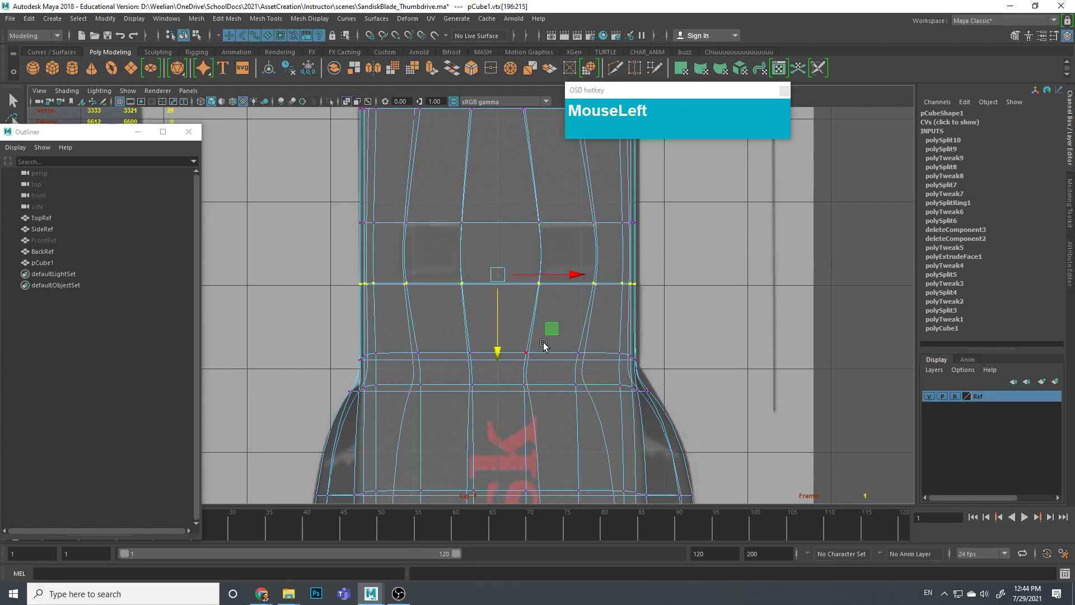
{"action": "left_click_drag", "start_coordinate": [502, 351], "coordinate": [499, 340]}
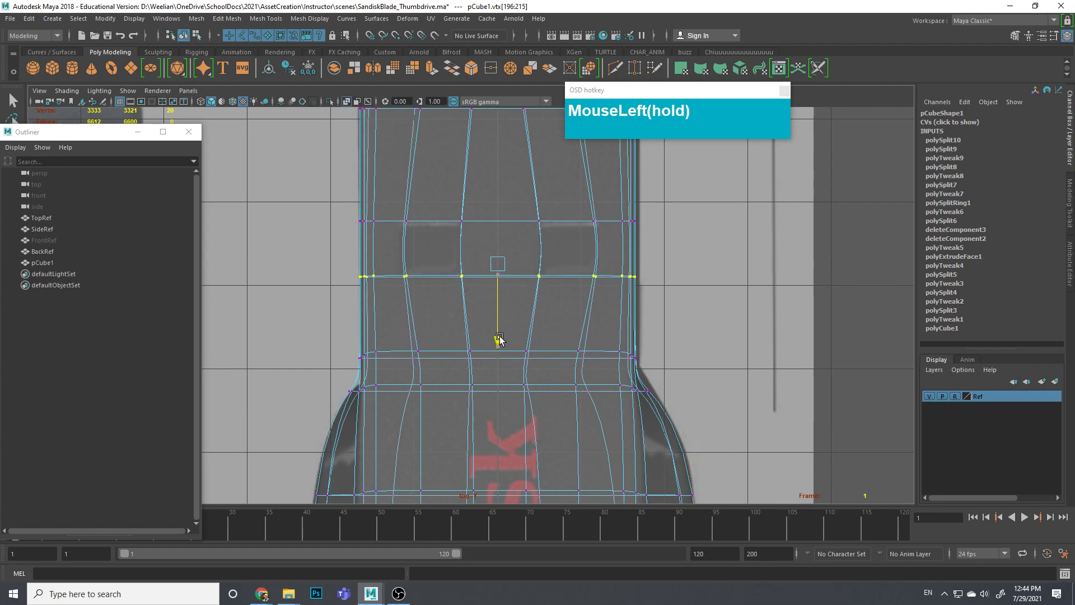
Step: Delete the two faces covering the contact holes on the connector
{"action": "right_click_drag", "start_coordinate": [566, 239], "coordinate": [567, 268]}
{"action": "left_click", "coordinate": [564, 247]}
{"action": "key", "text": "Delete"}
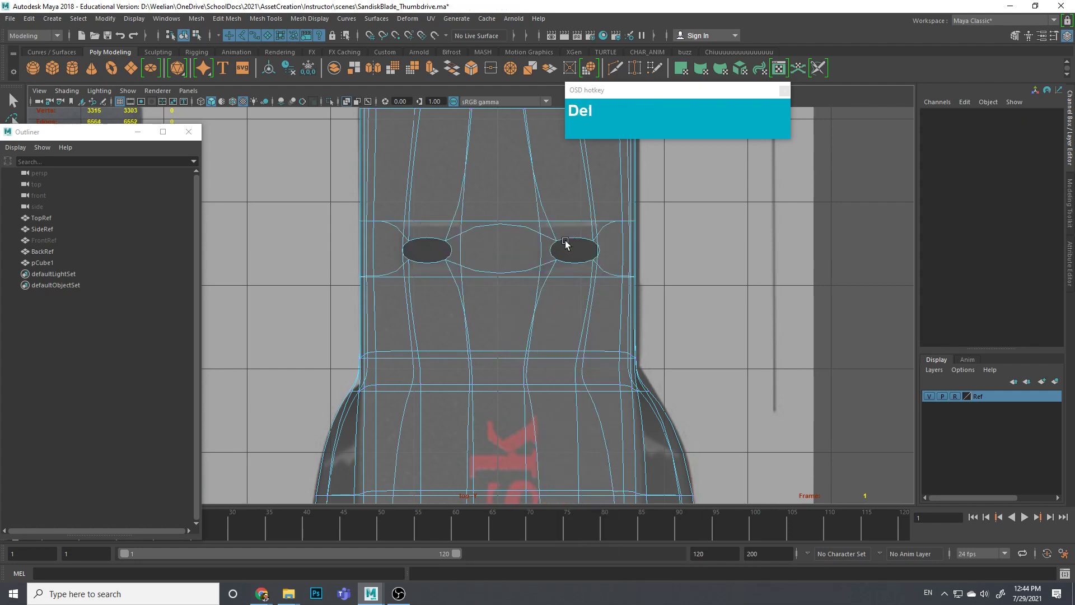
Step: In the perspective view with X-Ray shading off, delete the two matching faces on the connector's opposite side
{"action": "key", "text": "space"}
{"action": "left_click_drag", "start_coordinate": [646, 257], "coordinate": [655, 294]}
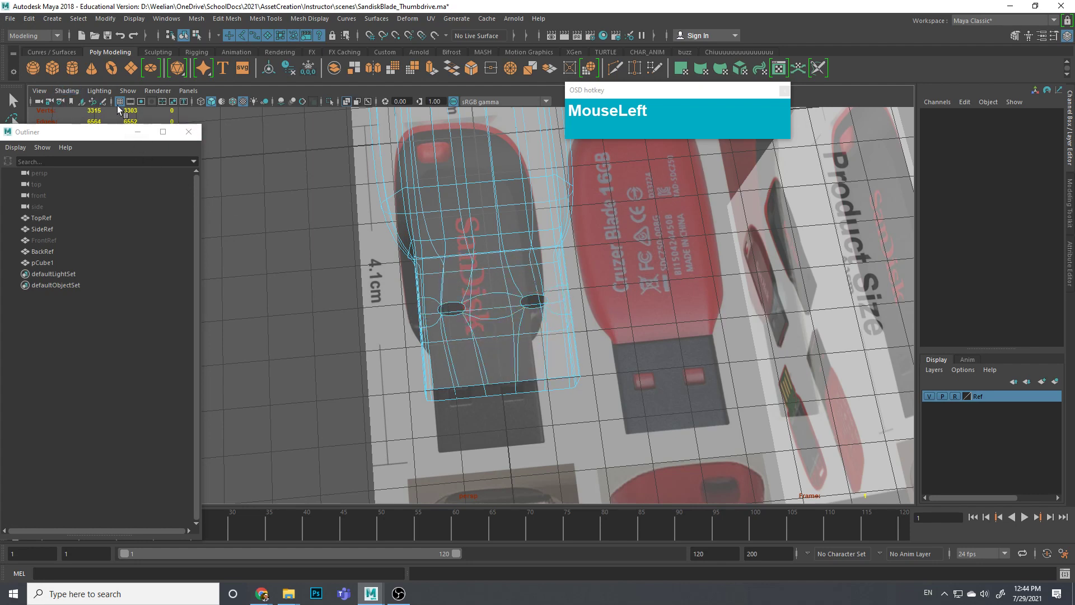
{"action": "left_click", "coordinate": [73, 92]}
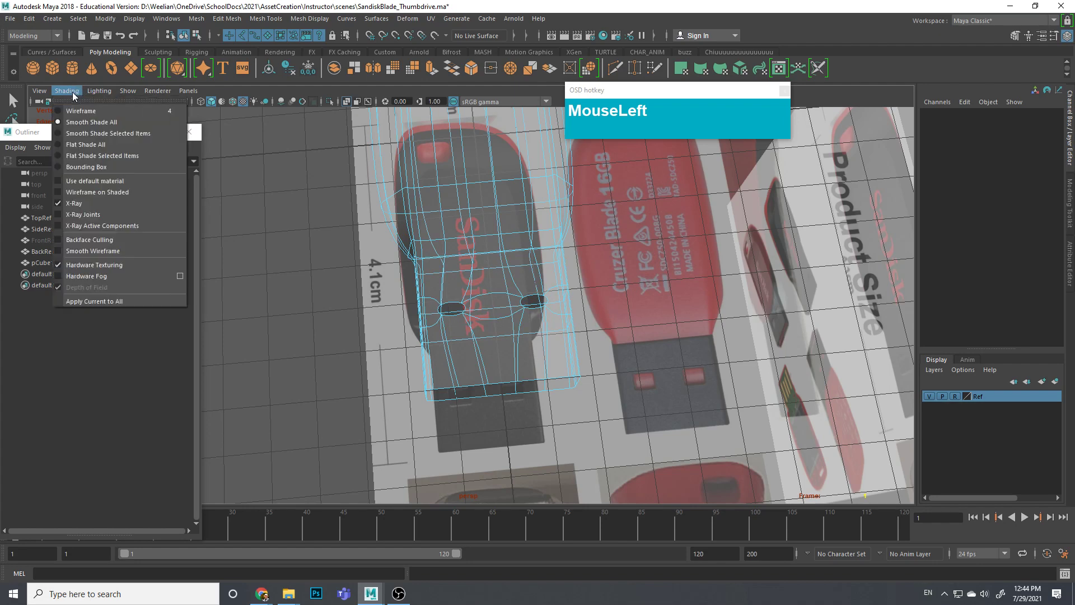
{"action": "left_click", "coordinate": [89, 194]}
{"action": "scroll", "coordinate": [546, 312], "scroll_direction": "up", "scroll_amount": 3, "text": "alt"}
{"action": "left_click_drag", "start_coordinate": [547, 313], "coordinate": [509, 317], "text": "alt"}
{"action": "right_click", "coordinate": [480, 327]}
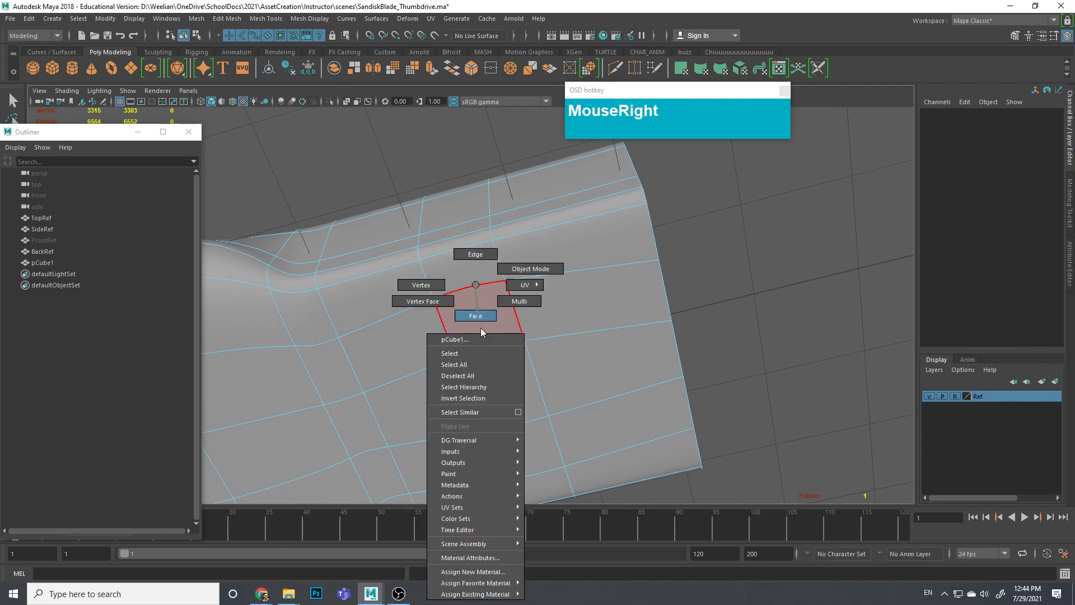
{"action": "left_click", "coordinate": [473, 316]}
{"action": "left_click", "coordinate": [546, 455], "text": "shift"}
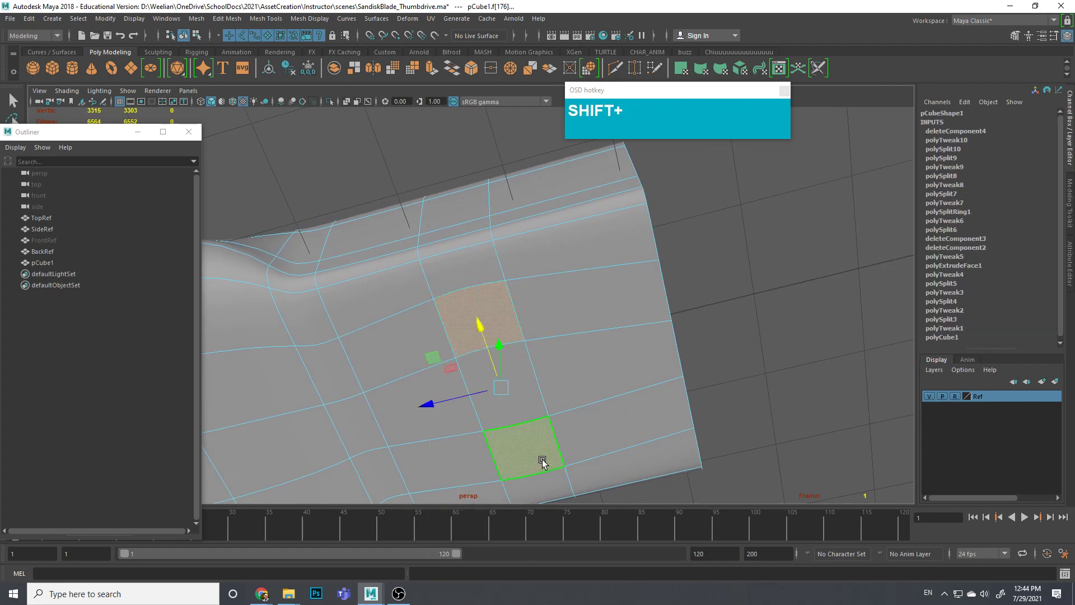
{"action": "key", "text": "shift+Delete"}
Step: Display the mesh unsmoothed, turn X-Ray shading on in the perspective view and return to the top view
{"action": "scroll", "coordinate": [683, 353], "scroll_direction": "down", "scroll_amount": 3, "text": "alt"}
{"action": "left_click_drag", "start_coordinate": [684, 353], "coordinate": [573, 356], "text": "alt"}
{"action": "scroll", "coordinate": [571, 331], "scroll_direction": "up", "scroll_amount": 3, "text": "alt"}
{"action": "key", "text": "alt+1"}
{"action": "left_click_drag", "start_coordinate": [570, 342], "coordinate": [621, 330], "text": "alt"}
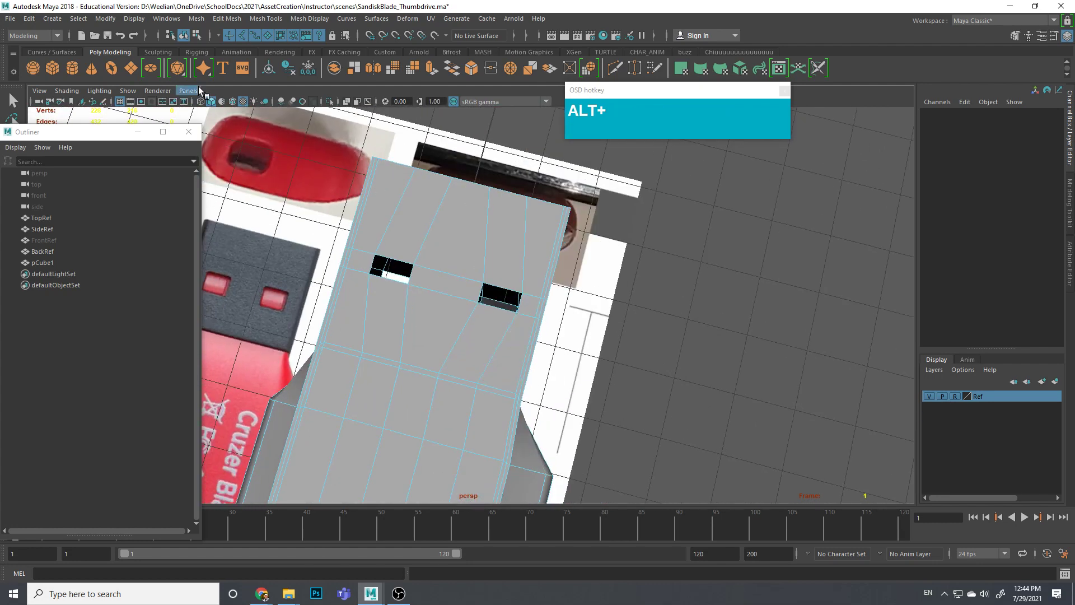
{"action": "left_click", "coordinate": [66, 90]}
{"action": "left_click", "coordinate": [84, 206]}
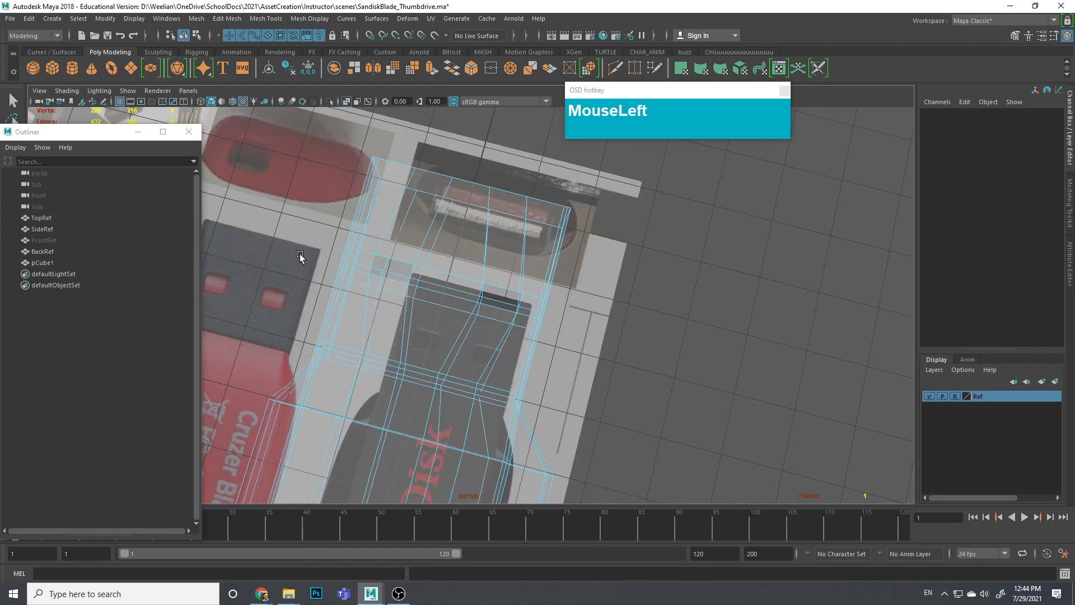
{"action": "key", "text": "space"}
{"action": "left_click_drag", "start_coordinate": [476, 282], "coordinate": [474, 281]}
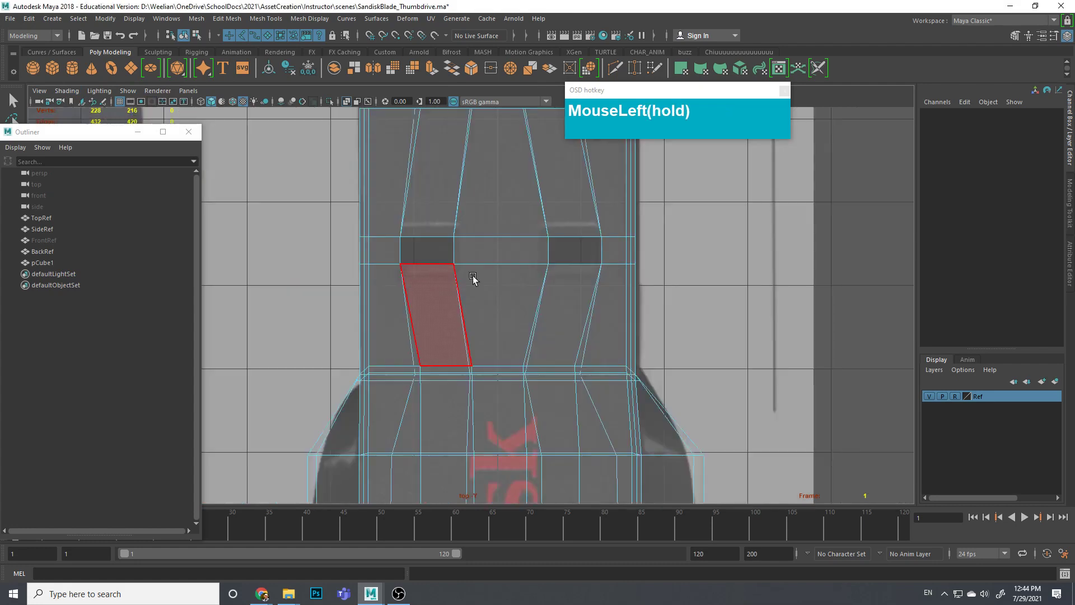
Step: Move the upper and lower corner vertices of both holes apart to match the hole heights in the reference
{"action": "scroll", "coordinate": [505, 293], "scroll_direction": "up", "scroll_amount": 3}
{"action": "right_click_drag", "start_coordinate": [479, 239], "coordinate": [408, 241]}
{"action": "left_click_drag", "start_coordinate": [372, 206], "coordinate": [631, 236]}
{"action": "left_click_drag", "start_coordinate": [506, 263], "coordinate": [507, 247]}
{"action": "left_click_drag", "start_coordinate": [373, 246], "coordinate": [631, 277]}
{"action": "left_click_drag", "start_coordinate": [509, 295], "coordinate": [510, 307]}
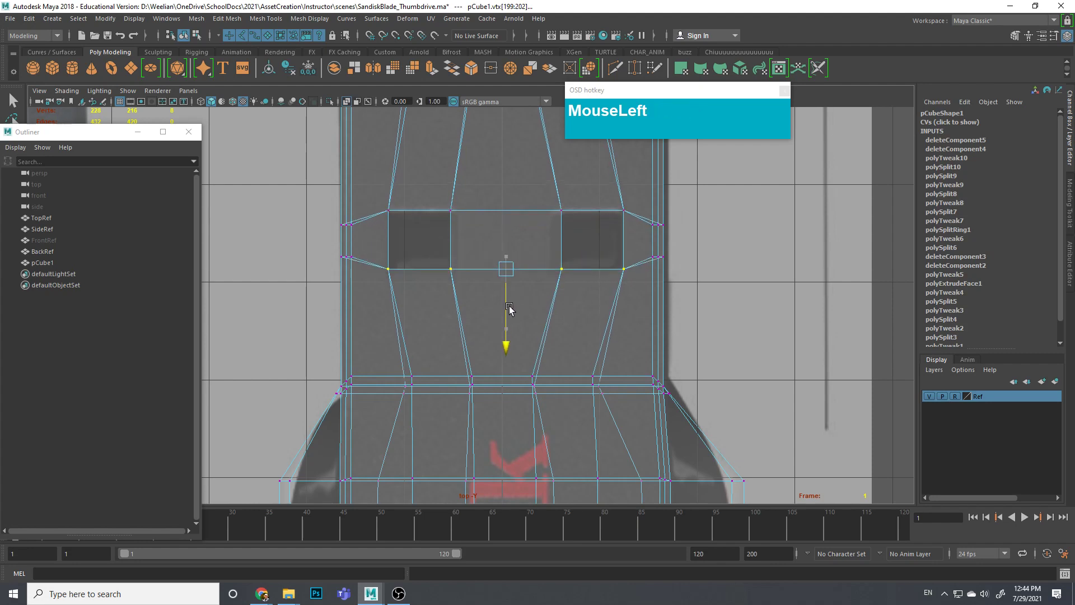
Step: Move the inner side vertices of both holes toward the centre and the outermost side slightly inward to match the reference
{"action": "left_click_drag", "start_coordinate": [440, 231], "coordinate": [468, 314]}
{"action": "left_click_drag", "start_coordinate": [487, 239], "coordinate": [494, 242]}
{"action": "left_click_drag", "start_coordinate": [569, 279], "coordinate": [571, 292]}
{"action": "left_click", "coordinate": [604, 245]}
{"action": "left_click_drag", "start_coordinate": [600, 241], "coordinate": [589, 241]}
{"action": "left_click_drag", "start_coordinate": [585, 194], "coordinate": [635, 292]}
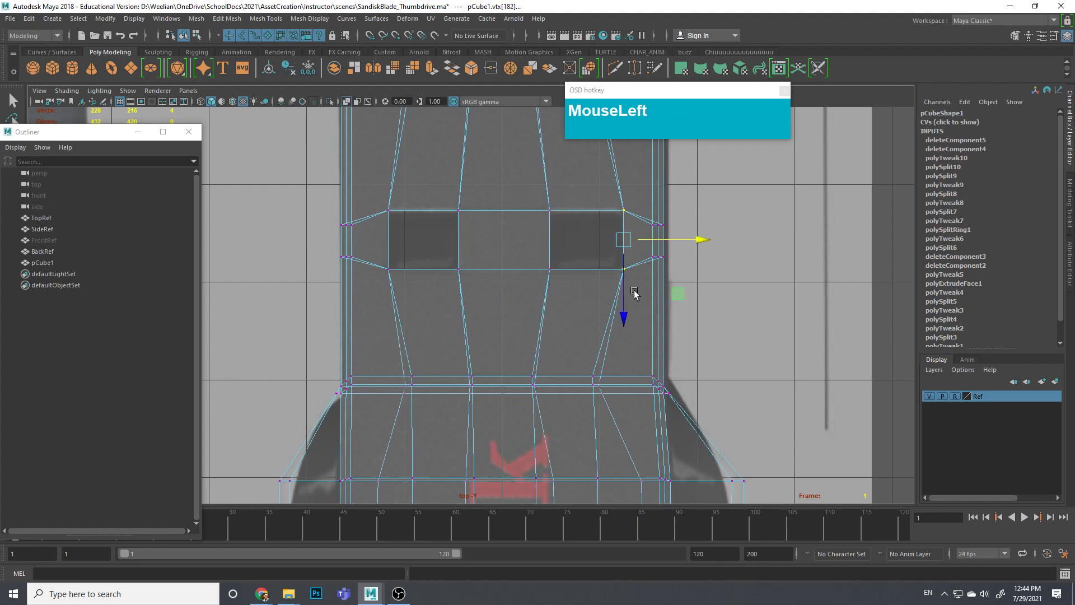
{"action": "left_click_drag", "start_coordinate": [665, 239], "coordinate": [662, 239]}
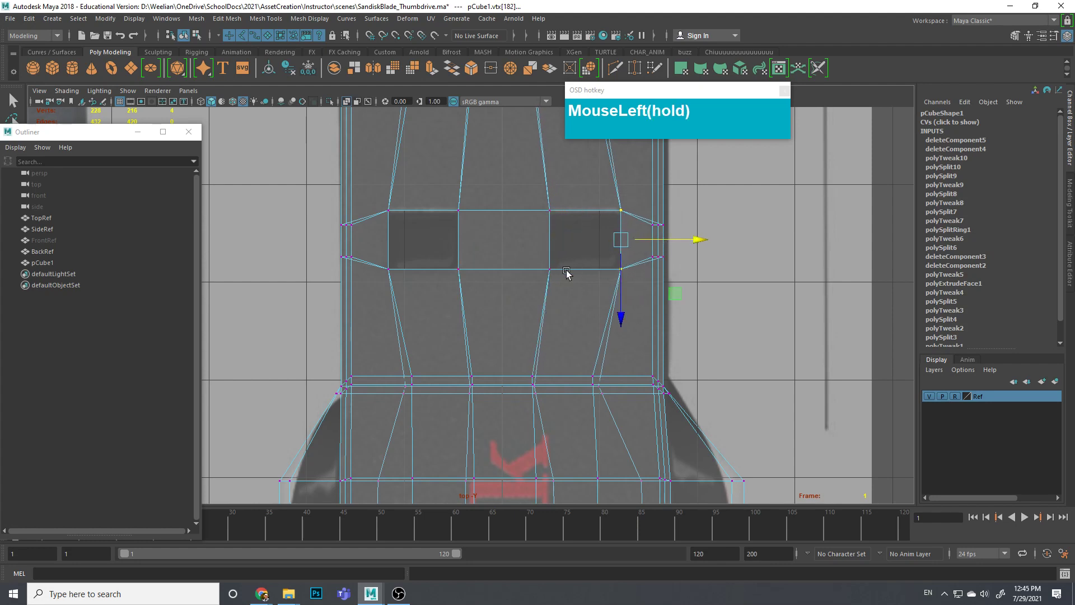
Step: Switch to the perspective view and turn off X-Ray shading to show the connector holes clearly
{"action": "key", "text": "space"}
{"action": "left_click_drag", "start_coordinate": [543, 249], "coordinate": [521, 318]}
{"action": "left_click", "coordinate": [64, 91]}
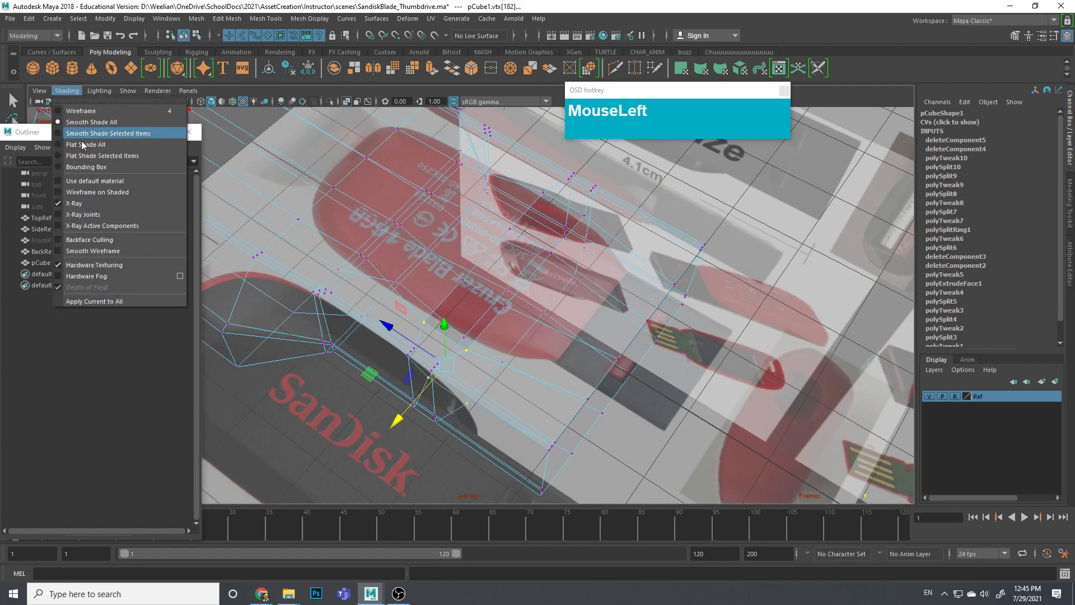
{"action": "left_click", "coordinate": [63, 203]}
{"action": "mouse_move", "coordinate": [463, 241]}
{"action": "left_mouse_down", "text": "alt"}
{"action": "mouse_move", "coordinate": [468, 293]}
{"action": "mouse_move", "coordinate": [600, 262]}
{"action": "mouse_move", "coordinate": [586, 250]}
{"action": "mouse_move", "coordinate": [574, 259]}
{"action": "mouse_move", "coordinate": [607, 276]}
{"action": "mouse_move", "coordinate": [606, 257]}
{"action": "mouse_move", "coordinate": [506, 252]}
{"action": "left_mouse_up", "text": "alt"}
{"action": "scroll", "coordinate": [508, 262], "scroll_direction": "up", "scroll_amount": 3}
{"action": "left_click_drag", "start_coordinate": [511, 301], "coordinate": [540, 312], "text": "alt"}
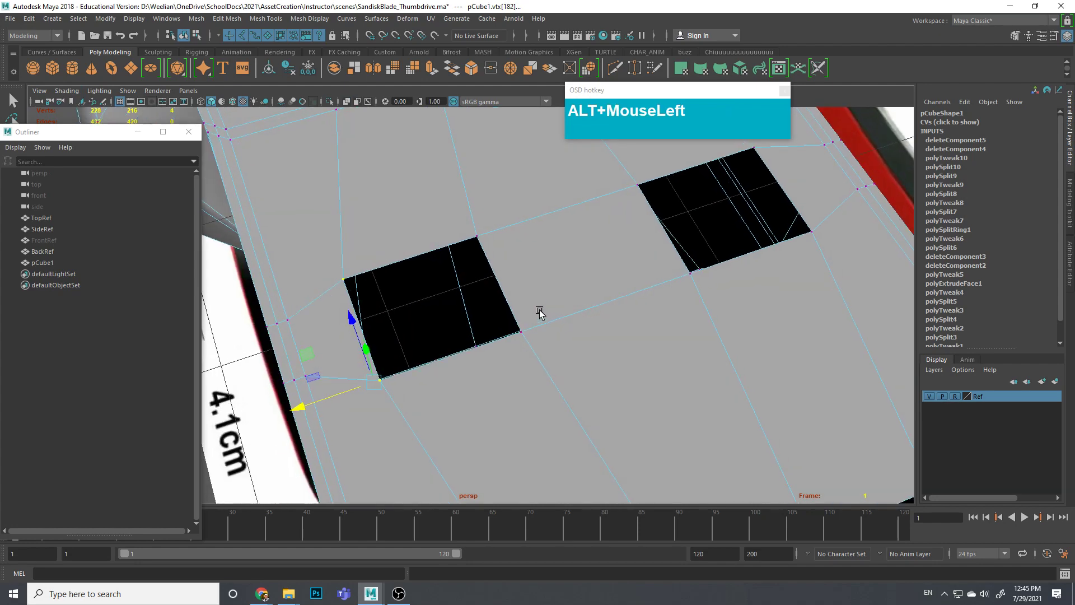
Step: Extrude the border edges of the two contact holes on this face inward to give the holes thickness
{"action": "mouse_move", "coordinate": [532, 266]}
{"action": "left_mouse_down", "text": "alt"}
{"action": "mouse_move", "coordinate": [581, 237]}
{"action": "mouse_move", "coordinate": [526, 254]}
{"action": "mouse_move", "coordinate": [533, 264]}
{"action": "mouse_move", "coordinate": [542, 255]}
{"action": "left_mouse_up", "text": "alt"}
{"action": "left_click_drag", "start_coordinate": [624, 225], "coordinate": [543, 259], "text": "alt"}
{"action": "right_click_drag", "start_coordinate": [543, 257], "coordinate": [540, 221]}
{"action": "double_click", "coordinate": [492, 269]}
{"action": "left_click", "coordinate": [638, 258], "text": "shift"}
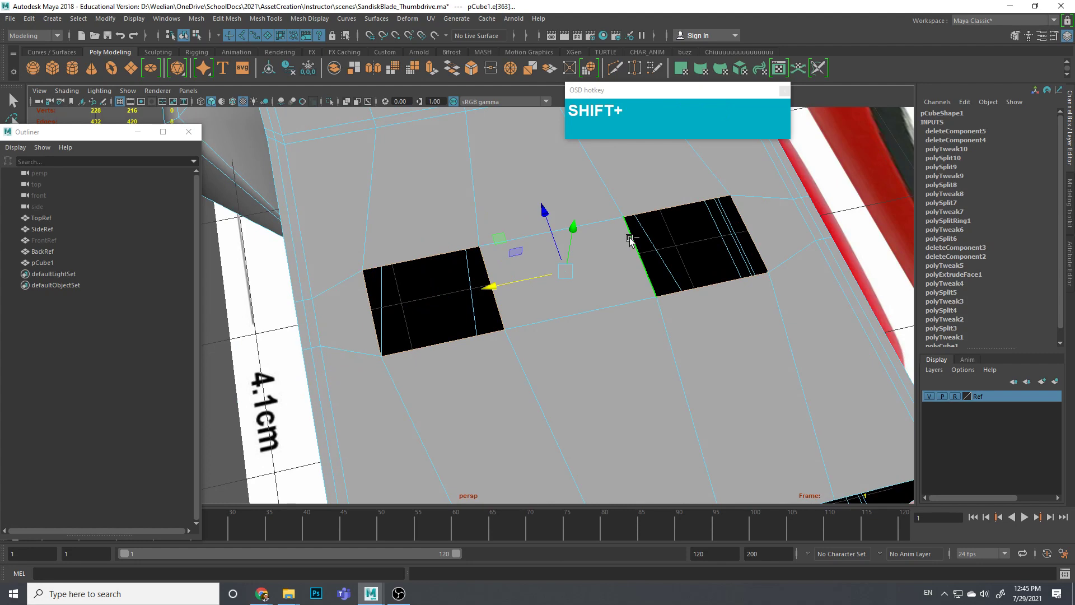
{"action": "right_click_drag", "start_coordinate": [631, 234], "coordinate": [631, 257], "text": "shift"}
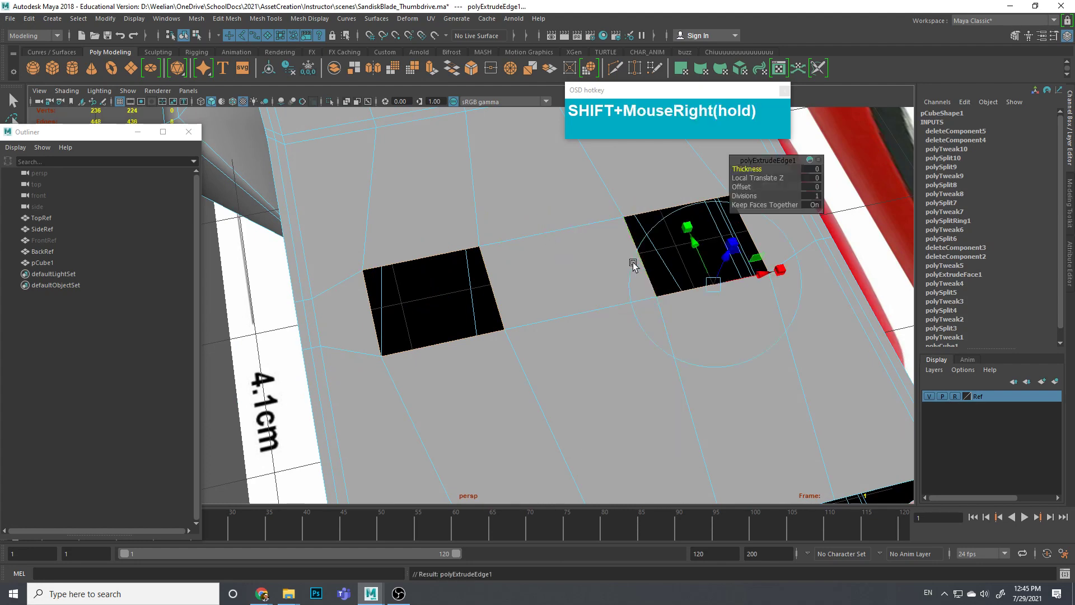
{"action": "left_click_drag", "start_coordinate": [728, 256], "coordinate": [431, 323]}
Step: Extrude the border edges of the holes on the connector's opposite face inward with a Local Translate Z of -0.084
{"action": "left_click", "coordinate": [446, 305]}
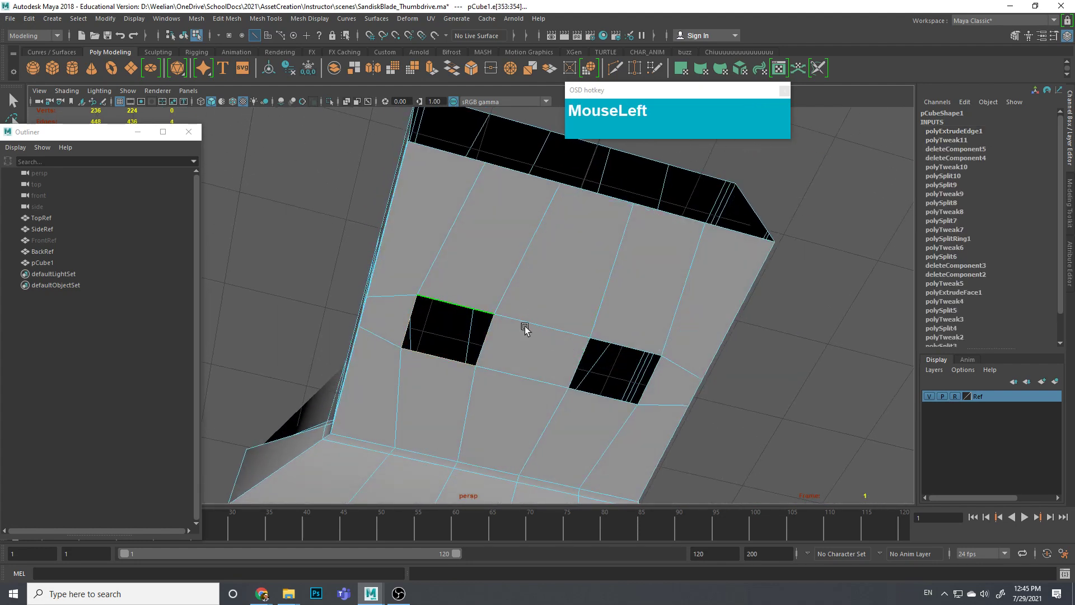
{"action": "right_click_drag", "start_coordinate": [613, 346], "coordinate": [615, 371], "text": "shift"}
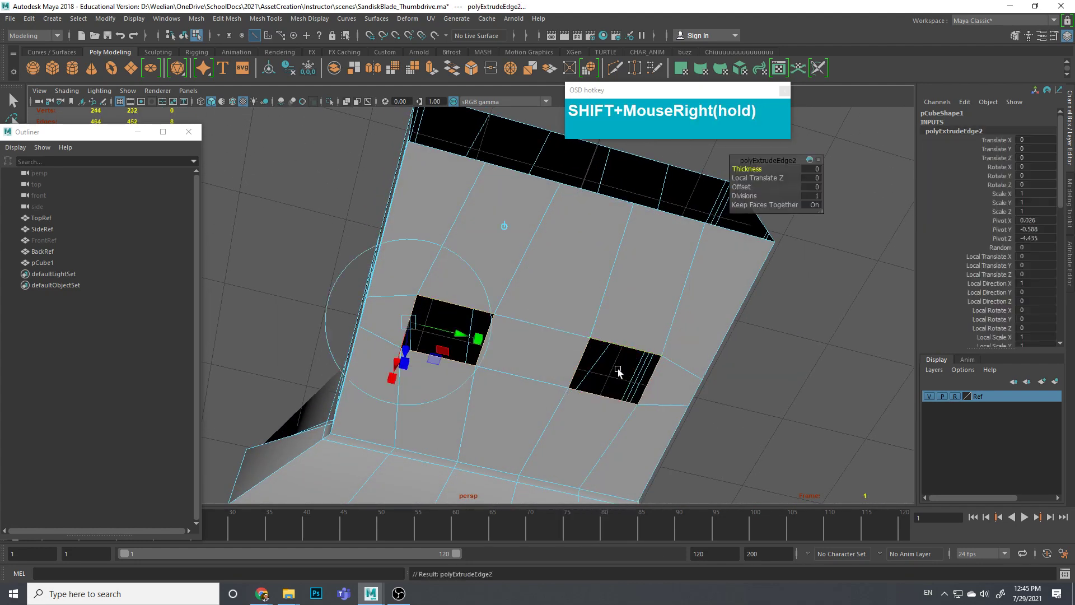
{"action": "left_click_drag", "start_coordinate": [456, 364], "coordinate": [581, 375], "text": "alt"}
{"action": "scroll", "coordinate": [610, 307], "scroll_direction": "up", "scroll_amount": 5}
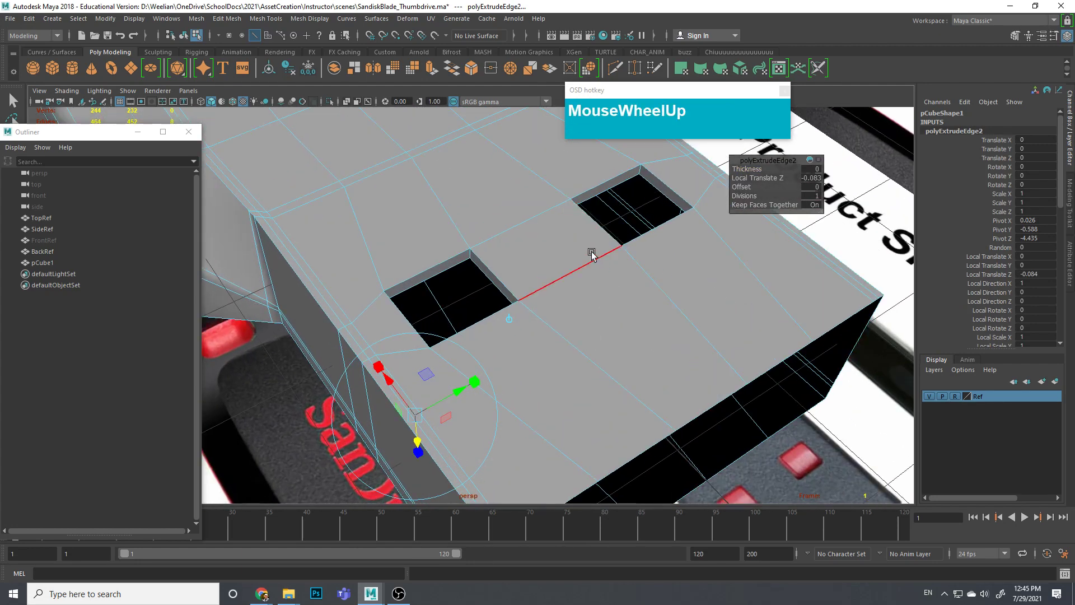
Step: Preview the holes smoothed, return to the unsmoothed mesh and insert supporting edge loops close to the sides of the first hole
{"action": "key", "text": "3"}
{"action": "left_click_drag", "start_coordinate": [641, 246], "coordinate": [547, 307], "text": "alt"}
{"action": "scroll", "coordinate": [548, 264], "scroll_direction": "up", "scroll_amount": 3}
{"action": "right_click_drag", "start_coordinate": [556, 285], "coordinate": [563, 236]}
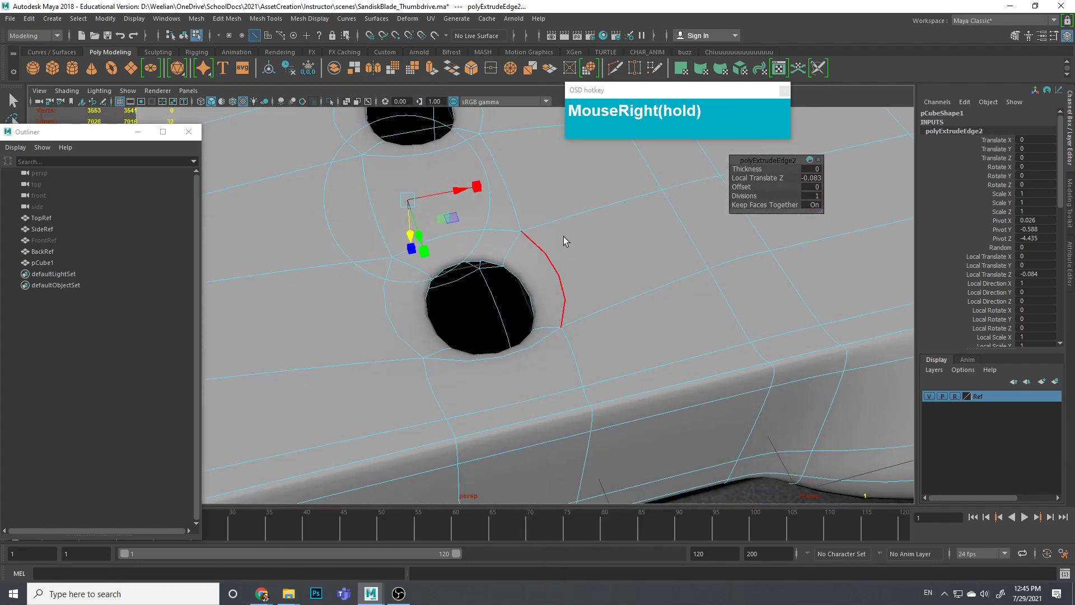
{"action": "left_click", "coordinate": [534, 351]}
{"action": "right_click_drag", "start_coordinate": [534, 349], "coordinate": [480, 346], "text": "shift"}
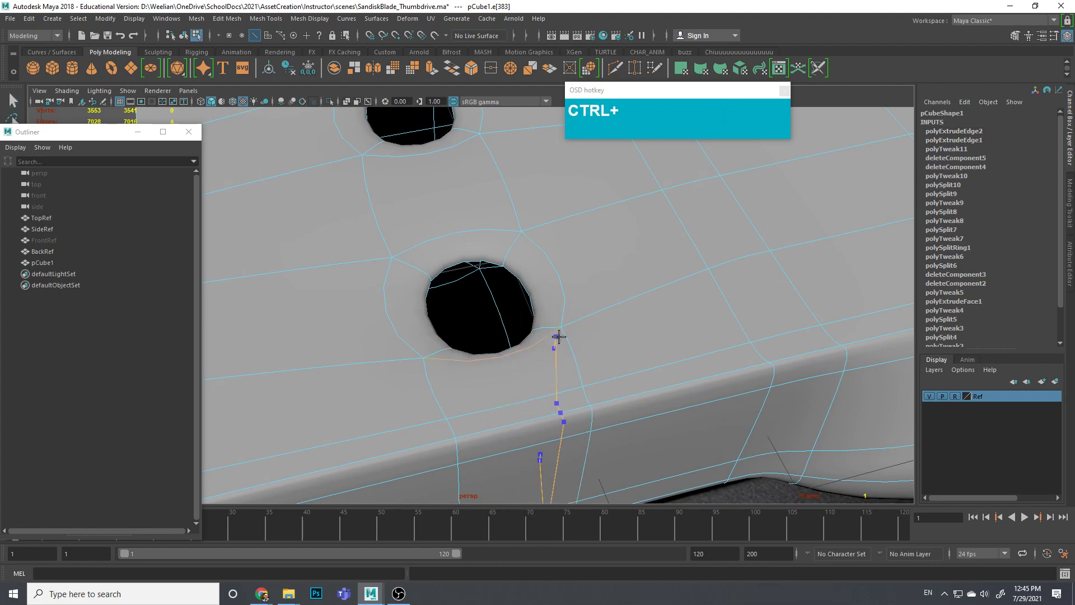
{"action": "key", "text": "ctrl+1"}
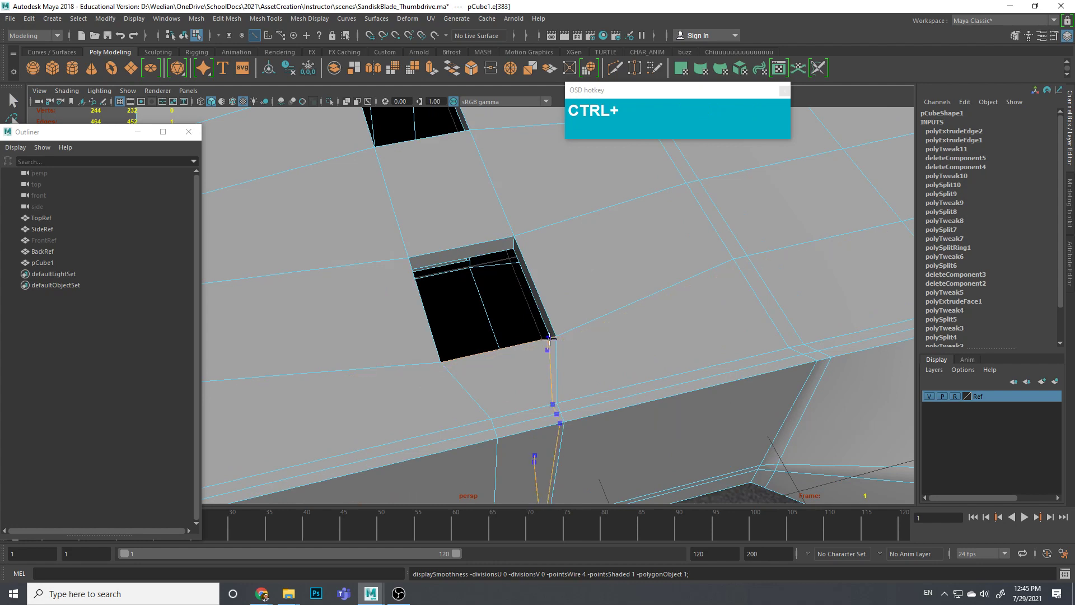
{"action": "left_click", "coordinate": [549, 339], "text": "ctrl"}
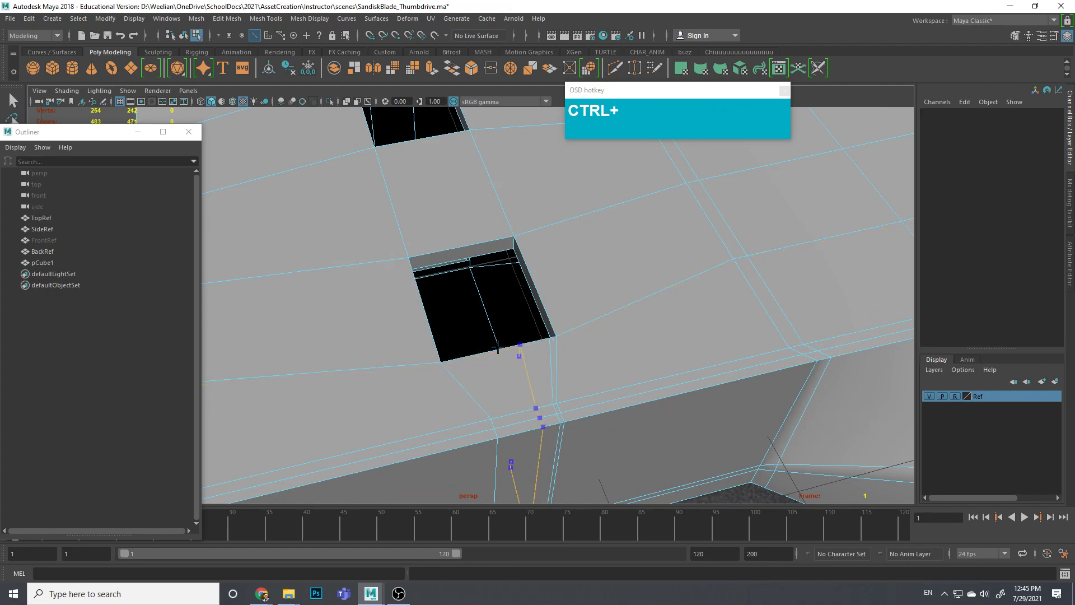
{"action": "left_click", "coordinate": [451, 363], "text": "ctrl"}
{"action": "left_click", "coordinate": [412, 252], "text": "ctrl"}
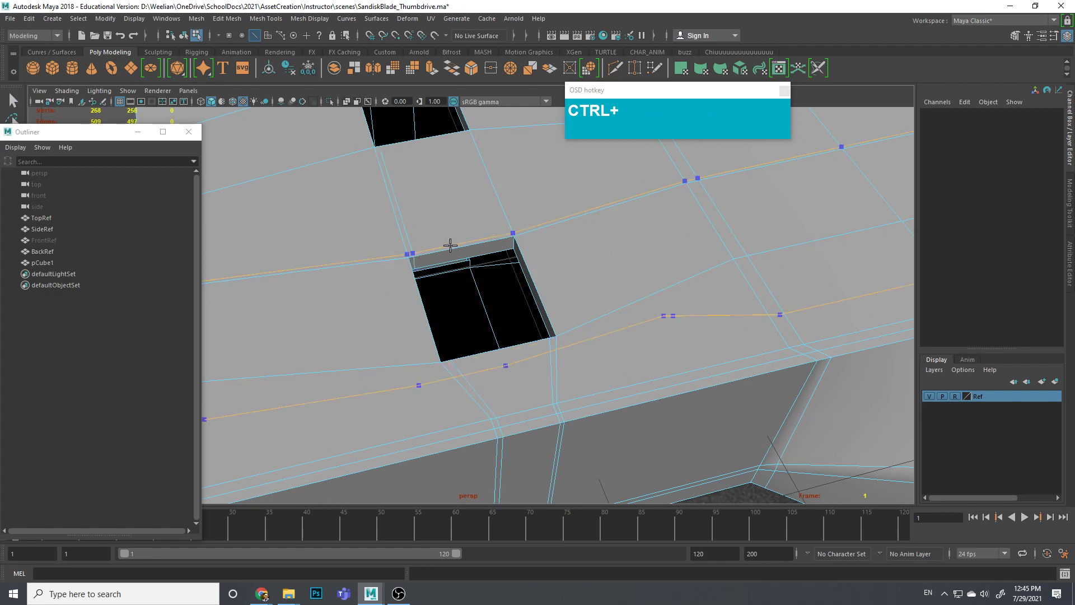
{"action": "left_click", "coordinate": [511, 234], "text": "ctrl"}
Step: Insert supporting edge loops close to the corners of the second contact hole, redoing the one along its outer side
{"action": "scroll", "coordinate": [495, 289], "scroll_direction": "down", "scroll_amount": 5}
{"action": "left_click_drag", "start_coordinate": [496, 291], "coordinate": [683, 305], "text": "alt"}
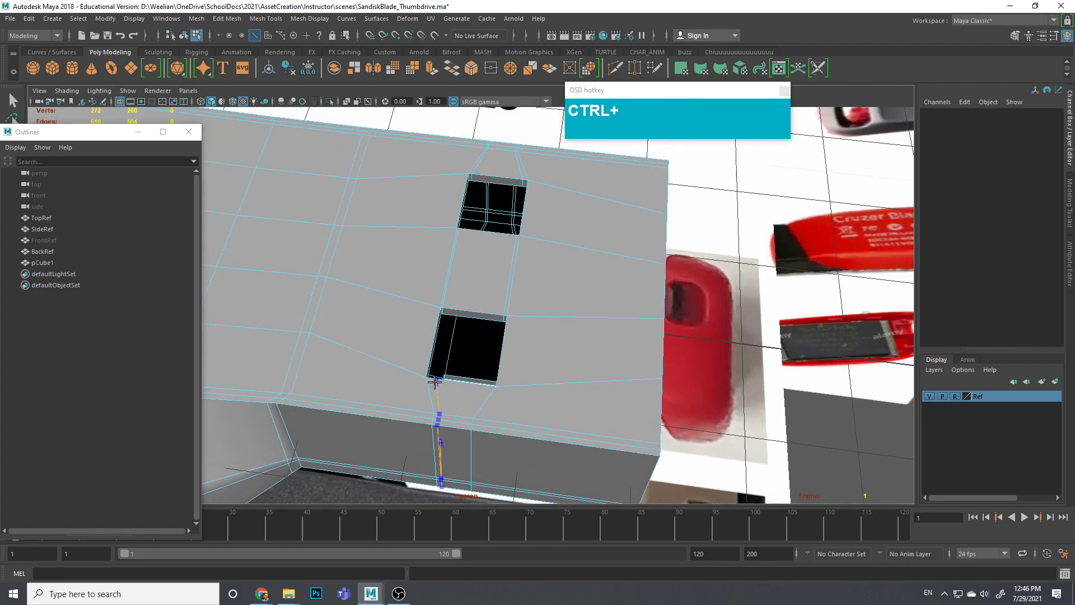
{"action": "left_click", "coordinate": [434, 381], "text": "ctrl"}
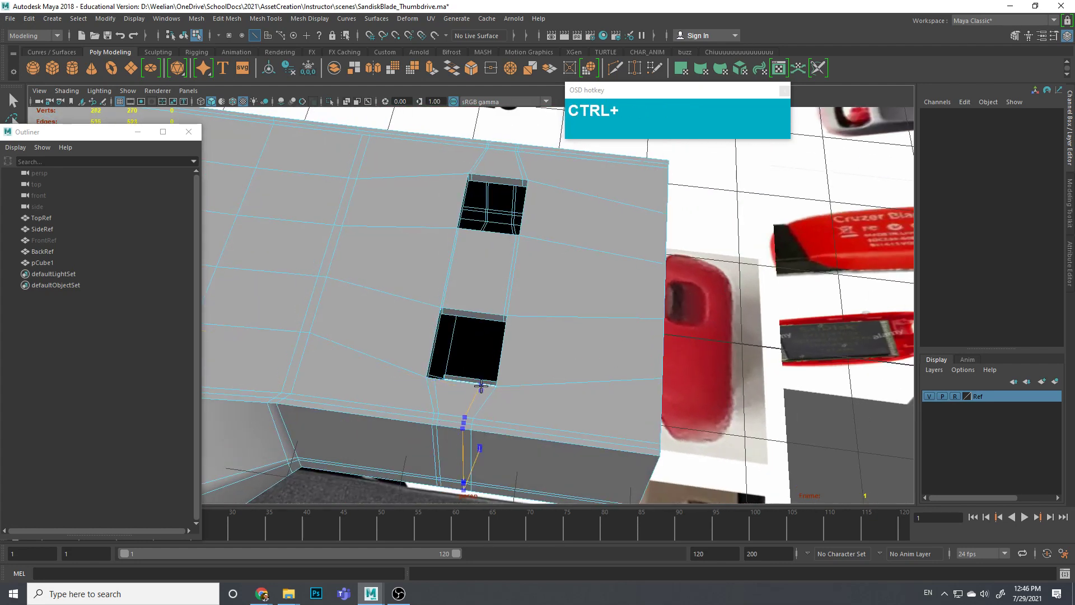
{"action": "left_click", "coordinate": [490, 386], "text": "ctrl"}
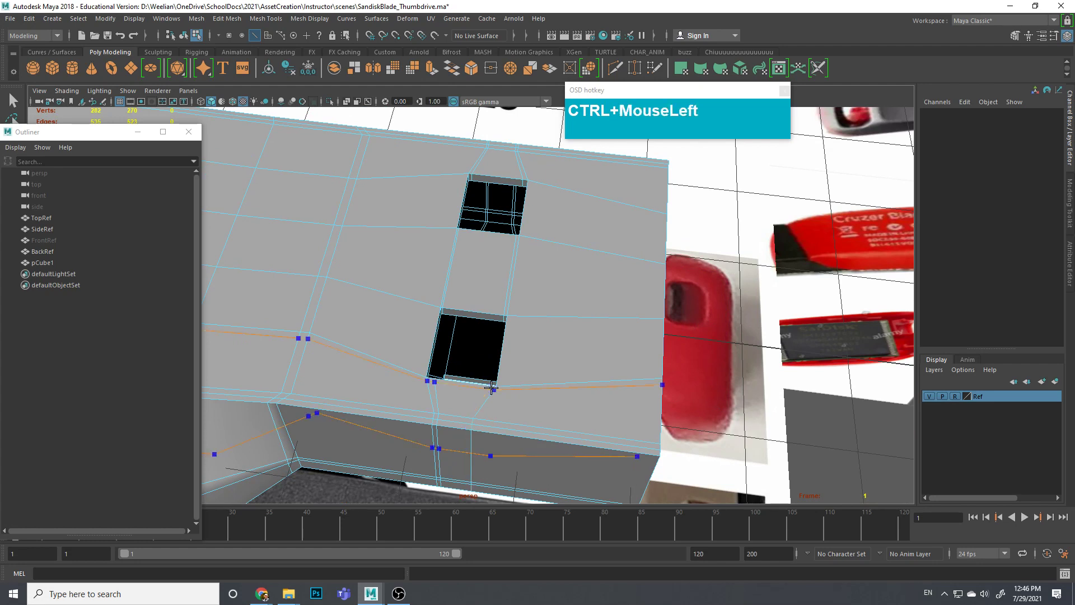
{"action": "key", "text": "ctrl+z"}
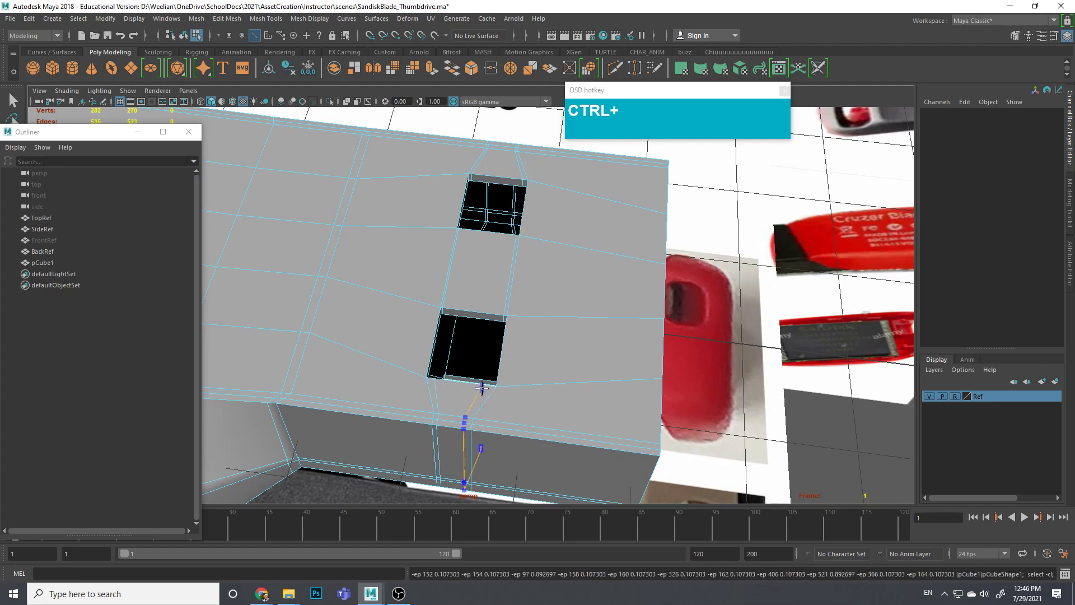
{"action": "left_click", "coordinate": [488, 386], "text": "ctrl"}
Step: Insert supporting edge loops in the strip between the two holes, close to each hole's inner side
{"action": "scroll", "coordinate": [549, 408], "scroll_direction": "up", "scroll_amount": 2}
{"action": "left_click_drag", "start_coordinate": [547, 408], "coordinate": [516, 322], "text": "alt"}
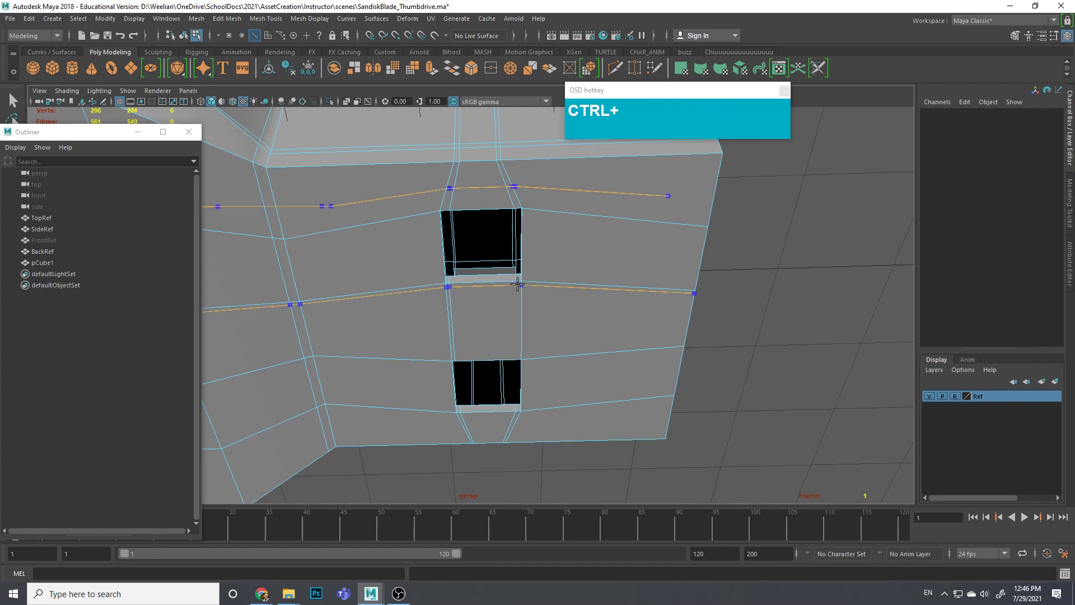
{"action": "left_click", "coordinate": [517, 282], "text": "ctrl"}
{"action": "left_click", "coordinate": [522, 359]}
Step: Display the mesh smoothed and examine the shape of the contact holes from several angles
{"action": "left_click_drag", "start_coordinate": [549, 347], "coordinate": [577, 341], "text": "alt"}
{"action": "key", "text": "alt+3"}
{"action": "scroll", "coordinate": [588, 308], "scroll_direction": "up", "scroll_amount": 1}
{"action": "middle_click_drag", "start_coordinate": [588, 307], "coordinate": [565, 337], "text": "alt"}
{"action": "left_click_drag", "start_coordinate": [565, 337], "coordinate": [600, 360], "text": "alt"}
{"action": "left_click_drag", "start_coordinate": [737, 331], "coordinate": [636, 357], "text": "alt"}
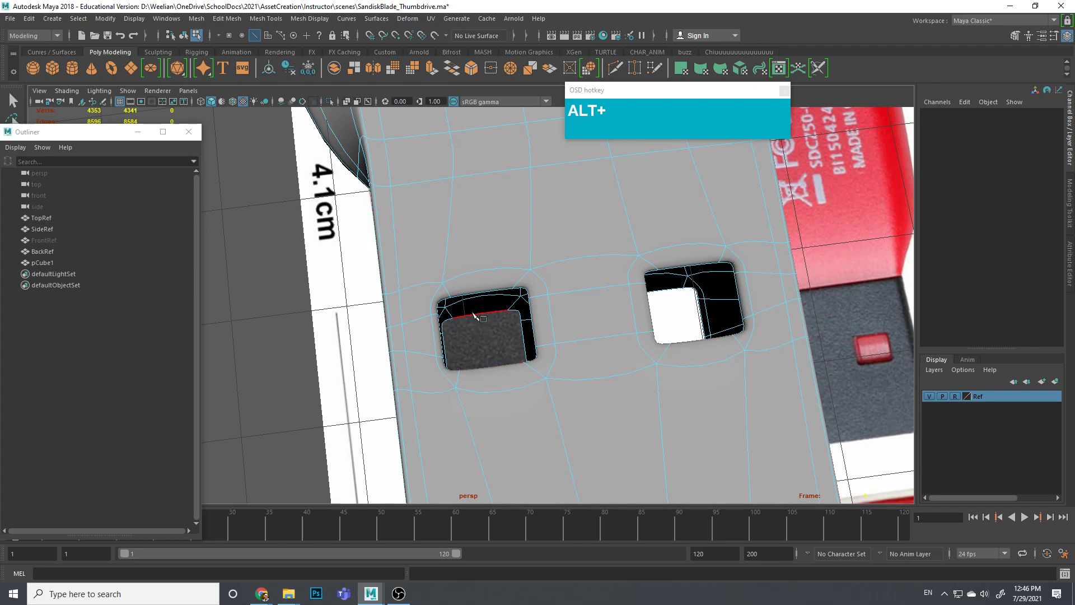
{"action": "left_click_drag", "start_coordinate": [474, 314], "coordinate": [469, 301], "text": "alt"}
{"action": "left_click_drag", "start_coordinate": [671, 313], "coordinate": [677, 300], "text": "alt"}
{"action": "mouse_move", "coordinate": [526, 307]}
{"action": "left_mouse_down", "text": "alt"}
{"action": "mouse_move", "coordinate": [549, 303]}
{"action": "mouse_move", "coordinate": [535, 310]}
{"action": "left_mouse_up", "text": "alt"}
{"action": "scroll", "coordinate": [535, 309], "scroll_direction": "down", "scroll_amount": 5, "text": "alt"}
{"action": "middle_click_drag", "start_coordinate": [535, 310], "coordinate": [696, 401], "text": "alt"}
{"action": "left_click_drag", "start_coordinate": [696, 402], "coordinate": [580, 273], "text": "alt"}
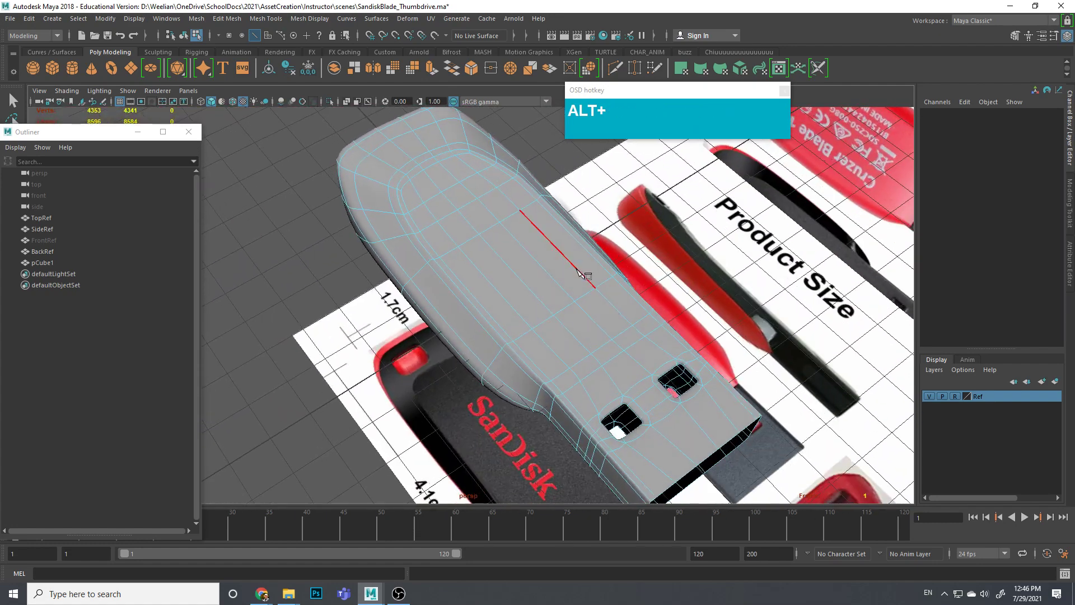
Step: Examine the vertices and edge flow around the smoothed rounded end of the body
{"action": "left_click_drag", "start_coordinate": [538, 152], "coordinate": [543, 224], "text": "alt"}
{"action": "middle_click_drag", "start_coordinate": [543, 224], "coordinate": [555, 308], "text": "alt"}
{"action": "scroll", "coordinate": [554, 308], "scroll_direction": "up", "scroll_amount": 3}
{"action": "scroll", "coordinate": [574, 328], "scroll_direction": "down", "scroll_amount": 1}
{"action": "right_click_drag", "start_coordinate": [571, 317], "coordinate": [518, 296]}
{"action": "left_click_drag", "start_coordinate": [518, 296], "coordinate": [593, 319], "text": "alt"}
{"action": "middle_click_drag", "start_coordinate": [593, 319], "coordinate": [662, 381], "text": "alt"}
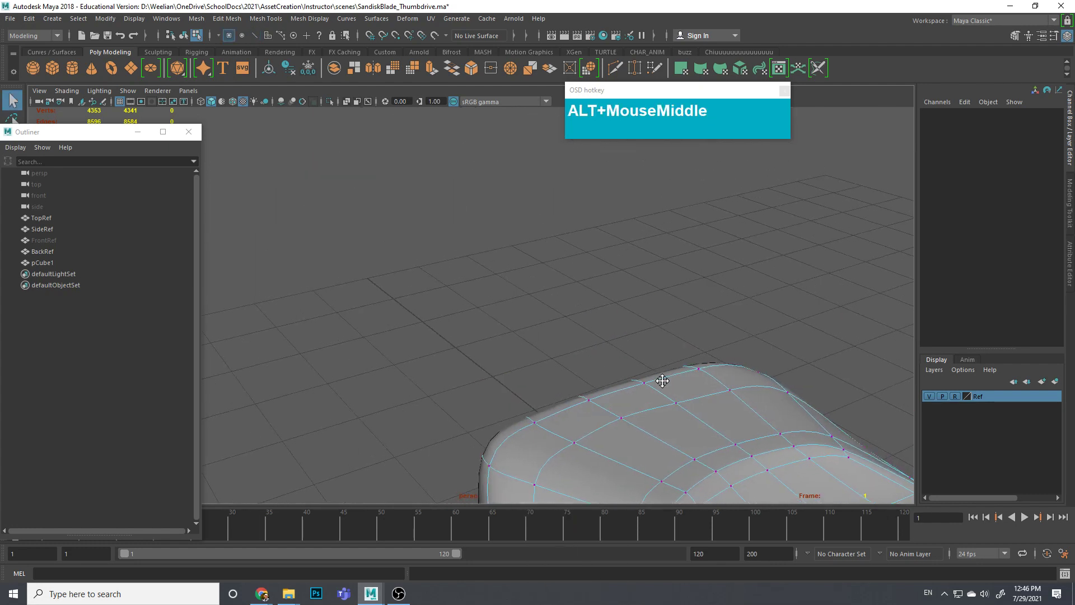
{"action": "left_click_drag", "start_coordinate": [663, 381], "coordinate": [545, 336], "text": "alt"}
{"action": "middle_click_drag", "start_coordinate": [545, 336], "coordinate": [631, 363], "text": "alt"}
{"action": "left_click_drag", "start_coordinate": [631, 363], "coordinate": [596, 368], "text": "alt"}
{"action": "middle_click_drag", "start_coordinate": [596, 364], "coordinate": [583, 500], "text": "alt"}
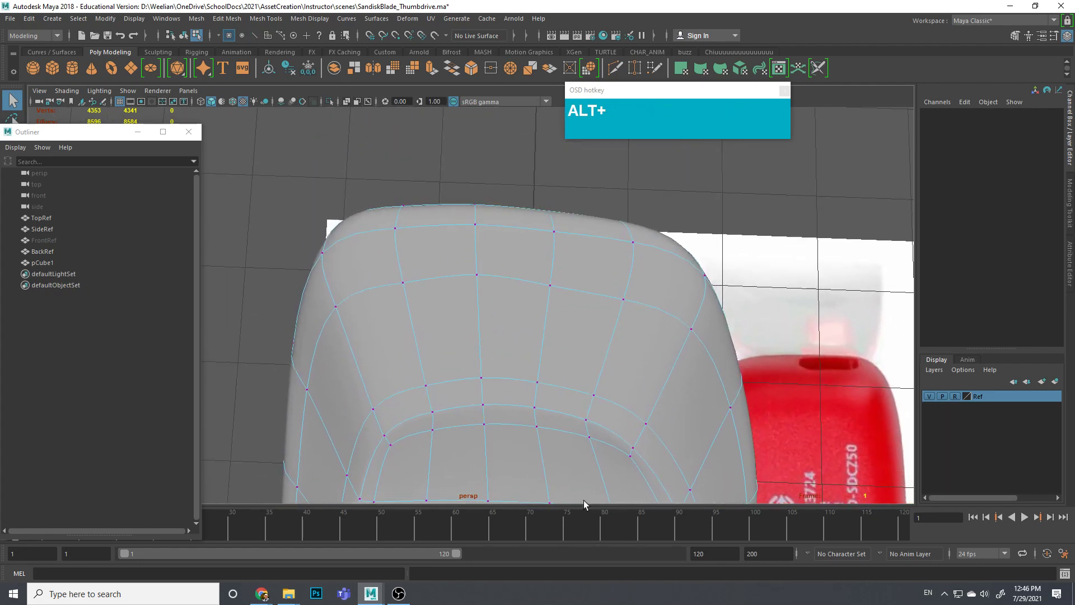
Step: Switch to the bottom view and move the middle vertices of the row near the body's rounded end slightly toward that end
{"action": "key", "text": "space"}
{"action": "left_click_drag", "start_coordinate": [568, 307], "coordinate": [508, 310]}
{"action": "middle_click_drag", "start_coordinate": [533, 409], "coordinate": [526, 168], "text": "alt"}
{"action": "middle_click_drag", "start_coordinate": [498, 403], "coordinate": [498, 177], "text": "alt"}
{"action": "middle_click_drag", "start_coordinate": [499, 360], "coordinate": [501, 205], "text": "alt"}
{"action": "middle_click_drag", "start_coordinate": [509, 257], "coordinate": [510, 173], "text": "alt"}
{"action": "middle_click_drag", "start_coordinate": [515, 268], "coordinate": [516, 241], "text": "alt"}
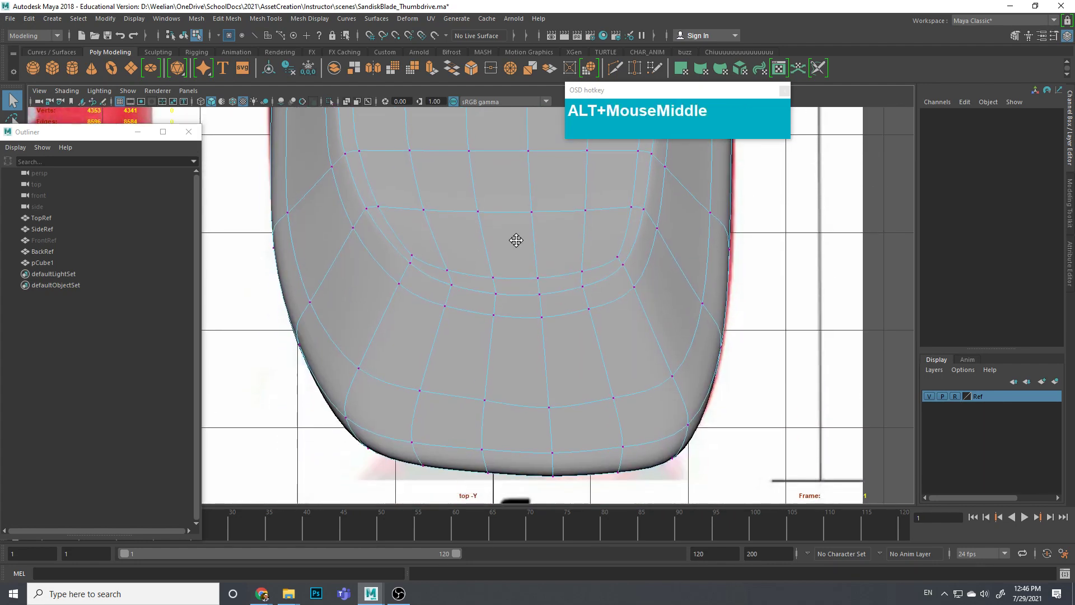
{"action": "right_click_drag", "start_coordinate": [502, 285], "coordinate": [462, 285]}
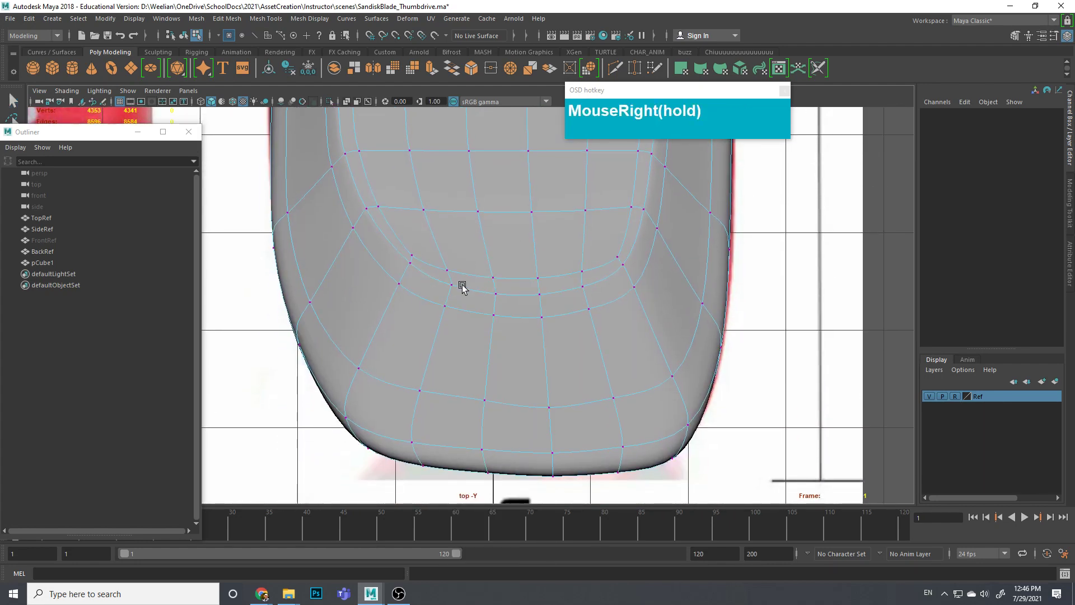
{"action": "left_click", "coordinate": [487, 411]}
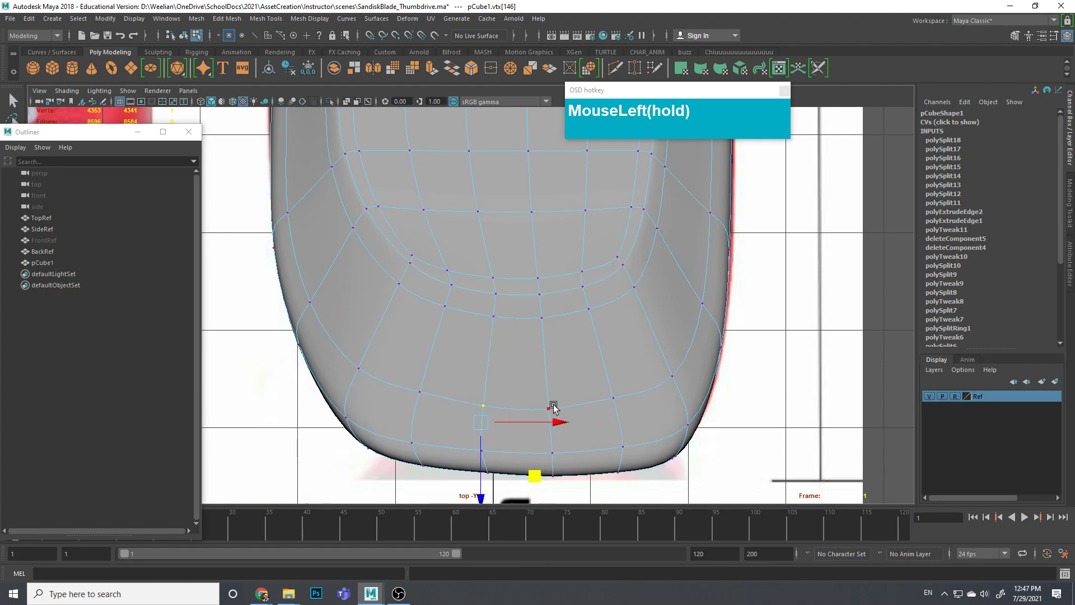
{"action": "left_click", "coordinate": [623, 411]}
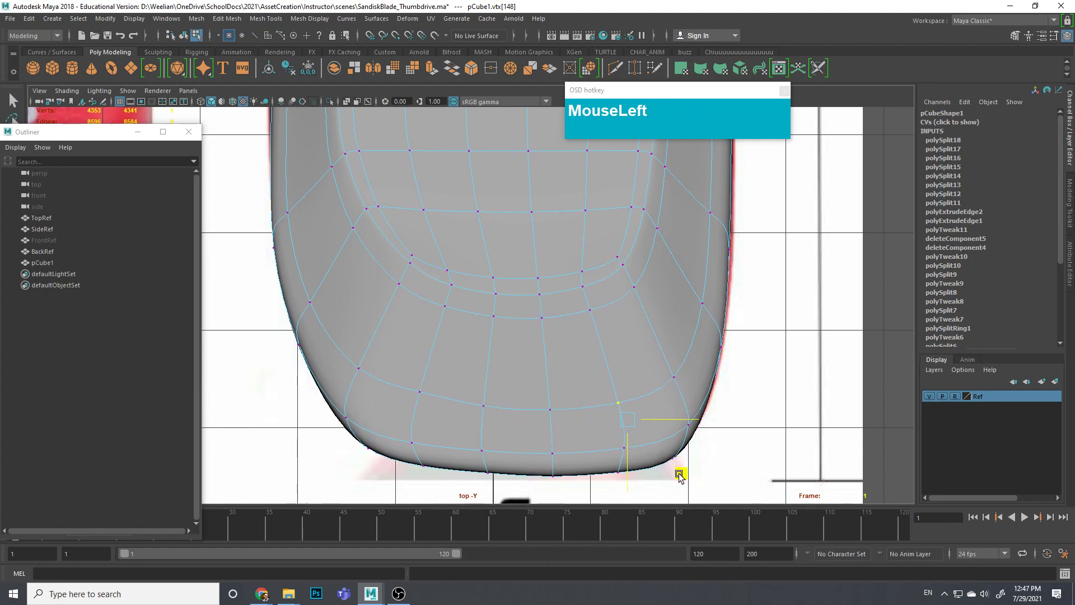
Step: Adjust the outer vertices of the same row and the neighbouring side vertex to even out the curve around the rounded end
{"action": "left_click_drag", "start_coordinate": [429, 420], "coordinate": [430, 422]}
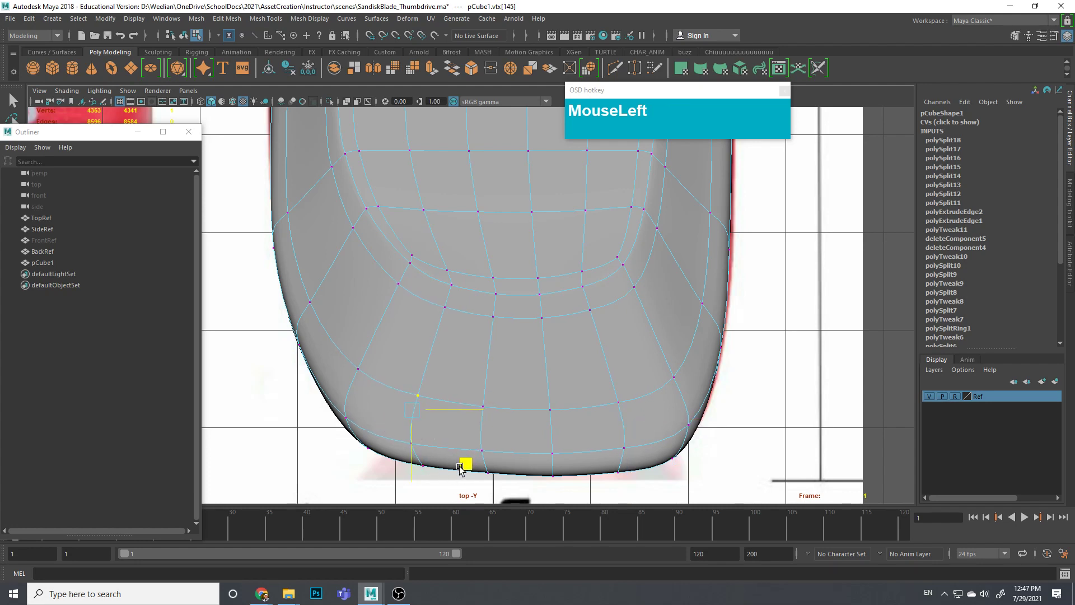
{"action": "left_click_drag", "start_coordinate": [460, 467], "coordinate": [457, 471]}
{"action": "left_click_drag", "start_coordinate": [685, 401], "coordinate": [686, 399]}
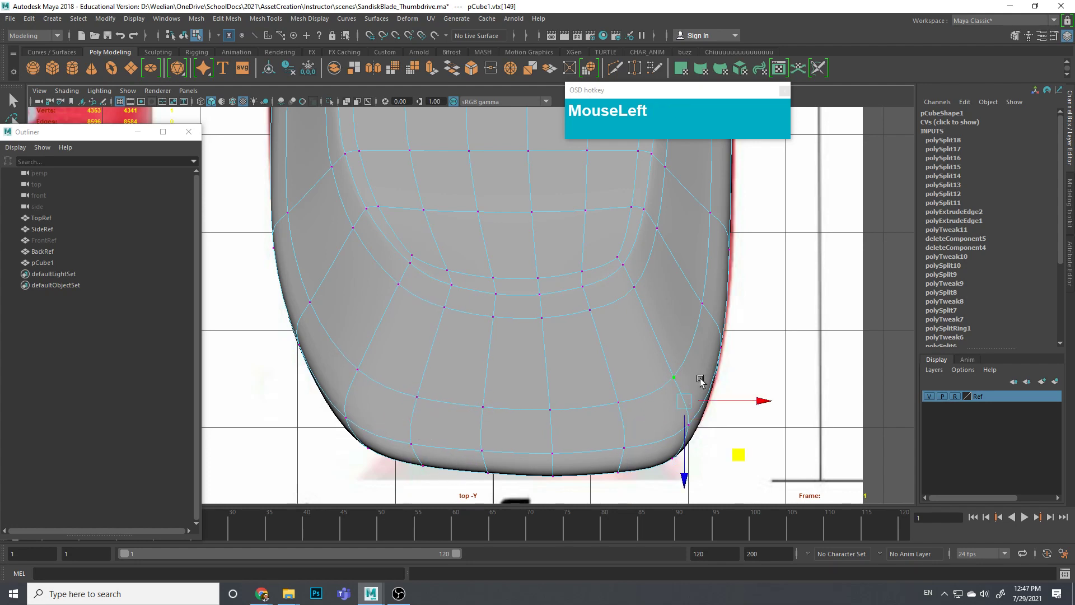
{"action": "left_click_drag", "start_coordinate": [748, 443], "coordinate": [749, 444]}
{"action": "left_click_drag", "start_coordinate": [712, 310], "coordinate": [690, 309]}
Step: Return to the perspective view and examine the reshaped rounded end alongside the reference images
{"action": "key", "text": "space"}
{"action": "left_click_drag", "start_coordinate": [607, 377], "coordinate": [591, 271], "text": "alt"}
{"action": "middle_click_drag", "start_coordinate": [590, 271], "coordinate": [590, 295], "text": "alt"}
{"action": "left_click_drag", "start_coordinate": [590, 295], "coordinate": [468, 401], "text": "alt"}
{"action": "scroll", "coordinate": [571, 420], "scroll_direction": "down", "scroll_amount": 3}
{"action": "left_click_drag", "start_coordinate": [403, 410], "coordinate": [490, 469], "text": "alt"}
{"action": "scroll", "coordinate": [480, 468], "scroll_direction": "up", "scroll_amount": 3}
{"action": "middle_click_drag", "start_coordinate": [479, 468], "coordinate": [604, 327], "text": "alt"}
{"action": "scroll", "coordinate": [516, 449], "scroll_direction": "up", "scroll_amount": 3}
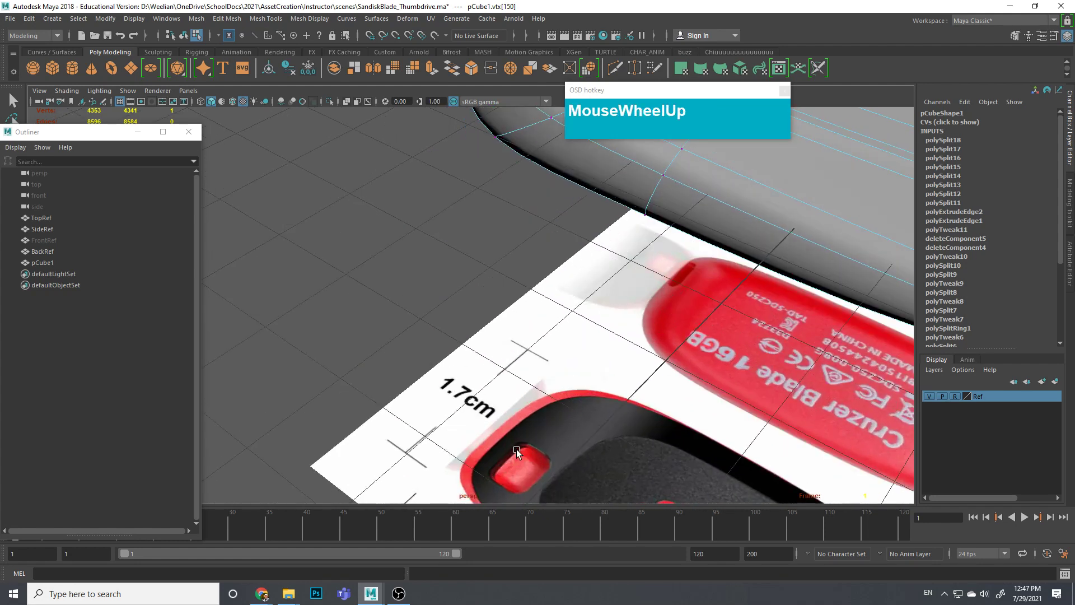
{"action": "scroll", "coordinate": [507, 468], "scroll_direction": "down", "scroll_amount": 2}
Step: Return to the bottom view, turn on X-Ray shading and display the mesh unsmoothed to reveal the red button area in the reference
{"action": "key", "text": "space"}
{"action": "left_click_drag", "start_coordinate": [548, 352], "coordinate": [494, 357]}
{"action": "middle_click_drag", "start_coordinate": [468, 292], "coordinate": [231, 192], "text": "alt"}
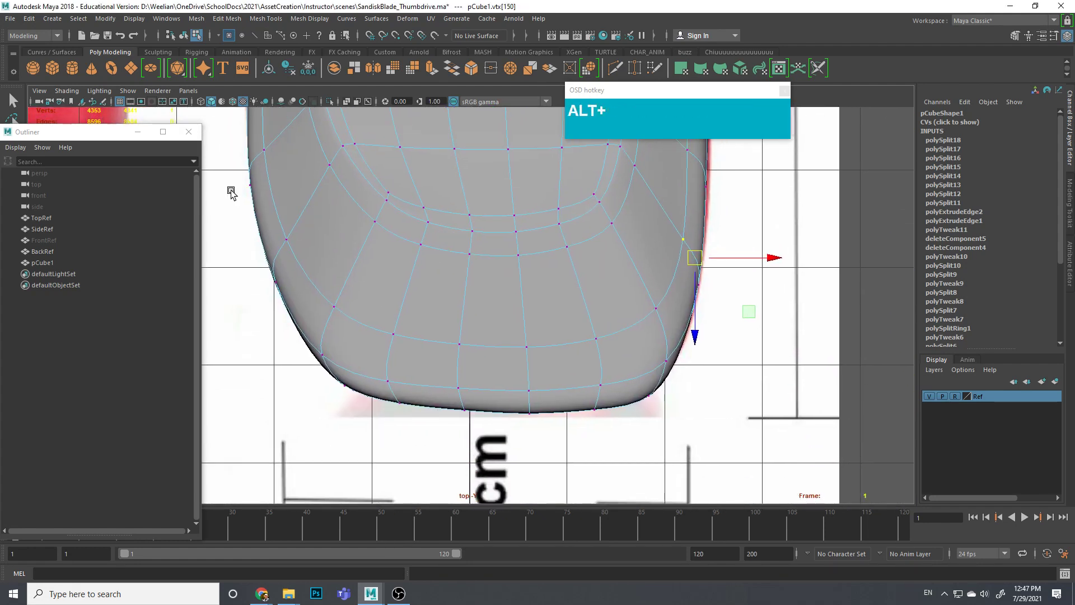
{"action": "left_click_drag", "start_coordinate": [63, 132], "coordinate": [69, 175]}
{"action": "left_click", "coordinate": [66, 91]}
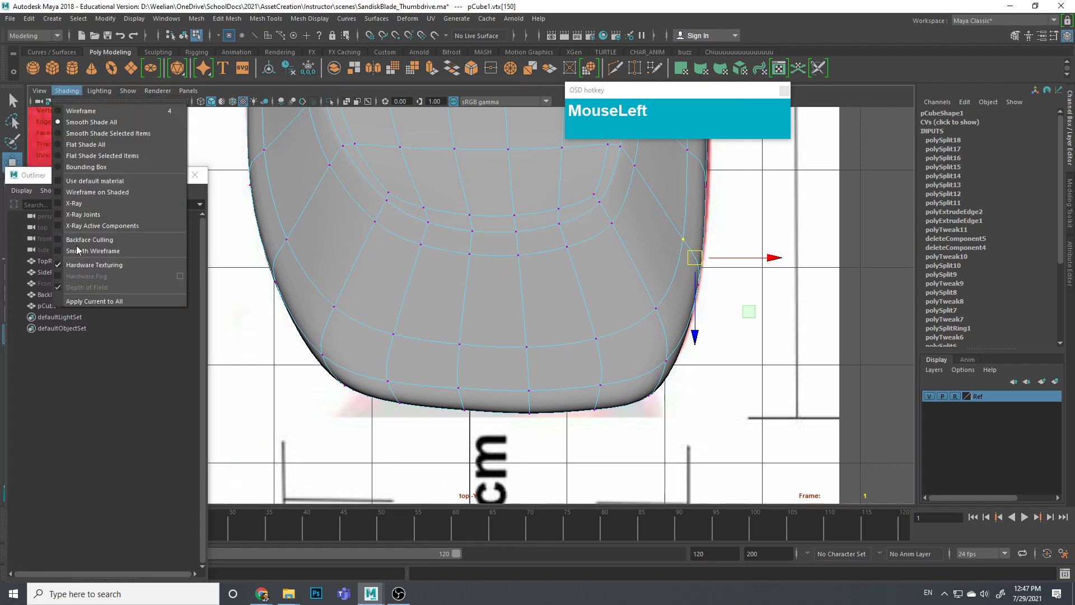
{"action": "left_click", "coordinate": [76, 204]}
{"action": "middle_click_drag", "start_coordinate": [597, 336], "coordinate": [547, 319], "text": "alt"}
{"action": "key", "text": "1"}
{"action": "scroll", "coordinate": [578, 319], "scroll_direction": "up", "scroll_amount": 2}
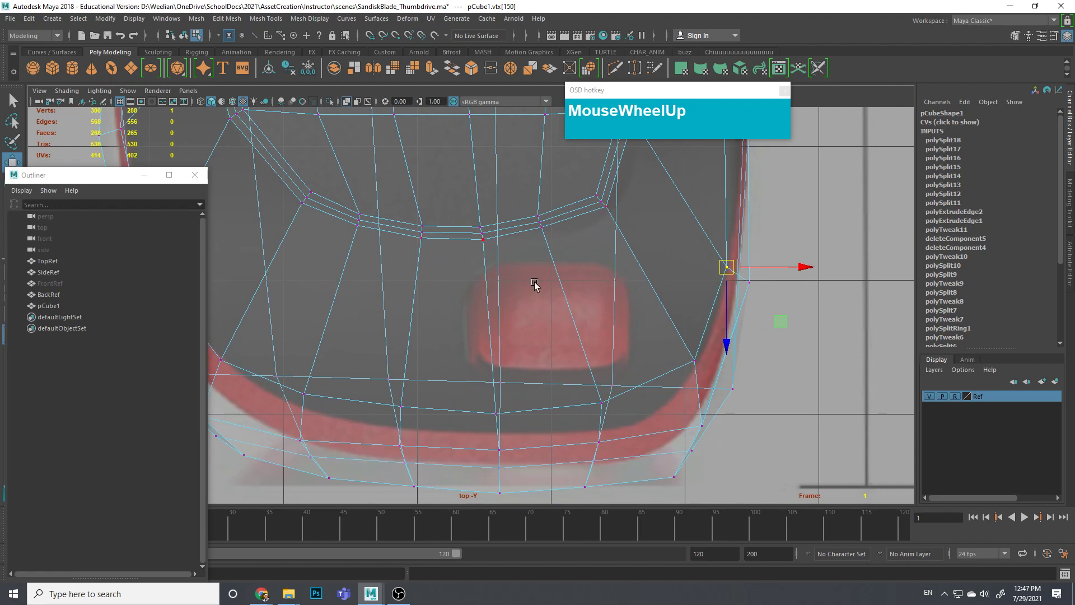
Step: Select the two neighbouring faces that cover the red button area in the reference
{"action": "scroll", "coordinate": [527, 294], "scroll_direction": "down", "scroll_amount": 3}
{"action": "scroll", "coordinate": [523, 307], "scroll_direction": "up", "scroll_amount": 1}
{"action": "right_click_drag", "start_coordinate": [497, 300], "coordinate": [498, 312]}
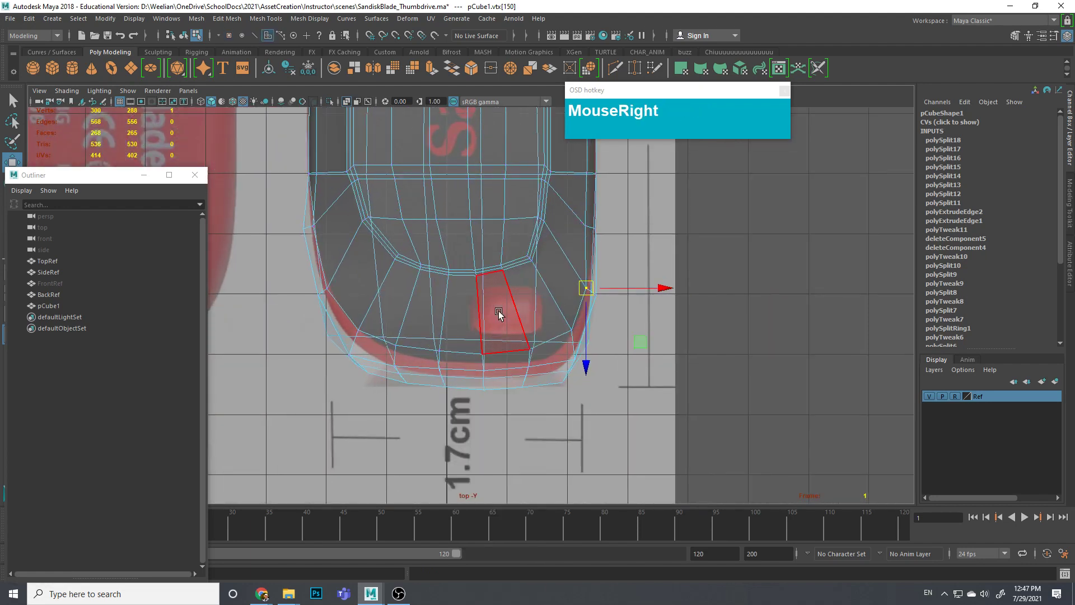
{"action": "left_click", "coordinate": [498, 312]}
{"action": "left_click", "coordinate": [529, 298], "text": "shift"}
{"action": "scroll", "coordinate": [576, 312], "scroll_direction": "up", "scroll_amount": 2}
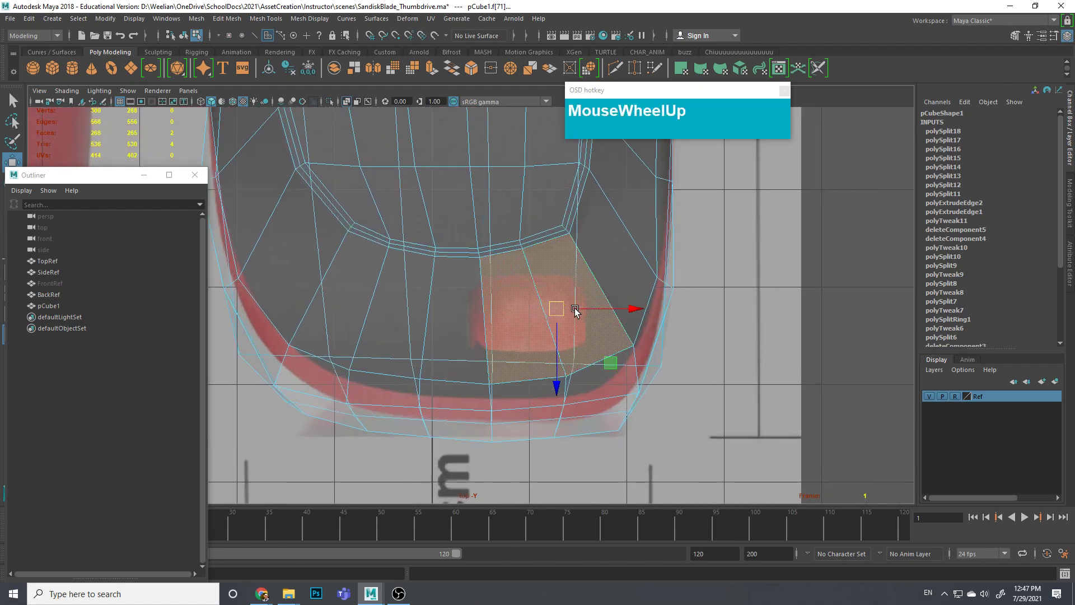
{"action": "scroll", "coordinate": [575, 312], "scroll_direction": "up", "scroll_amount": 1}
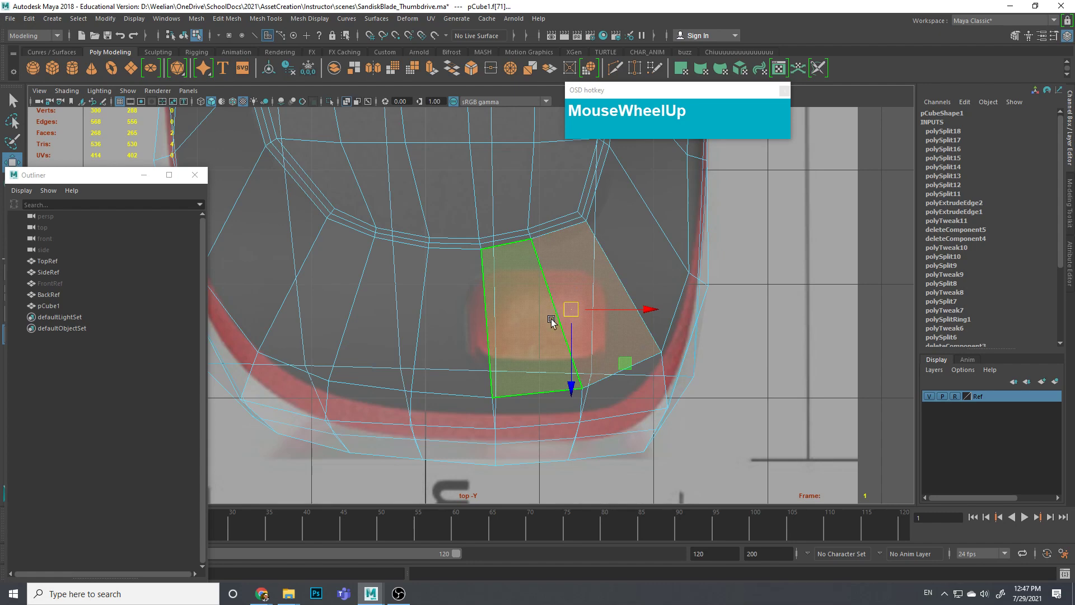
Step: Switch to the perspective view, examine the selected faces on the unsmoothed mesh and change the display to wireframe
{"action": "scroll", "coordinate": [591, 360], "scroll_direction": "down", "scroll_amount": 4}
{"action": "key", "text": "space"}
{"action": "left_click_drag", "start_coordinate": [570, 359], "coordinate": [573, 337]}
{"action": "mouse_move", "coordinate": [575, 338]}
{"action": "left_mouse_down", "text": "alt"}
{"action": "mouse_move", "coordinate": [593, 355]}
{"action": "mouse_move", "coordinate": [567, 331]}
{"action": "left_mouse_up", "text": "alt"}
{"action": "left_click_drag", "start_coordinate": [439, 336], "coordinate": [336, 341], "text": "alt"}
{"action": "middle_click_drag", "start_coordinate": [336, 341], "coordinate": [617, 338], "text": "alt"}
{"action": "left_click_drag", "start_coordinate": [617, 338], "coordinate": [516, 370], "text": "alt"}
{"action": "middle_click_drag", "start_coordinate": [516, 370], "coordinate": [468, 307], "text": "alt"}
{"action": "left_click_drag", "start_coordinate": [468, 308], "coordinate": [552, 337], "text": "alt"}
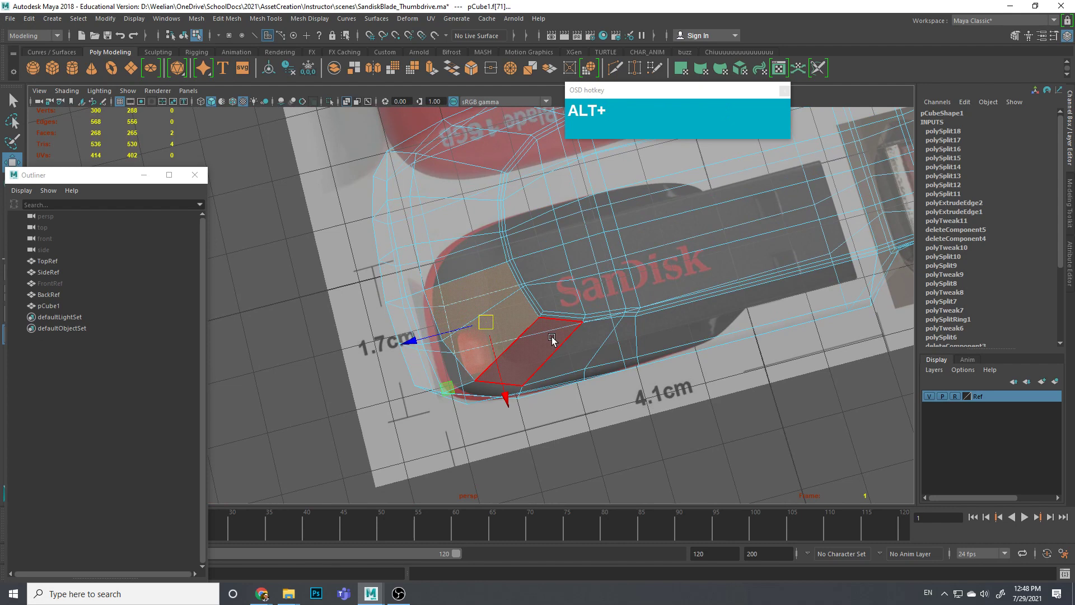
{"action": "key", "text": "1"}
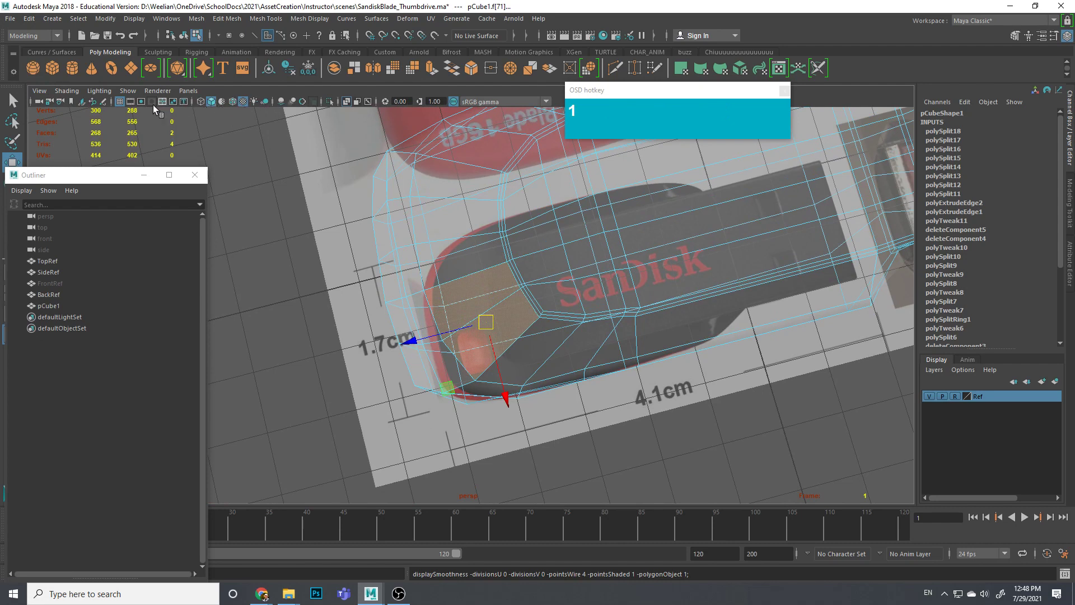
{"action": "left_click", "coordinate": [211, 102]}
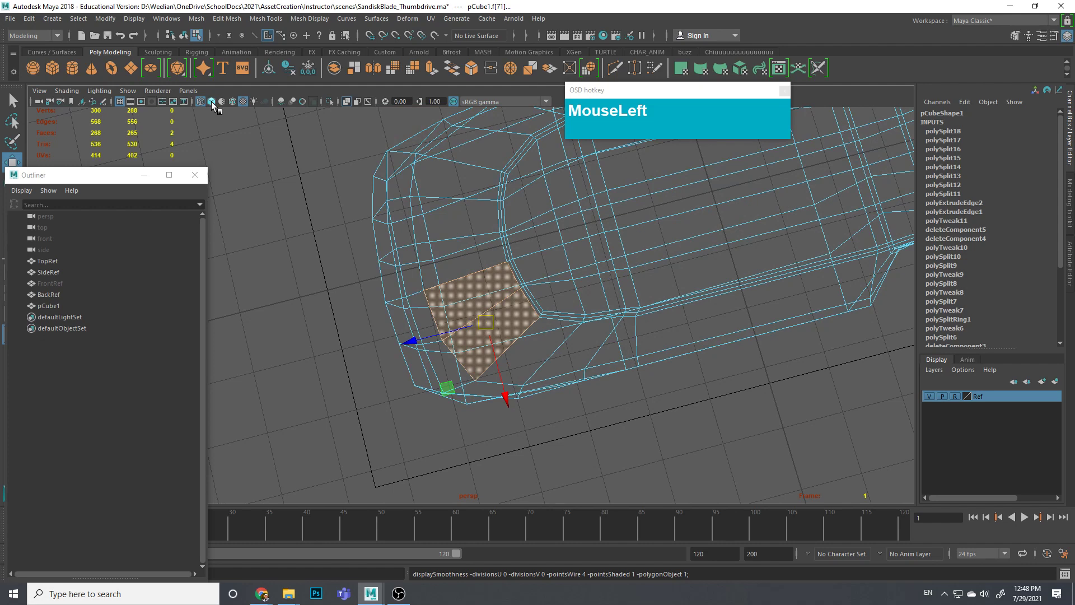
Step: Return the perspective view to smooth shading and turn off X-Ray
{"action": "left_click", "coordinate": [211, 102]}
{"action": "left_click", "coordinate": [198, 102]}
{"action": "left_click", "coordinate": [197, 102]}
{"action": "left_click", "coordinate": [61, 92]}
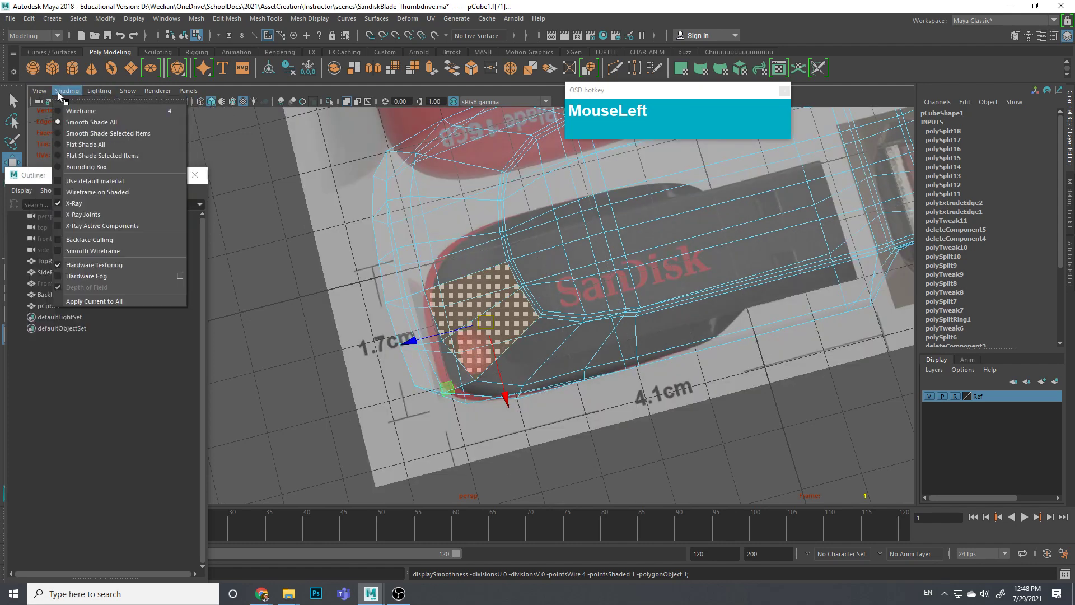
{"action": "left_click", "coordinate": [73, 203]}
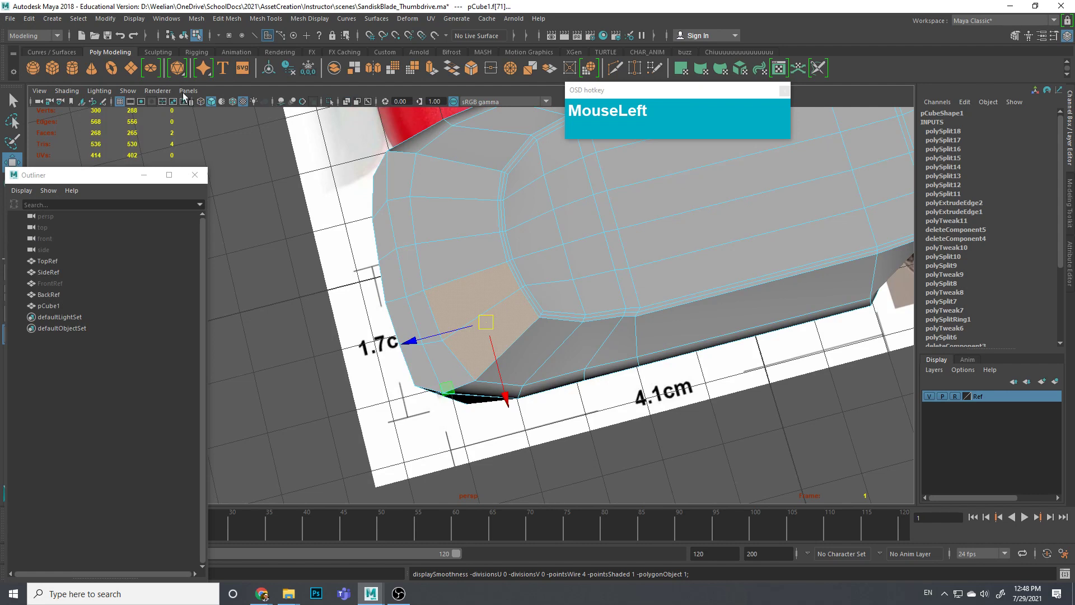
Step: Extrude the two selected faces on top of the rounded end with an offset of 0.2
{"action": "left_click_drag", "start_coordinate": [518, 380], "coordinate": [533, 408], "text": "alt"}
{"action": "scroll", "coordinate": [506, 350], "scroll_direction": "up", "scroll_amount": 3}
{"action": "left_click_drag", "start_coordinate": [502, 360], "coordinate": [526, 314], "text": "alt"}
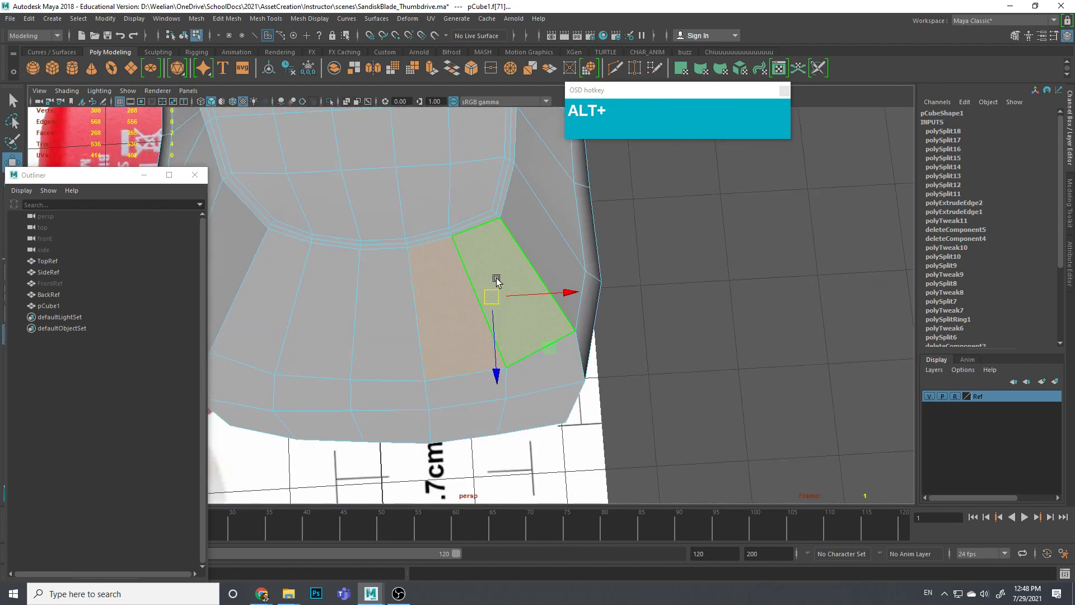
{"action": "left_click_drag", "start_coordinate": [497, 278], "coordinate": [494, 273], "text": "alt"}
{"action": "right_click_drag", "start_coordinate": [494, 273], "coordinate": [494, 305], "text": "shift"}
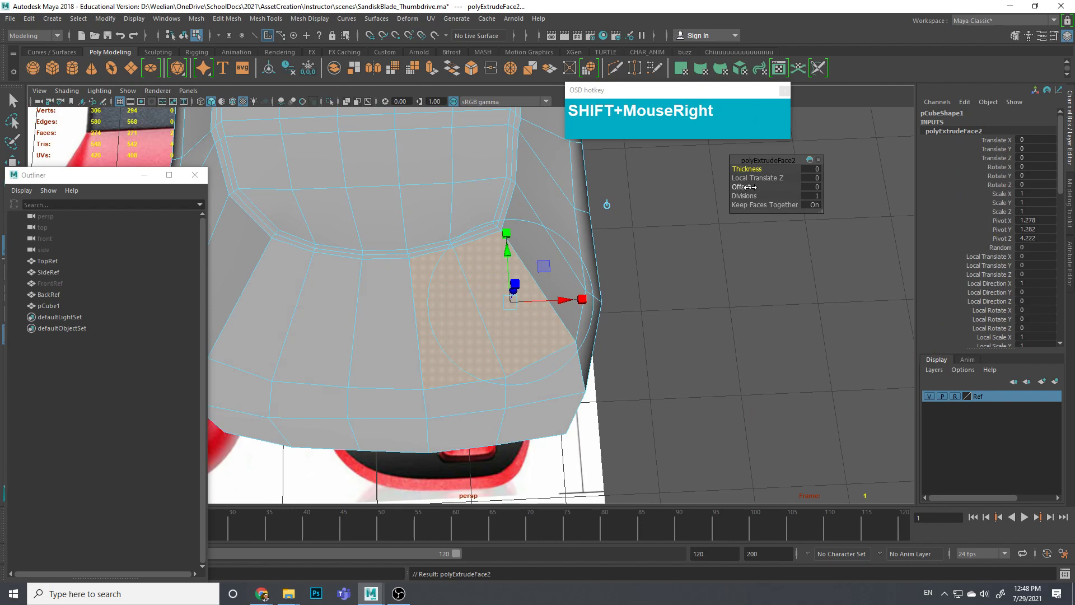
{"action": "left_click_drag", "start_coordinate": [750, 187], "coordinate": [745, 187]}
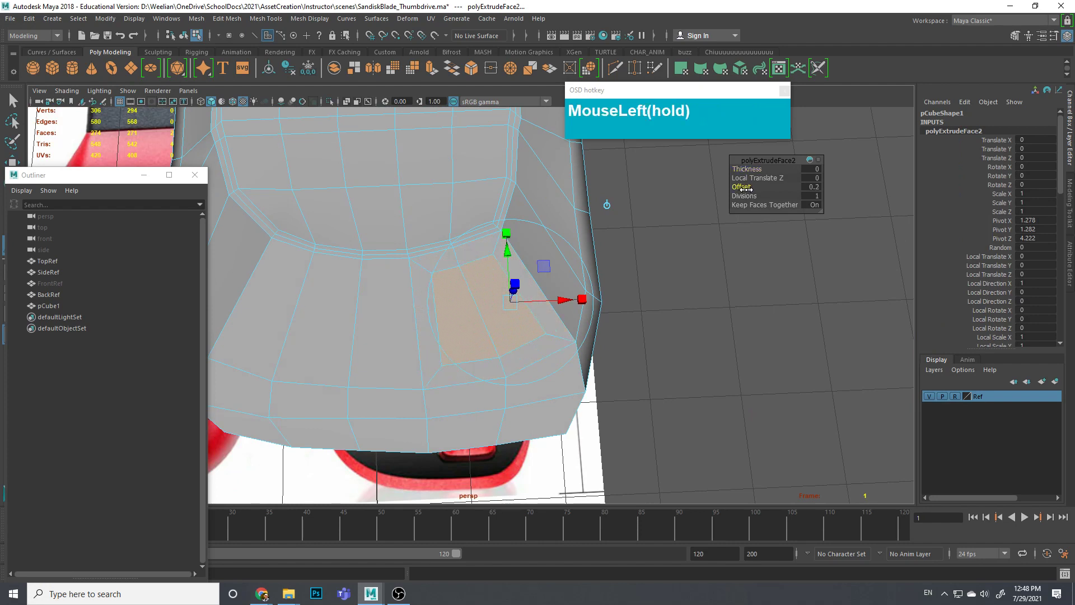
Step: Try extruding the two lower faces at the corner of the rounded end with an offset of 0.2
{"action": "left_click_drag", "start_coordinate": [684, 395], "coordinate": [554, 336], "text": "alt"}
{"action": "middle_click_drag", "start_coordinate": [554, 336], "coordinate": [569, 319], "text": "alt"}
{"action": "left_click_drag", "start_coordinate": [569, 319], "coordinate": [538, 330], "text": "alt"}
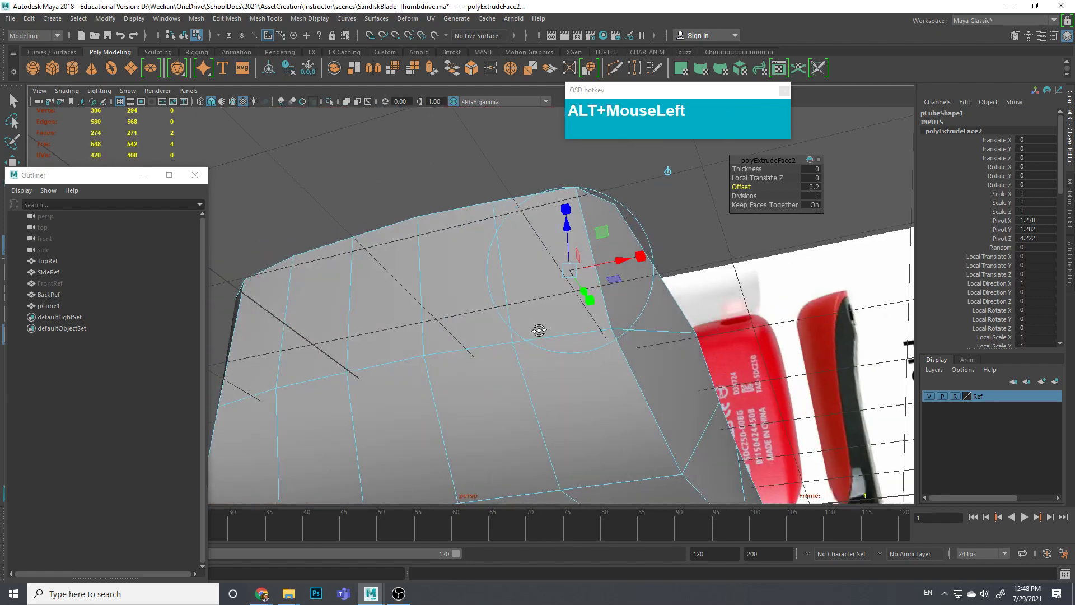
{"action": "middle_click_drag", "start_coordinate": [538, 330], "coordinate": [542, 368], "text": "alt"}
{"action": "left_click_drag", "start_coordinate": [543, 368], "coordinate": [576, 442], "text": "alt"}
{"action": "left_click", "coordinate": [532, 392]}
{"action": "left_click", "coordinate": [574, 429], "text": "shift"}
{"action": "right_click_drag", "start_coordinate": [566, 430], "coordinate": [569, 374], "text": "shift"}
{"action": "left_click_drag", "start_coordinate": [743, 187], "coordinate": [744, 189]}
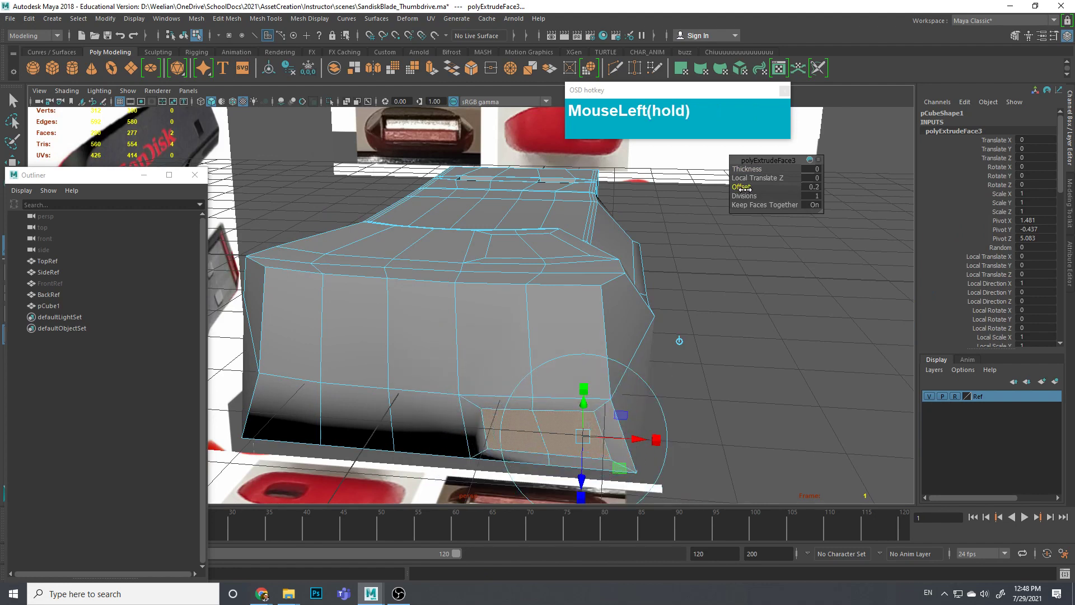
Step: Examine the inset on the lower faces and undo that extrusion
{"action": "left_click_drag", "start_coordinate": [750, 347], "coordinate": [566, 442], "text": "alt"}
{"action": "left_click_drag", "start_coordinate": [538, 264], "coordinate": [532, 280], "text": "alt"}
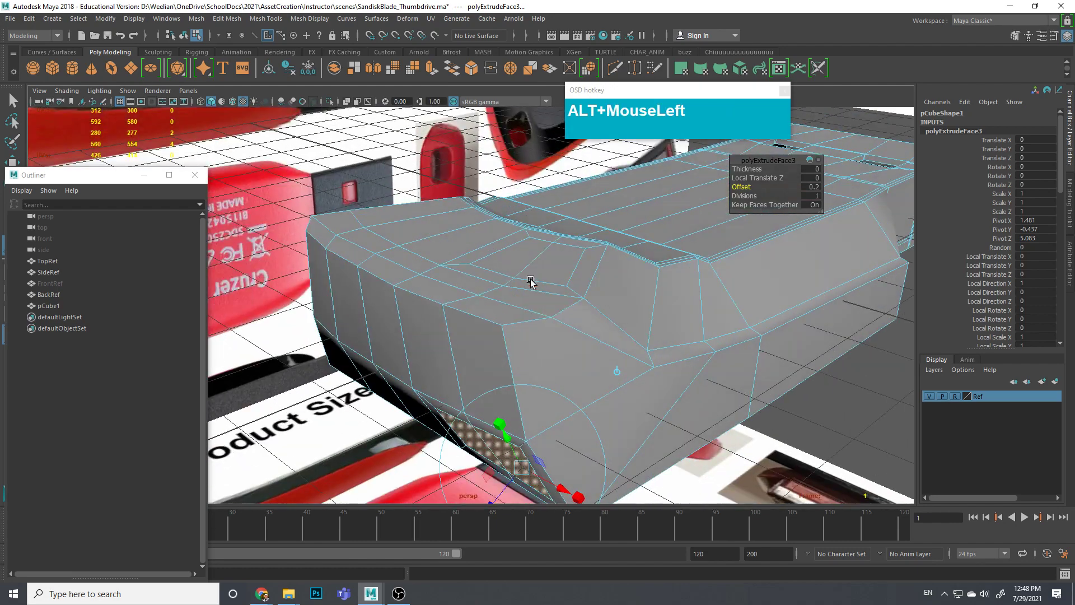
{"action": "left_click_drag", "start_coordinate": [538, 395], "coordinate": [528, 343], "text": "alt"}
{"action": "left_click_drag", "start_coordinate": [518, 420], "coordinate": [560, 422], "text": "alt"}
{"action": "left_click_drag", "start_coordinate": [715, 301], "coordinate": [583, 372], "text": "alt"}
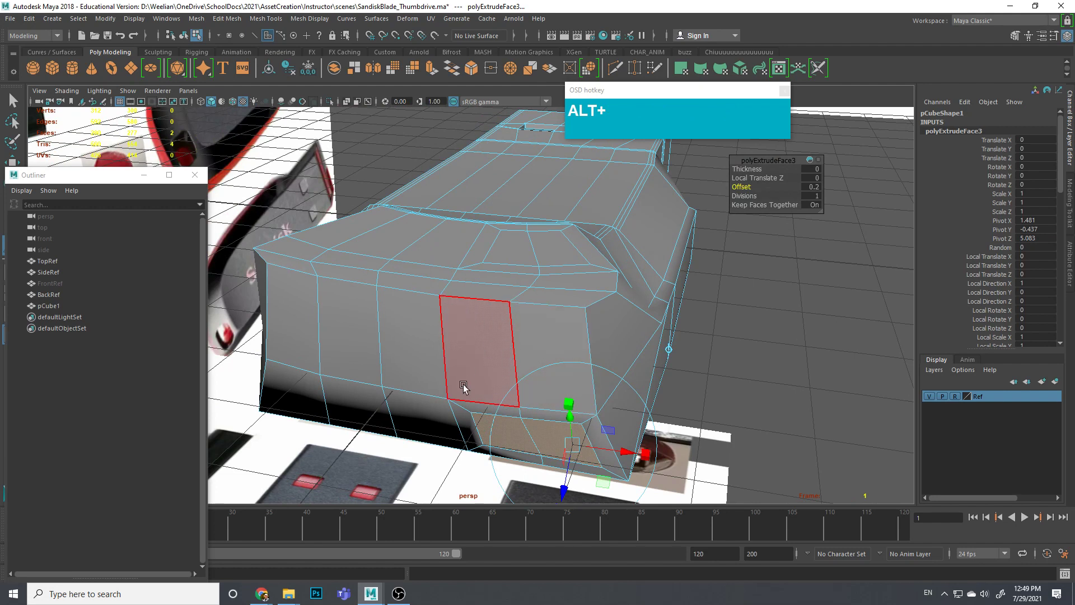
{"action": "left_click_drag", "start_coordinate": [532, 380], "coordinate": [688, 364], "text": "alt"}
{"action": "key", "text": "ctrl+z"}
{"action": "key", "text": "ctrl+z"}
{"action": "key", "text": "ctrl+z"}
{"action": "key", "text": "ctrl+z"}
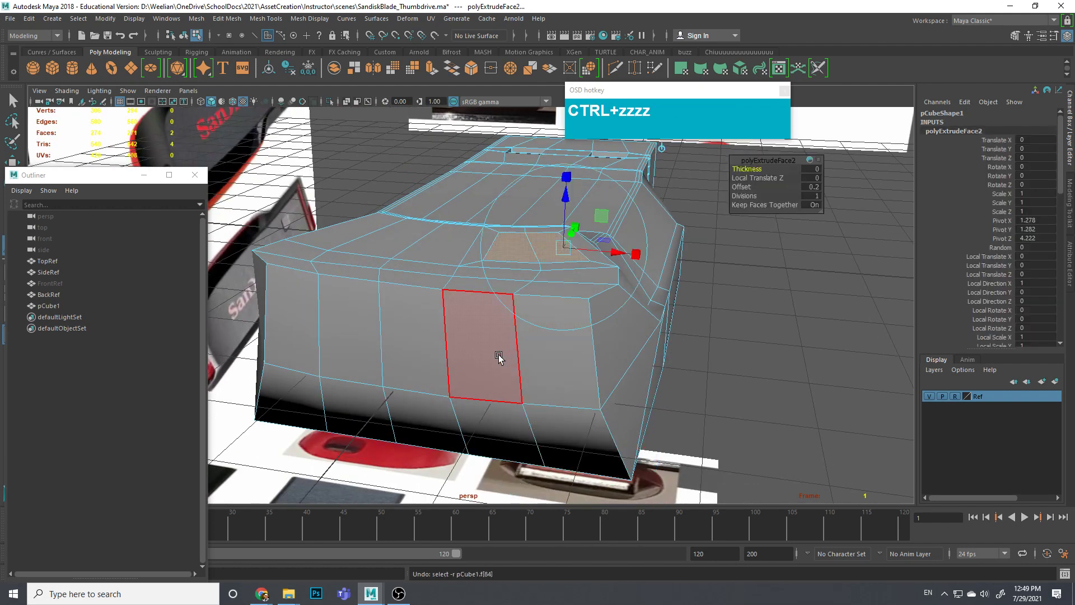
Step: Extrude the two end-wall faces directly below the upper inset with an offset of 0.2
{"action": "left_click", "coordinate": [499, 360]}
{"action": "left_click", "coordinate": [538, 372], "text": "shift"}
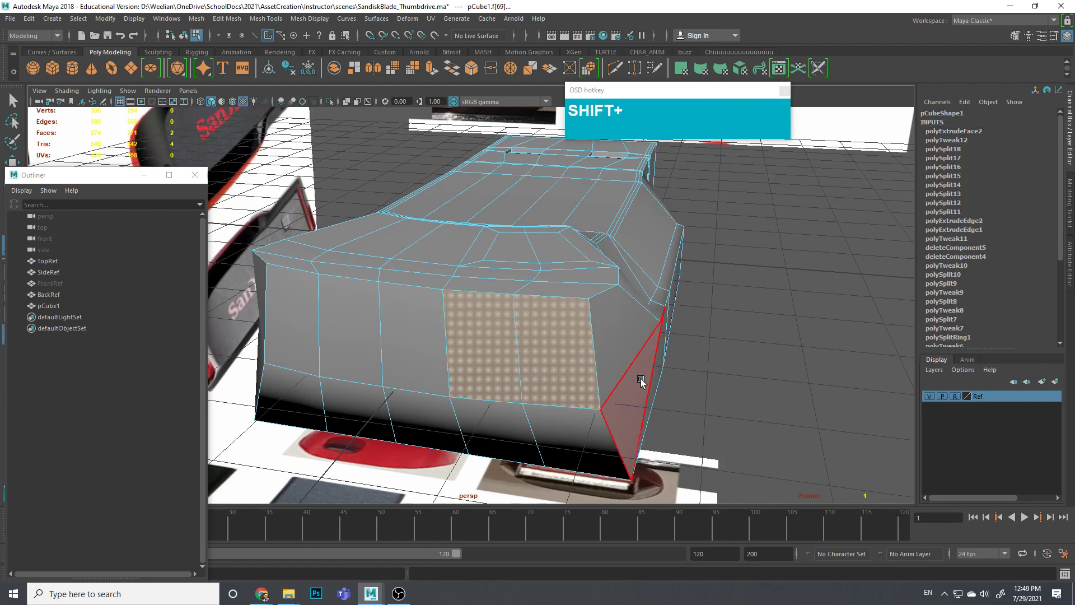
{"action": "scroll", "coordinate": [650, 376], "scroll_direction": "down", "scroll_amount": 1}
{"action": "scroll", "coordinate": [653, 371], "scroll_direction": "down", "scroll_amount": 4}
{"action": "scroll", "coordinate": [655, 364], "scroll_direction": "up", "scroll_amount": 3}
{"action": "scroll", "coordinate": [656, 364], "scroll_direction": "down", "scroll_amount": 3}
{"action": "left_click_drag", "start_coordinate": [655, 364], "coordinate": [560, 352], "text": "alt"}
{"action": "scroll", "coordinate": [509, 327], "scroll_direction": "up", "scroll_amount": 3}
{"action": "scroll", "coordinate": [560, 351], "scroll_direction": "up", "scroll_amount": 3}
{"action": "right_click_drag", "start_coordinate": [547, 336], "coordinate": [548, 358], "text": "shift"}
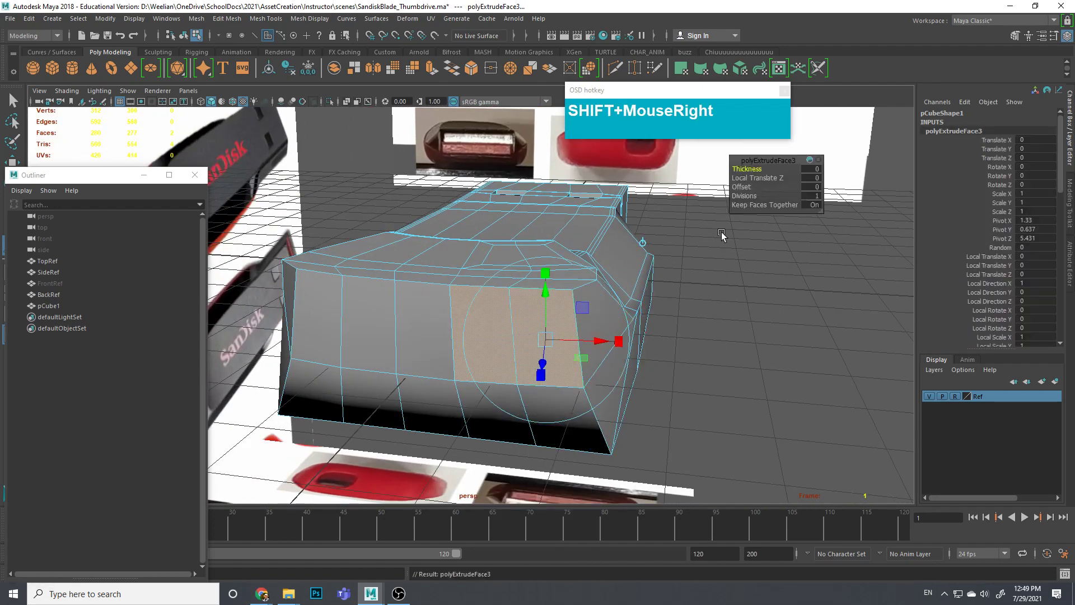
{"action": "left_click_drag", "start_coordinate": [753, 188], "coordinate": [746, 186]}
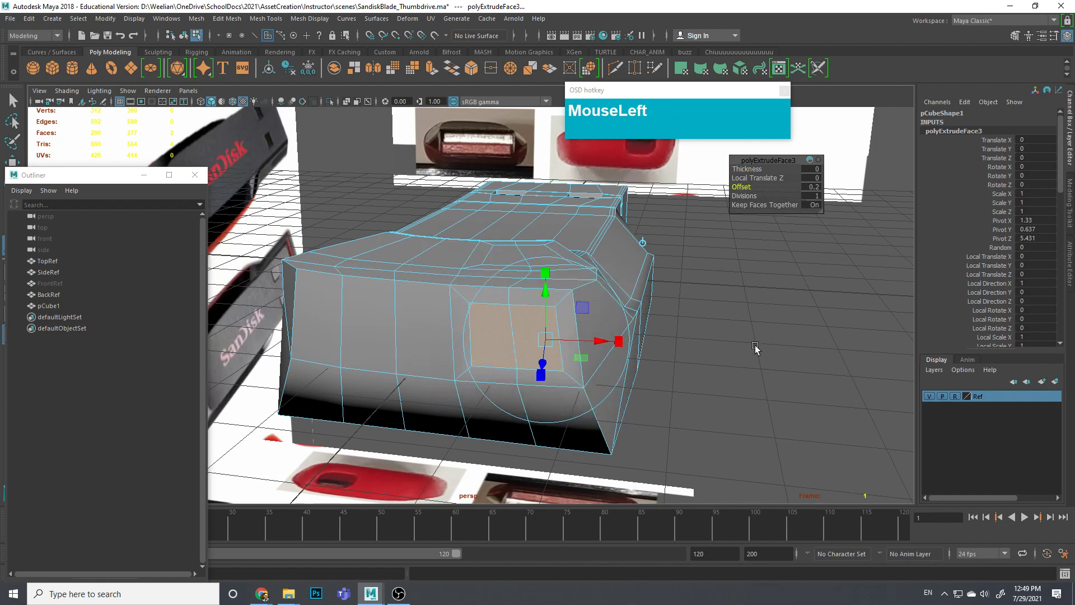
Step: Delete the inset faces on the end wall and on the top of the rounded end
{"action": "key", "text": "Delete"}
{"action": "left_click_drag", "start_coordinate": [744, 366], "coordinate": [588, 291], "text": "alt"}
{"action": "left_click", "coordinate": [504, 266]}
{"action": "left_click", "coordinate": [536, 287], "text": "shift"}
{"action": "key", "text": "Delete"}
Step: Bridge the border edges of the two openings using a smooth path with 0 divisions
{"action": "right_click_drag", "start_coordinate": [535, 249], "coordinate": [534, 247]}
{"action": "double_click", "coordinate": [534, 246]}
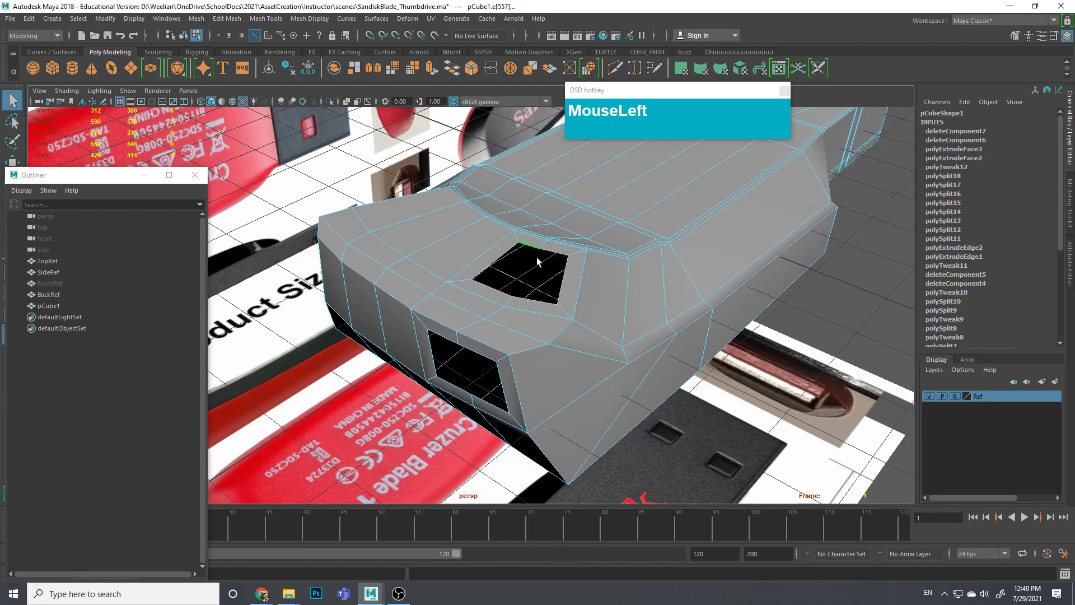
{"action": "double_click", "coordinate": [434, 333], "text": "shift"}
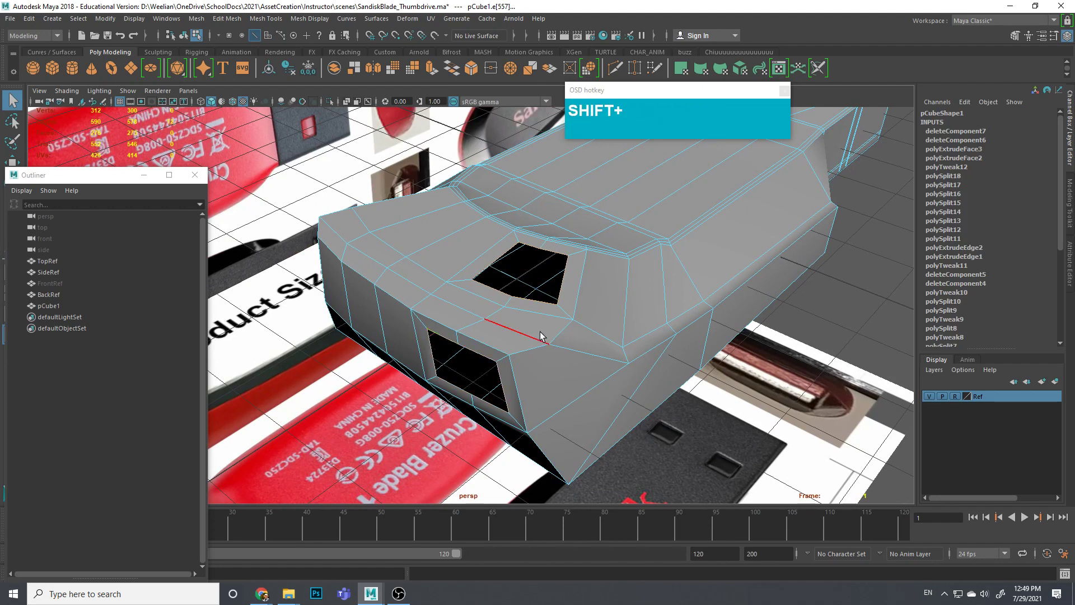
{"action": "left_click_drag", "start_coordinate": [588, 365], "coordinate": [544, 344], "text": "alt"}
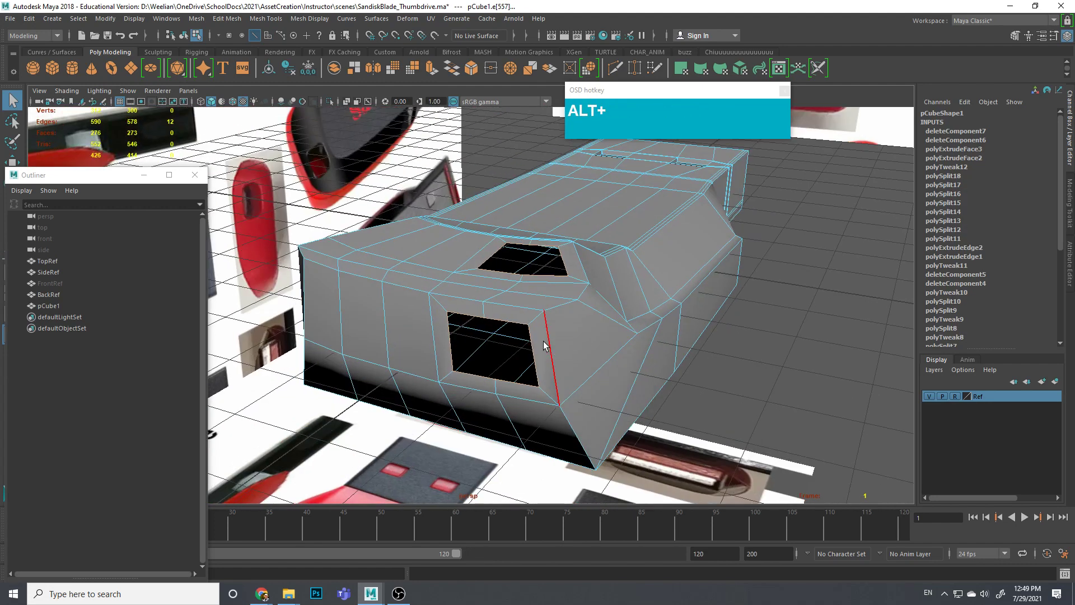
{"action": "right_click_drag", "start_coordinate": [472, 317], "coordinate": [465, 452], "text": "shift"}
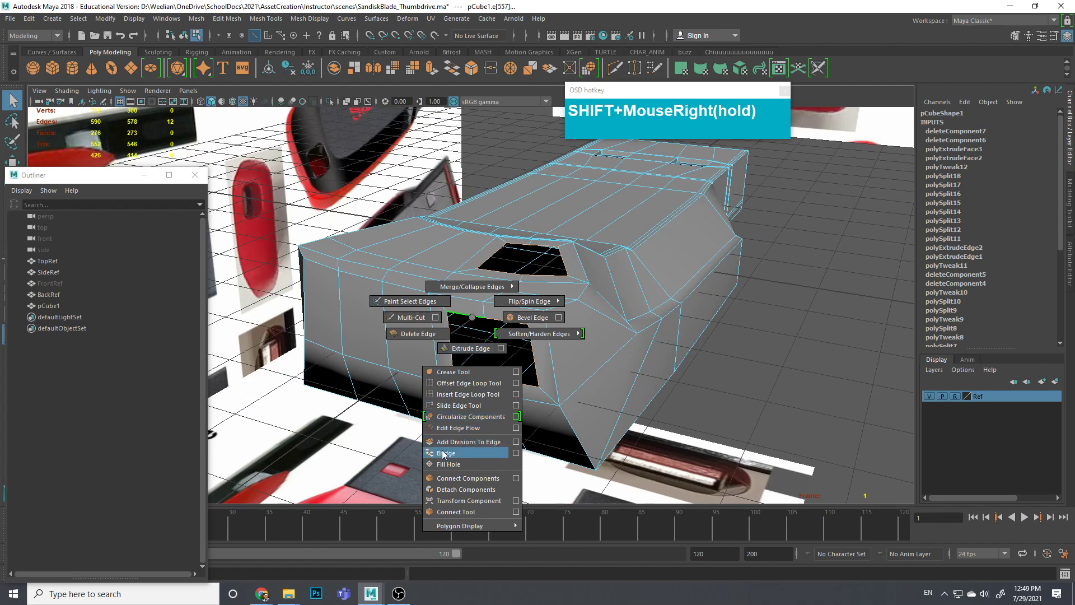
{"action": "right_click_drag", "start_coordinate": [517, 455], "coordinate": [516, 453], "text": "shift"}
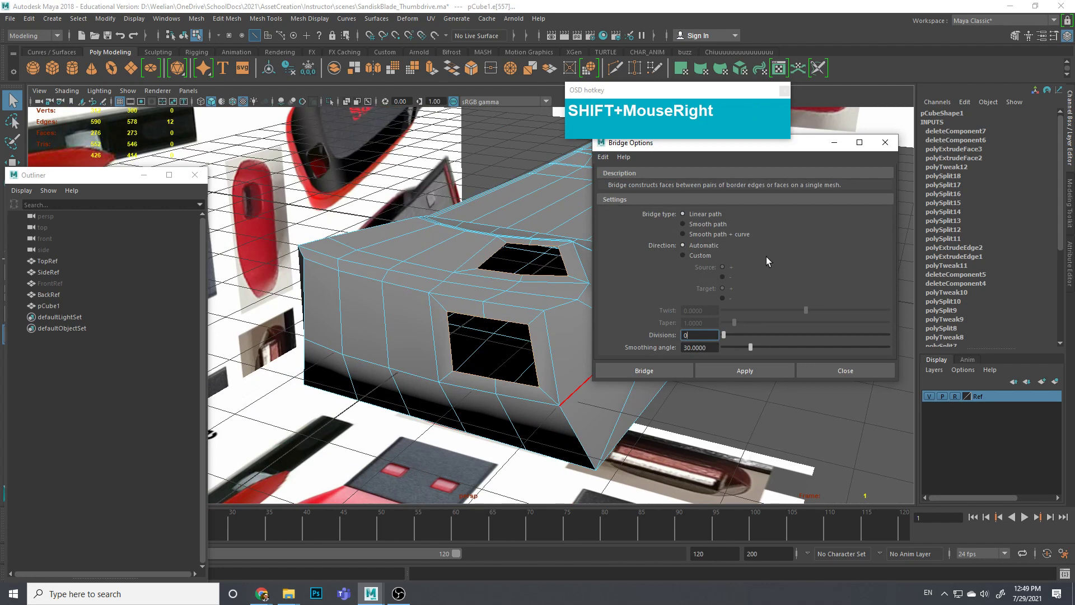
{"action": "left_click", "coordinate": [699, 225]}
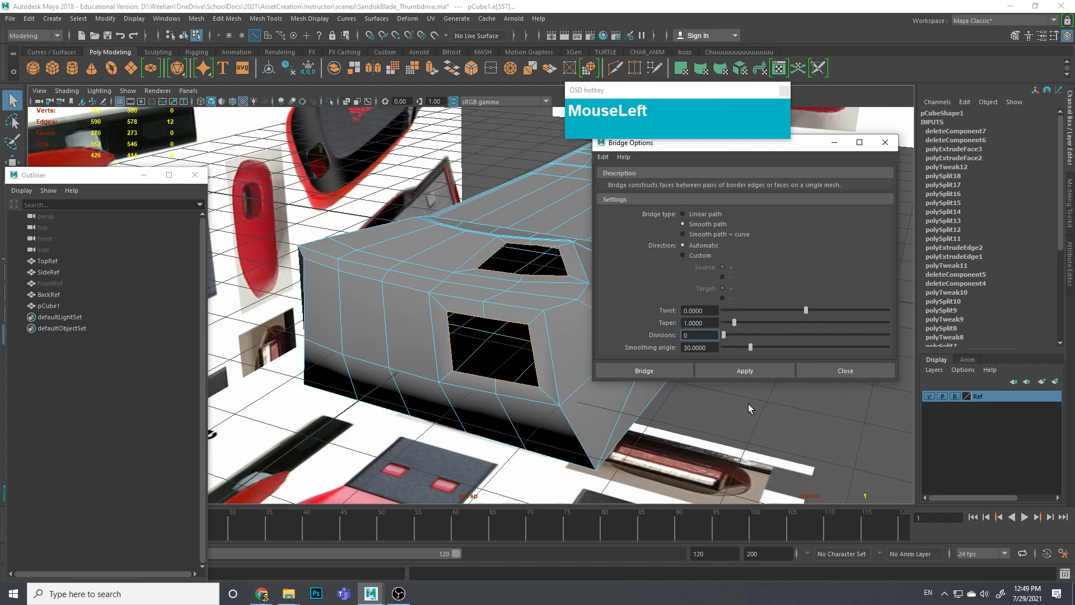
{"action": "scroll", "coordinate": [753, 335], "scroll_direction": "down", "scroll_amount": 1}
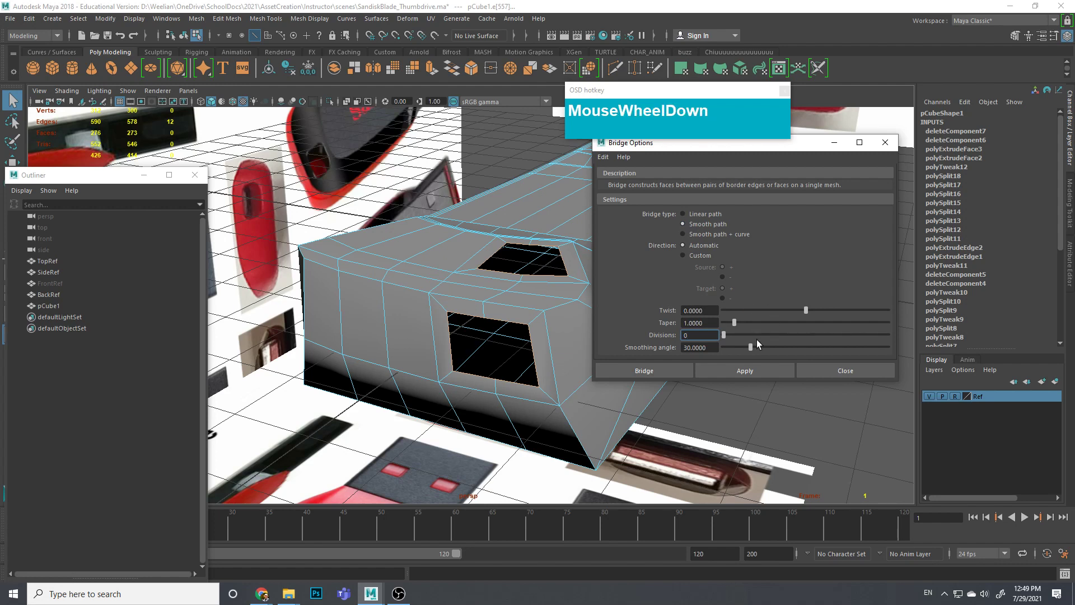
{"action": "left_click", "coordinate": [635, 369]}
Step: Set the bridge to 1 division and examine the tunnel with the smooth mesh preview
{"action": "left_click_drag", "start_coordinate": [634, 379], "coordinate": [750, 235], "text": "alt"}
{"action": "left_click_drag", "start_coordinate": [749, 171], "coordinate": [520, 314]}
{"action": "key", "text": "3"}
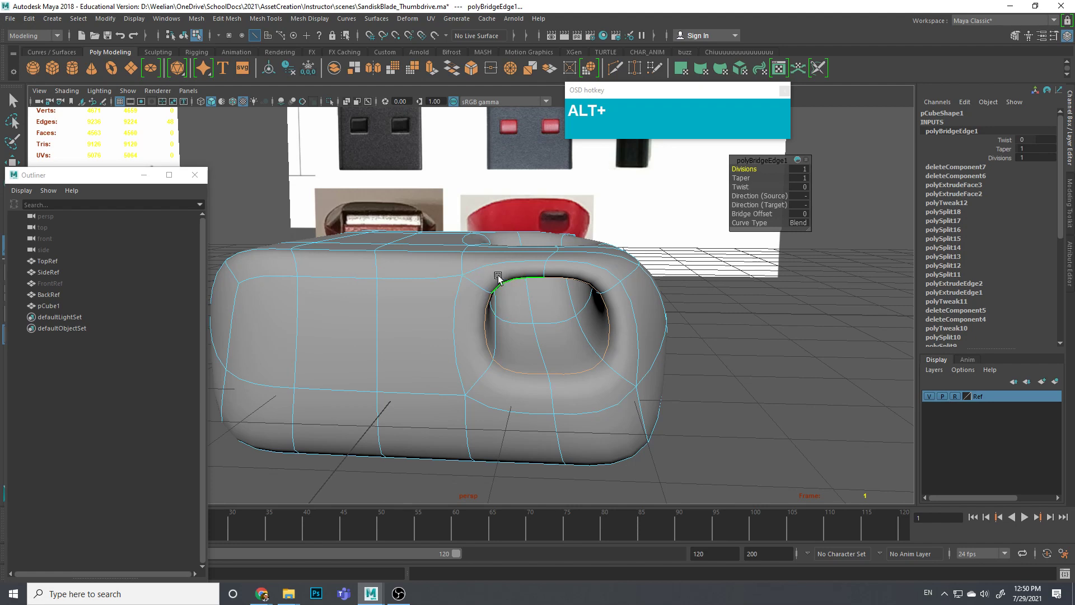
{"action": "left_click_drag", "start_coordinate": [498, 277], "coordinate": [481, 329], "text": "alt"}
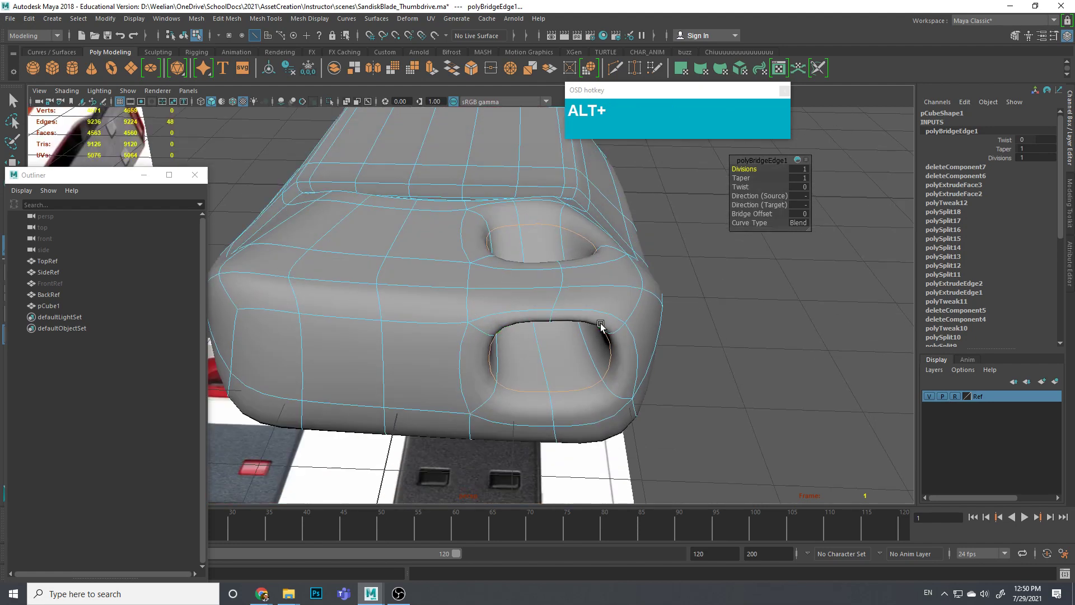
{"action": "left_click_drag", "start_coordinate": [551, 303], "coordinate": [611, 320], "text": "alt"}
{"action": "left_click_drag", "start_coordinate": [562, 376], "coordinate": [515, 353], "text": "alt"}
Step: Cut an edge loop around the strip between the two openings near each of its sides with Multi-Cut
{"action": "right_click_drag", "start_coordinate": [503, 285], "coordinate": [502, 263]}
{"action": "left_click", "coordinate": [494, 311]}
{"action": "right_click_drag", "start_coordinate": [493, 310], "coordinate": [433, 312], "text": "shift"}
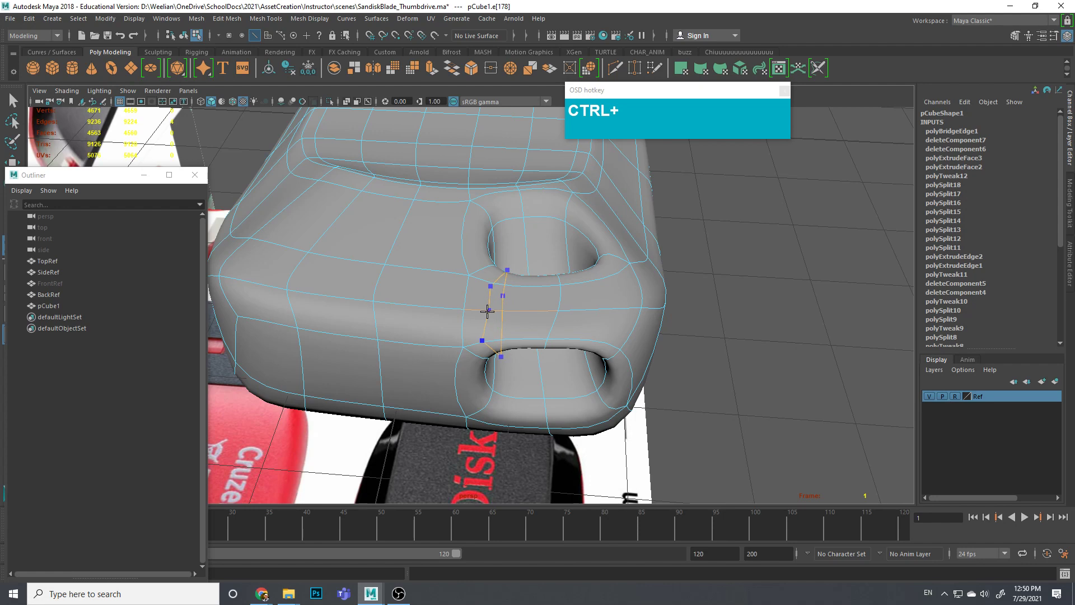
{"action": "left_click", "coordinate": [475, 314], "text": "ctrl"}
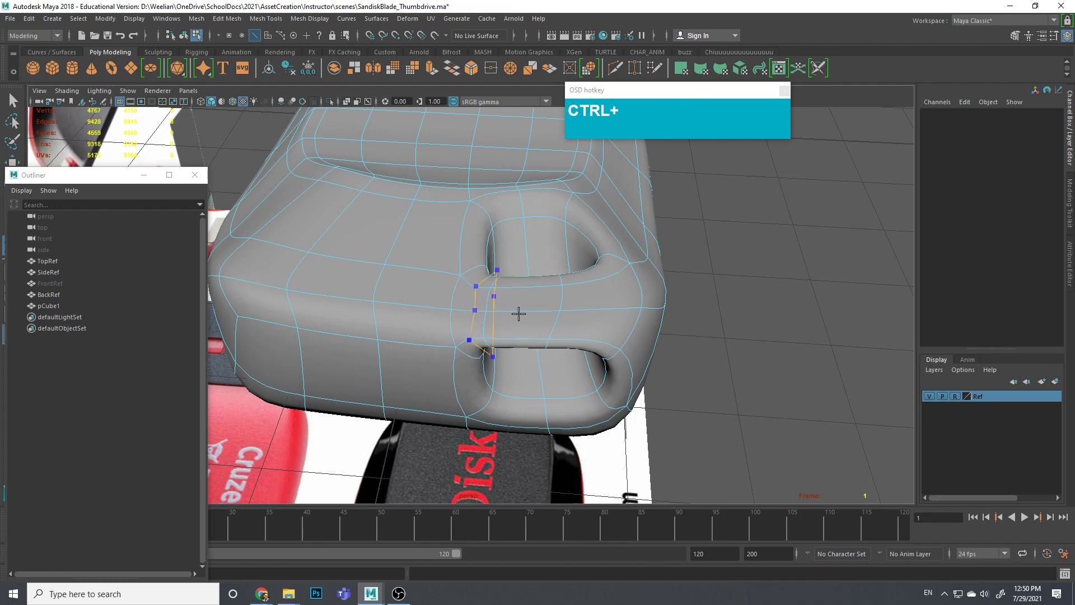
{"action": "left_click", "coordinate": [628, 310], "text": "ctrl"}
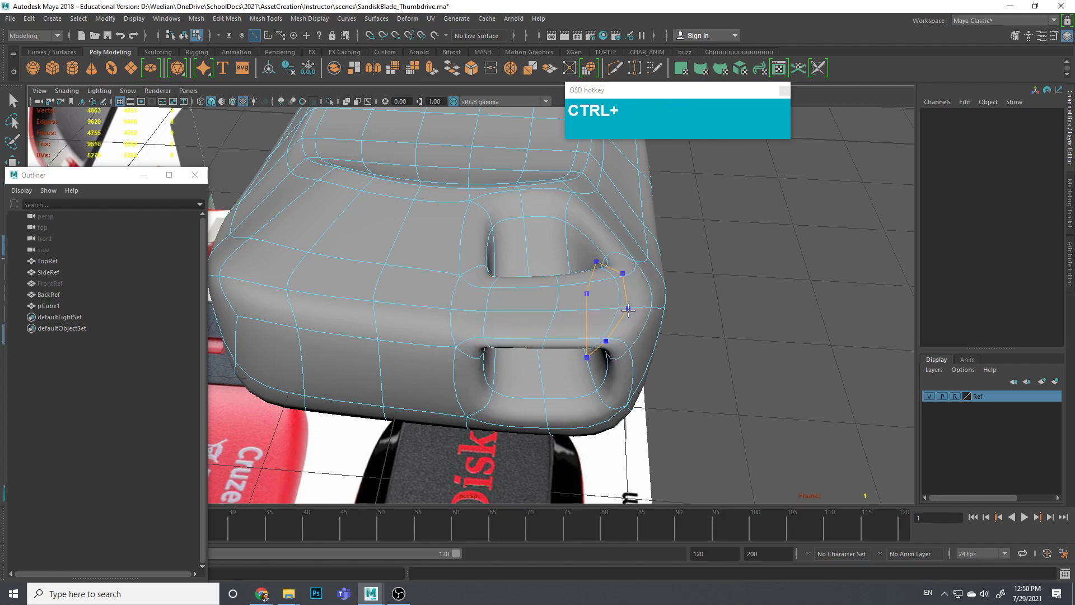
Step: Cut a supporting edge loop around the rim of the end-wall opening
{"action": "left_click_drag", "start_coordinate": [563, 443], "coordinate": [500, 385], "text": "alt"}
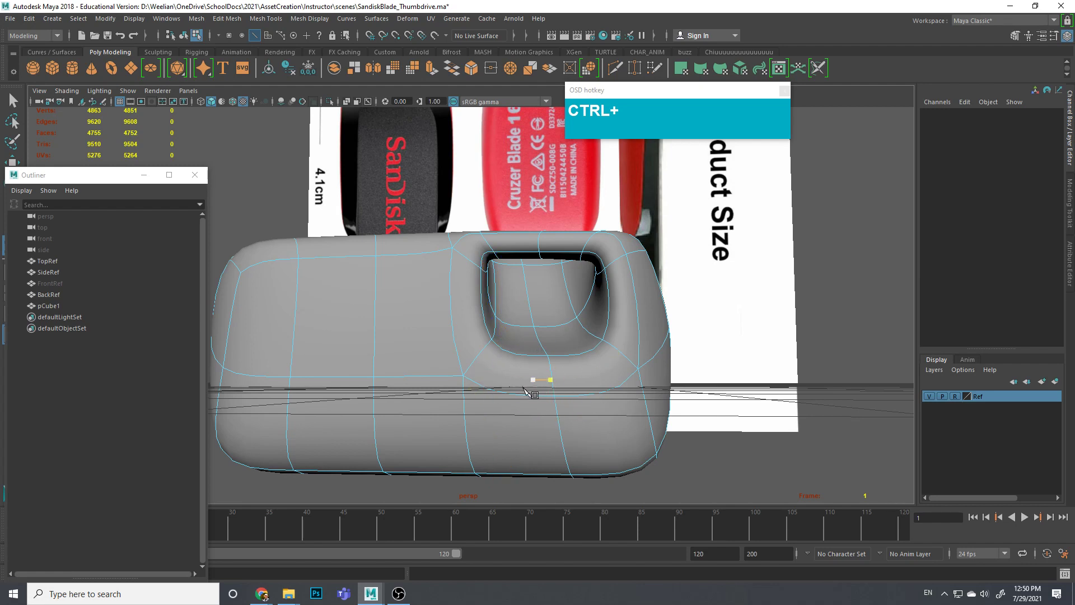
{"action": "left_click", "coordinate": [490, 366], "text": "ctrl"}
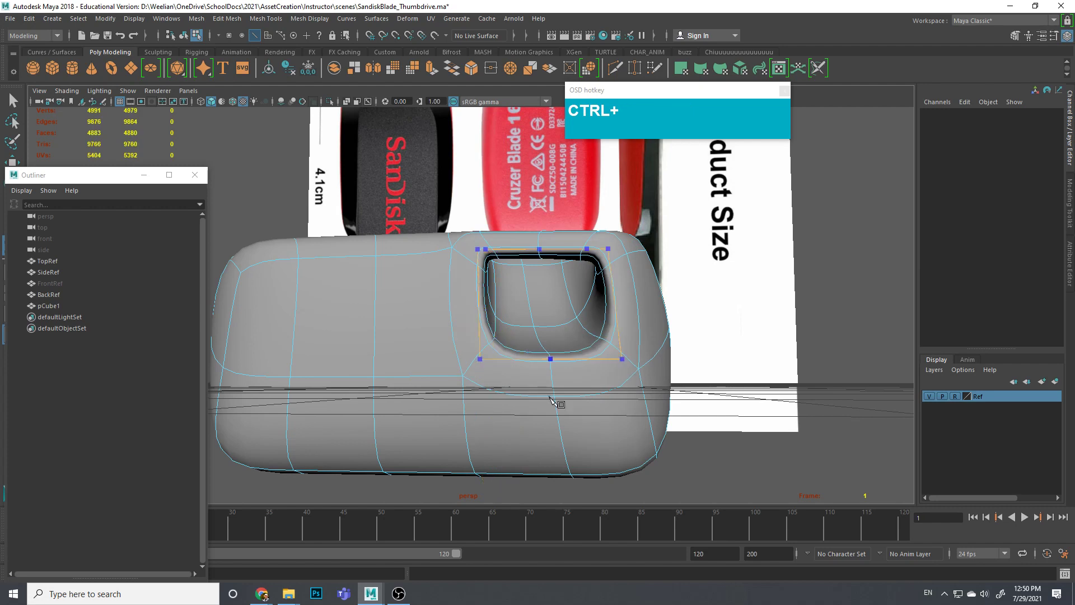
{"action": "left_click_drag", "start_coordinate": [681, 382], "coordinate": [616, 294], "text": "alt"}
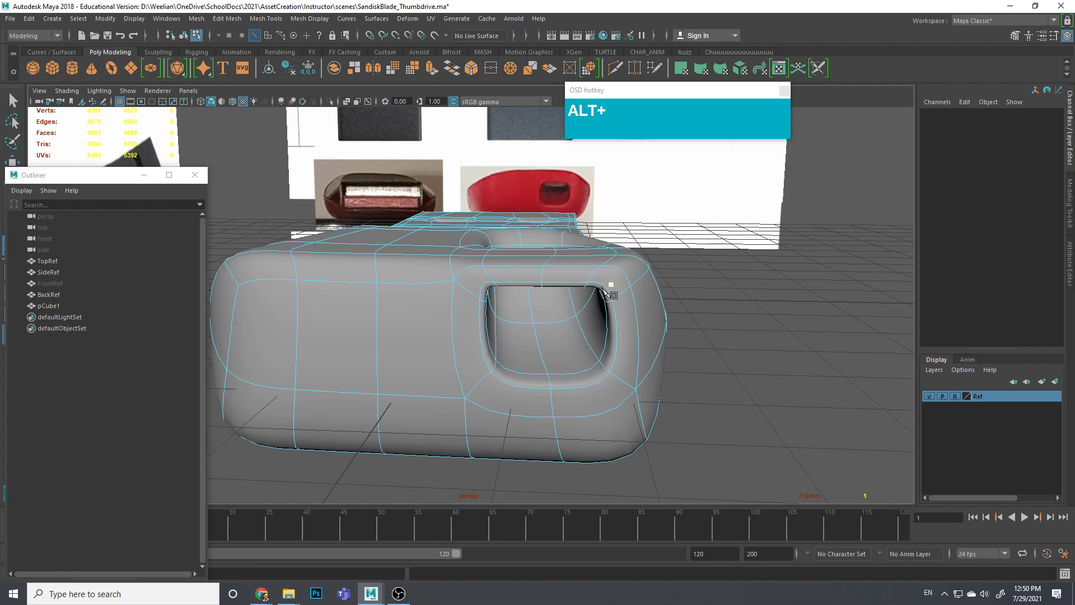
Step: Slide the two edge loops at the sides of the strip between the openings inward with the Slide Edge Tool
{"action": "left_click_drag", "start_coordinate": [634, 307], "coordinate": [504, 305], "text": "alt"}
{"action": "key", "text": "alt+q"}
{"action": "left_click", "coordinate": [490, 302]}
{"action": "right_click", "coordinate": [500, 302], "text": "shift"}
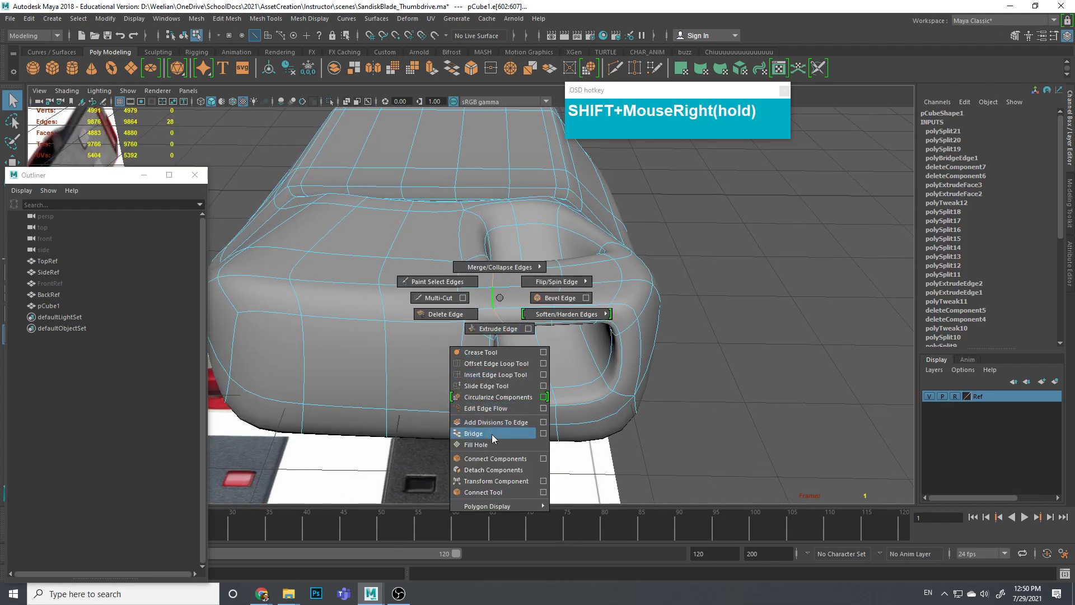
{"action": "right_click_drag", "start_coordinate": [485, 389], "coordinate": [485, 386], "text": "shift"}
{"action": "middle_click_drag", "start_coordinate": [504, 305], "coordinate": [529, 303]}
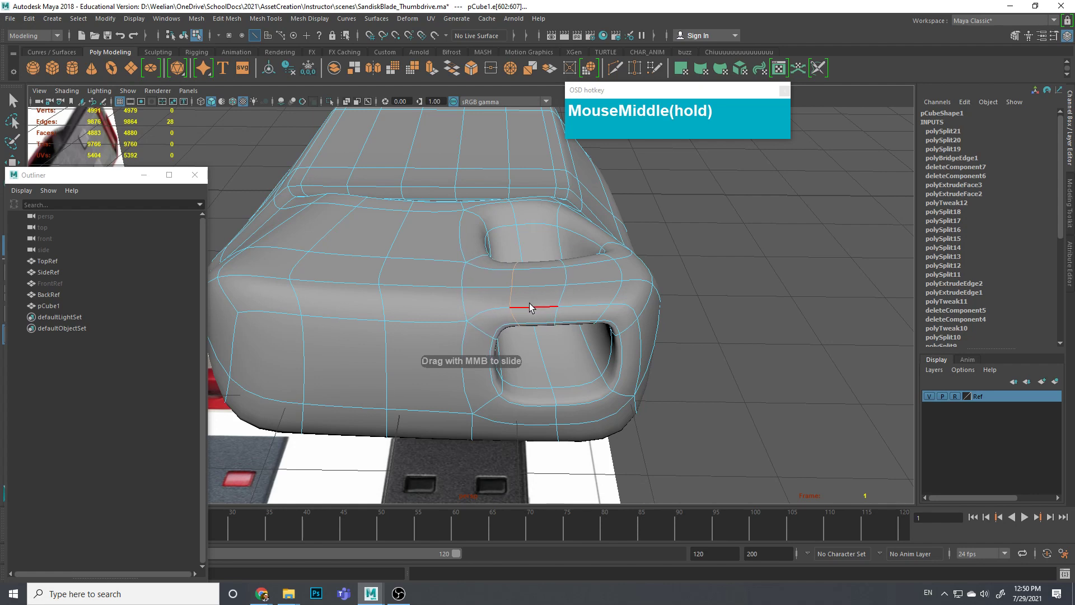
{"action": "left_click", "coordinate": [613, 295]}
{"action": "middle_click_drag", "start_coordinate": [613, 295], "coordinate": [601, 297]}
Step: Examine the upper opening and the overall body shape from above against the reference images
{"action": "left_click_drag", "start_coordinate": [600, 297], "coordinate": [537, 297], "text": "alt"}
{"action": "scroll", "coordinate": [516, 318], "scroll_direction": "down", "scroll_amount": 5, "text": "alt"}
{"action": "middle_click_drag", "start_coordinate": [537, 297], "coordinate": [583, 451], "text": "alt"}
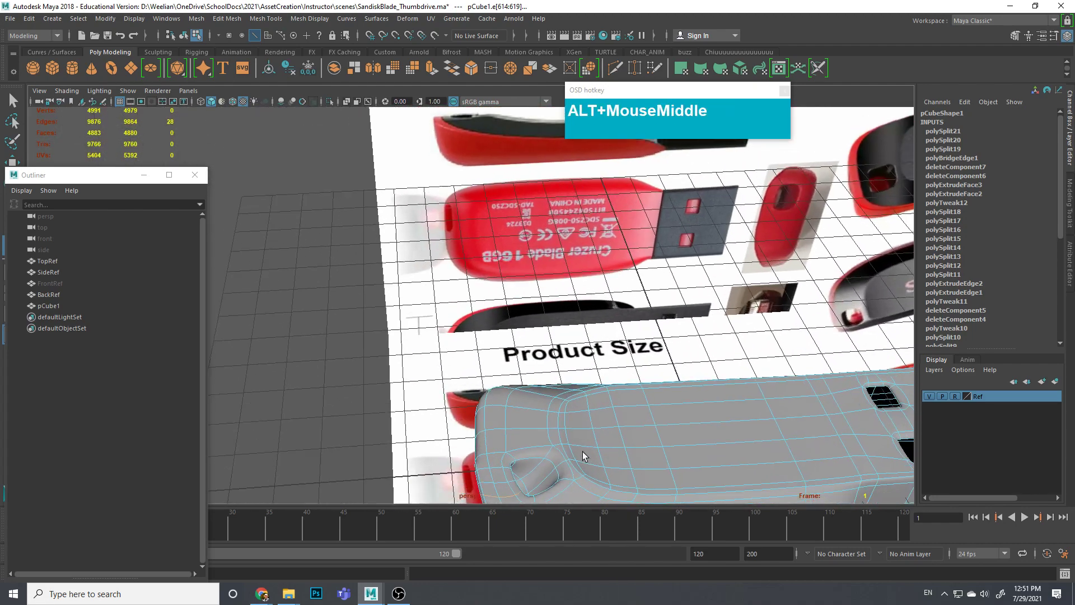
{"action": "scroll", "coordinate": [582, 451], "scroll_direction": "down", "scroll_amount": 4, "text": "alt"}
{"action": "middle_click_drag", "start_coordinate": [567, 405], "coordinate": [562, 293], "text": "alt"}
{"action": "scroll", "coordinate": [494, 438], "scroll_direction": "up", "scroll_amount": 6}
{"action": "left_click_drag", "start_coordinate": [562, 293], "coordinate": [547, 369], "text": "alt"}
{"action": "scroll", "coordinate": [551, 379], "scroll_direction": "up", "scroll_amount": 4}
{"action": "middle_click_drag", "start_coordinate": [552, 381], "coordinate": [539, 311], "text": "alt"}
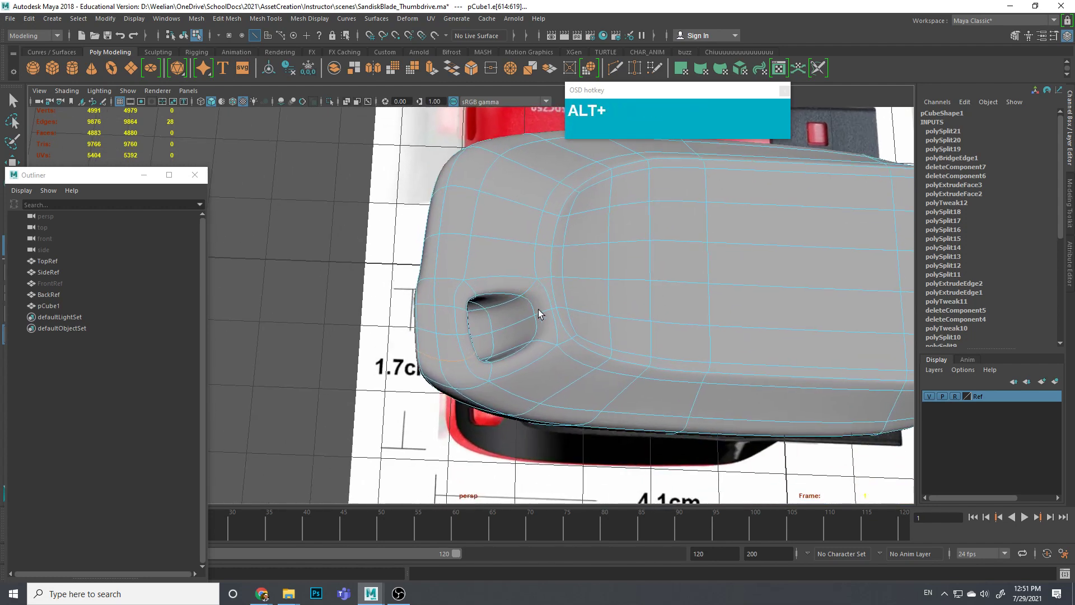
{"action": "scroll", "coordinate": [572, 368], "scroll_direction": "up", "scroll_amount": 3}
{"action": "left_click_drag", "start_coordinate": [586, 366], "coordinate": [557, 347], "text": "alt"}
Step: Try to cut an edge loop through the body along the inner side of the upper opening with Multi-Cut, and undo it
{"action": "right_click_drag", "start_coordinate": [526, 293], "coordinate": [533, 317]}
{"action": "left_click", "coordinate": [528, 298]}
{"action": "right_click_drag", "start_coordinate": [478, 301], "coordinate": [478, 300], "text": "shift"}
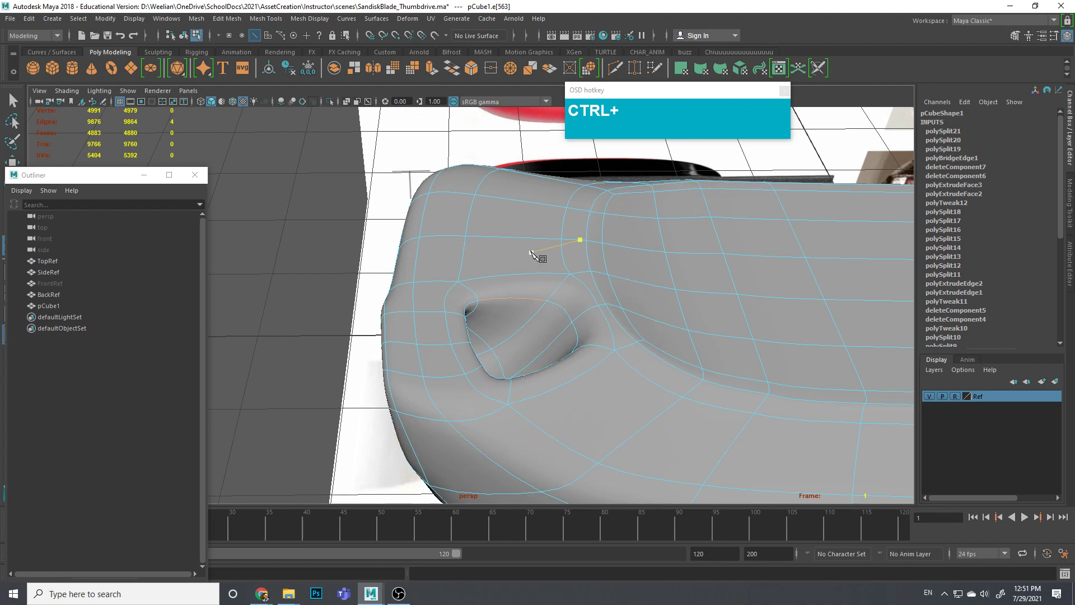
{"action": "left_click_drag", "start_coordinate": [612, 437], "coordinate": [495, 308], "text": "alt"}
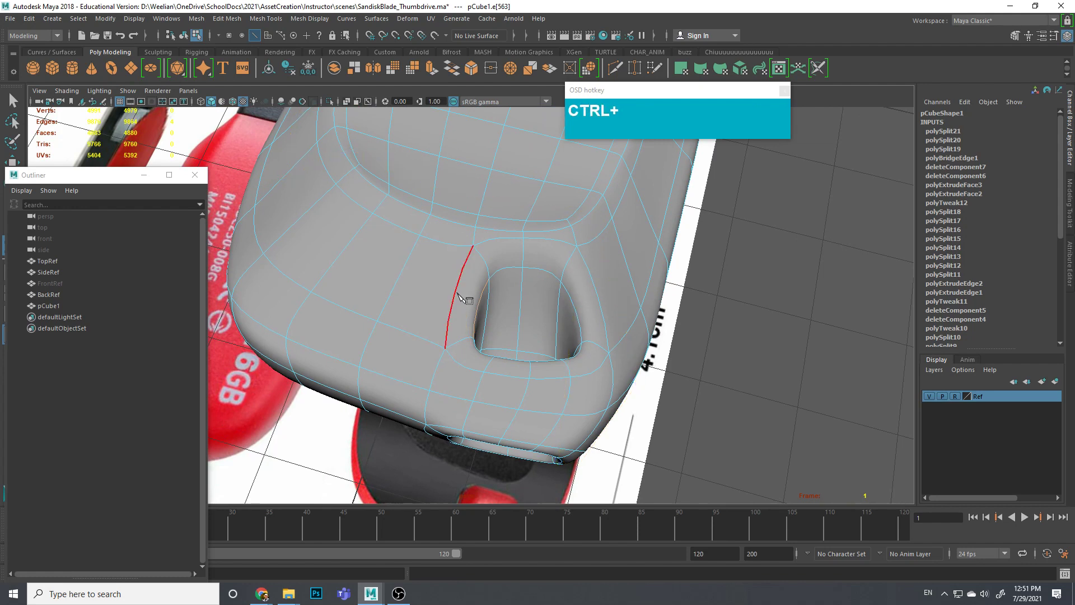
{"action": "key", "text": "q"}
{"action": "left_click", "coordinate": [456, 289]}
{"action": "right_click_drag", "start_coordinate": [456, 289], "coordinate": [405, 294], "text": "ctrl"}
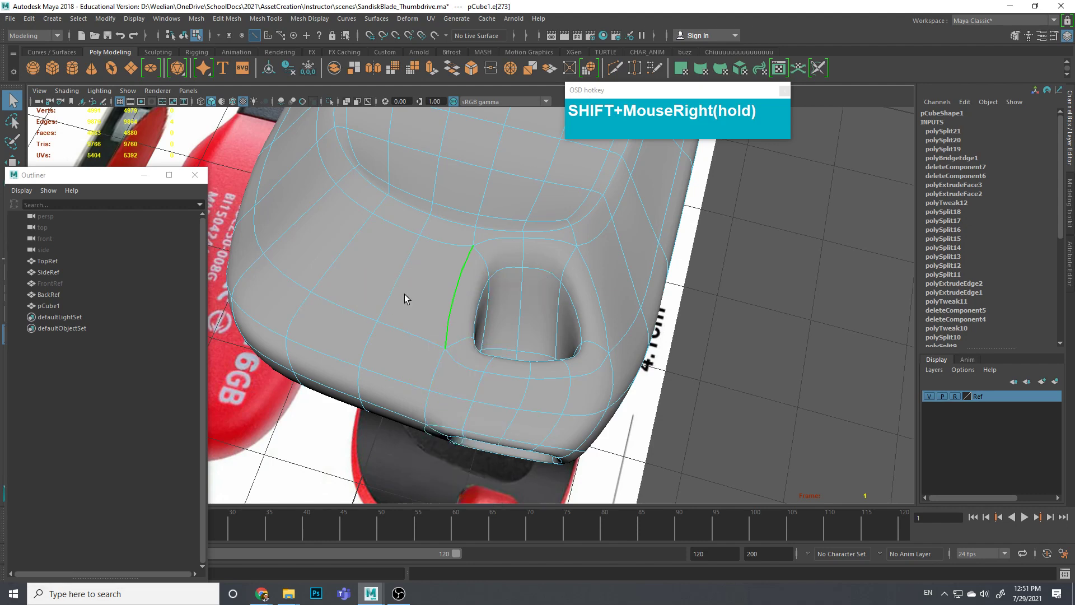
{"action": "key", "text": "q"}
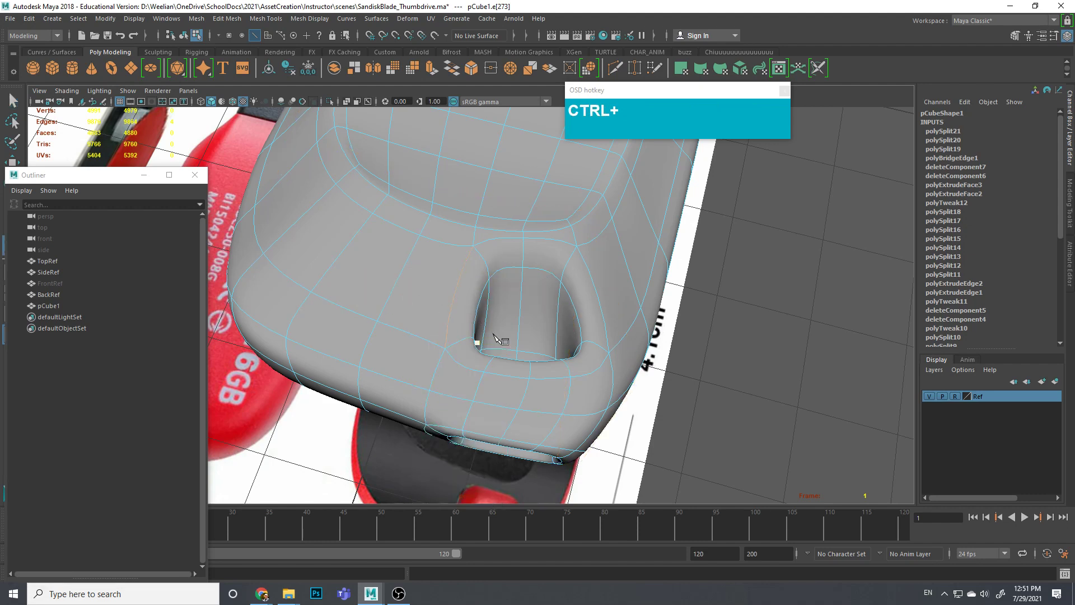
{"action": "mouse_move", "coordinate": [457, 340]}
{"action": "left_mouse_down", "text": "alt"}
{"action": "mouse_move", "coordinate": [643, 355]}
{"action": "mouse_move", "coordinate": [446, 334]}
{"action": "left_mouse_up", "text": "alt"}
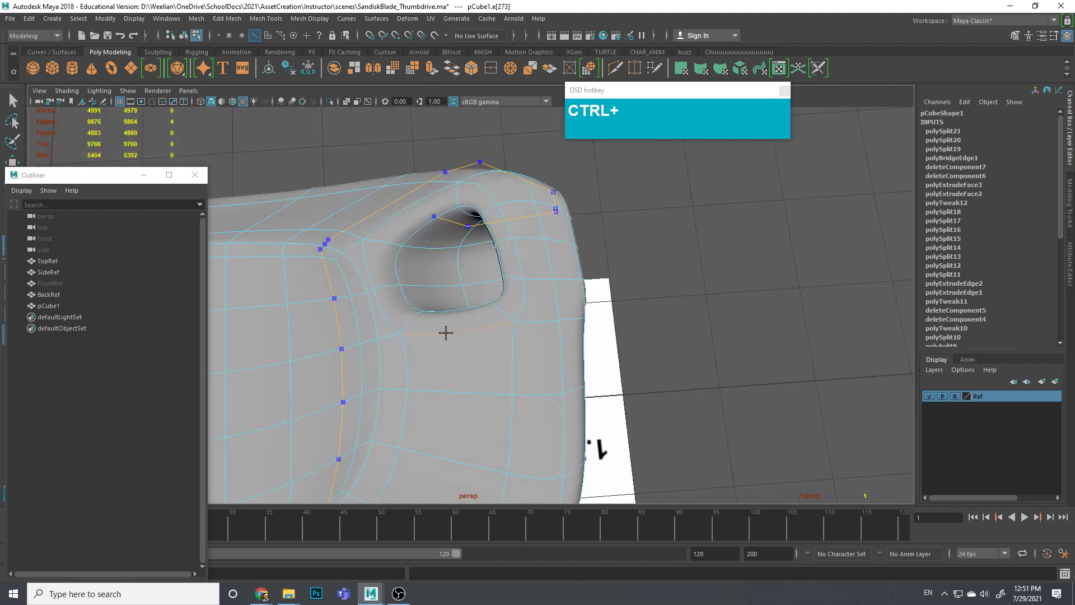
{"action": "left_click", "coordinate": [418, 226], "text": "ctrl"}
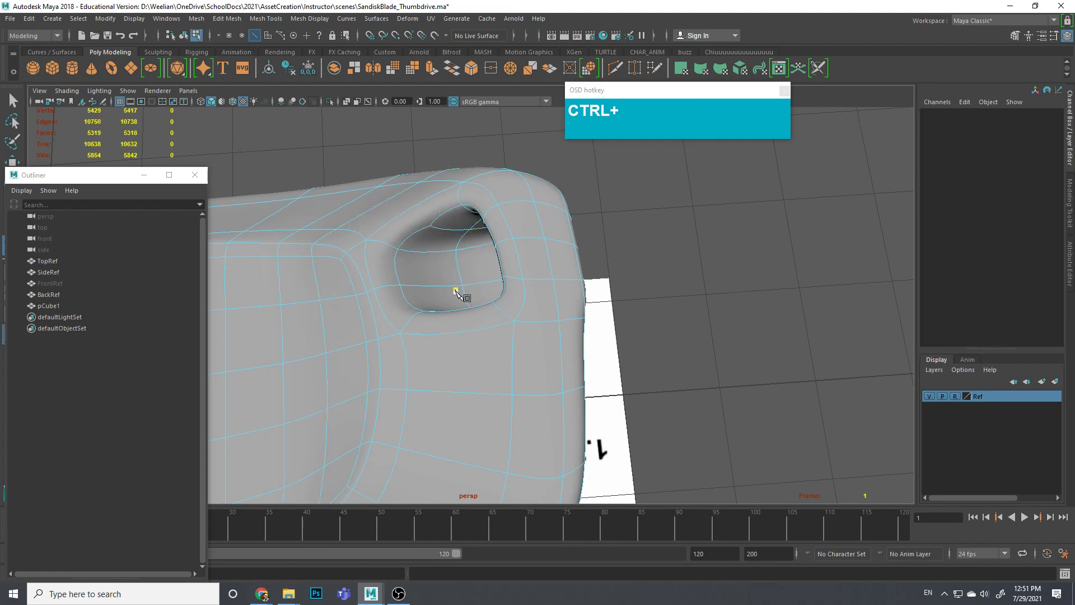
{"action": "key", "text": "ctrl+z"}
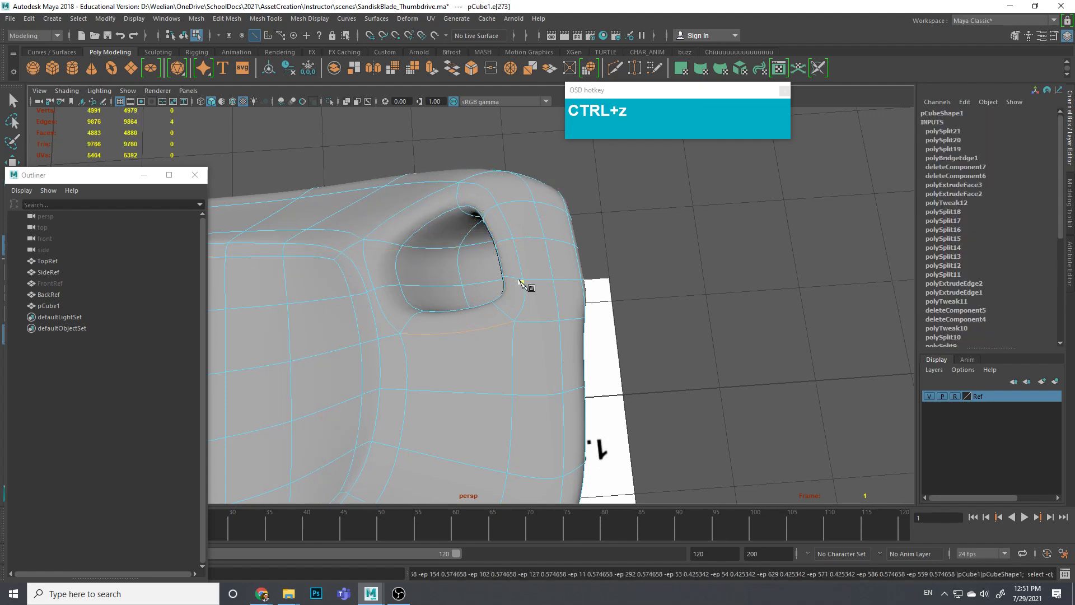
Step: Switch to vertex editing and examine the rim and inner walls of the upper opening up close
{"action": "scroll", "coordinate": [442, 279], "scroll_direction": "up", "scroll_amount": 1}
{"action": "key", "text": "q"}
{"action": "left_click", "coordinate": [408, 211]}
{"action": "right_click_drag", "start_coordinate": [408, 210], "coordinate": [409, 231]}
{"action": "left_click", "coordinate": [409, 211]}
{"action": "left_click_drag", "start_coordinate": [409, 212], "coordinate": [512, 233], "text": "alt"}
{"action": "middle_click_drag", "start_coordinate": [511, 233], "coordinate": [385, 285], "text": "alt"}
{"action": "right_click_drag", "start_coordinate": [384, 285], "coordinate": [339, 298]}
{"action": "mouse_move", "coordinate": [428, 319]}
{"action": "left_mouse_down", "text": "alt"}
{"action": "mouse_move", "coordinate": [341, 307]}
{"action": "mouse_move", "coordinate": [444, 328]}
{"action": "mouse_move", "coordinate": [497, 358]}
{"action": "mouse_move", "coordinate": [394, 334]}
{"action": "mouse_move", "coordinate": [425, 320]}
{"action": "mouse_move", "coordinate": [480, 350]}
{"action": "mouse_move", "coordinate": [541, 317]}
{"action": "mouse_move", "coordinate": [436, 331]}
{"action": "left_mouse_up", "text": "alt"}
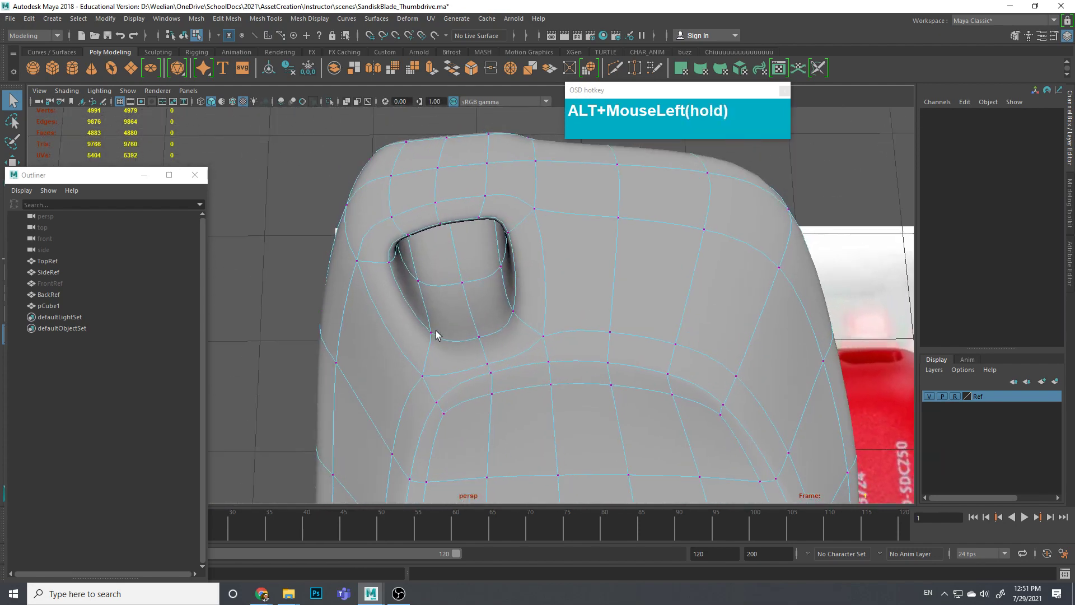
{"action": "scroll", "coordinate": [548, 330], "scroll_direction": "up", "scroll_amount": 2}
{"action": "middle_click_drag", "start_coordinate": [549, 330], "coordinate": [638, 305], "text": "alt"}
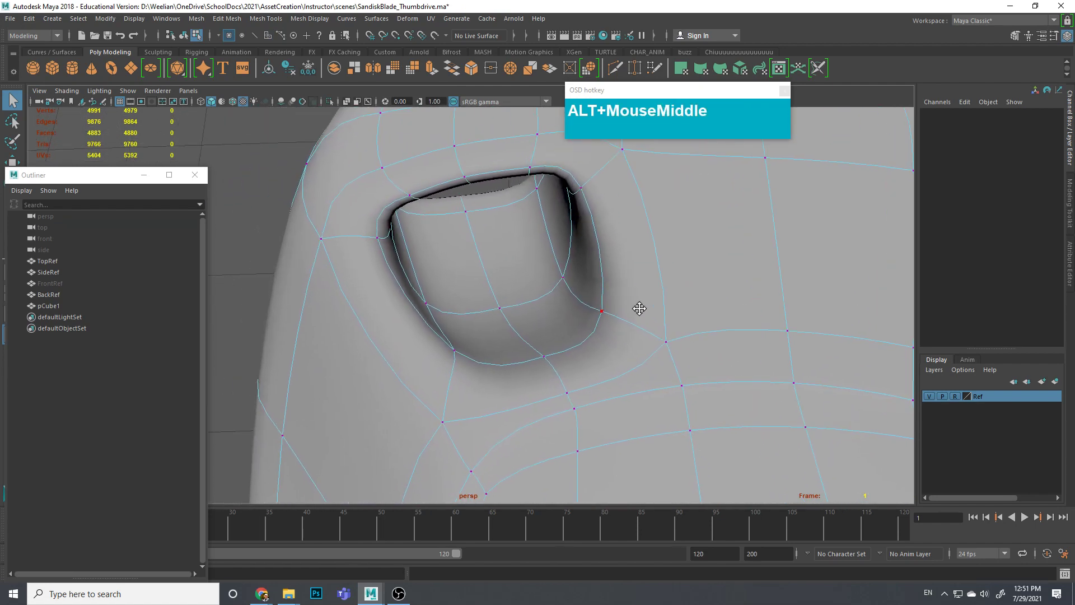
{"action": "left_click_drag", "start_coordinate": [638, 329], "coordinate": [576, 333], "text": "alt"}
{"action": "left_click_drag", "start_coordinate": [547, 384], "coordinate": [523, 392], "text": "alt"}
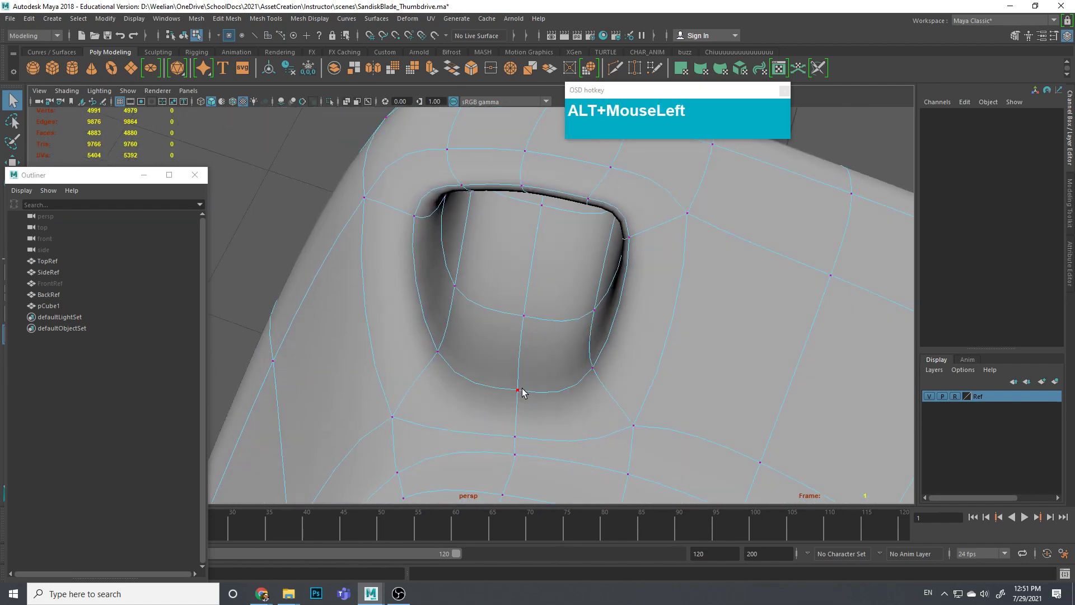
Step: With smooth preview off, move the vertices at the upper opening's inner corner near the rounded end toward the body's centreline in top view
{"action": "left_click", "coordinate": [521, 391]}
{"action": "key", "text": "w"}
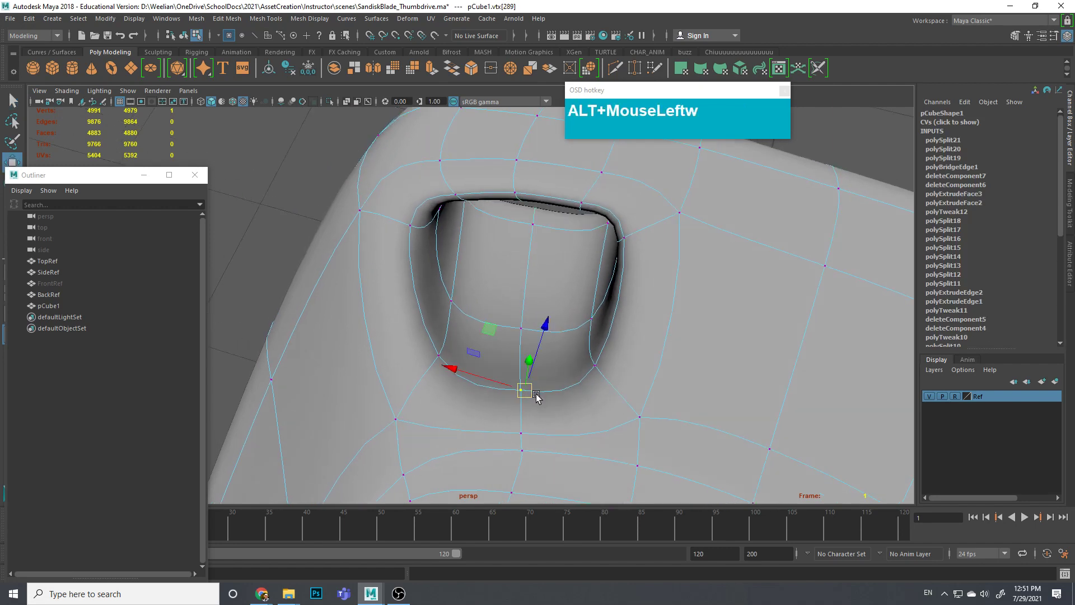
{"action": "key", "text": "1"}
{"action": "left_click", "coordinate": [515, 357]}
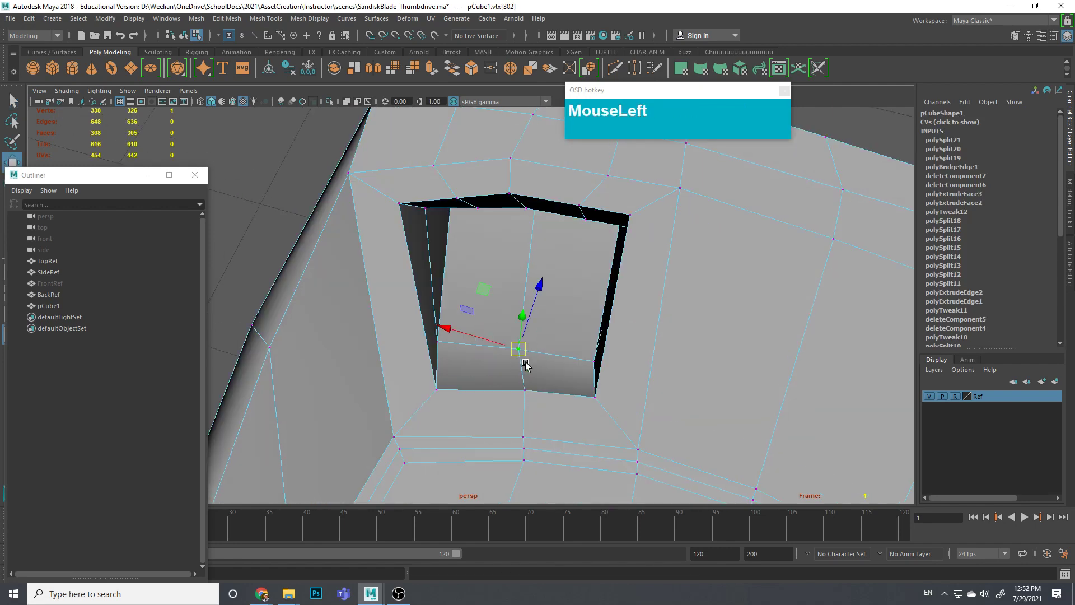
{"action": "left_click_drag", "start_coordinate": [580, 387], "coordinate": [641, 245]}
{"action": "middle_click_drag", "start_coordinate": [641, 244], "coordinate": [626, 343], "text": "alt"}
{"action": "left_click_drag", "start_coordinate": [695, 330], "coordinate": [603, 236]}
{"action": "key", "text": "space"}
{"action": "left_click_drag", "start_coordinate": [644, 321], "coordinate": [604, 321]}
{"action": "scroll", "coordinate": [560, 354], "scroll_direction": "up", "scroll_amount": 5}
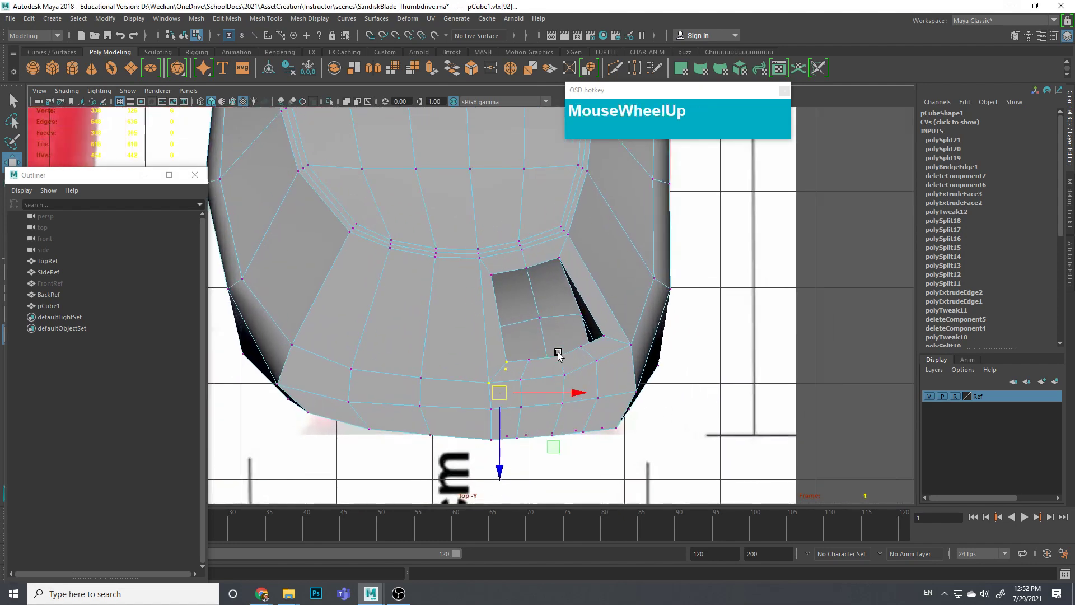
{"action": "left_click_drag", "start_coordinate": [478, 353], "coordinate": [489, 379]}
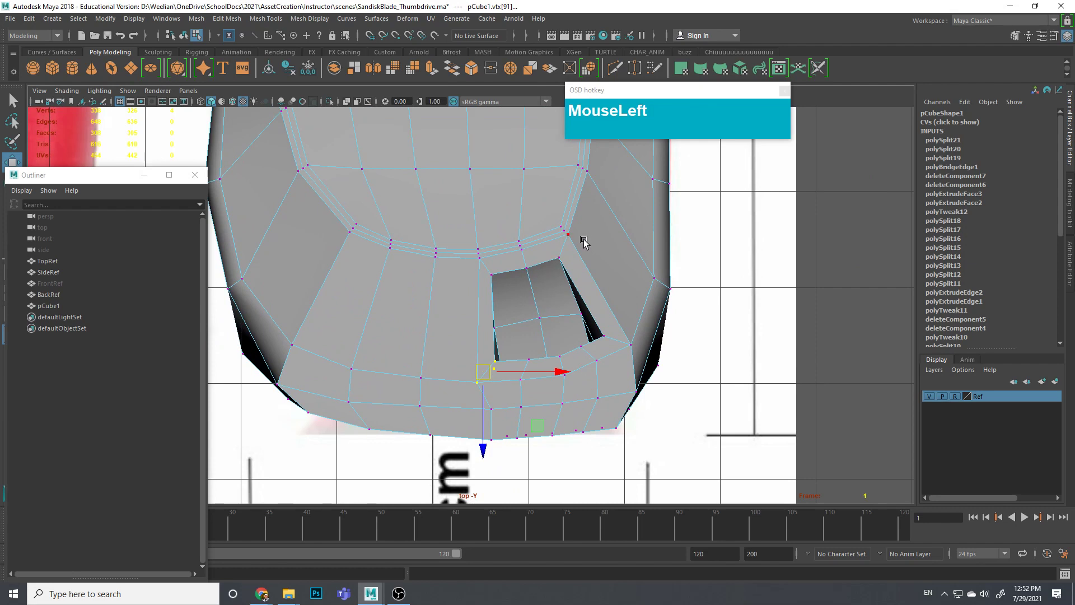
Step: Reposition the two outer corner vertices of the upper opening and the adjacent groove-edge vertex, and restore the smooth preview
{"action": "left_click_drag", "start_coordinate": [560, 242], "coordinate": [565, 232]}
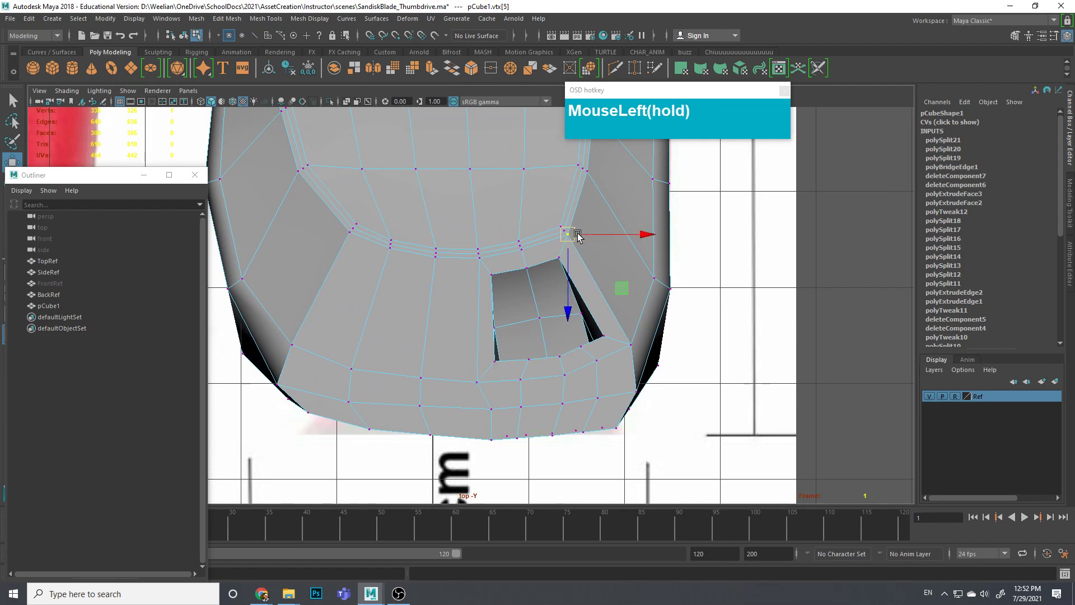
{"action": "mouse_move", "coordinate": [581, 284]}
{"action": "left_mouse_down"}
{"action": "mouse_move", "coordinate": [548, 255]}
{"action": "mouse_move", "coordinate": [569, 269]}
{"action": "left_mouse_up"}
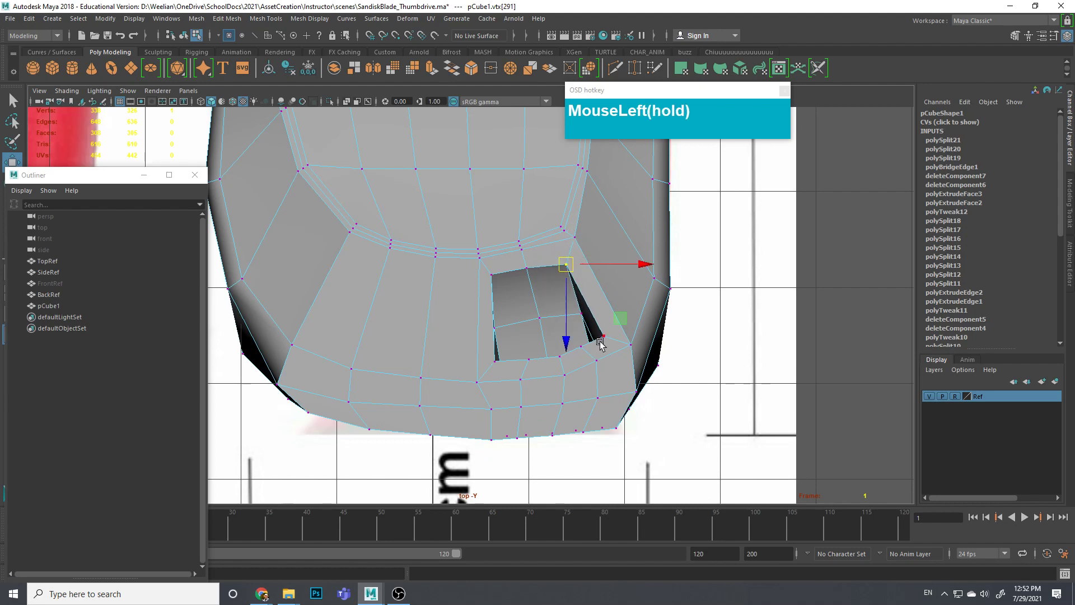
{"action": "left_click_drag", "start_coordinate": [593, 333], "coordinate": [594, 331]}
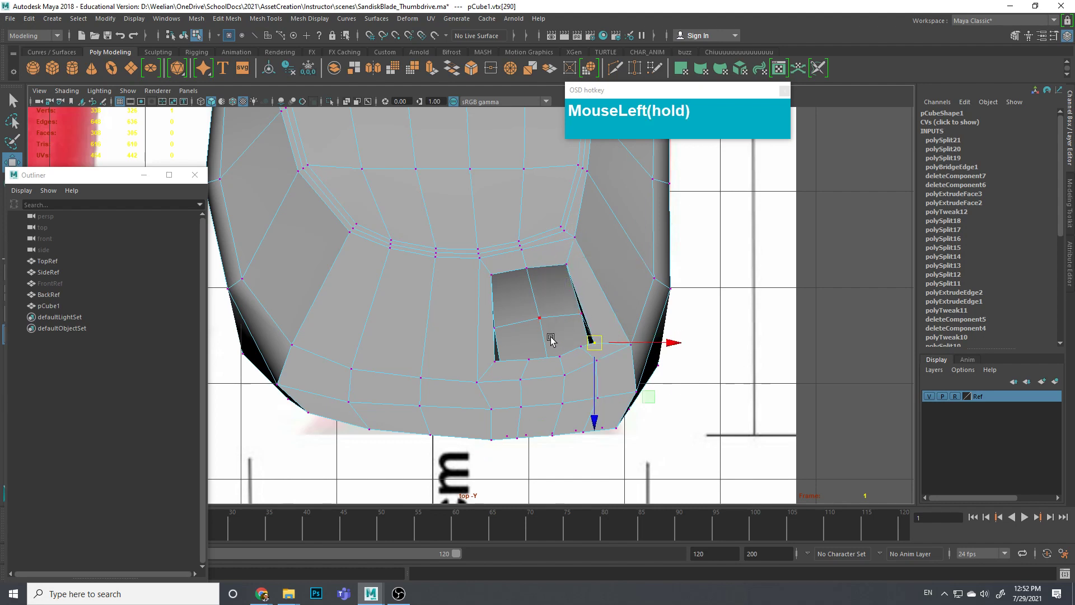
{"action": "key", "text": "3"}
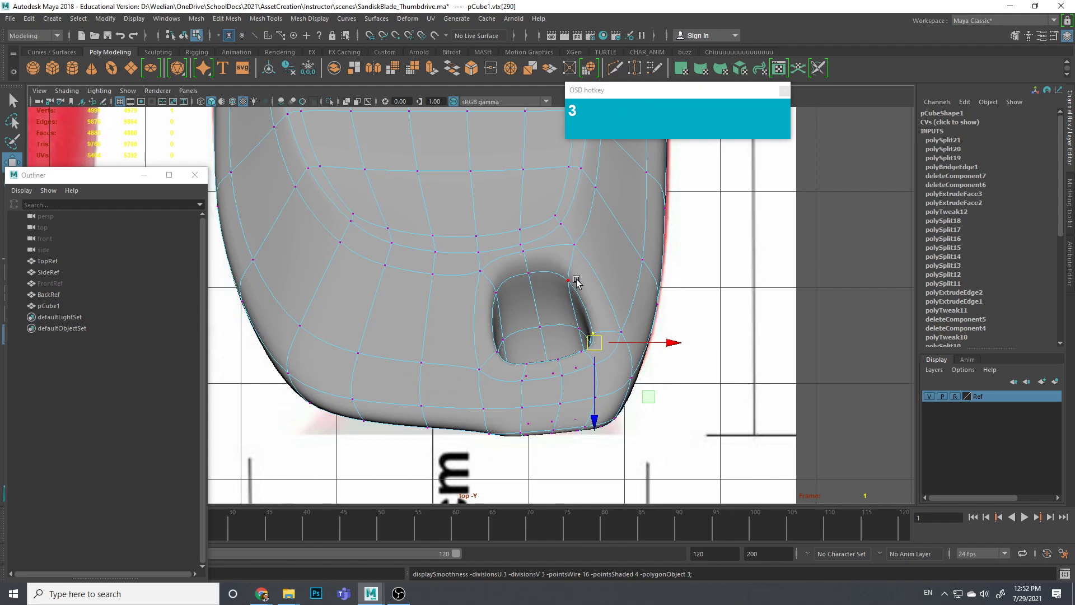
Step: Try to cut a lengthwise edge loop through the inner part of the upper opening with Multi-Cut, and undo it
{"action": "scroll", "coordinate": [577, 282], "scroll_direction": "up", "scroll_amount": 1}
{"action": "scroll", "coordinate": [535, 272], "scroll_direction": "up", "scroll_amount": 1}
{"action": "middle_click_drag", "start_coordinate": [590, 278], "coordinate": [559, 291], "text": "alt"}
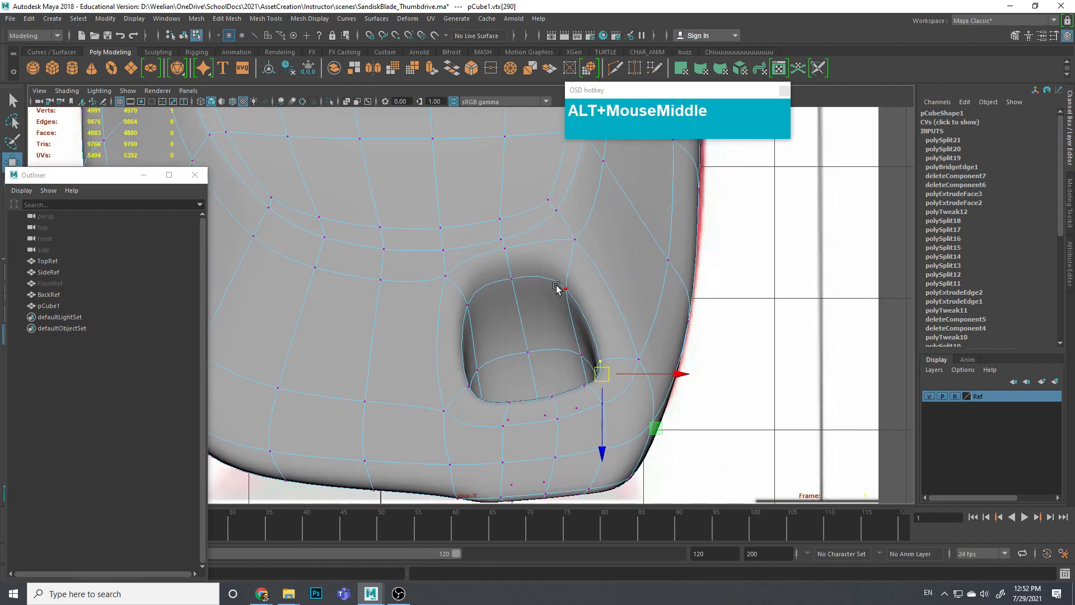
{"action": "scroll", "coordinate": [562, 296], "scroll_direction": "up", "scroll_amount": 1, "text": "alt"}
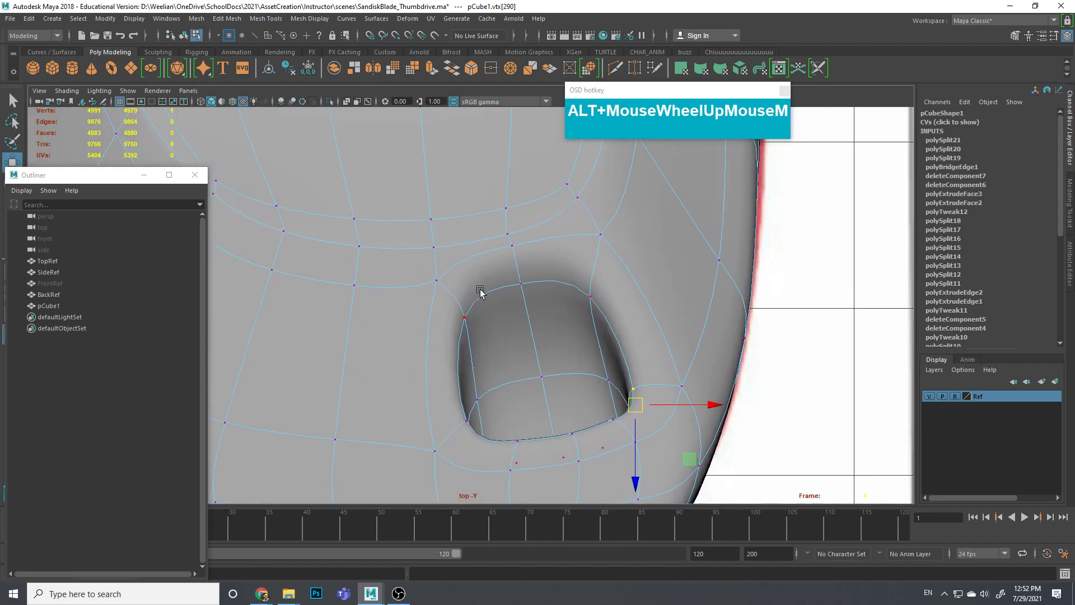
{"action": "left_click", "coordinate": [471, 262]}
{"action": "right_click_drag", "start_coordinate": [470, 260], "coordinate": [416, 257]}
{"action": "left_click", "coordinate": [470, 258]}
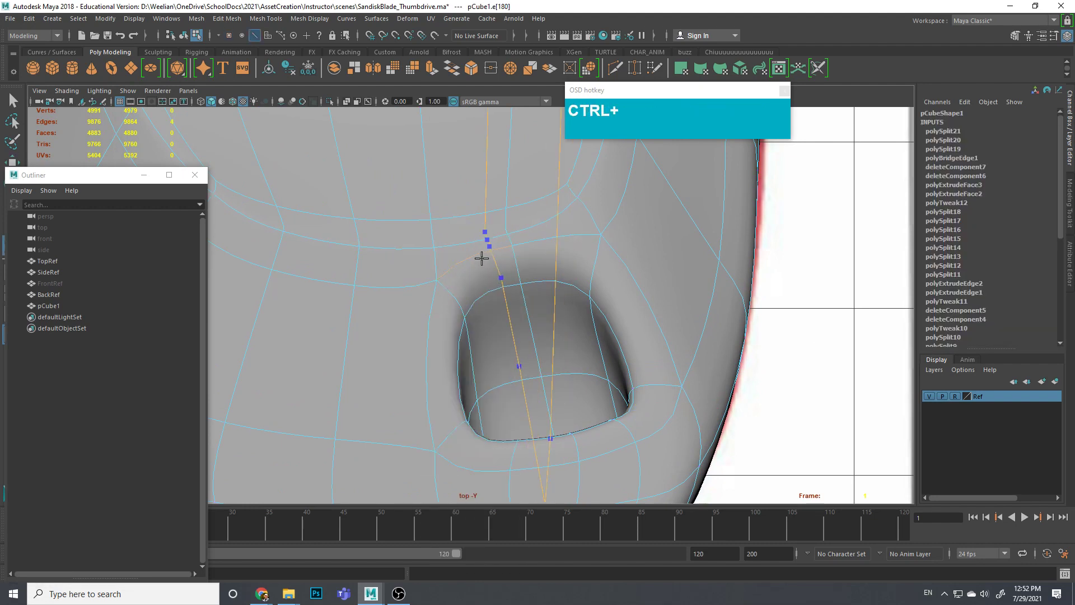
{"action": "left_click", "coordinate": [451, 266], "text": "ctrl"}
{"action": "scroll", "coordinate": [491, 286], "scroll_direction": "down", "scroll_amount": 5}
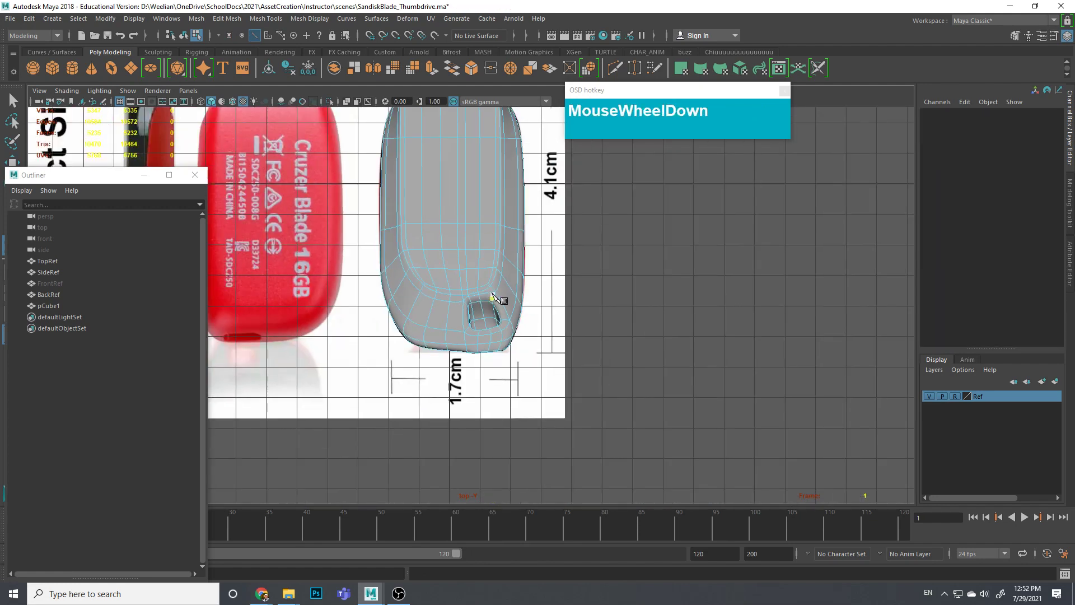
{"action": "middle_click_drag", "start_coordinate": [493, 308], "coordinate": [566, 501], "text": "alt"}
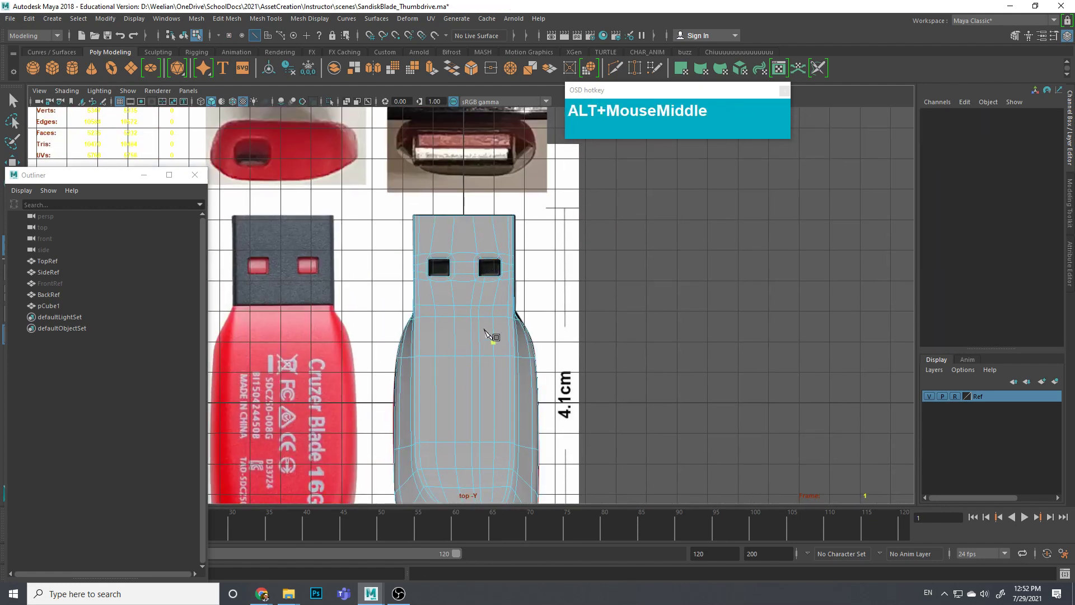
{"action": "middle_click_drag", "start_coordinate": [492, 336], "coordinate": [482, 245], "text": "alt"}
{"action": "key", "text": "ctrl+z"}
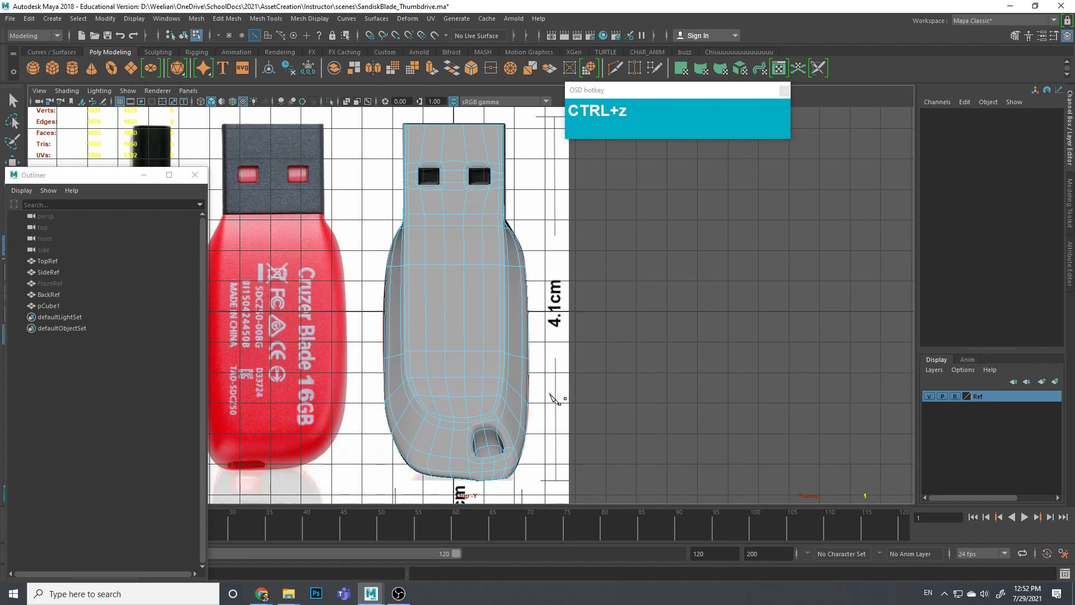
Step: With smooth preview off, start a Multi-Cut line from the vertex above the opening's middle to its rim near the inner corner
{"action": "scroll", "coordinate": [559, 437], "scroll_direction": "up", "scroll_amount": 4}
{"action": "scroll", "coordinate": [543, 457], "scroll_direction": "up", "scroll_amount": 4}
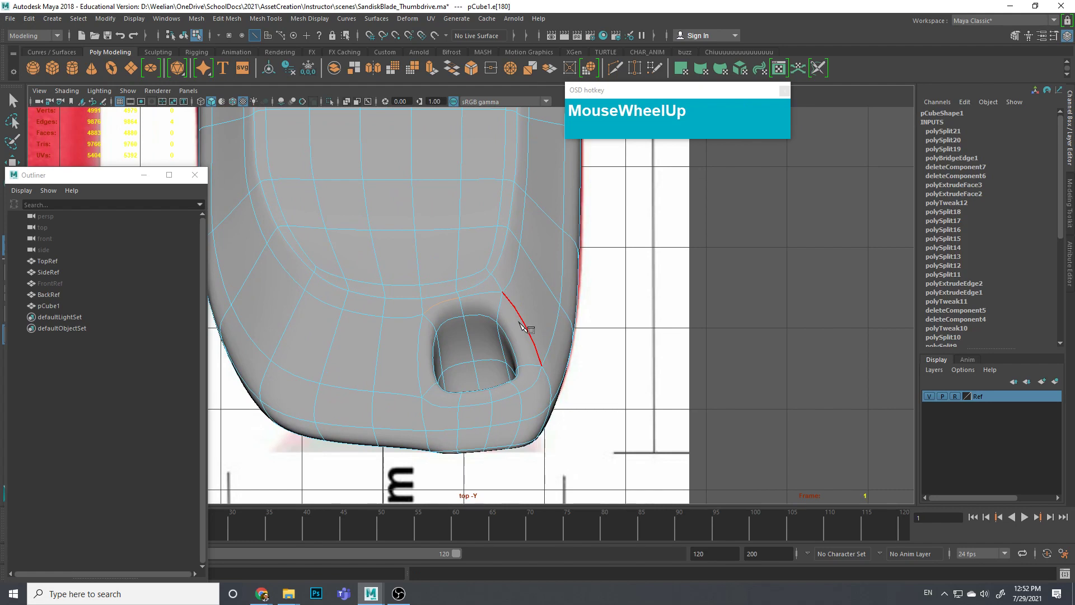
{"action": "scroll", "coordinate": [521, 326], "scroll_direction": "up", "scroll_amount": 6}
{"action": "left_click", "coordinate": [520, 325]}
{"action": "scroll", "coordinate": [512, 328], "scroll_direction": "up", "scroll_amount": 2}
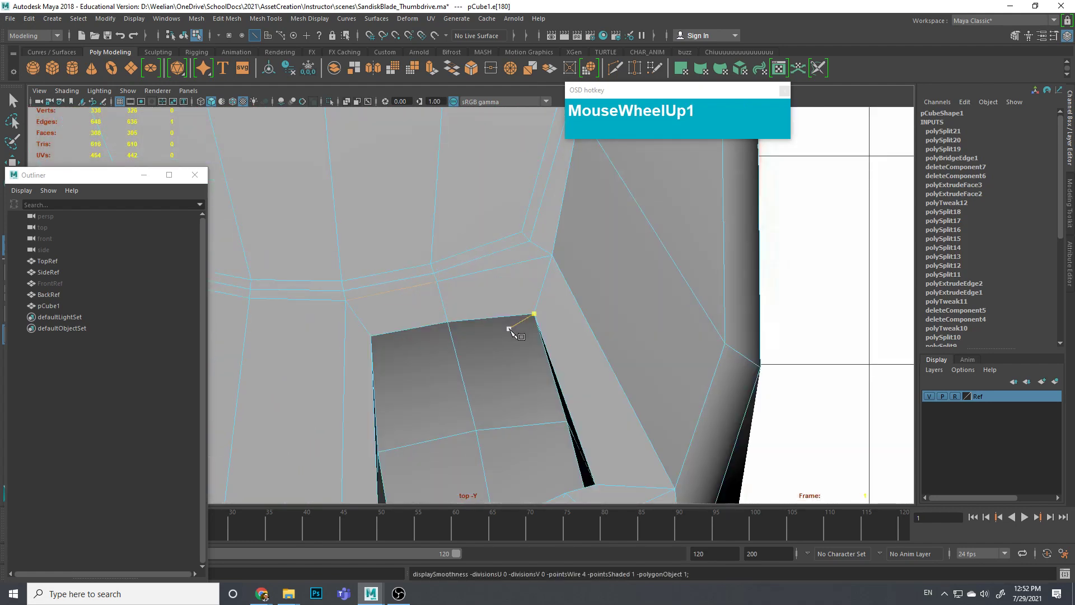
{"action": "scroll", "coordinate": [514, 314], "scroll_direction": "up", "scroll_amount": 2}
{"action": "middle_click_drag", "start_coordinate": [470, 312], "coordinate": [518, 307], "text": "alt"}
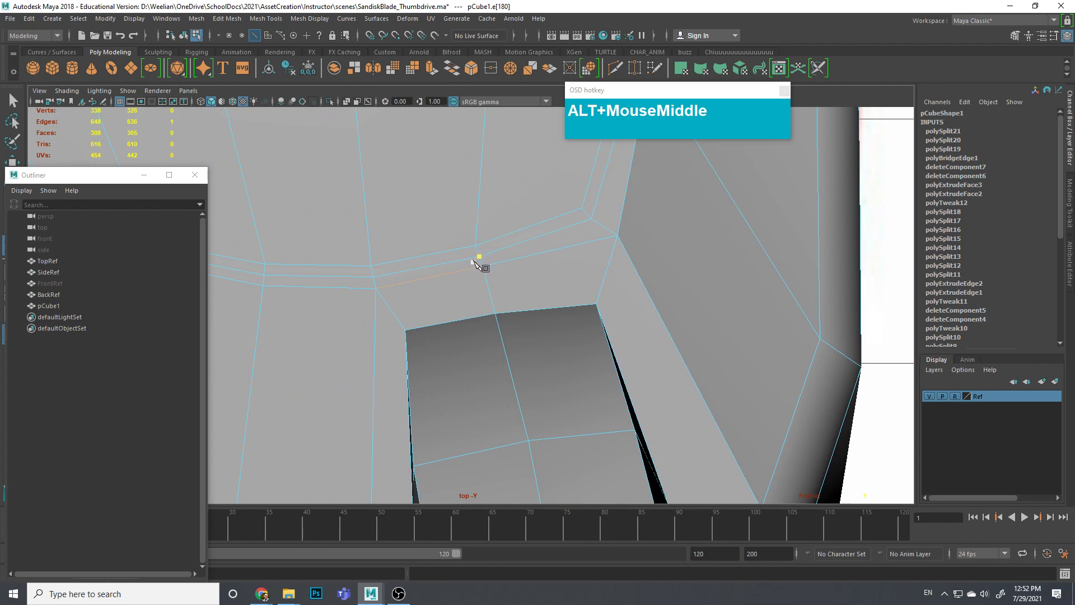
{"action": "mouse_move", "coordinate": [479, 274]}
{"action": "middle_mouse_down", "text": "alt"}
{"action": "mouse_move", "coordinate": [501, 274]}
{"action": "mouse_move", "coordinate": [482, 285]}
{"action": "middle_mouse_up", "text": "alt"}
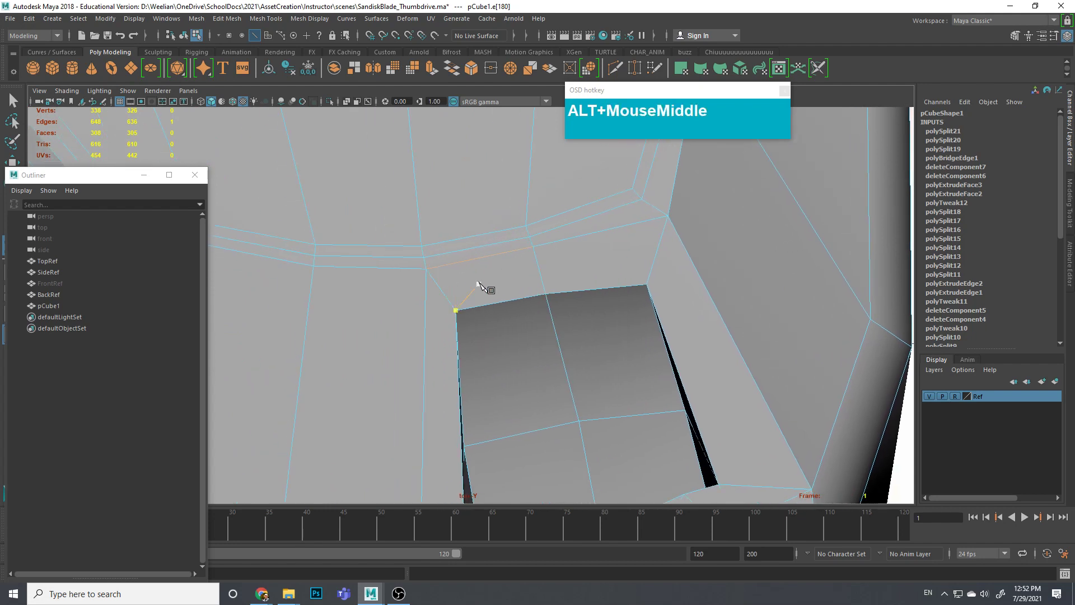
{"action": "left_click", "coordinate": [533, 248]}
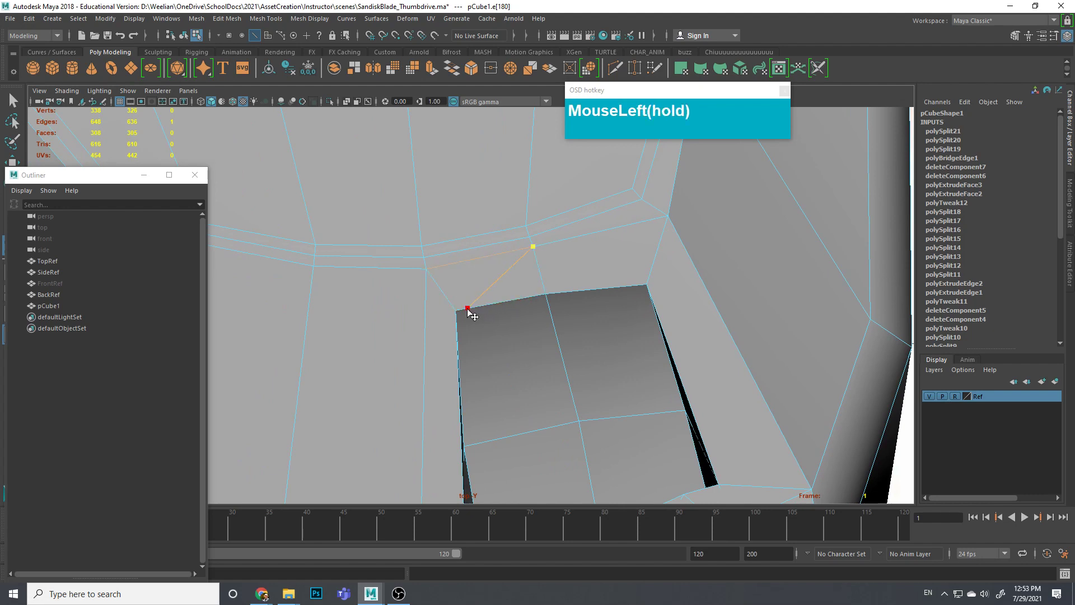
{"action": "scroll", "coordinate": [476, 327], "scroll_direction": "down", "scroll_amount": 5}
{"action": "middle_click_drag", "start_coordinate": [483, 338], "coordinate": [466, 325], "text": "alt"}
{"action": "left_click_drag", "start_coordinate": [466, 325], "coordinate": [442, 332], "text": "alt"}
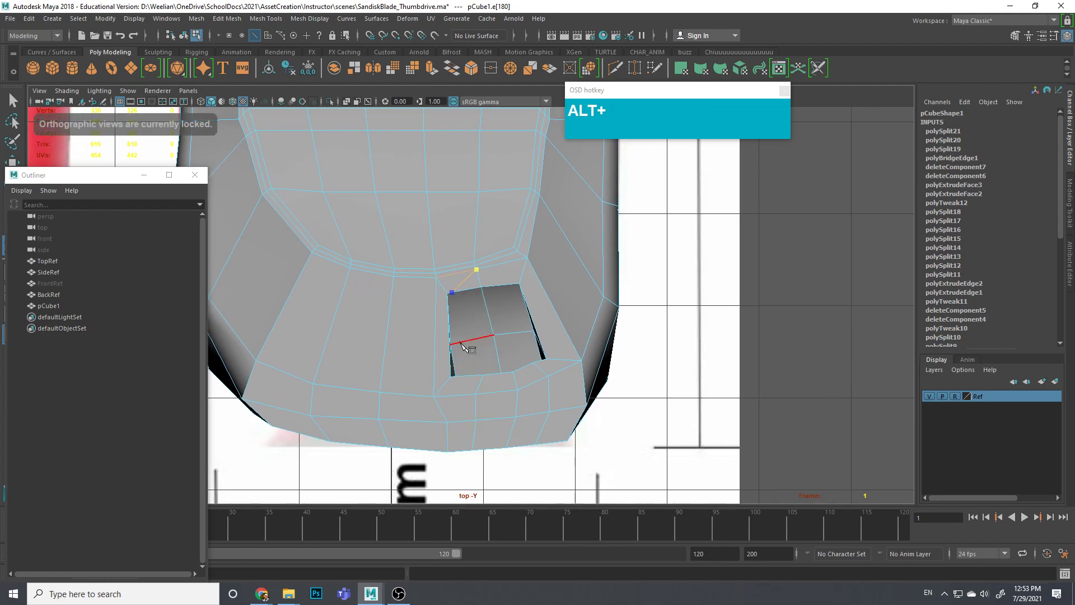
Step: Continue the cut along the inner side of the strip through the hole to the end-wall opening's lower outer corner, and complete it
{"action": "left_click", "coordinate": [460, 344]}
{"action": "key", "text": "space"}
{"action": "left_click_drag", "start_coordinate": [484, 366], "coordinate": [615, 354]}
{"action": "left_click", "coordinate": [518, 314]}
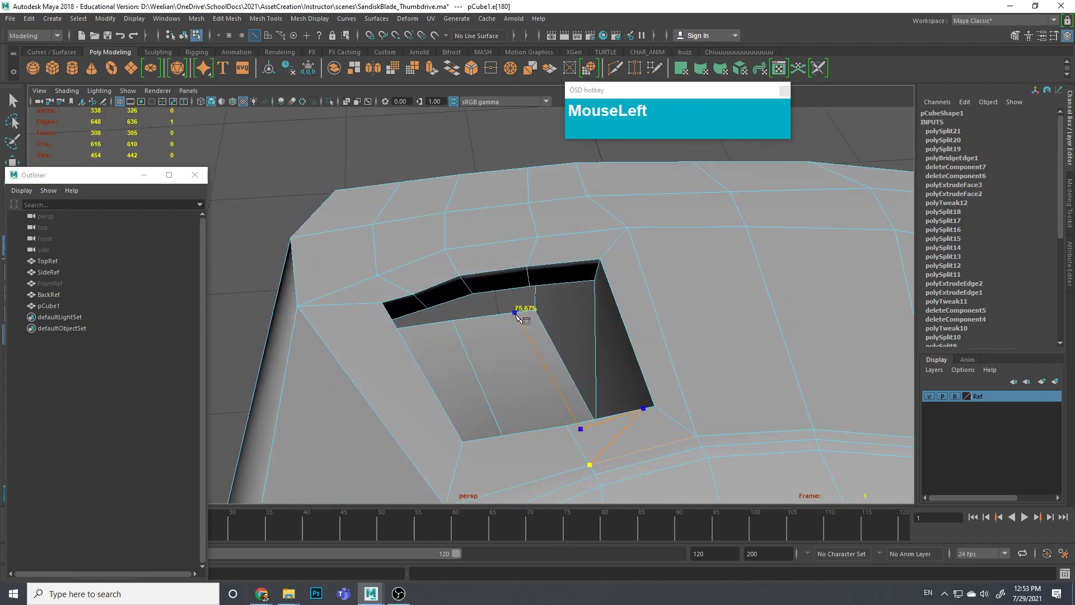
{"action": "left_click_drag", "start_coordinate": [498, 344], "coordinate": [591, 312], "text": "alt"}
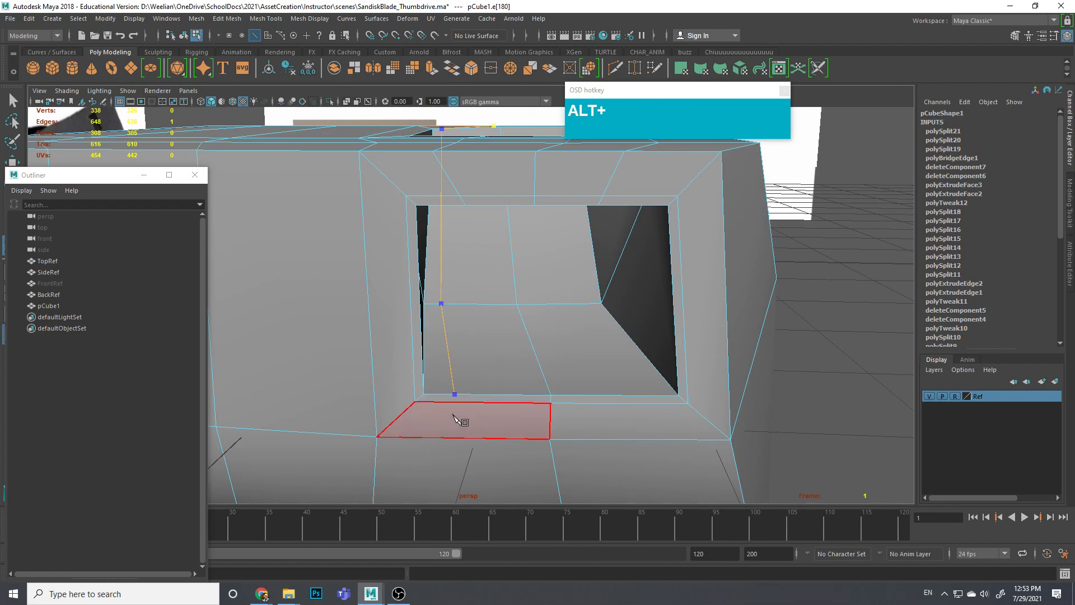
{"action": "left_click", "coordinate": [455, 401]}
{"action": "left_click_drag", "start_coordinate": [455, 403], "coordinate": [453, 403]}
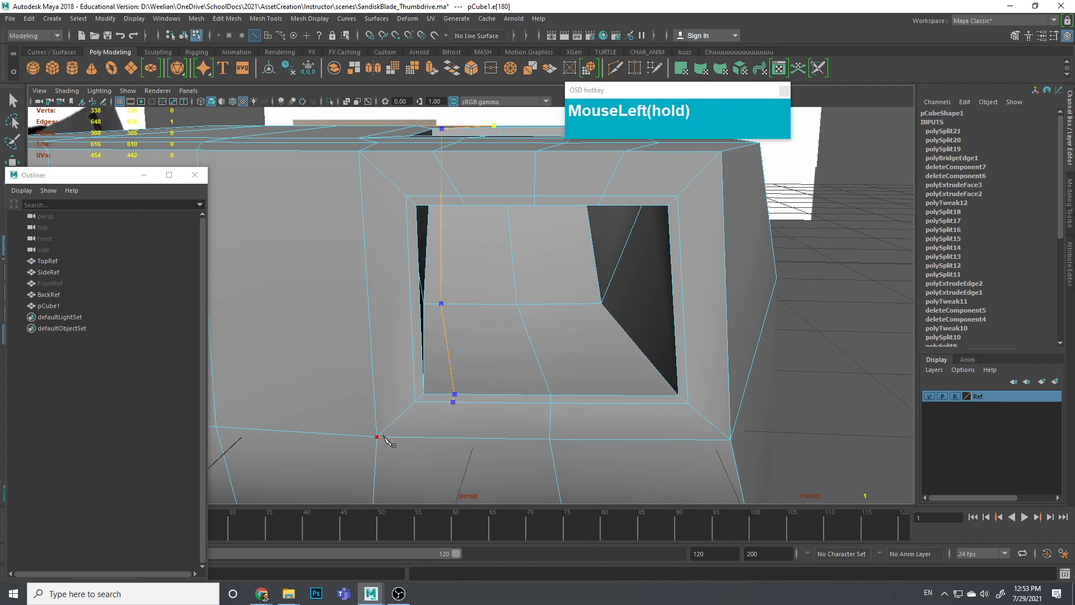
{"action": "key", "text": "Return"}
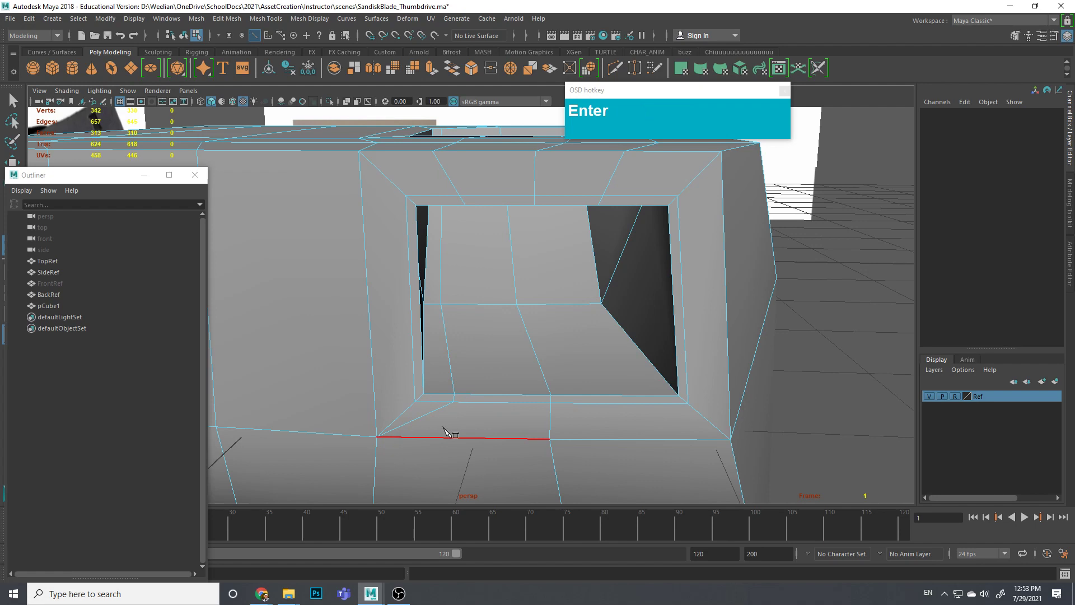
{"action": "left_click_drag", "start_coordinate": [447, 402], "coordinate": [519, 290], "text": "alt"}
{"action": "middle_click_drag", "start_coordinate": [517, 245], "coordinate": [490, 241], "text": "alt"}
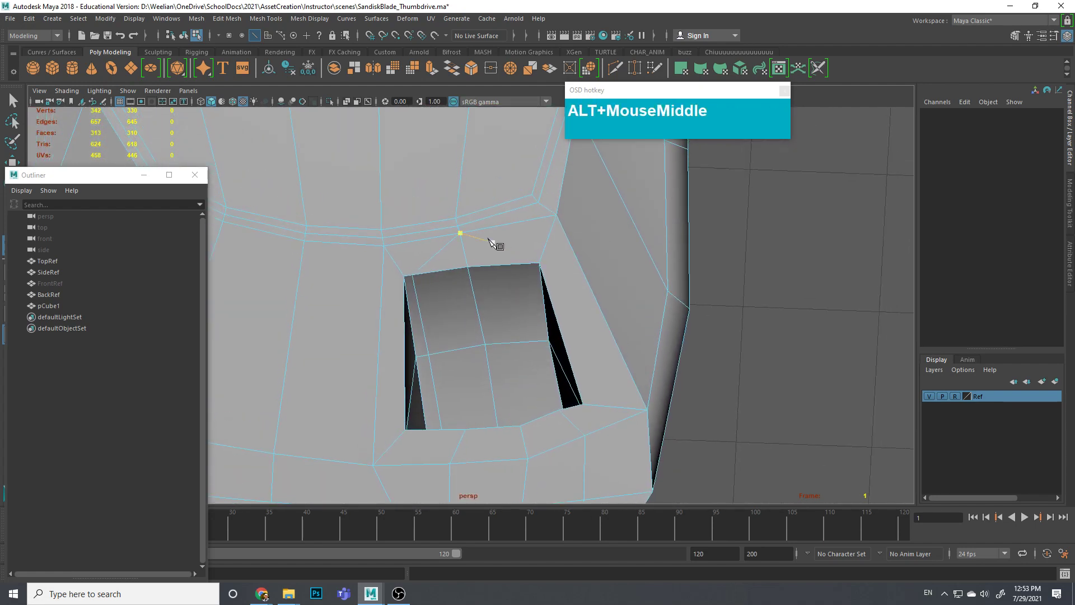
Step: Multi-Cut from the vertex above the upper opening's middle, along the outer side of the hole's strip, to the corner vertex beyond the end-wall opening
{"action": "left_click", "coordinate": [461, 233]}
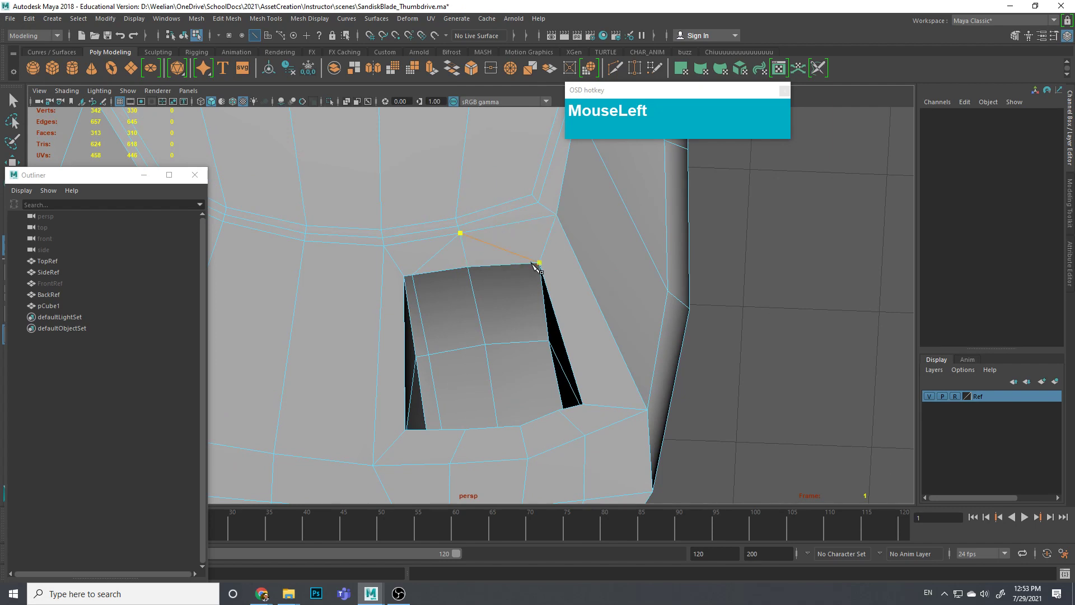
{"action": "left_click_drag", "start_coordinate": [530, 307], "coordinate": [540, 343]}
{"action": "mouse_move", "coordinate": [541, 343]}
{"action": "left_mouse_down", "text": "alt"}
{"action": "mouse_move", "coordinate": [526, 267]}
{"action": "mouse_move", "coordinate": [554, 358]}
{"action": "left_mouse_up", "text": "alt"}
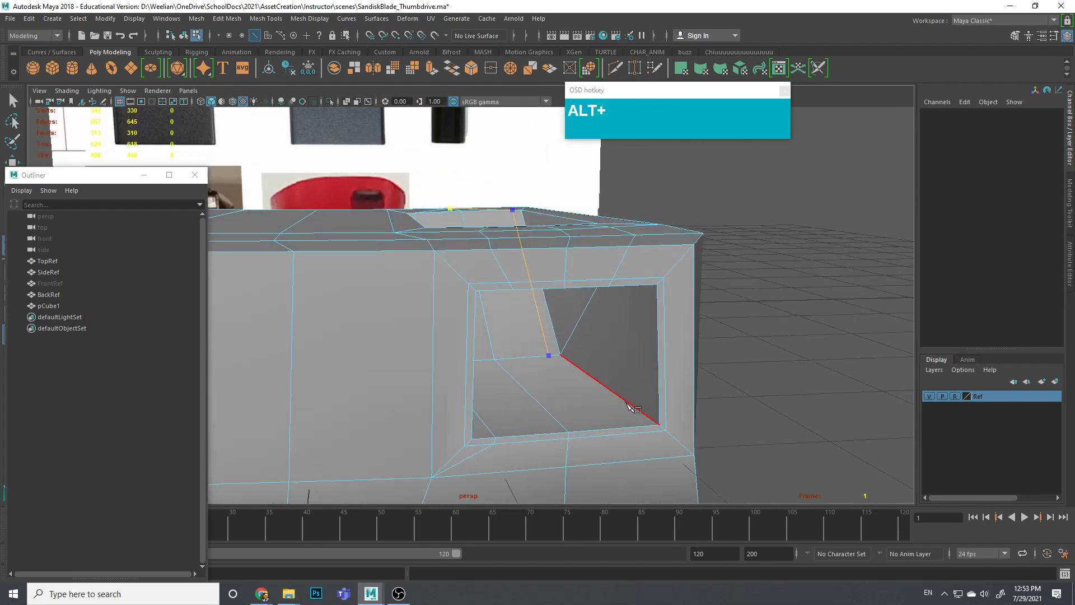
{"action": "left_click", "coordinate": [647, 427]}
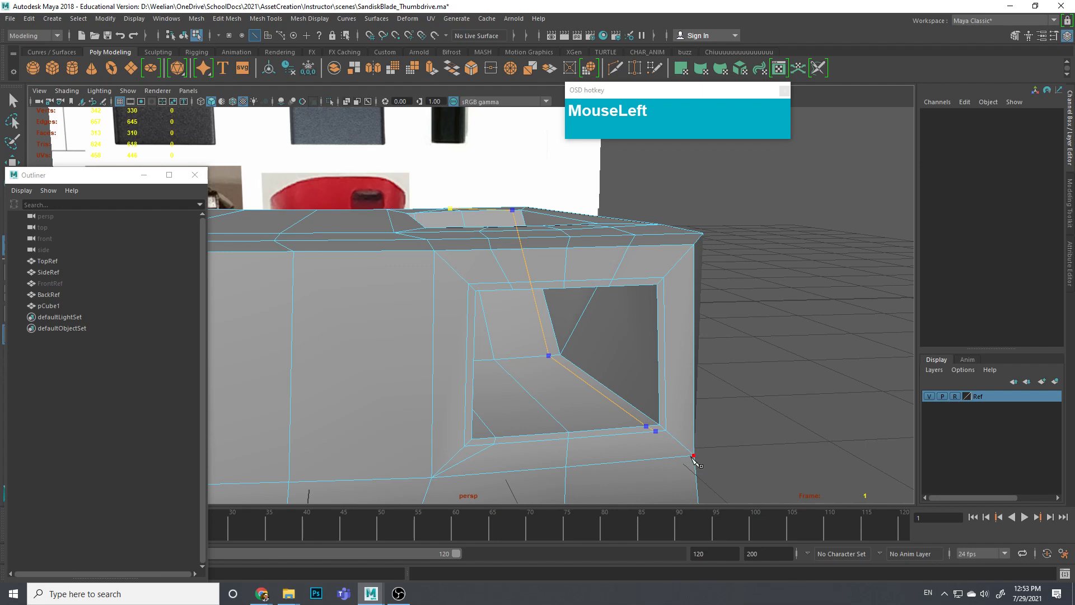
{"action": "key", "text": "Return"}
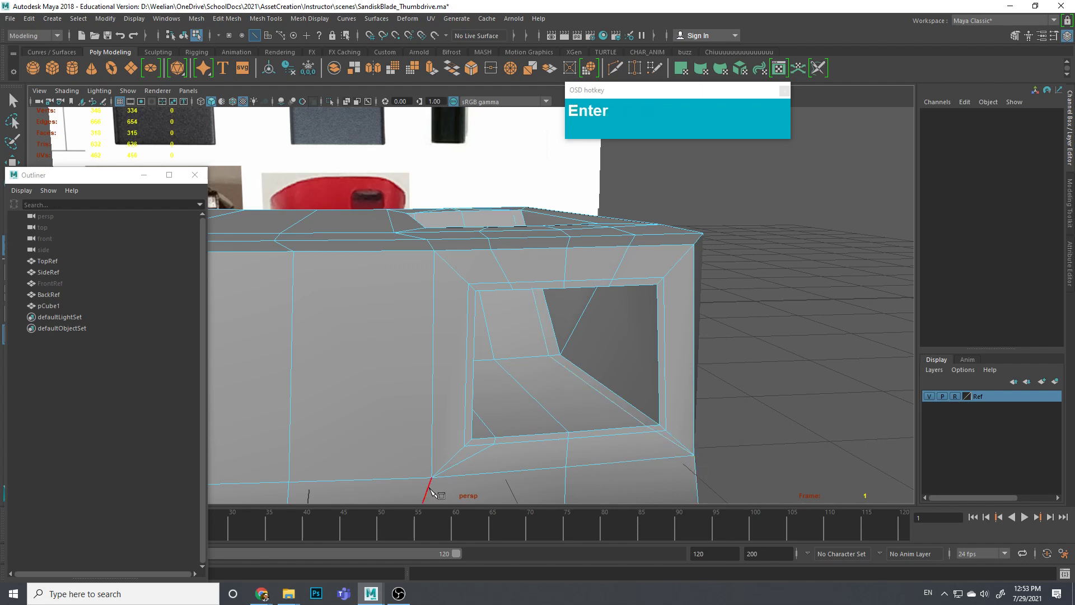
Step: Cut a line below the end-wall opening between its two lower diagonal corner edges with Multi-Cut
{"action": "left_click", "coordinate": [467, 459]}
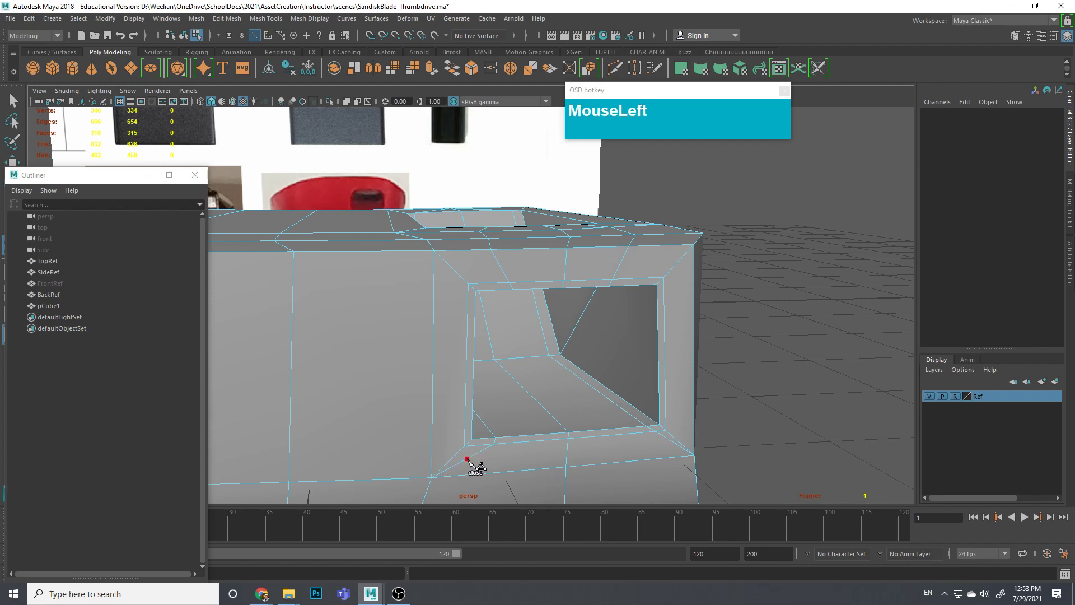
{"action": "left_click", "coordinate": [674, 442]}
{"action": "key", "text": "Return"}
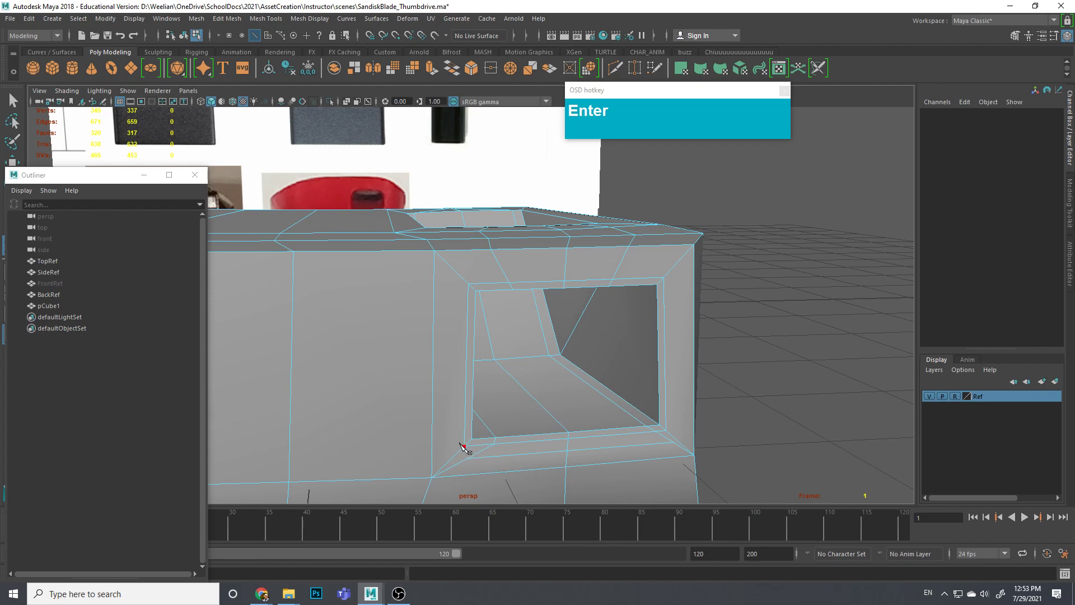
Step: Move both end vertices of the cut below the end-wall opening inward, and restore the smooth preview
{"action": "key", "text": "q"}
{"action": "right_click_drag", "start_coordinate": [470, 464], "coordinate": [430, 406]}
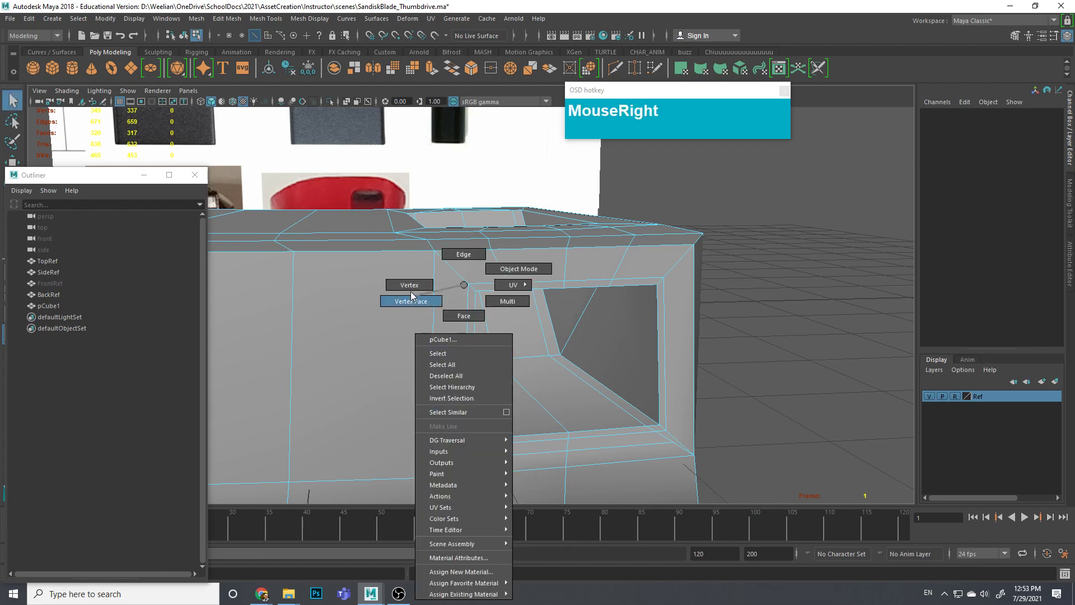
{"action": "right_click_drag", "start_coordinate": [411, 295], "coordinate": [409, 286]}
{"action": "left_click", "coordinate": [464, 460]}
{"action": "key", "text": "w"}
{"action": "left_click_drag", "start_coordinate": [508, 458], "coordinate": [515, 457]}
{"action": "left_click", "coordinate": [675, 445]}
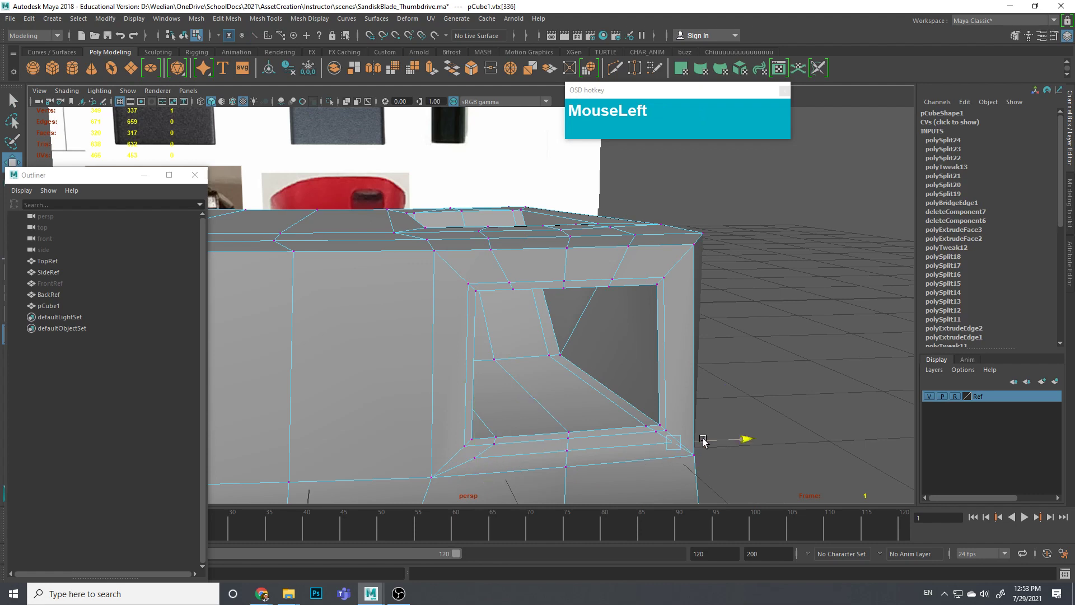
{"action": "left_click_drag", "start_coordinate": [703, 440], "coordinate": [694, 446]}
{"action": "key", "text": "3"}
Step: Delete the edge joining the upper opening's middle rim vertex to the vertex directly above it
{"action": "left_click_drag", "start_coordinate": [716, 389], "coordinate": [641, 417], "text": "alt"}
{"action": "middle_click_drag", "start_coordinate": [642, 418], "coordinate": [518, 407], "text": "alt"}
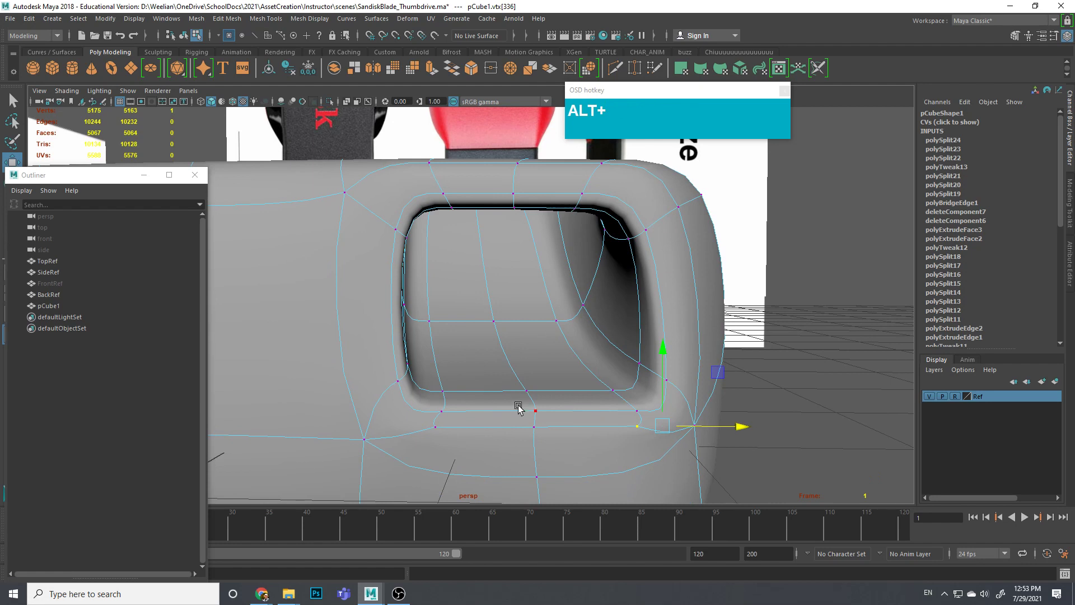
{"action": "scroll", "coordinate": [456, 437], "scroll_direction": "up", "scroll_amount": 2}
{"action": "middle_click_drag", "start_coordinate": [456, 437], "coordinate": [559, 408], "text": "alt"}
{"action": "left_click_drag", "start_coordinate": [559, 409], "coordinate": [631, 409], "text": "alt"}
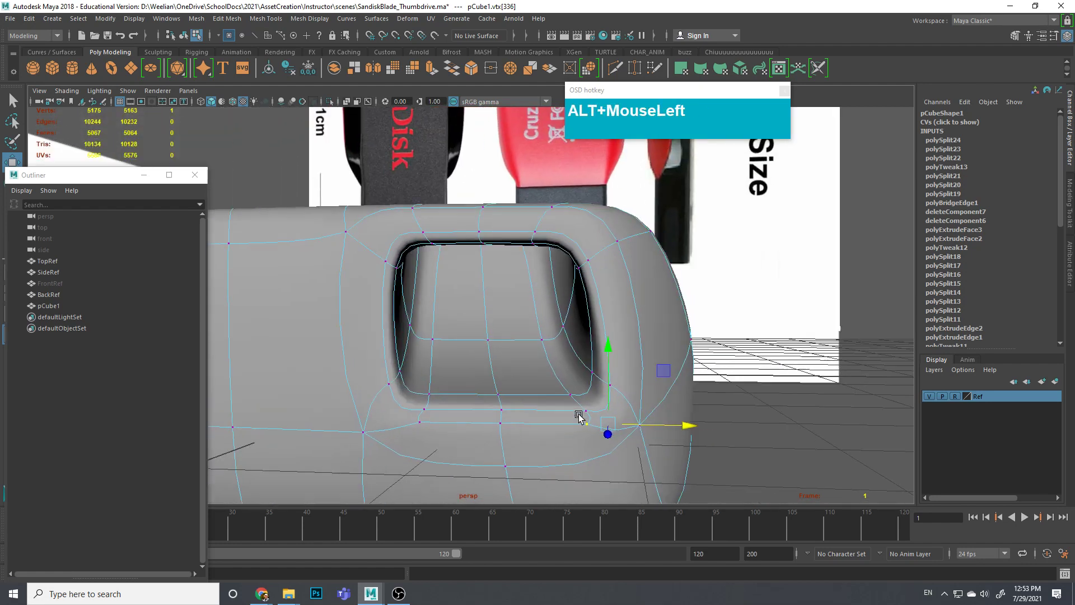
{"action": "left_click", "coordinate": [563, 387]}
{"action": "left_click_drag", "start_coordinate": [409, 375], "coordinate": [506, 408]}
{"action": "middle_click_drag", "start_coordinate": [514, 402], "coordinate": [540, 396], "text": "alt"}
{"action": "left_click_drag", "start_coordinate": [540, 396], "coordinate": [486, 259], "text": "alt"}
{"action": "right_click_drag", "start_coordinate": [485, 260], "coordinate": [479, 224]}
{"action": "left_click", "coordinate": [482, 247]}
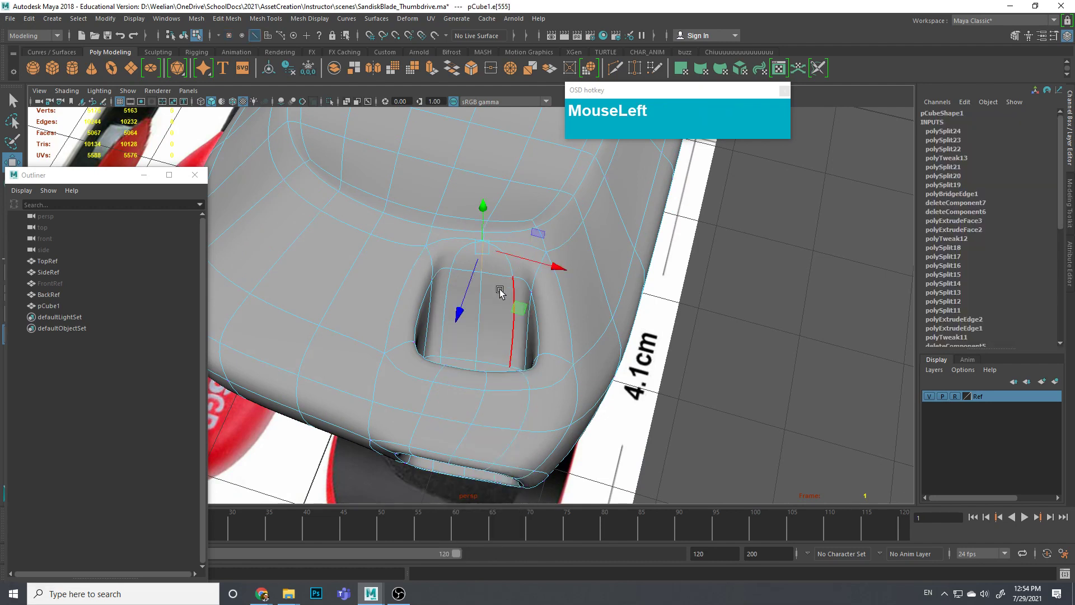
{"action": "key", "text": "Delete"}
Step: With smooth preview off, shift the middle vertex of the upper opening's inner rim lengthwise to straighten the rim
{"action": "left_click_drag", "start_coordinate": [533, 304], "coordinate": [532, 302], "text": "alt"}
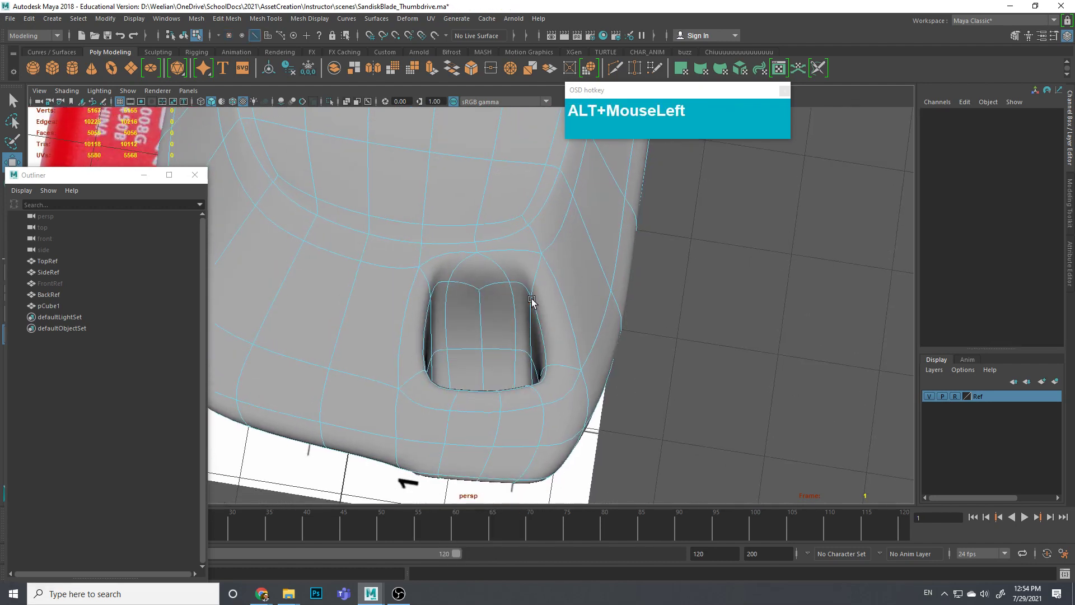
{"action": "scroll", "coordinate": [534, 311], "scroll_direction": "up", "scroll_amount": 3}
{"action": "middle_click_drag", "start_coordinate": [540, 324], "coordinate": [563, 325], "text": "alt"}
{"action": "scroll", "coordinate": [562, 351], "scroll_direction": "up", "scroll_amount": 3, "text": "alt"}
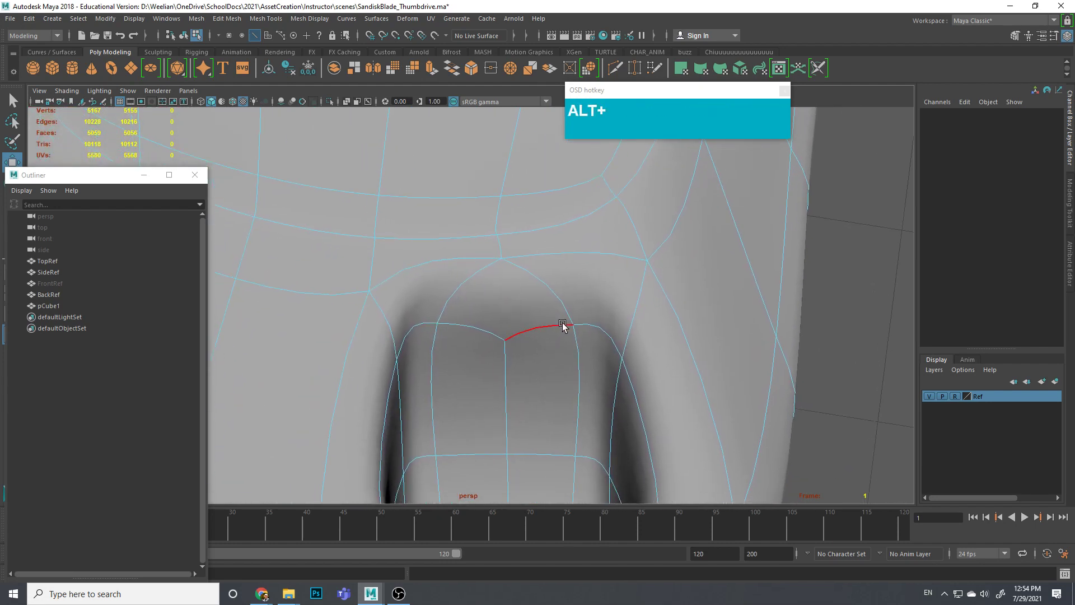
{"action": "scroll", "coordinate": [528, 319], "scroll_direction": "down", "scroll_amount": 3}
{"action": "left_click_drag", "start_coordinate": [528, 319], "coordinate": [550, 336], "text": "alt"}
{"action": "scroll", "coordinate": [517, 330], "scroll_direction": "up", "scroll_amount": 4}
{"action": "scroll", "coordinate": [516, 329], "scroll_direction": "up", "scroll_amount": 2}
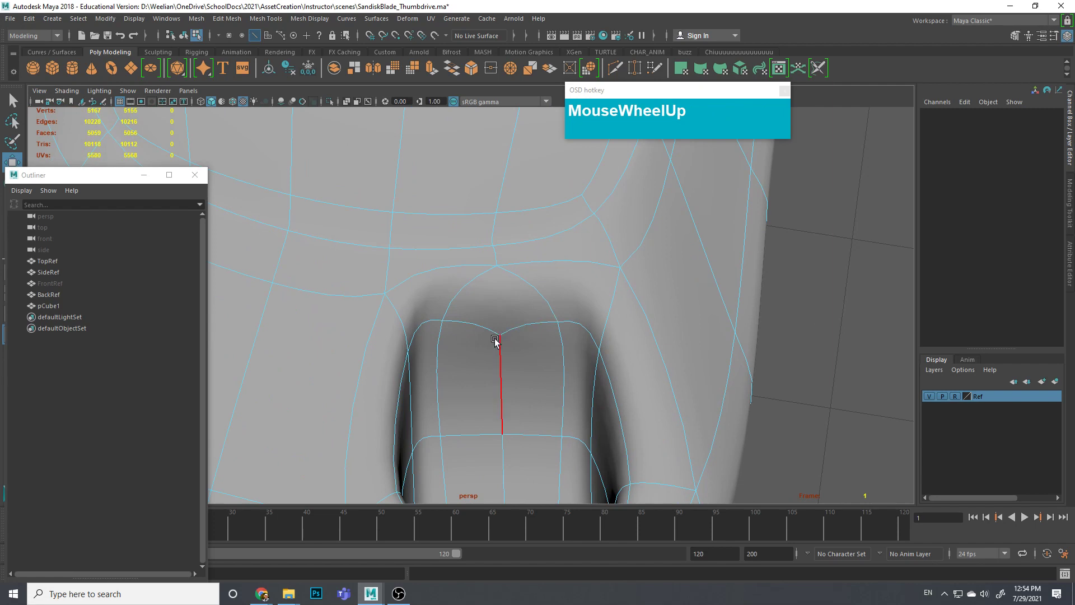
{"action": "right_click_drag", "start_coordinate": [500, 334], "coordinate": [530, 367]}
{"action": "key", "text": "1"}
{"action": "middle_click_drag", "start_coordinate": [547, 360], "coordinate": [509, 324], "text": "alt"}
{"action": "right_click_drag", "start_coordinate": [504, 284], "coordinate": [456, 285]}
{"action": "left_click", "coordinate": [514, 326]}
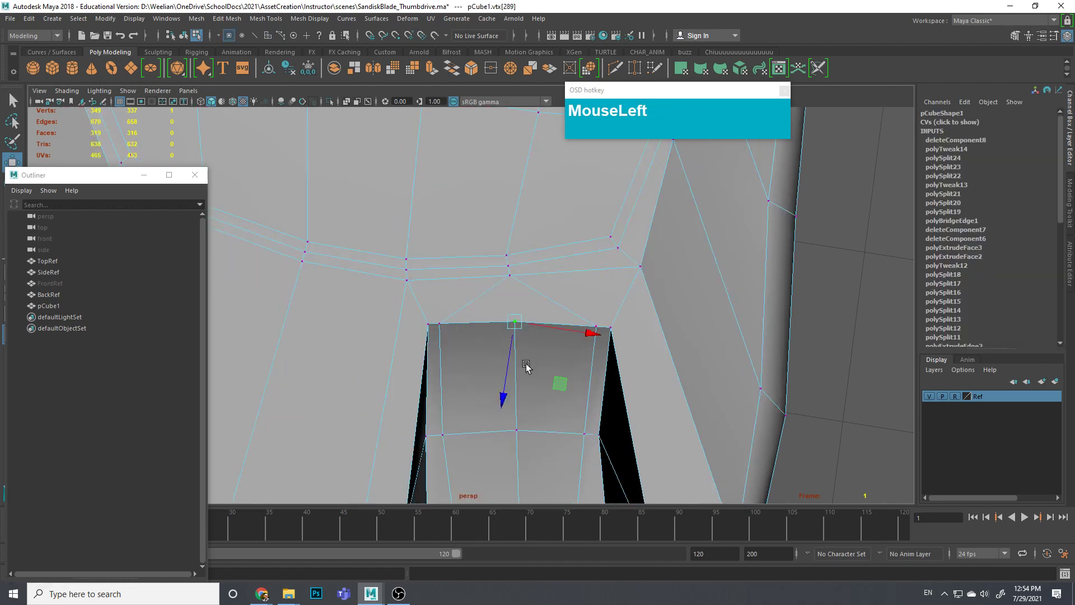
{"action": "left_click_drag", "start_coordinate": [506, 388], "coordinate": [506, 386]}
Step: Adjust the rim vertex near the upper opening's outer corner and the middle rim vertex, and restore the smooth preview
{"action": "left_click", "coordinate": [595, 327]}
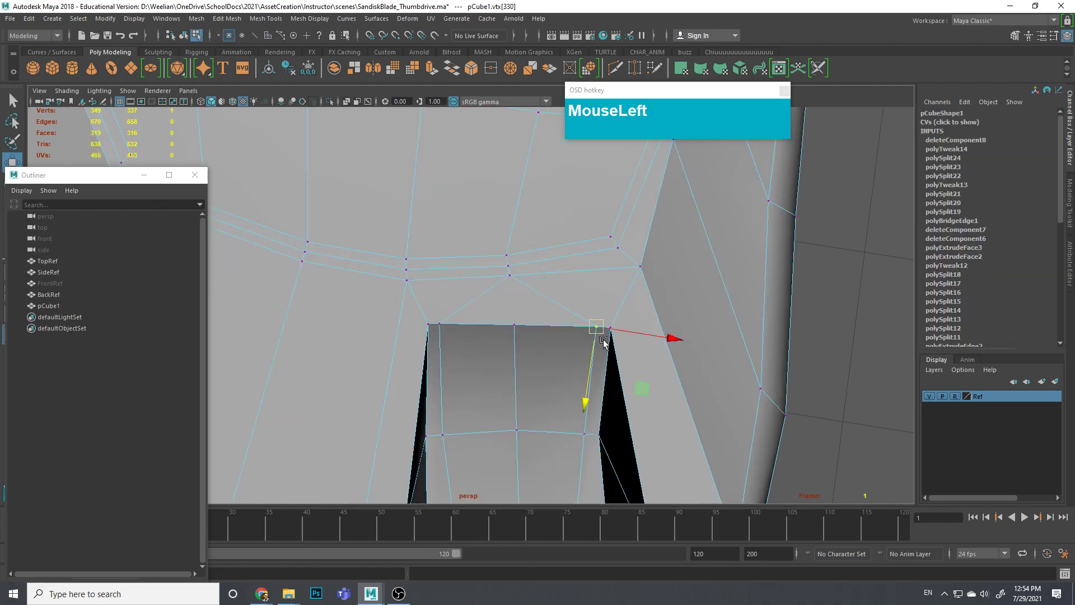
{"action": "left_click_drag", "start_coordinate": [645, 336], "coordinate": [643, 336]}
{"action": "middle_click_drag", "start_coordinate": [579, 300], "coordinate": [559, 325], "text": "alt"}
{"action": "scroll", "coordinate": [572, 333], "scroll_direction": "up", "scroll_amount": 3}
{"action": "left_click", "coordinate": [506, 373]}
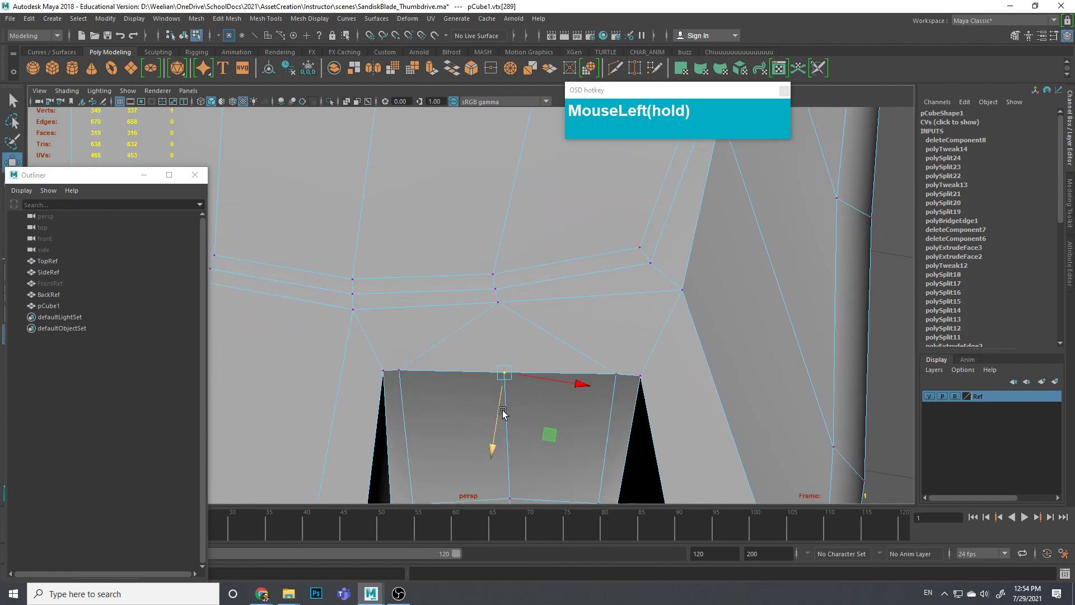
{"action": "key", "text": "3"}
Step: Reposition the middle vertex on the bend of the strip inside the lanyard hole
{"action": "left_click_drag", "start_coordinate": [558, 406], "coordinate": [487, 426], "text": "alt"}
{"action": "middle_click_drag", "start_coordinate": [488, 425], "coordinate": [447, 362], "text": "alt"}
{"action": "left_click_drag", "start_coordinate": [447, 362], "coordinate": [577, 443], "text": "alt"}
{"action": "left_click", "coordinate": [480, 469]}
{"action": "middle_click_drag", "start_coordinate": [483, 493], "coordinate": [475, 408], "text": "alt"}
{"action": "left_click_drag", "start_coordinate": [473, 413], "coordinate": [478, 415]}
{"action": "left_click_drag", "start_coordinate": [589, 322], "coordinate": [523, 314], "text": "alt"}
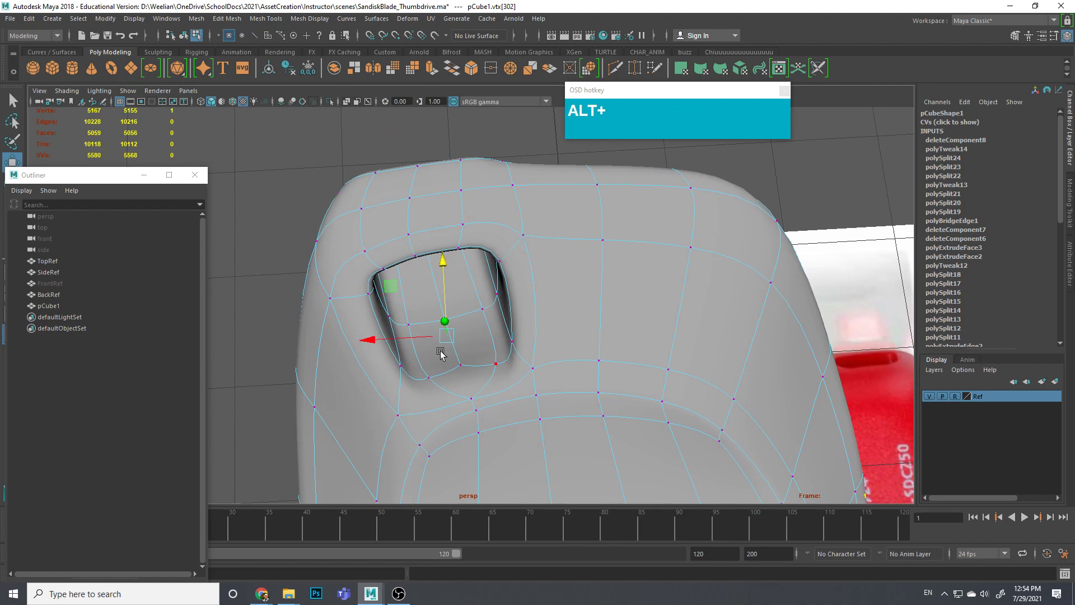
Step: In the top view, select the end-wall vertices by the lanyard hole and rotate and move them to even out the end's outline
{"action": "scroll", "coordinate": [569, 280], "scroll_direction": "down", "scroll_amount": 3}
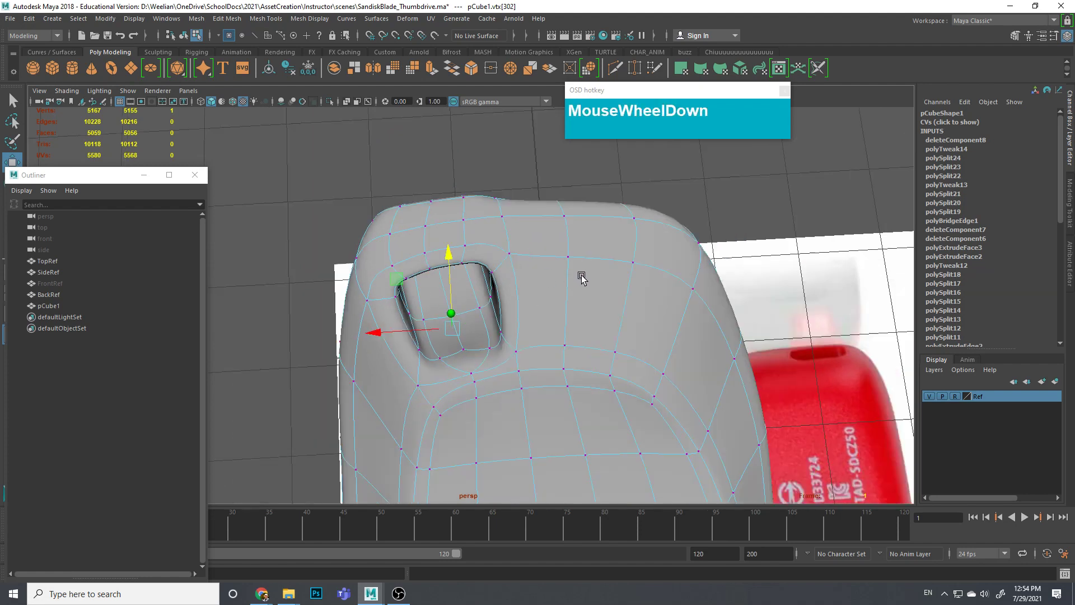
{"action": "key", "text": "space"}
{"action": "left_click", "coordinate": [529, 289]}
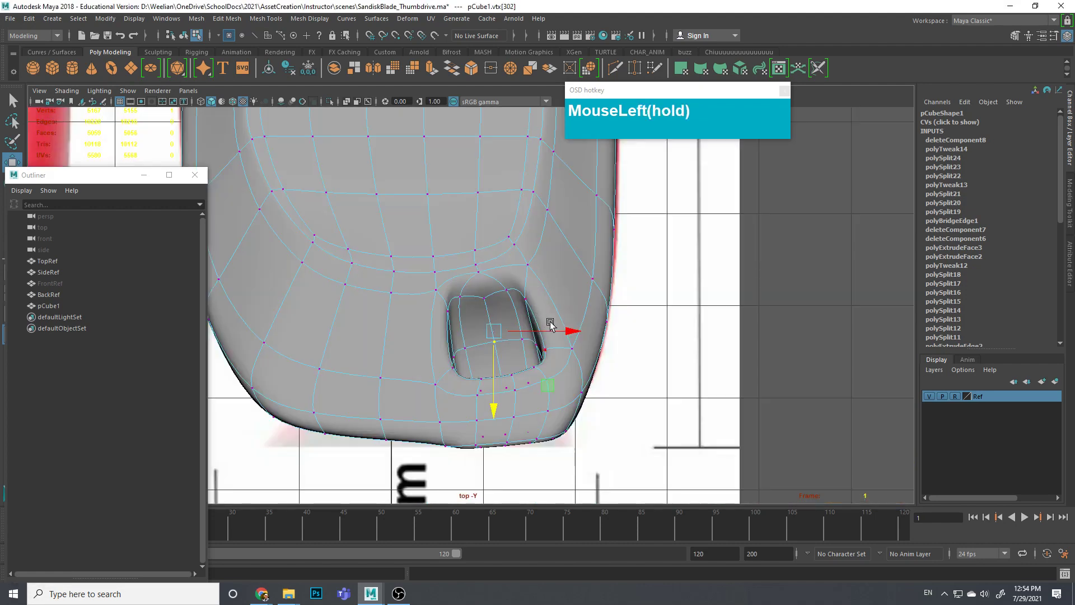
{"action": "middle_click_drag", "start_coordinate": [656, 364], "coordinate": [661, 404], "text": "alt"}
{"action": "scroll", "coordinate": [661, 404], "scroll_direction": "up", "scroll_amount": 2}
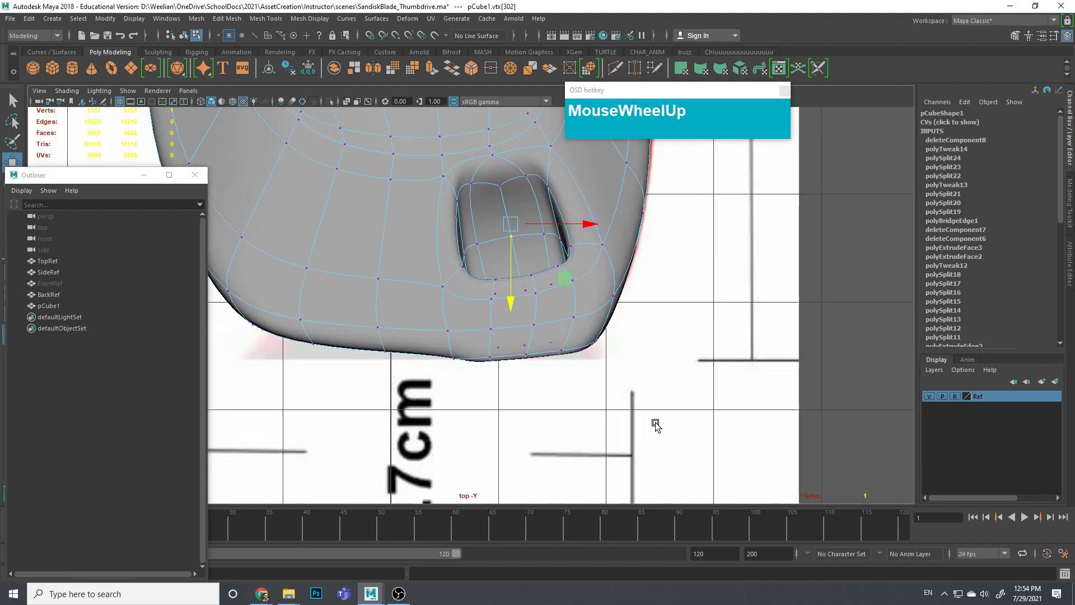
{"action": "left_click_drag", "start_coordinate": [695, 431], "coordinate": [412, 340]}
{"action": "key", "text": "e"}
{"action": "left_click_drag", "start_coordinate": [570, 300], "coordinate": [577, 304]}
{"action": "key", "text": "w"}
{"action": "left_click", "coordinate": [529, 397]}
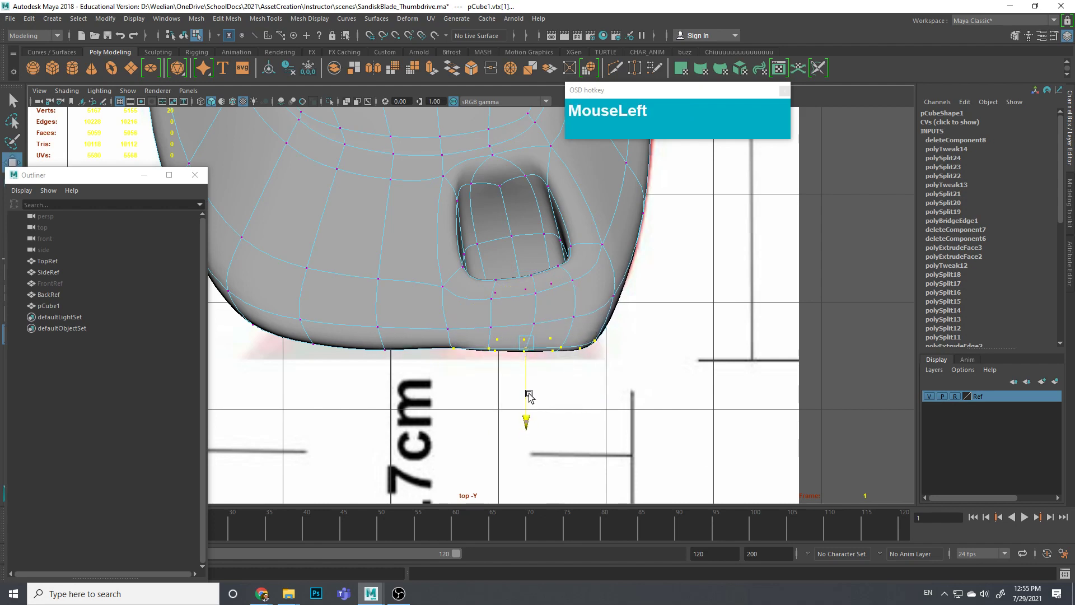
{"action": "key", "text": "e"}
{"action": "left_click_drag", "start_coordinate": [567, 290], "coordinate": [572, 264]}
{"action": "left_click", "coordinate": [668, 299]}
Step: In the perspective view with smooth preview off, move the row of edge vertices above the end-wall opening inward
{"action": "scroll", "coordinate": [636, 305], "scroll_direction": "down", "scroll_amount": 5}
{"action": "left_click", "coordinate": [529, 296], "text": "alt"}
{"action": "key", "text": "space"}
{"action": "left_click_drag", "start_coordinate": [597, 315], "coordinate": [451, 365], "text": "alt"}
{"action": "scroll", "coordinate": [523, 372], "scroll_direction": "up", "scroll_amount": 5}
{"action": "left_click_drag", "start_coordinate": [523, 372], "coordinate": [636, 364], "text": "alt"}
{"action": "middle_click_drag", "start_coordinate": [636, 365], "coordinate": [567, 354], "text": "alt"}
{"action": "key", "text": "alt+1"}
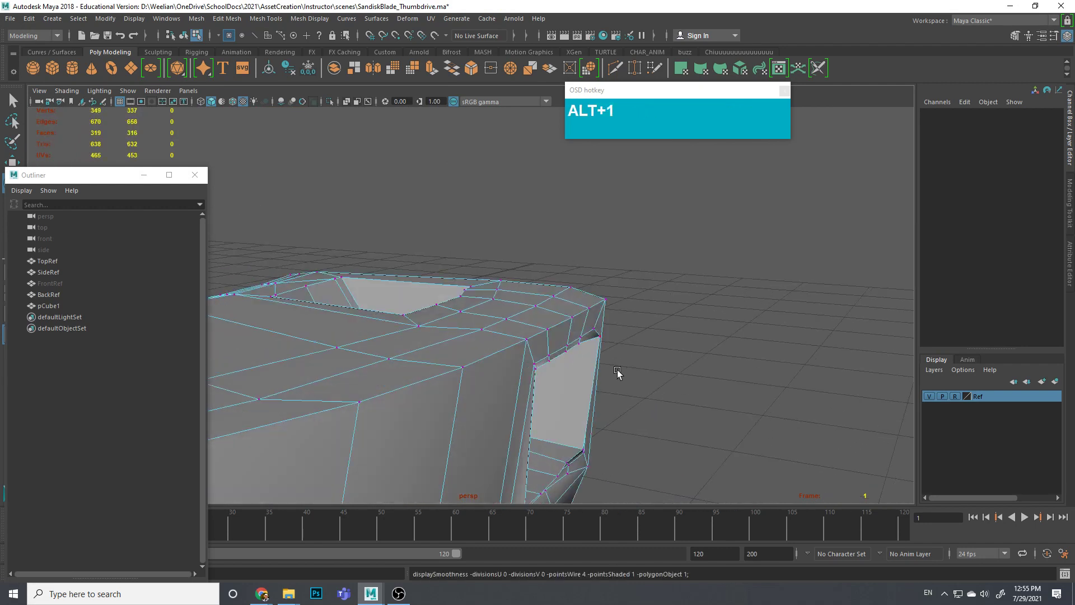
{"action": "left_click_drag", "start_coordinate": [614, 355], "coordinate": [595, 335], "text": "alt"}
{"action": "key", "text": "q"}
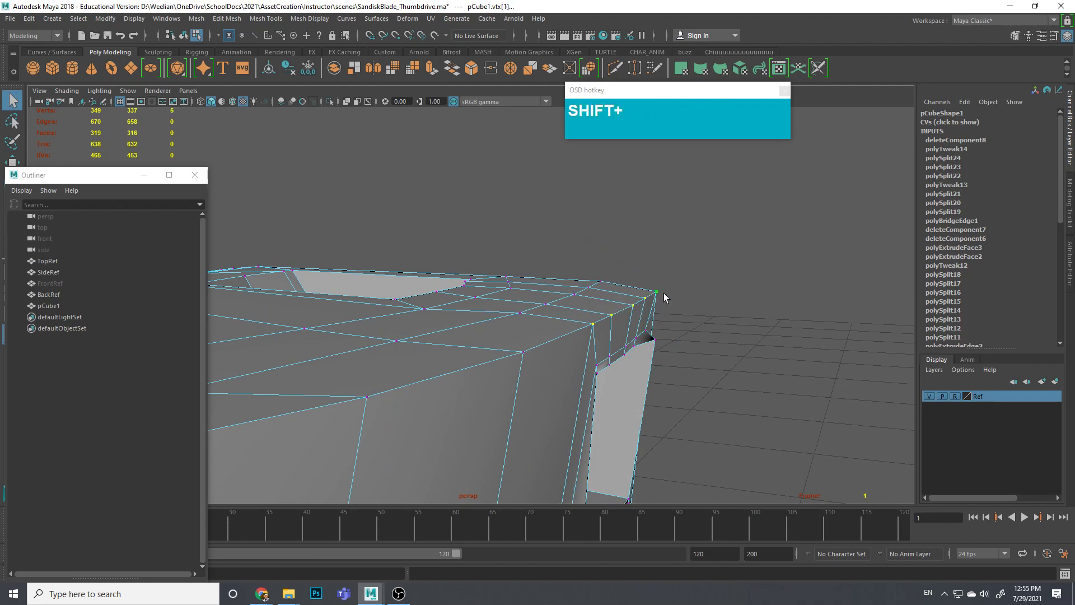
{"action": "key", "text": "shift+w"}
{"action": "left_click", "coordinate": [688, 253]}
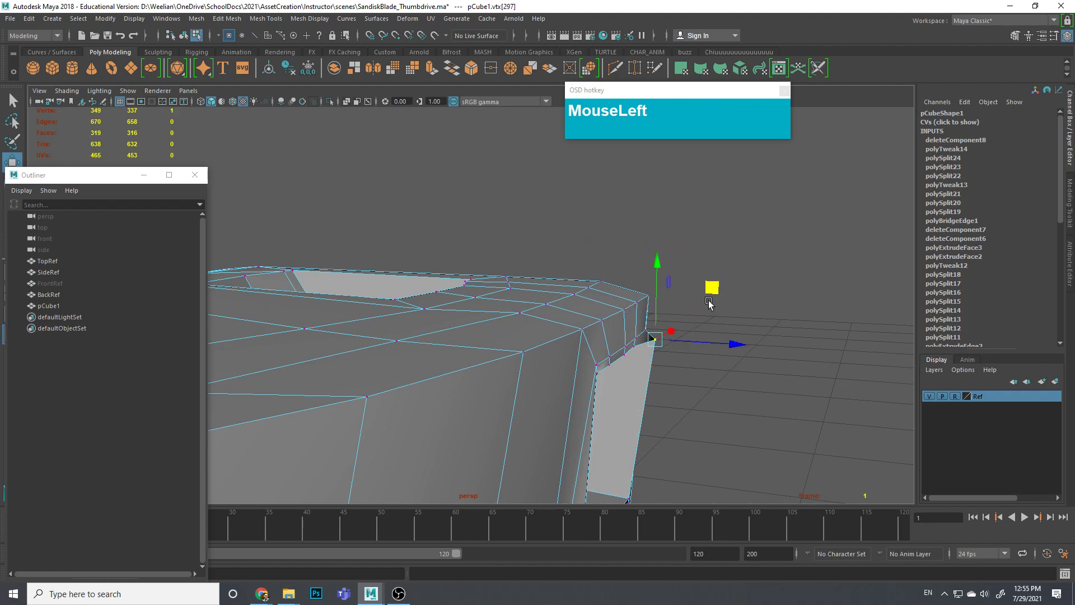
Step: Restore the smooth preview and adjust the middle vertices below the end-wall opening
{"action": "left_click_drag", "start_coordinate": [688, 413], "coordinate": [621, 413]}
{"action": "key", "text": "3"}
{"action": "scroll", "coordinate": [552, 424], "scroll_direction": "down", "scroll_amount": 4}
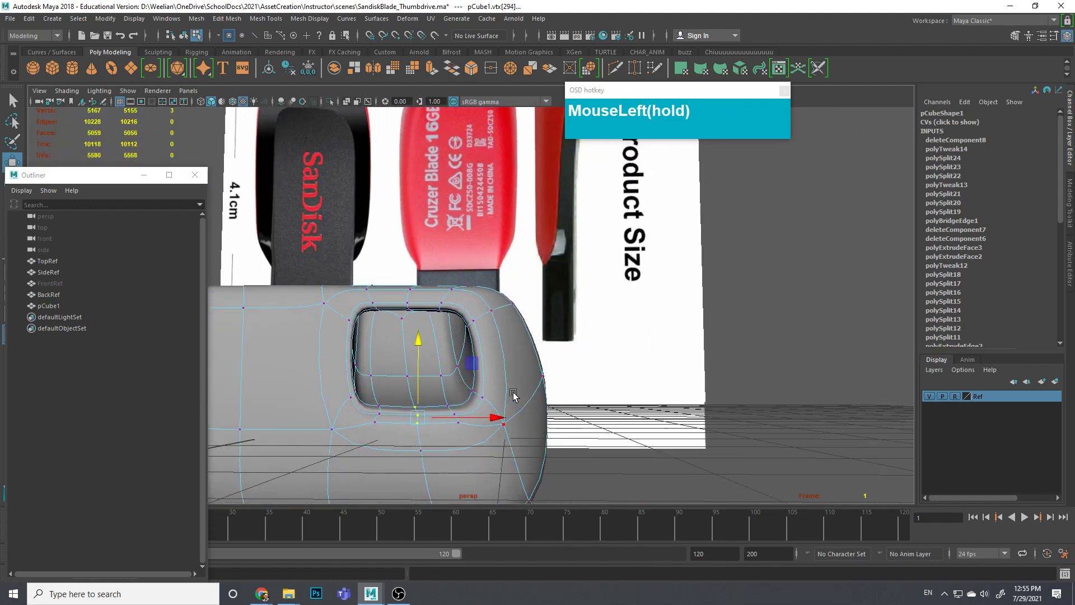
{"action": "scroll", "coordinate": [552, 406], "scroll_direction": "down", "scroll_amount": 4}
{"action": "left_click", "coordinate": [612, 420]}
Step: Examine the drive's overall shape and open connector end from several angles against the reference images
{"action": "scroll", "coordinate": [621, 420], "scroll_direction": "down", "scroll_amount": 4}
{"action": "left_click_drag", "start_coordinate": [633, 418], "coordinate": [504, 428], "text": "alt"}
{"action": "left_click_drag", "start_coordinate": [672, 429], "coordinate": [583, 404], "text": "alt"}
{"action": "scroll", "coordinate": [583, 404], "scroll_direction": "up", "scroll_amount": 2}
{"action": "middle_click_drag", "start_coordinate": [583, 404], "coordinate": [613, 368], "text": "alt"}
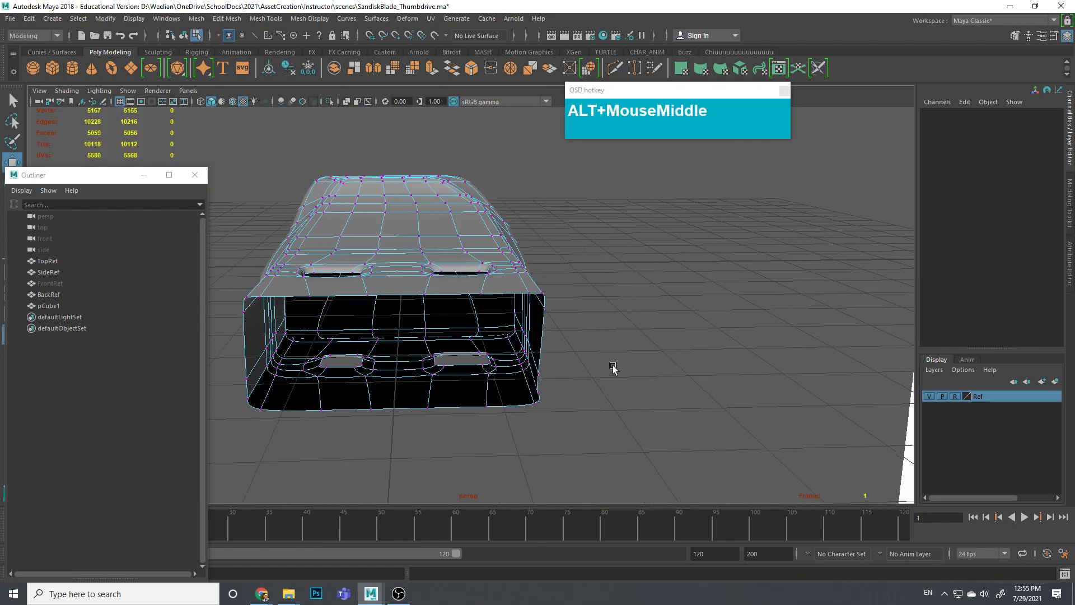
{"action": "left_click_drag", "start_coordinate": [613, 367], "coordinate": [618, 358], "text": "alt"}
{"action": "middle_click_drag", "start_coordinate": [787, 343], "coordinate": [619, 343], "text": "alt"}
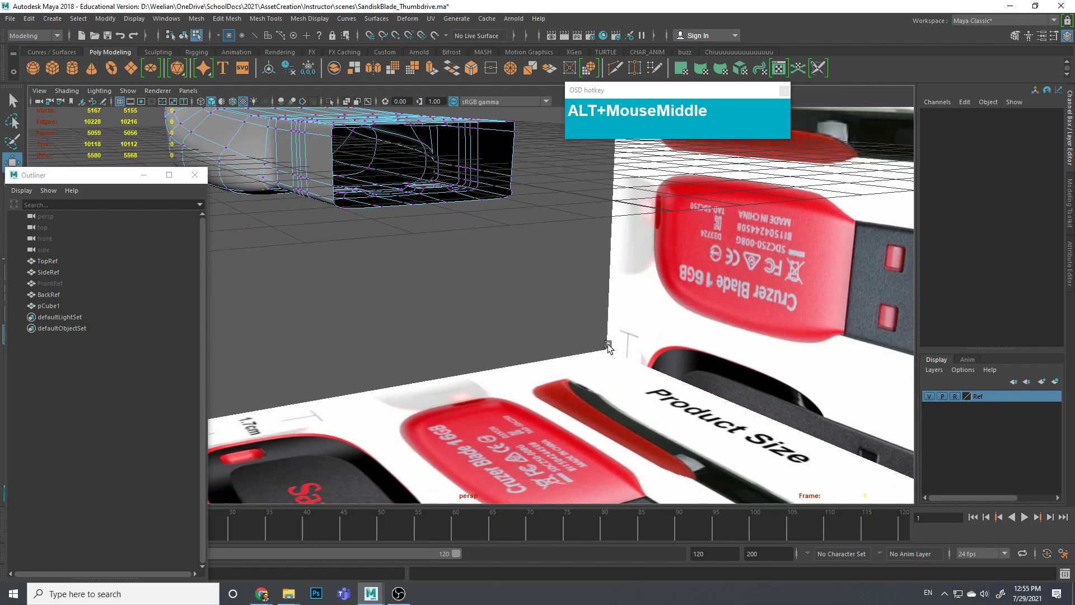
{"action": "scroll", "coordinate": [590, 388], "scroll_direction": "down", "scroll_amount": 5, "text": "alt"}
{"action": "left_click_drag", "start_coordinate": [598, 393], "coordinate": [604, 402], "text": "alt"}
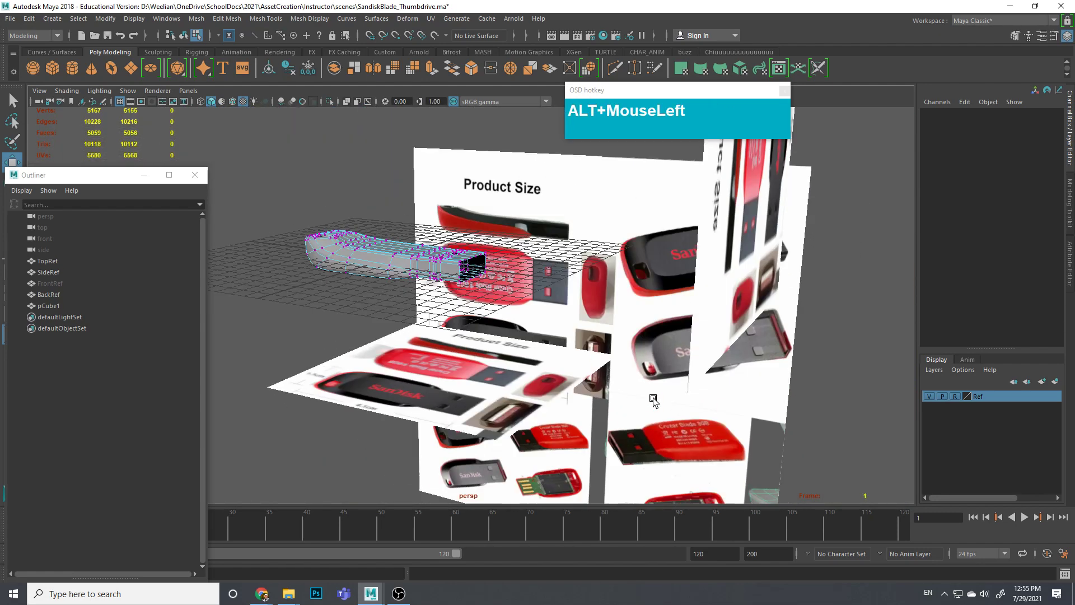
{"action": "scroll", "coordinate": [603, 402], "scroll_direction": "up", "scroll_amount": 5}
{"action": "middle_click_drag", "start_coordinate": [604, 446], "coordinate": [585, 382], "text": "alt"}
{"action": "left_click_drag", "start_coordinate": [544, 390], "coordinate": [655, 404], "text": "alt"}
{"action": "scroll", "coordinate": [604, 315], "scroll_direction": "up", "scroll_amount": 4, "text": "alt"}
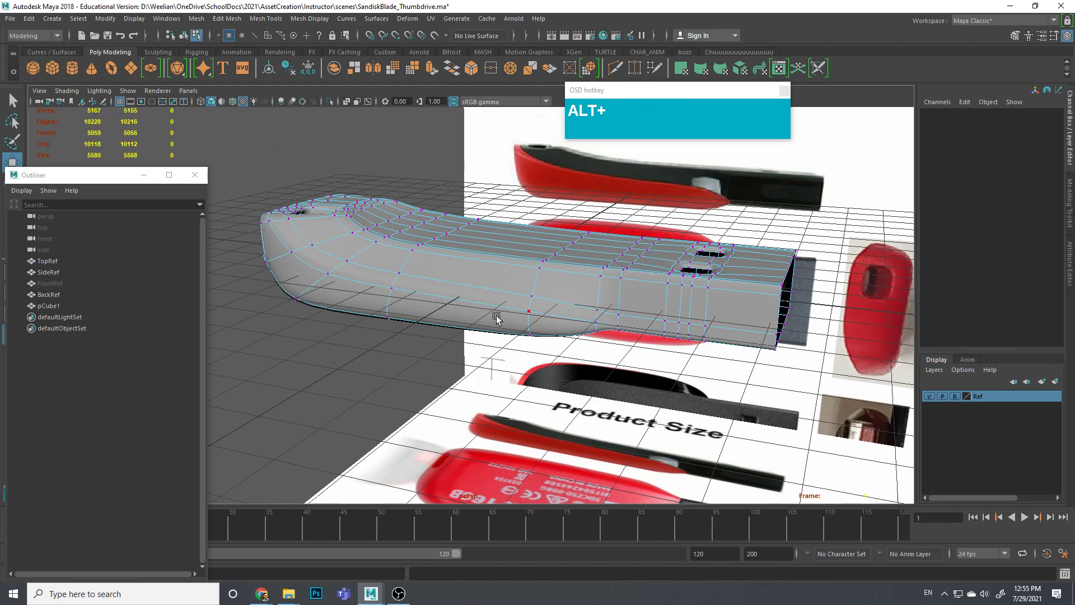
{"action": "mouse_move", "coordinate": [688, 311]}
{"action": "left_mouse_down", "text": "alt"}
{"action": "mouse_move", "coordinate": [691, 358]}
{"action": "mouse_move", "coordinate": [679, 288]}
{"action": "mouse_move", "coordinate": [675, 309]}
{"action": "left_mouse_up", "text": "alt"}
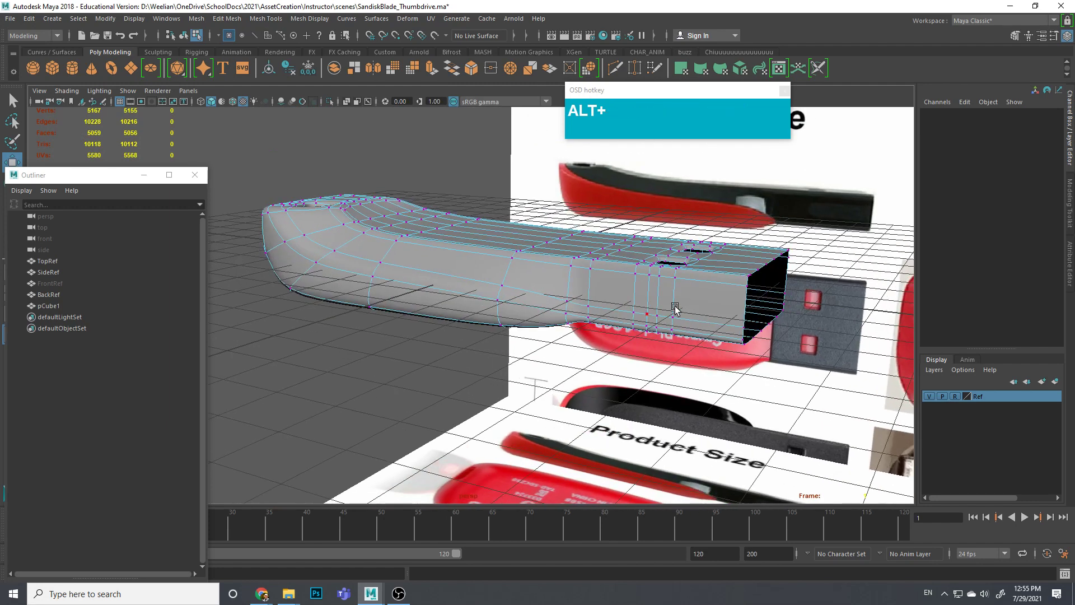
{"action": "left_click_drag", "start_coordinate": [640, 357], "coordinate": [718, 337], "text": "alt"}
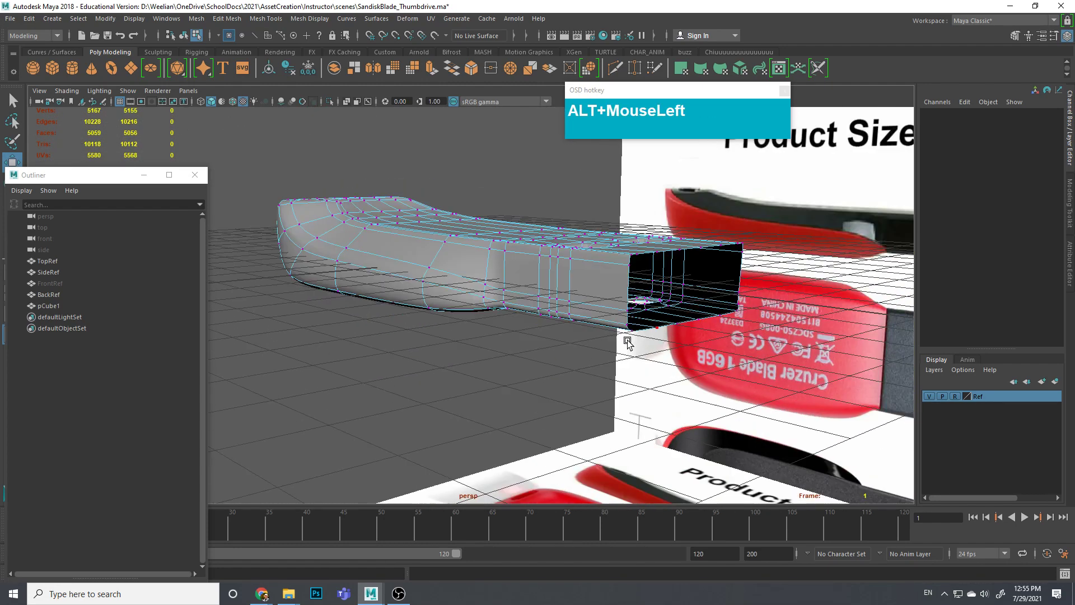
{"action": "right_click_drag", "start_coordinate": [785, 324], "coordinate": [720, 331], "text": "alt"}
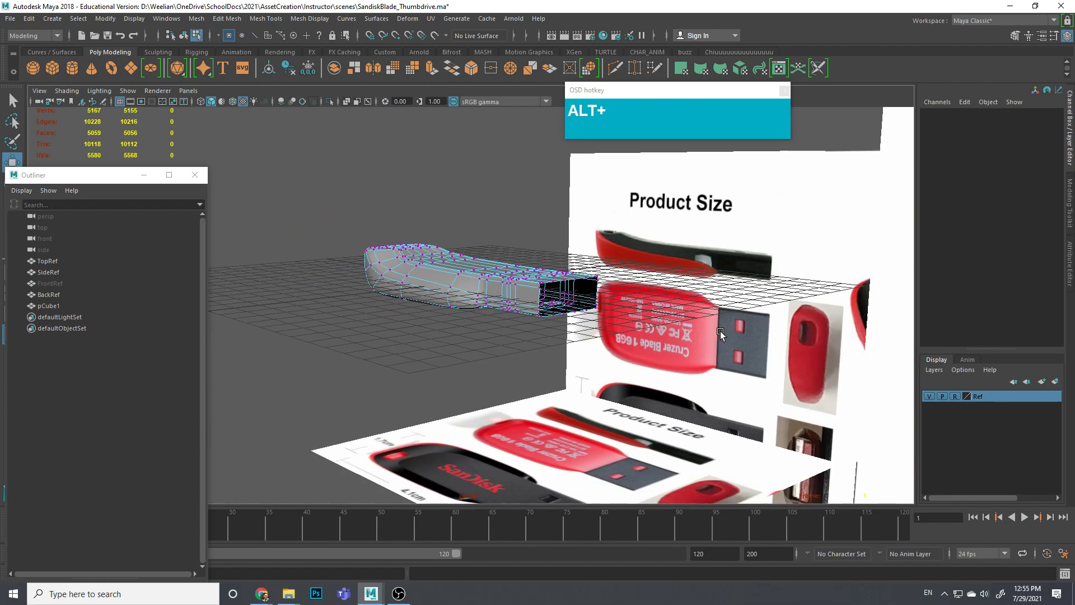
{"action": "middle_click_drag", "start_coordinate": [656, 409], "coordinate": [630, 378], "text": "alt"}
{"action": "left_click_drag", "start_coordinate": [616, 417], "coordinate": [643, 375], "text": "alt"}
{"action": "middle_click_drag", "start_coordinate": [643, 375], "coordinate": [633, 307], "text": "alt"}
{"action": "scroll", "coordinate": [620, 398], "scroll_direction": "up", "scroll_amount": 3}
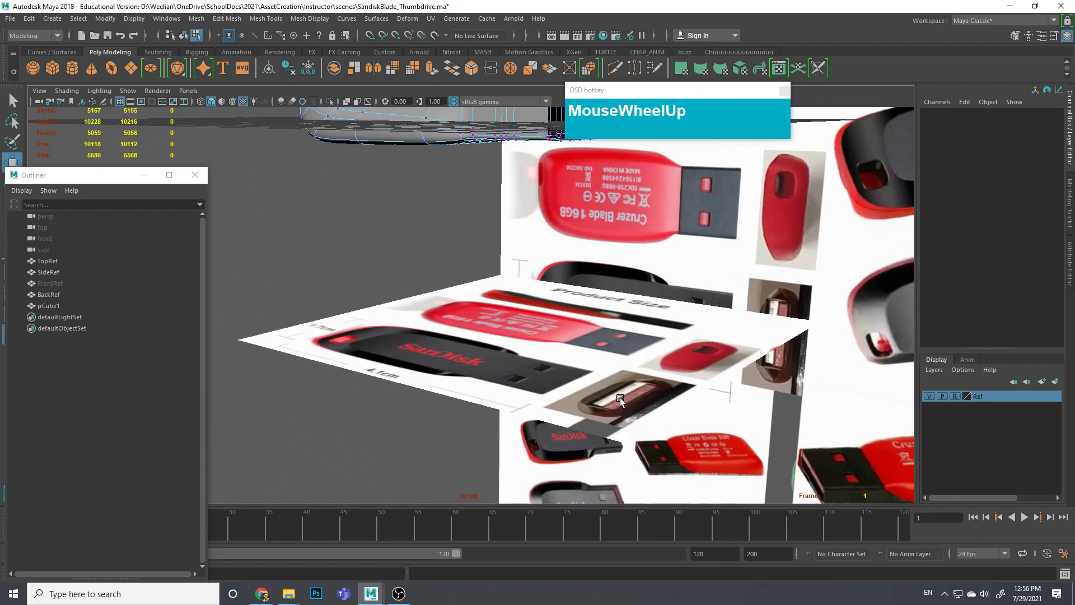
{"action": "left_click_drag", "start_coordinate": [620, 398], "coordinate": [640, 429], "text": "alt"}
{"action": "middle_click_drag", "start_coordinate": [640, 429], "coordinate": [536, 274], "text": "alt"}
{"action": "scroll", "coordinate": [536, 275], "scroll_direction": "up", "scroll_amount": 3}
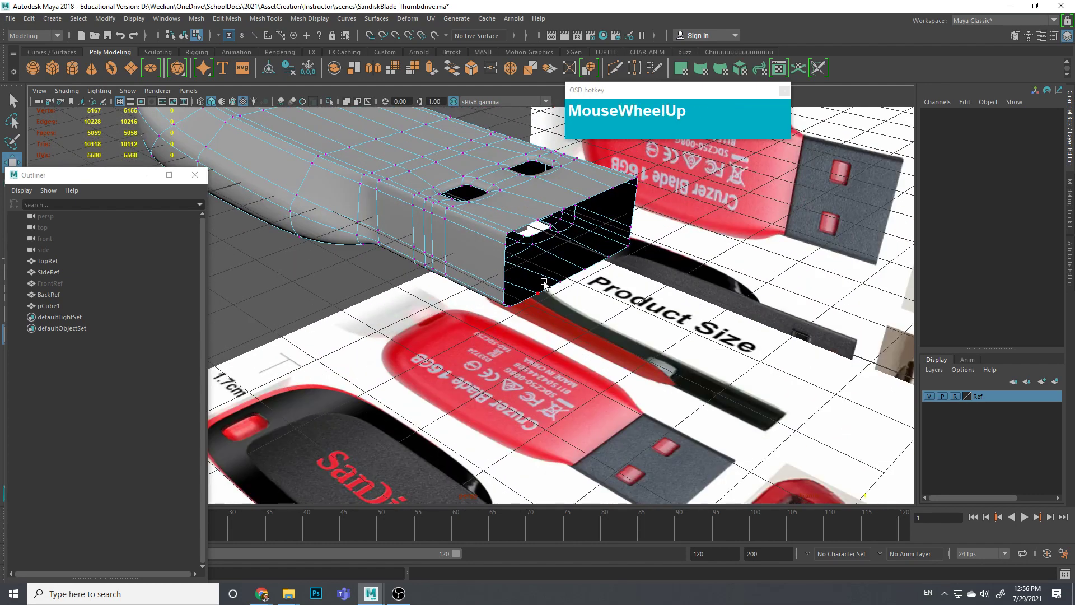
Step: Return the drive body to object mode, create a new polygon cube and move it along Z to about -6.37 at the connector opening
{"action": "right_click_drag", "start_coordinate": [507, 190], "coordinate": [551, 182]}
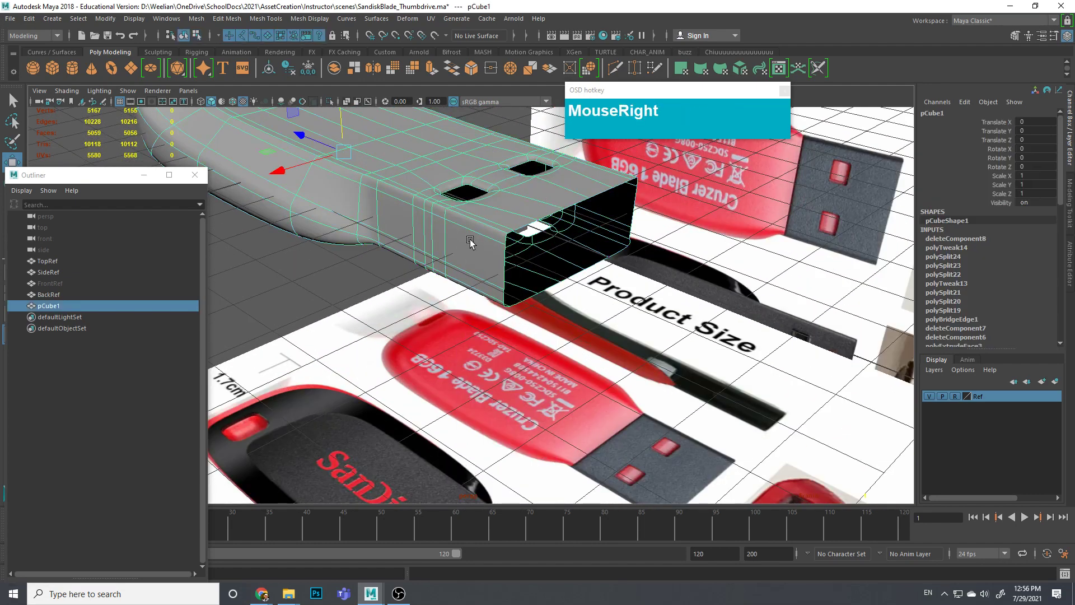
{"action": "right_click", "coordinate": [454, 184], "text": "shift"}
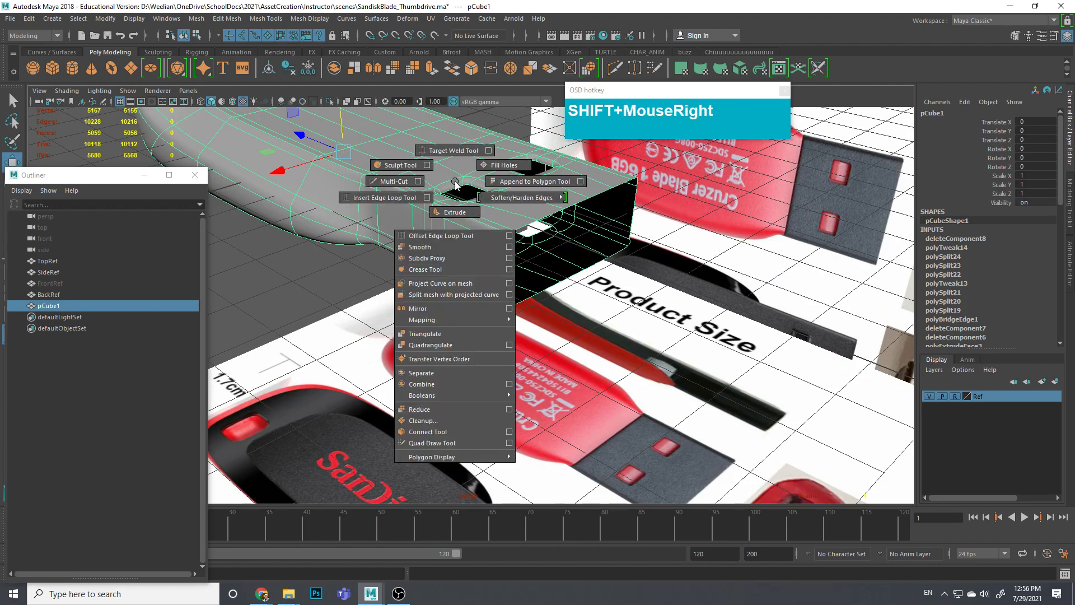
{"action": "scroll", "coordinate": [448, 206], "scroll_direction": "down", "scroll_amount": 3}
{"action": "right_click_drag", "start_coordinate": [424, 185], "coordinate": [429, 205], "text": "shift"}
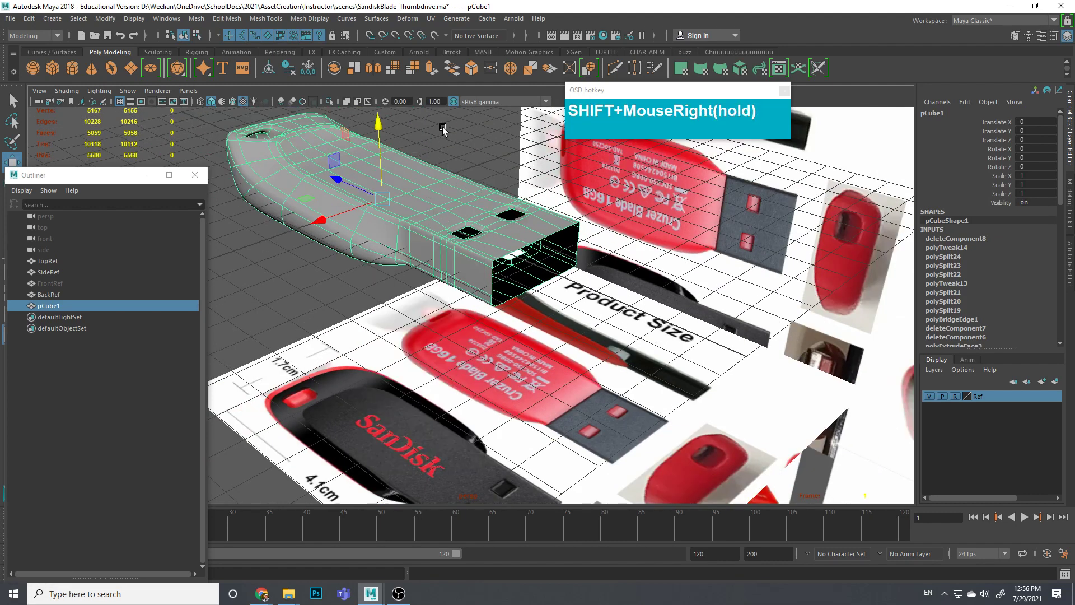
{"action": "left_click", "coordinate": [444, 129]}
{"action": "right_click_drag", "start_coordinate": [465, 160], "coordinate": [468, 191], "text": "shift"}
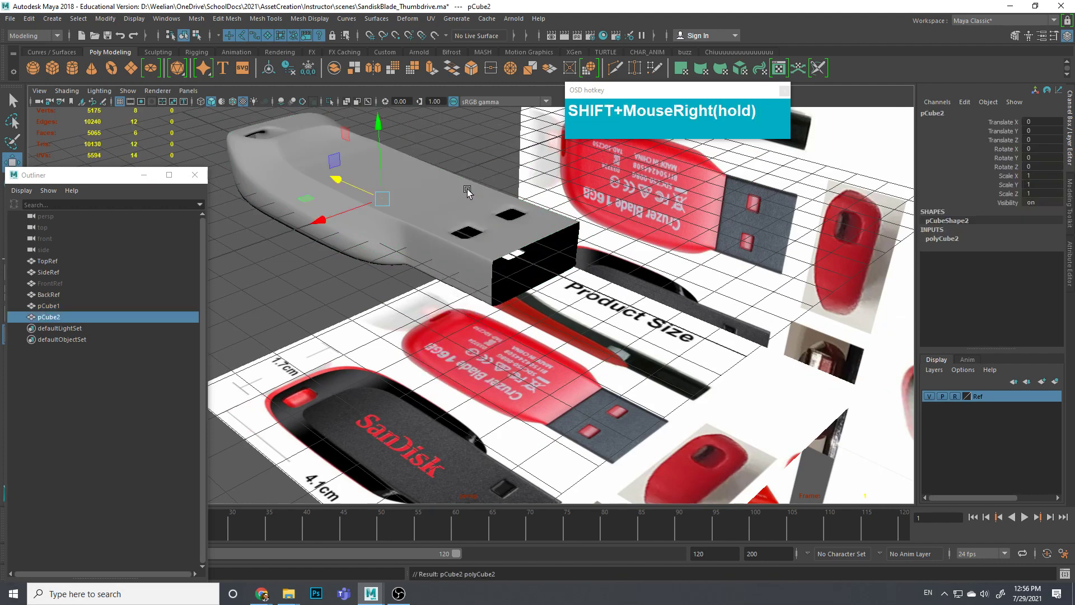
{"action": "left_click_drag", "start_coordinate": [351, 184], "coordinate": [492, 264]}
Step: Set the new cube's dimensions to height 0.5, width 2.4 and depth 3.7
{"action": "left_click", "coordinate": [943, 239]}
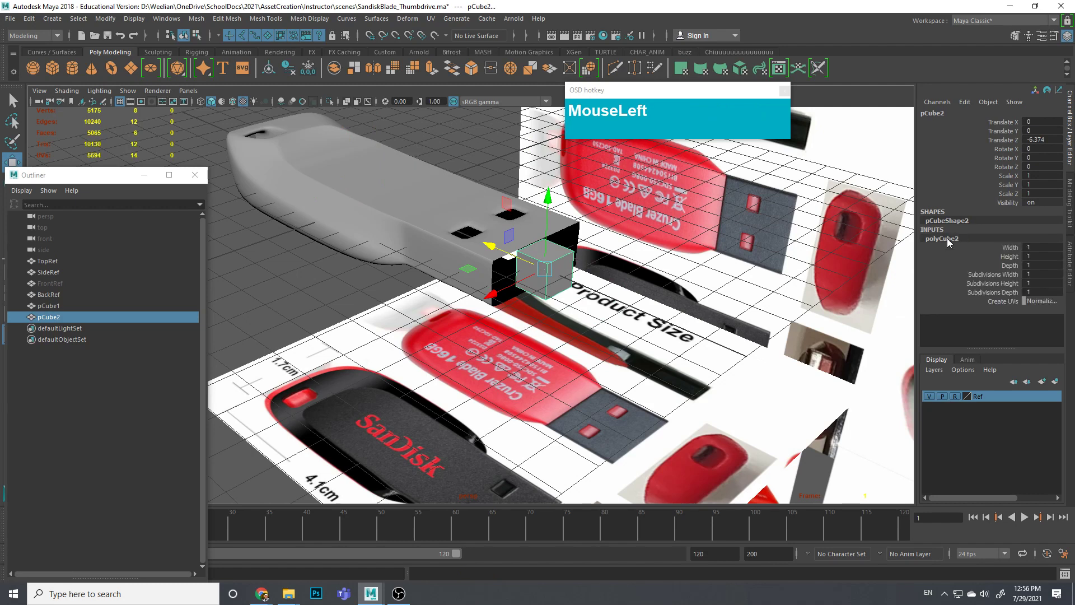
{"action": "left_click", "coordinate": [999, 284]}
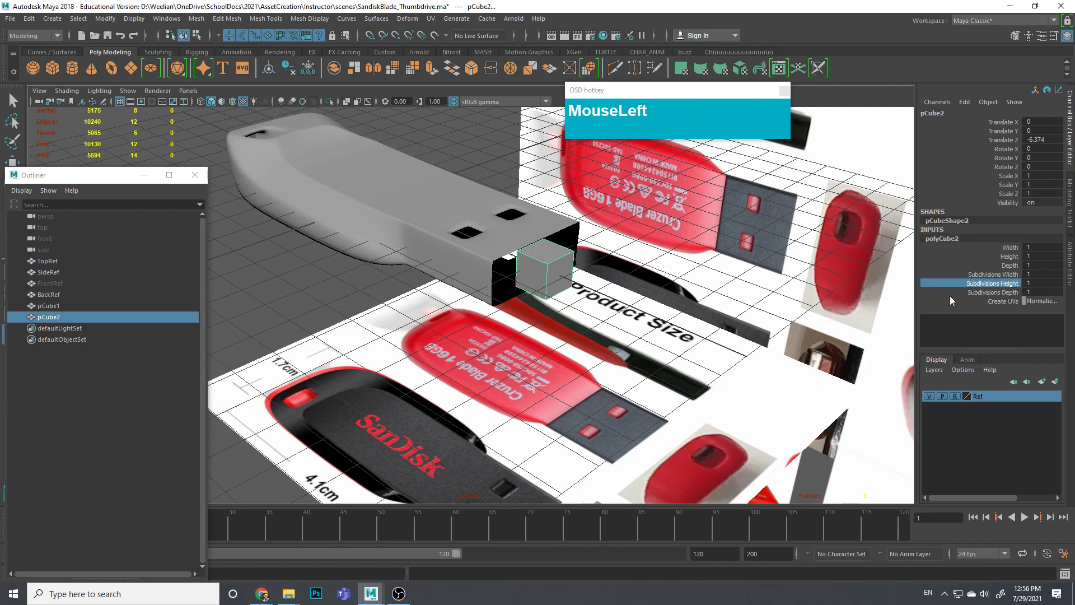
{"action": "left_click", "coordinate": [1016, 256]}
{"action": "middle_click_drag", "start_coordinate": [755, 294], "coordinate": [755, 295]}
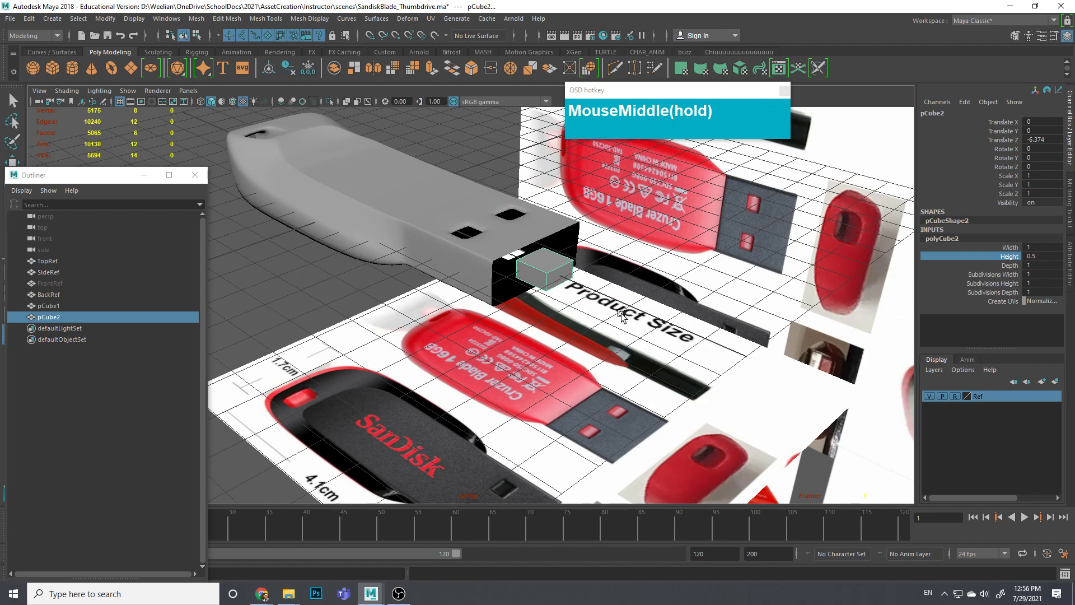
{"action": "left_click", "coordinate": [1011, 248]}
{"action": "middle_click_drag", "start_coordinate": [881, 302], "coordinate": [974, 288]}
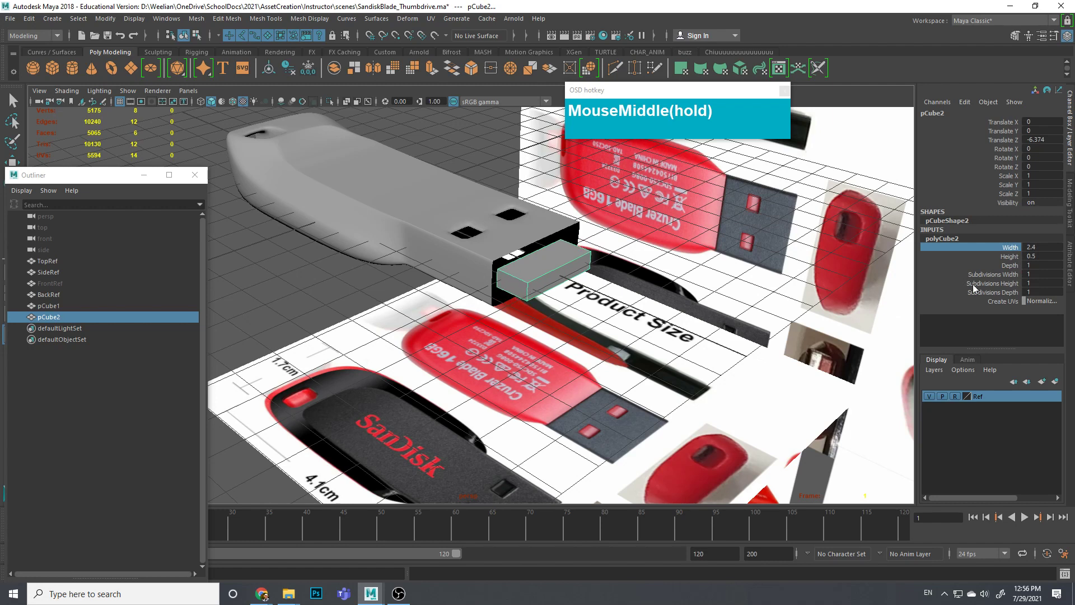
{"action": "left_click", "coordinate": [1011, 266]}
{"action": "middle_click_drag", "start_coordinate": [840, 322], "coordinate": [775, 339]}
Step: Position the block inside the connector at about Y -0.312 and Z -4.264, and widen it to an X scale of 1.314
{"action": "key", "text": "w"}
{"action": "left_click_drag", "start_coordinate": [519, 265], "coordinate": [488, 211]}
{"action": "left_click_drag", "start_coordinate": [567, 359], "coordinate": [529, 376], "text": "alt"}
{"action": "middle_click_drag", "start_coordinate": [529, 336], "coordinate": [531, 432], "text": "alt"}
{"action": "left_click_drag", "start_coordinate": [531, 432], "coordinate": [547, 409], "text": "alt"}
{"action": "middle_click_drag", "start_coordinate": [547, 409], "coordinate": [557, 434], "text": "alt"}
{"action": "key", "text": "r"}
{"action": "left_click_drag", "start_coordinate": [489, 273], "coordinate": [467, 275]}
{"action": "key", "text": "w"}
{"action": "left_click_drag", "start_coordinate": [524, 372], "coordinate": [551, 374], "text": "alt"}
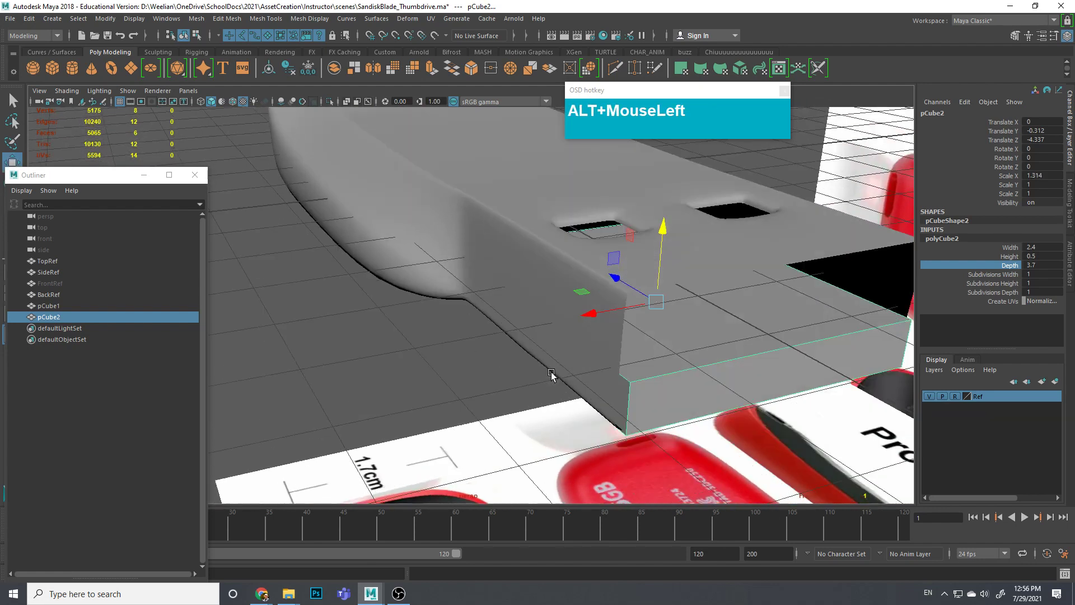
{"action": "mouse_move", "coordinate": [640, 289]}
{"action": "left_mouse_down"}
{"action": "mouse_move", "coordinate": [625, 278]}
{"action": "mouse_move", "coordinate": [635, 287]}
{"action": "left_mouse_up"}
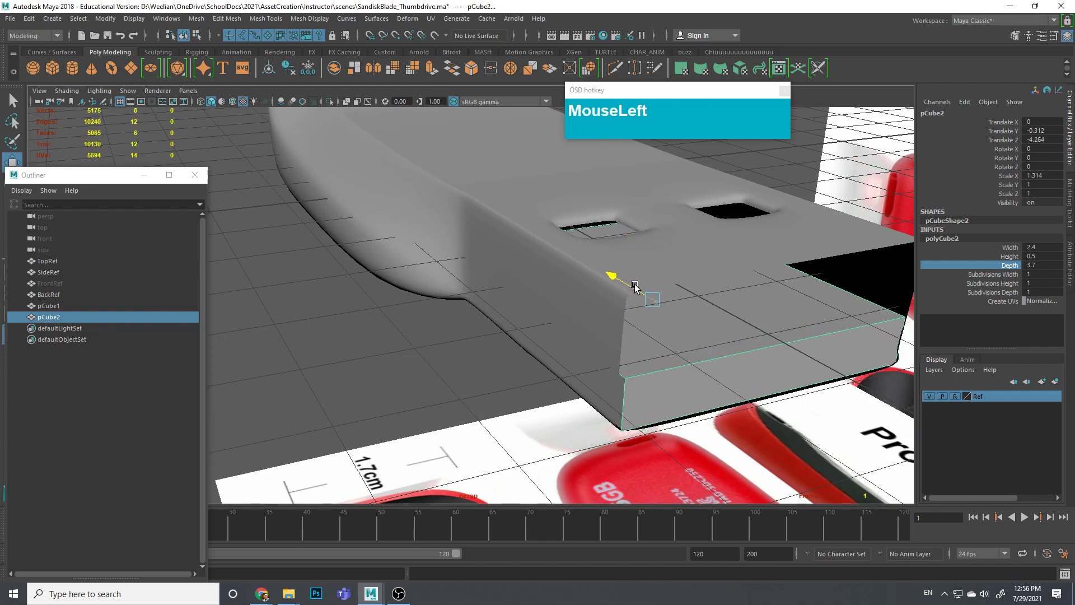
Step: Extrude the border edge loop of the drive body's connector opening with a local Z translation of about -0.036
{"action": "left_click_drag", "start_coordinate": [666, 361], "coordinate": [729, 367], "text": "alt"}
{"action": "right_click_drag", "start_coordinate": [765, 203], "coordinate": [750, 231]}
{"action": "left_click", "coordinate": [751, 231]}
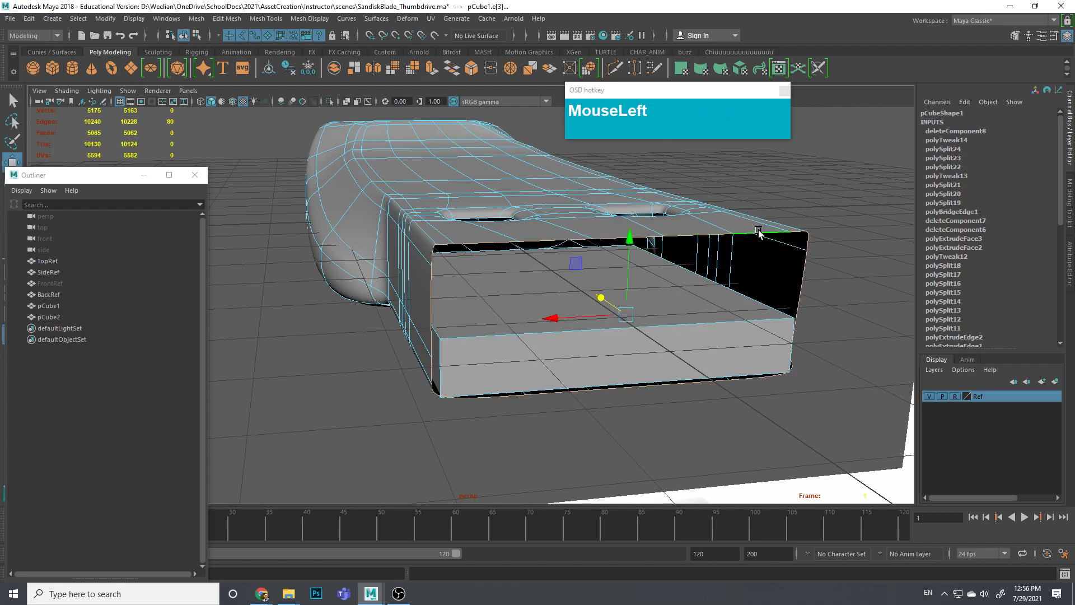
{"action": "right_click", "coordinate": [754, 235], "text": "shift"}
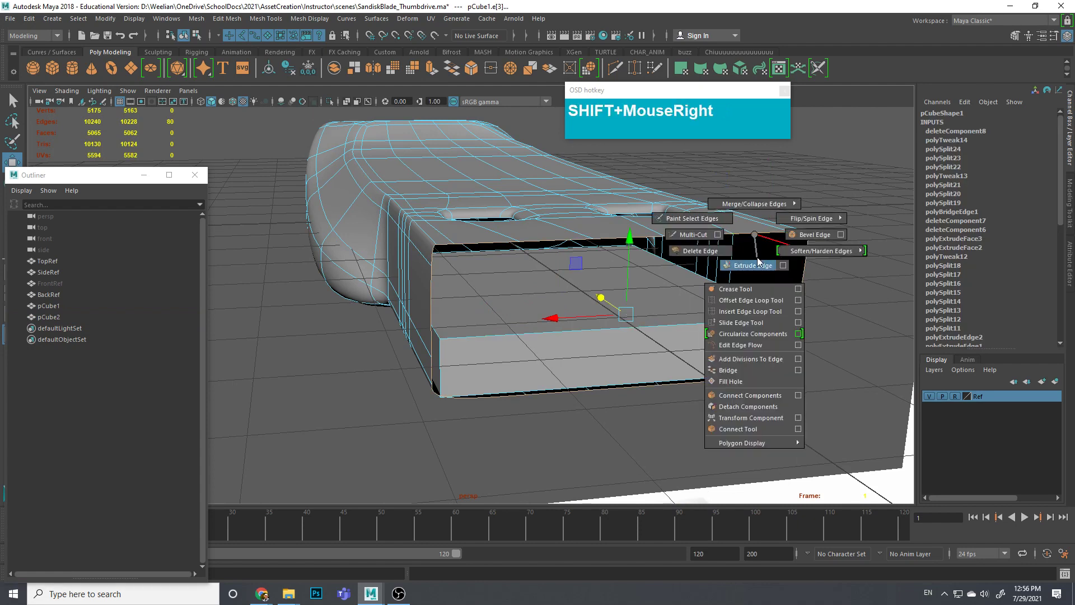
{"action": "right_click_drag", "start_coordinate": [759, 262], "coordinate": [759, 266], "text": "shift"}
{"action": "left_click_drag", "start_coordinate": [763, 429], "coordinate": [765, 427]}
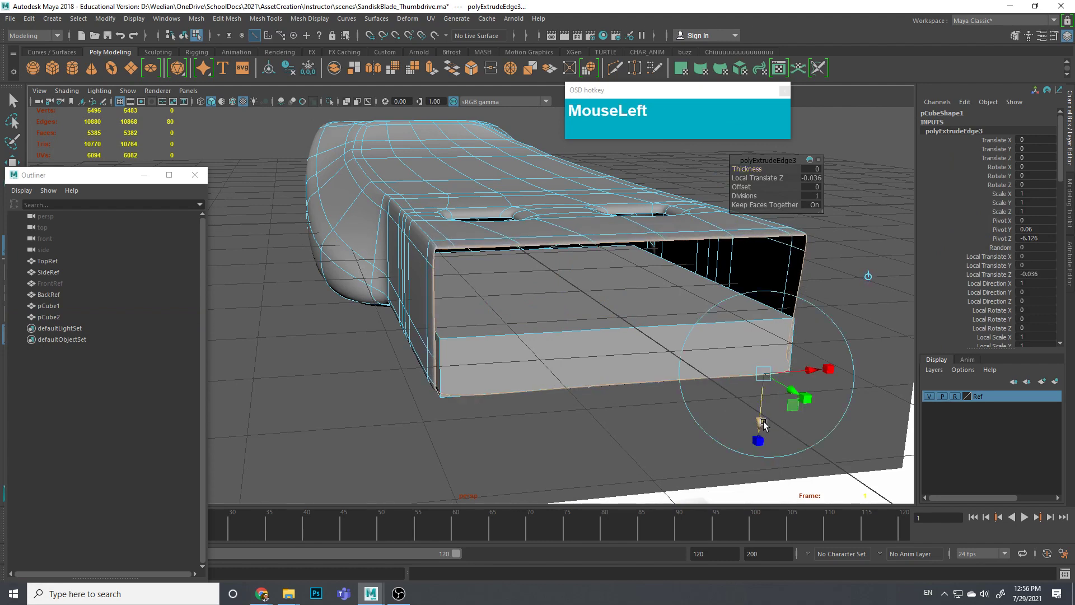
Step: Extrude the connector opening's border edges again and scale them inward in world axes to form a rim
{"action": "key", "text": "g"}
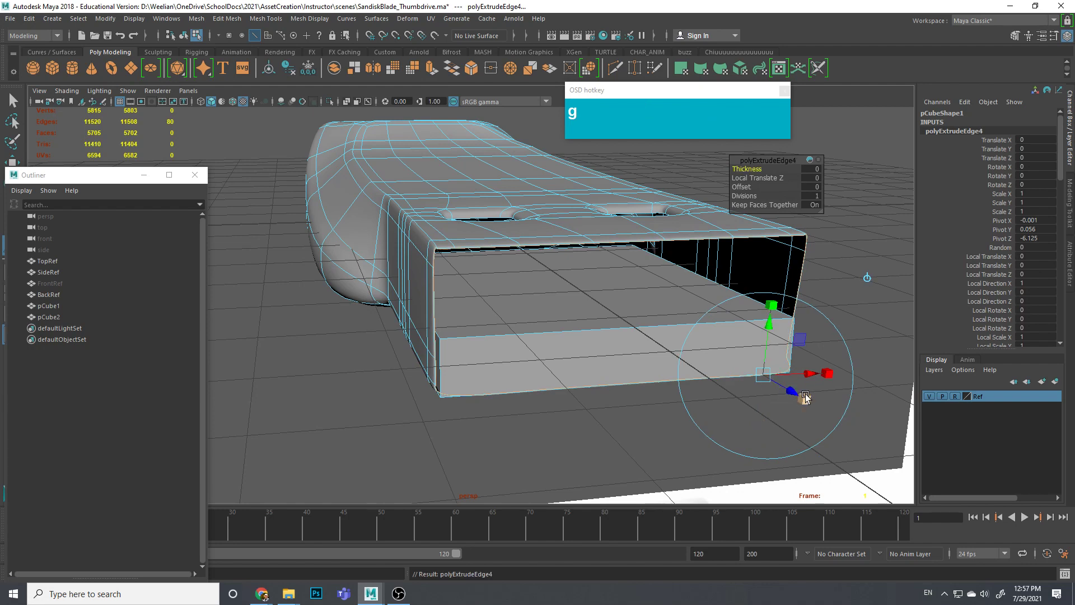
{"action": "left_click_drag", "start_coordinate": [791, 395], "coordinate": [791, 393]}
{"action": "key", "text": "z"}
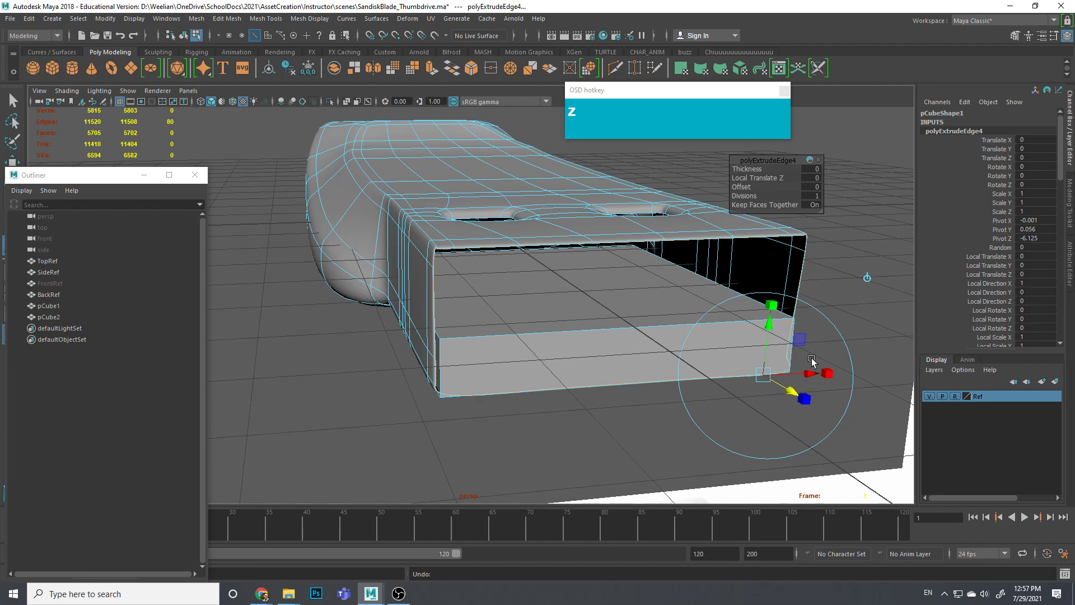
{"action": "left_click_drag", "start_coordinate": [808, 343], "coordinate": [804, 340]}
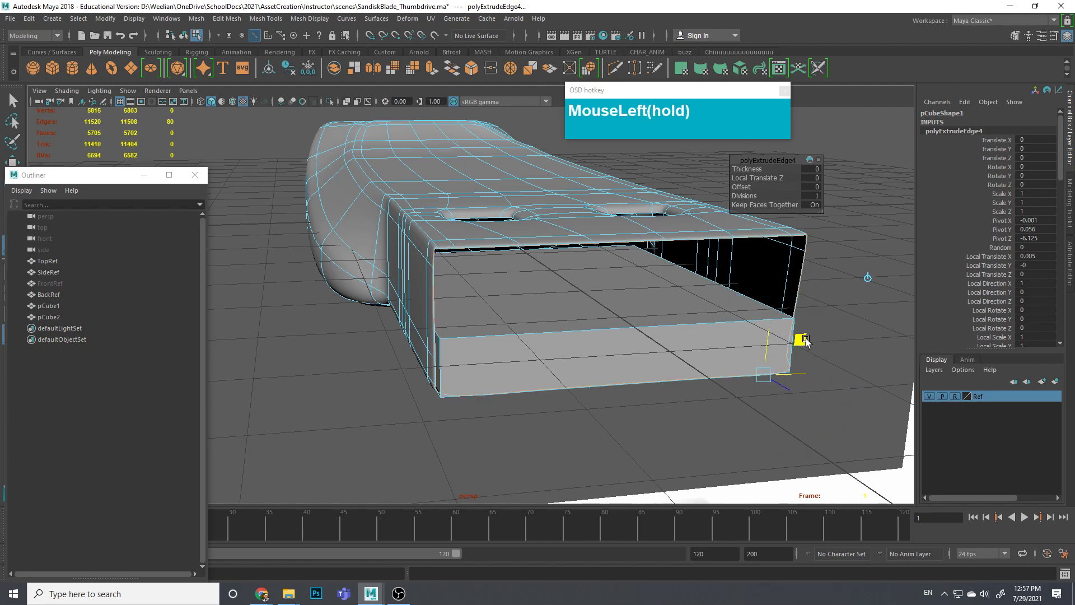
{"action": "key", "text": "z"}
{"action": "left_click", "coordinate": [869, 277]}
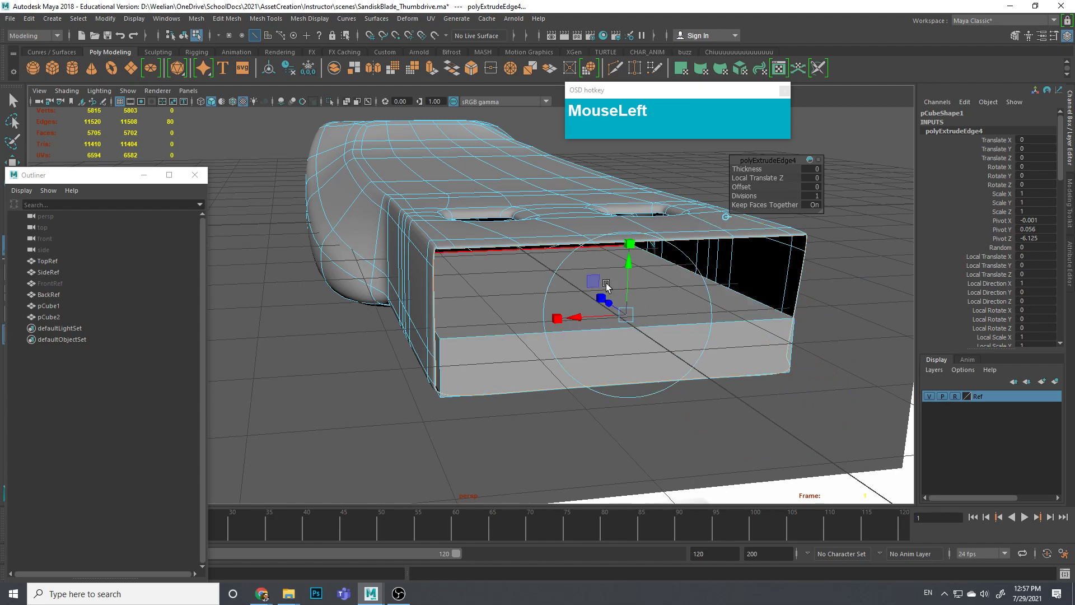
{"action": "left_click_drag", "start_coordinate": [592, 286], "coordinate": [618, 302]}
{"action": "key", "text": "ctrl+z"}
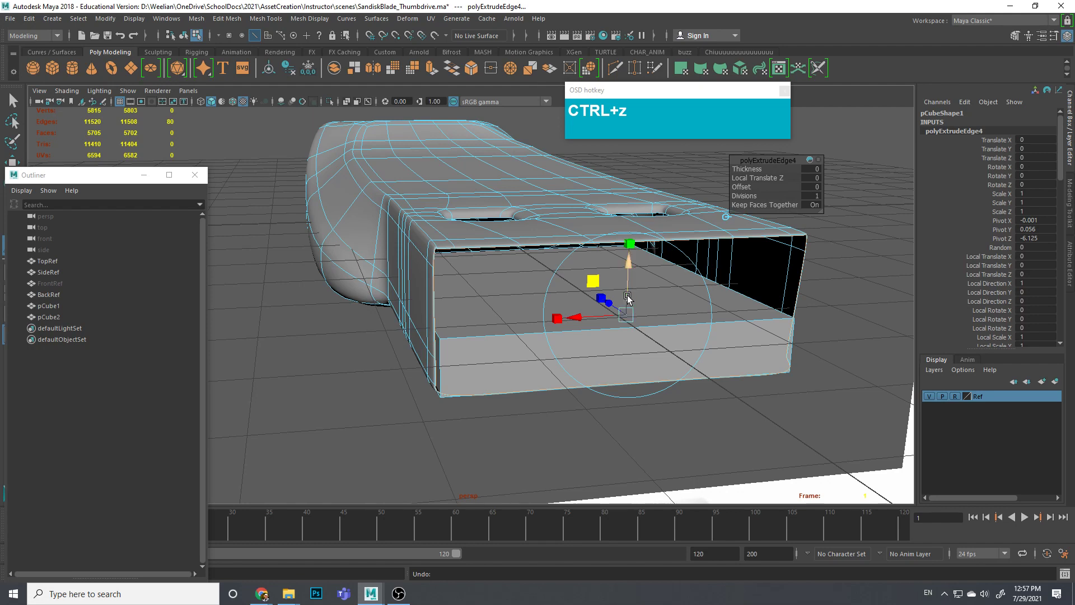
{"action": "left_click", "coordinate": [639, 316]}
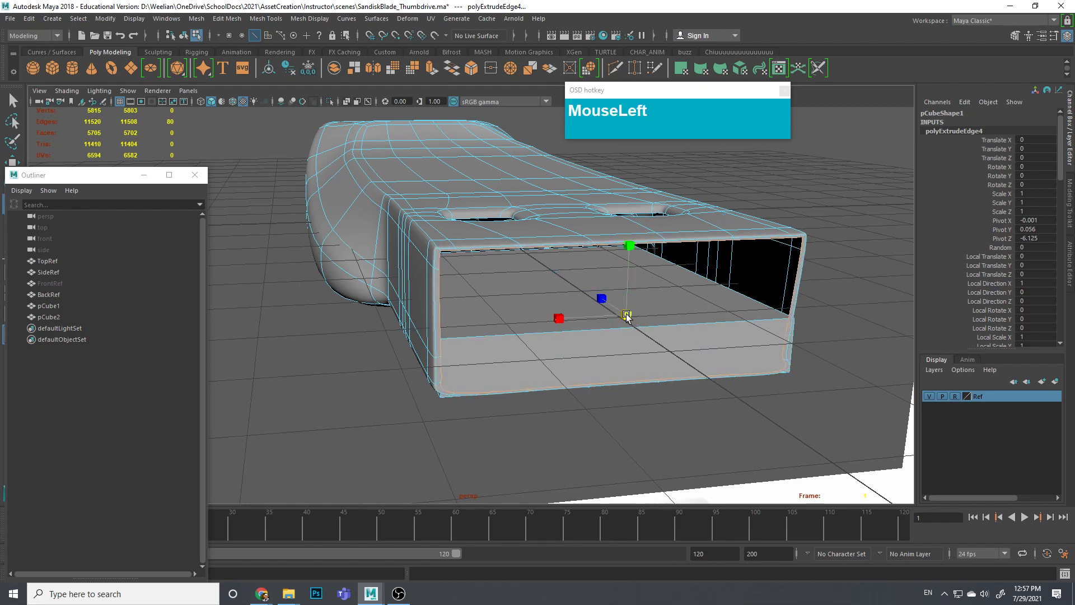
{"action": "left_click_drag", "start_coordinate": [627, 316], "coordinate": [626, 316]}
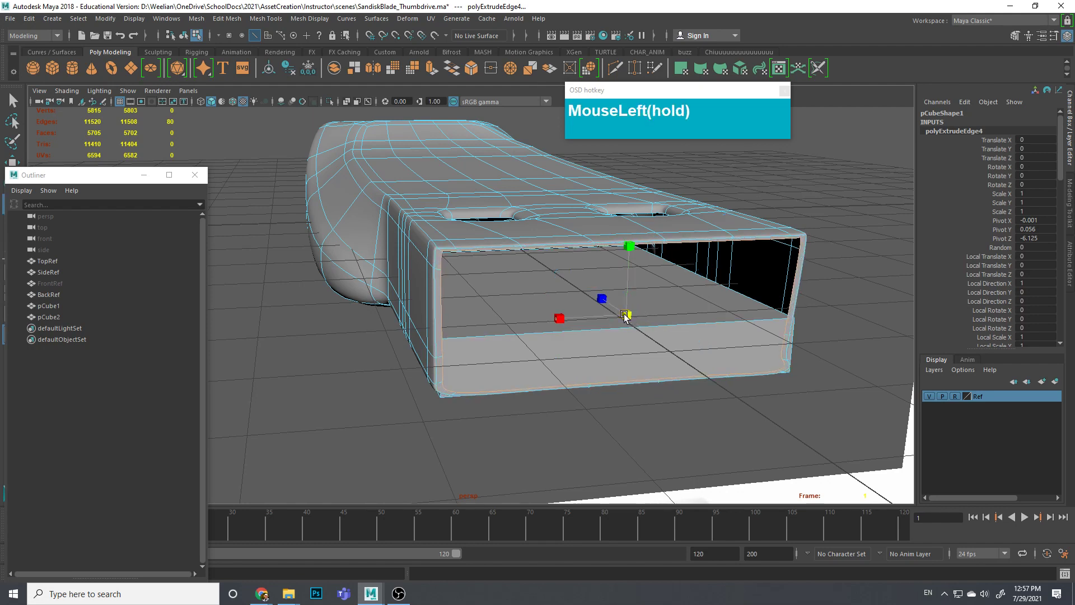
{"action": "left_click", "coordinate": [629, 247]}
{"action": "left_click_drag", "start_coordinate": [629, 246], "coordinate": [628, 247]}
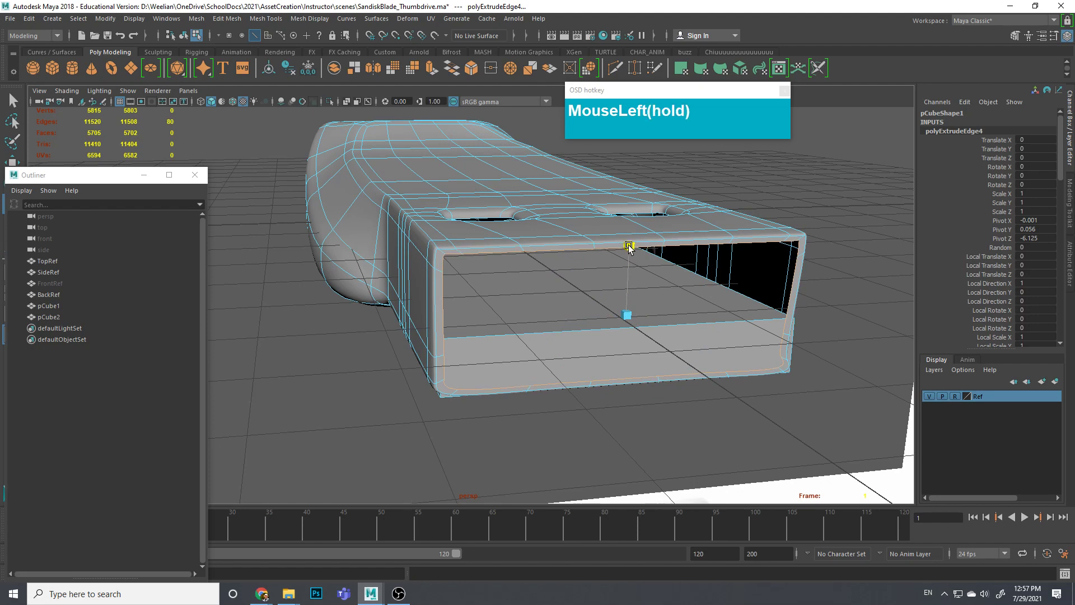
Step: Turn off the body's smooth preview and move the inner rim vertices at the connector opening's lower corner toward the corner
{"action": "left_click_drag", "start_coordinate": [757, 335], "coordinate": [667, 301], "text": "alt"}
{"action": "left_click_drag", "start_coordinate": [638, 336], "coordinate": [566, 343], "text": "alt"}
{"action": "left_click", "coordinate": [566, 346]}
{"action": "key", "text": "1"}
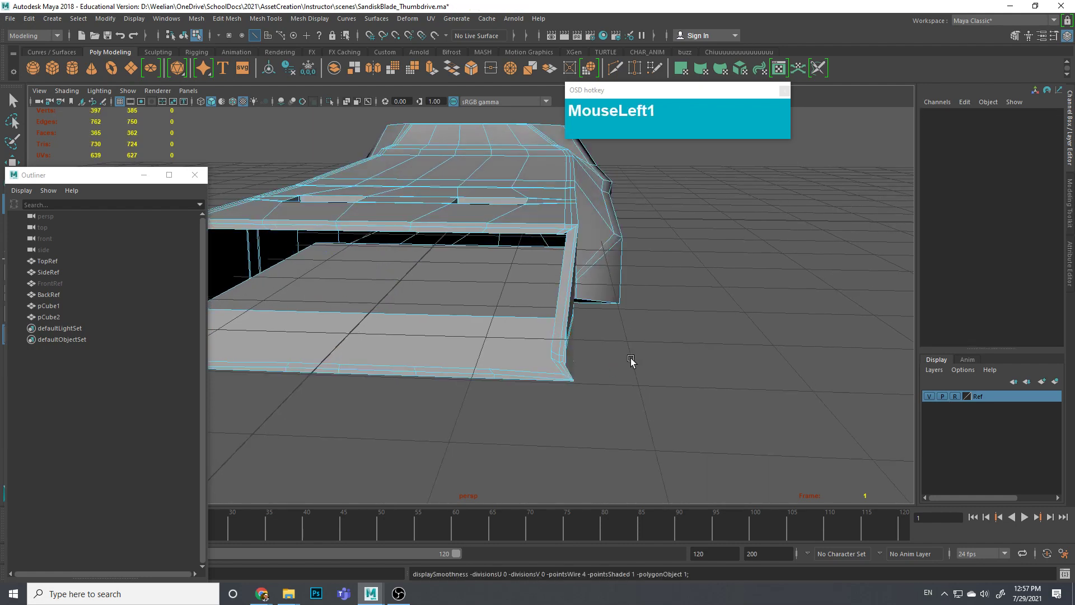
{"action": "left_click_drag", "start_coordinate": [631, 360], "coordinate": [583, 369], "text": "alt"}
{"action": "middle_click_drag", "start_coordinate": [583, 370], "coordinate": [683, 315], "text": "alt"}
{"action": "scroll", "coordinate": [523, 293], "scroll_direction": "up", "scroll_amount": 3}
{"action": "right_click_drag", "start_coordinate": [514, 289], "coordinate": [418, 271]}
{"action": "left_click_drag", "start_coordinate": [417, 274], "coordinate": [468, 314]}
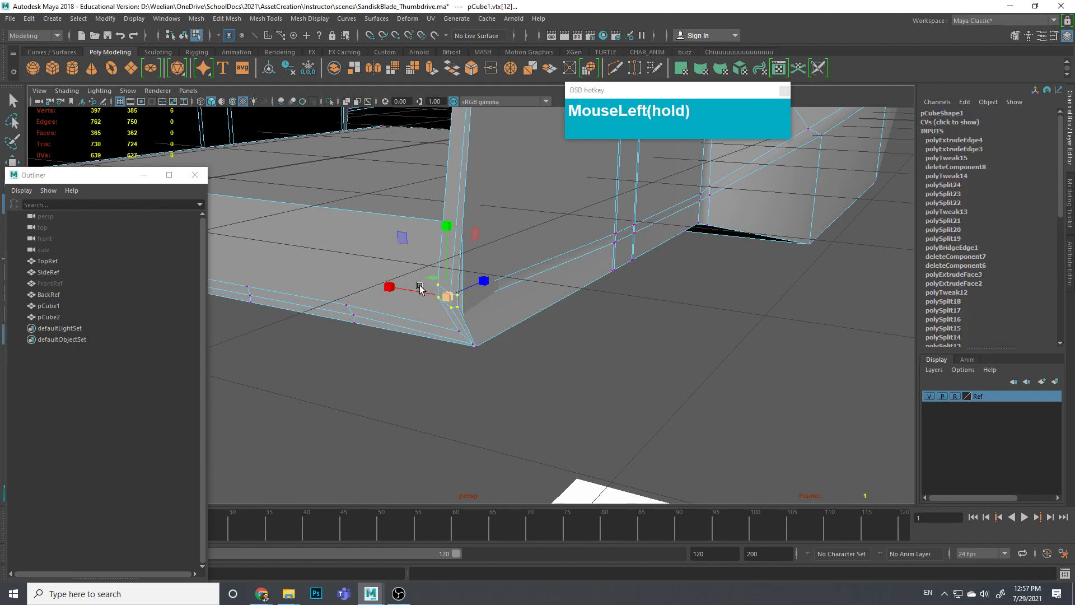
{"action": "key", "text": "w"}
{"action": "left_click_drag", "start_coordinate": [415, 290], "coordinate": [425, 297]}
Step: Return the drive body to object mode and restore its smooth preview to check the connector rim
{"action": "scroll", "coordinate": [437, 291], "scroll_direction": "down", "scroll_amount": 4}
{"action": "middle_click_drag", "start_coordinate": [457, 283], "coordinate": [494, 317], "text": "alt"}
{"action": "left_click_drag", "start_coordinate": [494, 317], "coordinate": [653, 325], "text": "alt"}
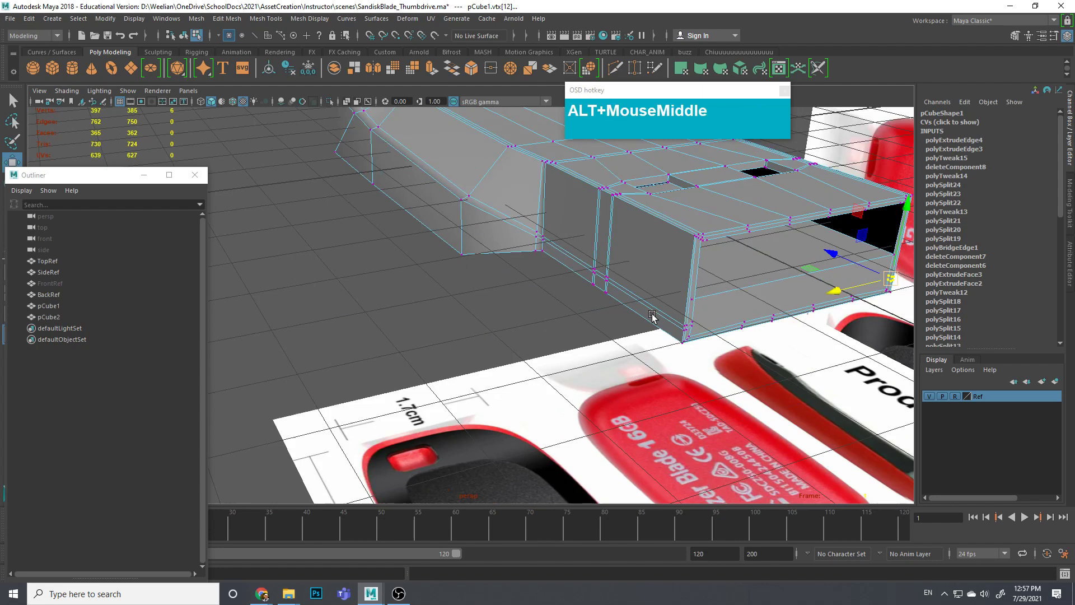
{"action": "middle_click_drag", "start_coordinate": [653, 317], "coordinate": [554, 320], "text": "alt"}
{"action": "right_click_drag", "start_coordinate": [577, 229], "coordinate": [633, 212]}
{"action": "scroll", "coordinate": [560, 280], "scroll_direction": "up", "scroll_amount": 3}
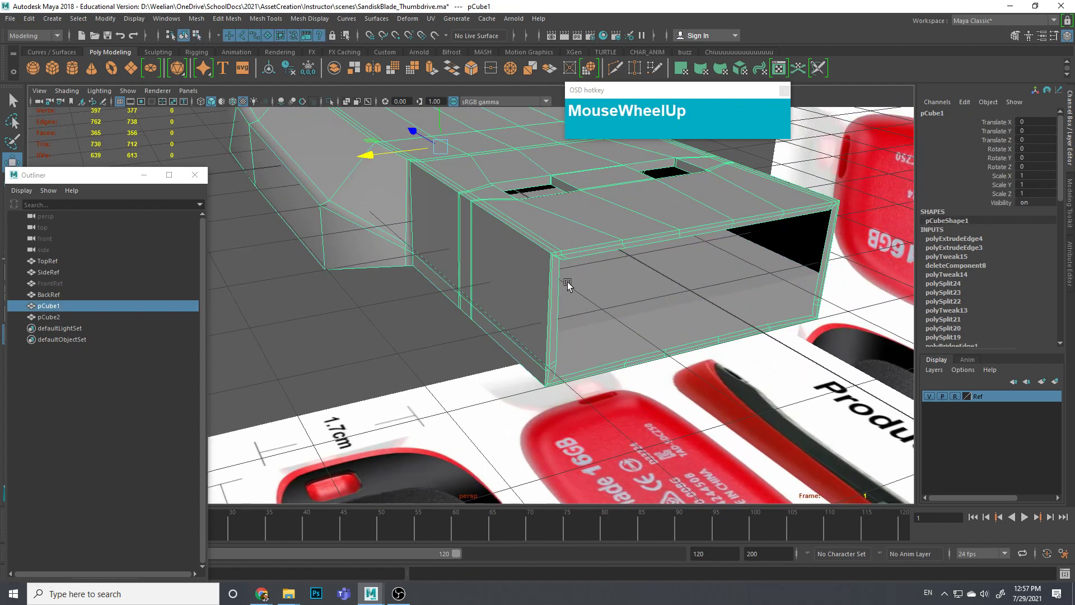
{"action": "left_click", "coordinate": [683, 252]}
{"action": "scroll", "coordinate": [682, 255], "scroll_direction": "down", "scroll_amount": 3}
{"action": "left_click_drag", "start_coordinate": [682, 254], "coordinate": [644, 250], "text": "alt"}
{"action": "left_click", "coordinate": [643, 248]}
{"action": "scroll", "coordinate": [636, 243], "scroll_direction": "up", "scroll_amount": 3}
{"action": "middle_click_drag", "start_coordinate": [634, 246], "coordinate": [624, 313], "text": "alt"}
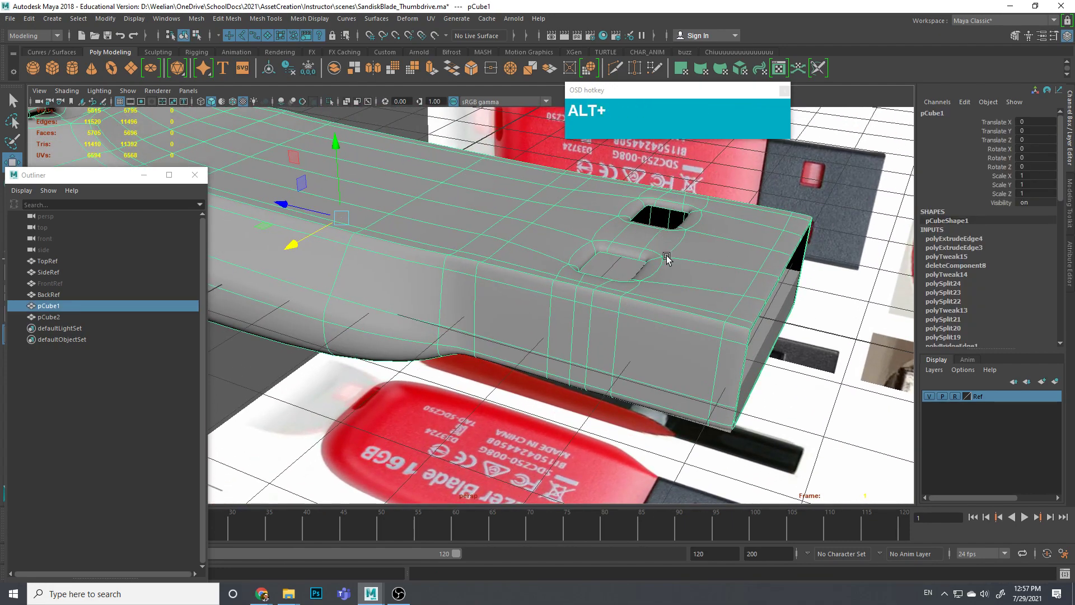
Step: Examine the connector slots, the rounded end and the lanyard hole openings on the smoothed body from several angles
{"action": "left_click_drag", "start_coordinate": [667, 258], "coordinate": [670, 230], "text": "alt"}
{"action": "middle_click_drag", "start_coordinate": [670, 230], "coordinate": [670, 233], "text": "alt"}
{"action": "left_click_drag", "start_coordinate": [669, 233], "coordinate": [753, 308], "text": "alt"}
{"action": "scroll", "coordinate": [489, 280], "scroll_direction": "down", "scroll_amount": 3, "text": "alt"}
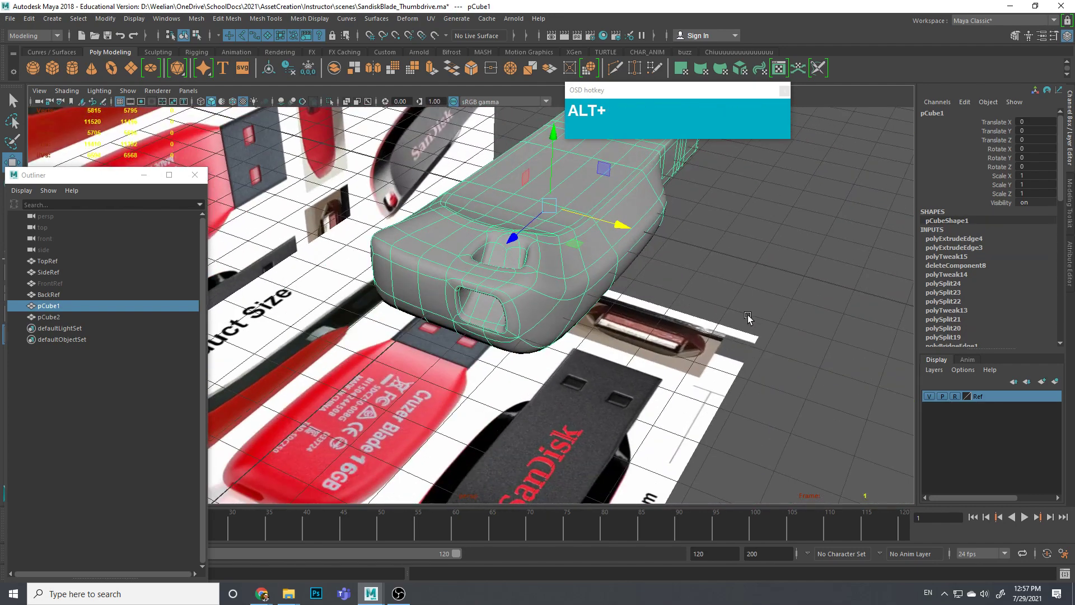
{"action": "left_click_drag", "start_coordinate": [731, 305], "coordinate": [679, 312], "text": "alt"}
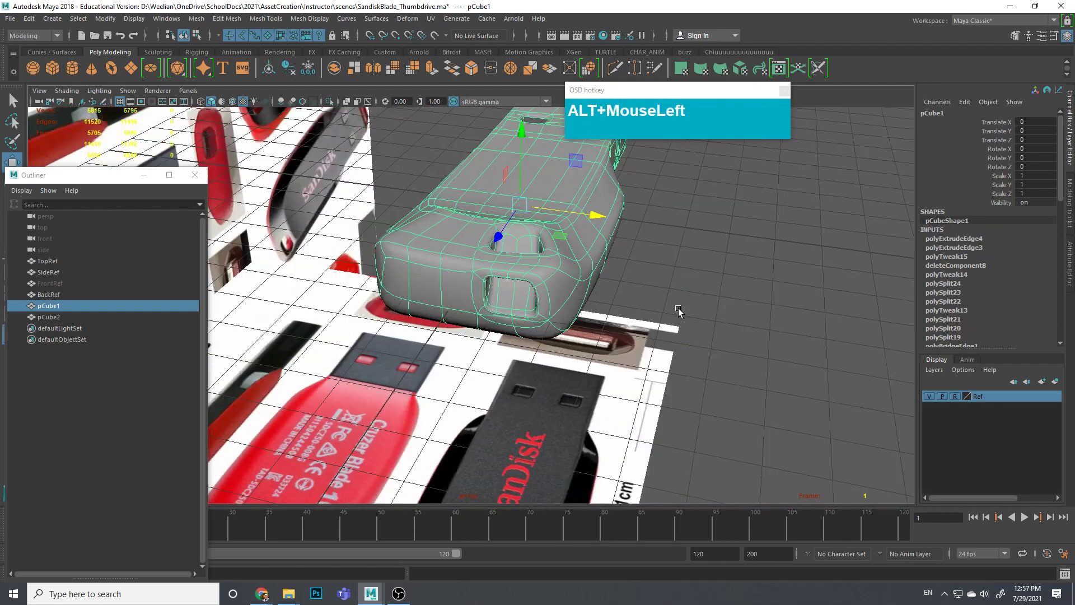
{"action": "scroll", "coordinate": [686, 322], "scroll_direction": "up", "scroll_amount": 3}
{"action": "middle_click_drag", "start_coordinate": [686, 322], "coordinate": [706, 348], "text": "alt"}
{"action": "scroll", "coordinate": [625, 333], "scroll_direction": "down", "scroll_amount": 2}
{"action": "left_click_drag", "start_coordinate": [624, 333], "coordinate": [737, 355], "text": "alt"}
{"action": "middle_click_drag", "start_coordinate": [737, 355], "coordinate": [579, 305], "text": "alt"}
Step: Select the two faces at the upper corner of the end-wall opening and adjust their height
{"action": "right_click_drag", "start_coordinate": [583, 285], "coordinate": [532, 287]}
{"action": "scroll", "coordinate": [644, 308], "scroll_direction": "up", "scroll_amount": 2}
{"action": "middle_click_drag", "start_coordinate": [644, 308], "coordinate": [492, 329], "text": "alt"}
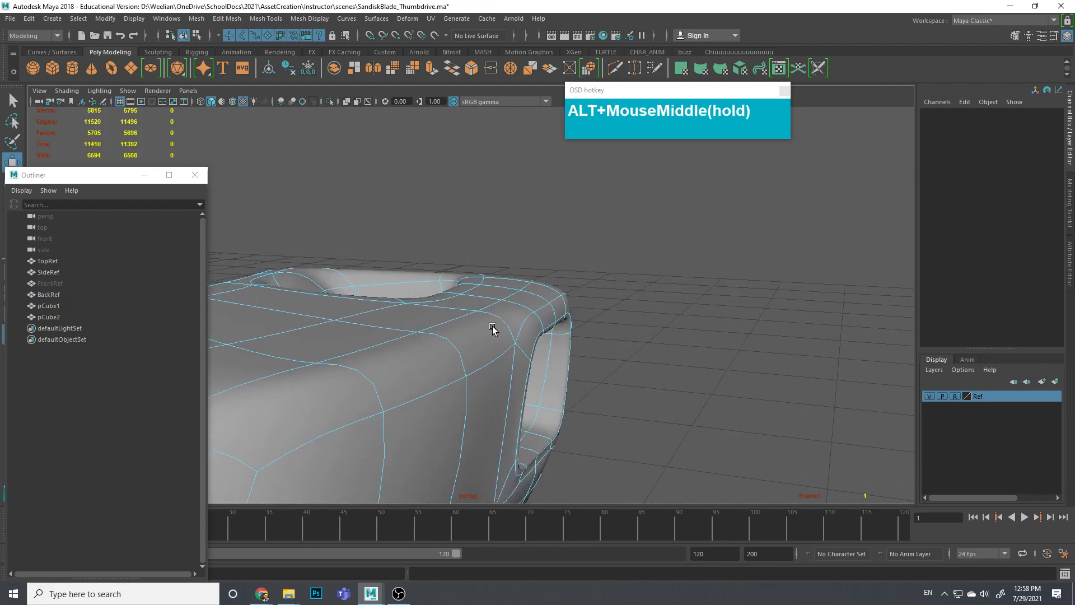
{"action": "right_click_drag", "start_coordinate": [545, 286], "coordinate": [545, 316]}
{"action": "left_click", "coordinate": [544, 317]}
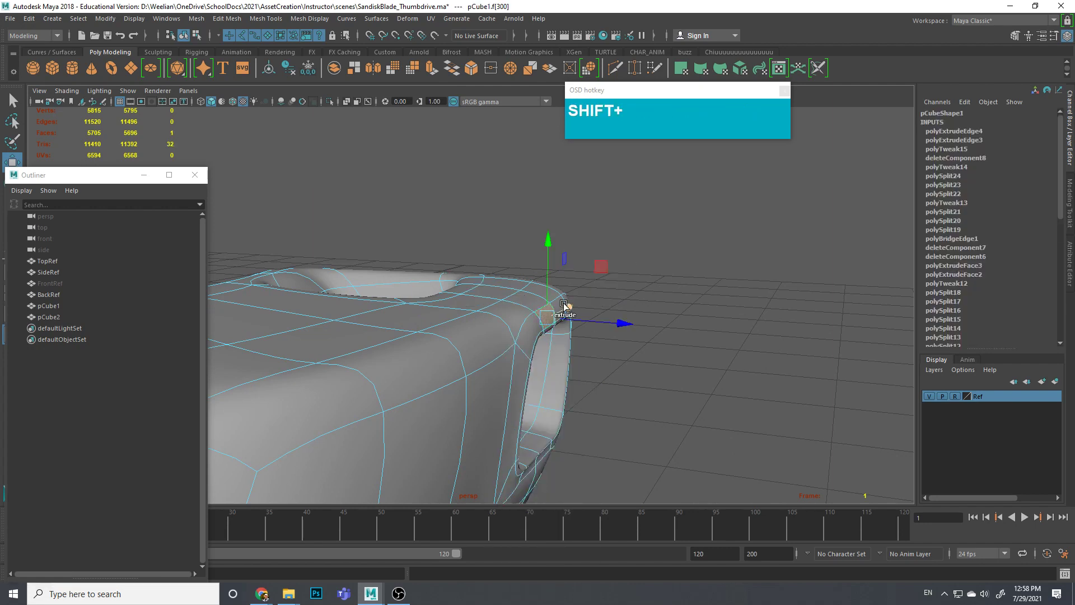
{"action": "left_click_drag", "start_coordinate": [572, 313], "coordinate": [391, 345], "text": "alt"}
{"action": "key", "text": "w"}
{"action": "left_click", "coordinate": [373, 351]}
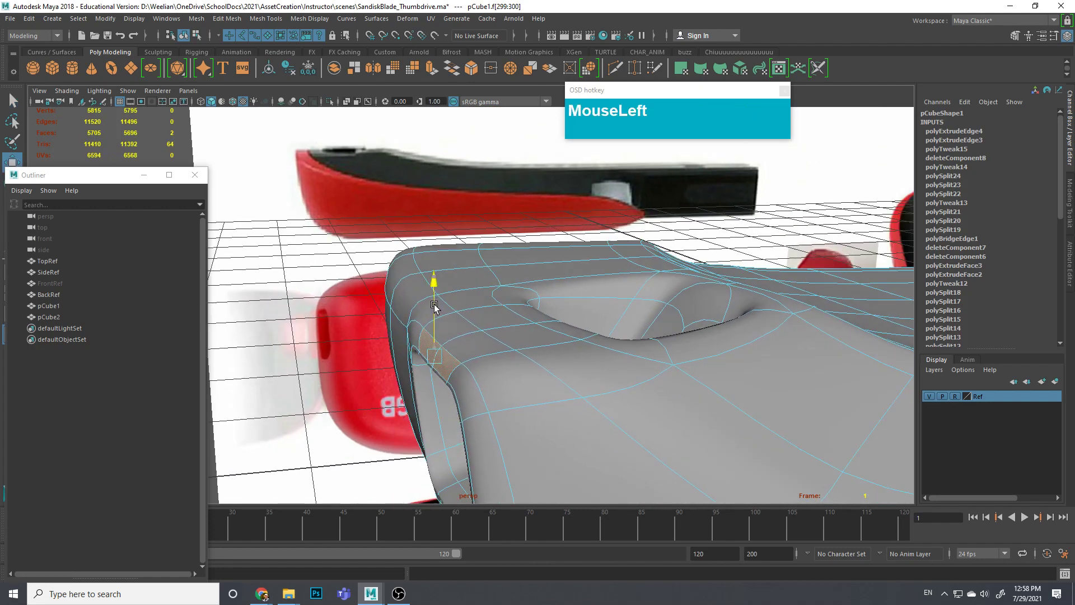
{"action": "left_click_drag", "start_coordinate": [434, 303], "coordinate": [583, 391], "text": "alt"}
Step: Move the diagonal edge at the upper corner of the end-wall opening slightly upward
{"action": "right_click_drag", "start_coordinate": [641, 357], "coordinate": [634, 268]}
{"action": "left_click", "coordinate": [670, 350]}
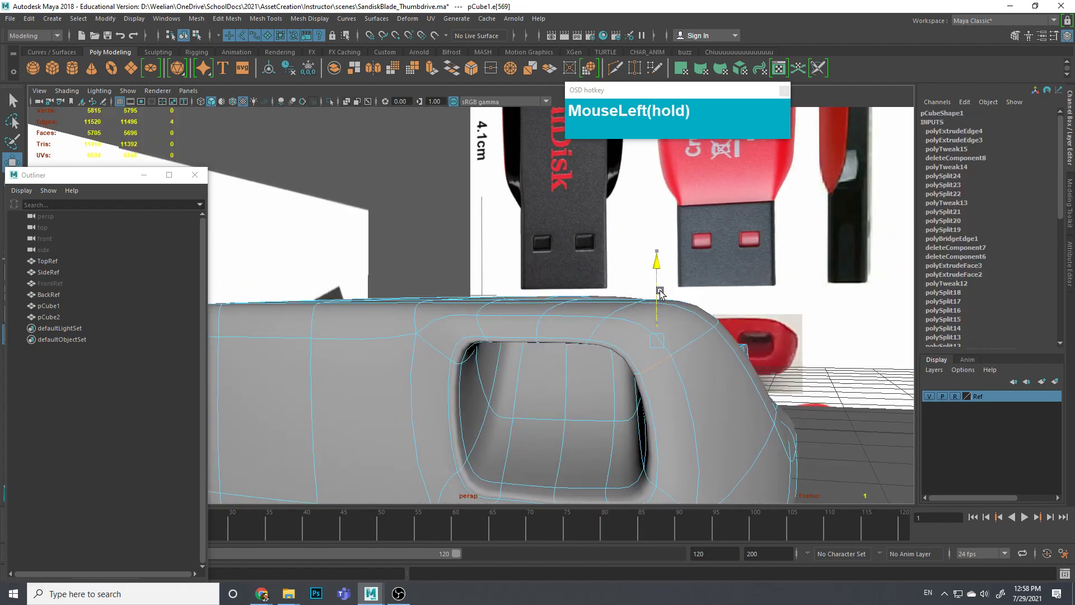
{"action": "left_click_drag", "start_coordinate": [662, 293], "coordinate": [666, 289]}
Step: Select the small face at the upper inner corner of the end-wall opening and adjust its height
{"action": "left_click_drag", "start_coordinate": [708, 281], "coordinate": [579, 387], "text": "alt"}
{"action": "middle_click_drag", "start_coordinate": [583, 383], "coordinate": [619, 297], "text": "alt"}
{"action": "left_click_drag", "start_coordinate": [518, 368], "coordinate": [526, 415], "text": "alt"}
{"action": "middle_click_drag", "start_coordinate": [526, 414], "coordinate": [530, 406], "text": "alt"}
{"action": "left_click_drag", "start_coordinate": [529, 406], "coordinate": [439, 302], "text": "alt"}
{"action": "middle_click_drag", "start_coordinate": [439, 303], "coordinate": [445, 283], "text": "alt"}
{"action": "scroll", "coordinate": [543, 336], "scroll_direction": "up", "scroll_amount": 3}
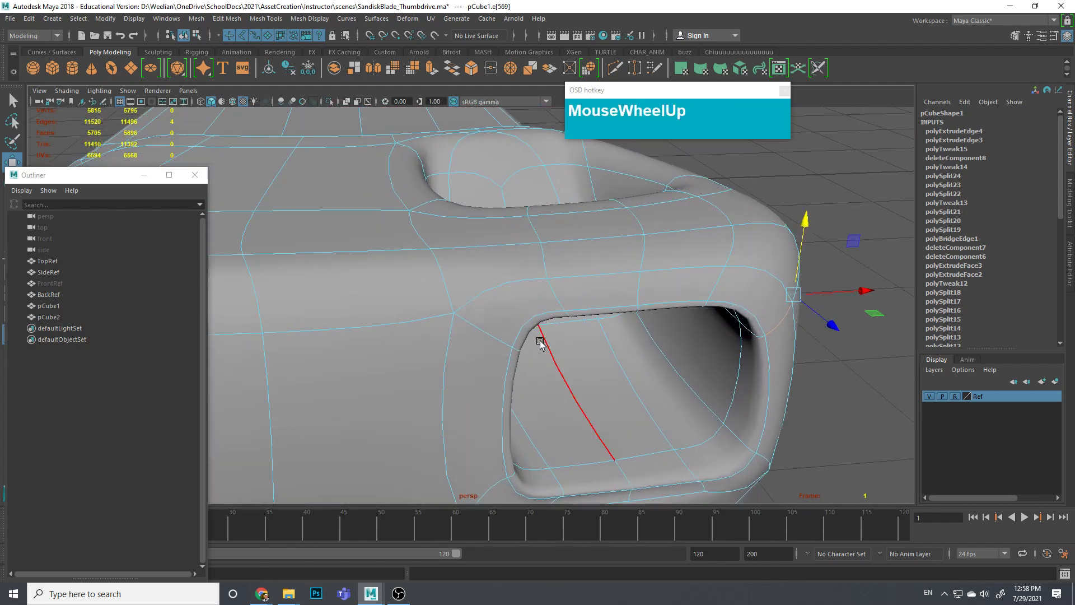
{"action": "right_click", "coordinate": [515, 281]}
{"action": "right_click_drag", "start_coordinate": [476, 284], "coordinate": [476, 284]}
{"action": "left_click_drag", "start_coordinate": [528, 300], "coordinate": [486, 281], "text": "alt"}
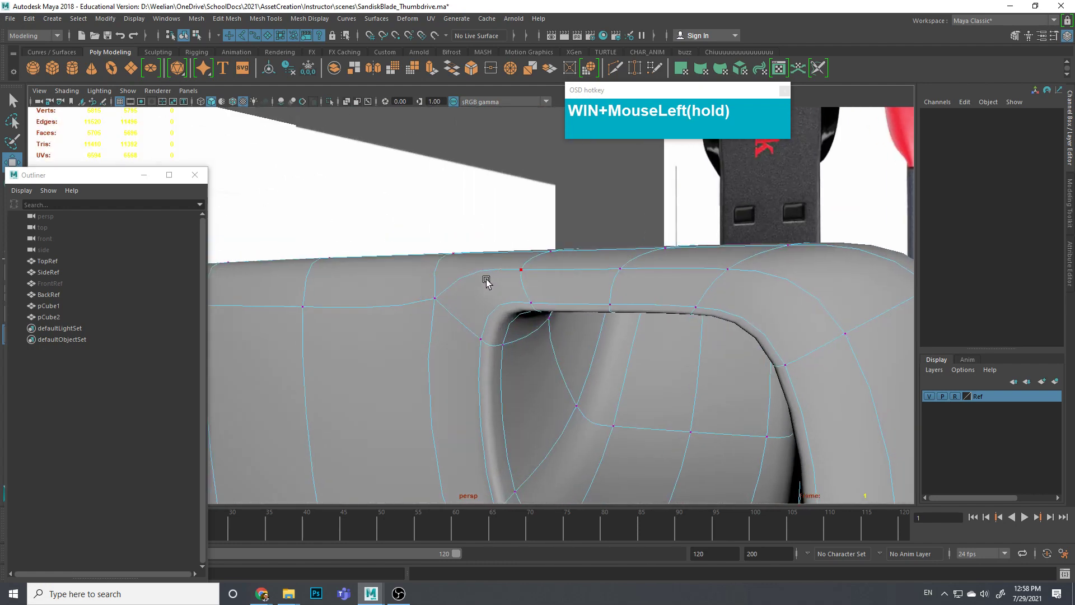
{"action": "left_click", "coordinate": [502, 319]}
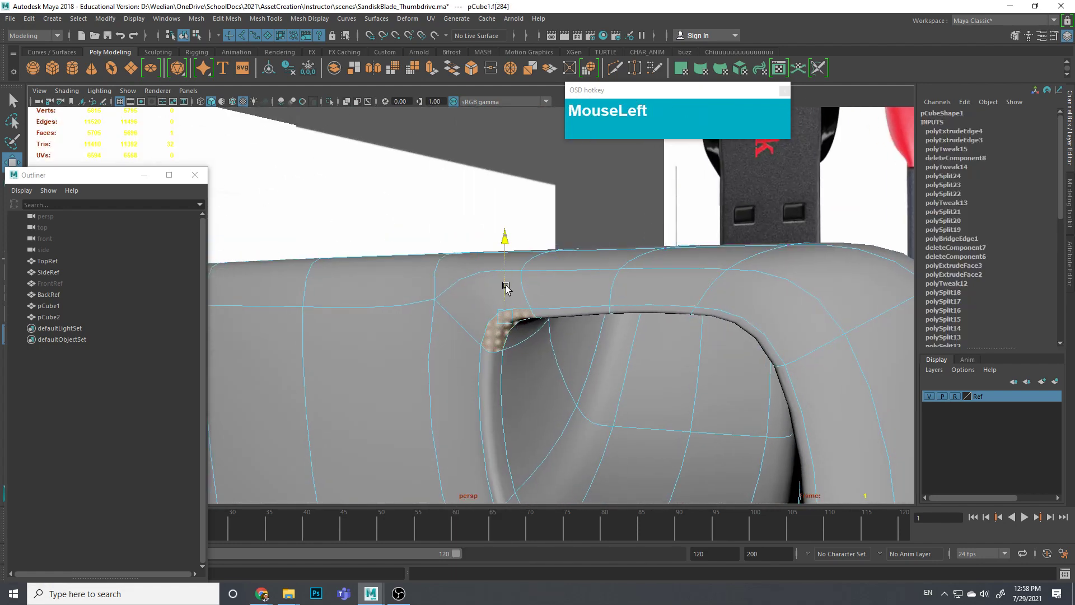
Step: Move the vertex beside the corner of the end-wall opening along the body's outward axis to even out the surface
{"action": "left_click_drag", "start_coordinate": [506, 283], "coordinate": [563, 305], "text": "alt"}
{"action": "right_click_drag", "start_coordinate": [451, 307], "coordinate": [428, 286]}
{"action": "left_click", "coordinate": [450, 308]}
{"action": "left_click_drag", "start_coordinate": [487, 345], "coordinate": [581, 375], "text": "alt"}
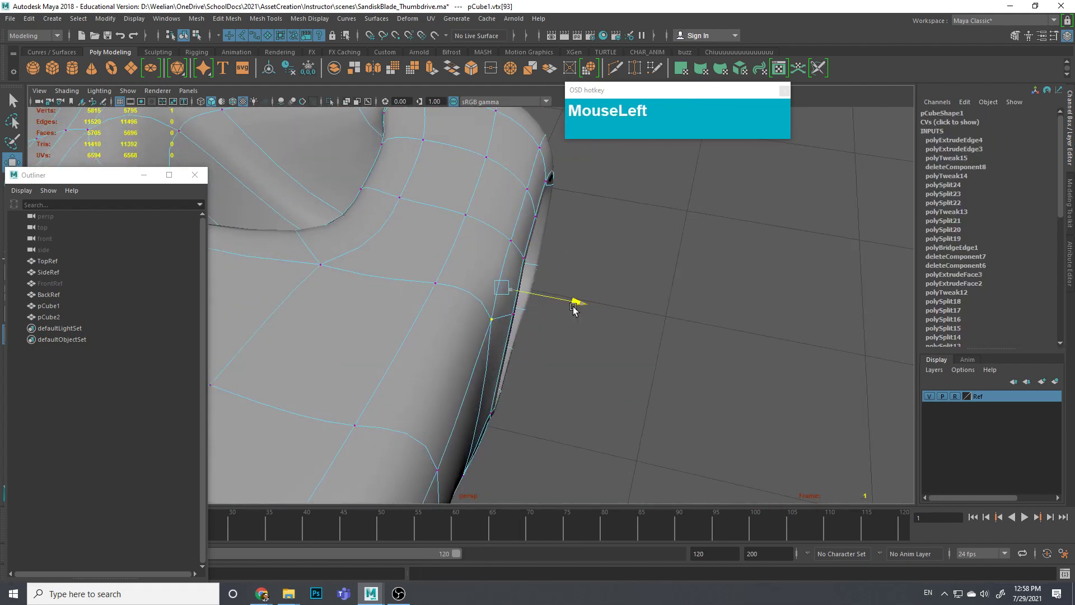
Step: Select the ring of faces lining the rim of the end-wall opening and adjust its depth
{"action": "left_click_drag", "start_coordinate": [582, 312], "coordinate": [558, 308], "text": "alt"}
{"action": "right_click_drag", "start_coordinate": [557, 285], "coordinate": [563, 308]}
{"action": "left_click", "coordinate": [553, 307]}
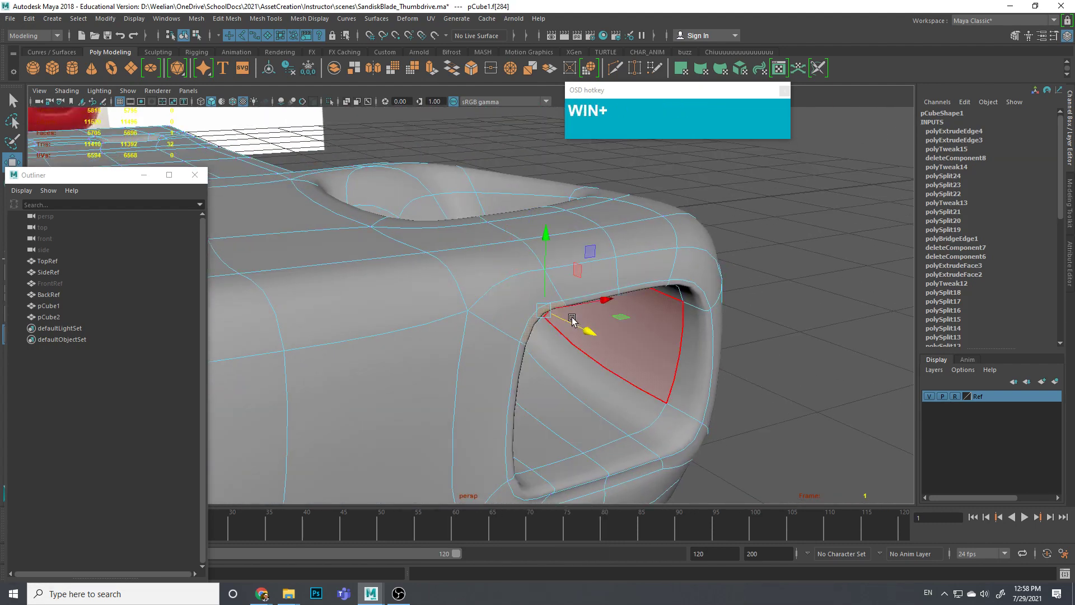
{"action": "left_click_drag", "start_coordinate": [571, 319], "coordinate": [532, 300], "text": "alt"}
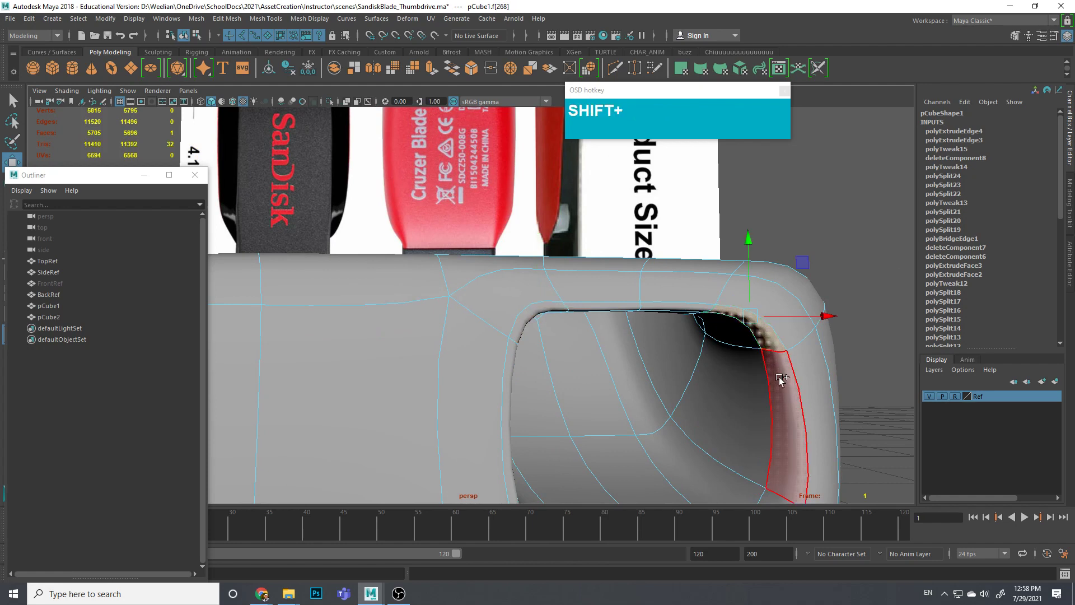
{"action": "left_click_drag", "start_coordinate": [773, 391], "coordinate": [570, 465], "text": "alt"}
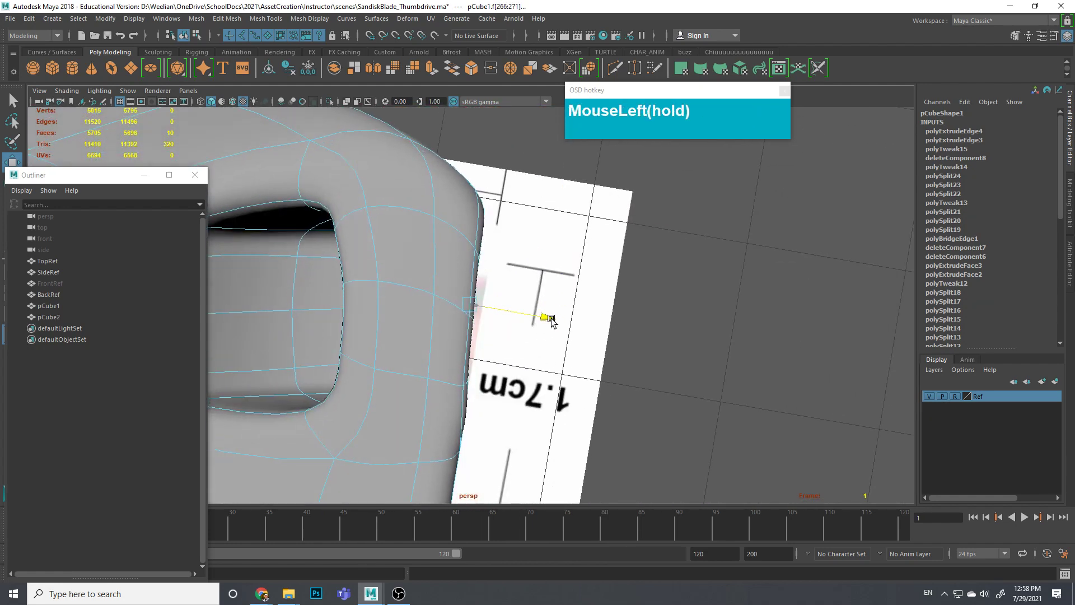
{"action": "left_click_drag", "start_coordinate": [549, 318], "coordinate": [496, 318], "text": "alt"}
{"action": "middle_click_drag", "start_coordinate": [495, 318], "coordinate": [486, 207], "text": "alt"}
{"action": "left_click_drag", "start_coordinate": [486, 208], "coordinate": [421, 369], "text": "alt"}
{"action": "left_click_drag", "start_coordinate": [592, 377], "coordinate": [444, 375], "text": "alt"}
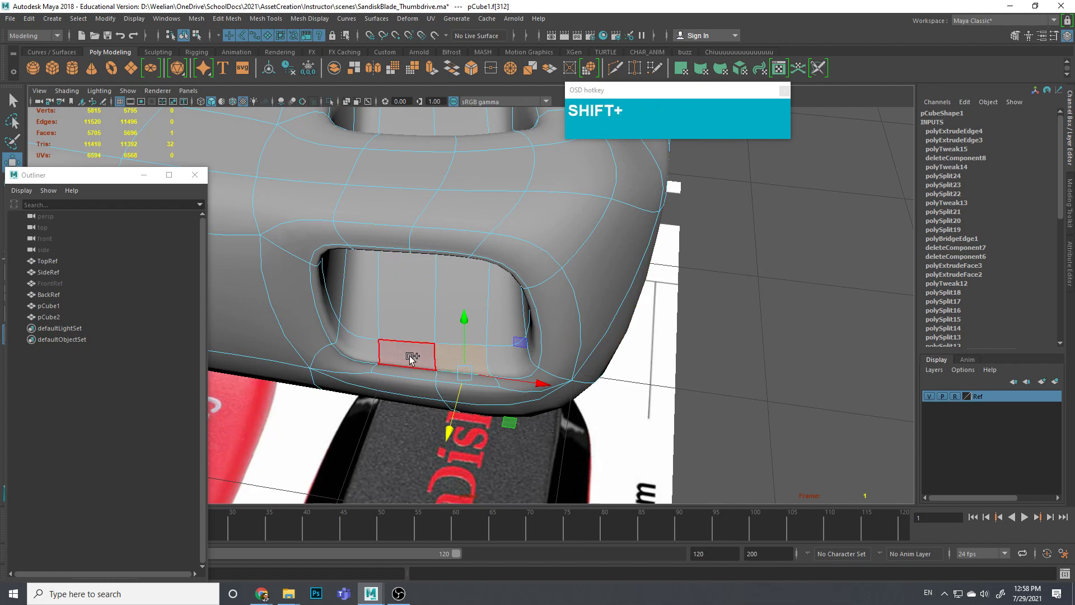
{"action": "left_click_drag", "start_coordinate": [419, 346], "coordinate": [454, 309], "text": "alt"}
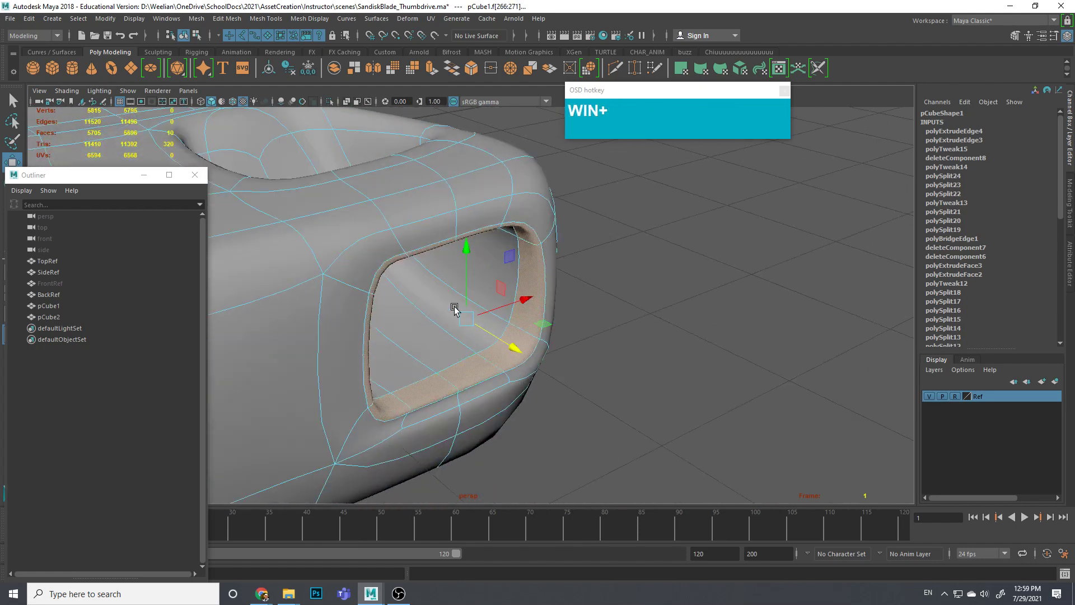
{"action": "middle_click_drag", "start_coordinate": [497, 262], "coordinate": [504, 223], "text": "alt"}
{"action": "left_click_drag", "start_coordinate": [504, 358], "coordinate": [471, 317], "text": "alt"}
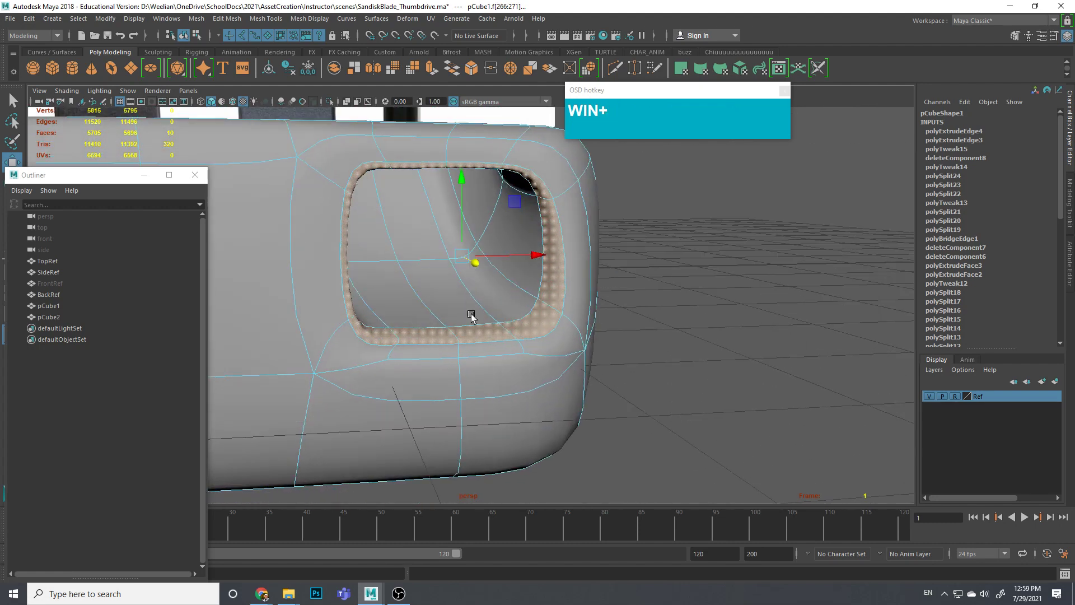
Step: Move the vertex below the lower corner of the end-wall opening along the outward axis to smooth the rounded end
{"action": "left_click_drag", "start_coordinate": [471, 362], "coordinate": [492, 394], "text": "alt"}
{"action": "middle_click_drag", "start_coordinate": [504, 402], "coordinate": [507, 389], "text": "alt"}
{"action": "left_click_drag", "start_coordinate": [507, 390], "coordinate": [476, 284], "text": "alt"}
{"action": "right_click_drag", "start_coordinate": [477, 285], "coordinate": [478, 339]}
{"action": "right_click_drag", "start_coordinate": [433, 289], "coordinate": [433, 289]}
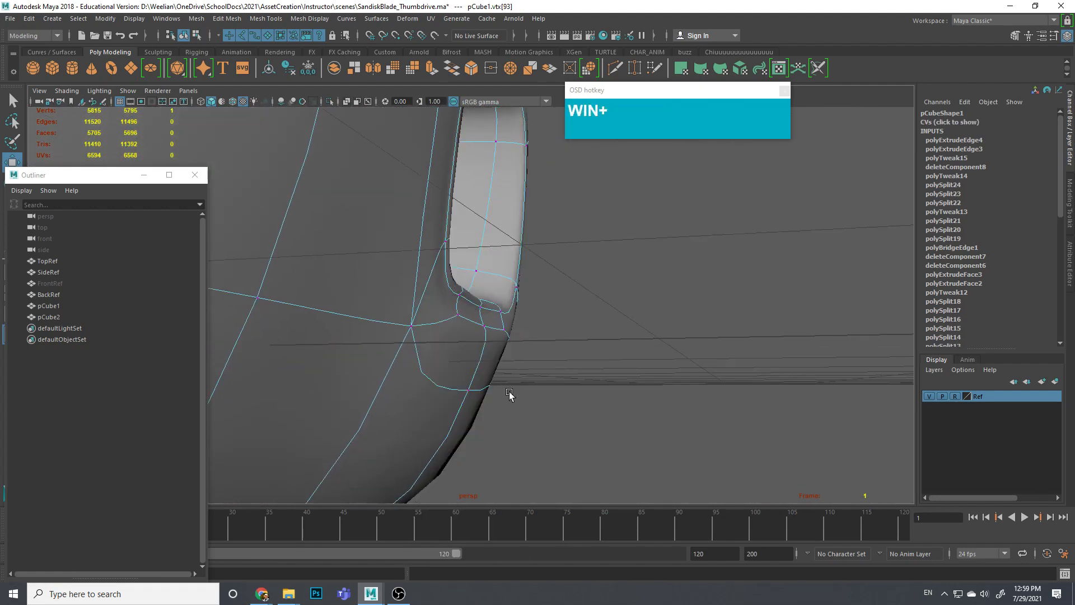
{"action": "left_click_drag", "start_coordinate": [509, 394], "coordinate": [514, 389], "text": "alt"}
{"action": "left_click", "coordinate": [468, 391]}
{"action": "middle_click_drag", "start_coordinate": [516, 405], "coordinate": [531, 382], "text": "alt"}
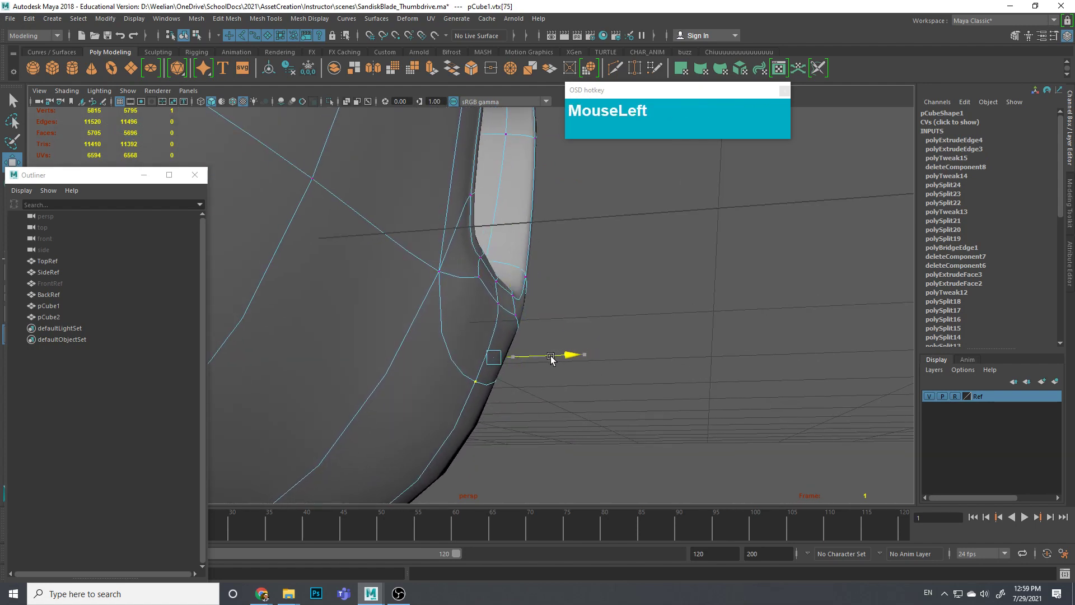
Step: Adjust the height of the vertex just below the lower rim of the end-wall opening
{"action": "scroll", "coordinate": [551, 358], "scroll_direction": "down", "scroll_amount": 3}
{"action": "left_click_drag", "start_coordinate": [551, 358], "coordinate": [325, 386], "text": "alt"}
{"action": "scroll", "coordinate": [401, 335], "scroll_direction": "up", "scroll_amount": 3}
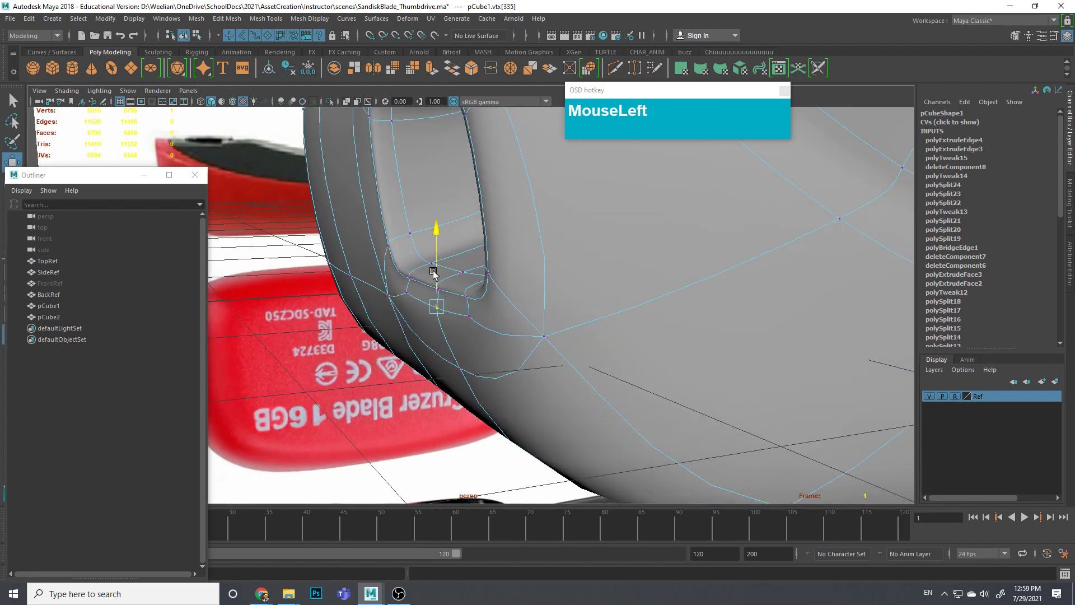
Step: Return the drive body to object mode and examine its rounded end and overall shape from several angles
{"action": "scroll", "coordinate": [463, 312], "scroll_direction": "down", "scroll_amount": 5}
{"action": "left_click_drag", "start_coordinate": [705, 359], "coordinate": [638, 359], "text": "alt"}
{"action": "middle_click_drag", "start_coordinate": [639, 360], "coordinate": [616, 353], "text": "alt"}
{"action": "left_click_drag", "start_coordinate": [616, 353], "coordinate": [597, 337], "text": "alt"}
{"action": "scroll", "coordinate": [567, 380], "scroll_direction": "down", "scroll_amount": 5}
{"action": "scroll", "coordinate": [577, 325], "scroll_direction": "up", "scroll_amount": 4}
{"action": "right_click_drag", "start_coordinate": [435, 254], "coordinate": [484, 237]}
{"action": "left_click", "coordinate": [499, 215]}
{"action": "mouse_move", "coordinate": [478, 266]}
{"action": "left_mouse_down", "text": "alt"}
{"action": "mouse_move", "coordinate": [482, 319]}
{"action": "mouse_move", "coordinate": [442, 346]}
{"action": "mouse_move", "coordinate": [459, 348]}
{"action": "mouse_move", "coordinate": [445, 283]}
{"action": "mouse_move", "coordinate": [492, 269]}
{"action": "left_mouse_up", "text": "alt"}
{"action": "left_click", "coordinate": [446, 284]}
{"action": "scroll", "coordinate": [465, 280], "scroll_direction": "up", "scroll_amount": 4}
Step: In the side view, move the two vertices on the upper curve of the drive body to follow the reference profile
{"action": "key", "text": "space"}
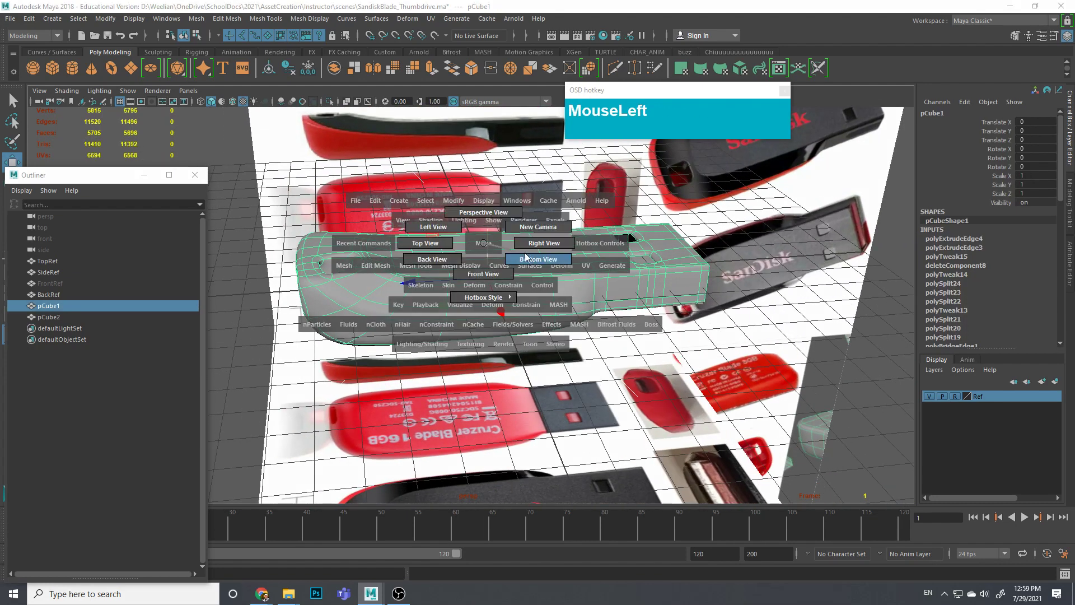
{"action": "left_click", "coordinate": [527, 258]}
{"action": "scroll", "coordinate": [482, 300], "scroll_direction": "up", "scroll_amount": 2}
{"action": "middle_click_drag", "start_coordinate": [482, 299], "coordinate": [439, 326], "text": "alt"}
{"action": "right_click", "coordinate": [464, 283]}
{"action": "right_click_drag", "start_coordinate": [463, 284], "coordinate": [427, 281]}
{"action": "left_click", "coordinate": [464, 279]}
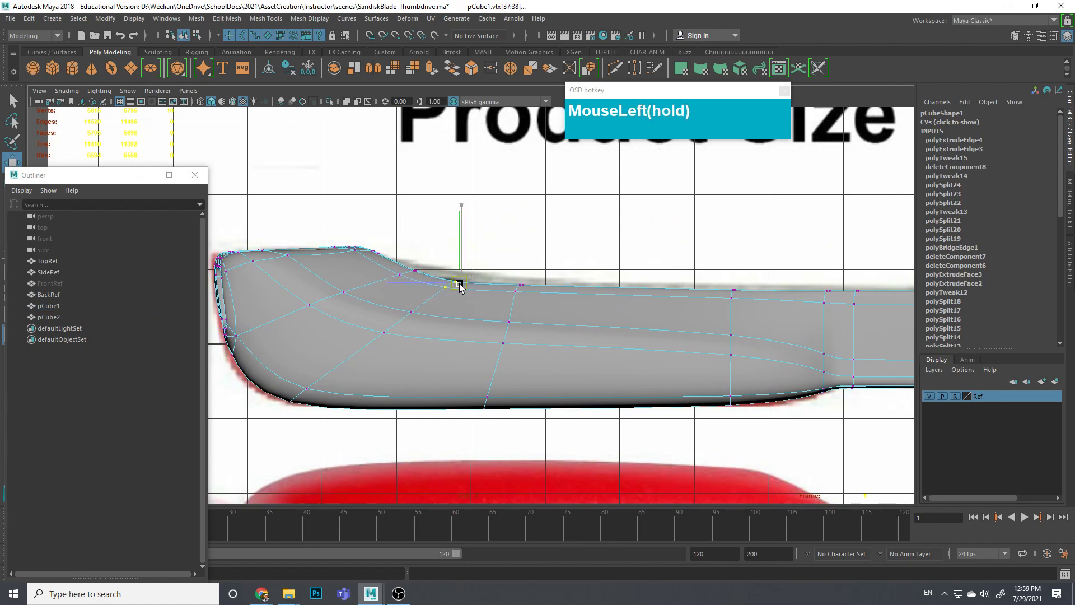
Step: Switch back to the perspective view and return the drive body to object mode
{"action": "key", "text": "space"}
{"action": "left_click_drag", "start_coordinate": [512, 305], "coordinate": [395, 344]}
{"action": "scroll", "coordinate": [539, 290], "scroll_direction": "down", "scroll_amount": 3}
{"action": "scroll", "coordinate": [336, 252], "scroll_direction": "up", "scroll_amount": 3}
{"action": "right_click_drag", "start_coordinate": [446, 262], "coordinate": [486, 231]}
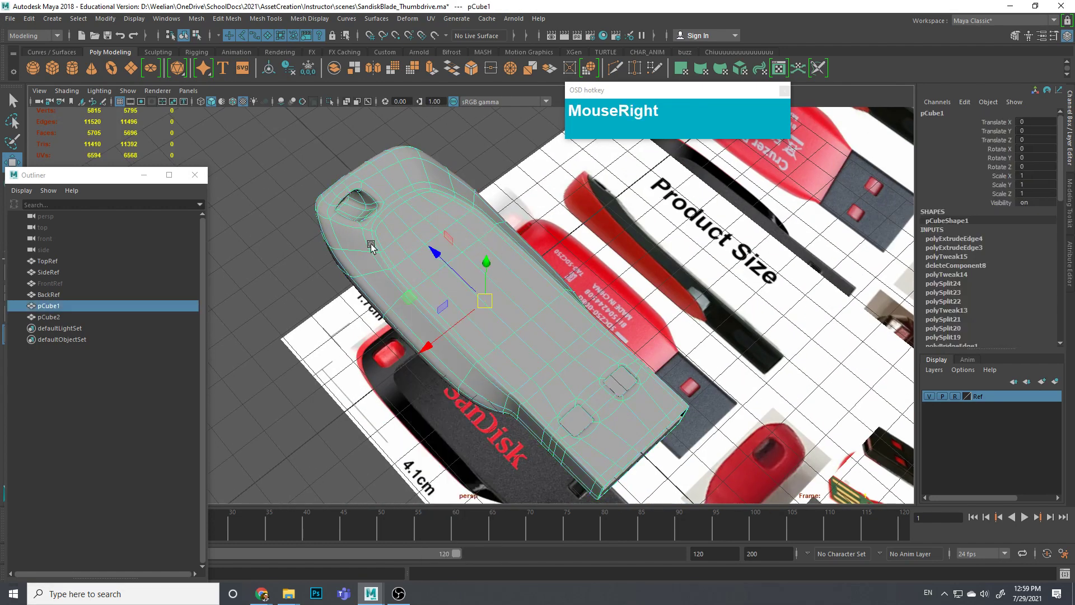